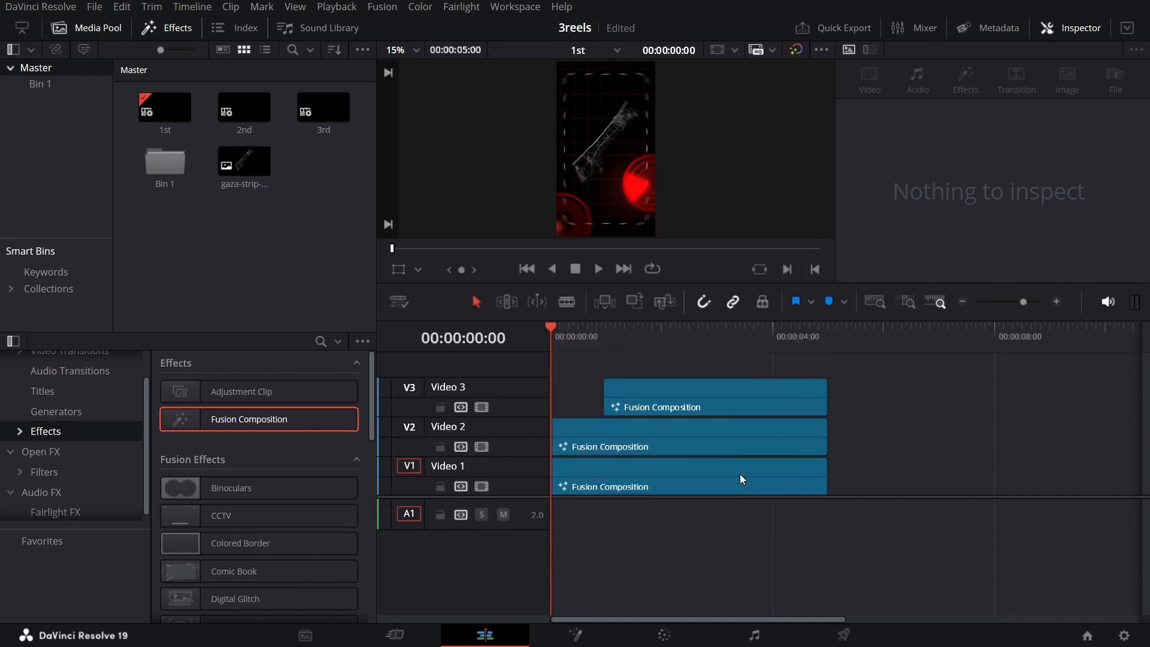
- Add a Fusion Composition clip at the start of Video 1 in Timeline 5 and open it in the Fusion page
drag(311, 443, 555, 476)
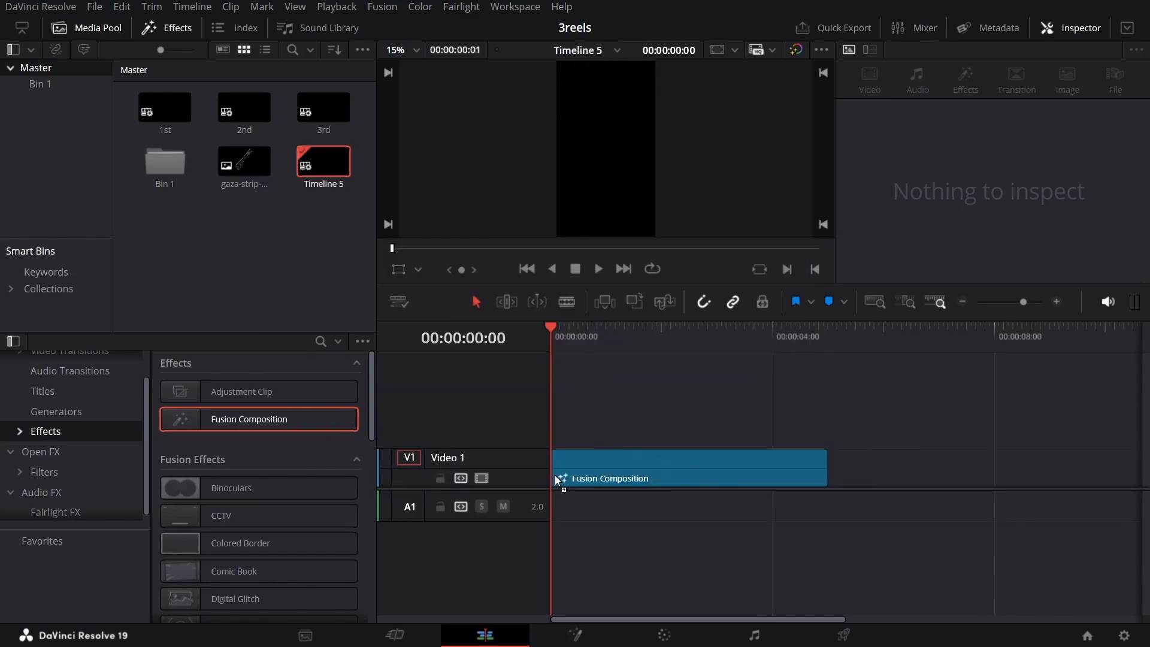
mouse_move(629, 477)
mouse_down()
mouse_move(655, 477)
mouse_move(630, 469)
mouse_up()
right_click(634, 476)
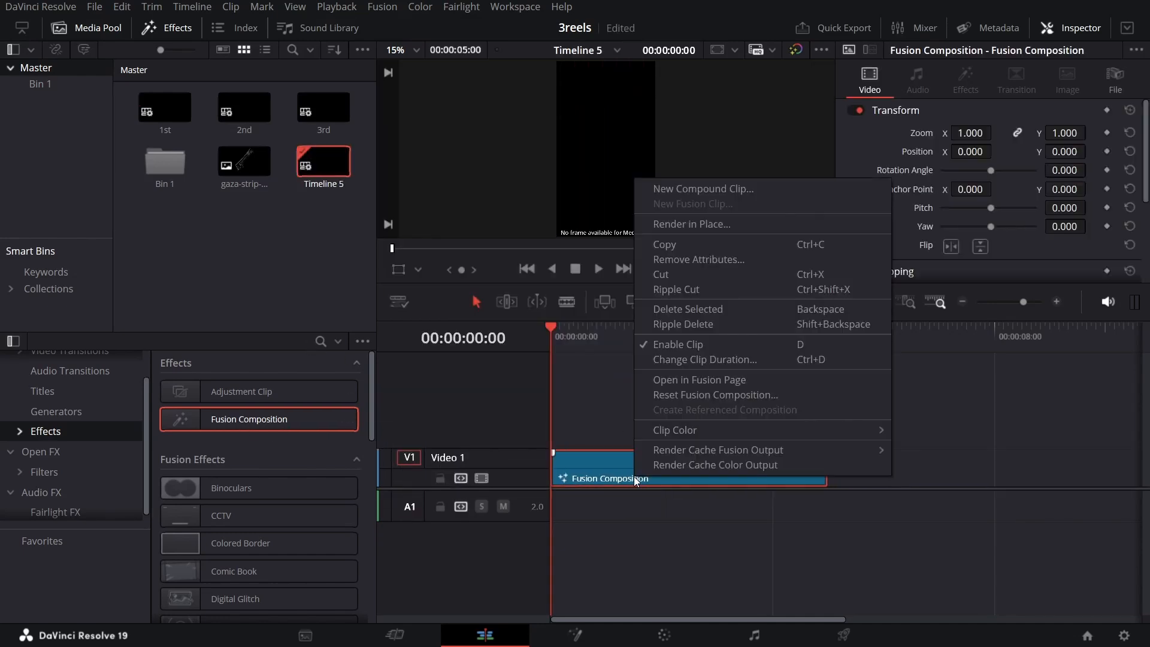
click(681, 377)
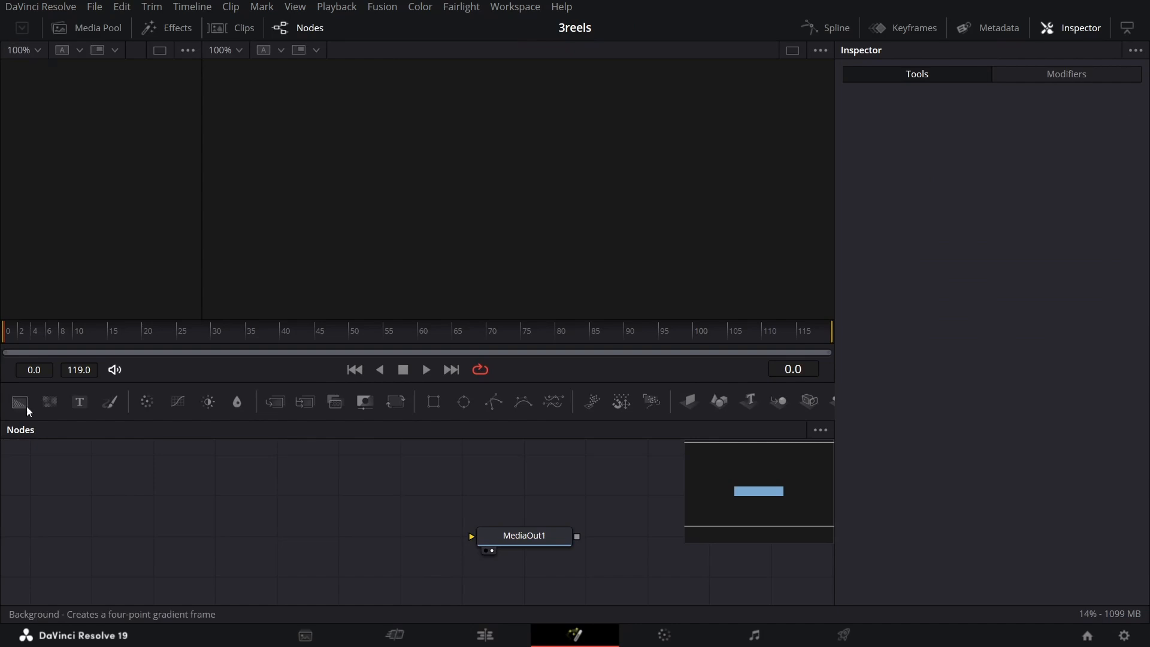
- Add a Background node feeding MediaOut1 and insert a Grid node between the two
drag(26, 406, 471, 537)
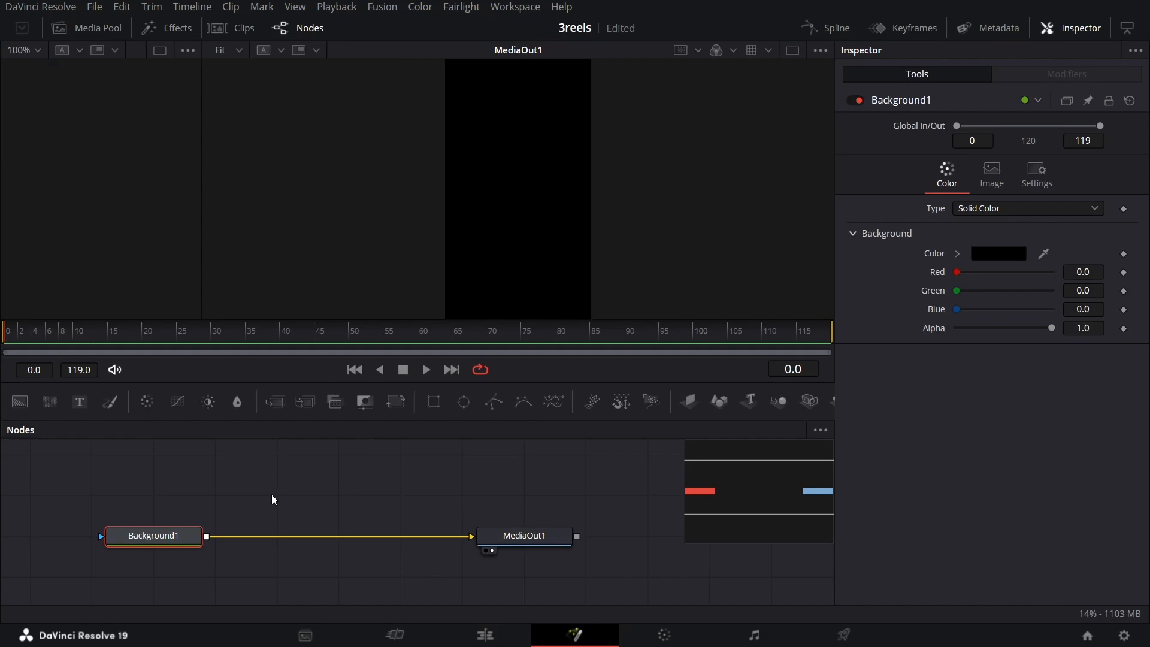
key(shift+space)
text(grid)
key(Up)
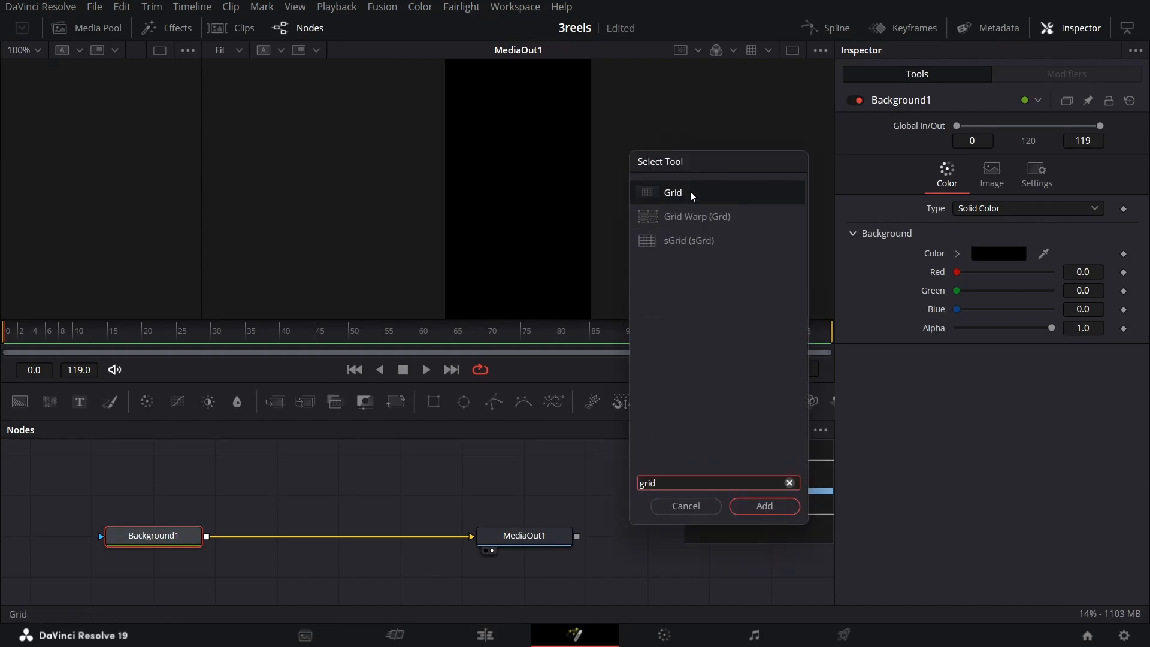
click(764, 505)
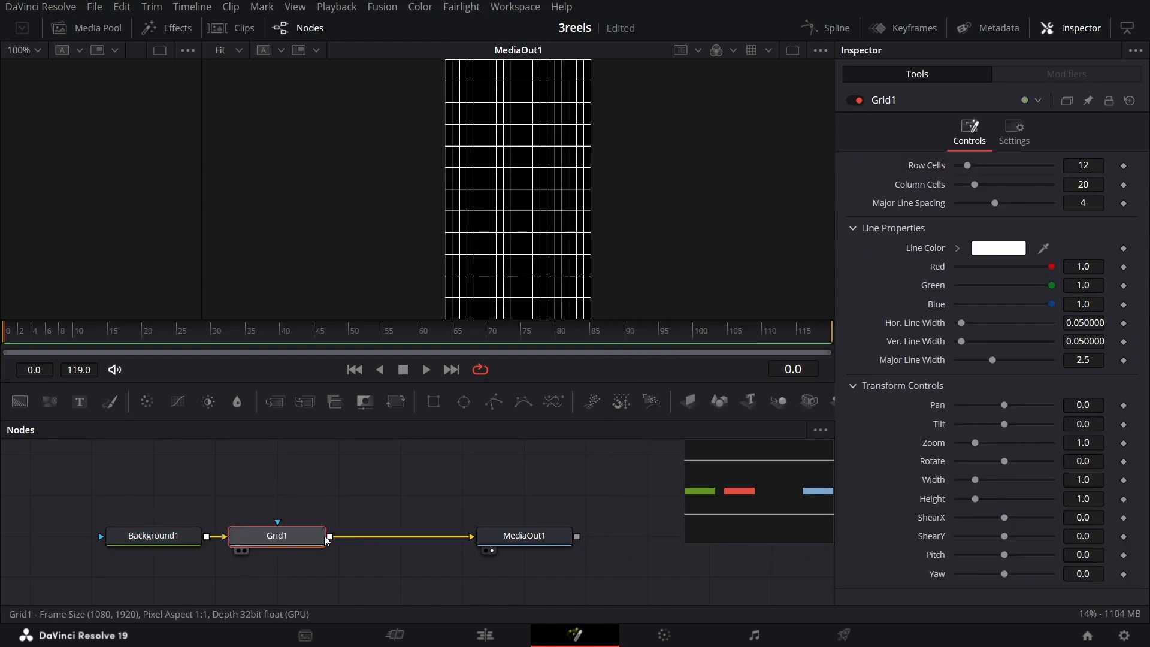
- Set the grid's row cells to 15, column cells to 15 and major line spacing to 0
double_click(1096, 164)
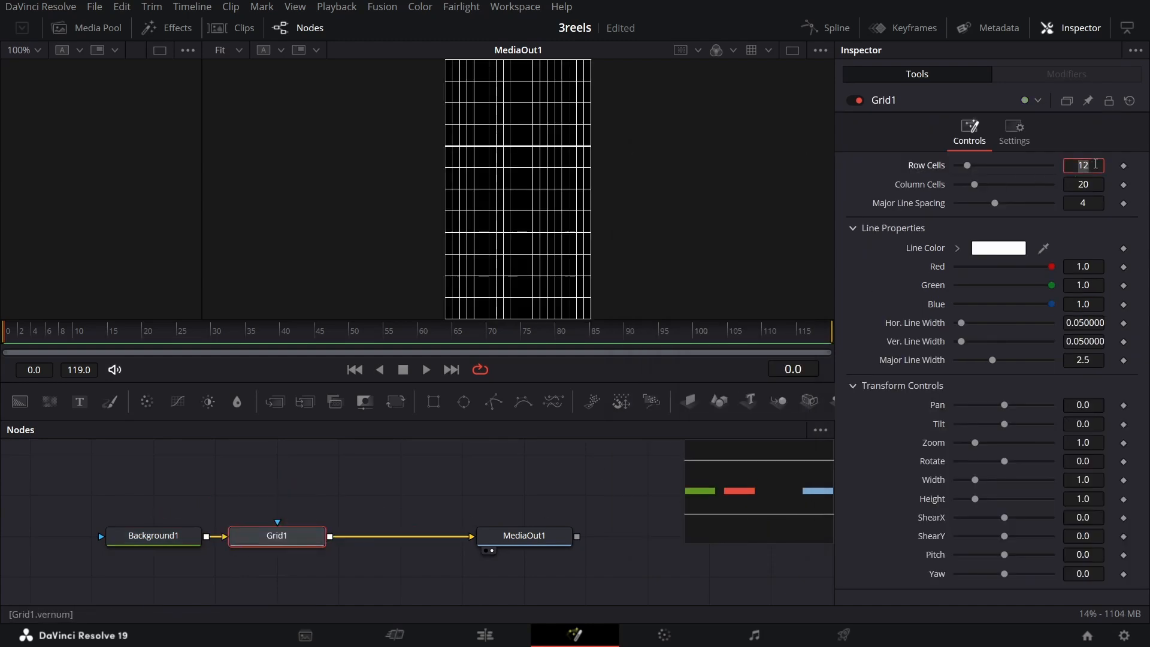
text(15)
key(Tab)
text(15)
key(Tab)
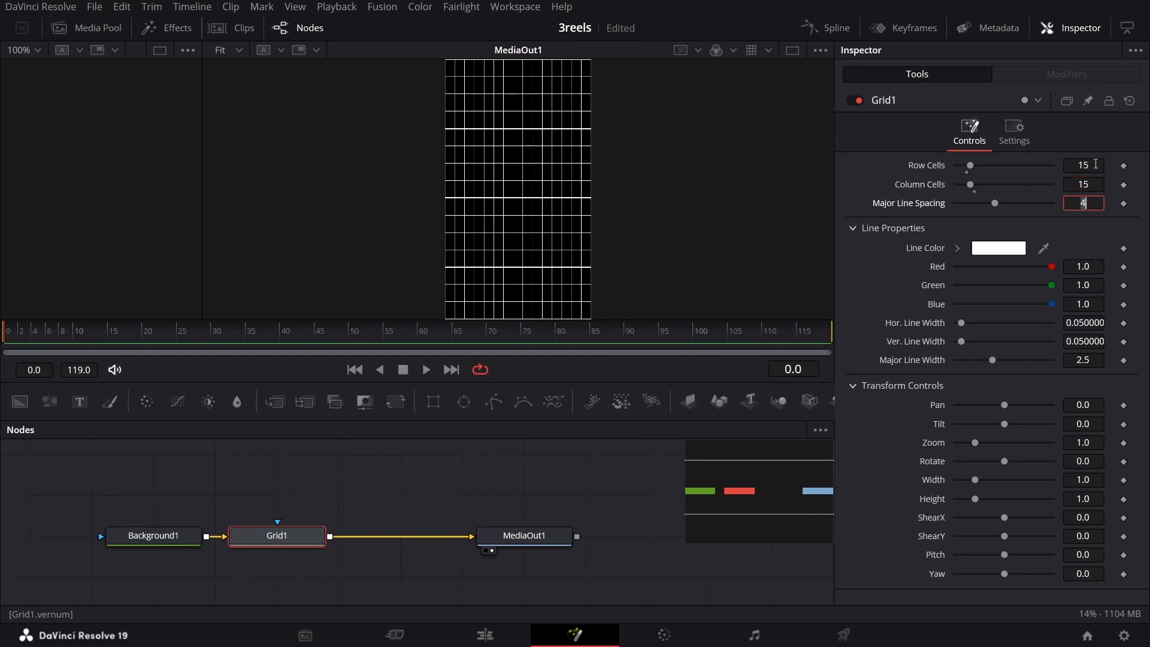
key(Tab)
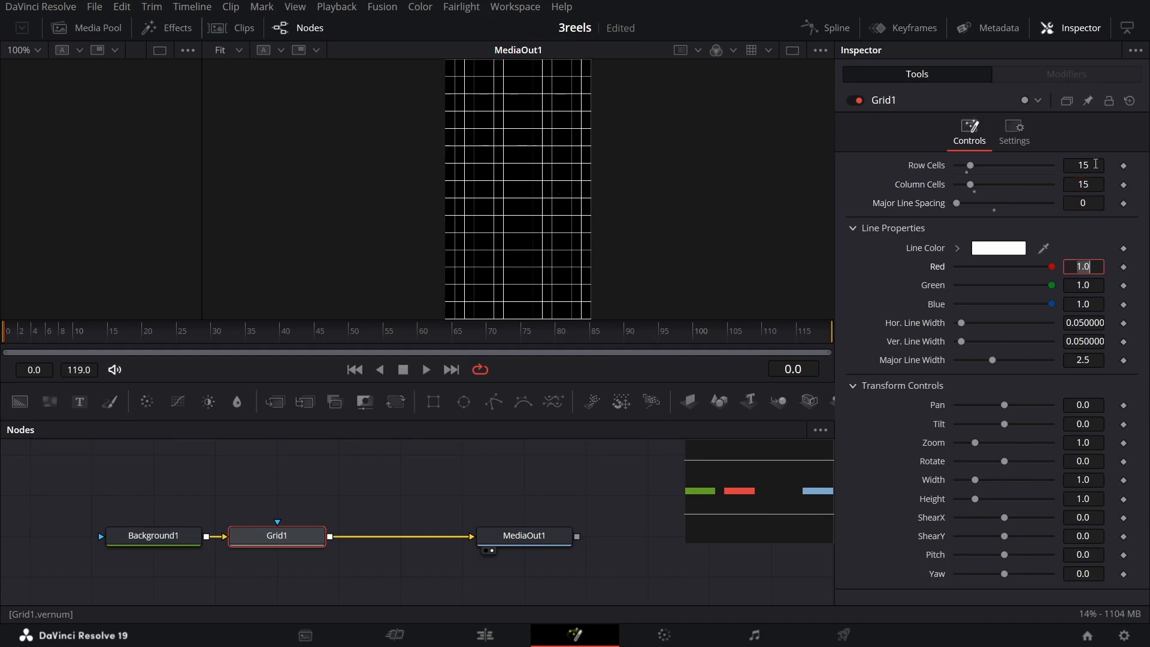
- Set the grid's line color to dark red with red 0.2, green 0 and blue 0
text(0.2)
key(Tab)
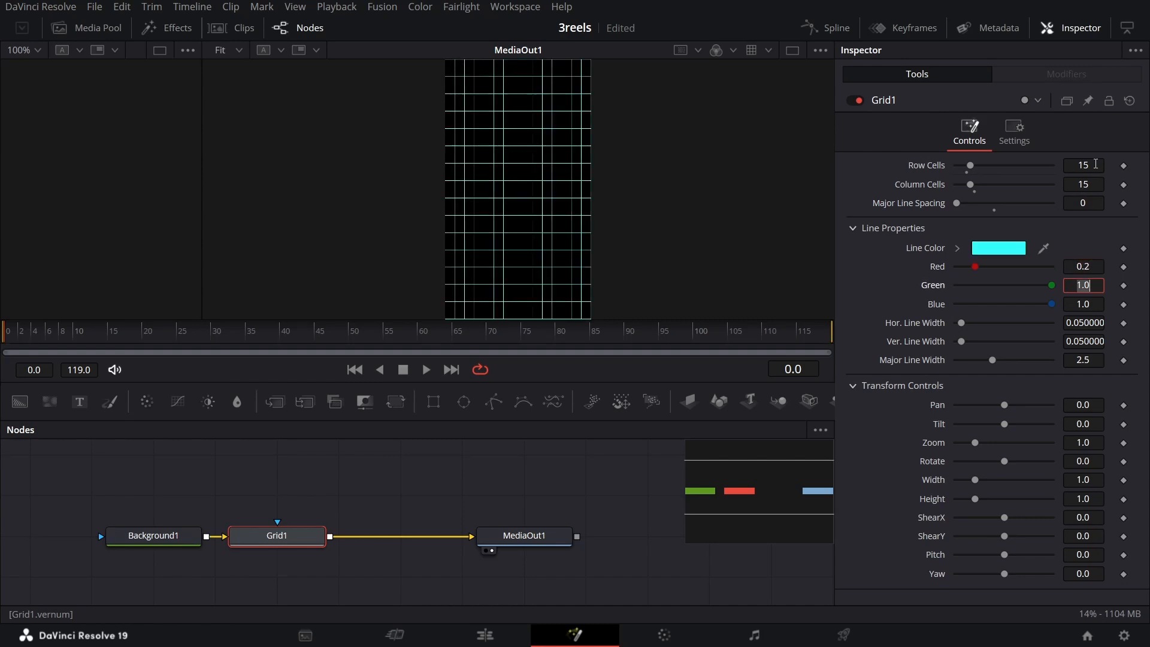
text(0)
key(Tab)
text(0)
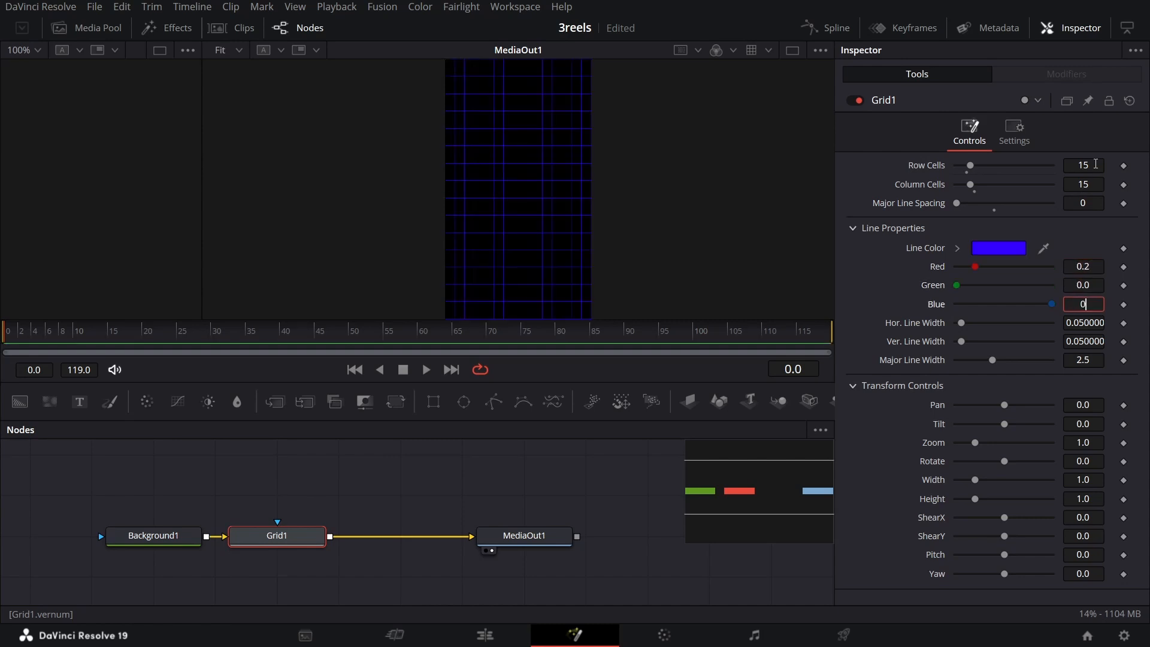
key(Tab)
text(0.0007451)
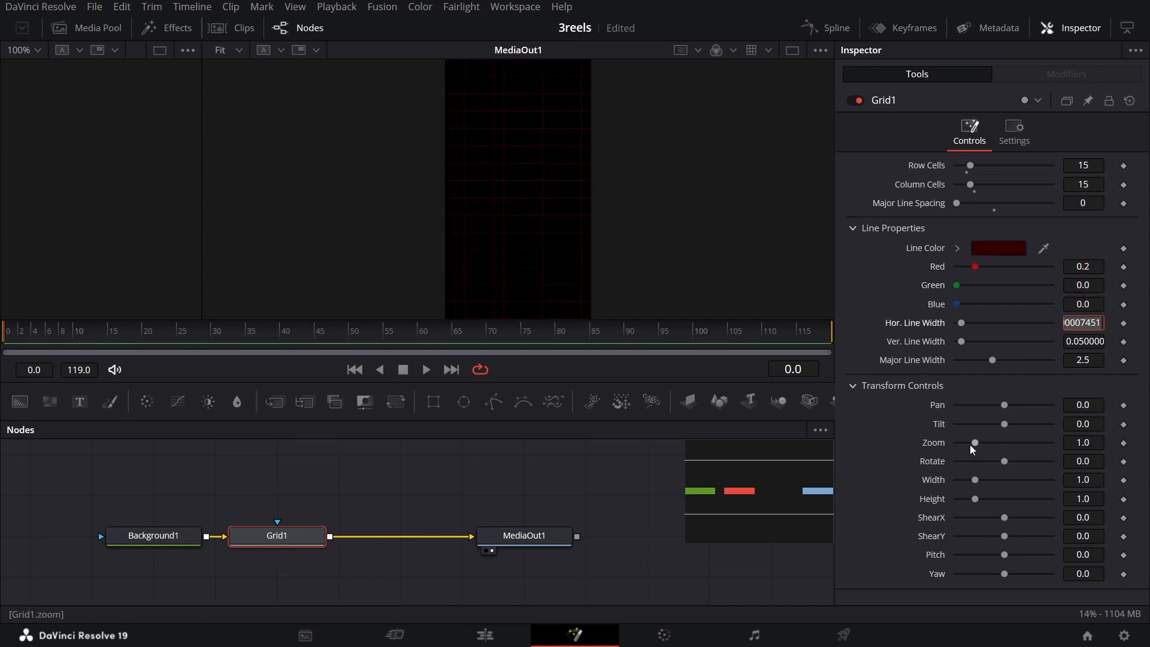
- Set the grid's transform zoom to 1.05
click(1095, 447)
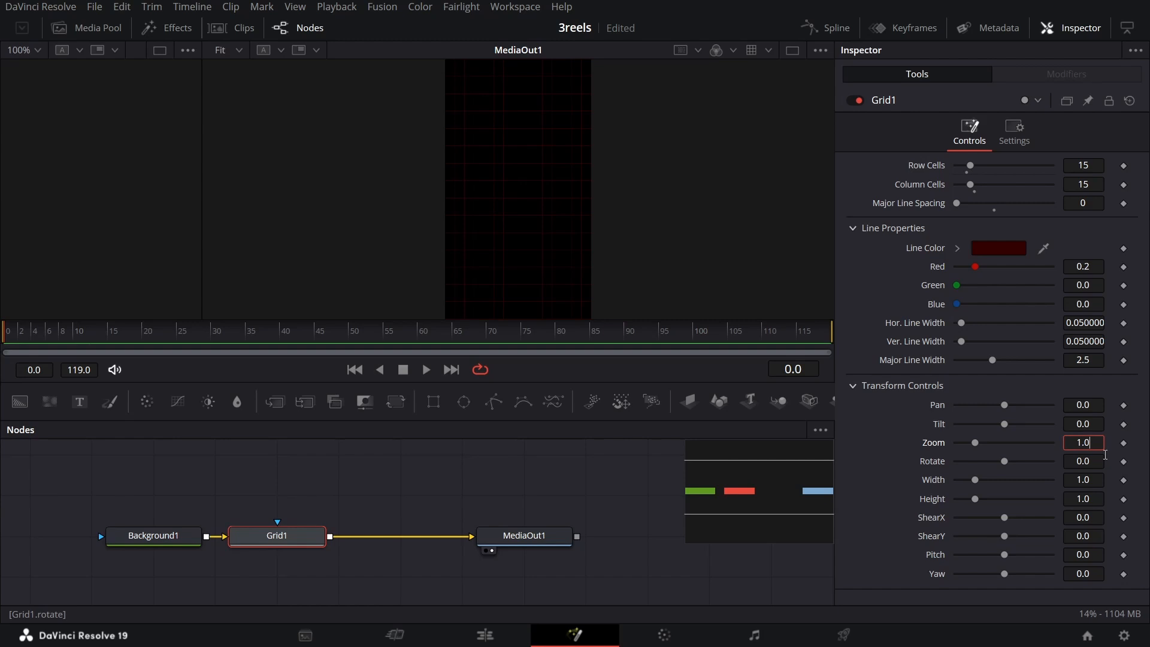
text(5)
key(Tab)
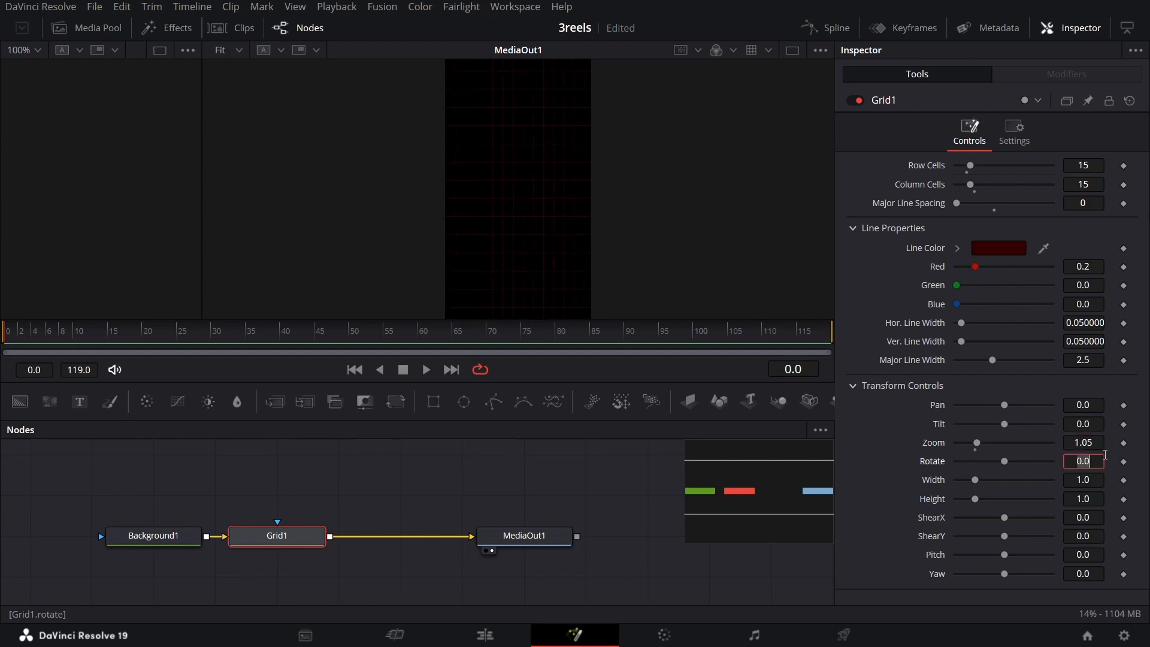
click(865, 440)
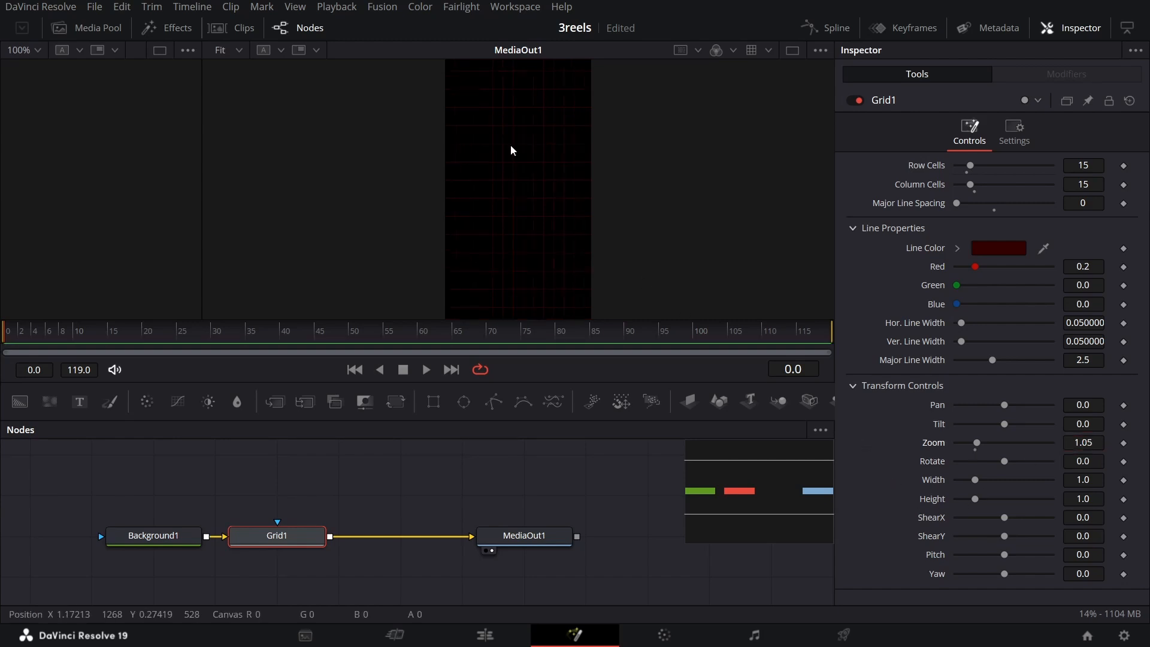
scroll(510, 145, up, 4)
scroll(565, 172, down, 4)
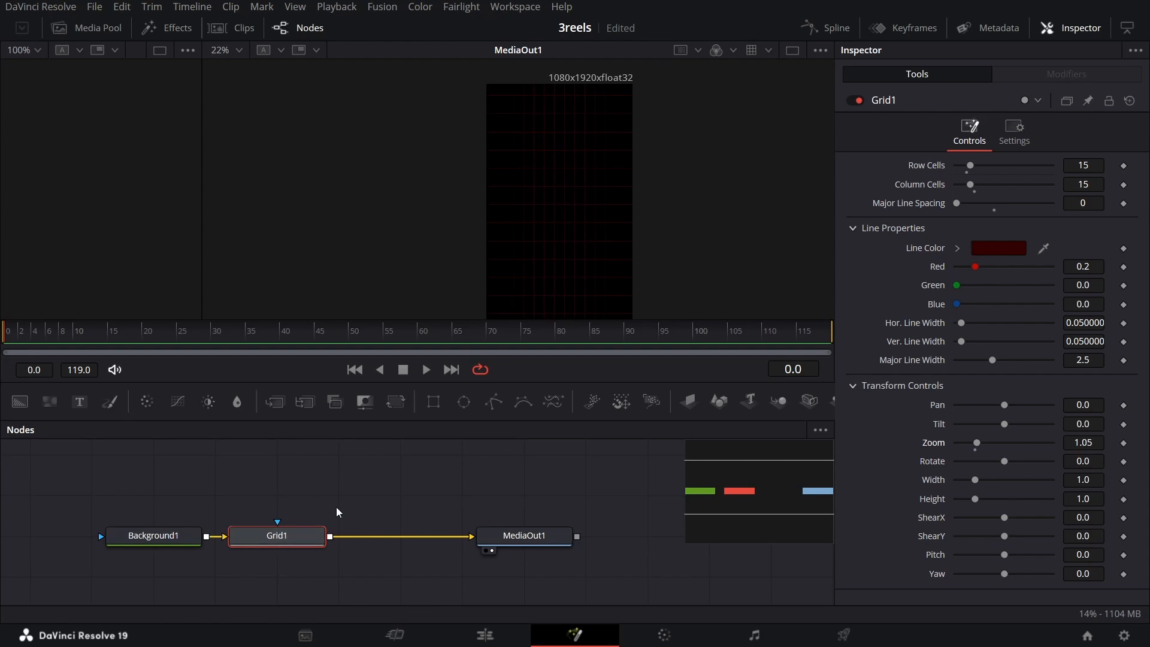
- Insert a Radial Blur node after Grid1 and set its smooth strength to 0.2
key(shift+space)
text(radial)
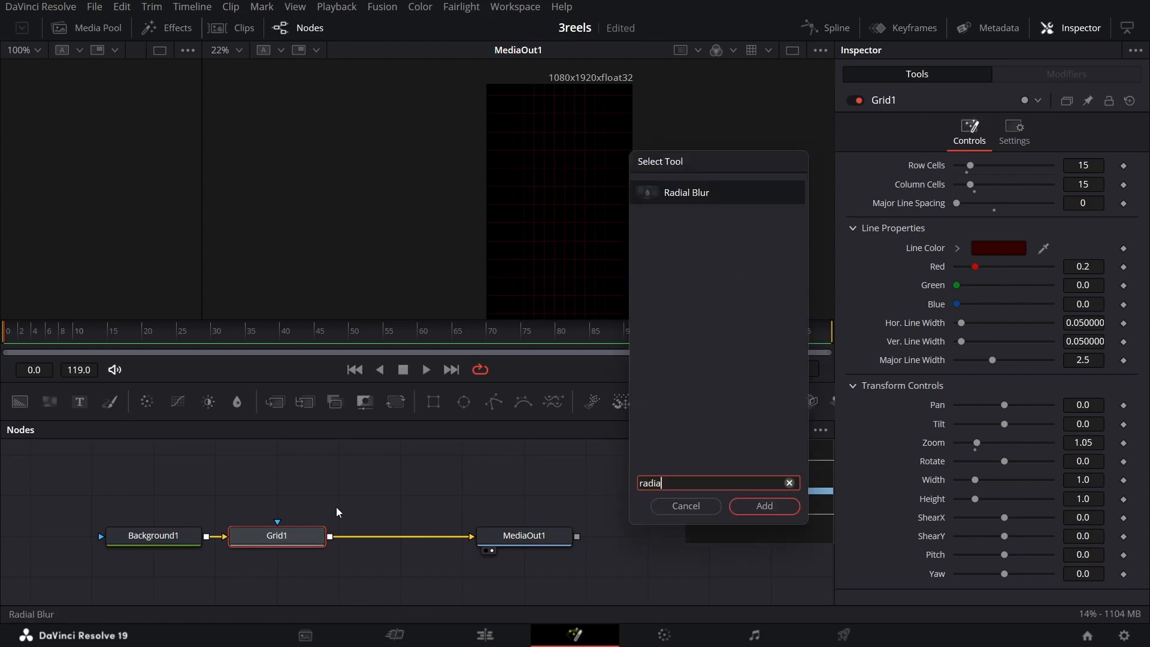
key(Return)
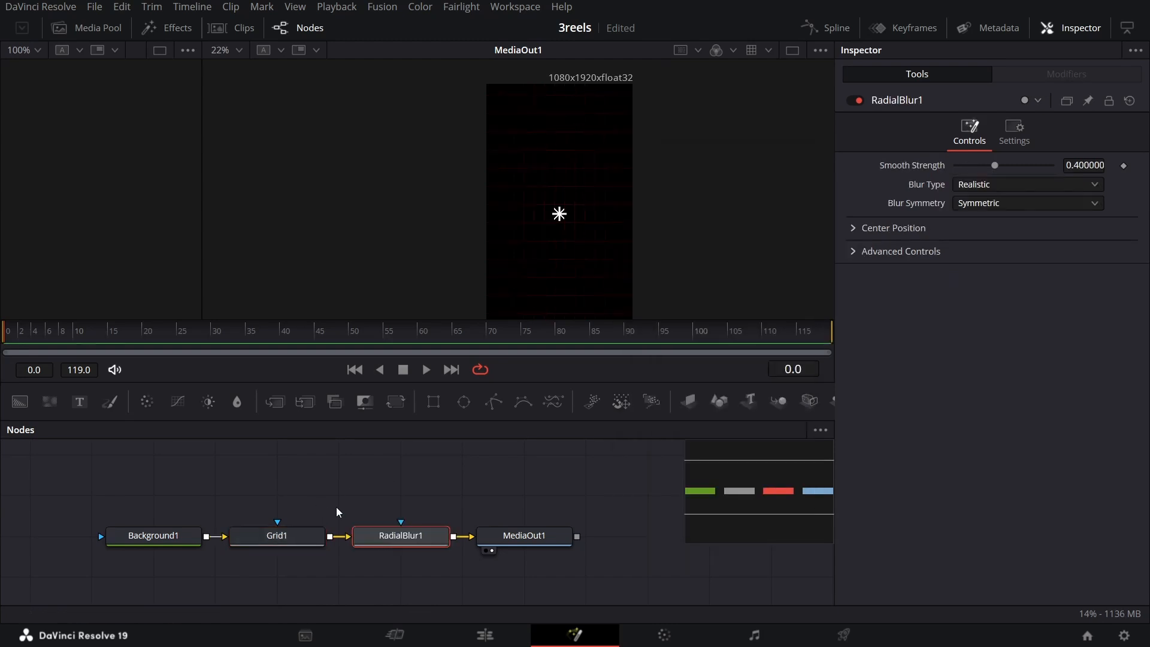
click(1095, 163)
text(0.2)
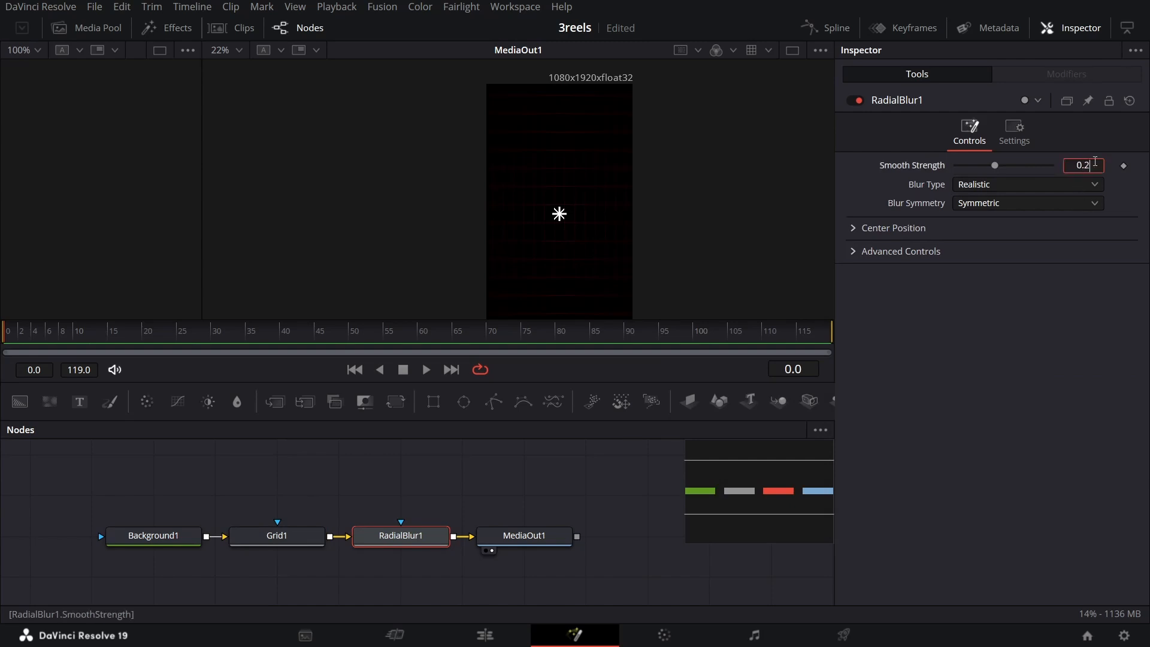
key(Return)
click(564, 278)
- Compare the grid lines up close with the radial blur disabled and enabled again
scroll(498, 95, up, 5)
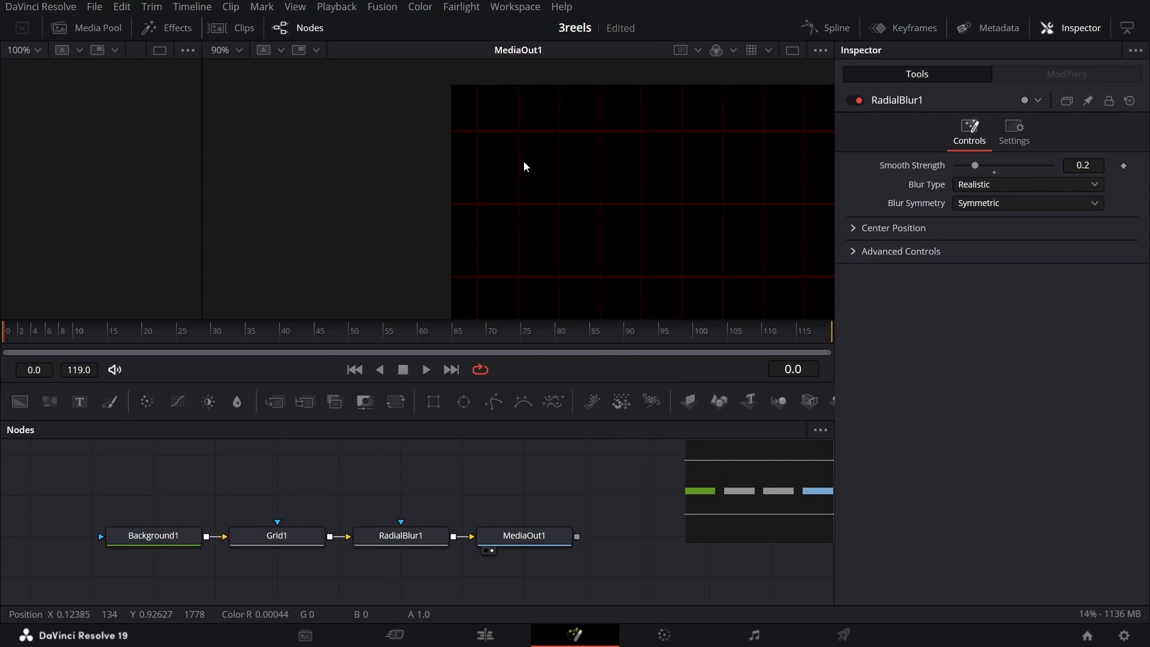
click(860, 102)
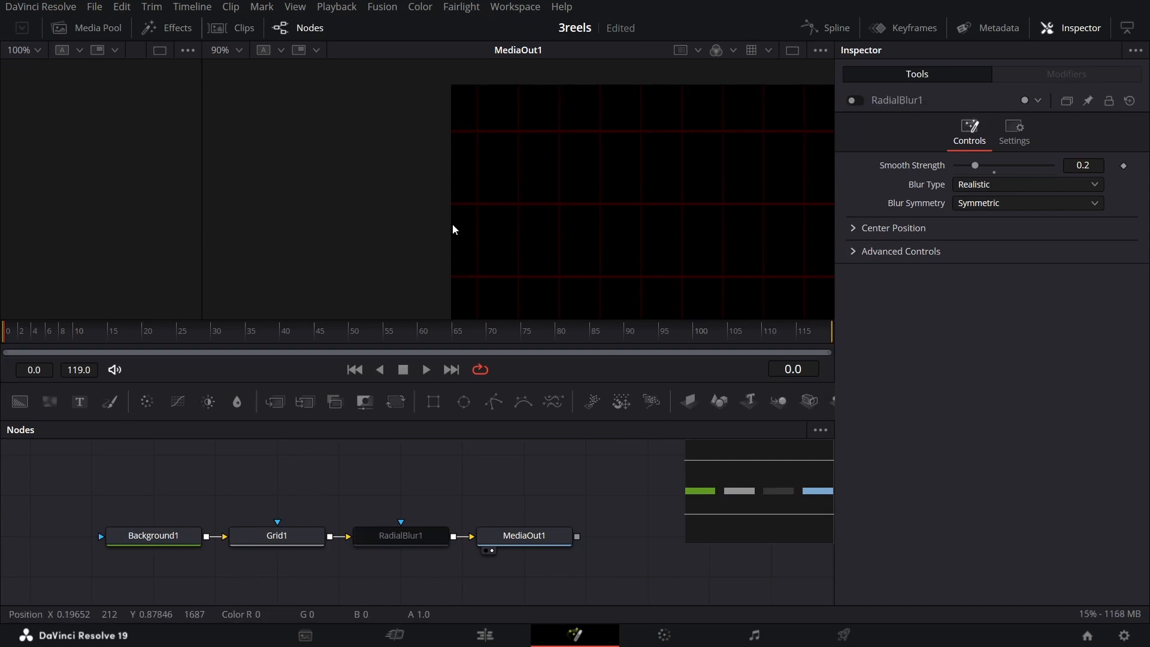
click(858, 100)
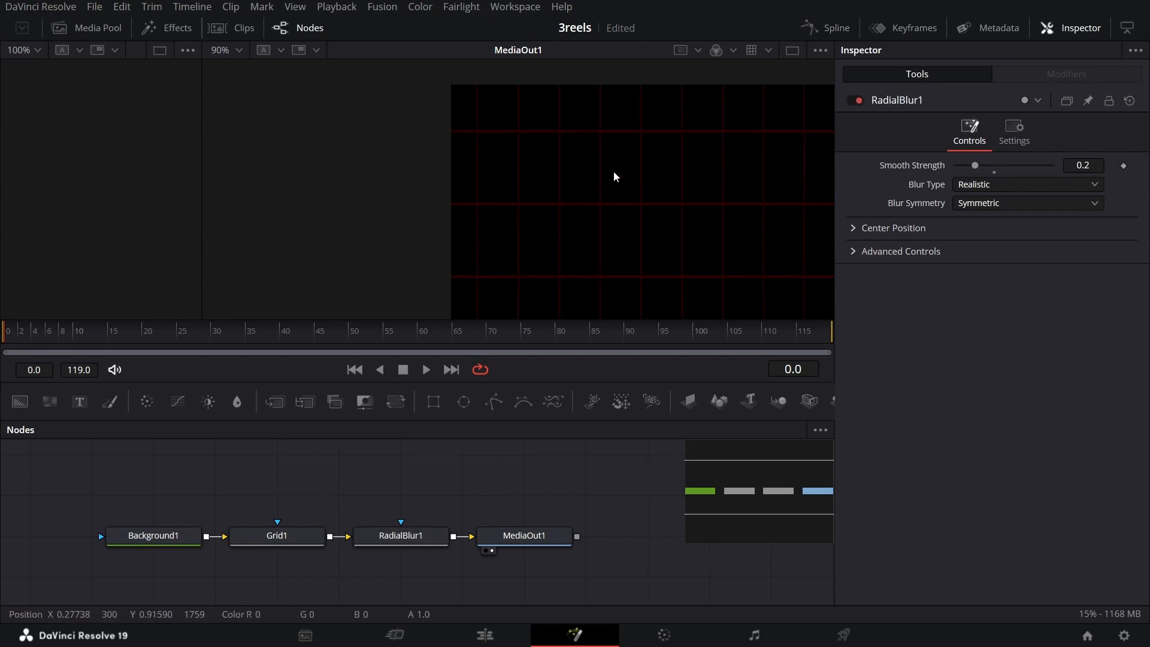
scroll(654, 191, down, 5)
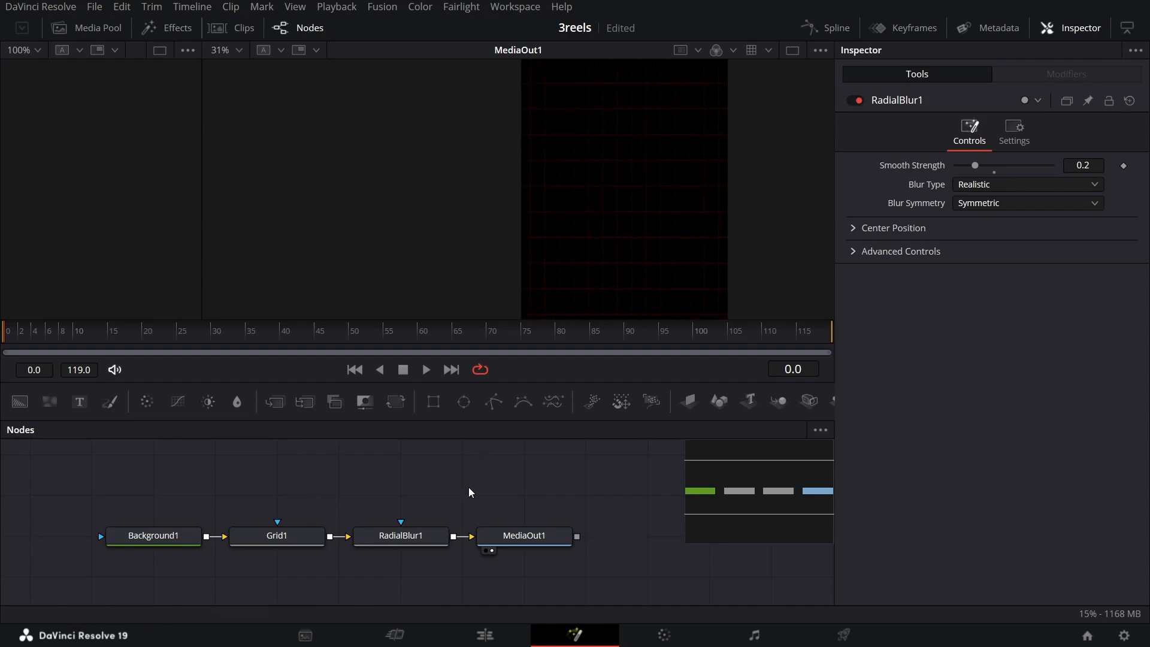
- Return to the Edit page, add a second Fusion Composition on a new track above the first clip, and open it in Fusion
click(490, 635)
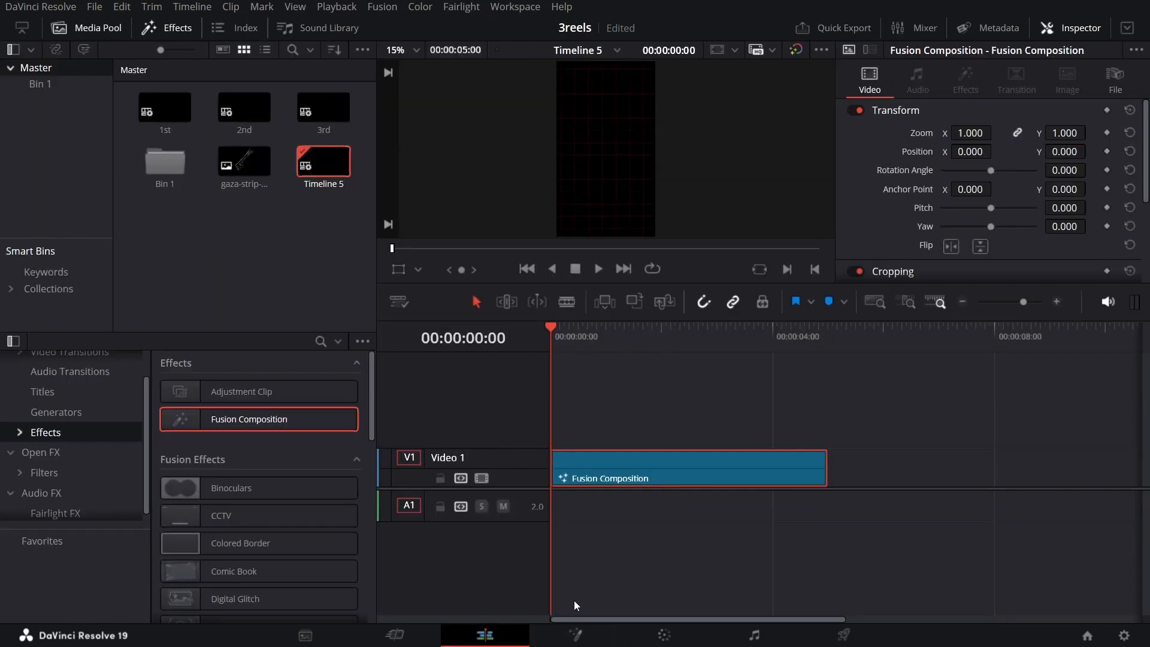
drag(231, 419, 617, 443)
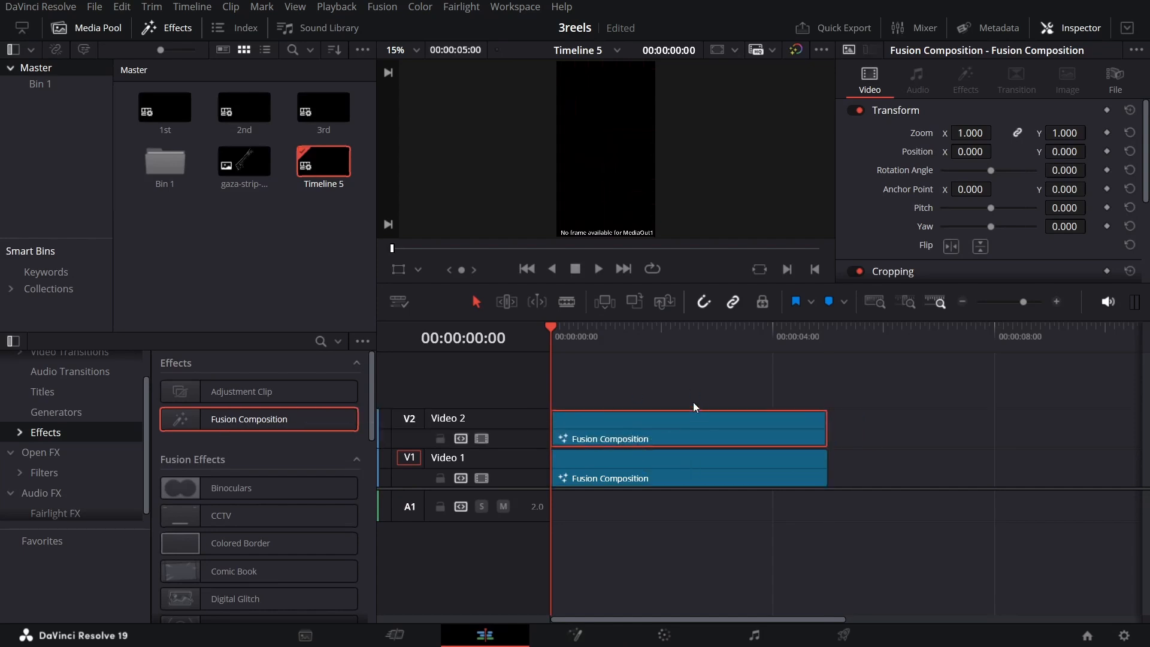
right_click(644, 419)
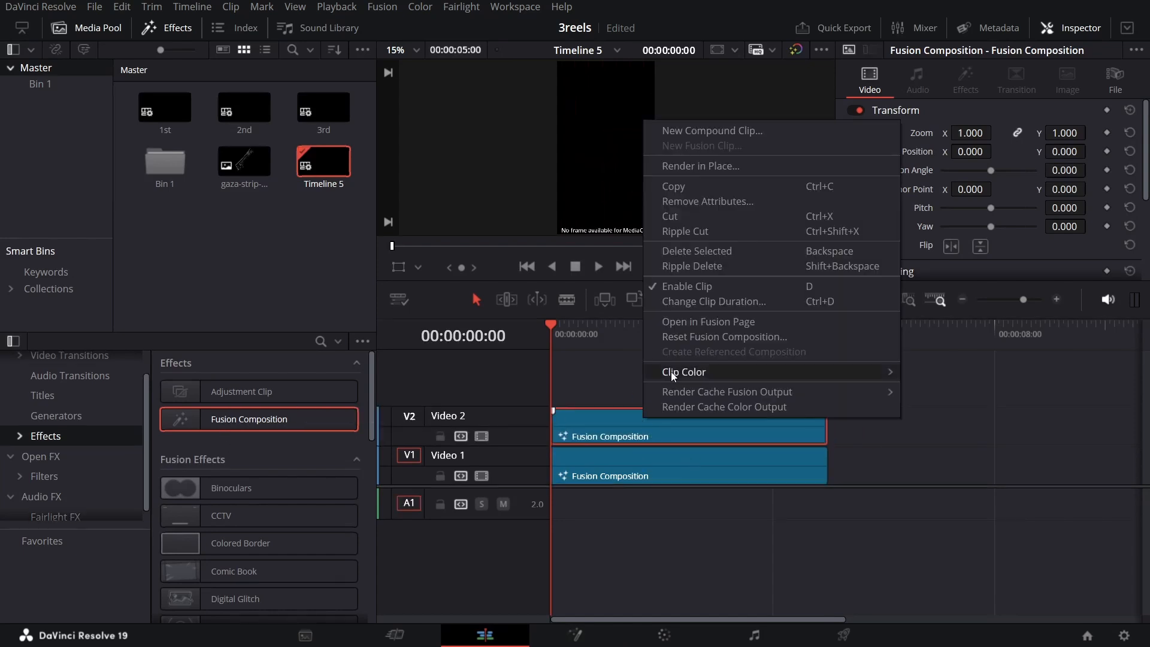
click(717, 321)
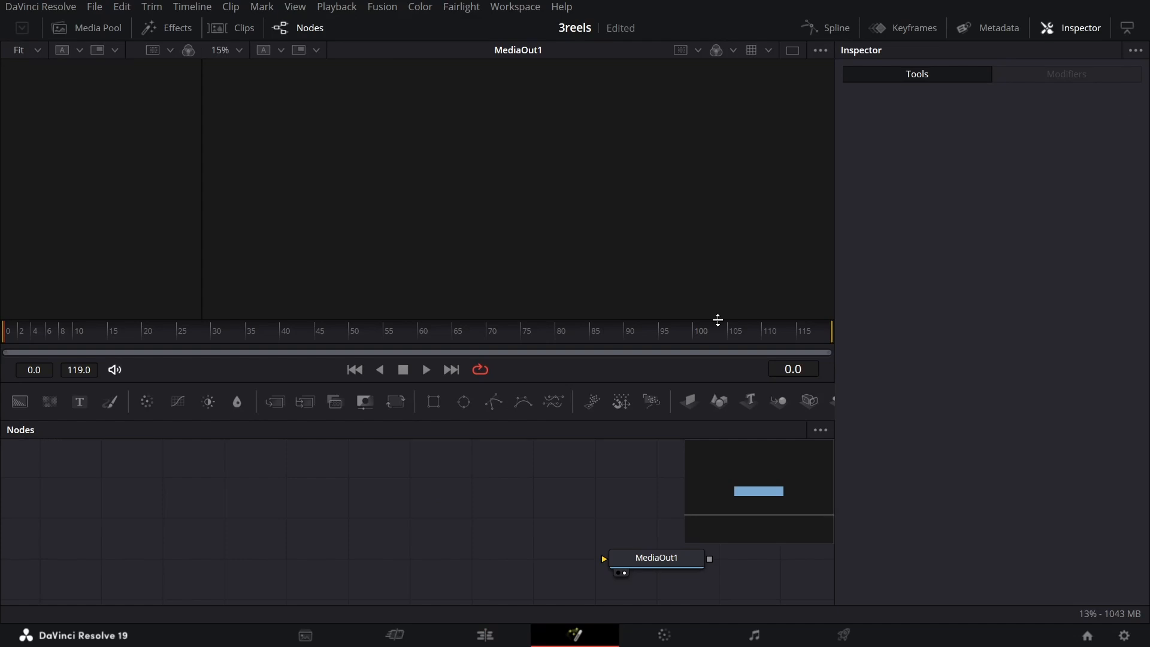
- Add a Background node with alpha 0 feeding MediaOut1 and insert a MultiMerge node between them
drag(15, 403, 621, 571)
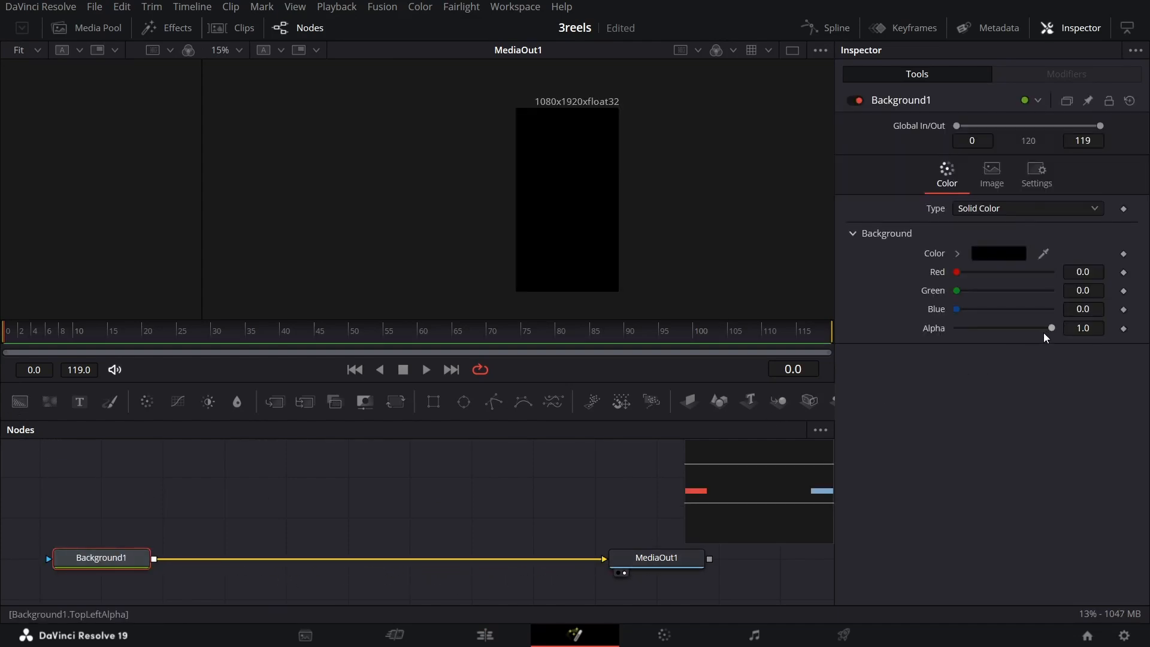
drag(1052, 325, 918, 340)
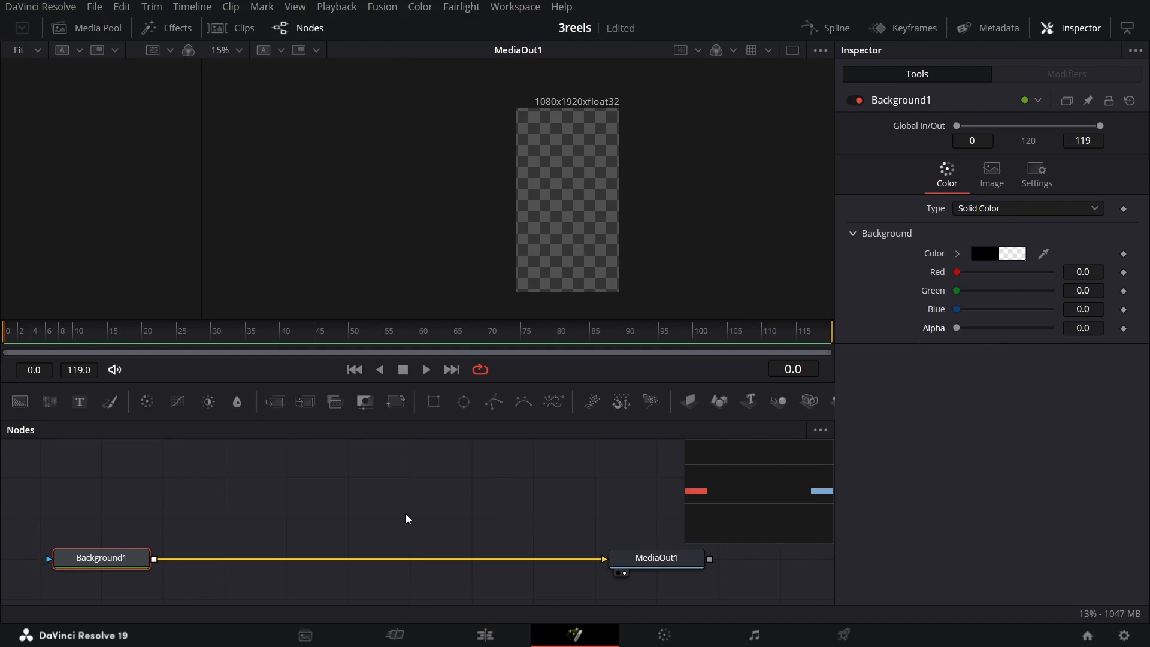
click(302, 408)
drag(246, 551, 415, 559)
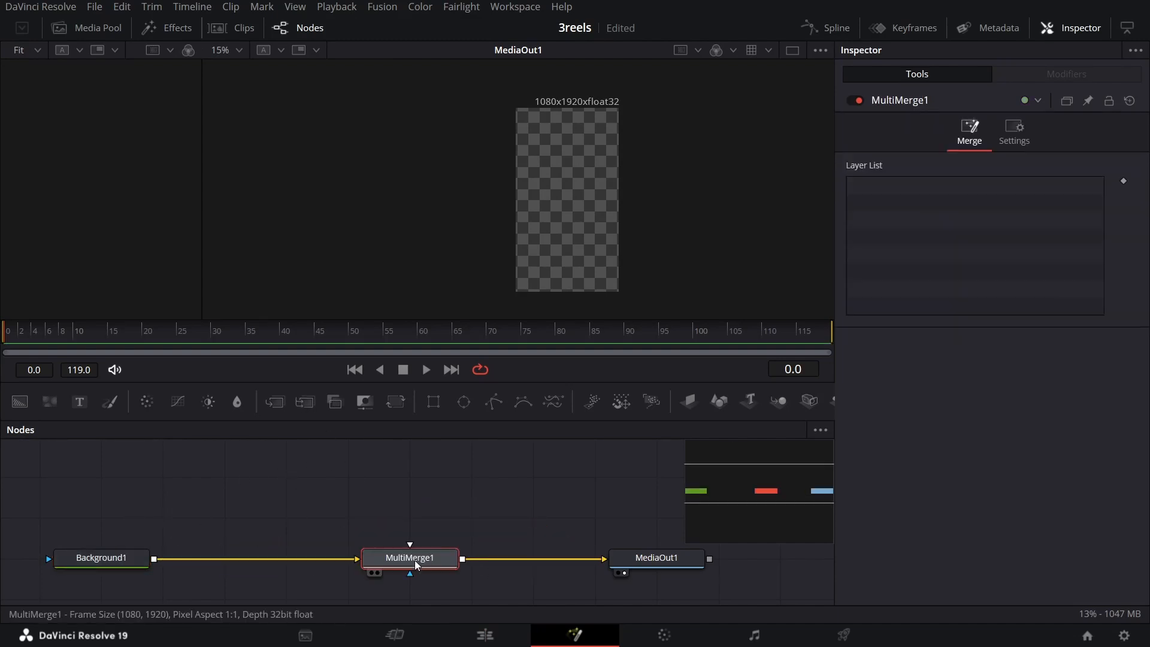
click(356, 472)
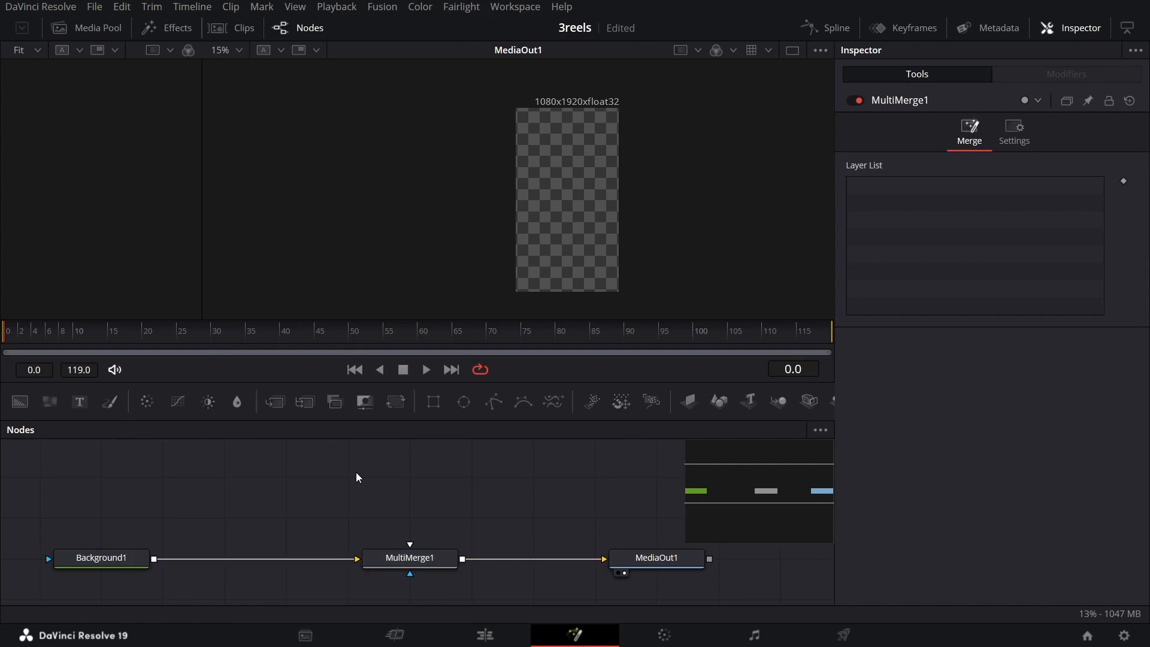
- Paste the copied Text+ node containing the row of dashes and connect its output to MultiMerge1
key(ctrl+v)
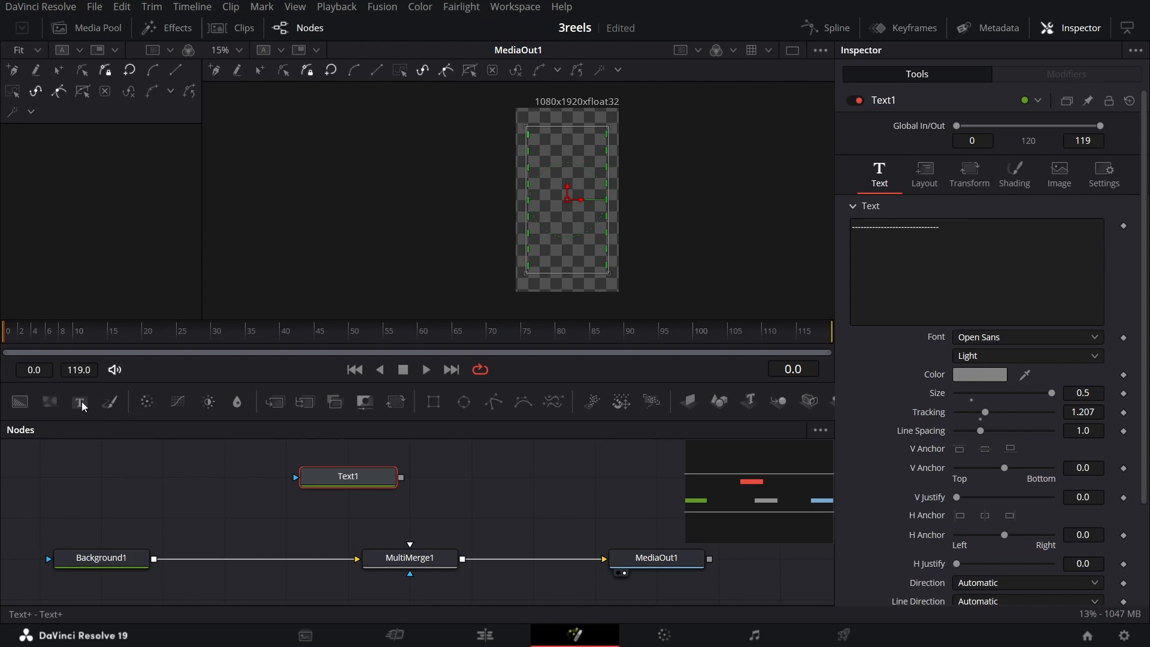
mouse_move(82, 402)
mouse_down()
mouse_move(157, 490)
mouse_move(82, 402)
mouse_up()
drag(401, 477, 400, 559)
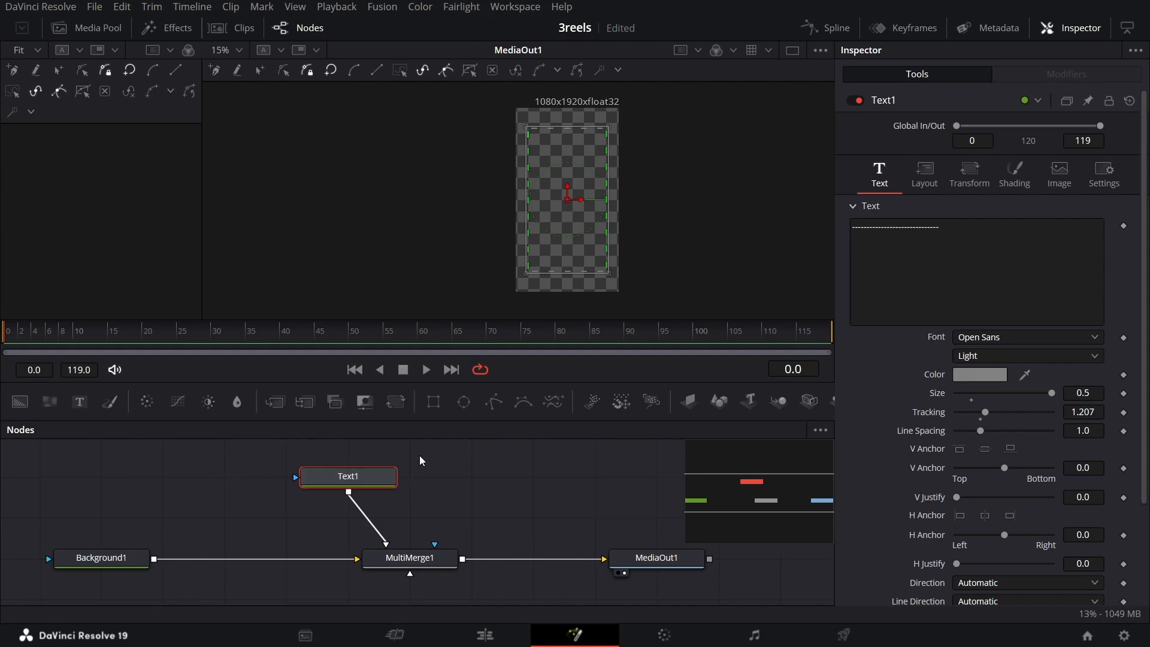
- Review the dashed frame node's text, color and layout type settings, and examine its dashes up close in the viewer
click(961, 239)
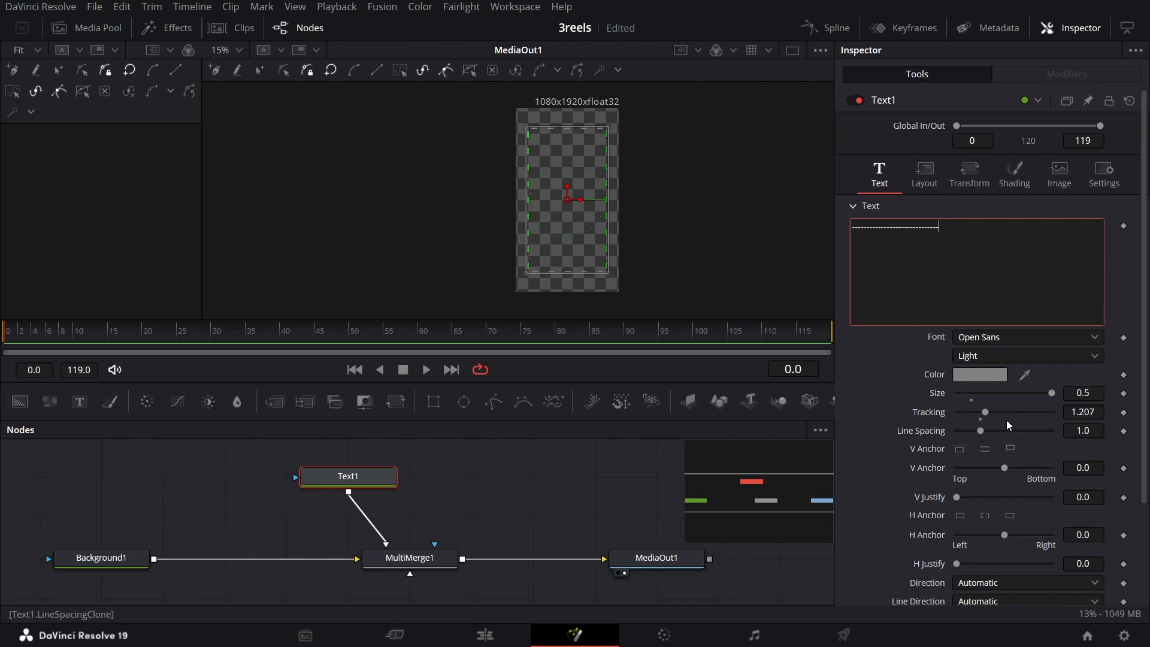
click(973, 375)
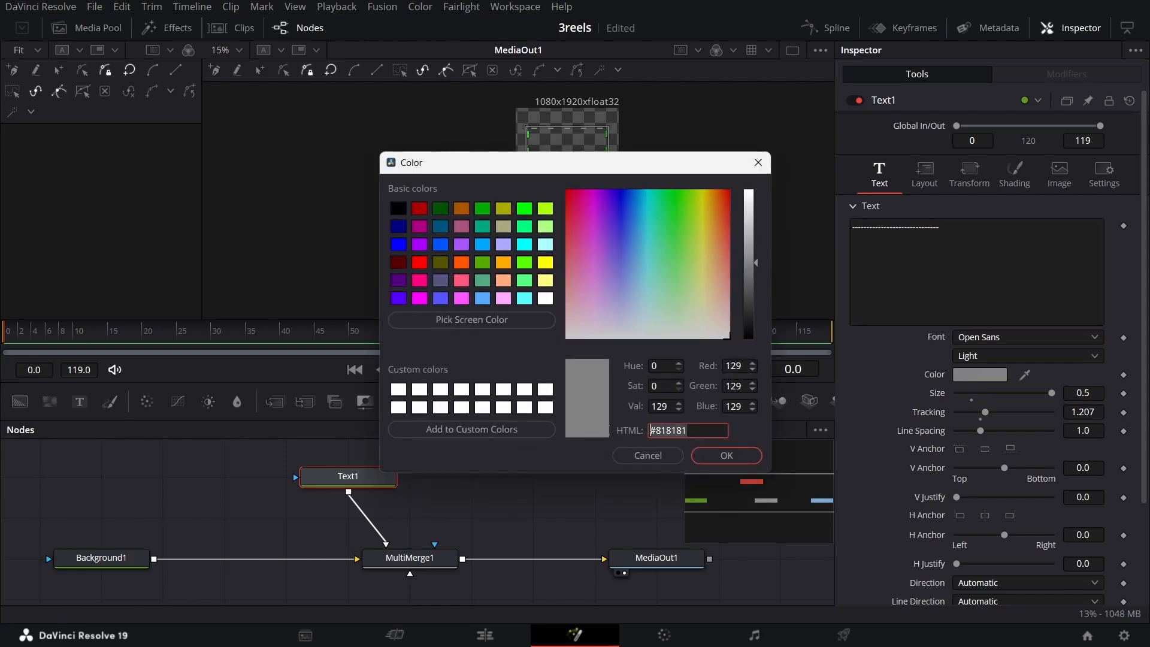
click(648, 456)
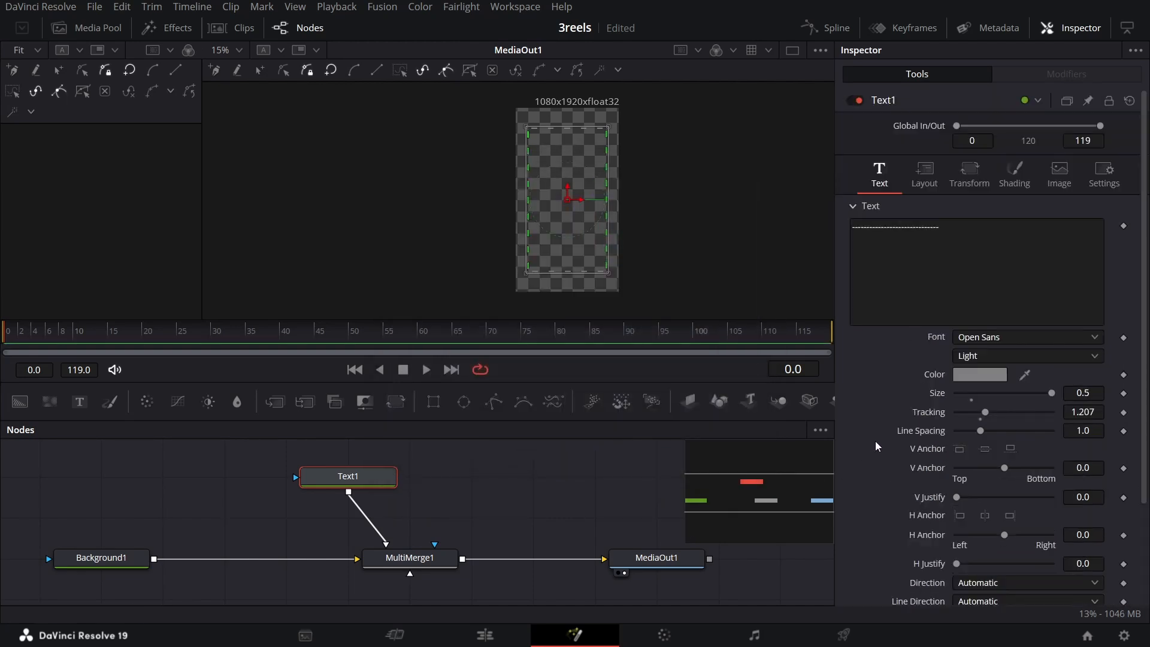
click(928, 172)
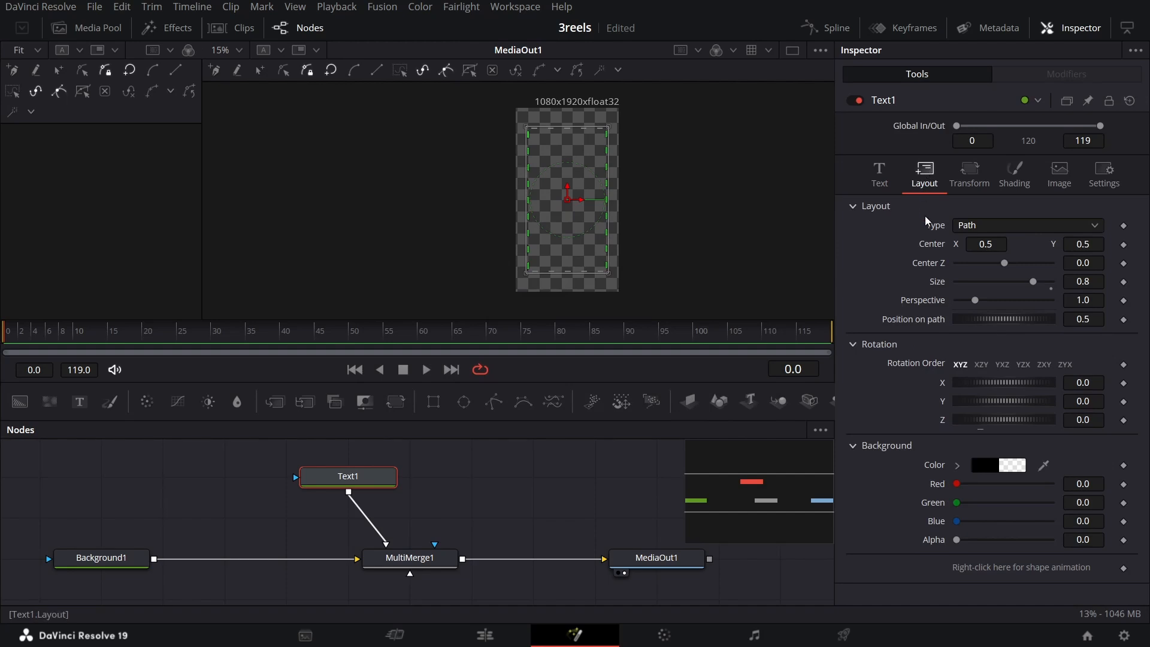
click(981, 228)
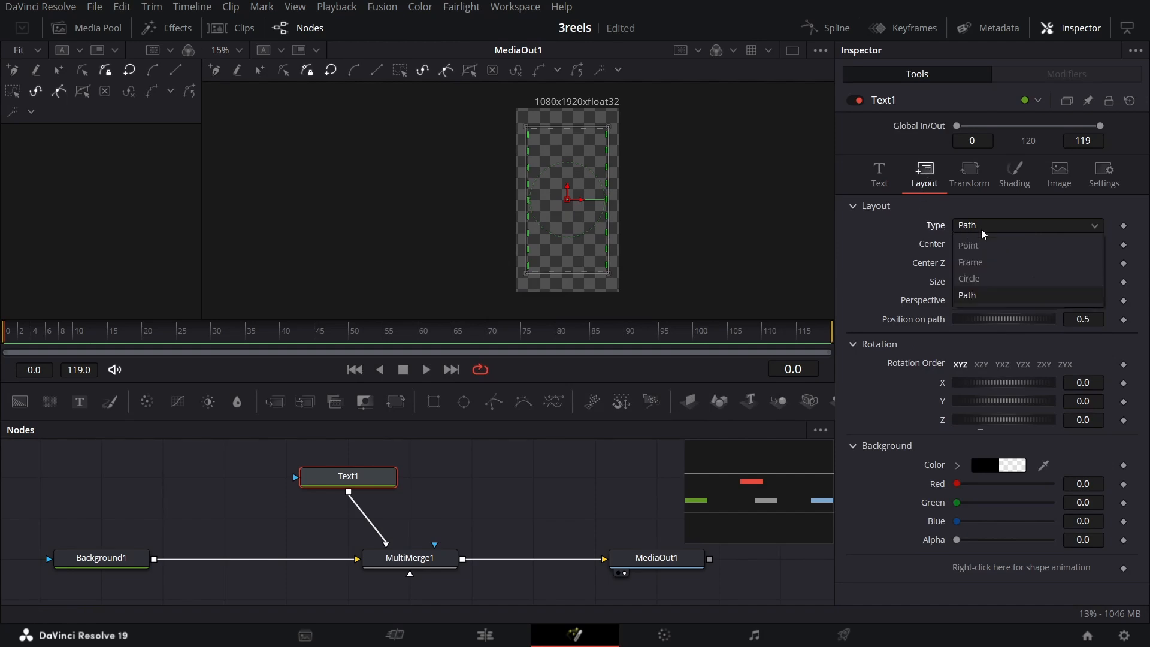
click(982, 229)
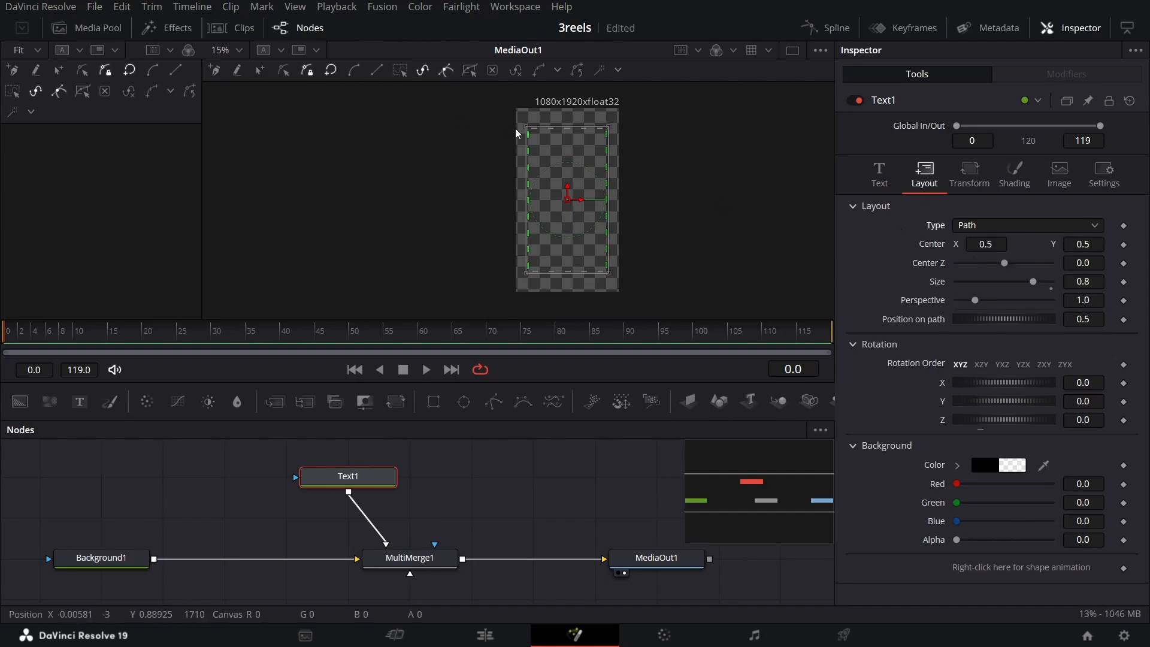
scroll(516, 128, up, 4)
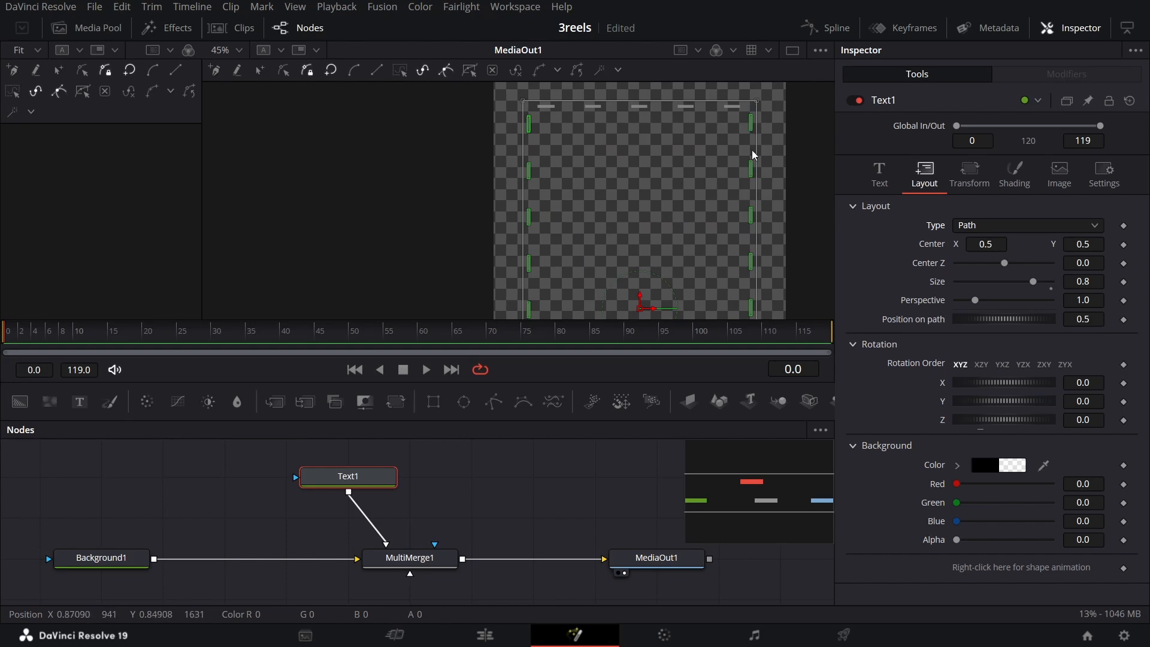
scroll(695, 199, down, 4)
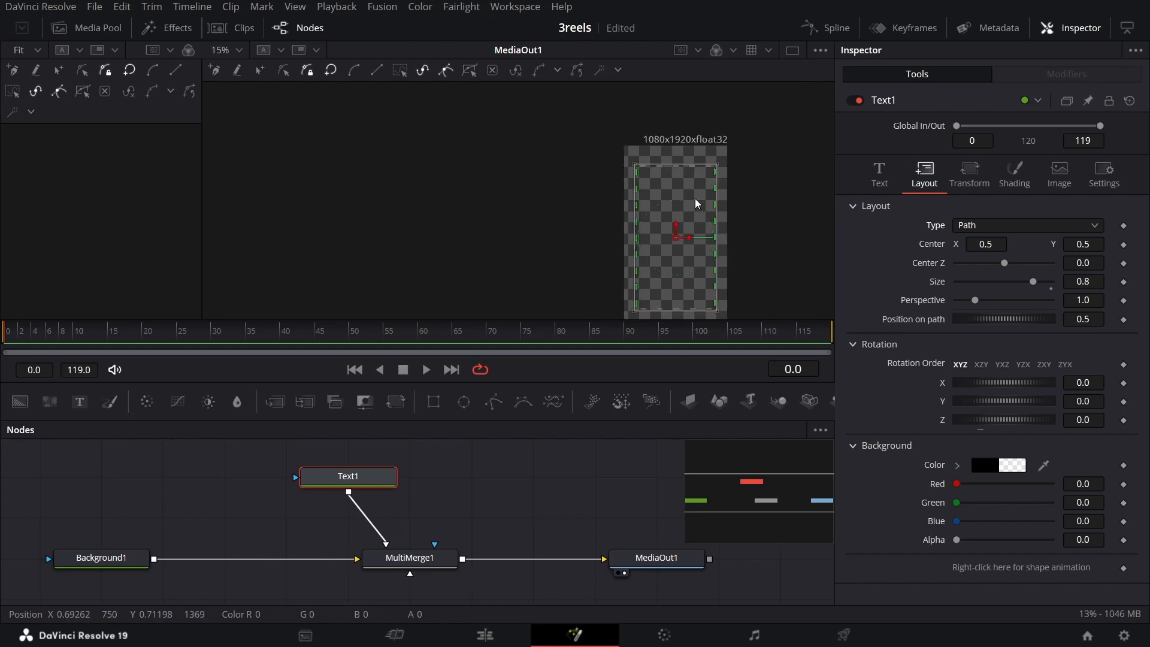
- Add a second Text+ node beside Text1 and connect its output to MultiMerge1
click(526, 480)
drag(79, 401, 471, 481)
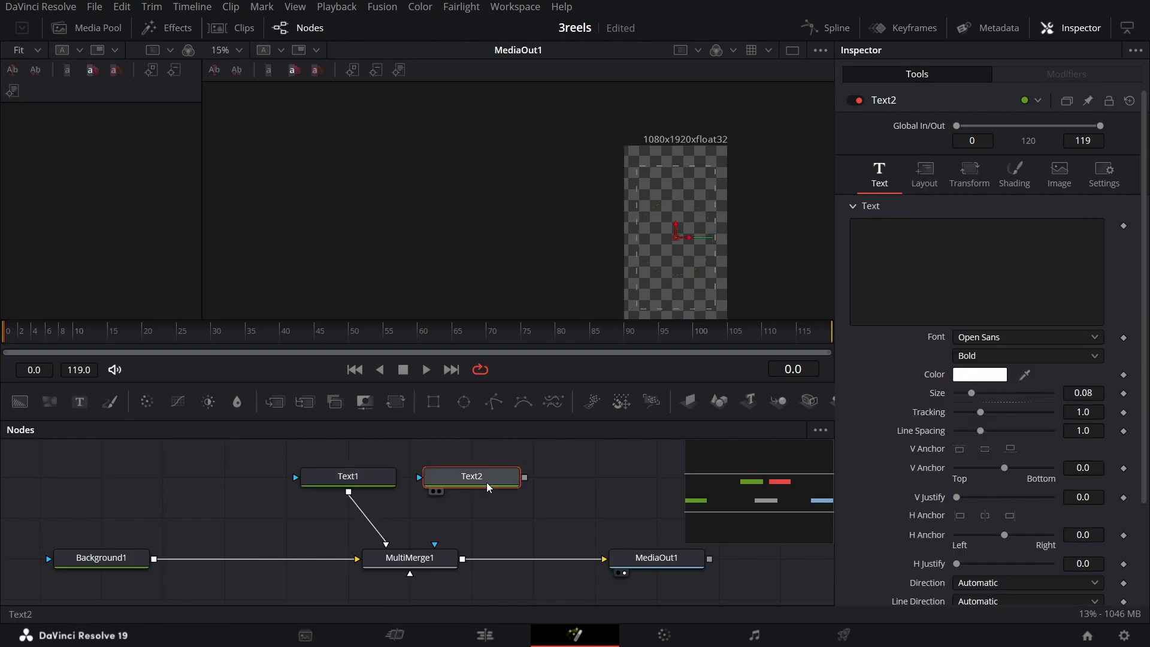
key(1)
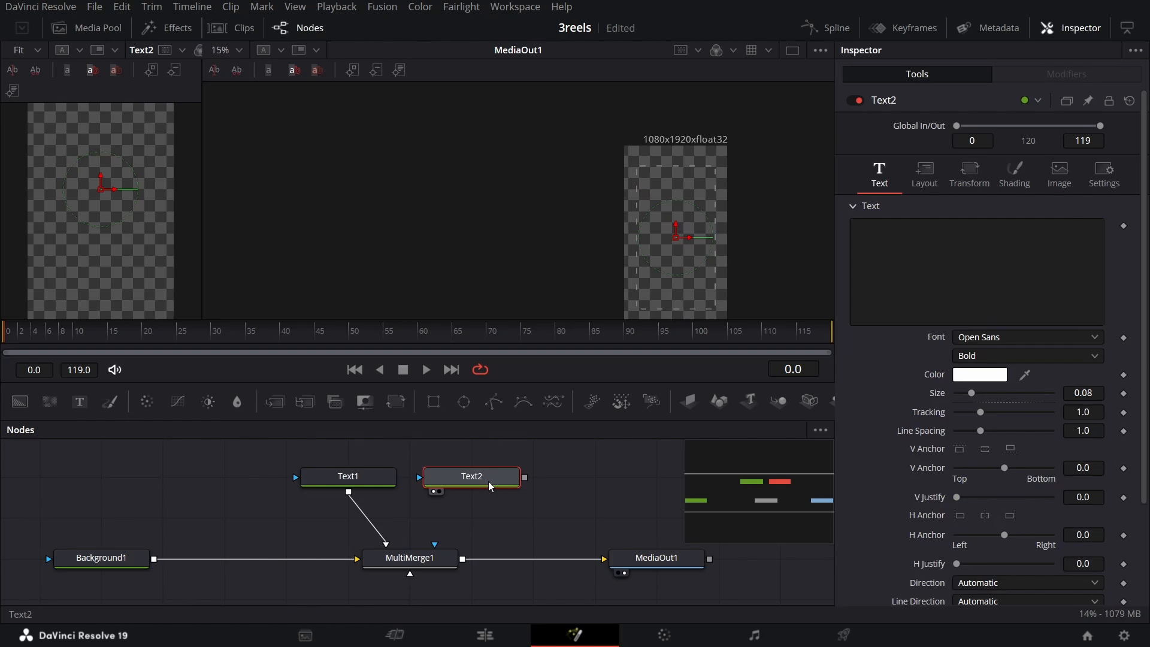
key(1)
drag(525, 478, 435, 554)
- Disable Text1, enter a long row of dashes in Text2 and set its font style to Light
click(348, 476)
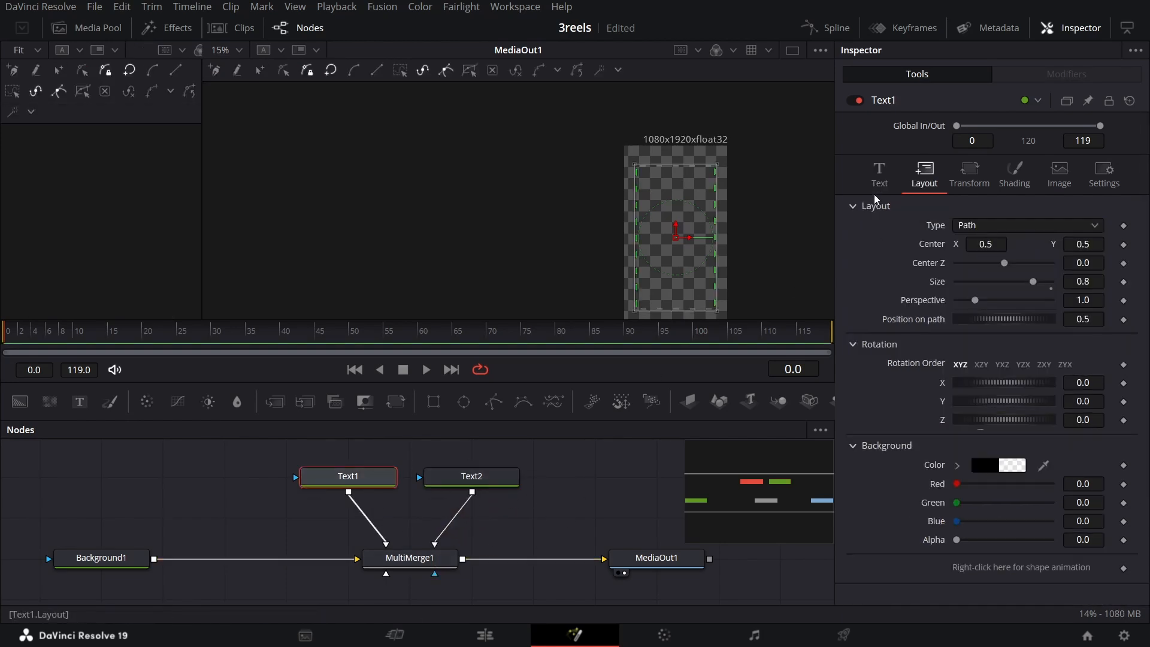
click(480, 477)
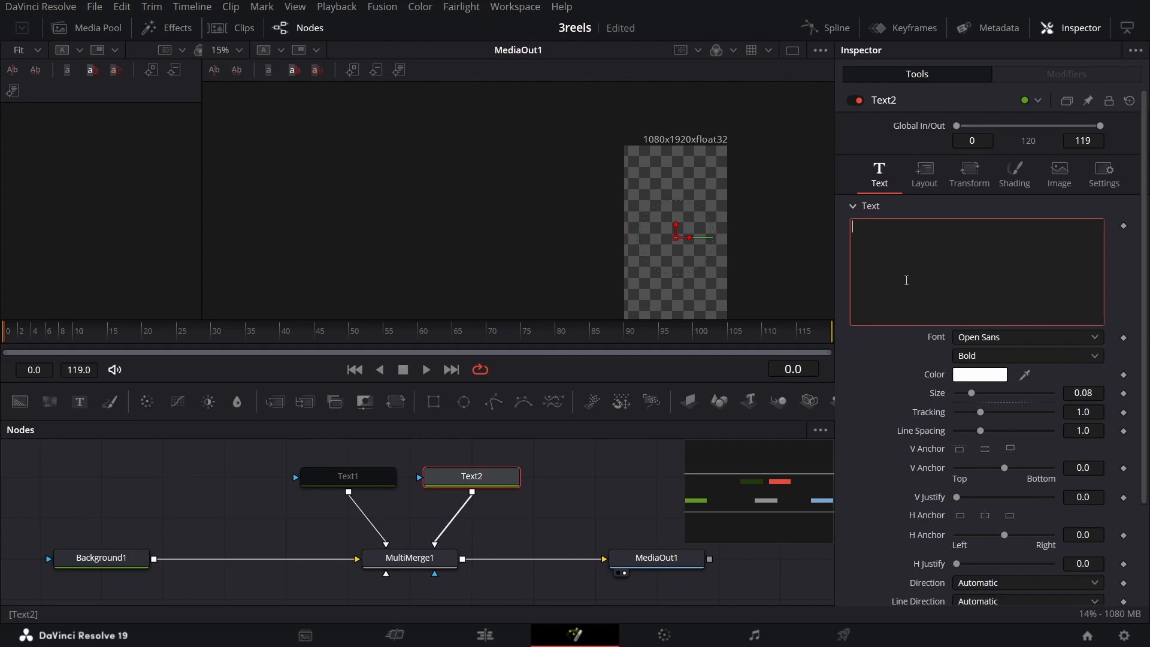
text(-------------------------------------)
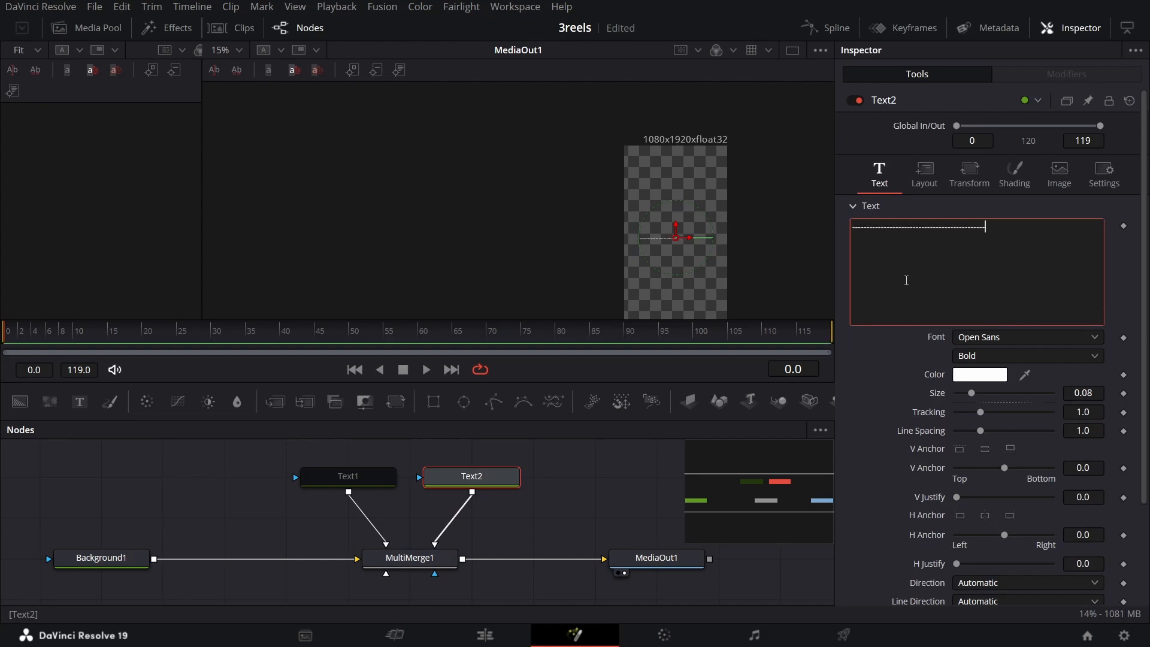
click(981, 356)
click(968, 375)
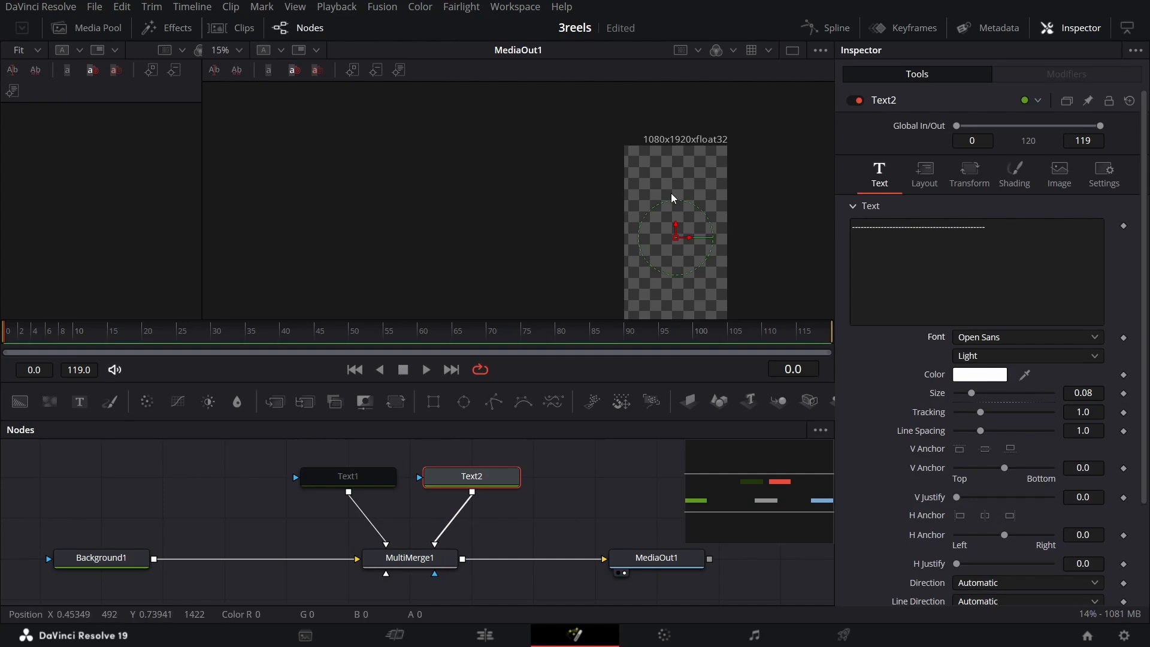
- Set Text2's layout type to Path and draw a closed rectangular path just inside the vertical frame's edges, straightening its corners
click(923, 180)
click(983, 225)
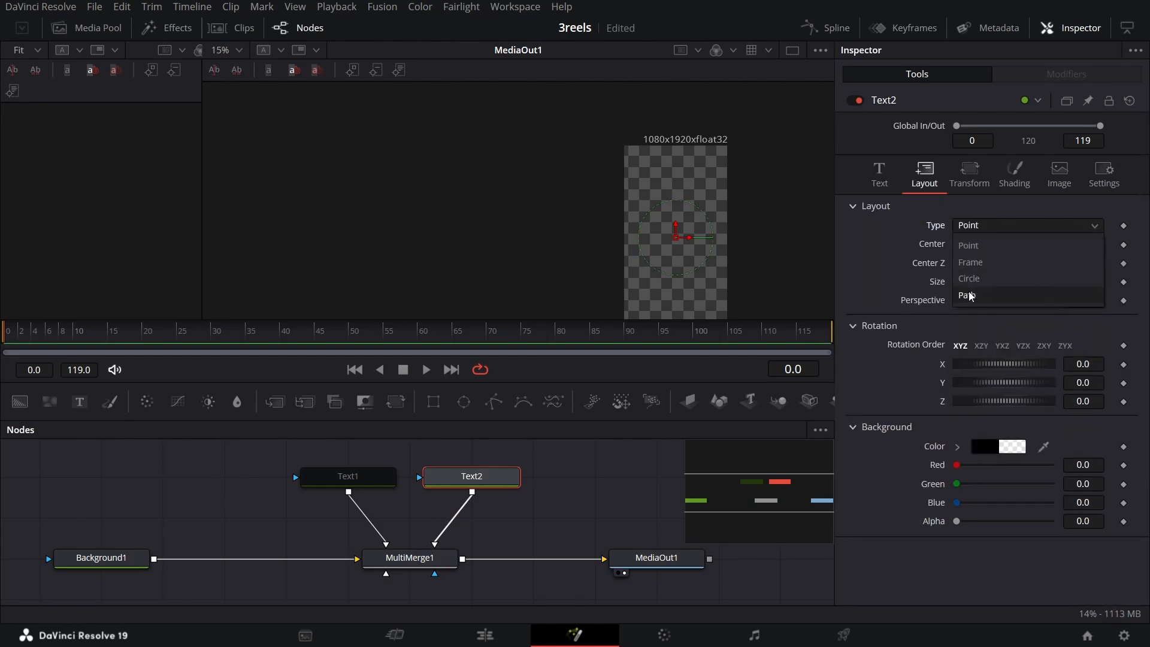
click(971, 296)
scroll(669, 191, up, 2)
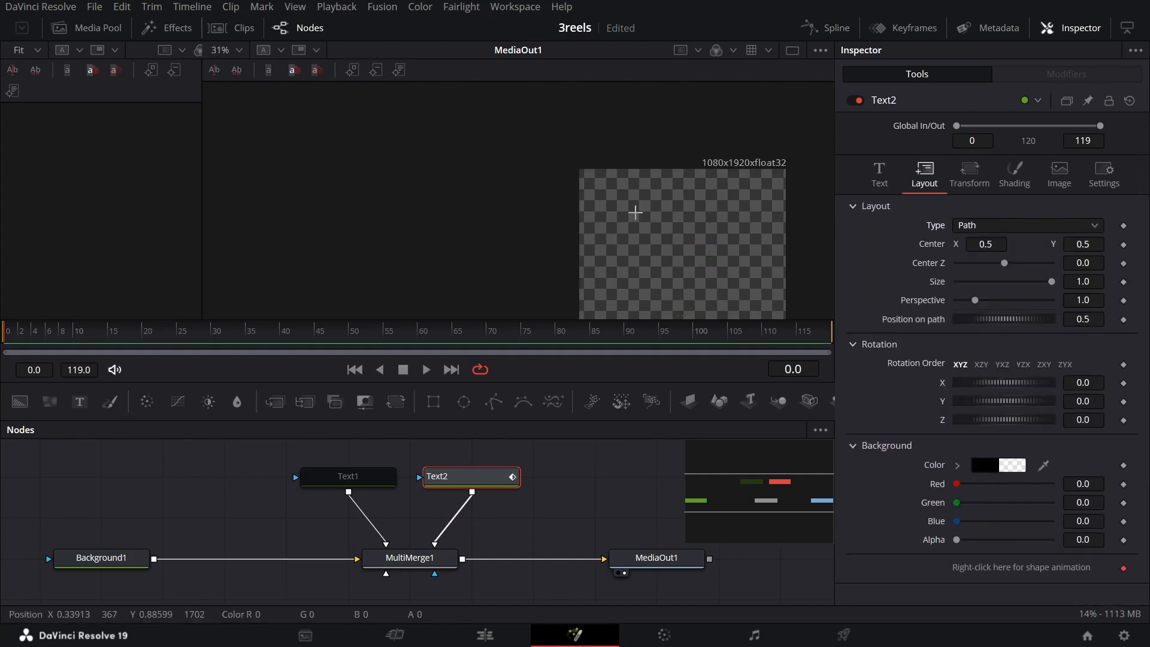
click(595, 196)
click(763, 204)
scroll(766, 221, down, 3)
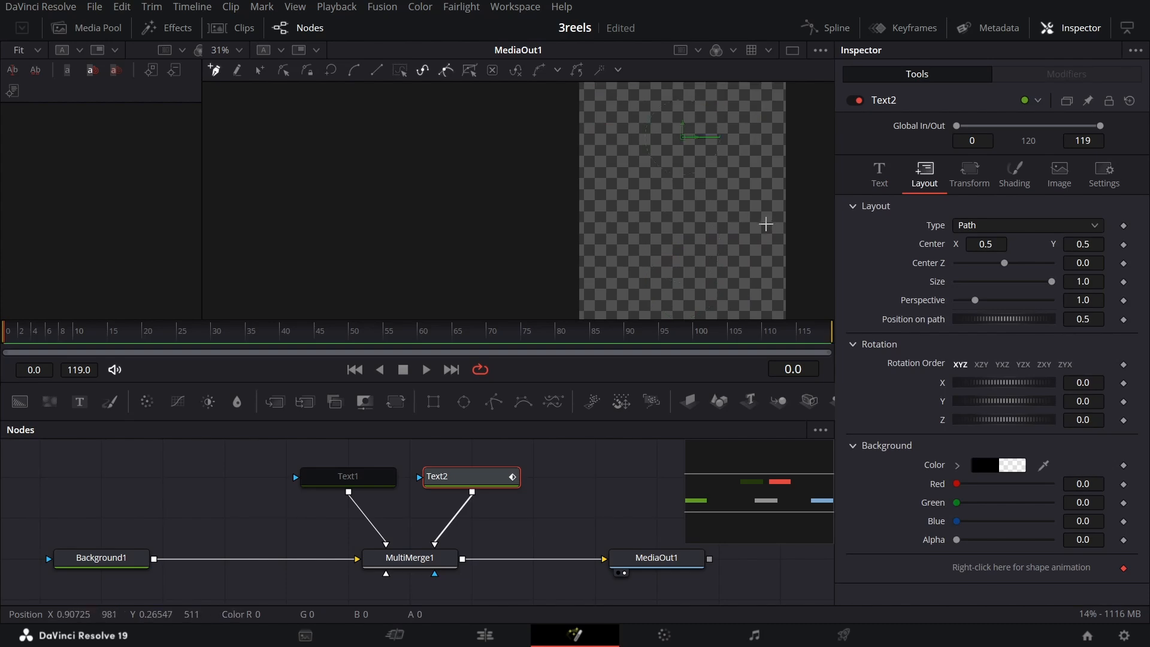
click(761, 317)
scroll(586, 198, up, 3)
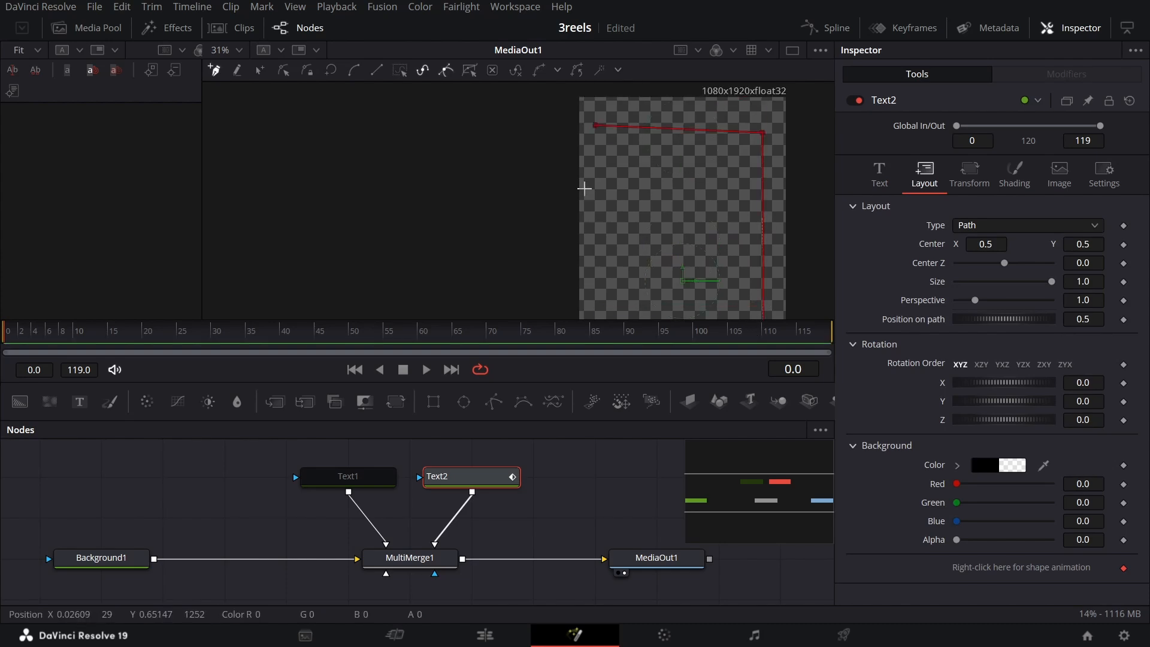
click(597, 126)
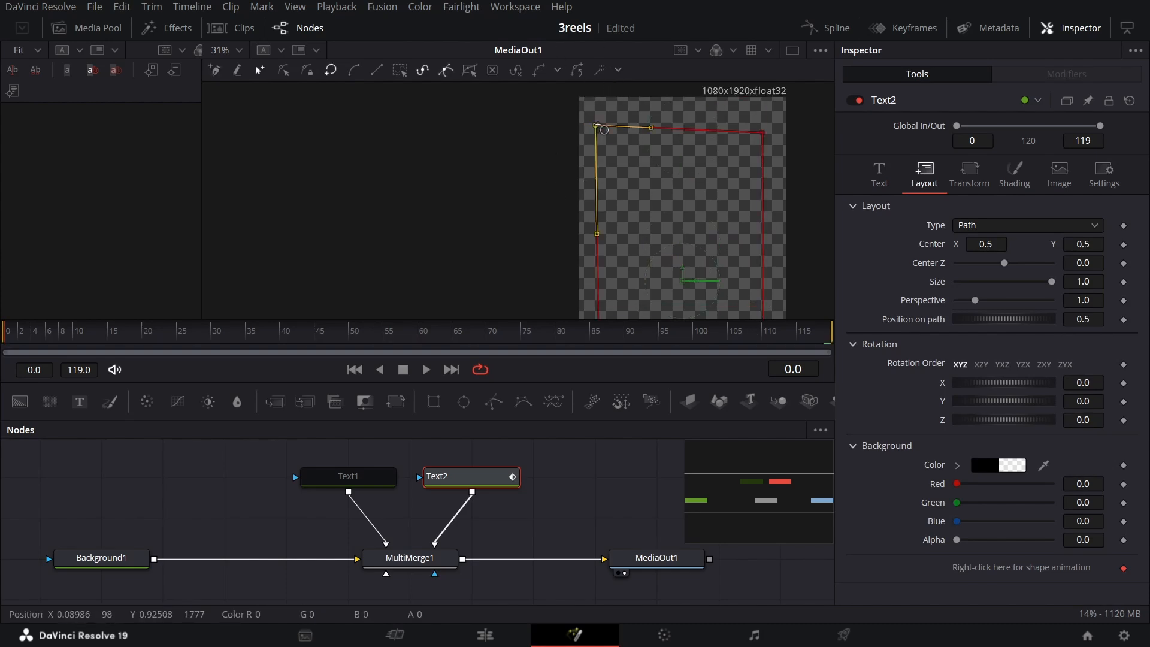
scroll(681, 164, down, 2)
drag(722, 150, 722, 144)
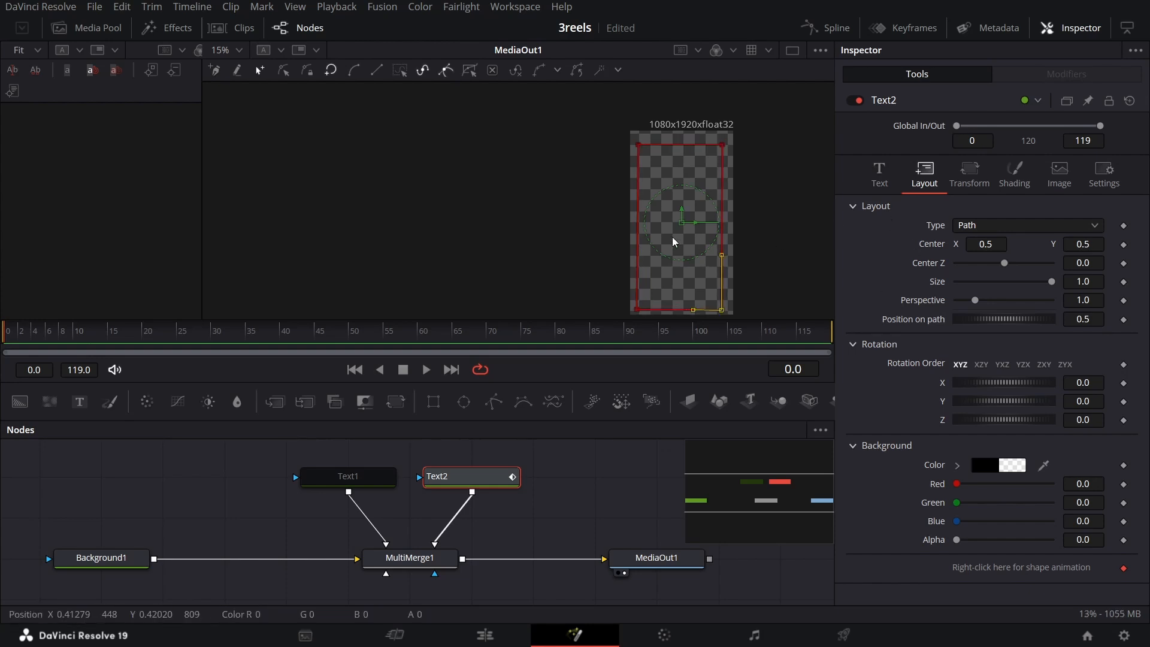
- Enable Text1 to check its dashed frame against the new path, and disable it again
click(370, 490)
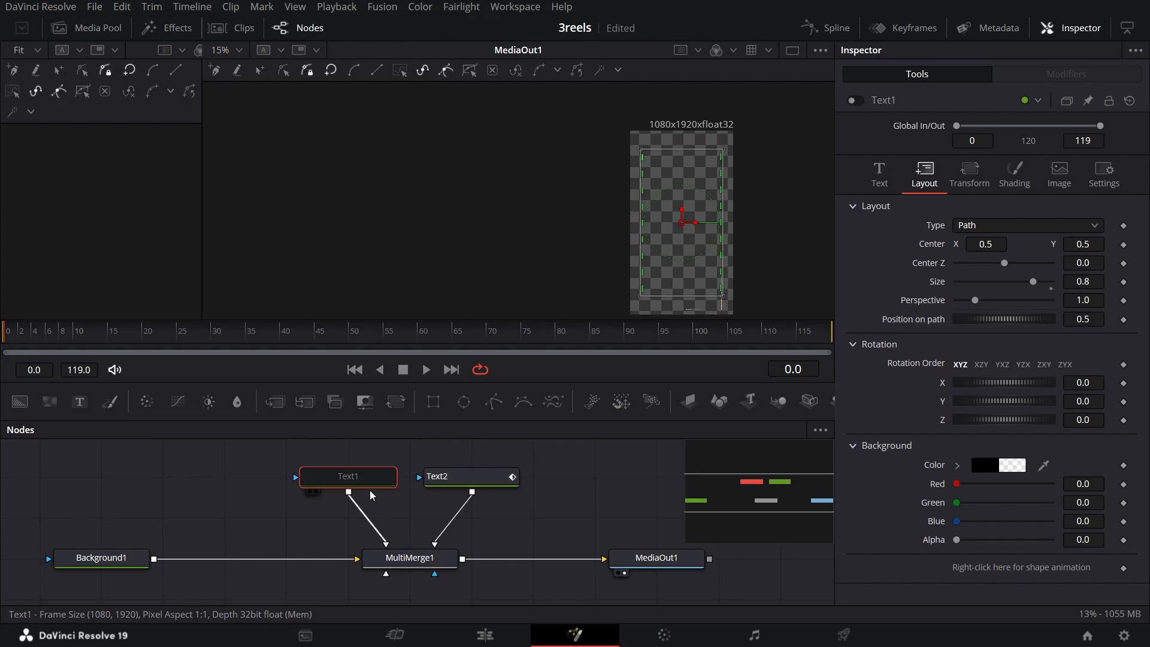
click(855, 99)
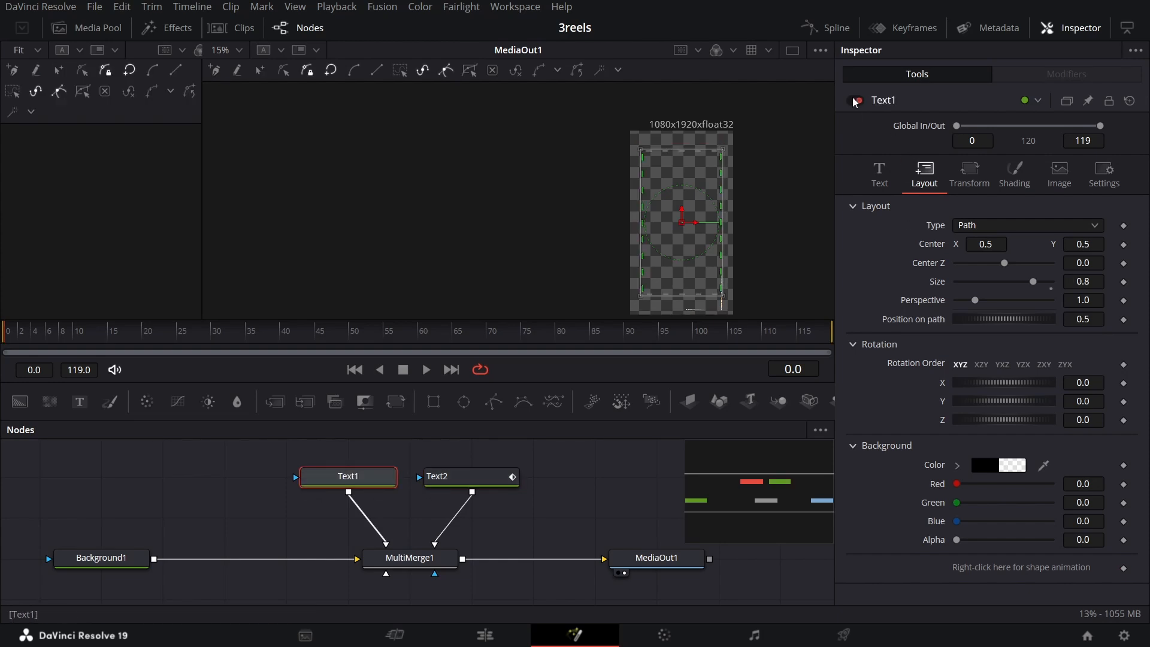
click(854, 99)
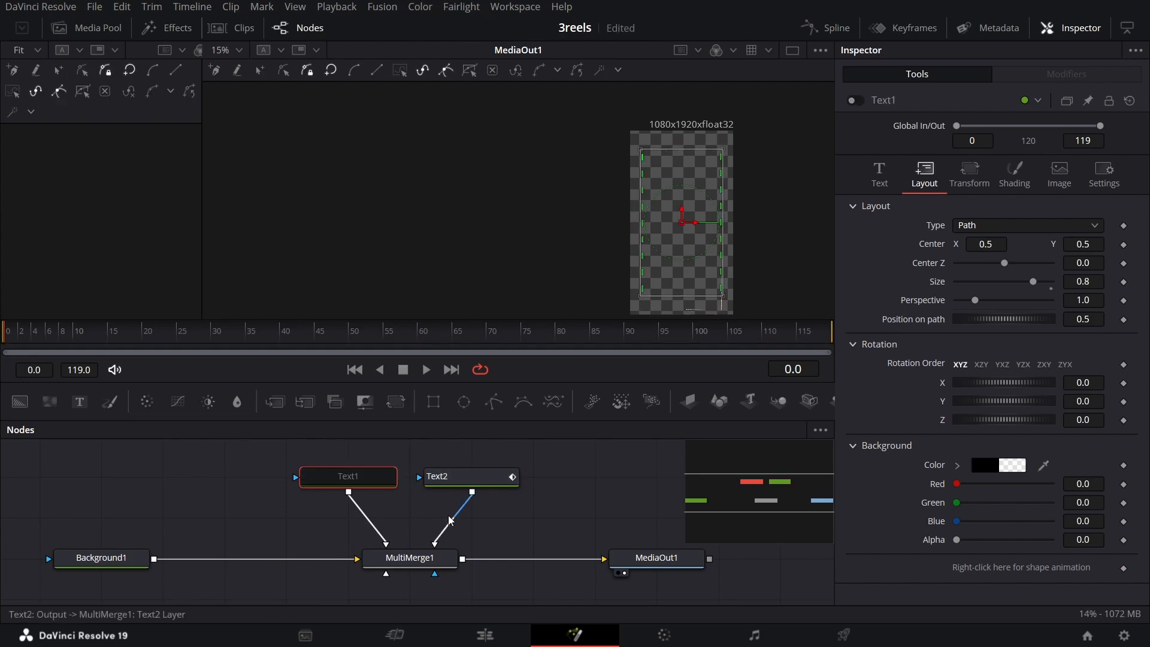
- Add three more dashes to Text2 and raise its tracking to about 2.236
click(457, 478)
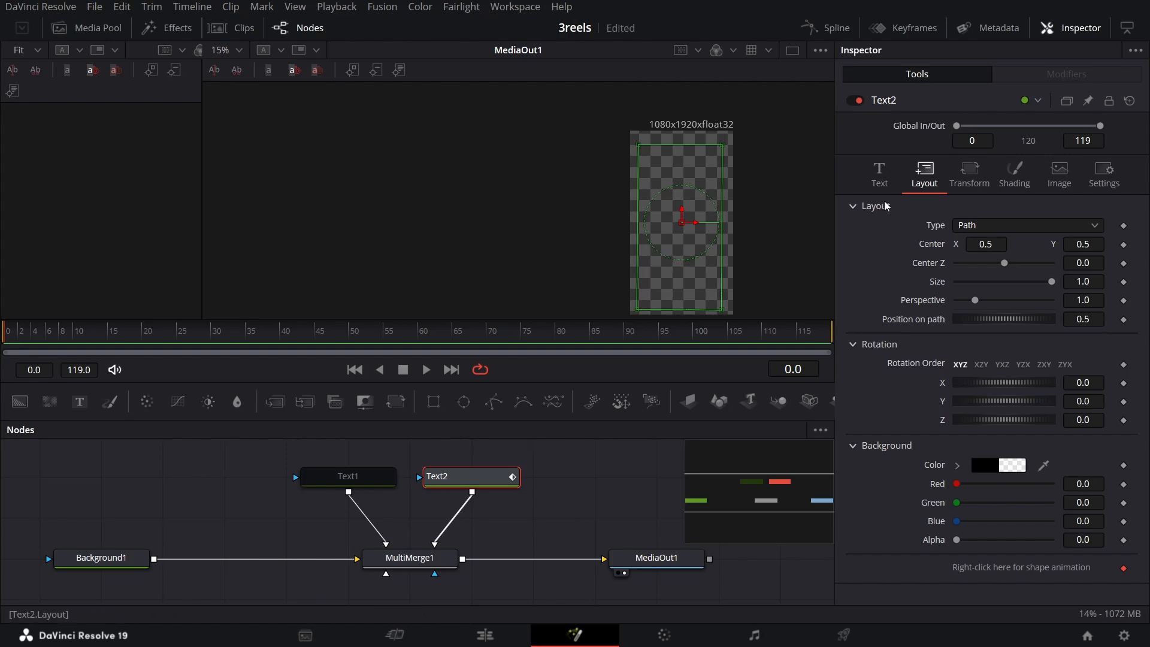
click(879, 175)
click(1011, 282)
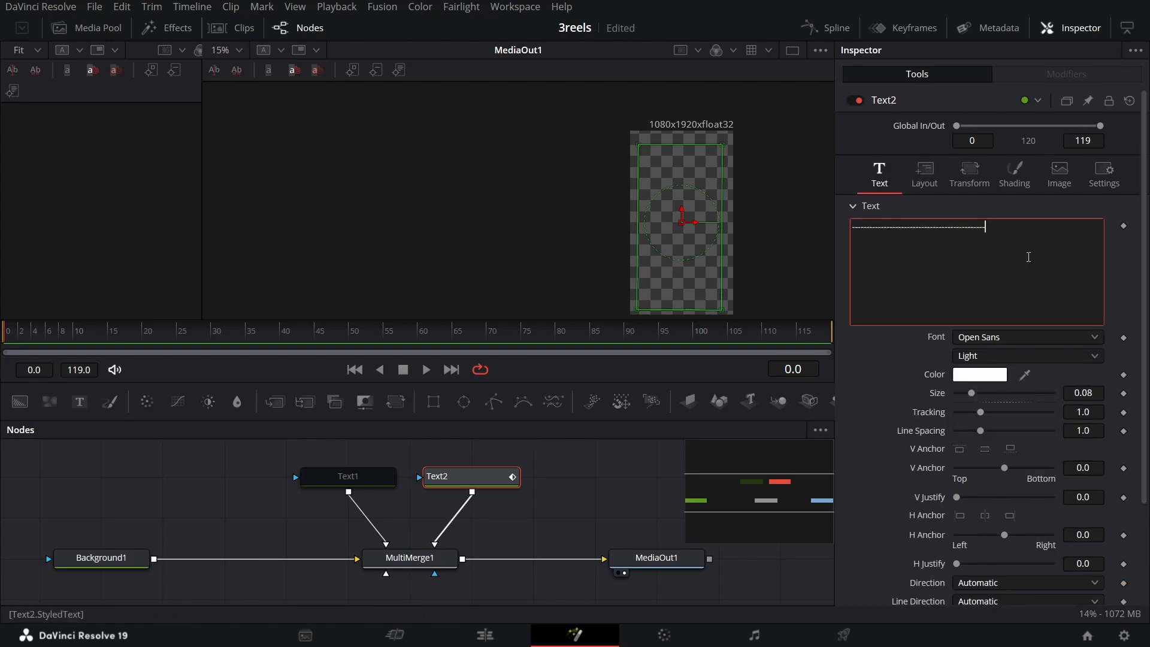
text(---)
drag(987, 414, 1011, 413)
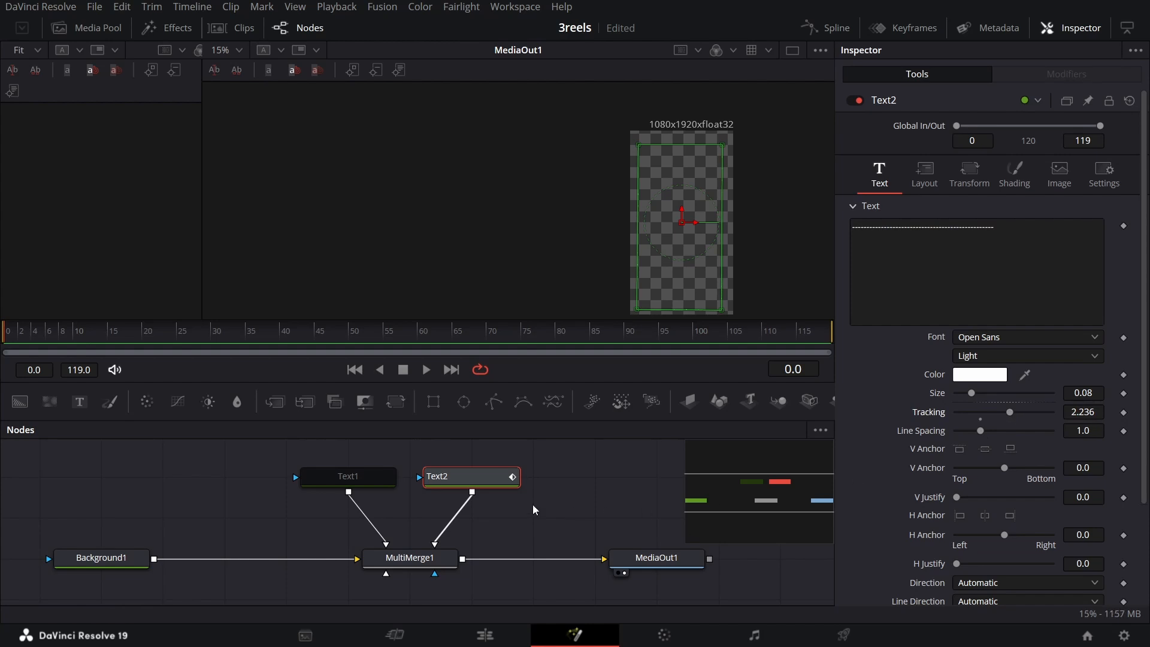
- Delete the Text2 node and enable the Text1 dashed frame again
key(Delete)
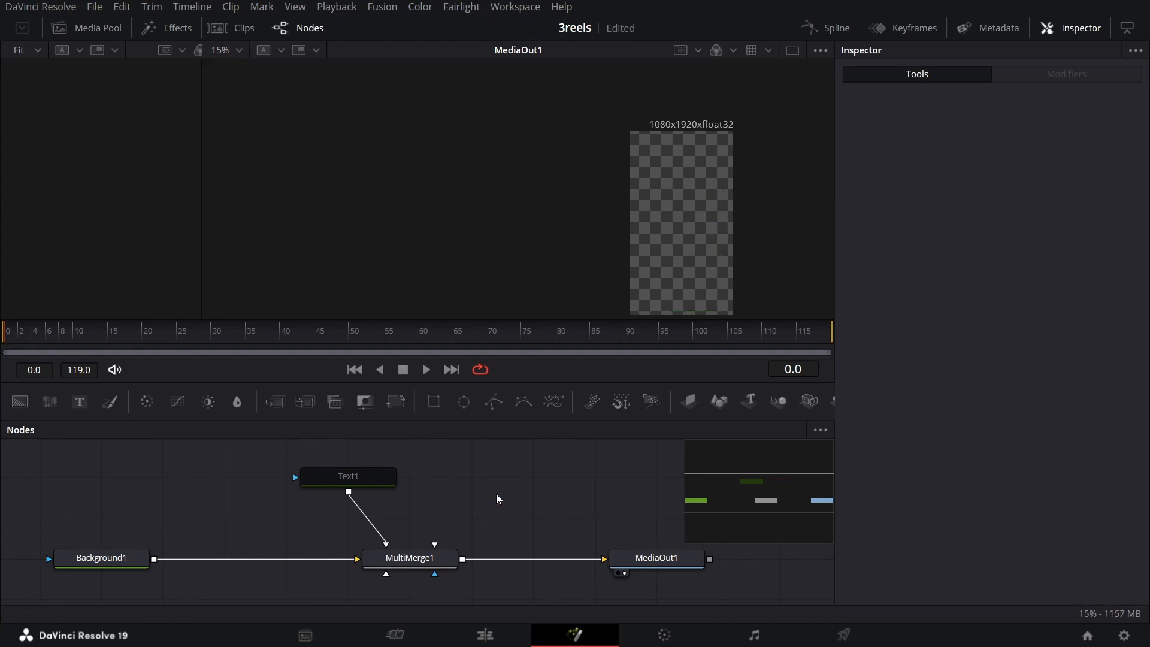
click(379, 478)
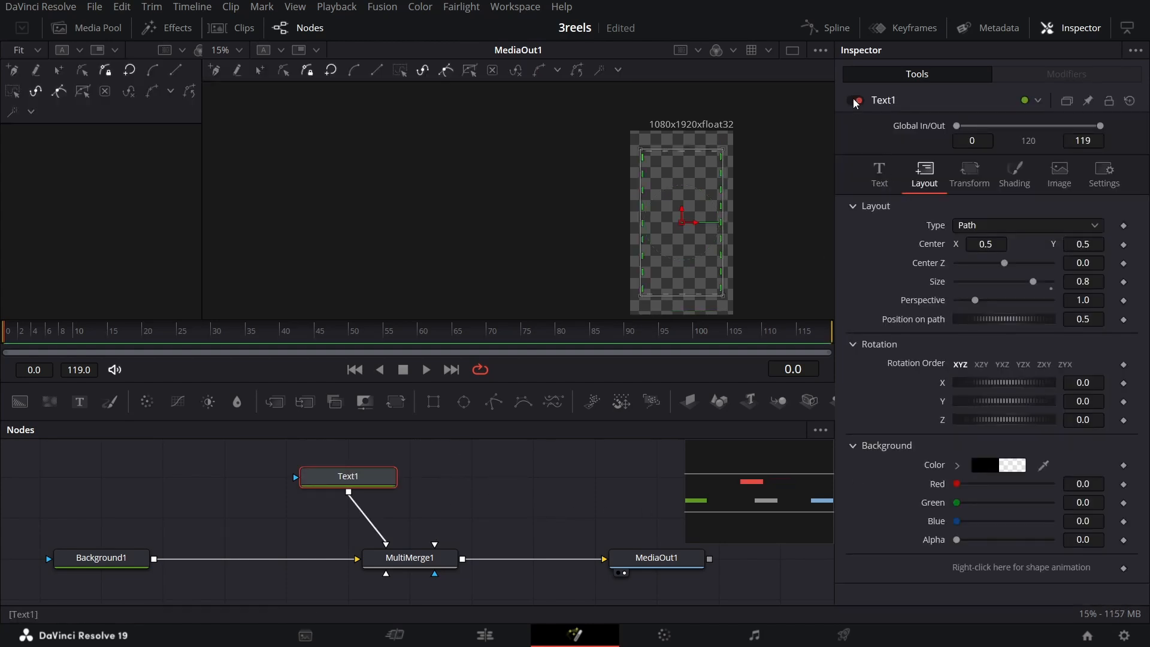
click(519, 489)
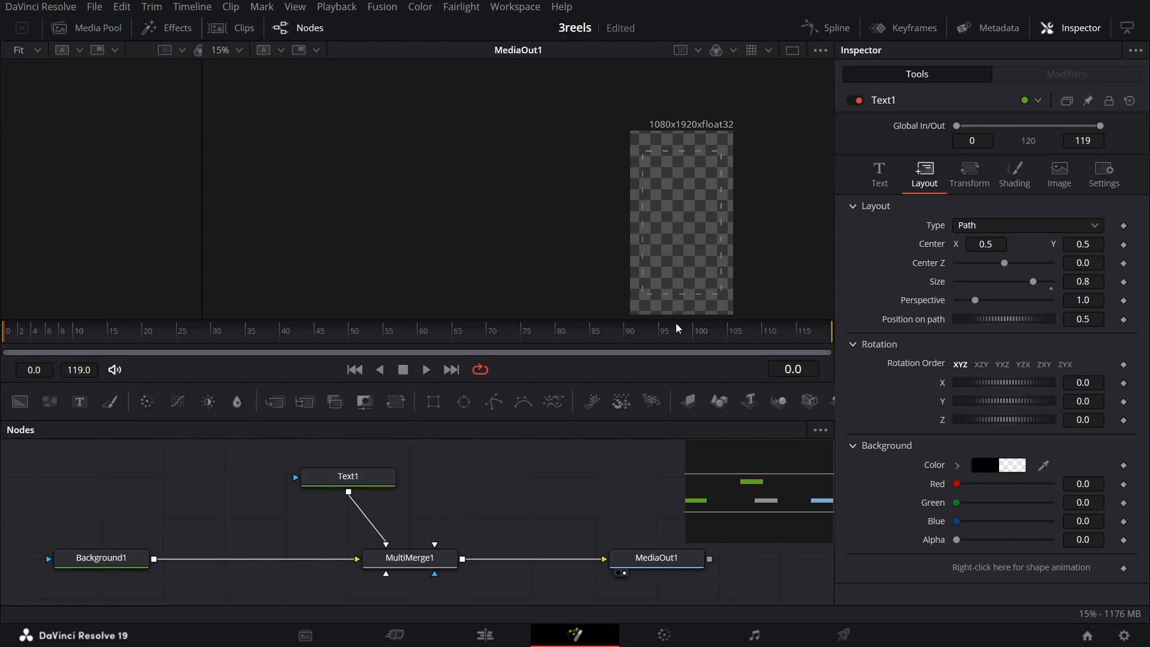
- Add a new Text+ node next to the dashed frame node, shift both text nodes left and connect the new one to MultiMerge1
drag(79, 402, 453, 484)
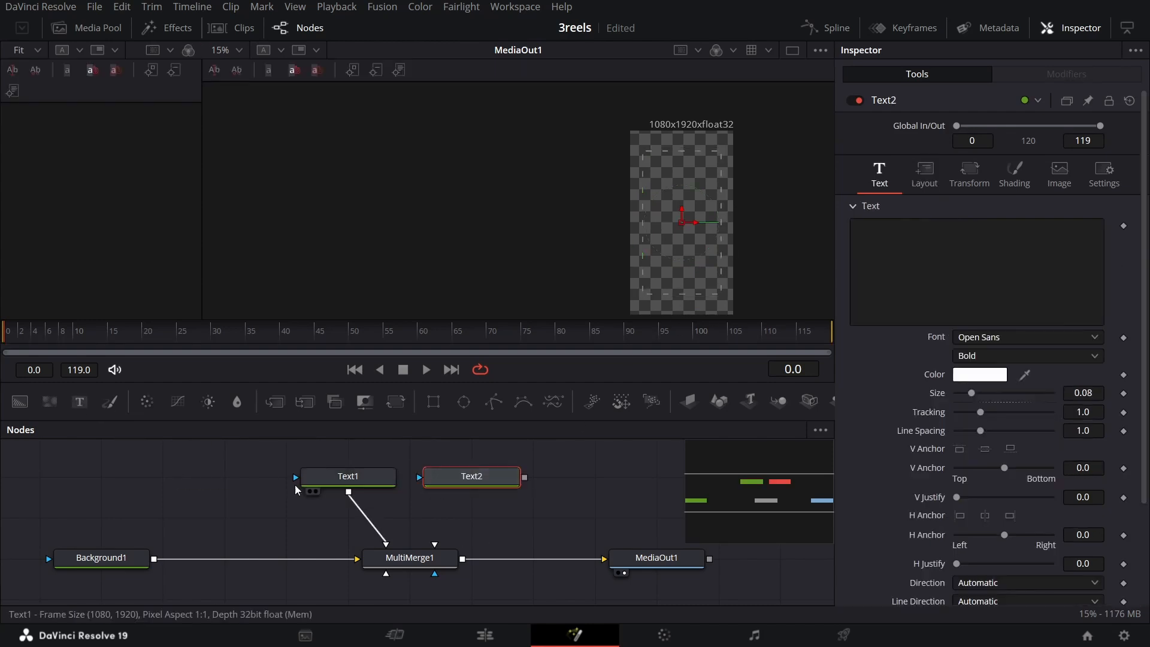
drag(237, 504, 496, 458)
drag(483, 479, 435, 544)
- Enter "40,000 +" as the new Text2 node's text and set its font to Montserrat Medium
click(422, 479)
click(953, 256)
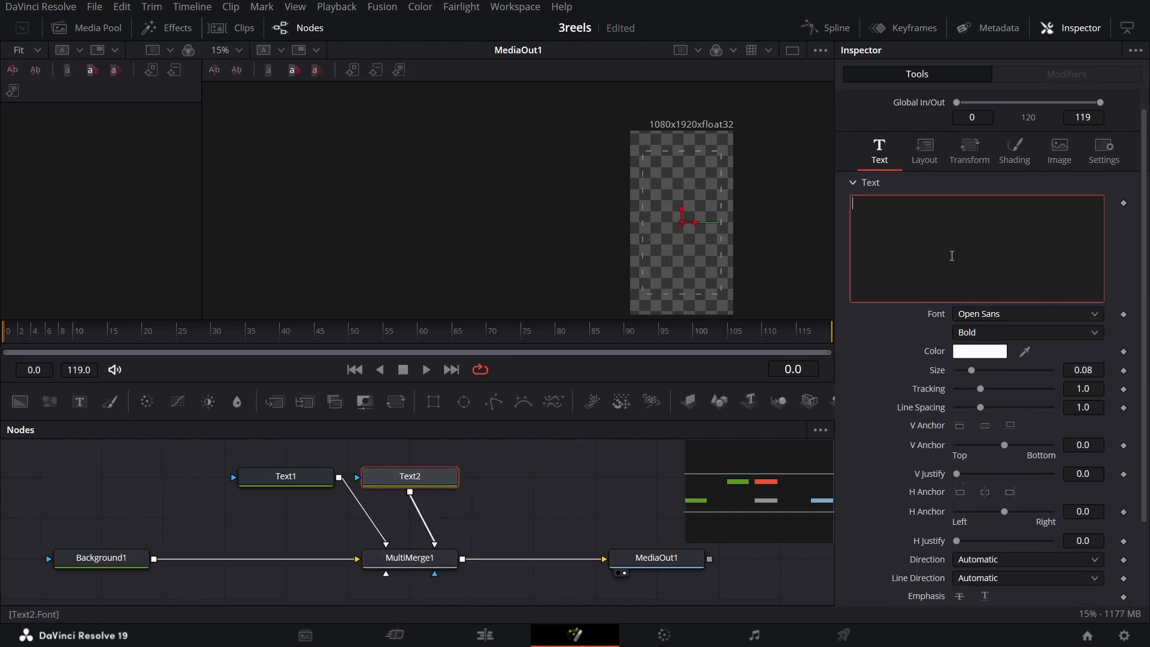
text(40,000 +)
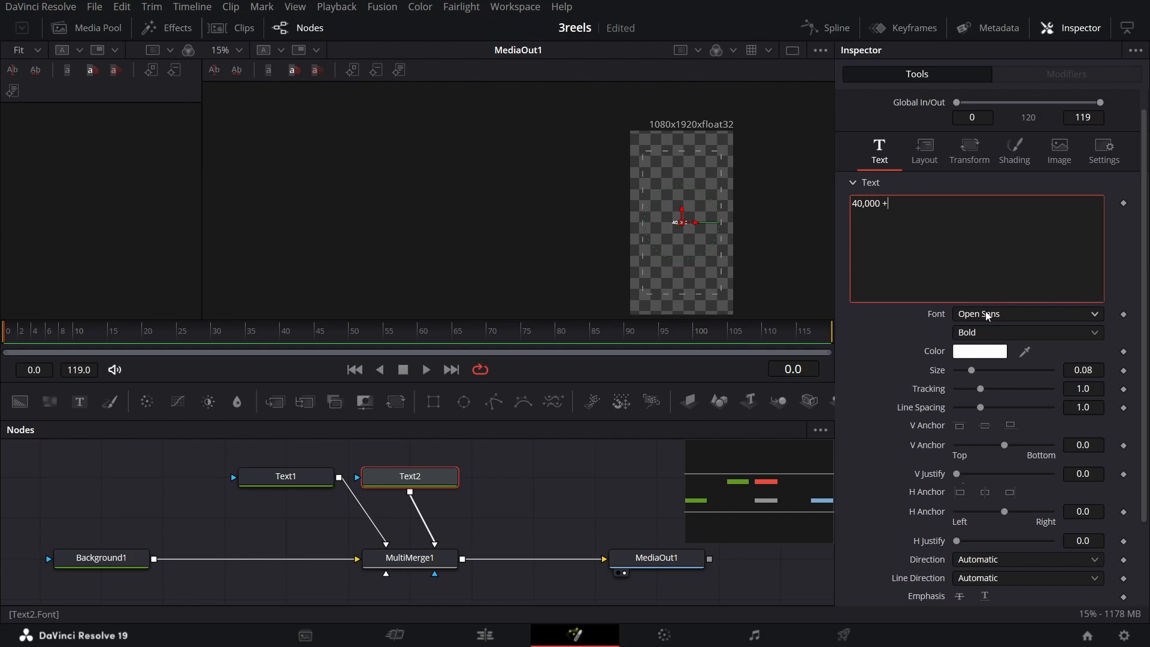
click(1003, 316)
text(mont)
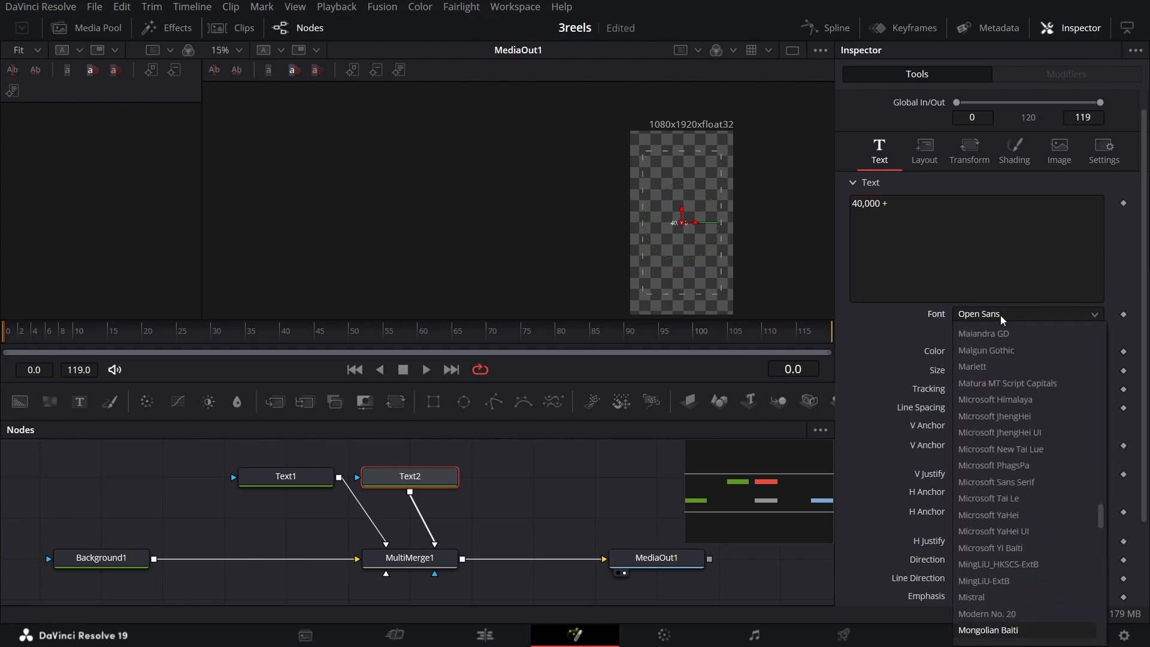
key(Return)
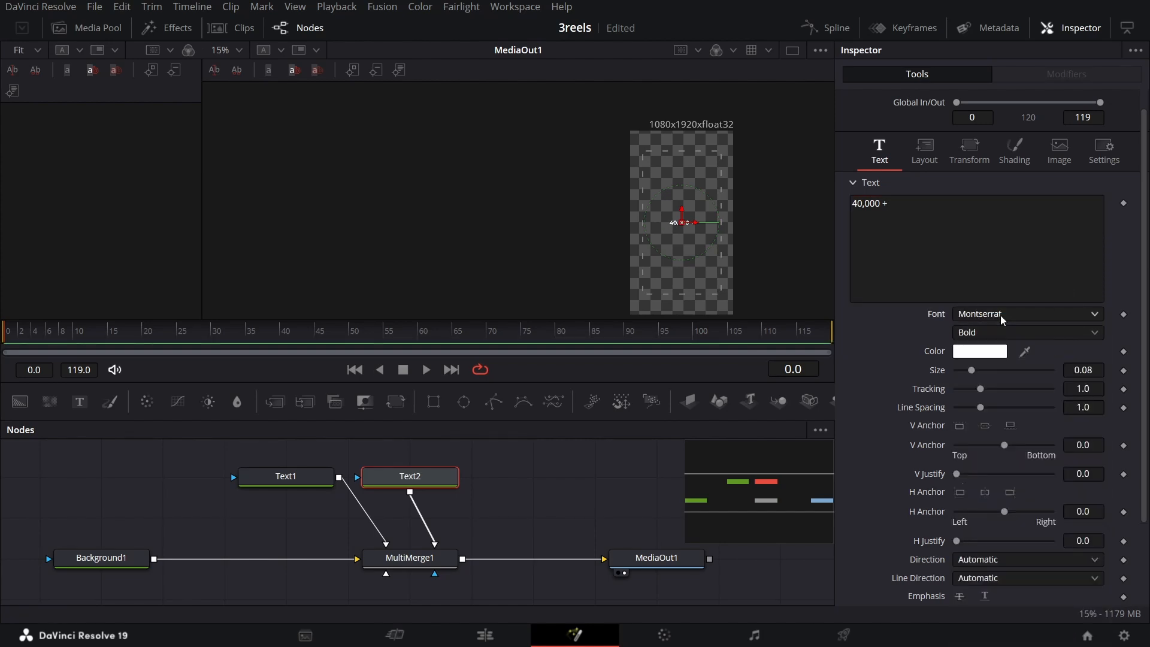
click(994, 333)
click(979, 416)
- Set the size of the "40,000 +" text in the Text2 node to 0.2
click(1097, 370)
click(1098, 371)
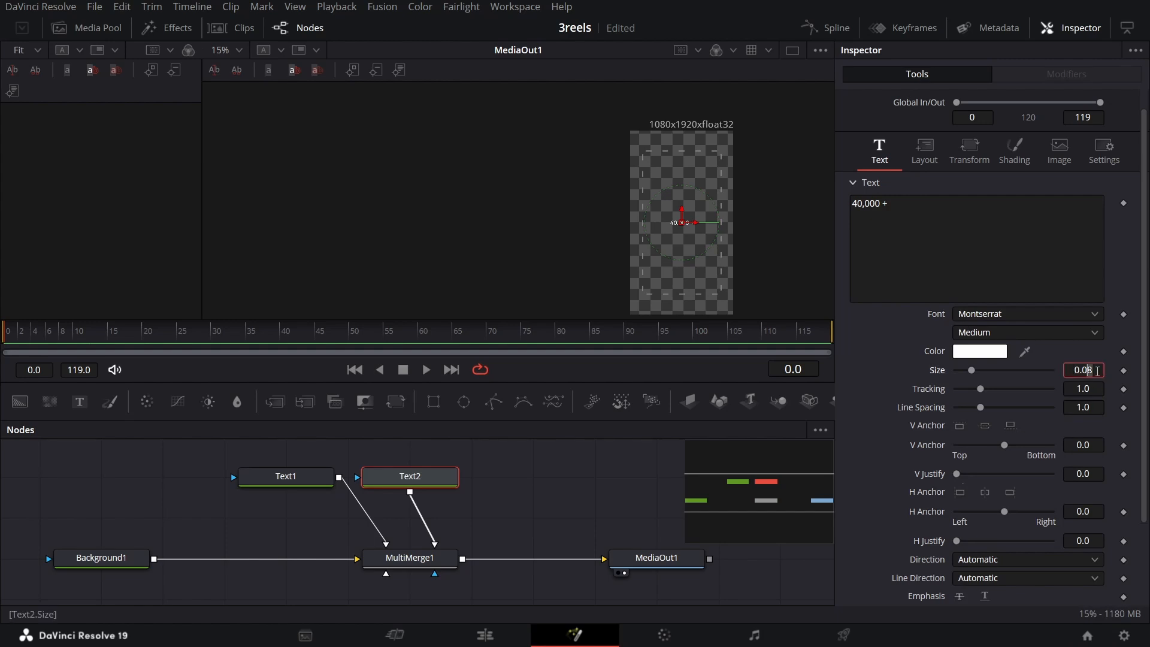
key(BackSpace)
key(BackSpace)
text(2)
key(Tab)
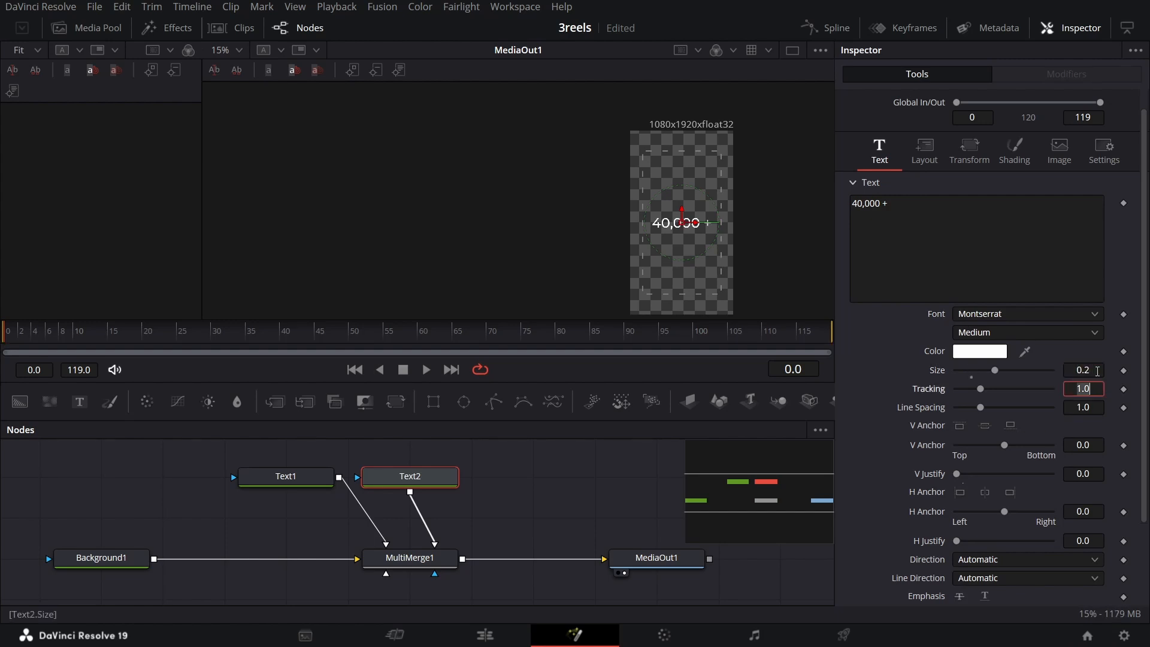
- Set Text2's horizontal anchor to -1.0 and move the "40,000 +" title back inside the left edge of the dashed frame
scroll(926, 441, down, 3)
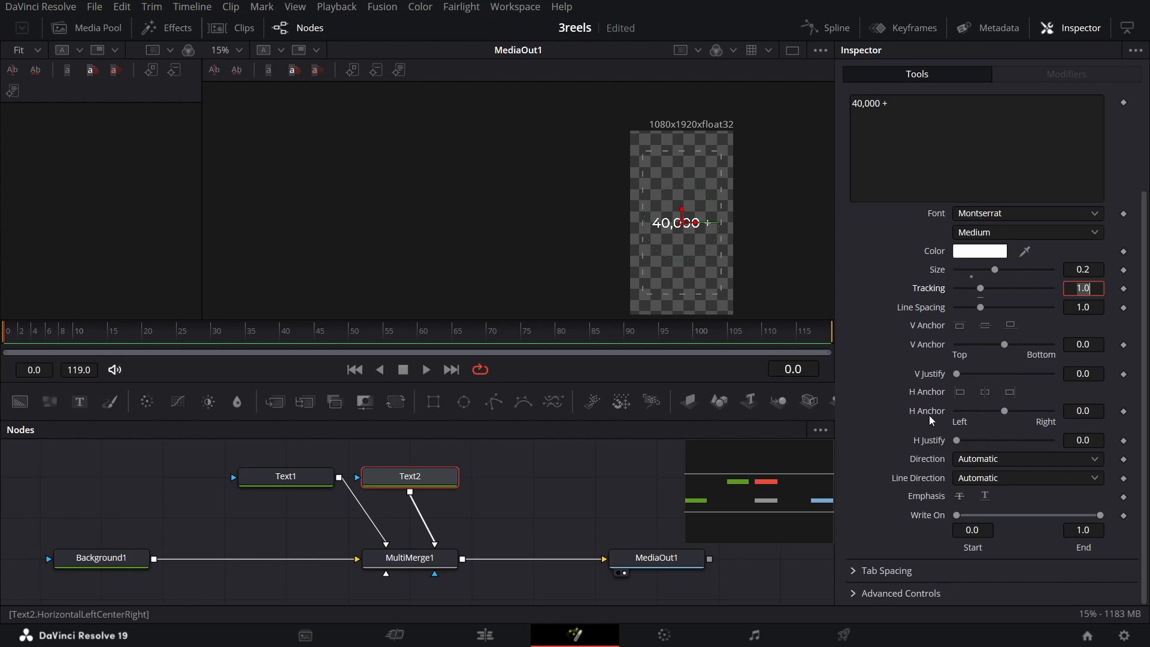
drag(1004, 412, 928, 415)
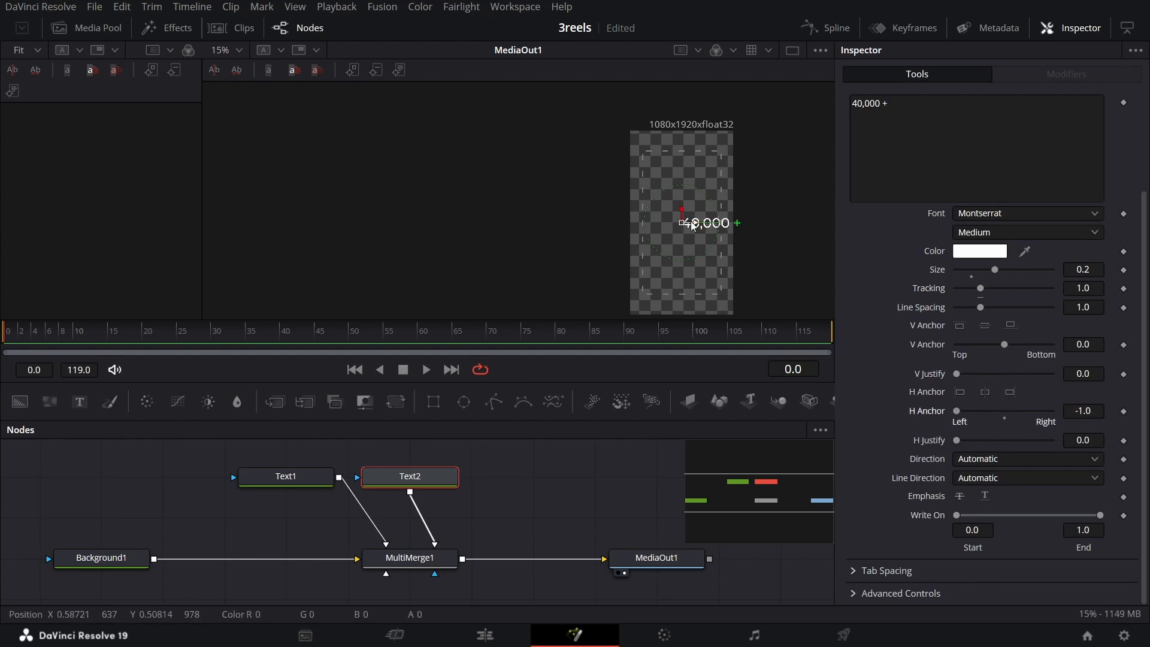
drag(692, 223, 661, 225)
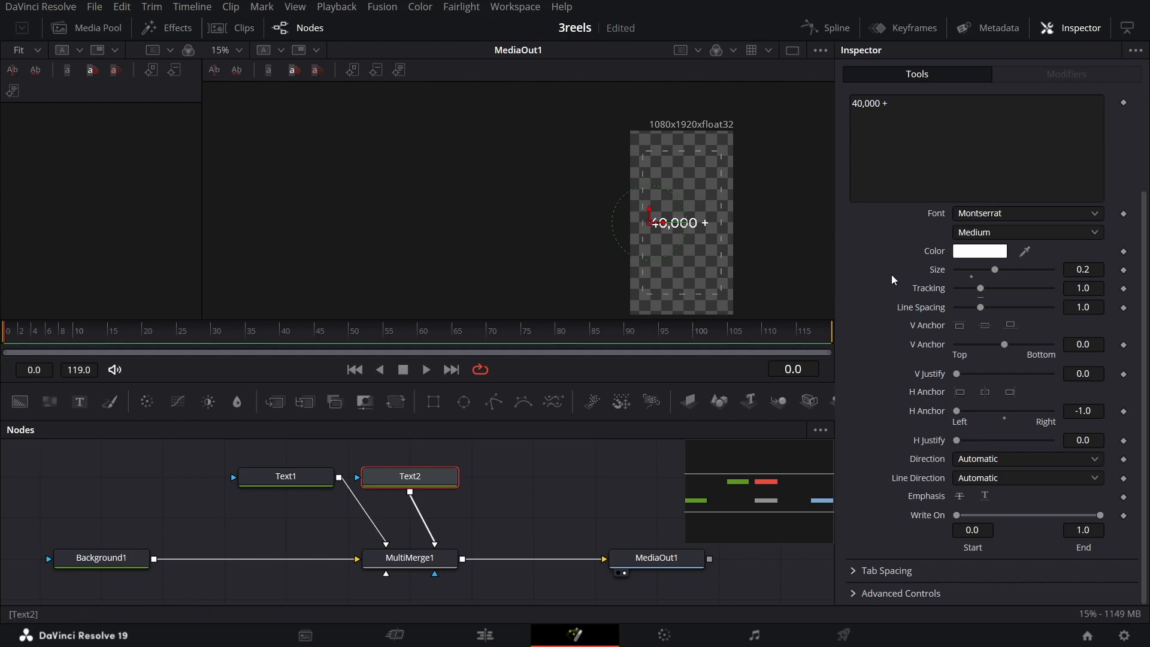
- Set the layout center of Text2 to X 0.167 and Y 0.542
scroll(879, 281, up, 4)
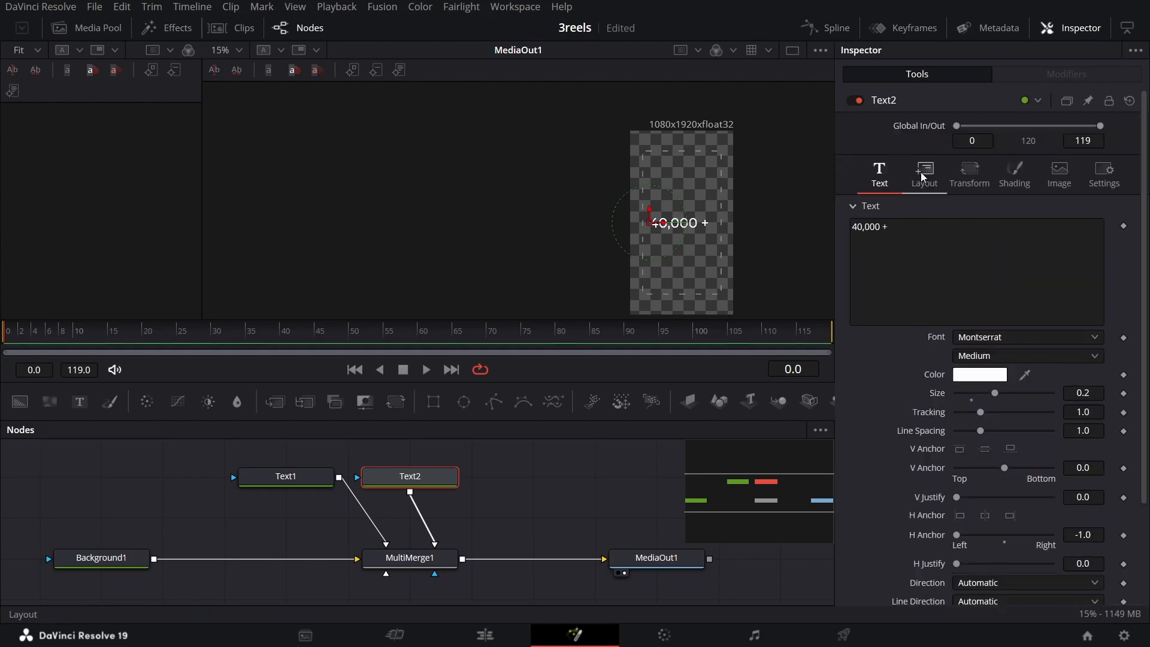
click(928, 180)
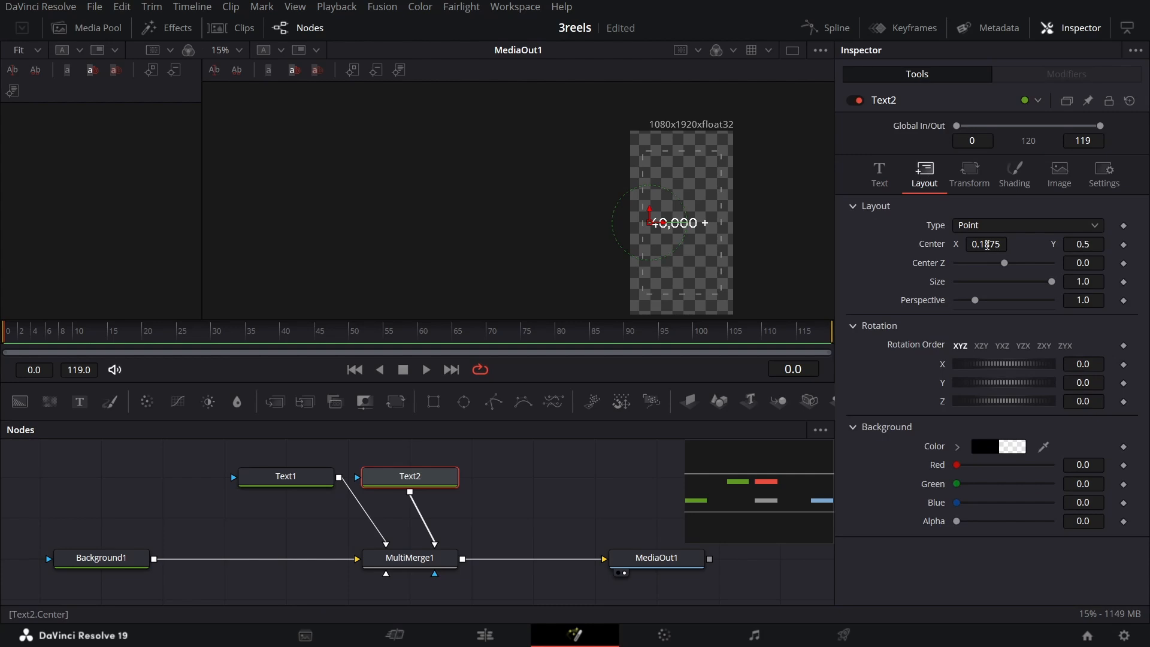
click(987, 244)
text(0.167)
key(Tab)
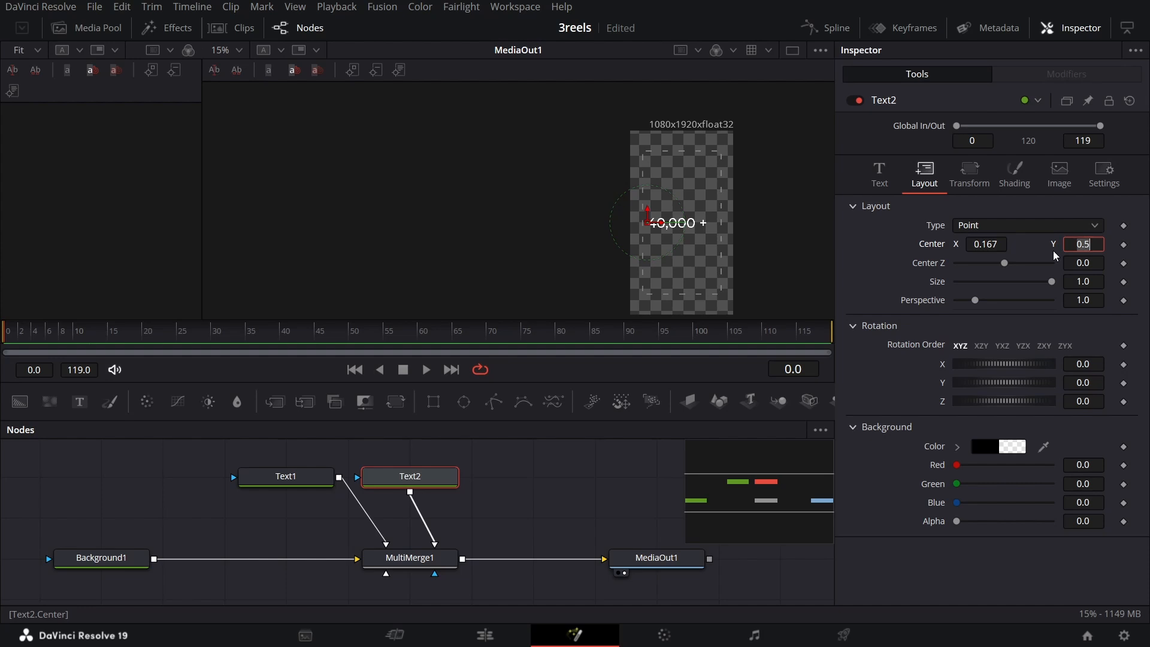
text(0.542)
key(Tab)
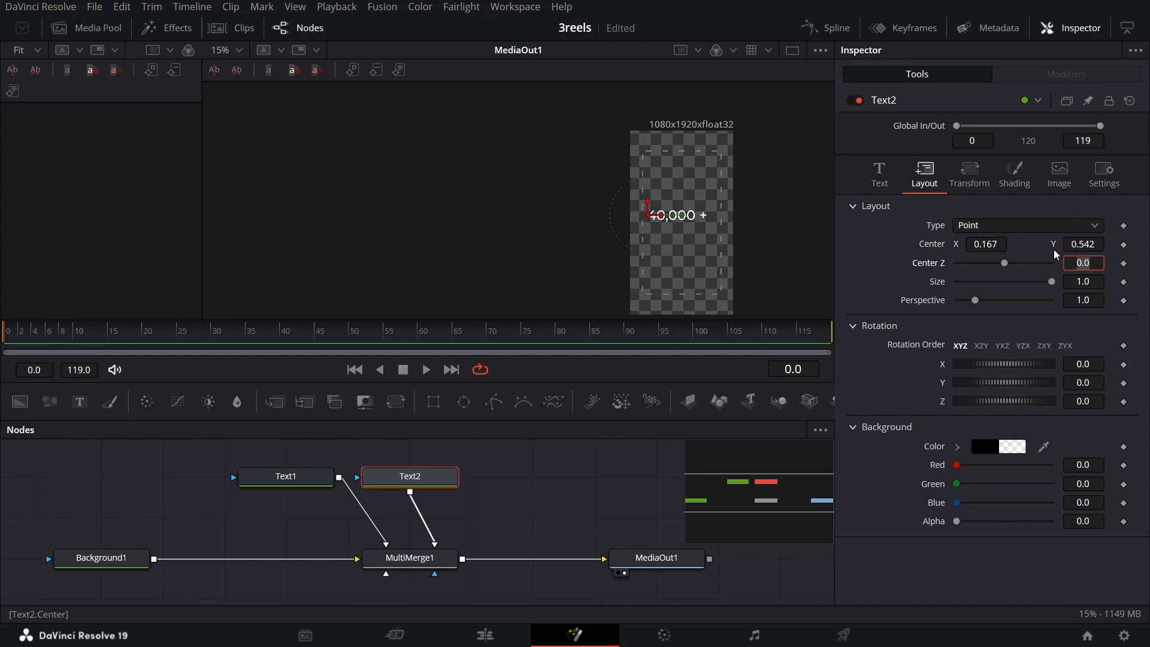
- Keyframe Text2's shading opacity from 0.0 at frame 0 to 1.0 at frame 2, and scrub through the fade-in
click(1012, 179)
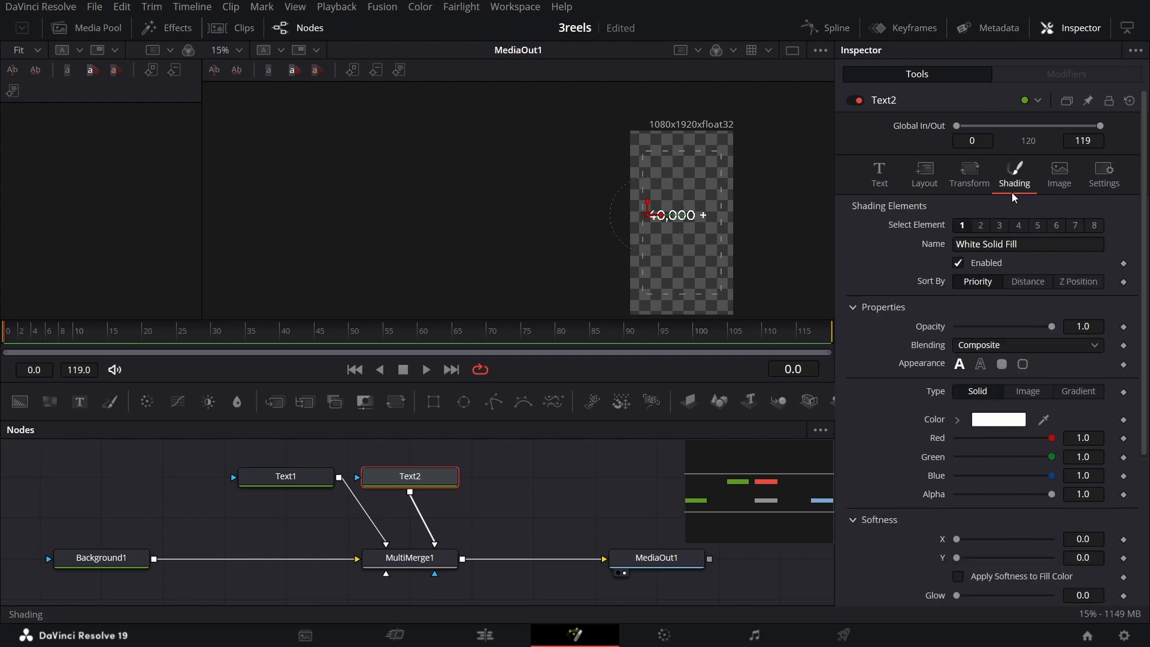
click(1124, 327)
drag(1053, 326, 952, 332)
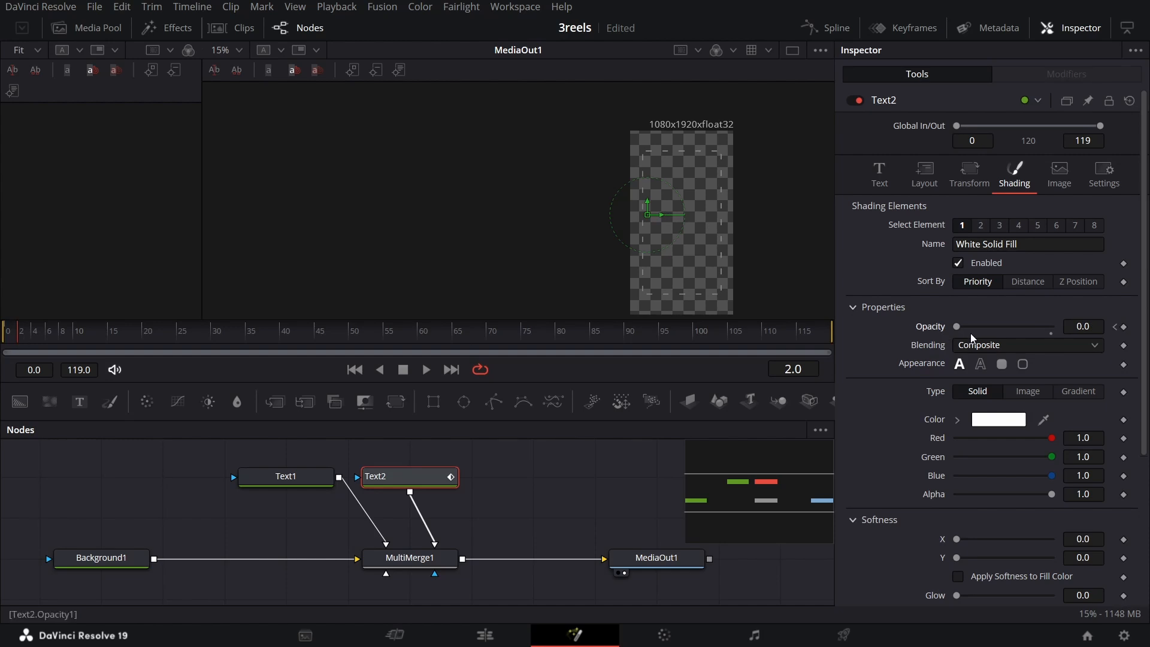
drag(950, 330, 1057, 333)
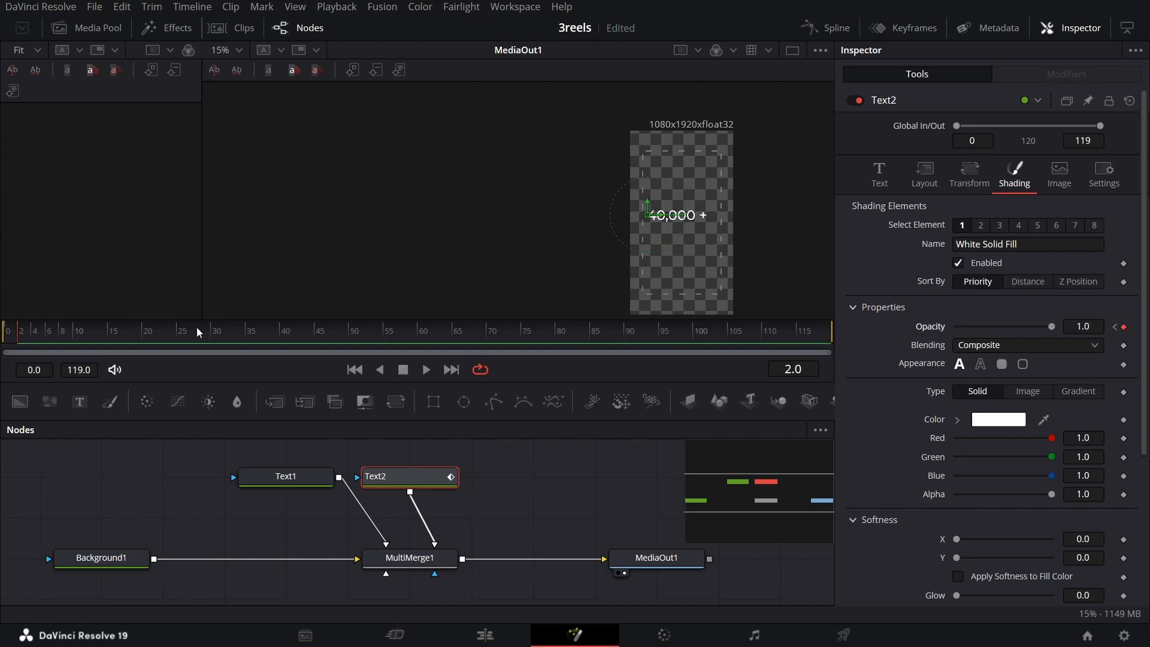
click(2, 337)
click(21, 339)
scroll(692, 237, up, 5)
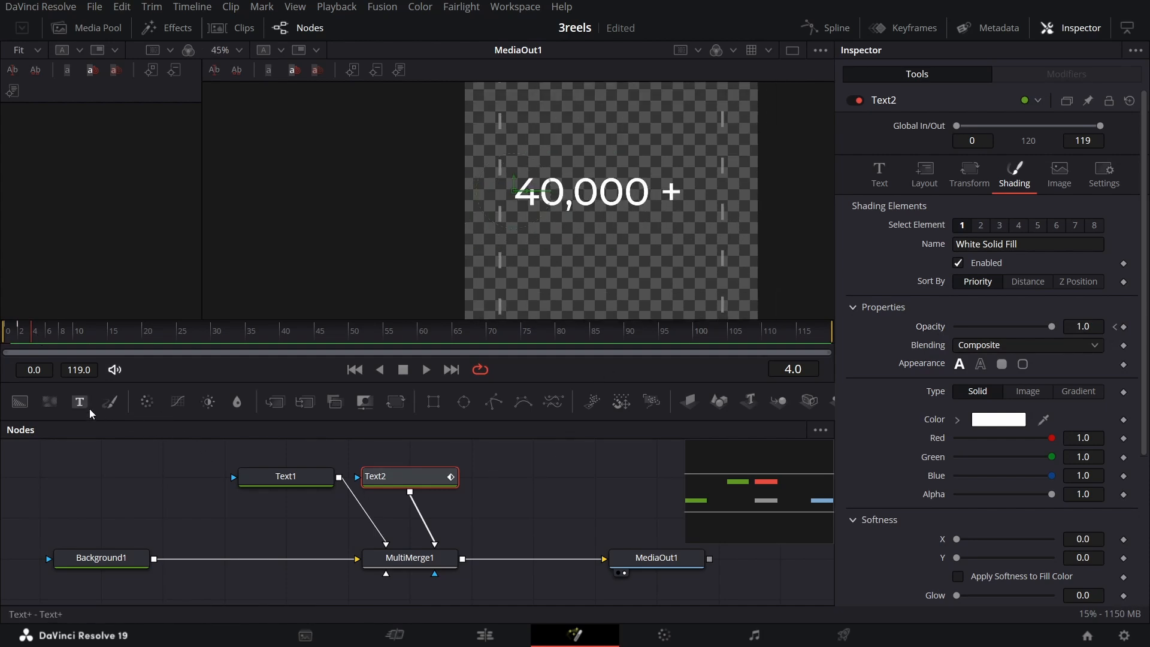
- Add a Text+ node beside Text2, enter "DEAD" as its text and set its font to Montserrat Bold
drag(81, 403, 525, 485)
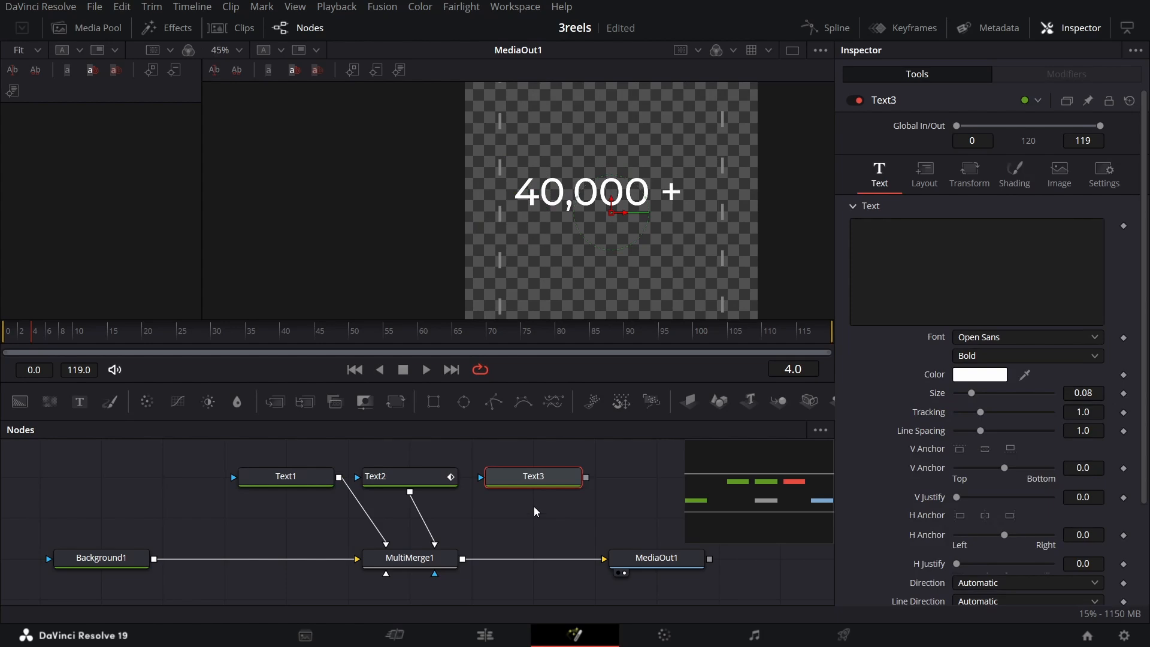
click(869, 287)
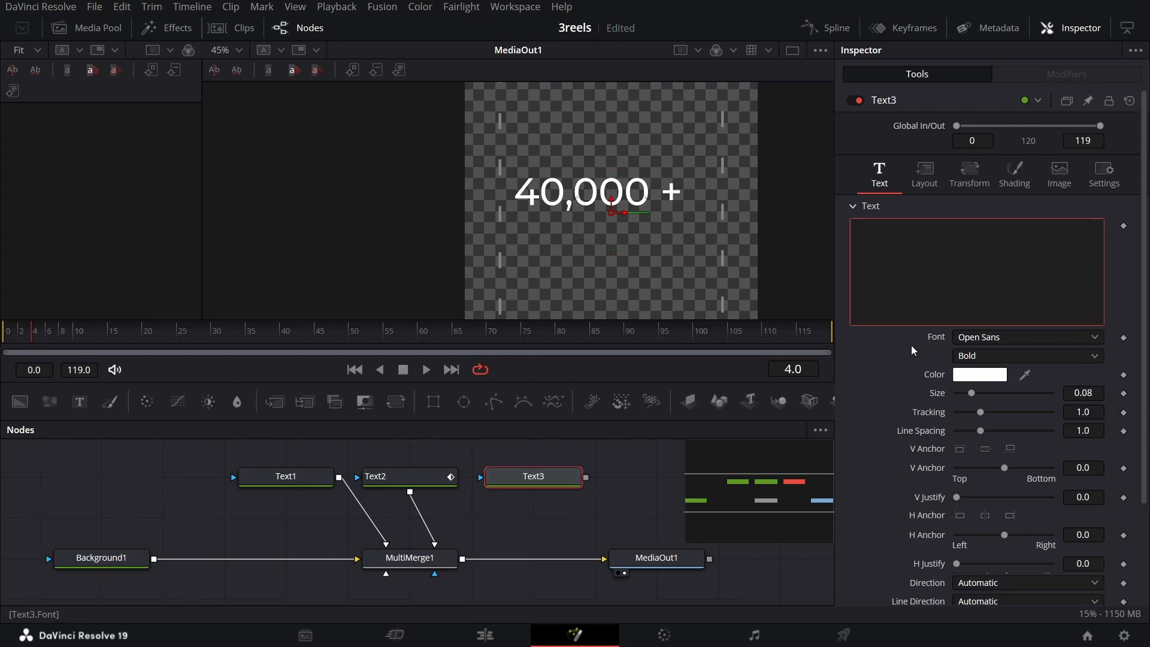
text(DEAD)
click(980, 338)
text(mont)
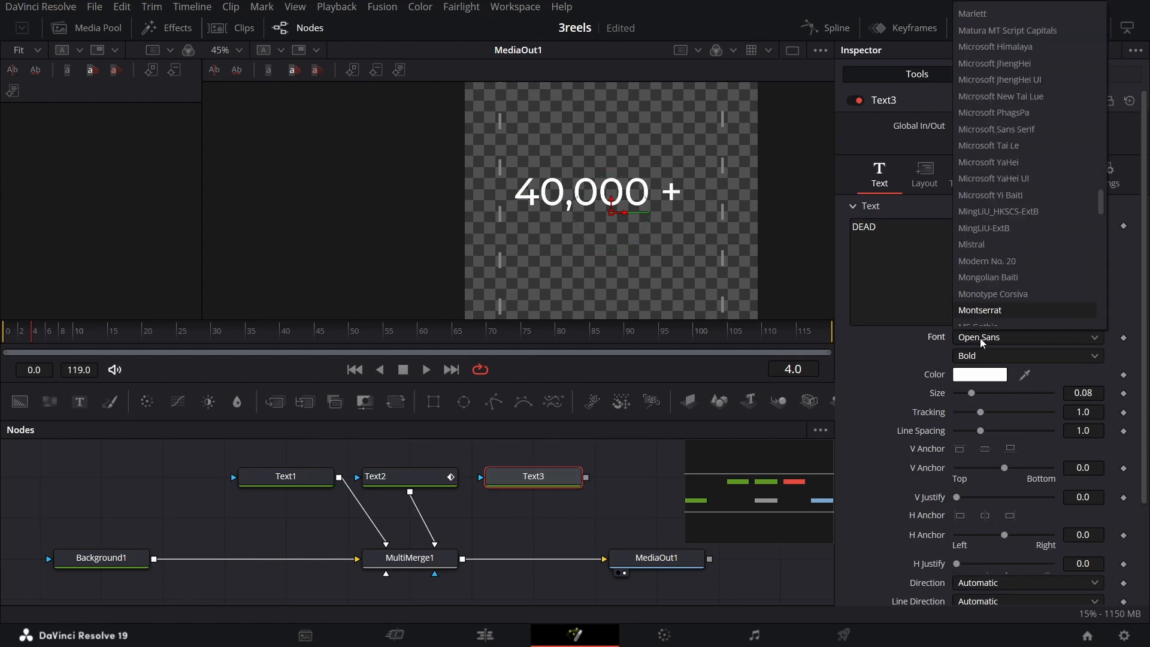
key(Return)
click(1009, 353)
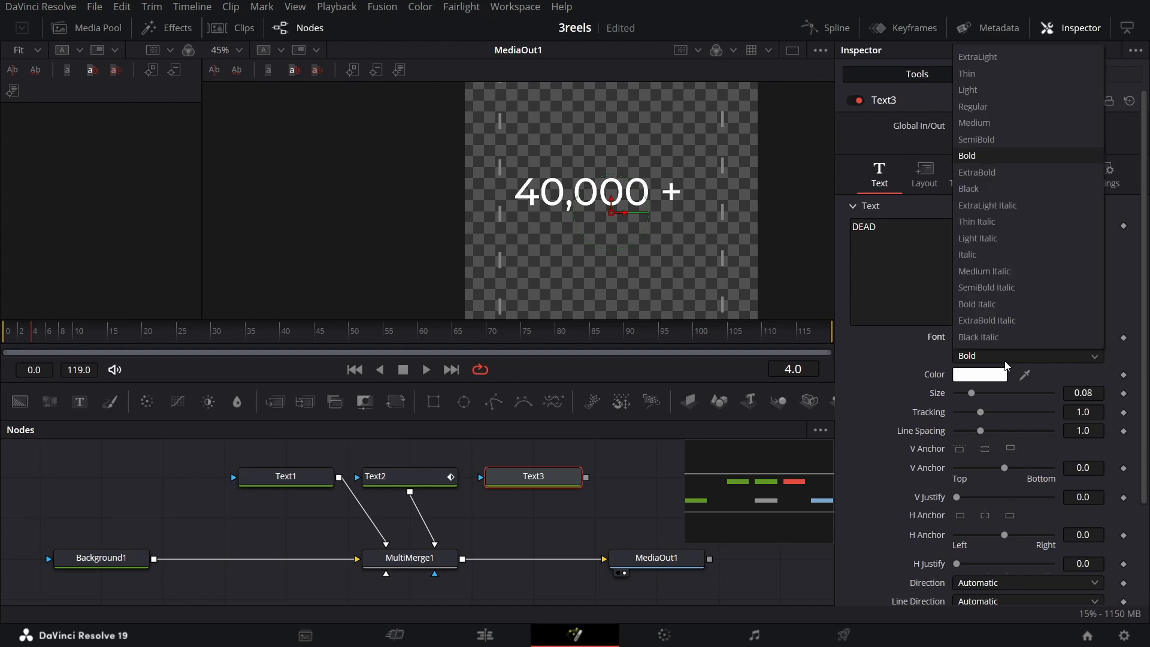
click(1028, 358)
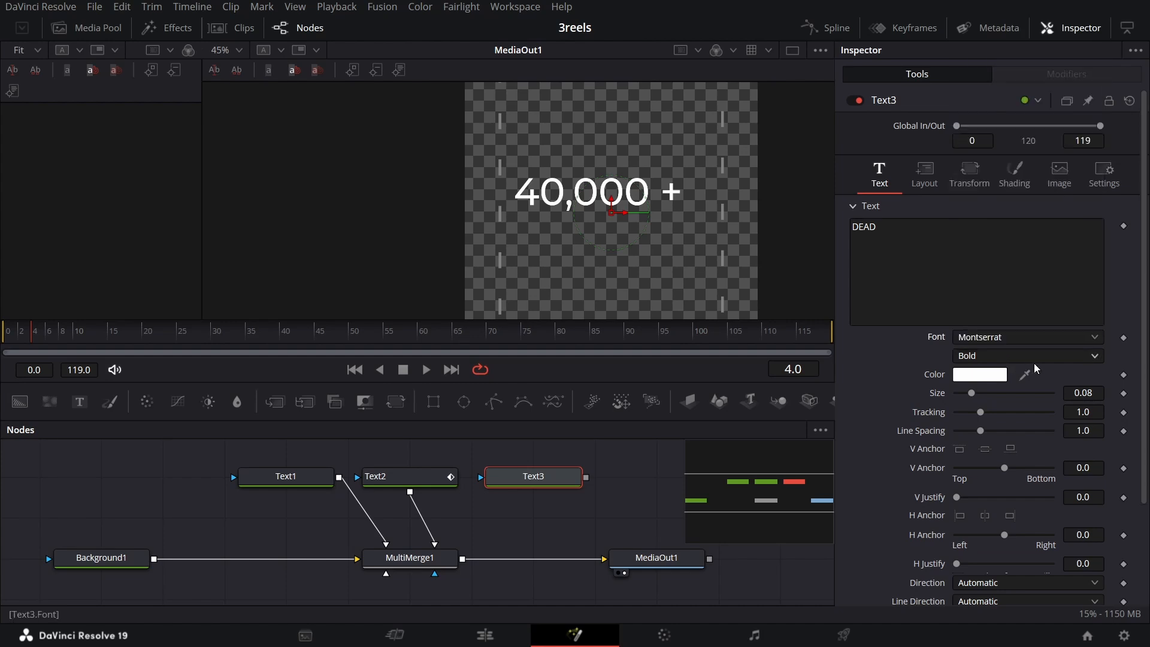
- Set the size of the "DEAD" text to 0.3
click(1105, 393)
key(shift+Left)
key(shift+Left)
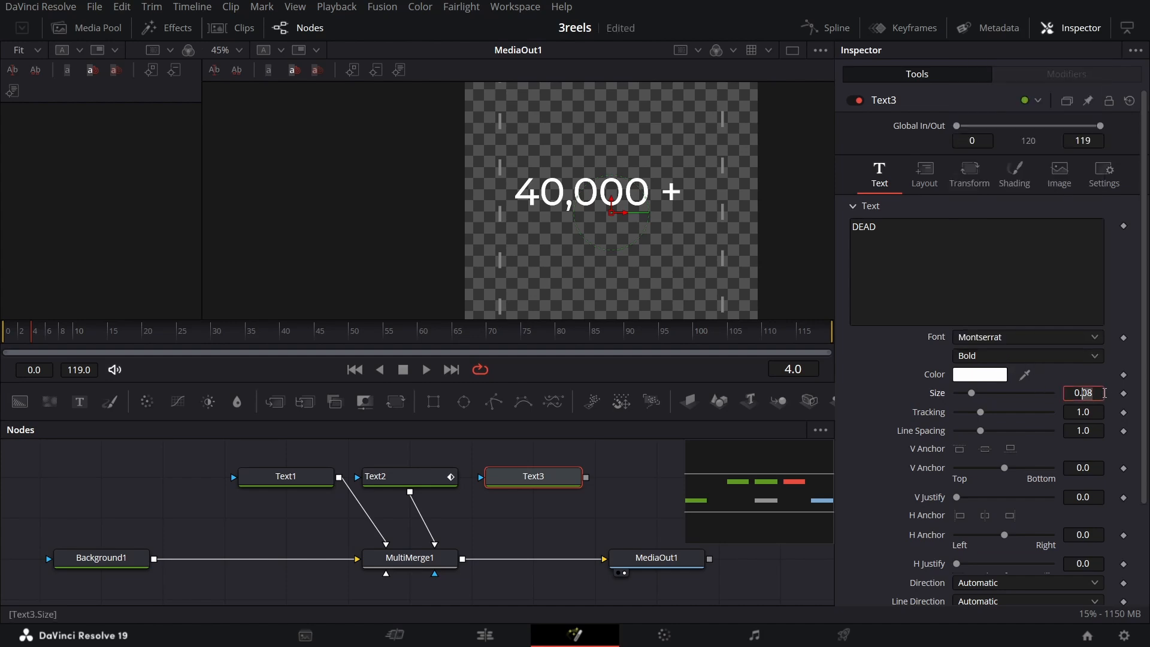
text(2)
key(BackSpace)
text(3)
key(Tab)
click(898, 358)
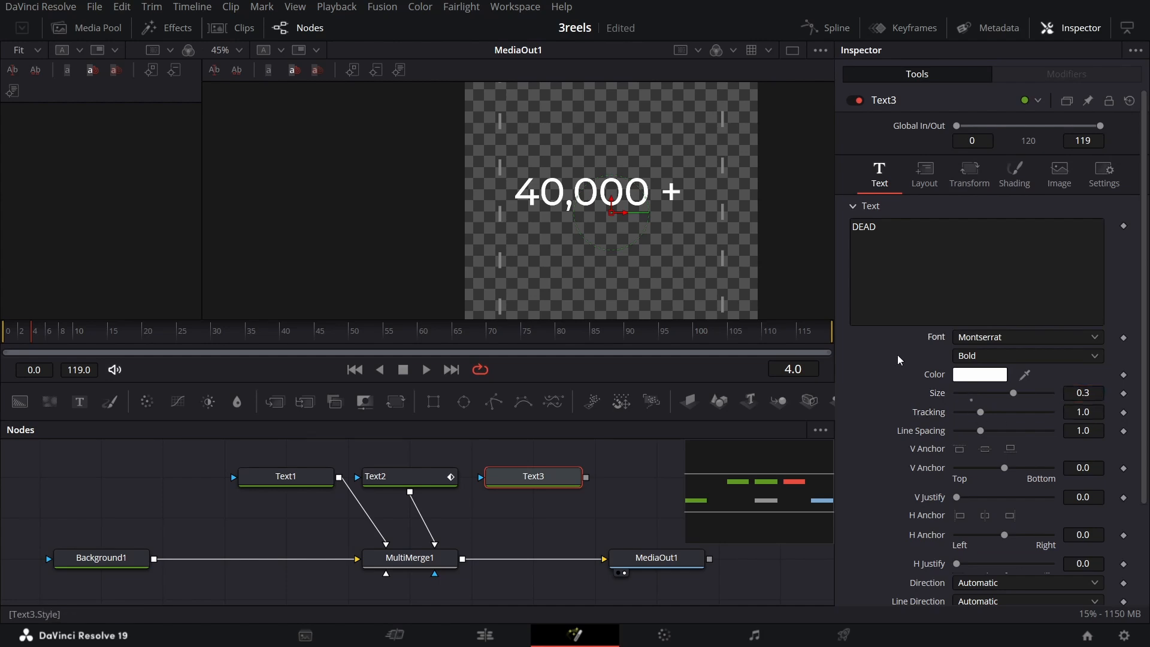
- Keyframe Text3's Write On end from 0.0 at frame 0 to 1.0 at frame 5, and connect Text3 to MultiMerge1
click(40, 339)
scroll(897, 441, down, 2)
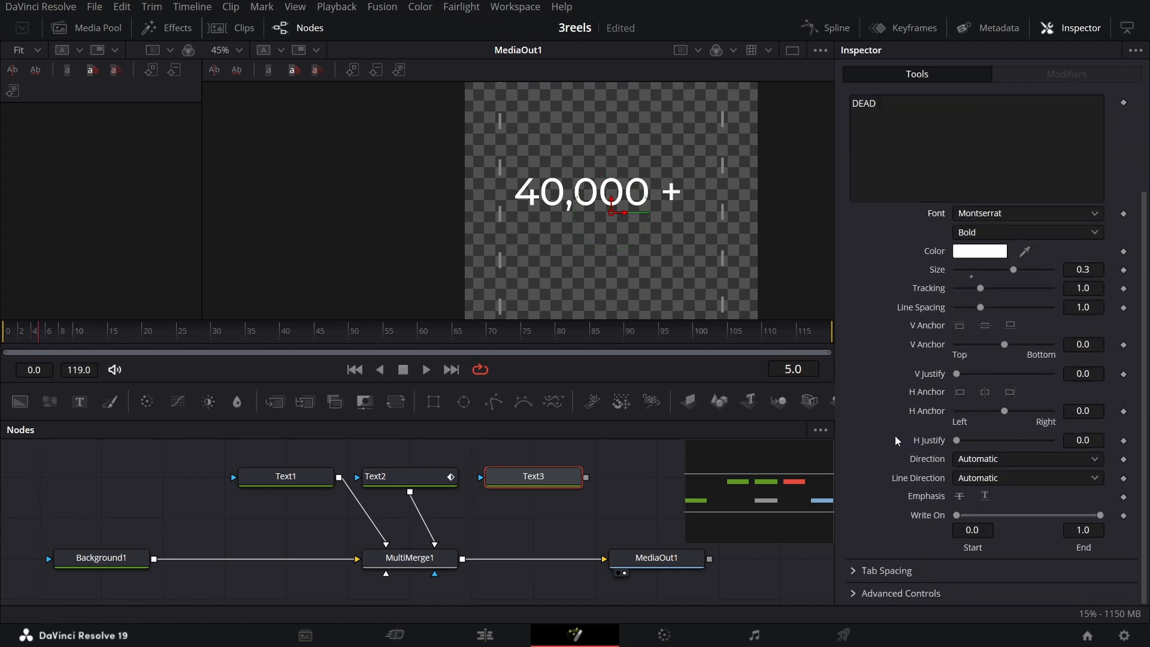
click(1124, 516)
key(Home)
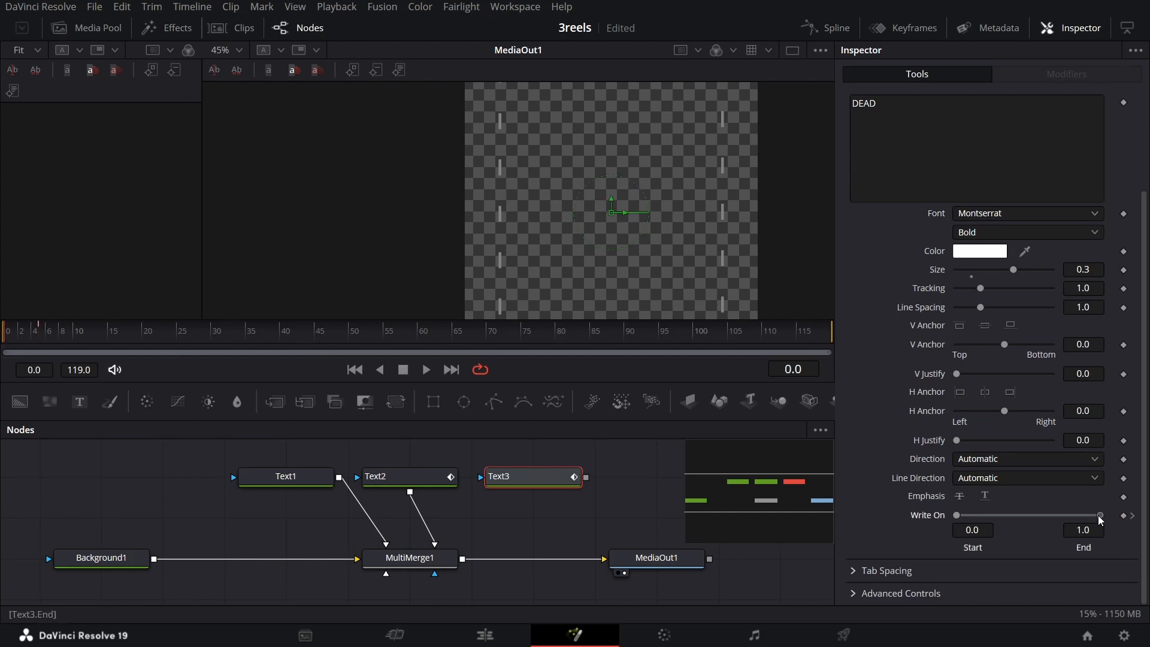
drag(1102, 519, 936, 516)
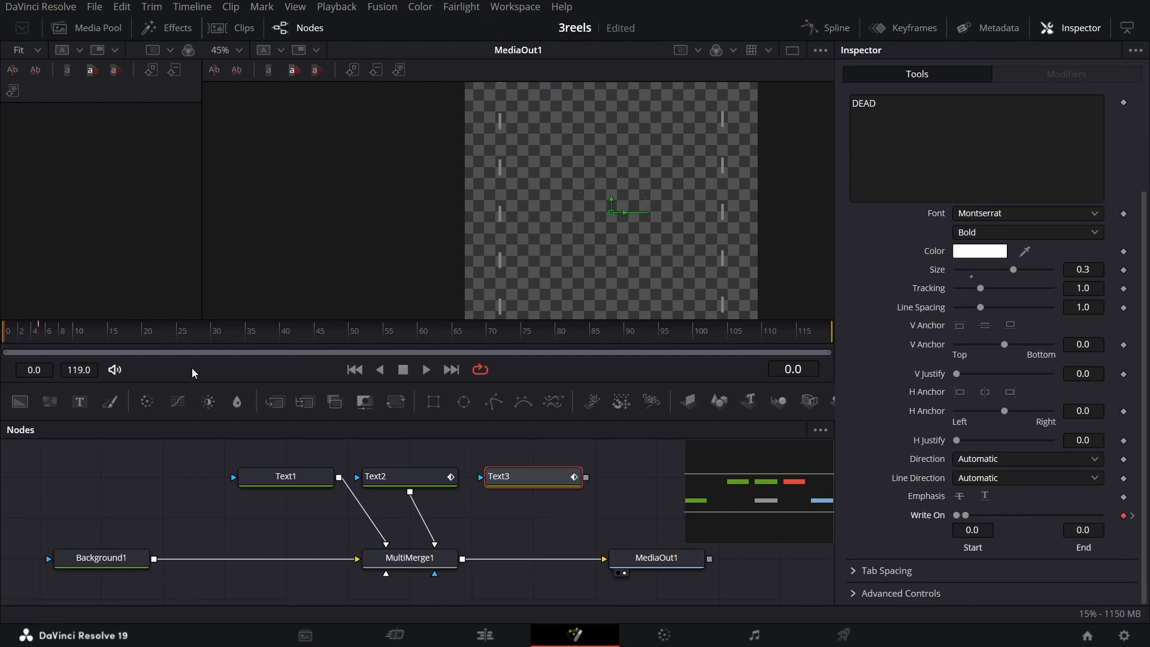
click(28, 338)
drag(586, 477, 429, 563)
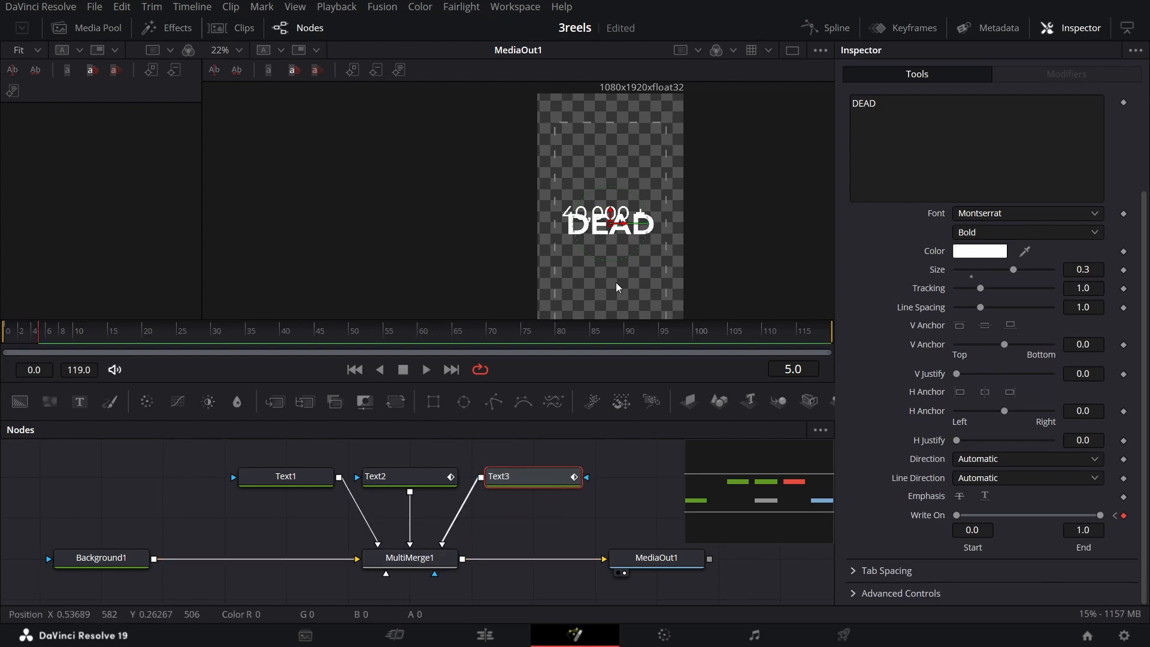
- Move the "DEAD" text directly beneath "40,000 +" and line up their left edges
scroll(911, 222, up, 3)
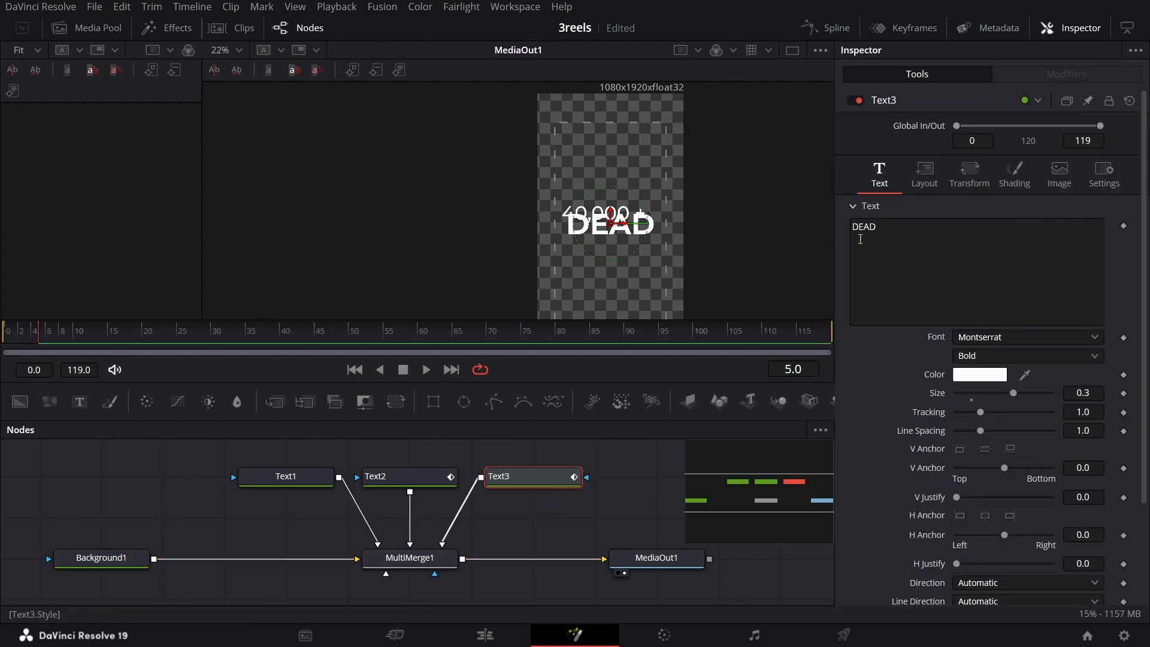
click(925, 172)
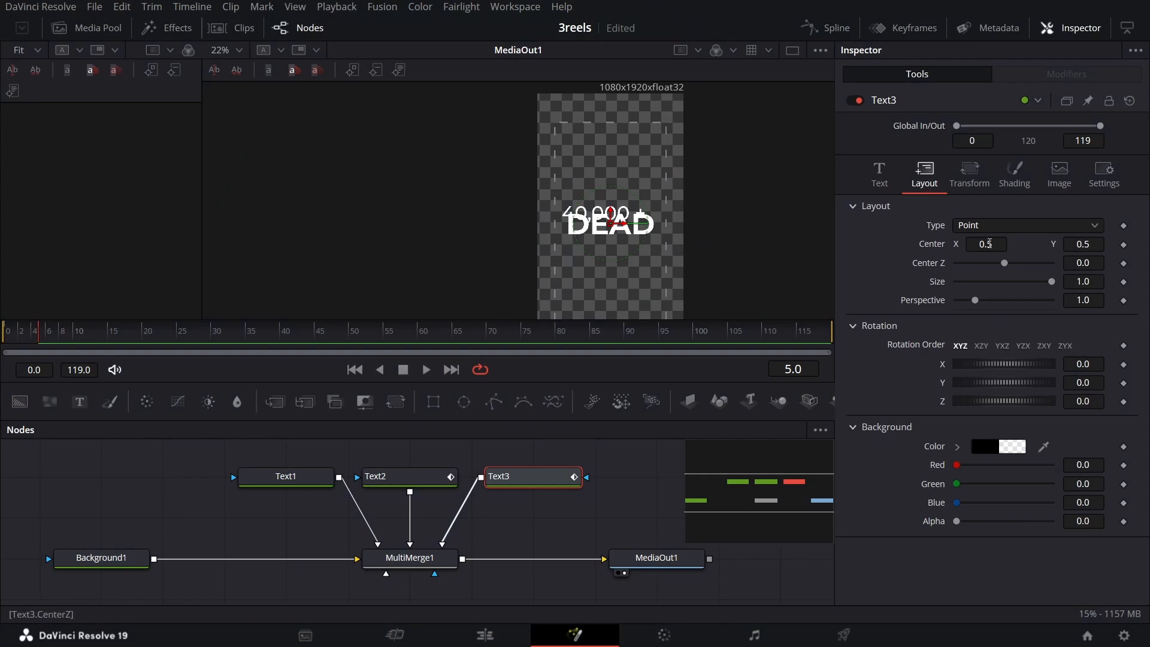
drag(610, 224, 605, 242)
scroll(606, 246, up, 5)
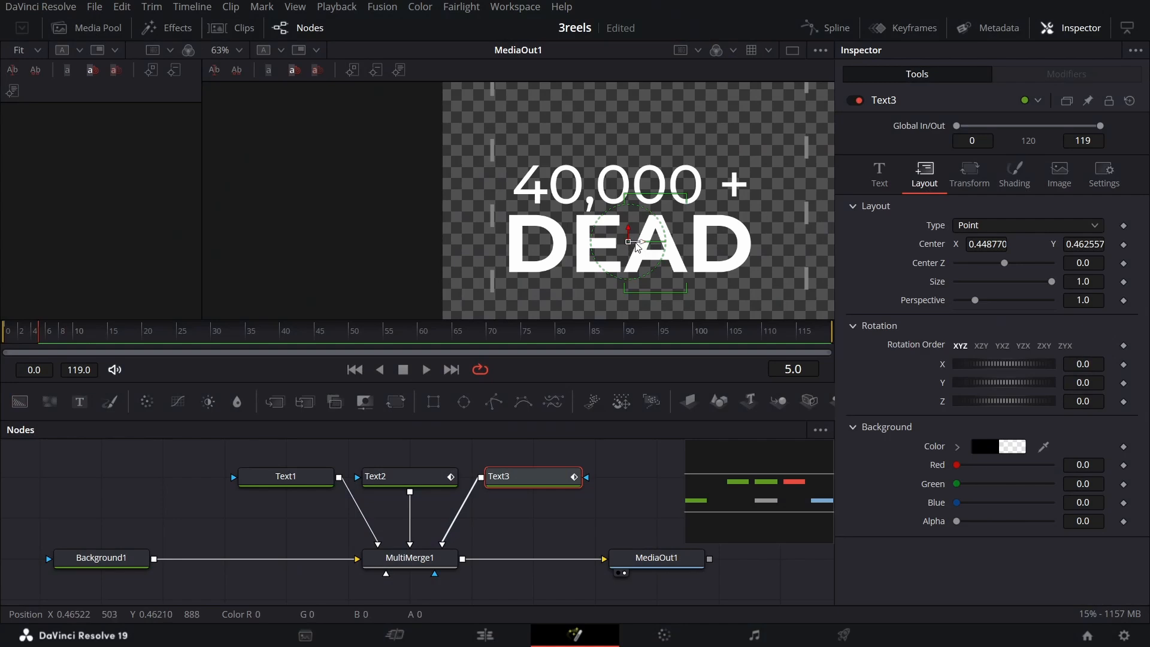
drag(634, 244, 649, 245)
- Set Text3's horizontal anchor to -1.0 and move "DEAD" back into left alignment under "40,000 +"
click(876, 173)
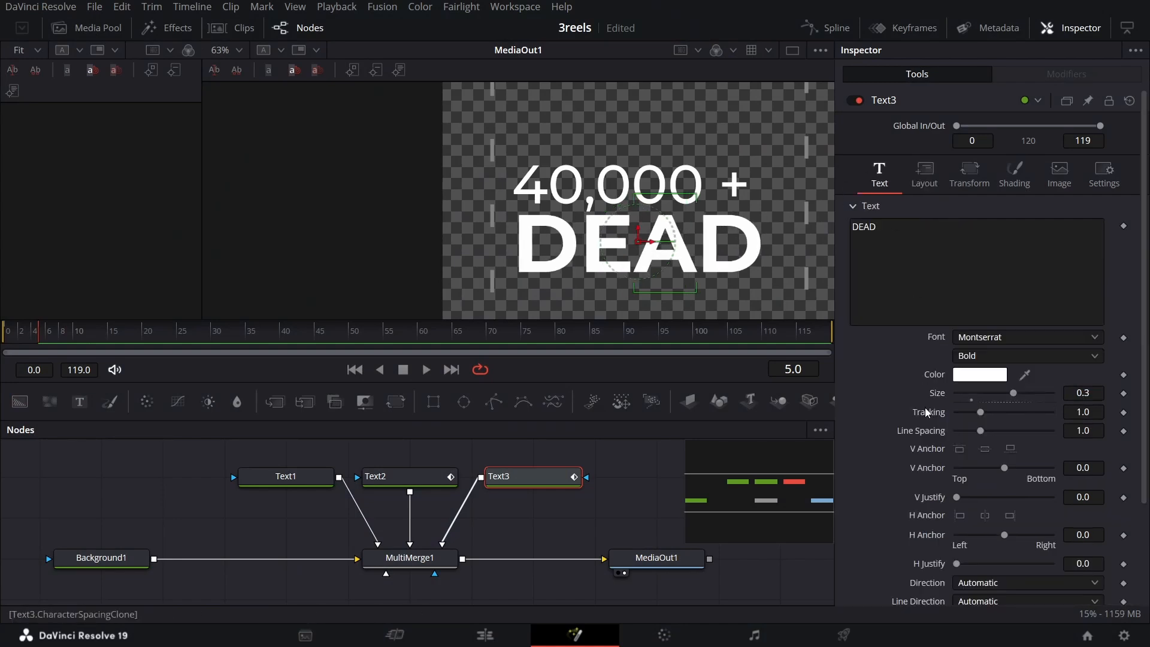
drag(1001, 413, 854, 419)
drag(643, 246, 523, 248)
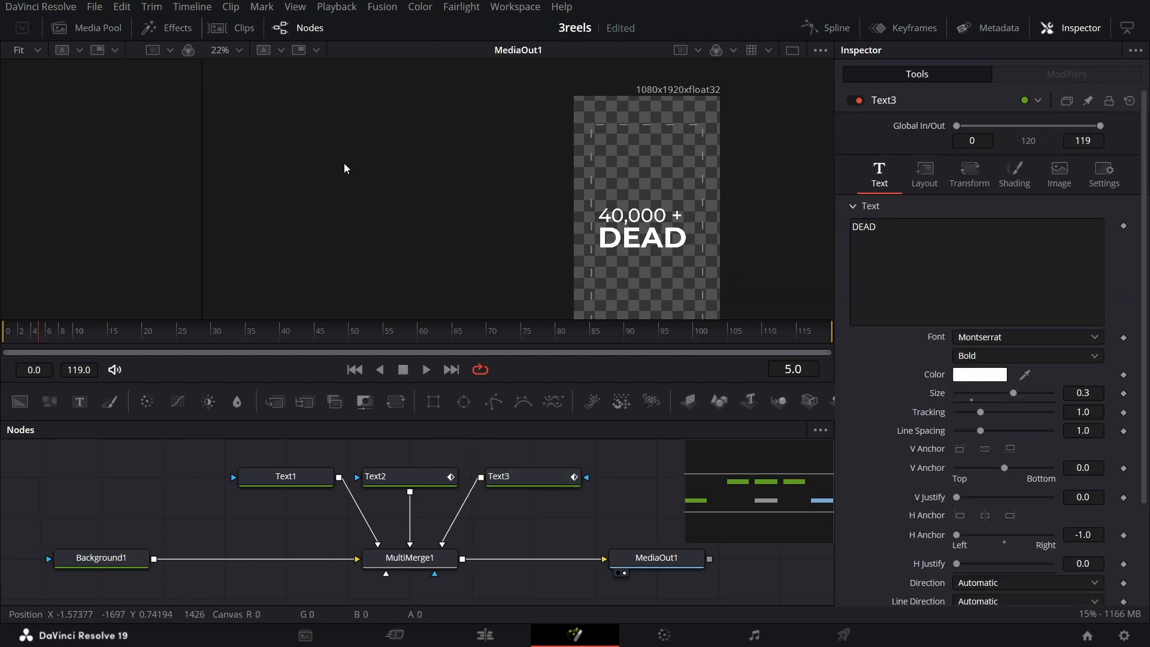
- Add gaza-strip-map-detailed-black.png from the Media Pool to the composition and place its node well below MultiMerge1
click(94, 28)
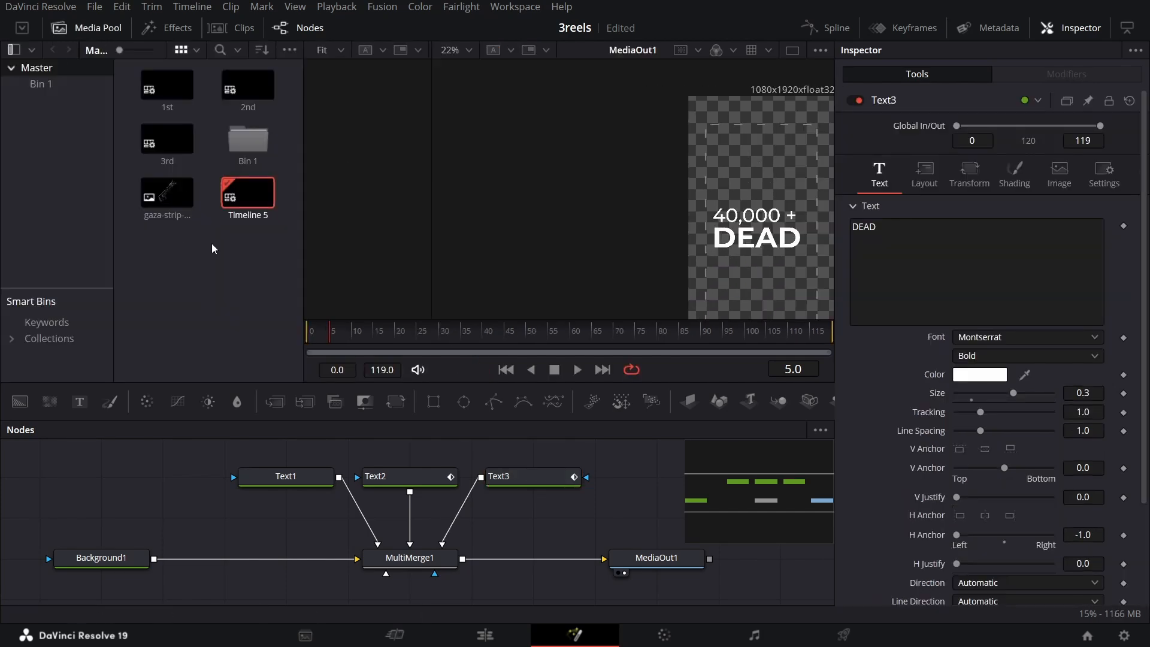
drag(176, 210, 530, 560)
scroll(542, 544, down, 4)
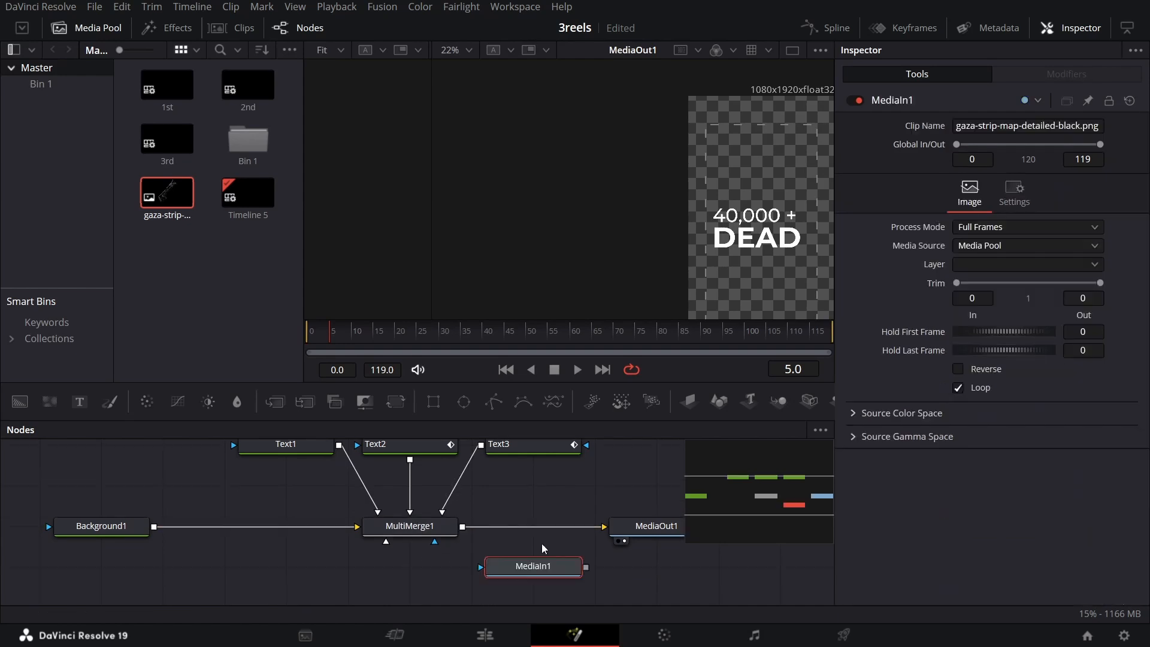
drag(529, 490, 442, 528)
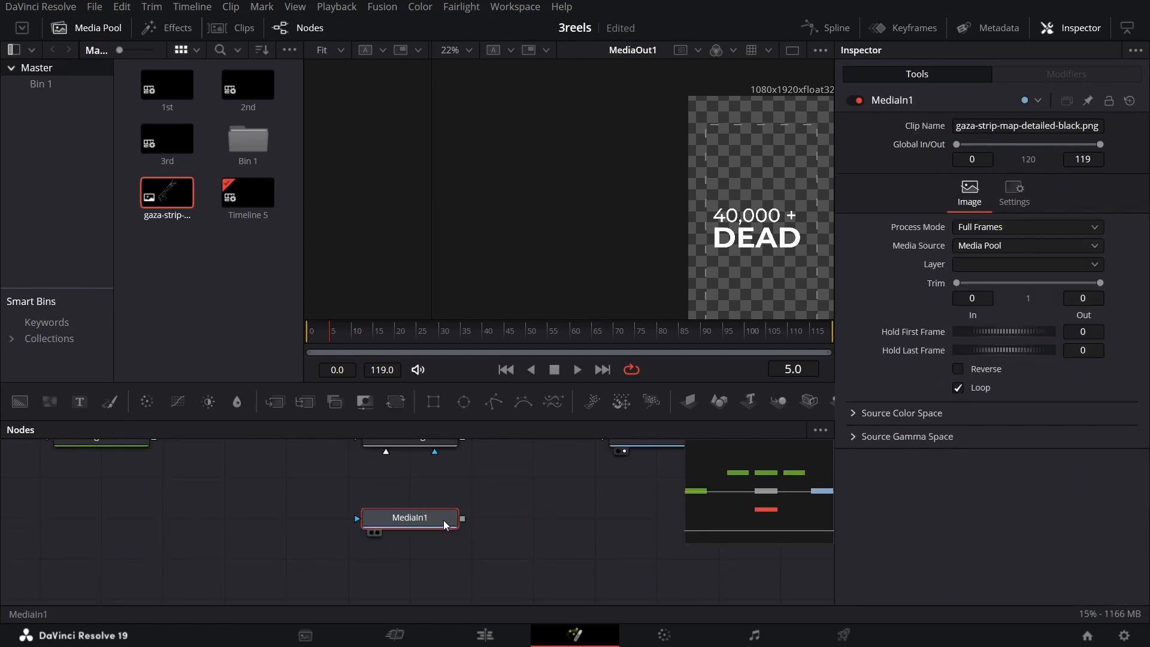
click(60, 27)
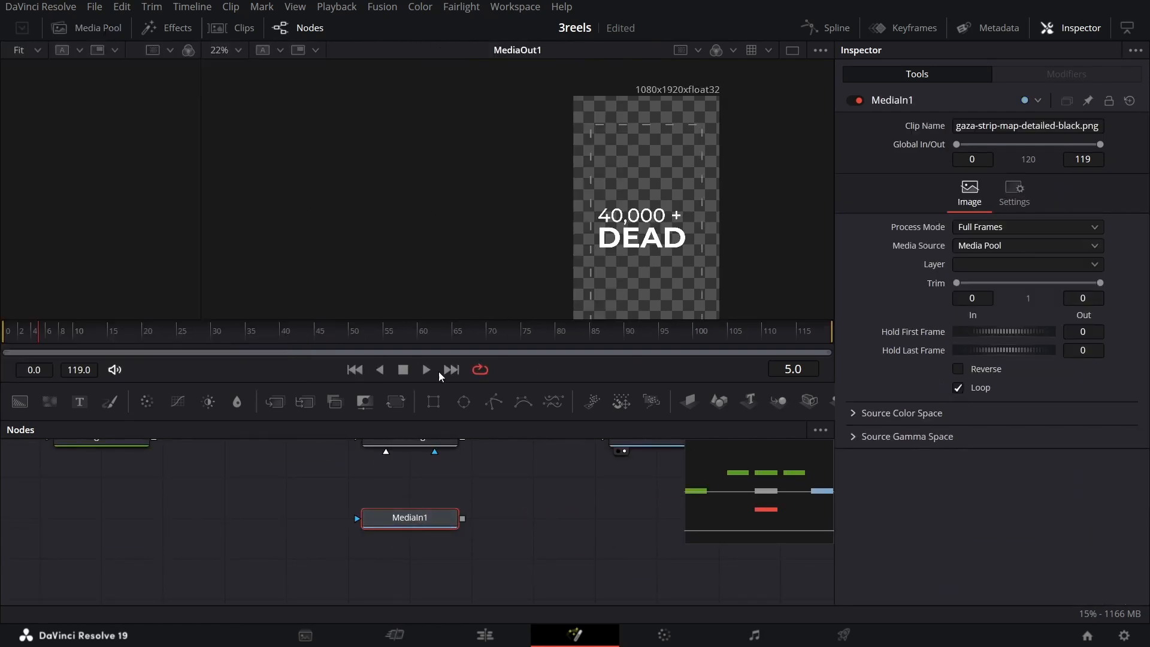
drag(418, 531, 420, 572)
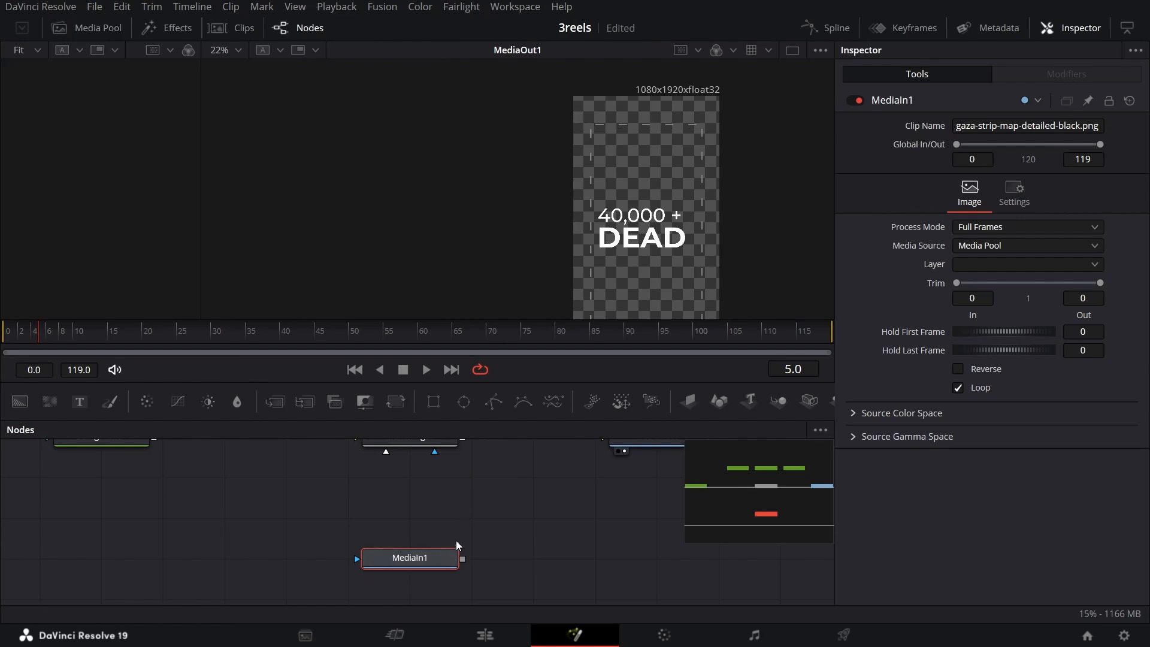
key(shift+space)
text(radia)
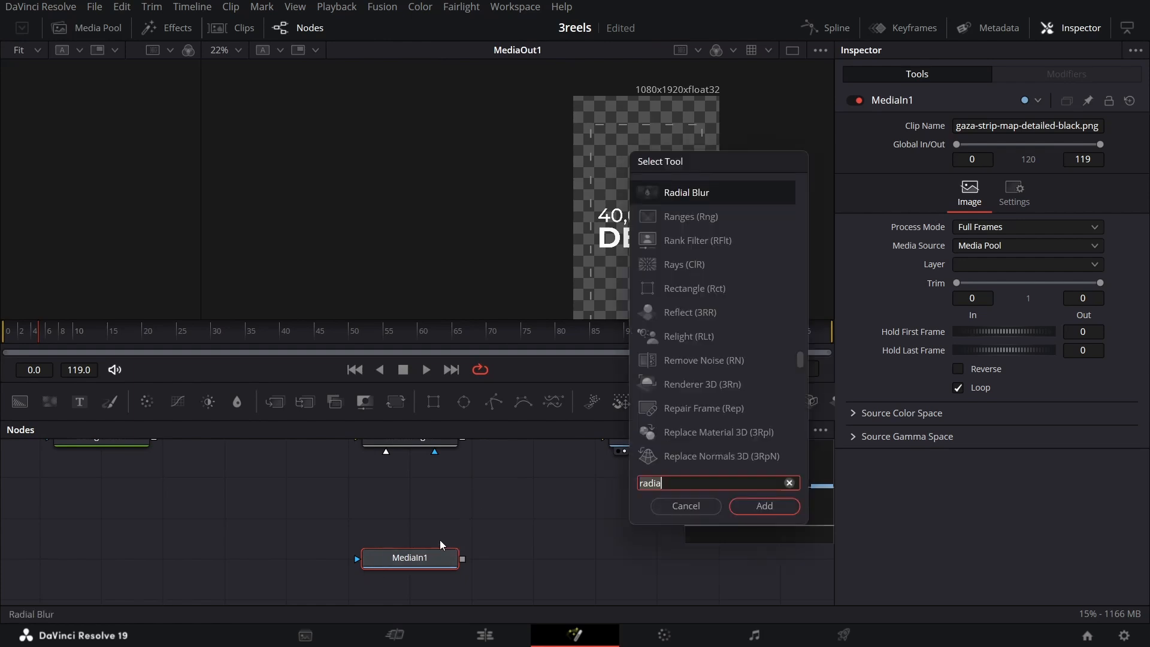
key(Escape)
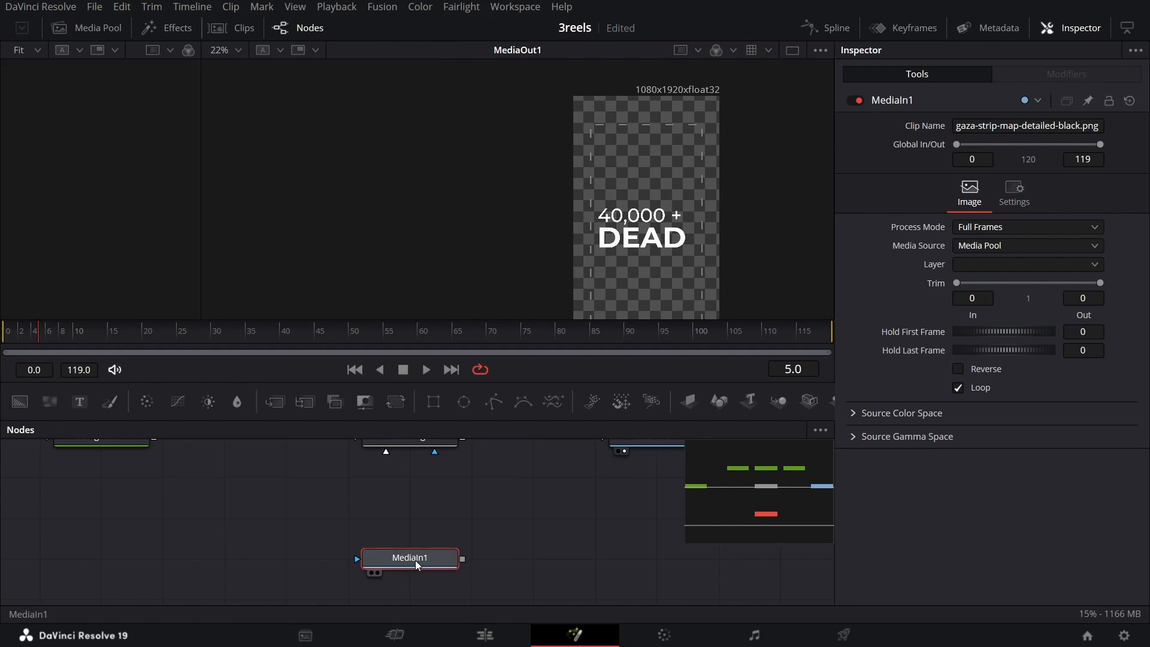
- Add a Transform node after MediaIn1 and connect its output to MultiMerge1
click(394, 402)
drag(540, 559, 435, 451)
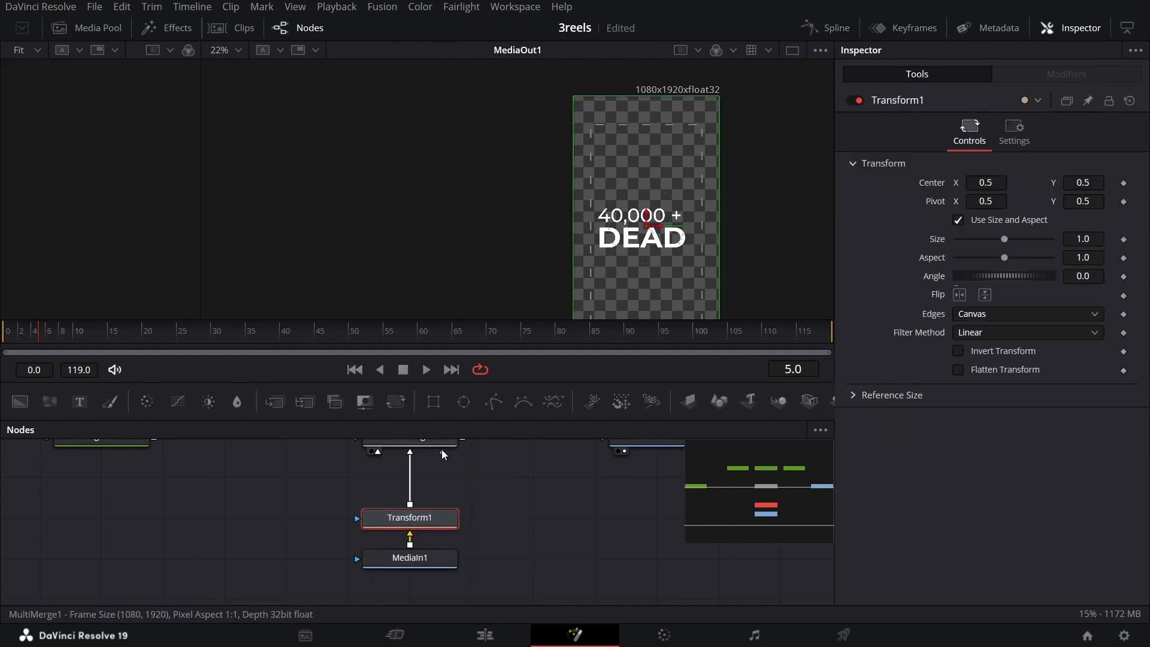
scroll(484, 473, up, 2)
scroll(487, 519, down, 1)
drag(304, 532, 435, 575)
- Save the project and set the Transform1 layer's apply mode in MultiMerge1 to Lighten
click(431, 483)
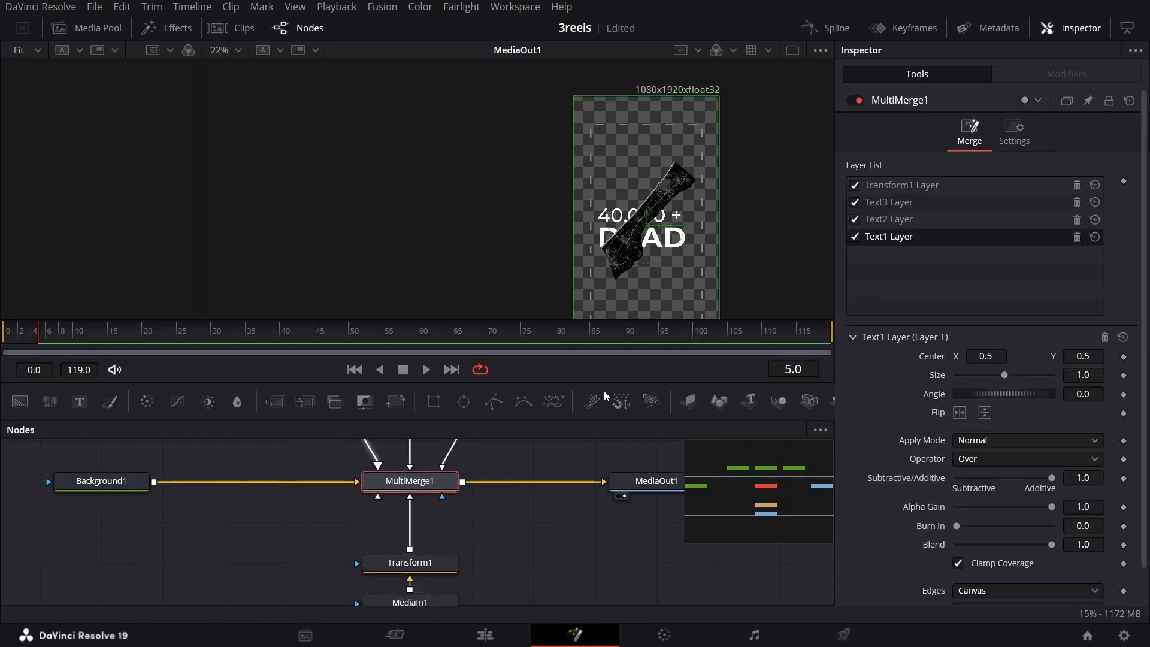
click(892, 186)
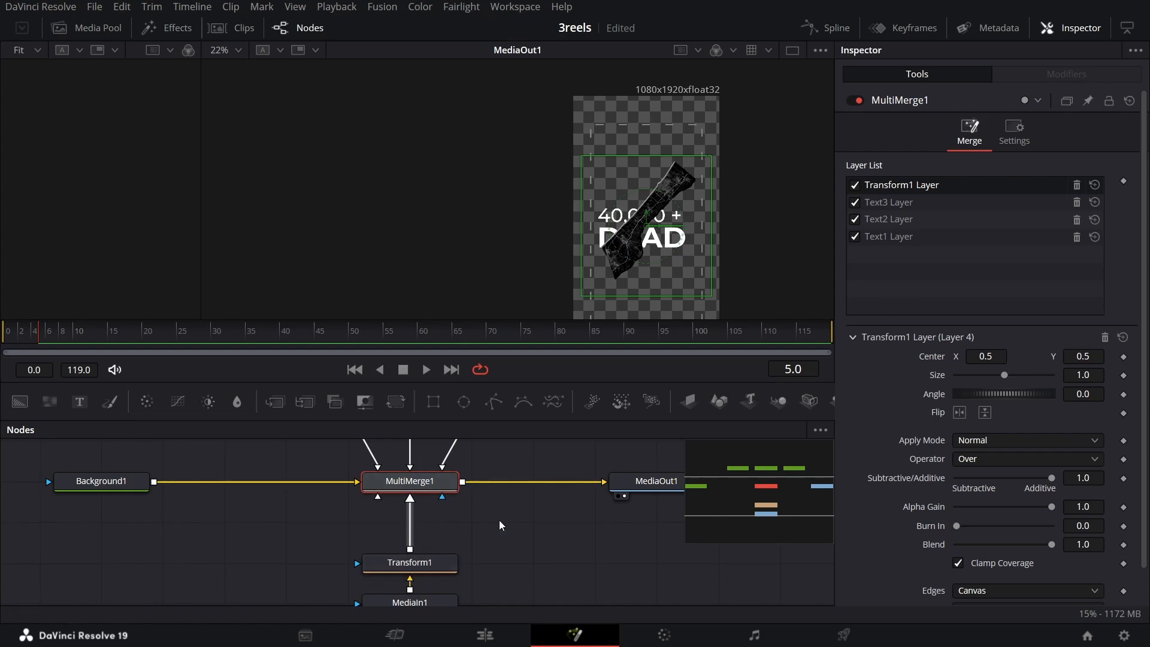
key(ctrl+s)
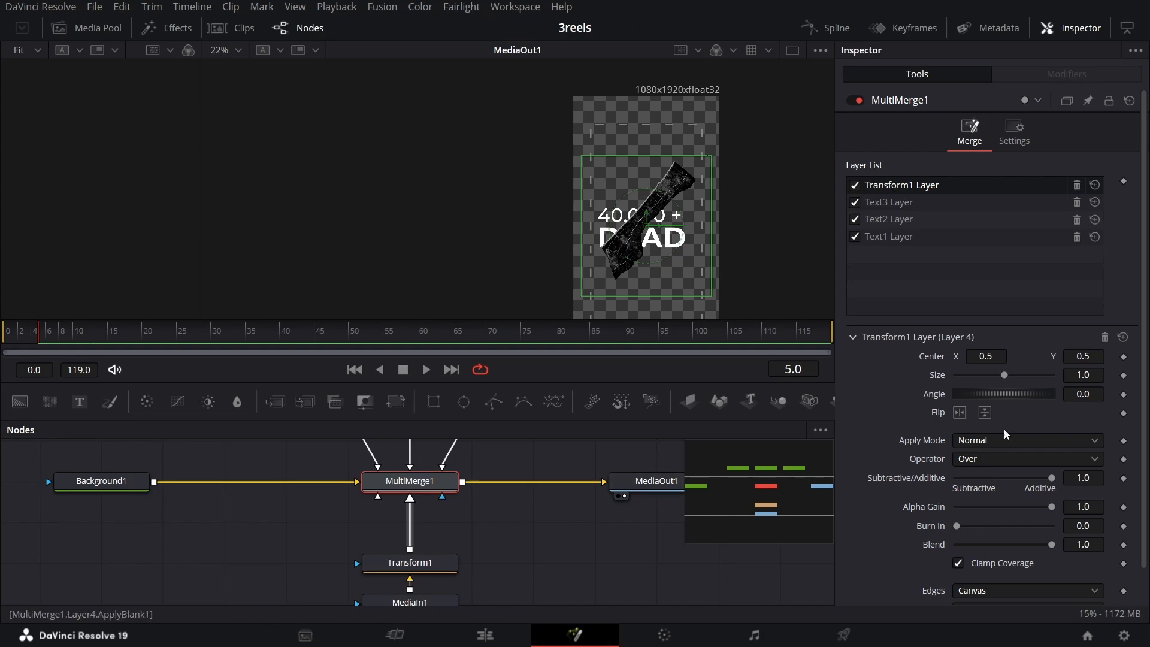
click(984, 444)
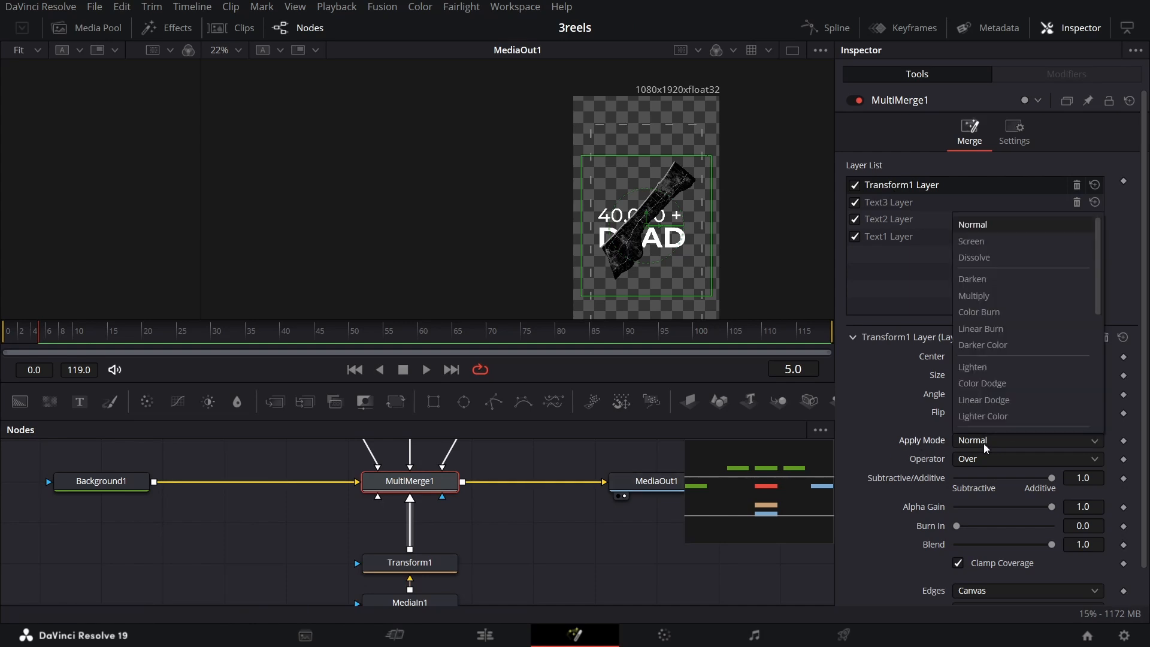
click(984, 369)
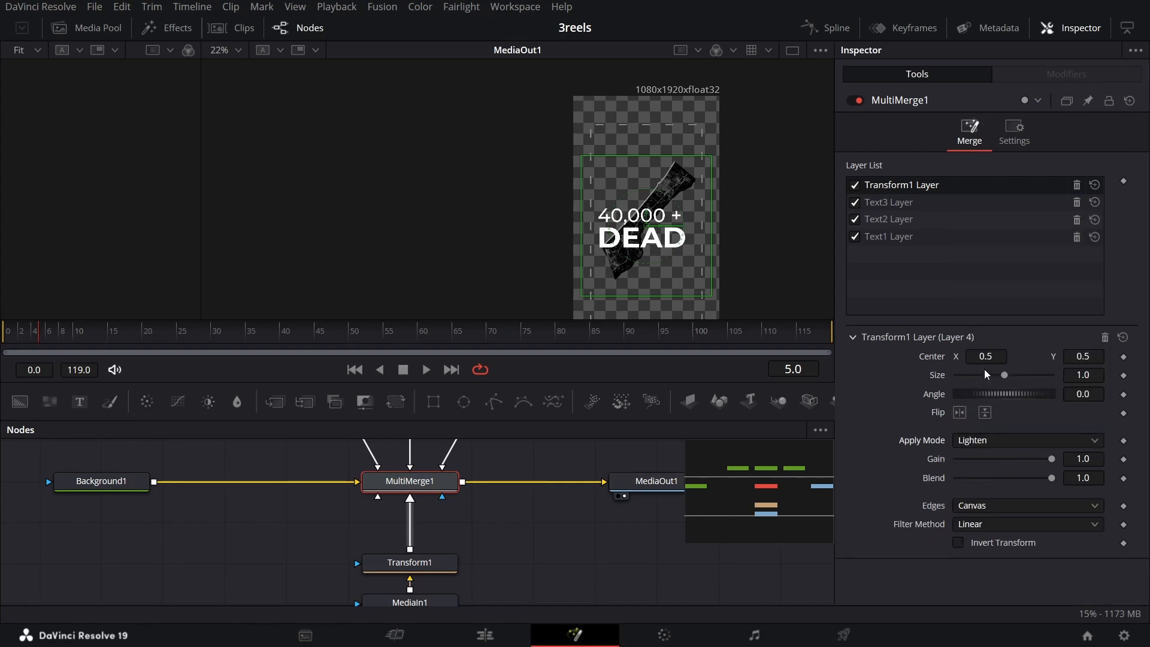
click(551, 537)
scroll(679, 147, up, 4)
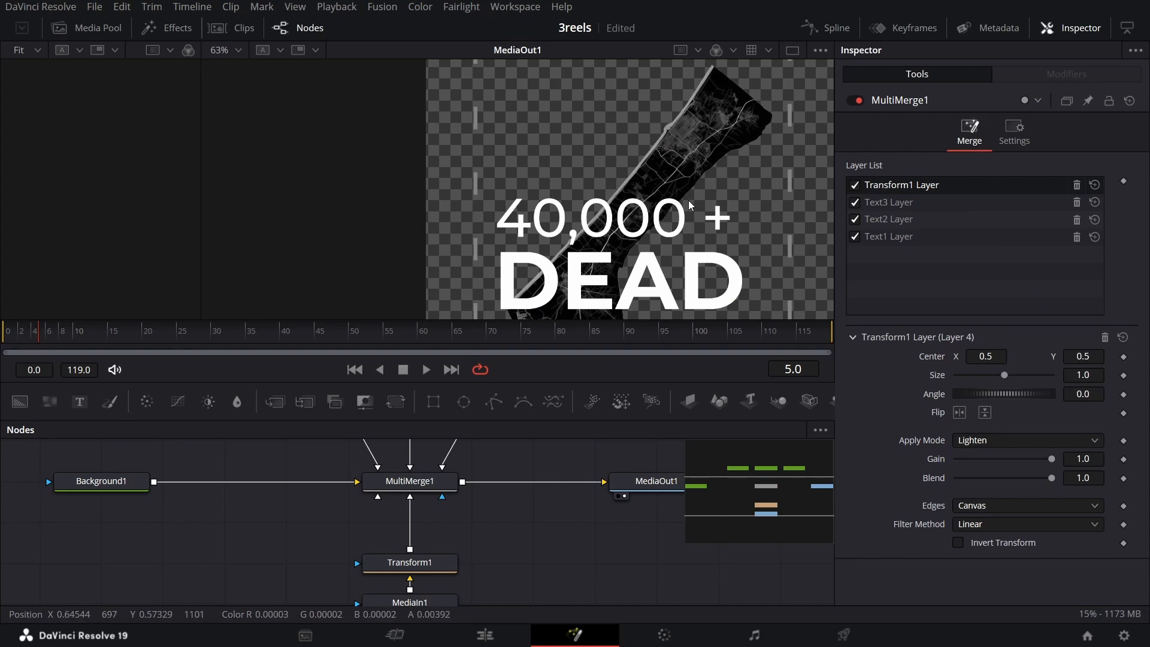
scroll(679, 147, down, 3)
- Insert a second MultiMerge node between MultiMerge1 and MediaOut1
click(416, 486)
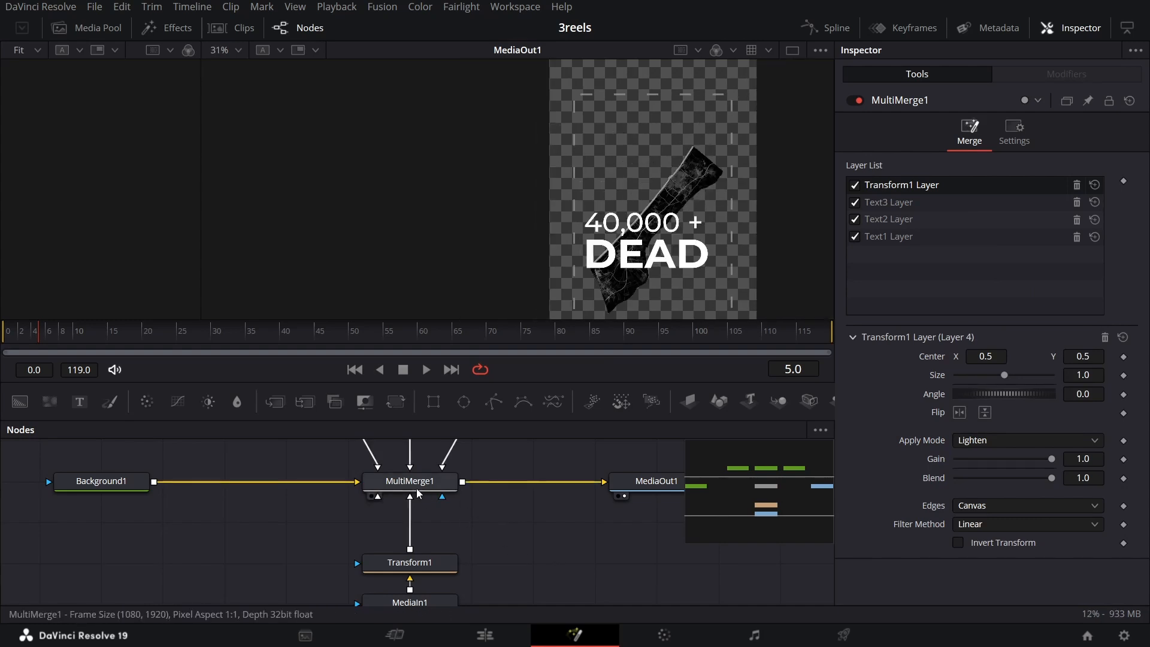
click(307, 402)
drag(535, 543, 359, 583)
drag(364, 502, 512, 554)
drag(390, 529, 575, 529)
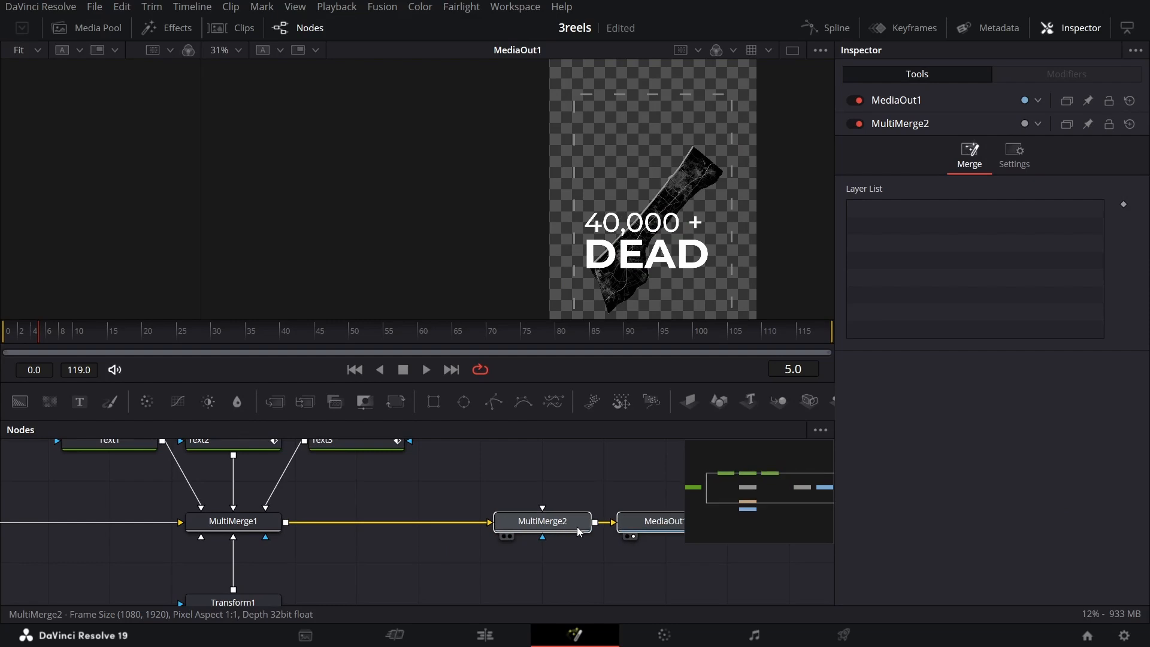
- Move MediaOut1 farther along the node chain and place MultiMerge2 about midway between it and MultiMerge1
scroll(439, 488, down, 3)
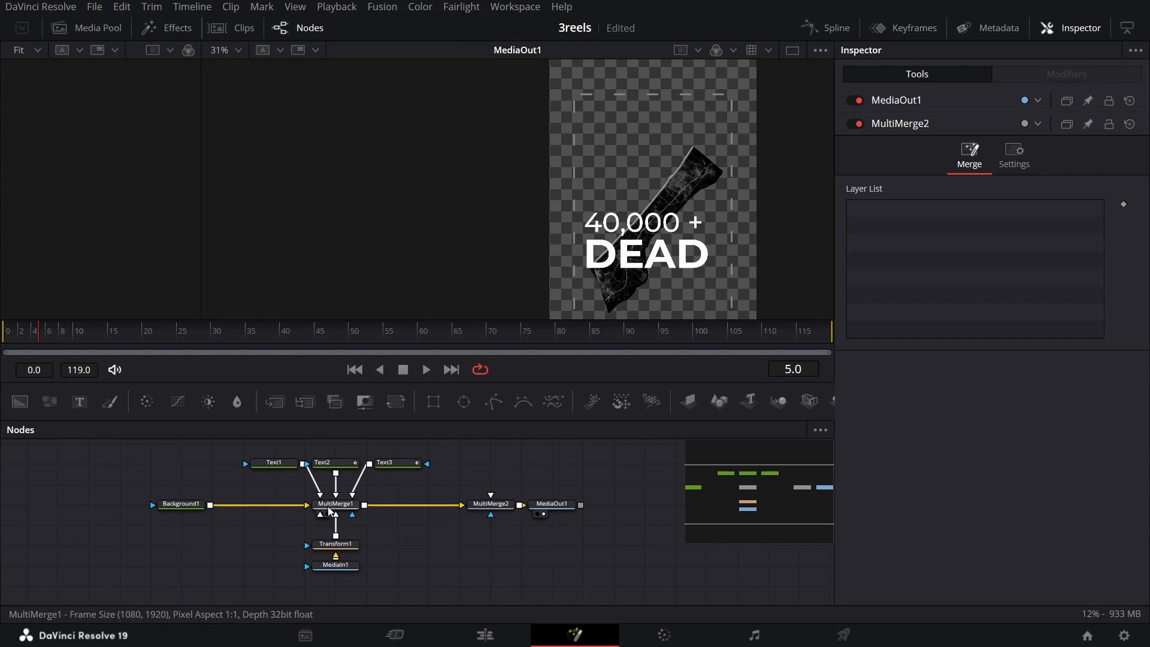
scroll(525, 477, up, 3)
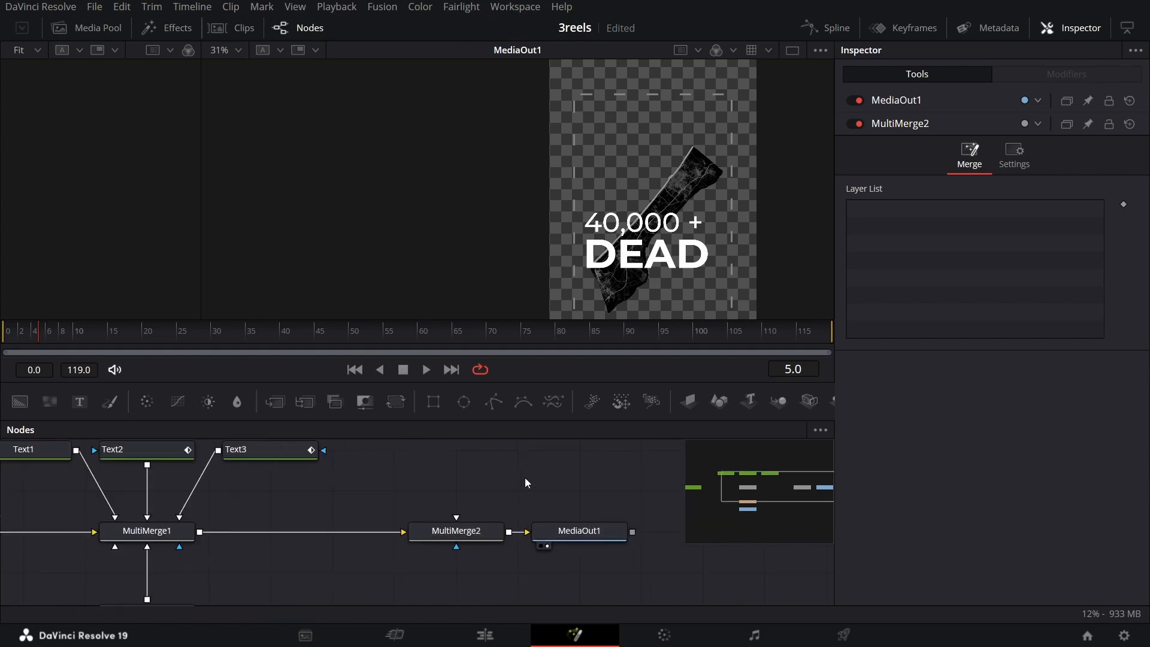
drag(434, 490, 332, 496)
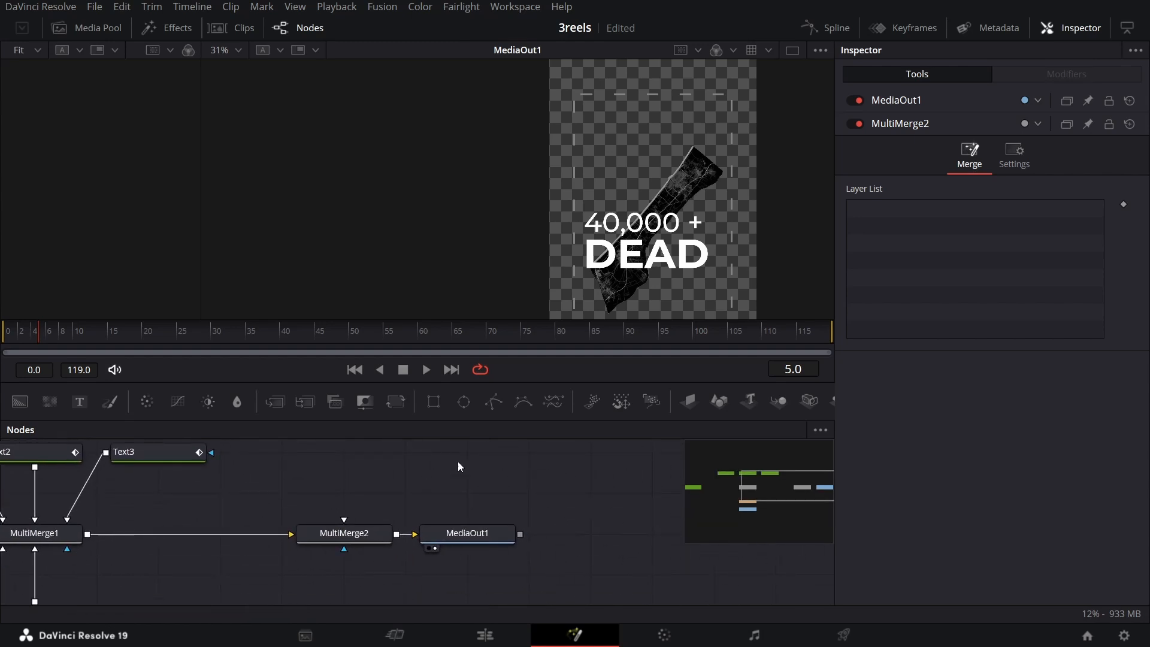
scroll(651, 254, down, 3)
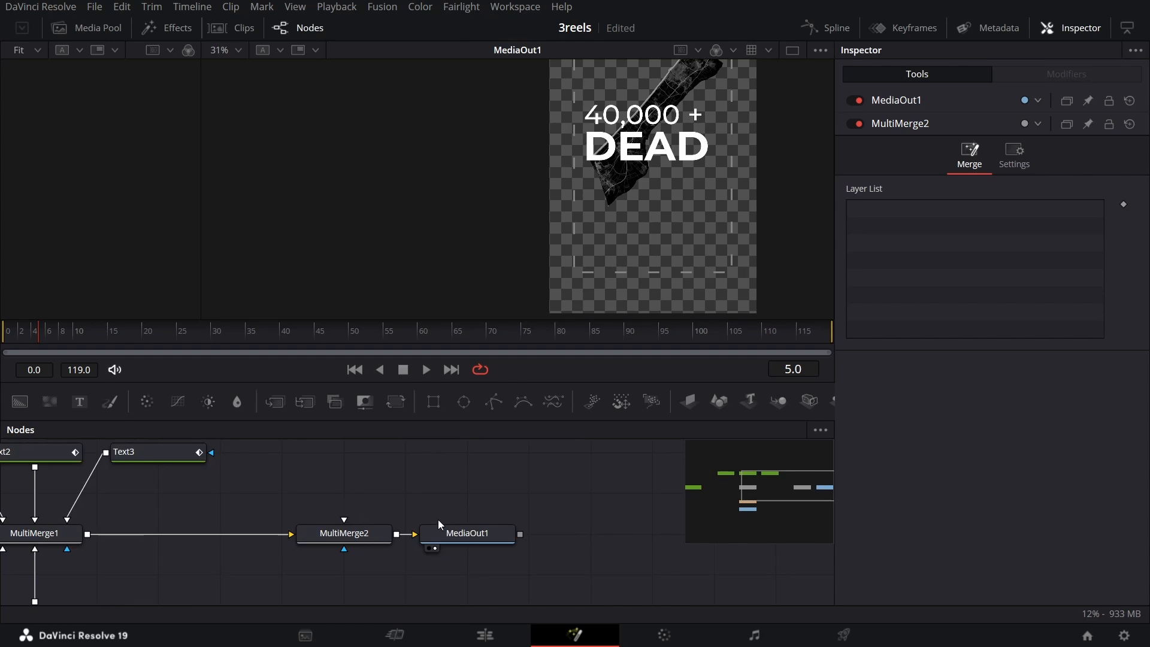
drag(438, 525, 684, 525)
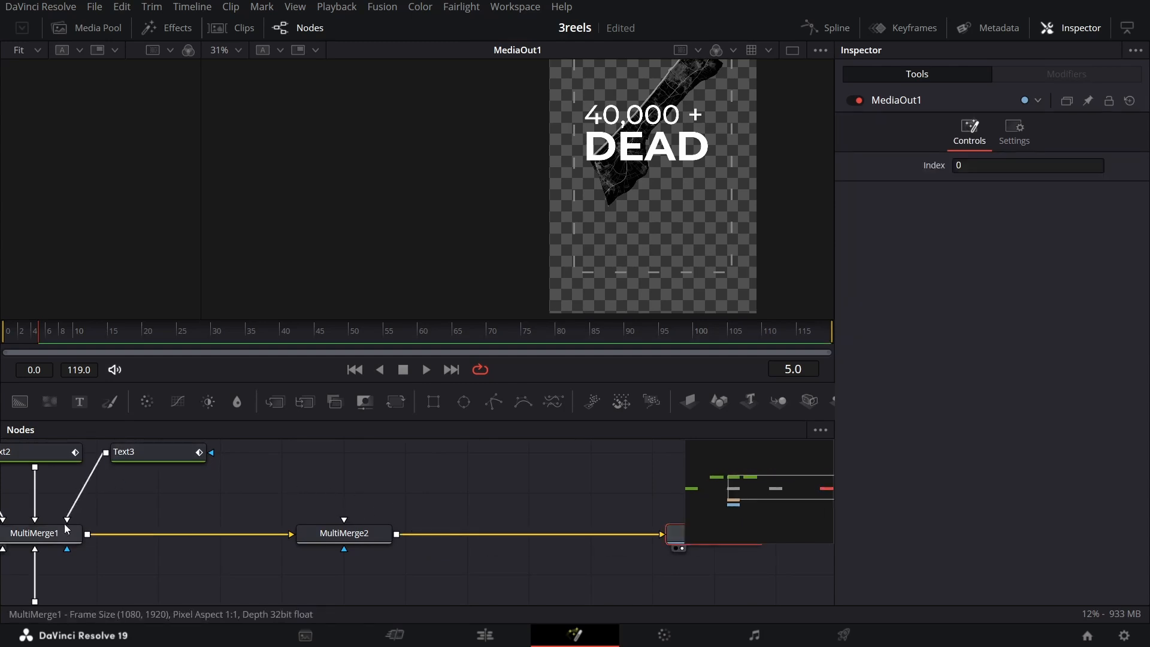
drag(353, 530, 435, 537)
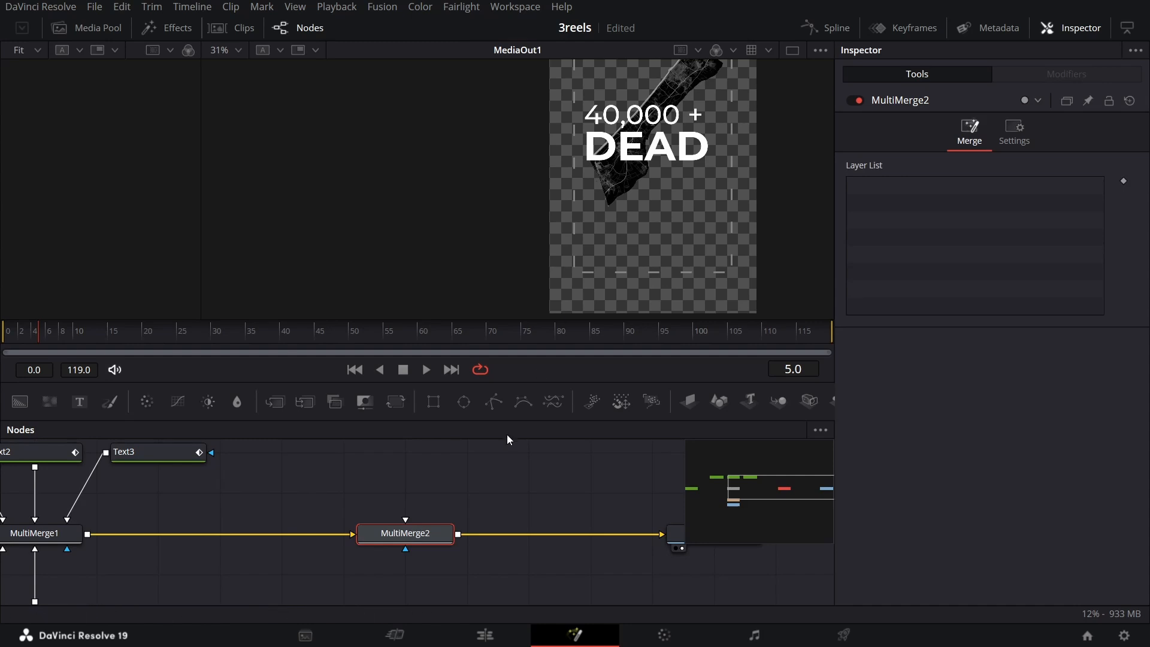
- Add a Background node masked by an Ellipse, connect it to MultiMerge2, and set its red value to 1.0
scroll(401, 473, up, 3)
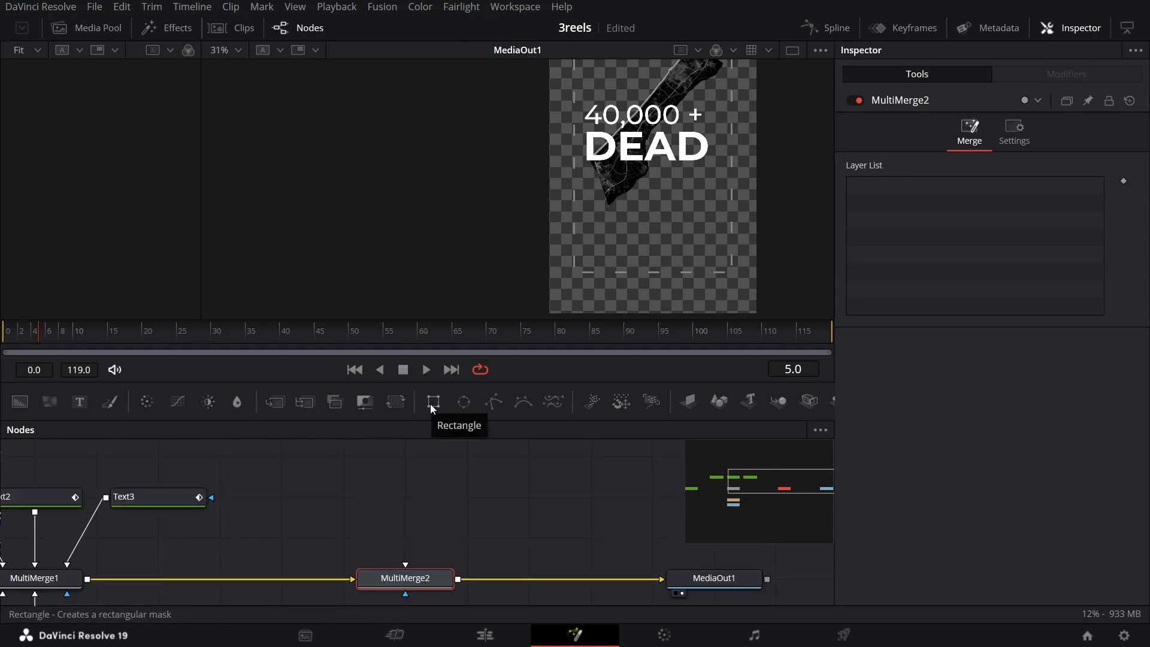
drag(433, 407, 400, 457)
drag(49, 402, 435, 519)
drag(448, 473, 381, 580)
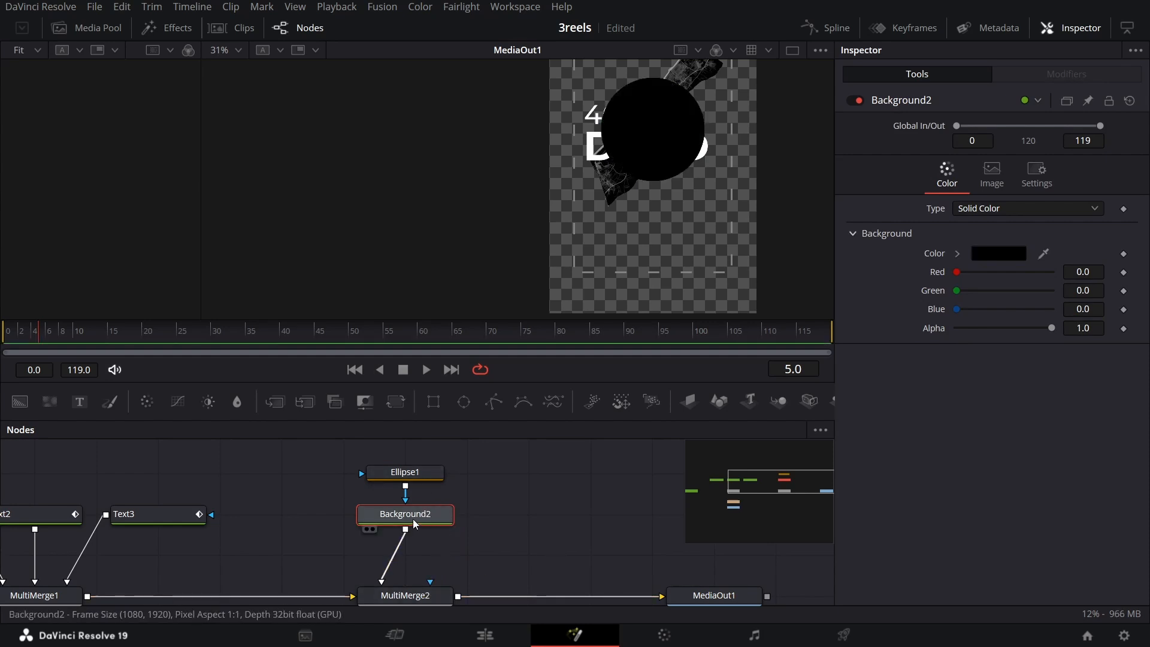
drag(957, 272, 1055, 272)
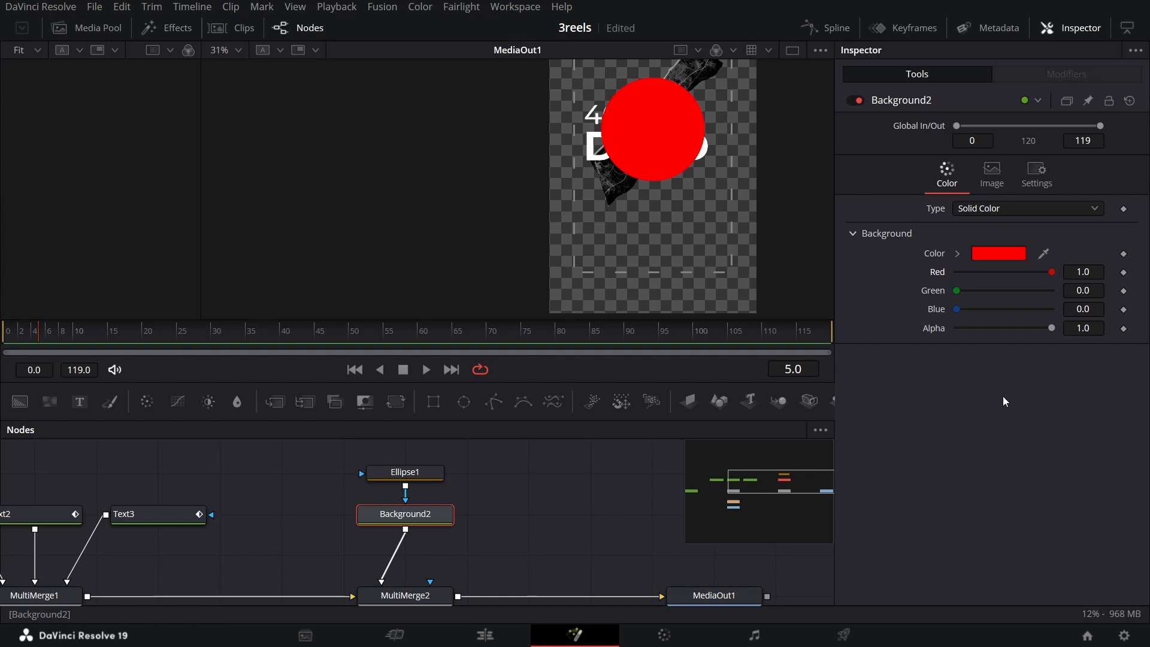
- Turn Ellipse1 into an outline by disabling Solid, with Soft Edge 0.01 and Border Width 0.01
click(422, 473)
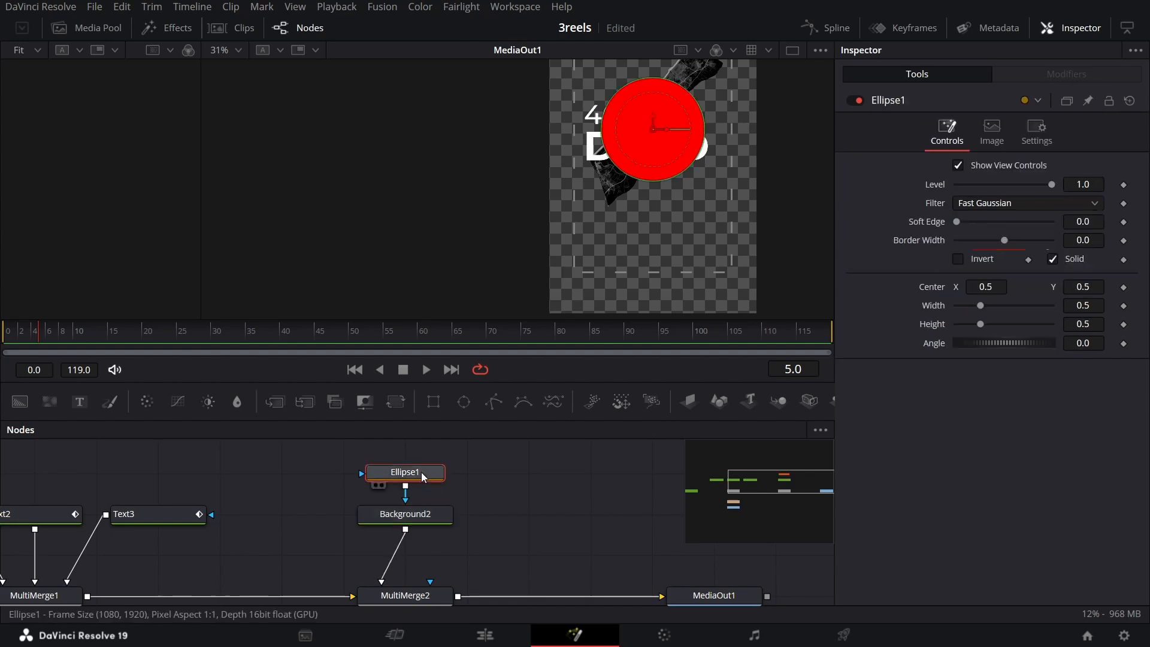
click(1082, 221)
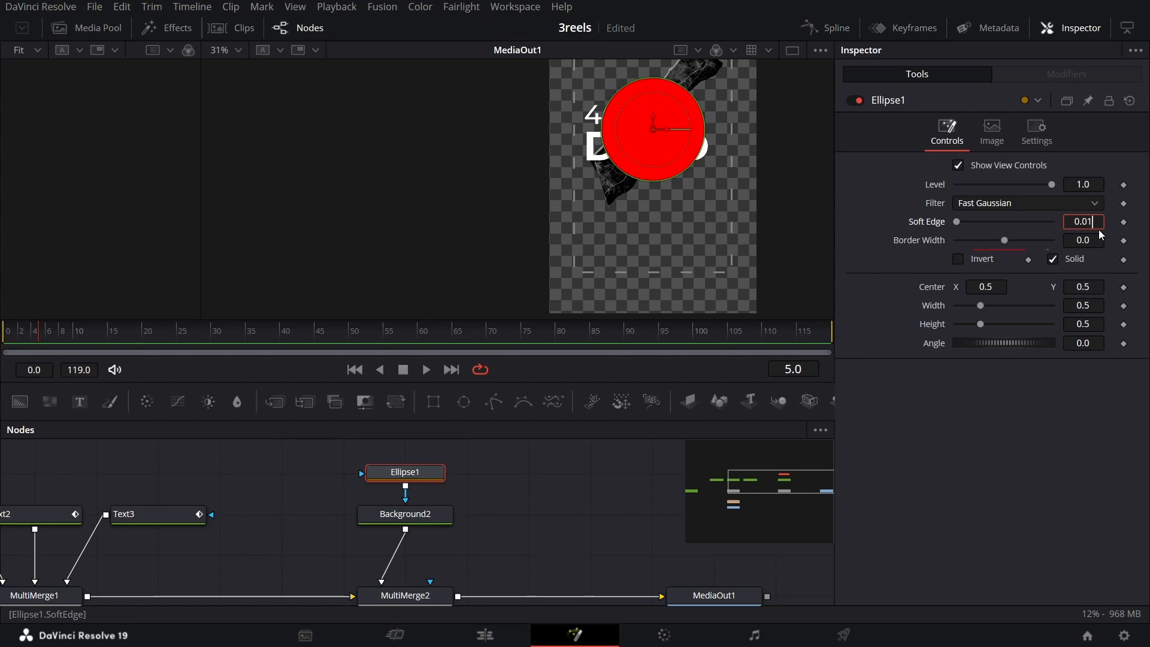
text(1)
key(Tab)
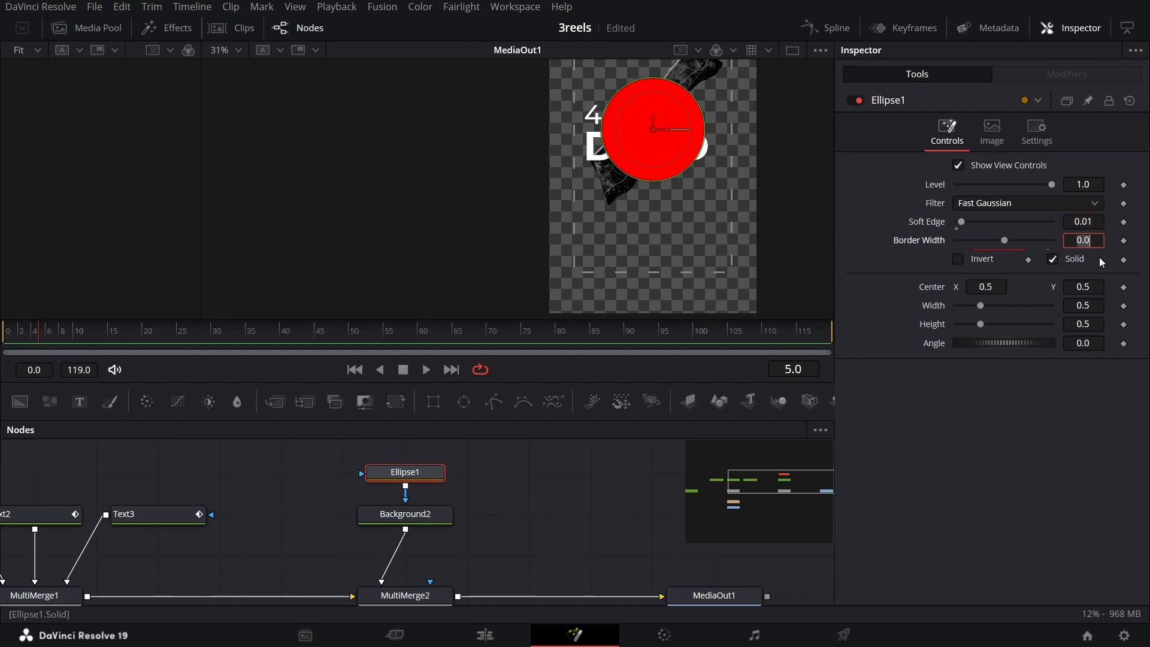
click(1070, 260)
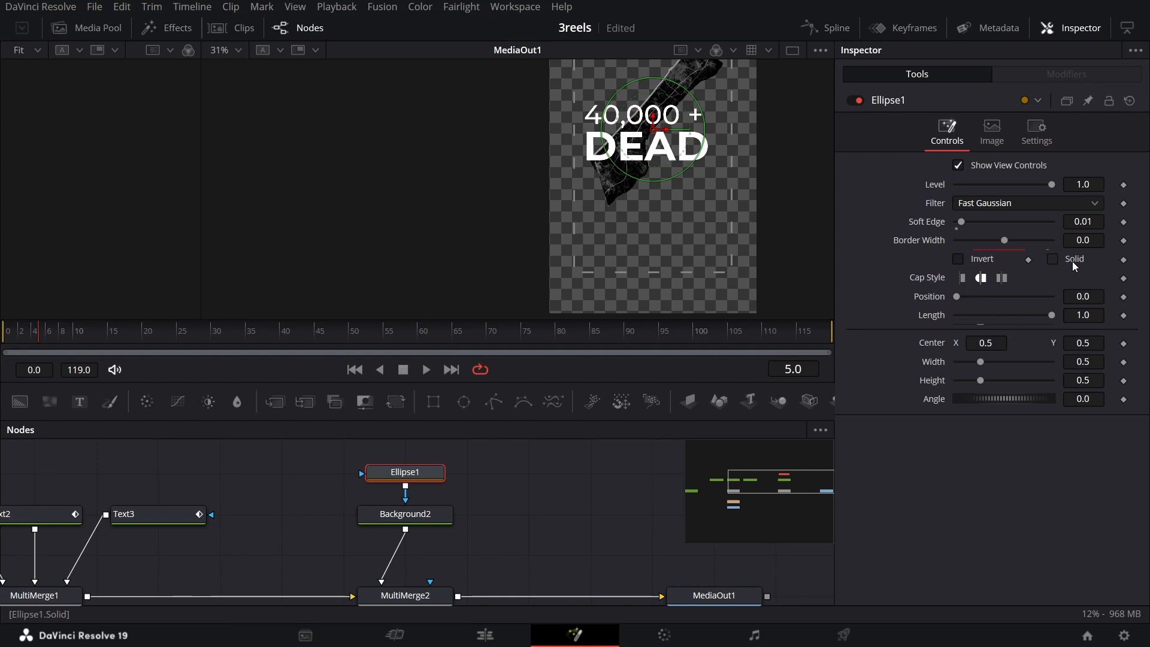
click(1094, 241)
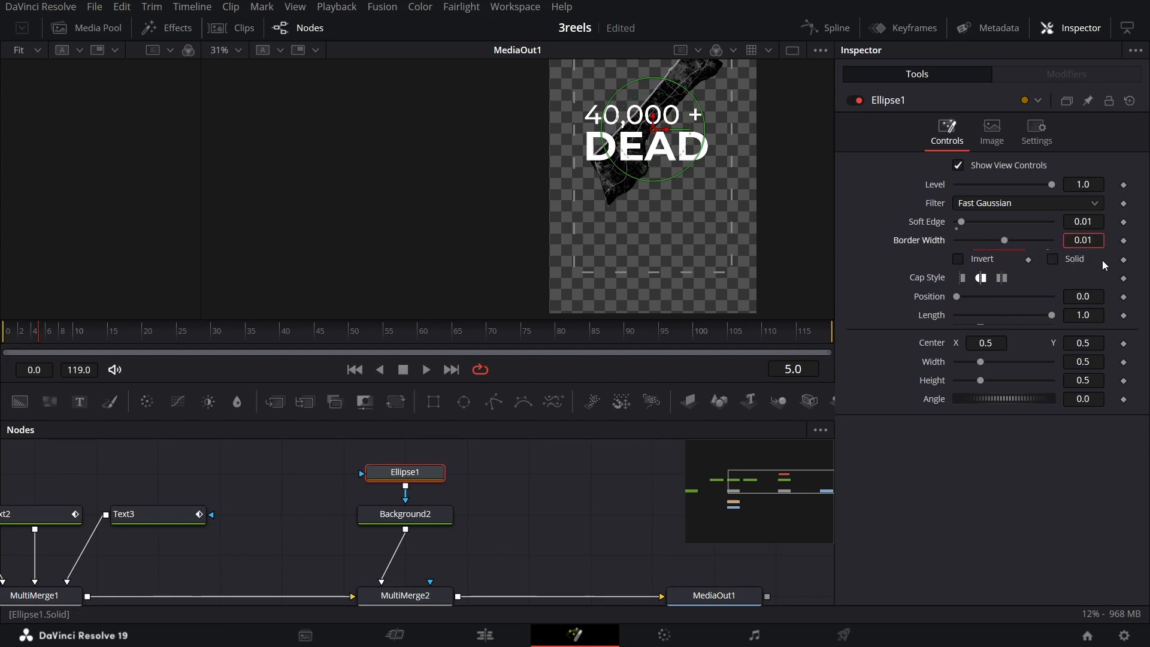
key(Tab)
click(1036, 480)
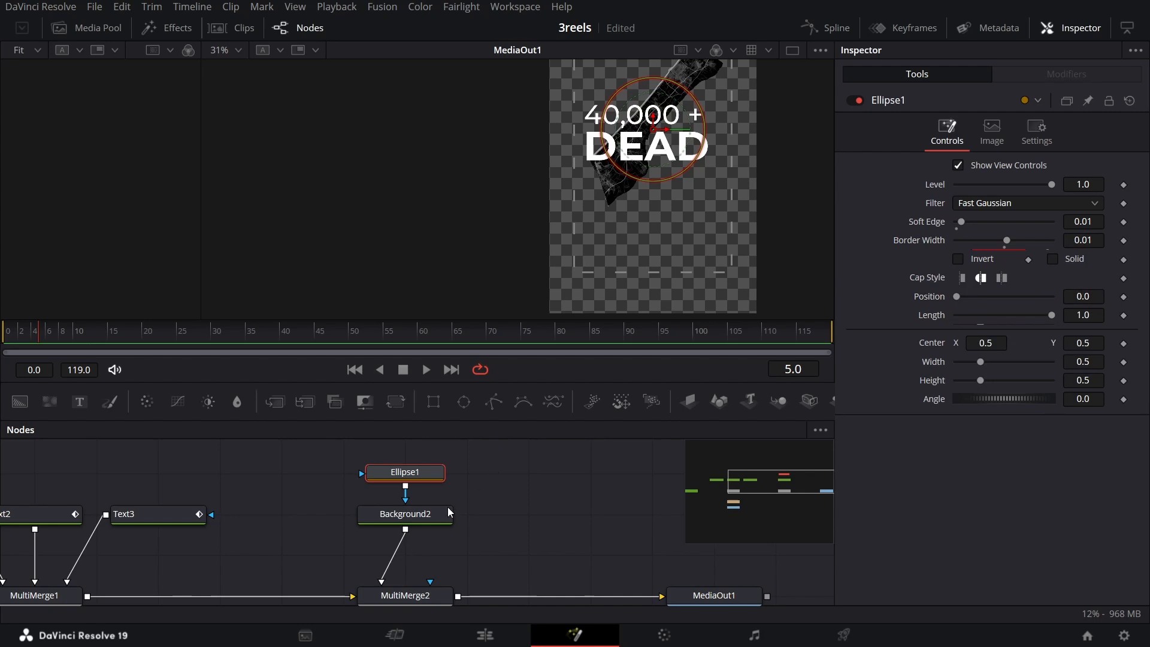
- Move the red circle in MultiMerge2 to the frame's lower-right area, centred at about X 0.86, Y 0.25
click(415, 596)
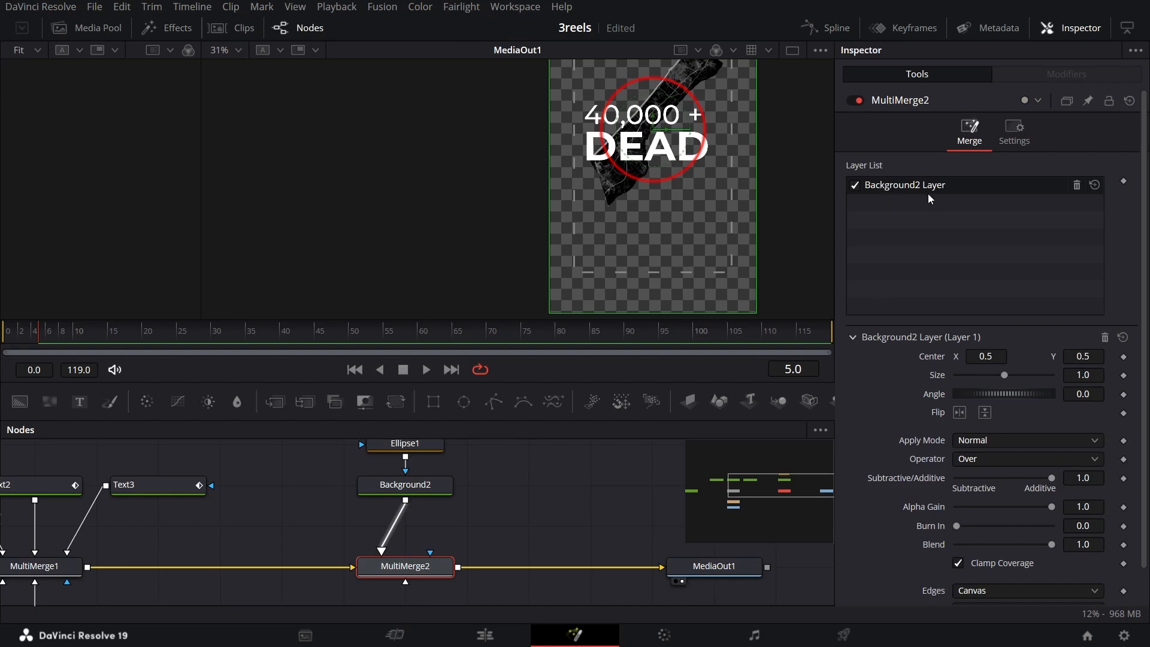
drag(653, 172, 728, 225)
click(531, 489)
- Add another Ellipse and Background below the node chain, set the Background's red to 1.0, and connect the Ellipse as its mask
drag(531, 489, 54, 439)
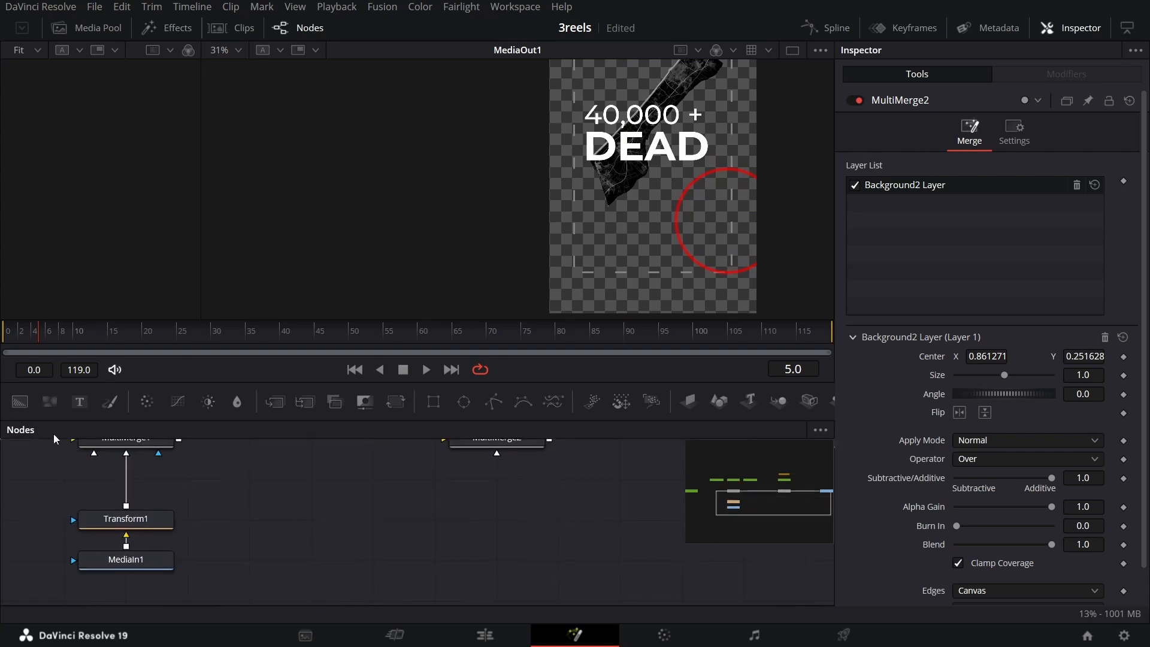
drag(464, 401, 372, 477)
drag(44, 422, 373, 519)
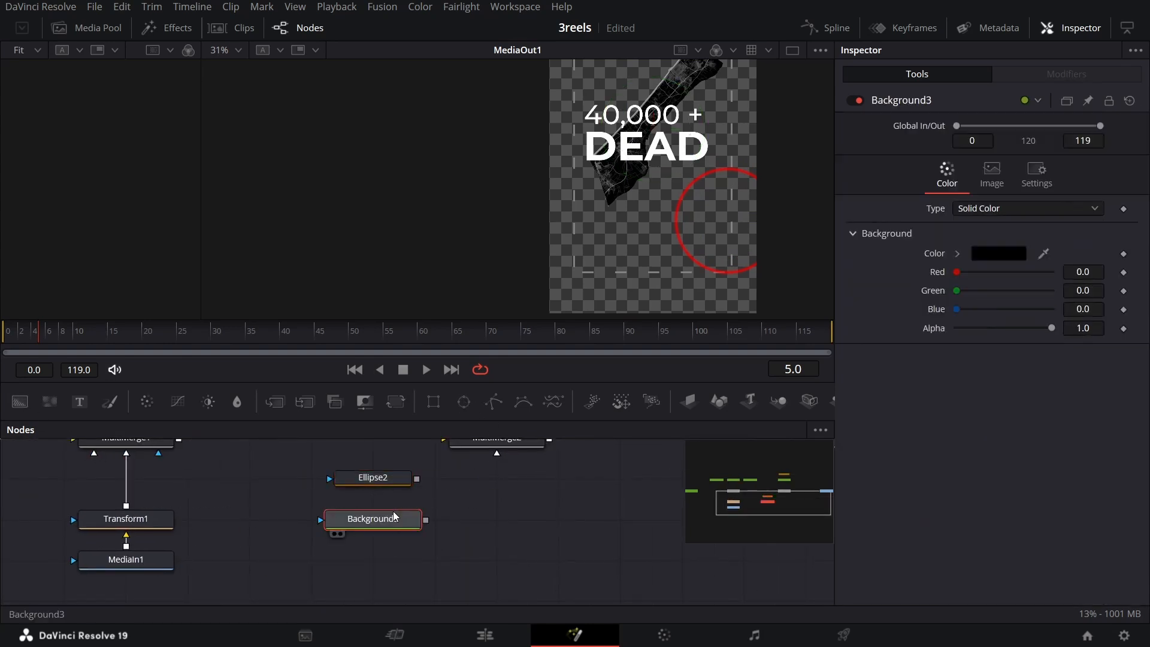
drag(957, 272, 1124, 280)
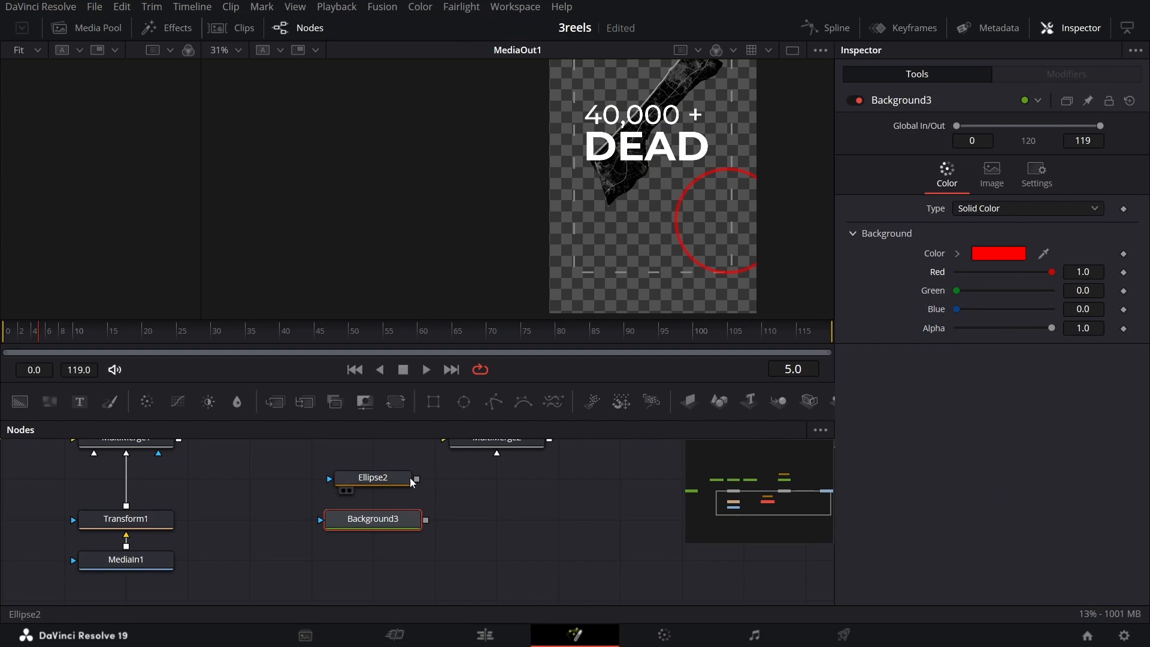
drag(416, 479, 407, 520)
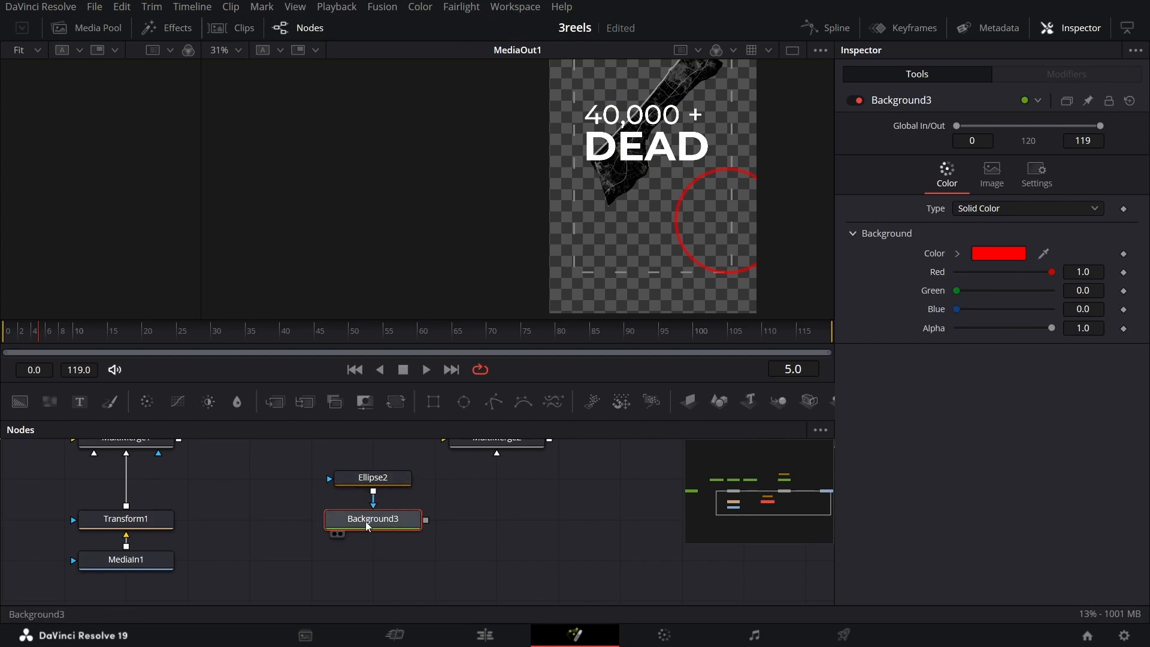
- Add a Grid node after Background3 and place it directly beneath that node
key(shift+space)
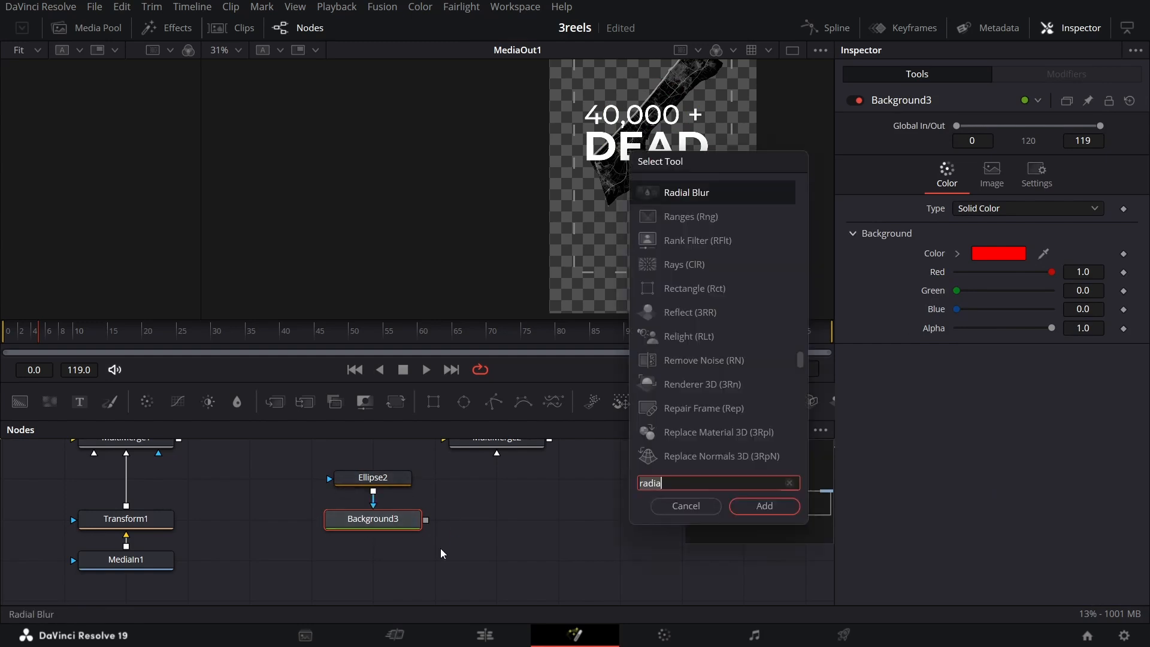
text(grid)
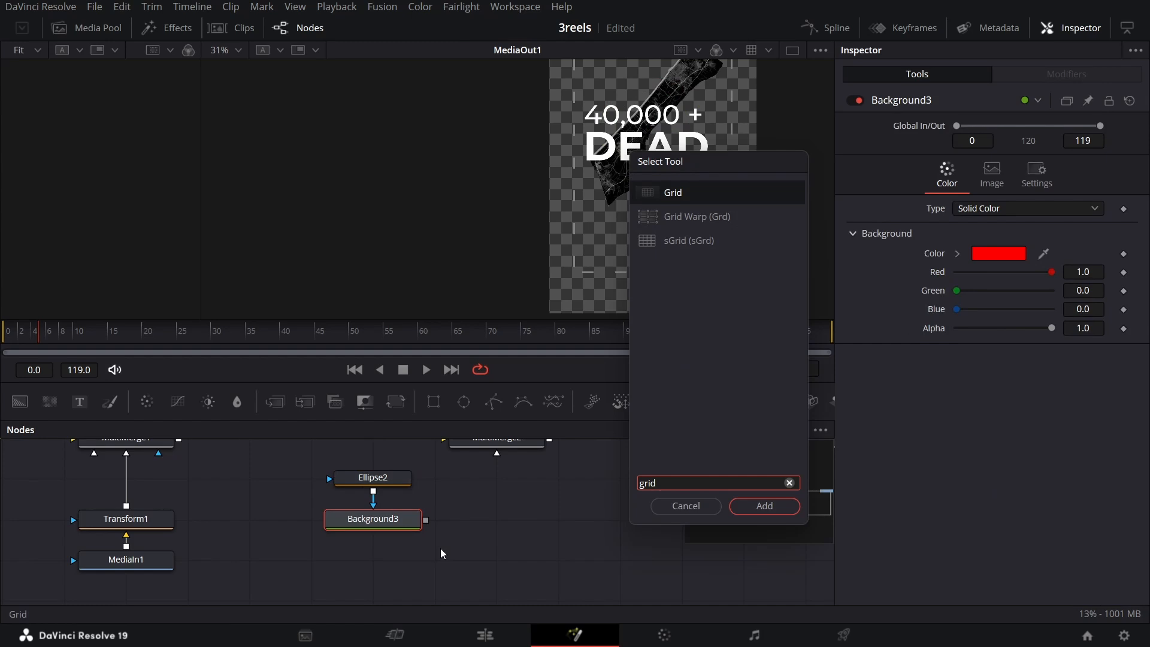
key(Return)
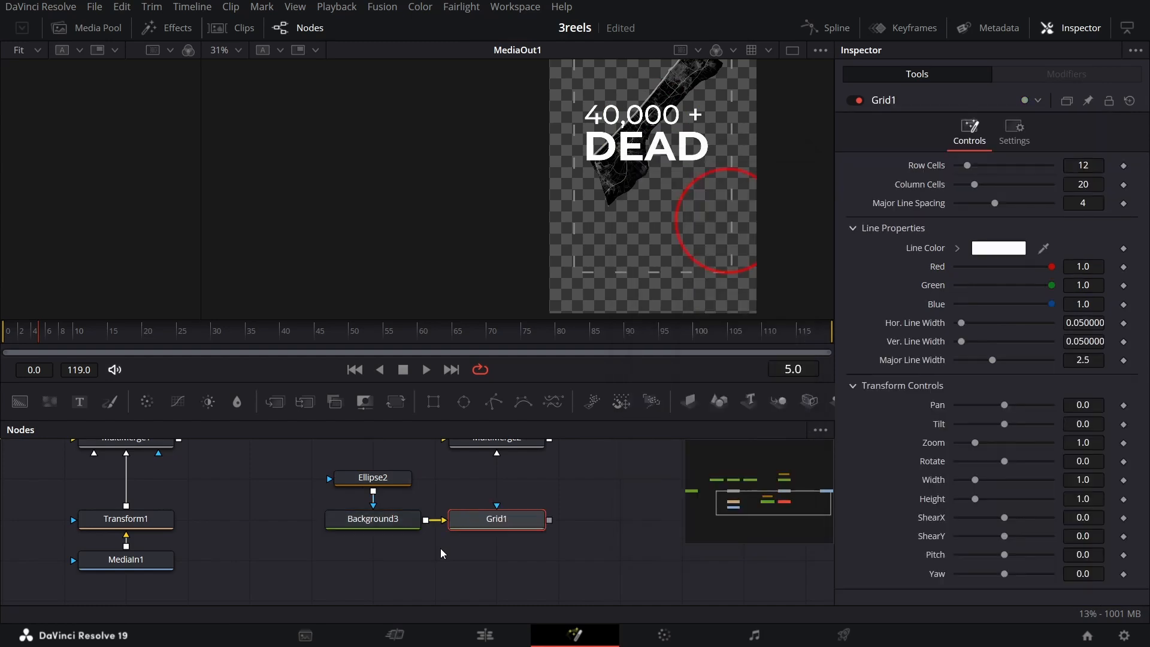
drag(500, 528, 378, 566)
click(520, 525)
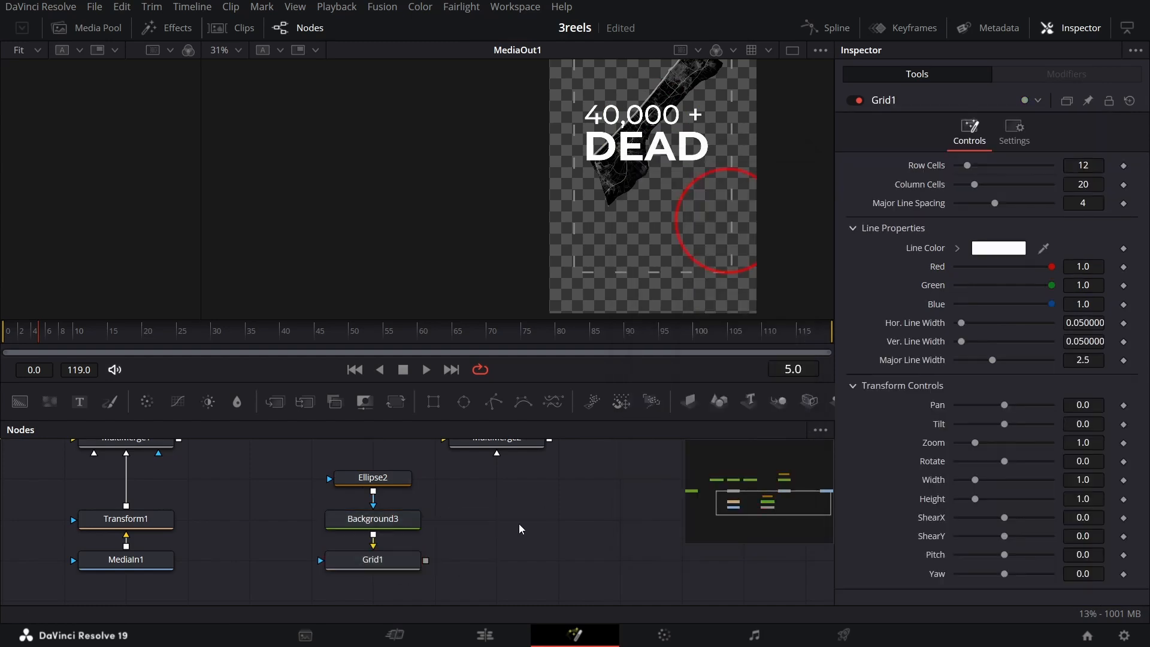
- Add an Ellipse mask to the left of Grid1, connected as its mask, and connect Grid1's output to MultiMerge2
scroll(519, 525, down, 1)
scroll(519, 525, up, 1)
drag(464, 401, 374, 566)
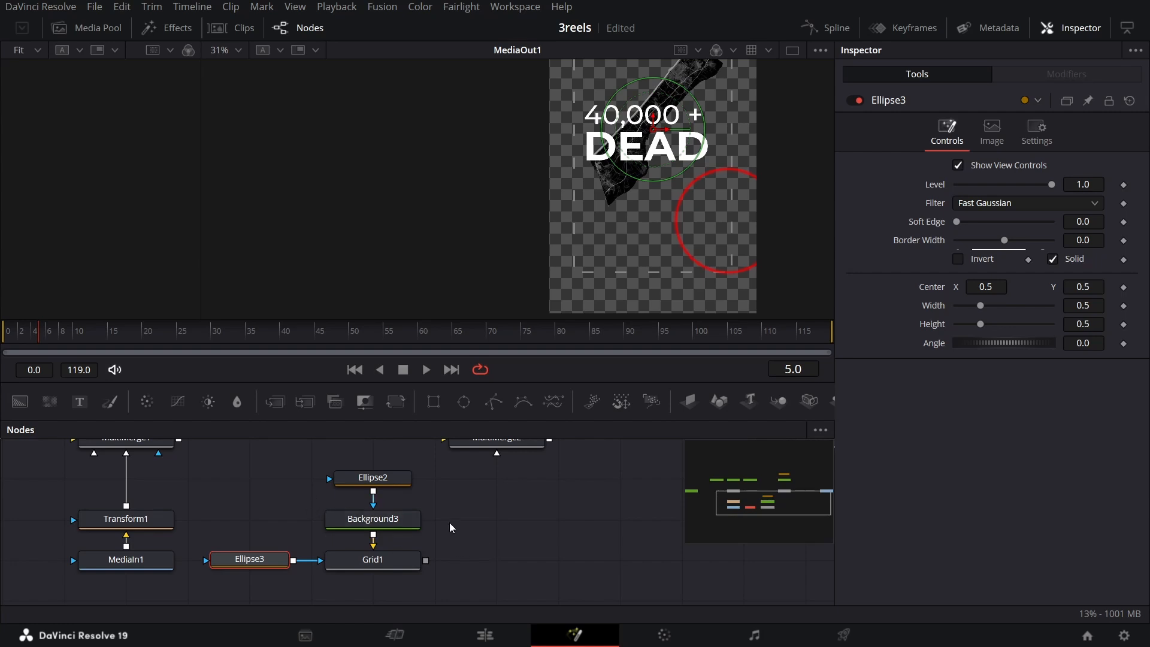
drag(425, 560, 496, 449)
scroll(547, 505, up, 2)
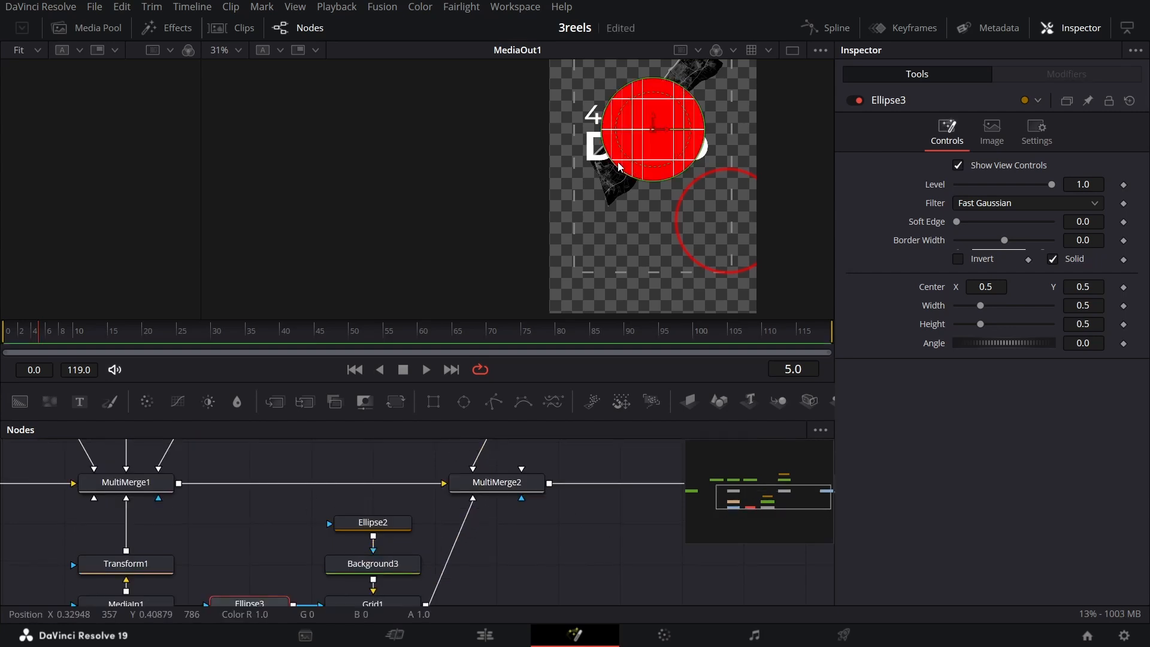
- Turn off Solid on Ellipse2, the mask feeding Background3, so the red fill is removed from behind the grid
scroll(482, 508, down, 2)
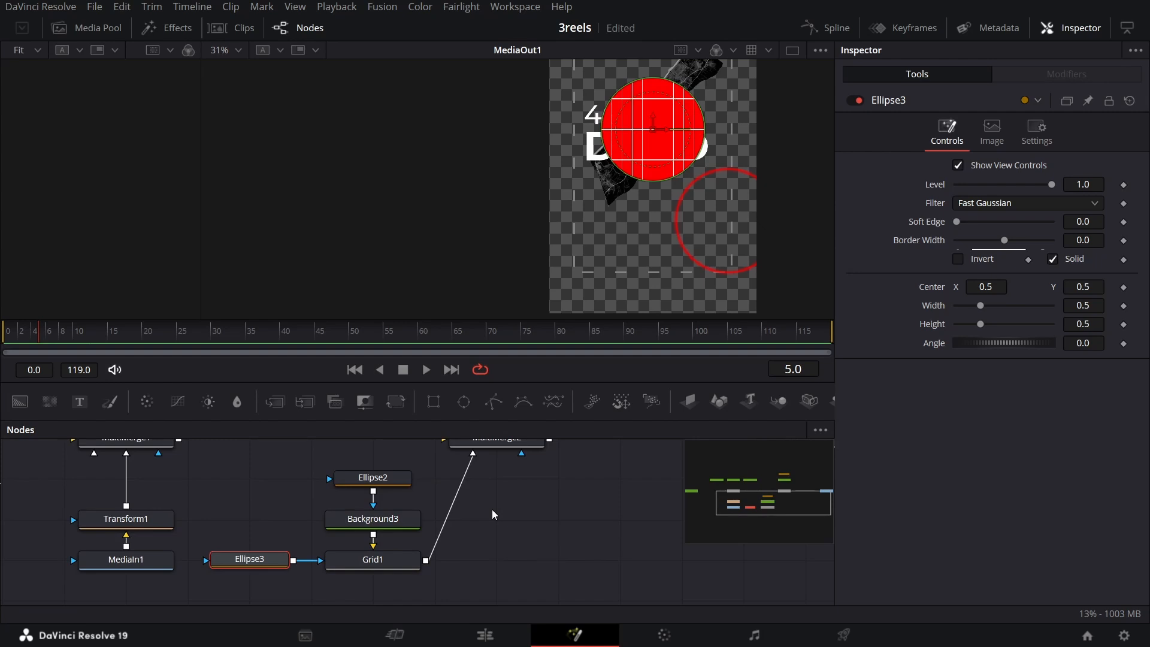
click(378, 480)
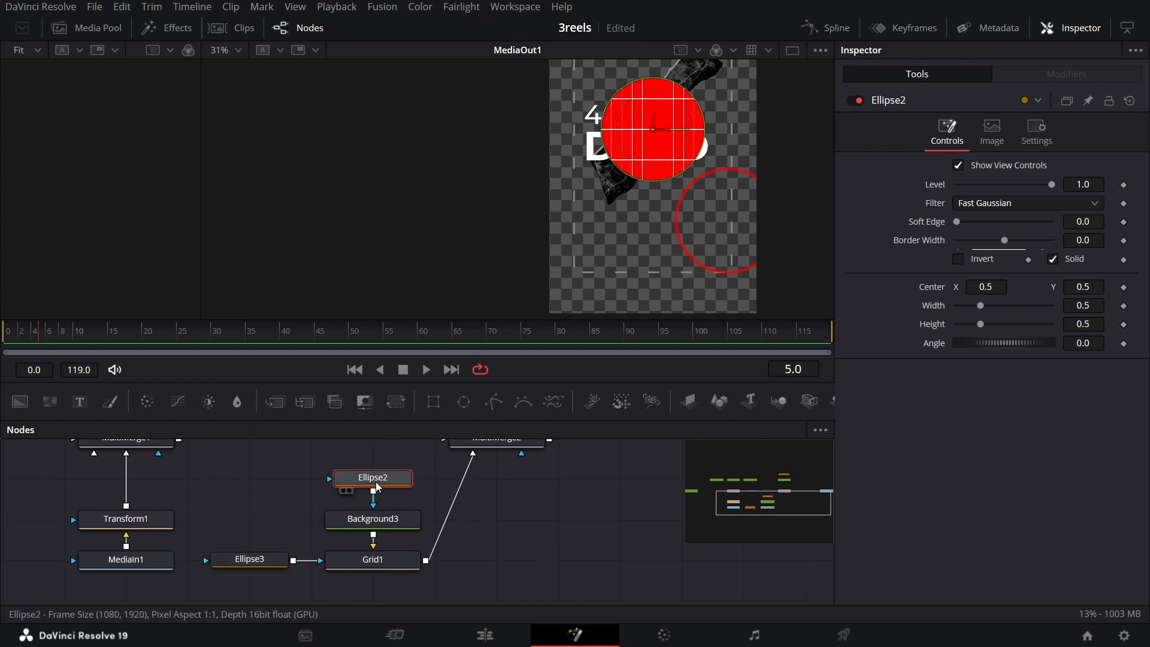
click(1069, 264)
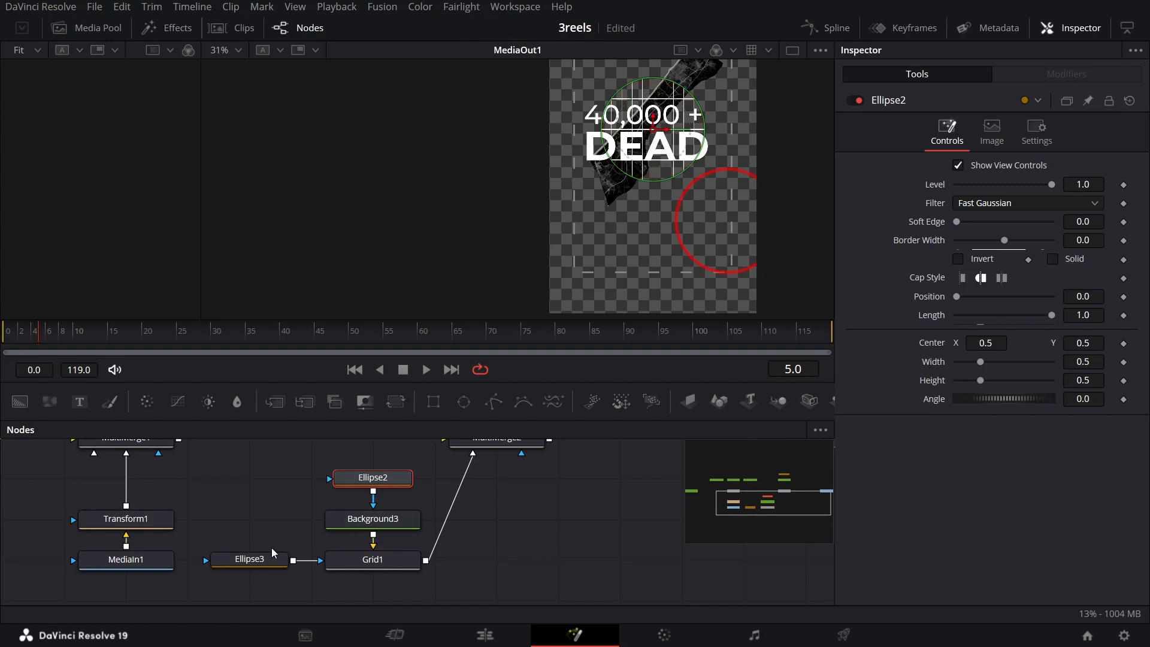
click(247, 564)
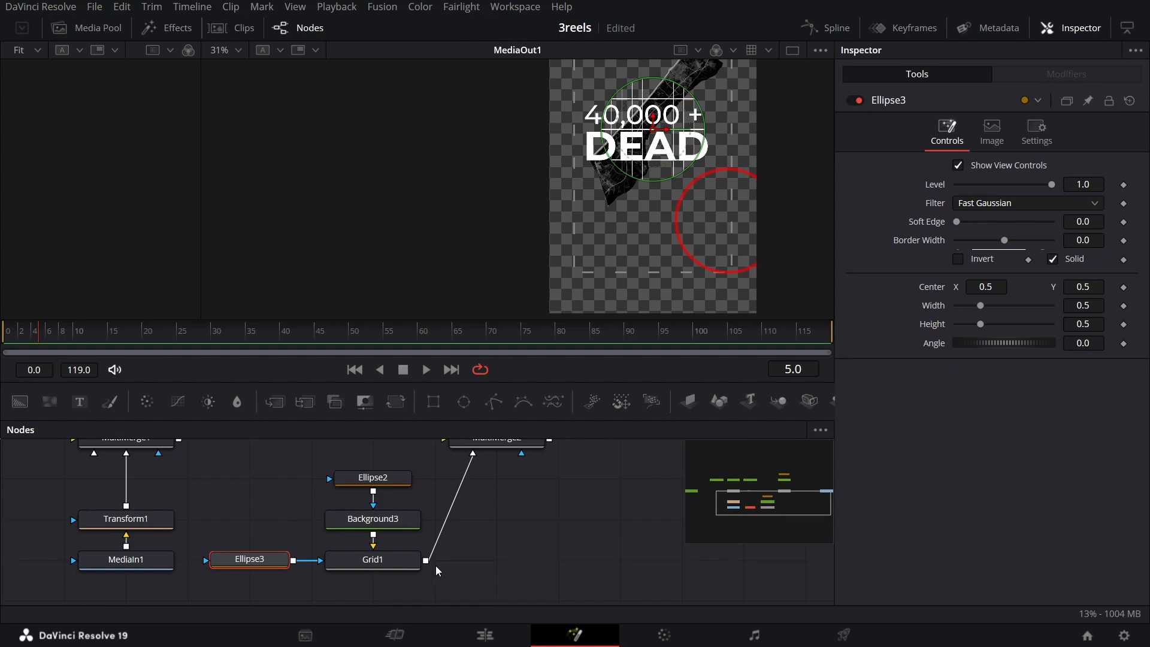
- Set Grid1 to 50 row cells and 50 column cells with a major line spacing of 0
click(396, 570)
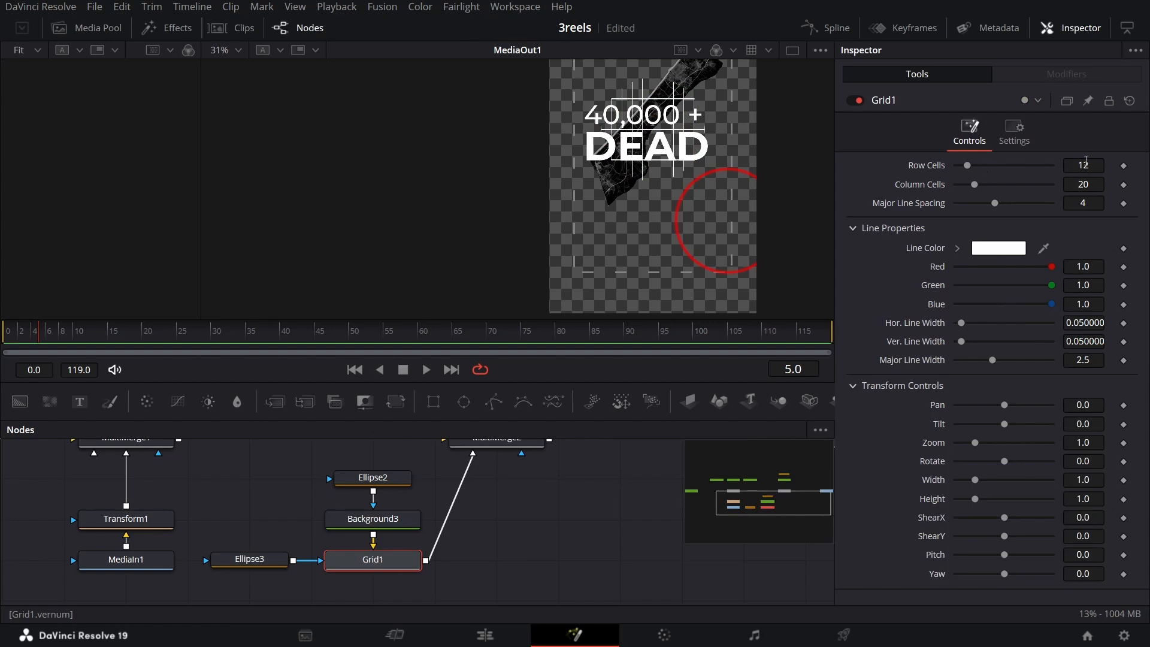
click(1089, 163)
text(50)
key(Tab)
text(50)
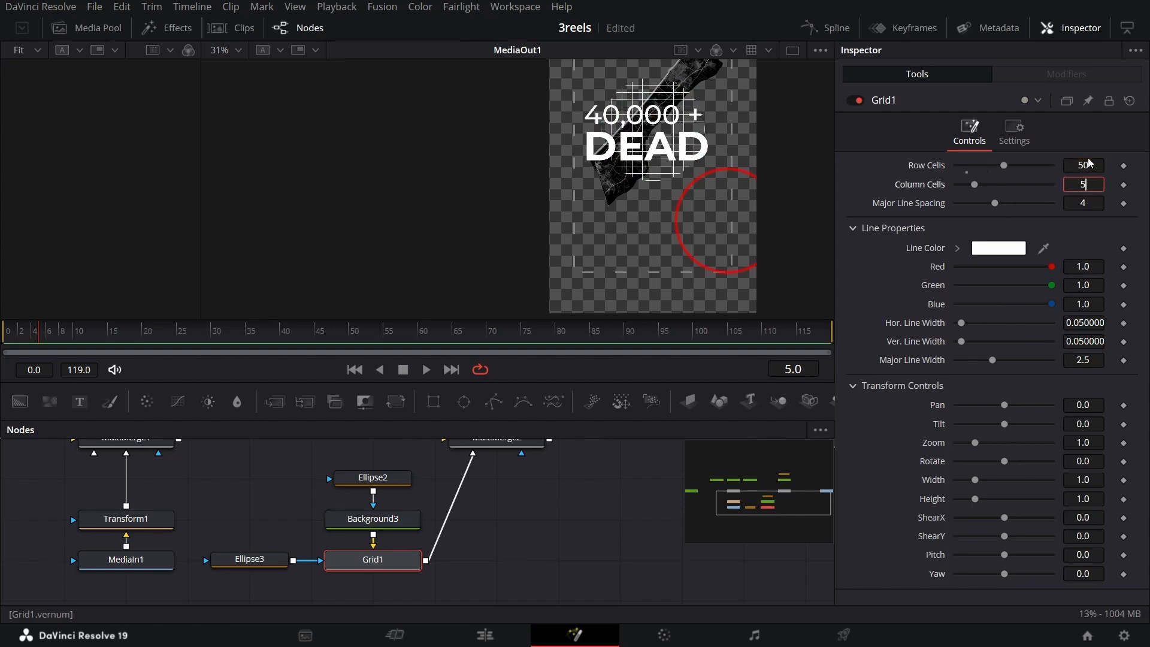
key(Tab)
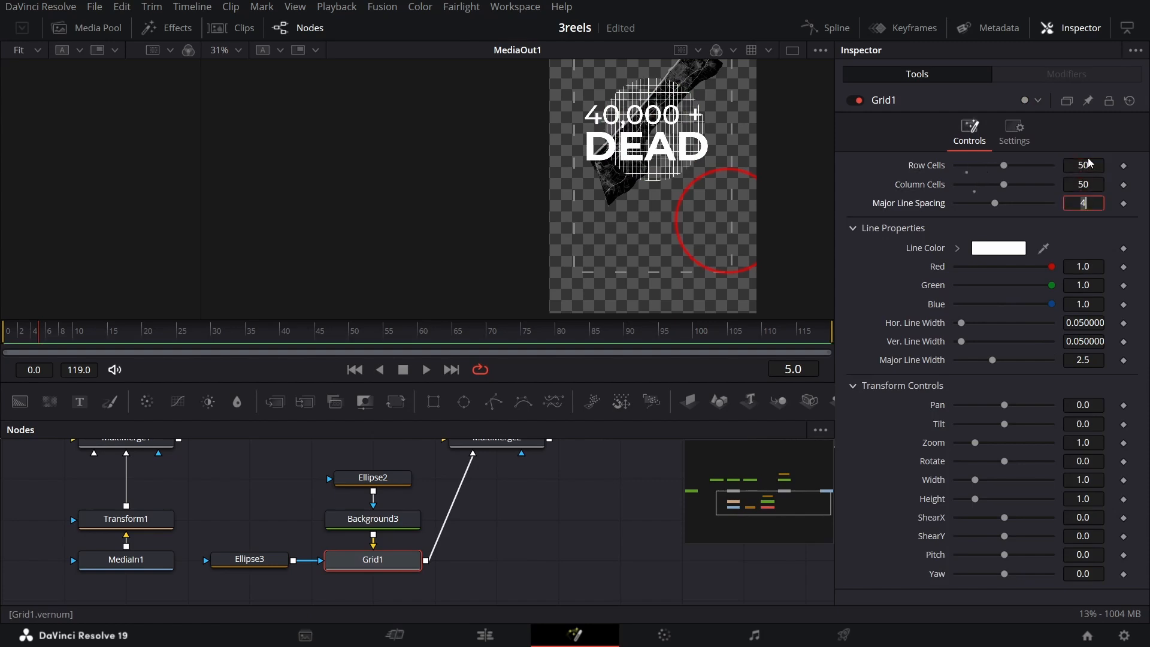
text(0)
key(Tab)
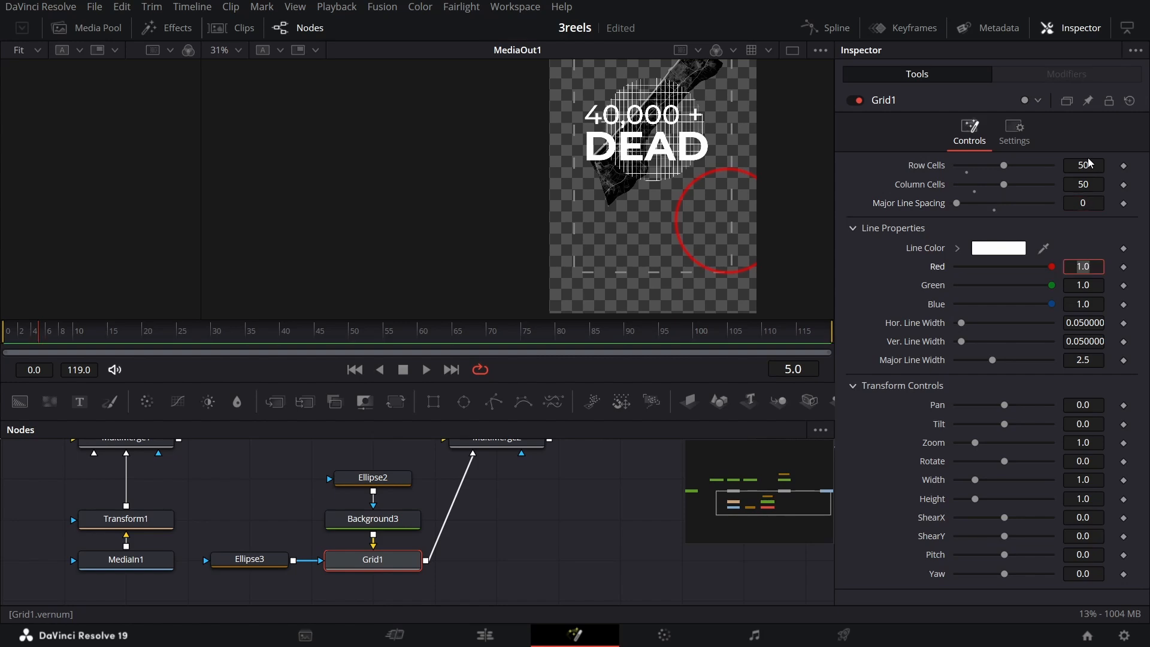
- Color Grid1's lines dark red with Red 0.5, Green 0.0 and Blue 0.0
text(0.5)
key(Tab)
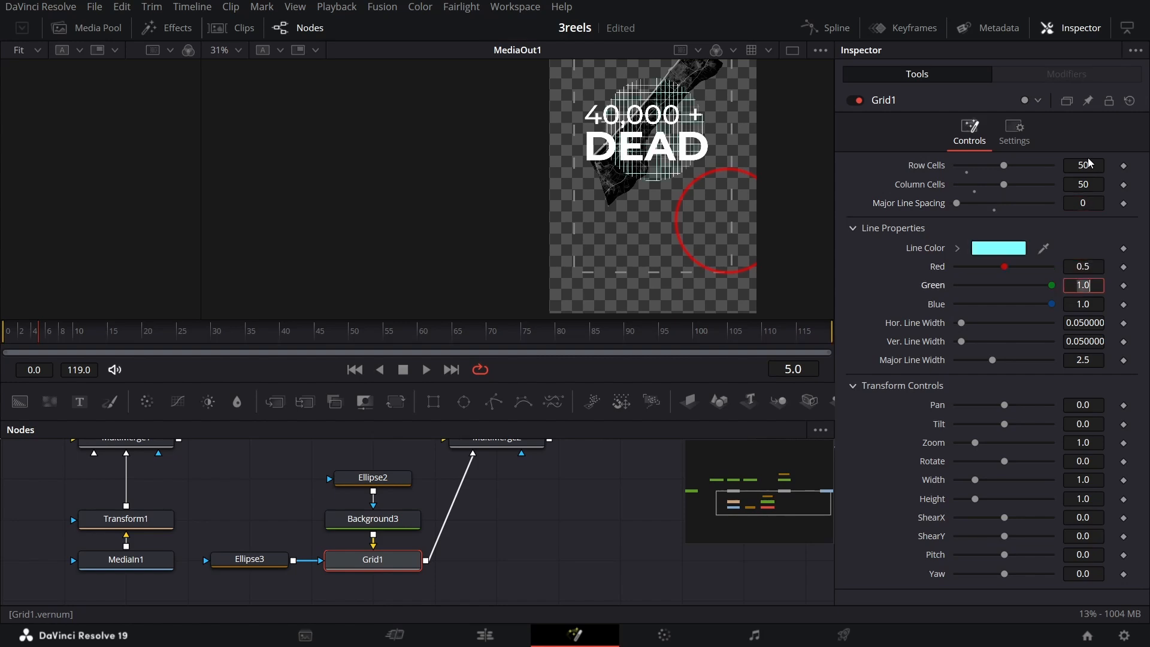
click(1052, 285)
drag(1052, 285, 955, 286)
drag(1052, 304, 889, 309)
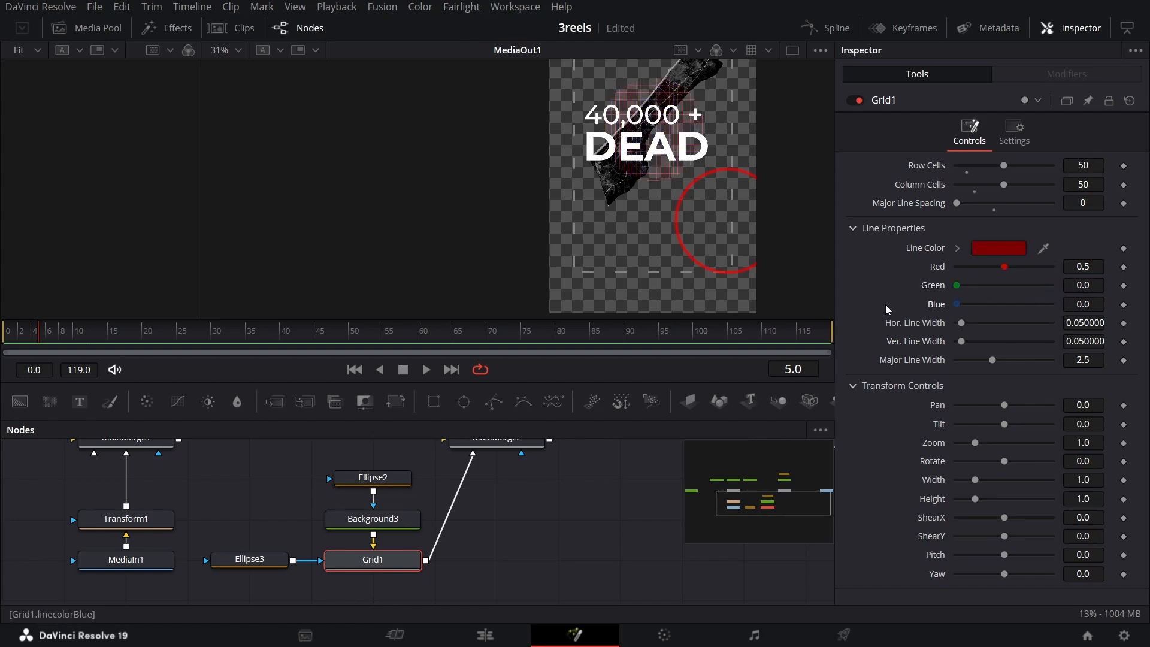
- Transform Grid1 with a Tilt of -0.044, a Zoom of 0.7 and a Rotate of 40
double_click(1078, 424)
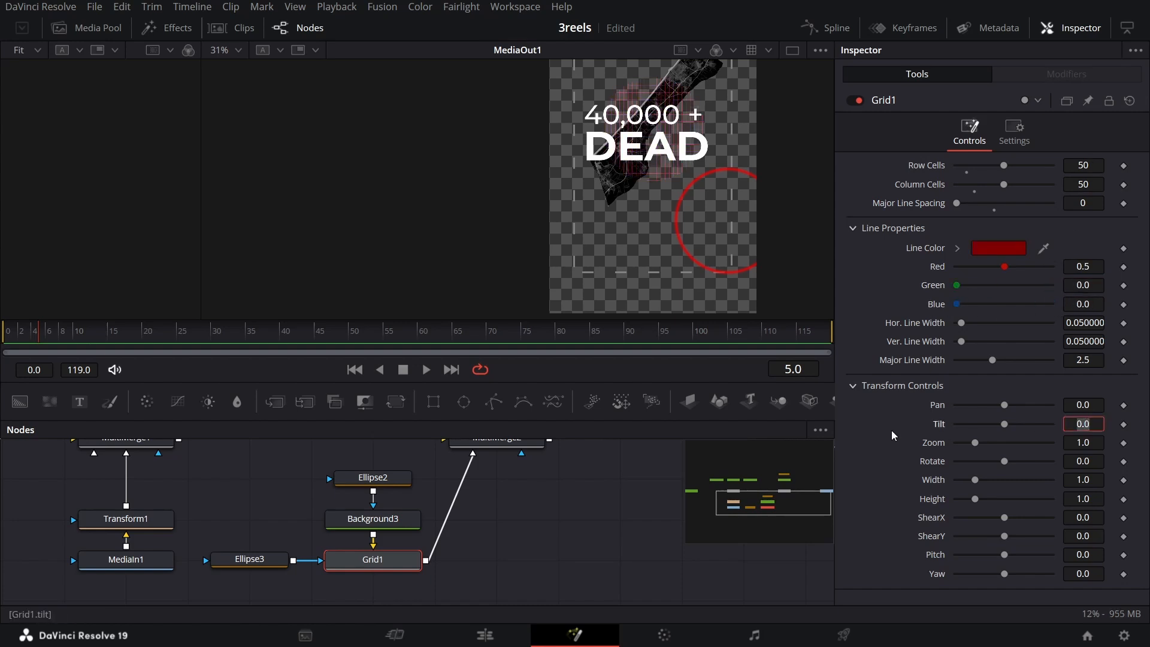
text(-0.044)
key(Tab)
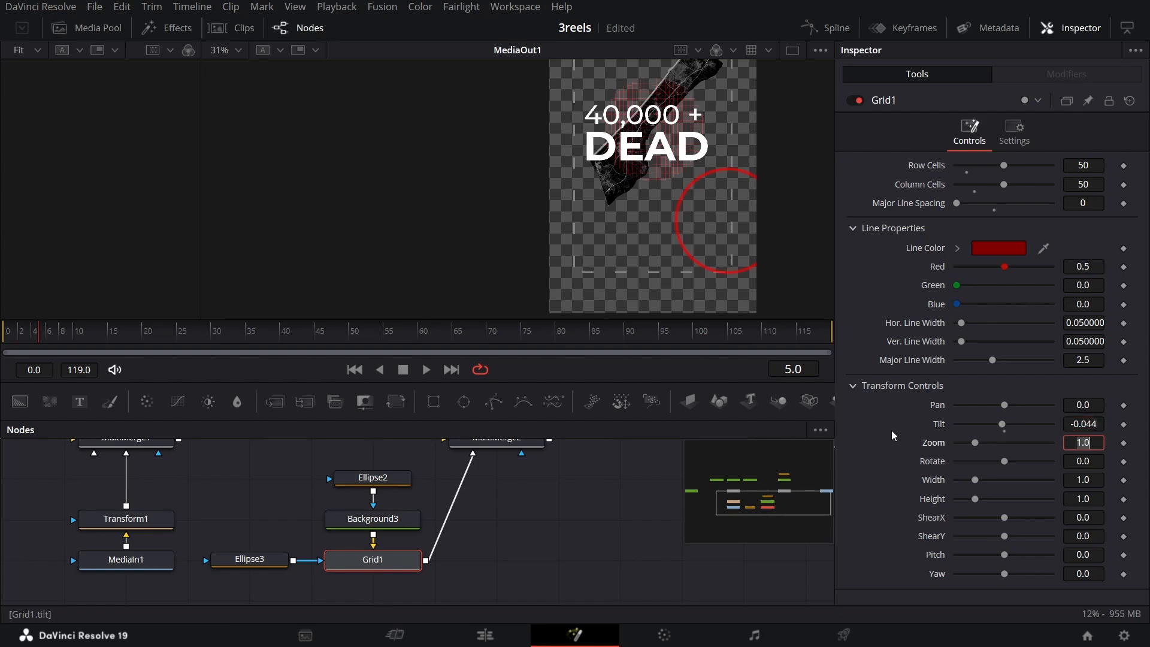
text(0.7)
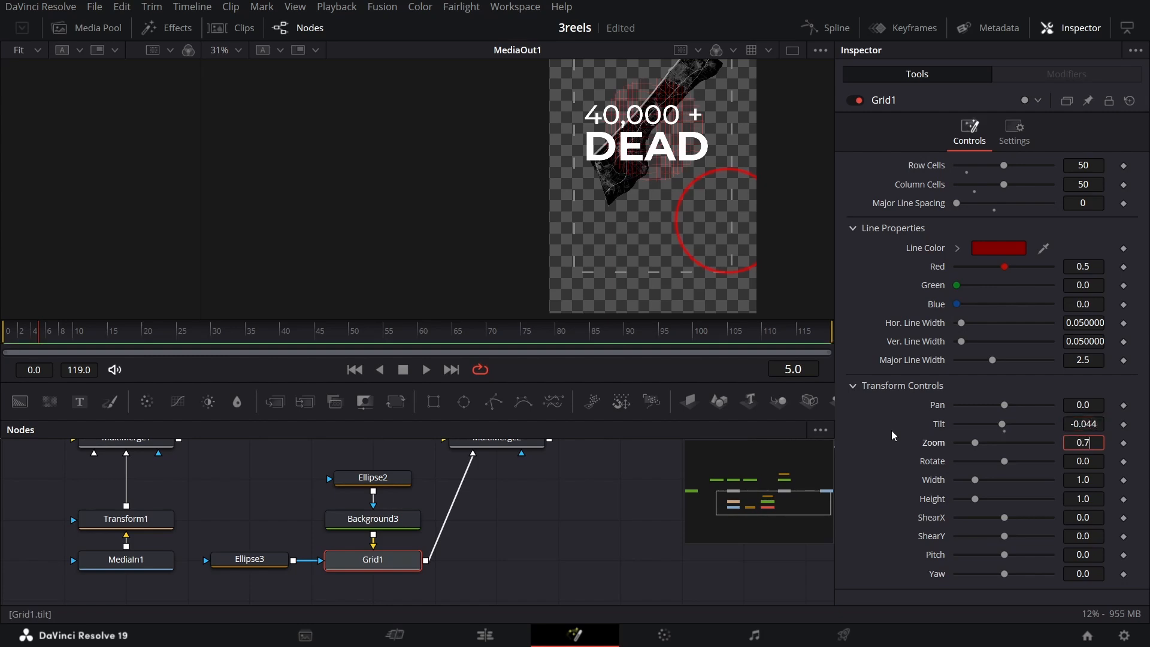
key(Tab)
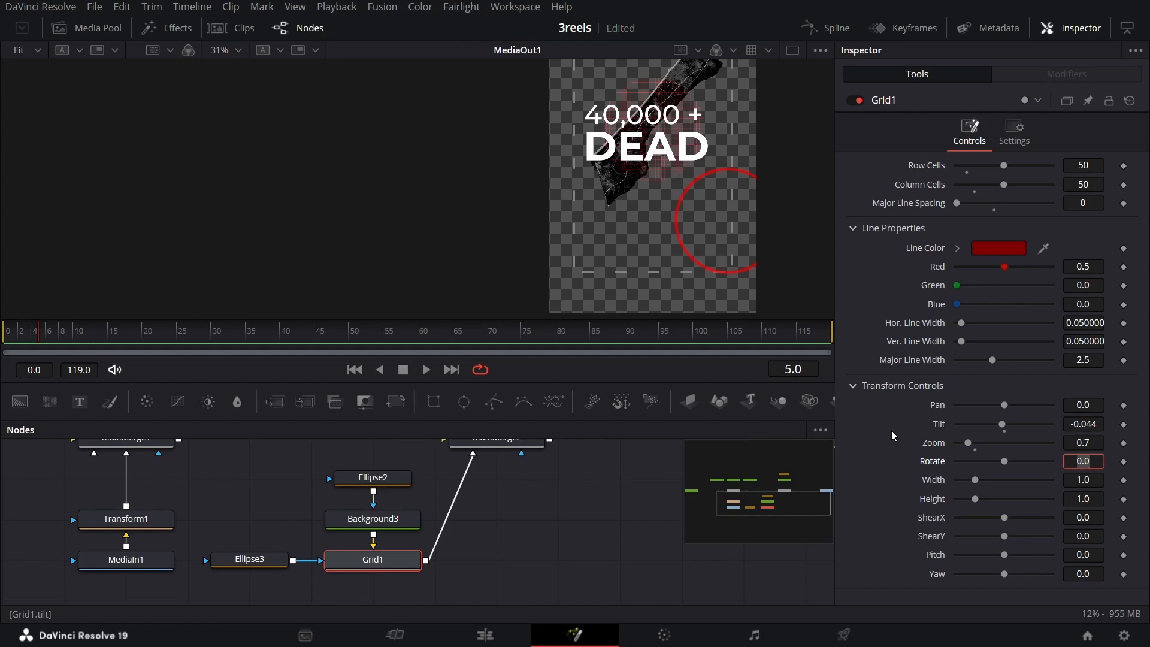
text(4)
- Copy the Background2 layer's center to the Grid1 layer in MultiMerge2, at X 0.861271 and Y 0.251628
scroll(513, 533, up, 2)
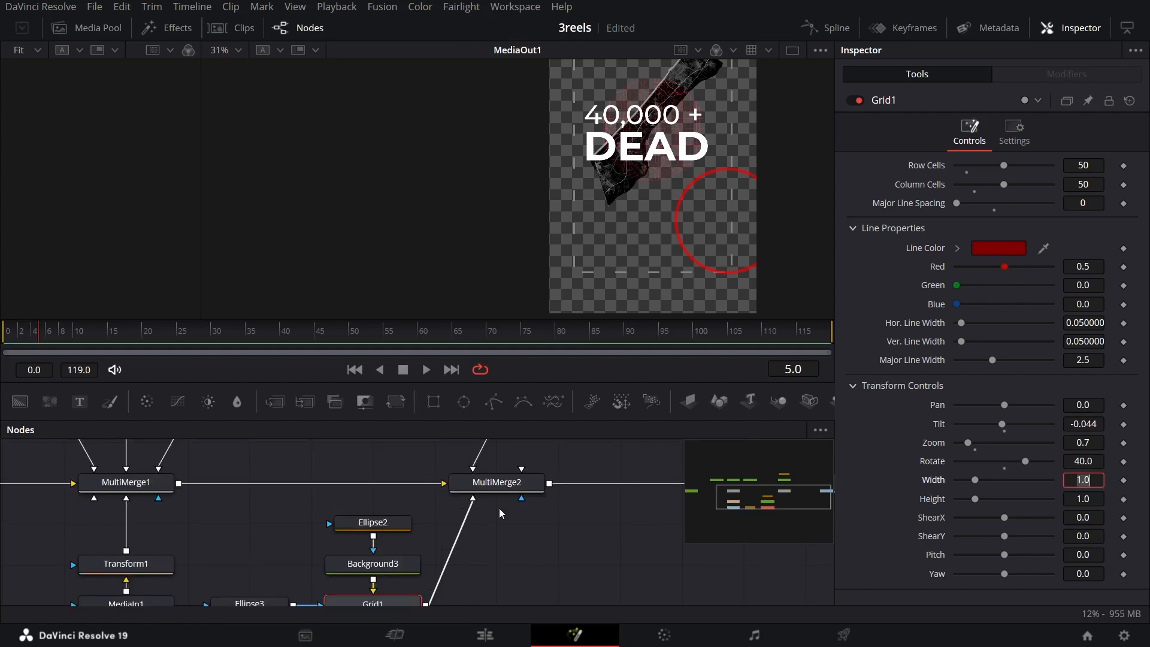
click(500, 493)
click(891, 186)
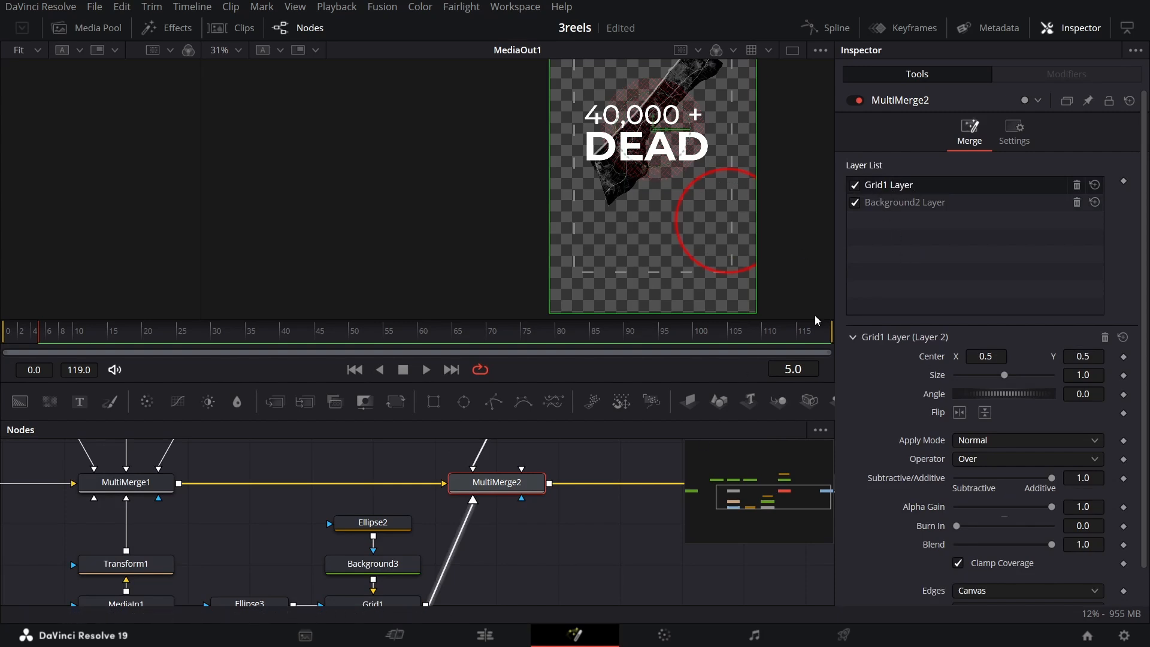
click(918, 206)
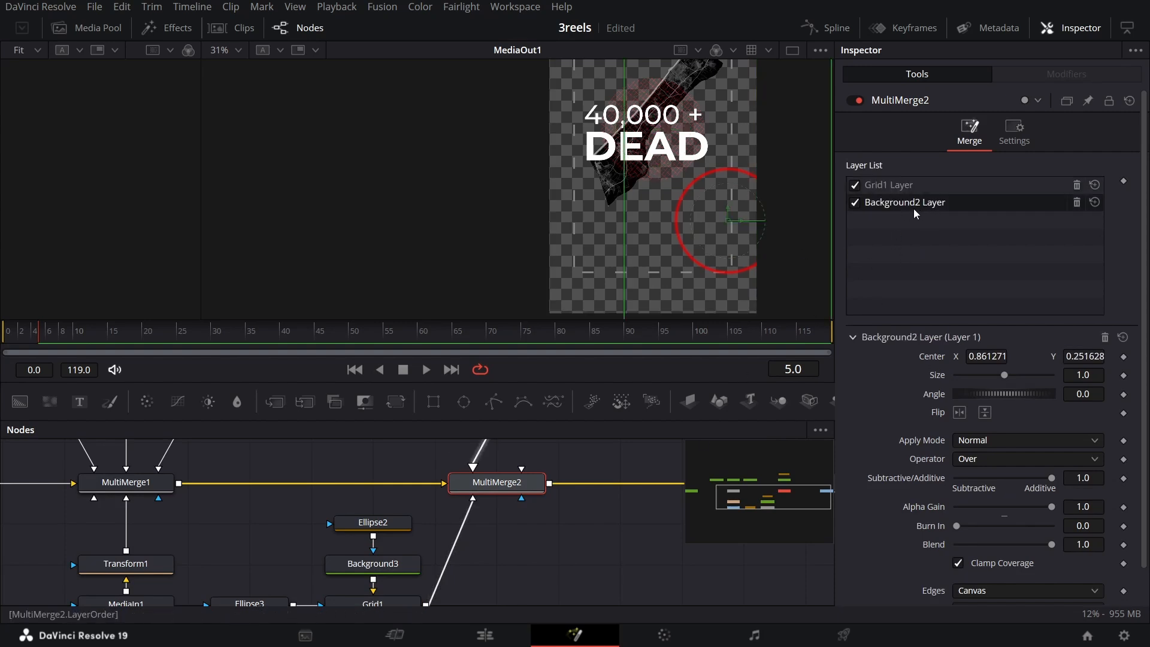
click(996, 357)
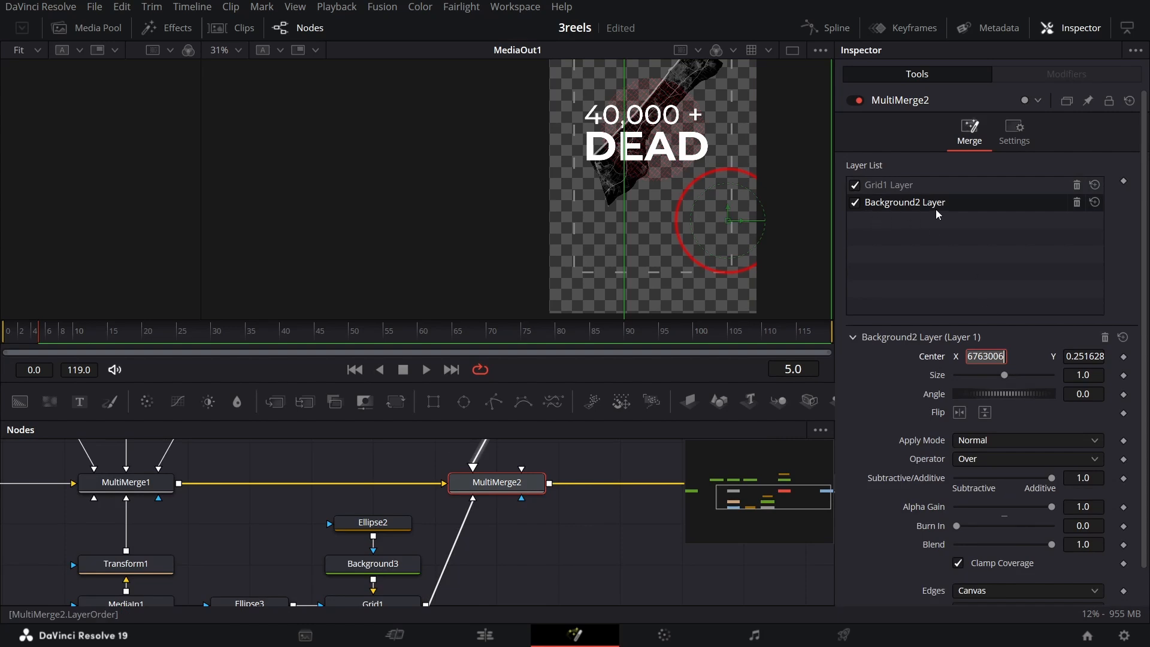
click(907, 187)
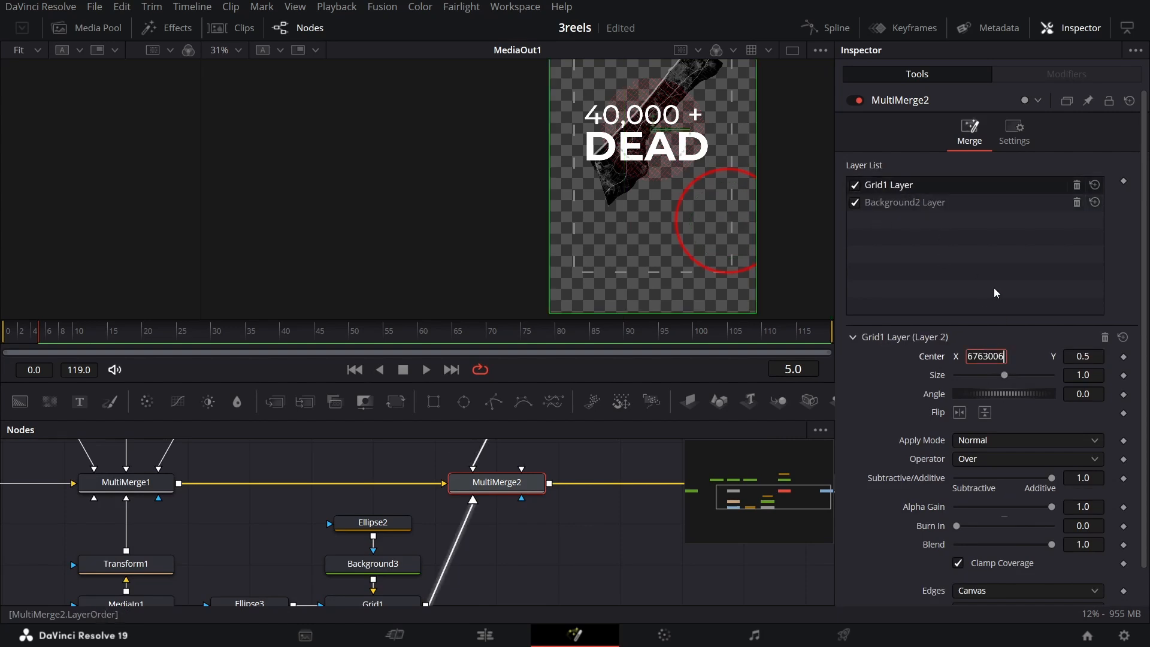
click(923, 202)
click(1083, 357)
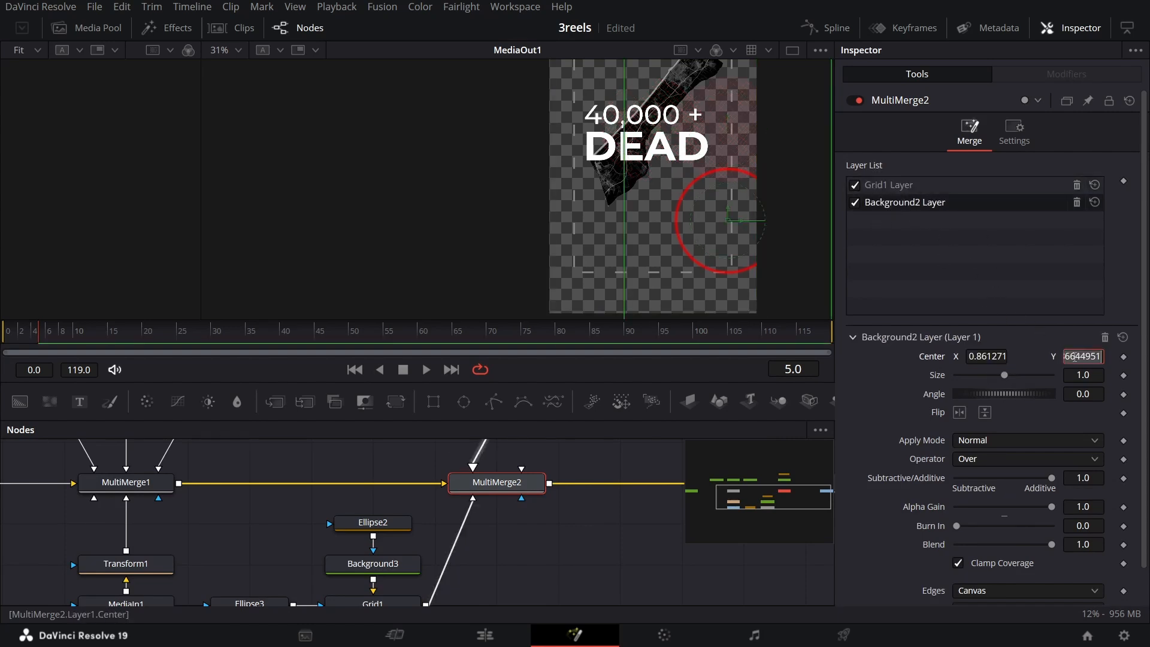
click(908, 185)
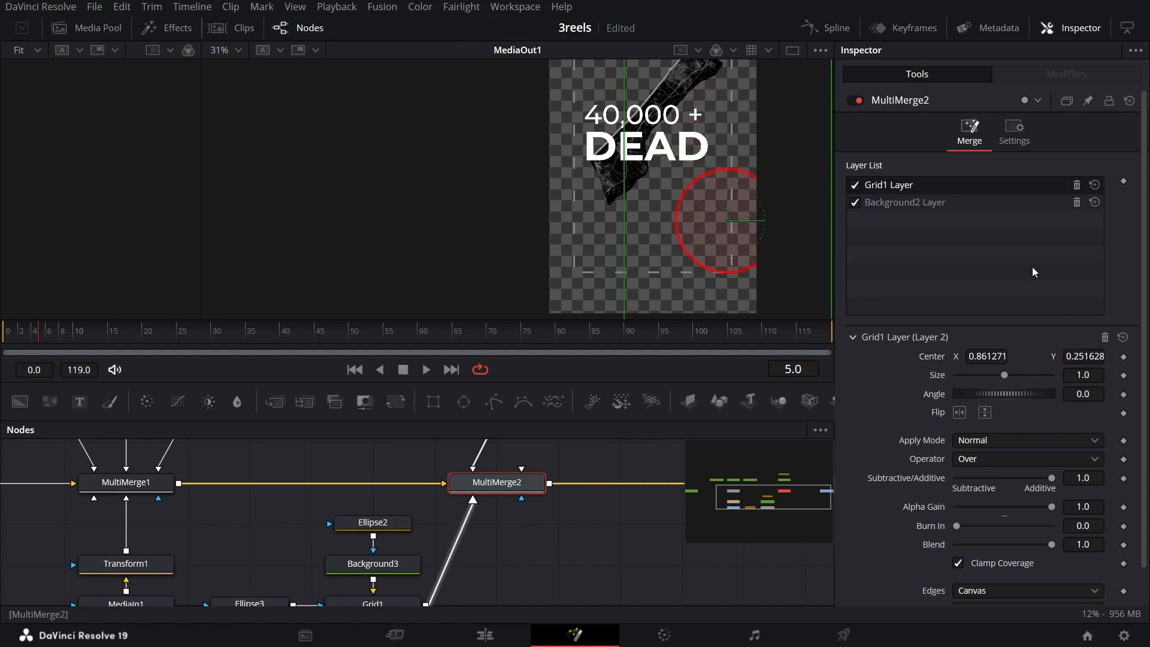
- Reduce the Grid1 layer's size in MultiMerge2 to 0.975 and check its fit inside the red circle outline
scroll(728, 222, up, 2)
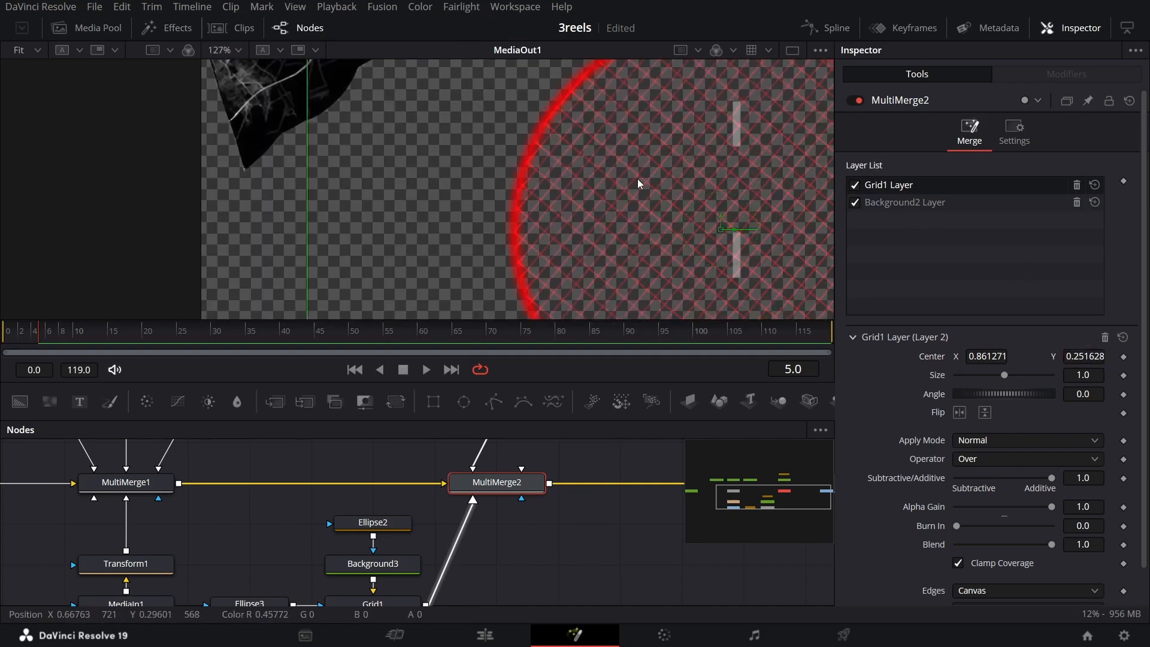
scroll(754, 209, down, 1)
scroll(722, 197, up, 4)
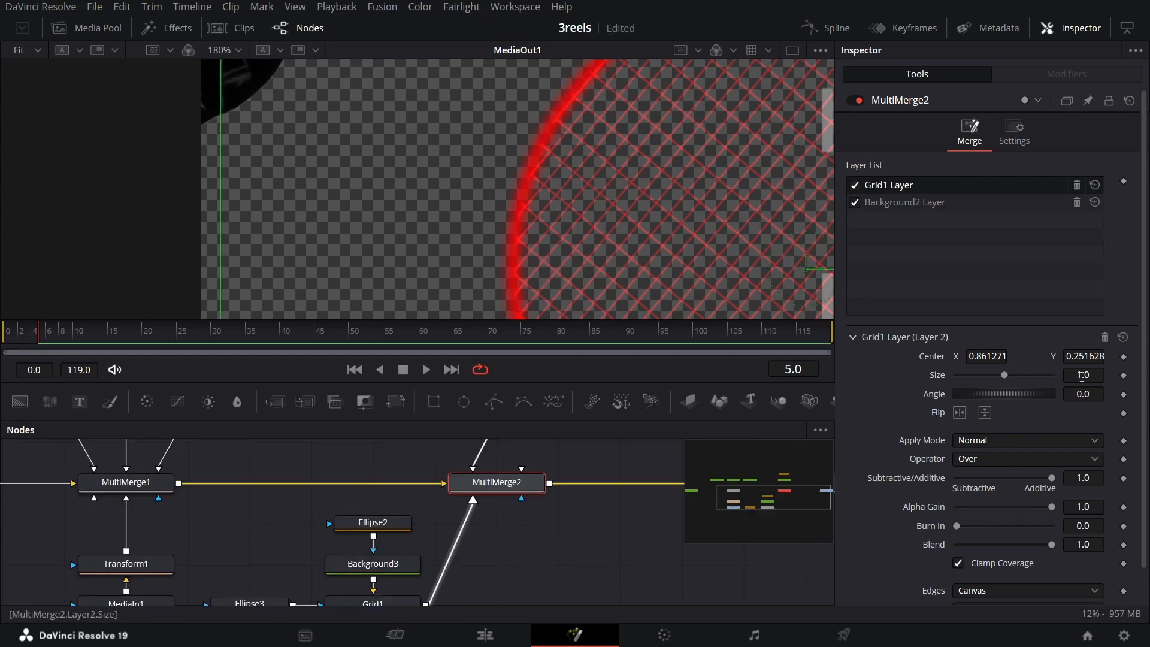
drag(1083, 375, 1075, 375)
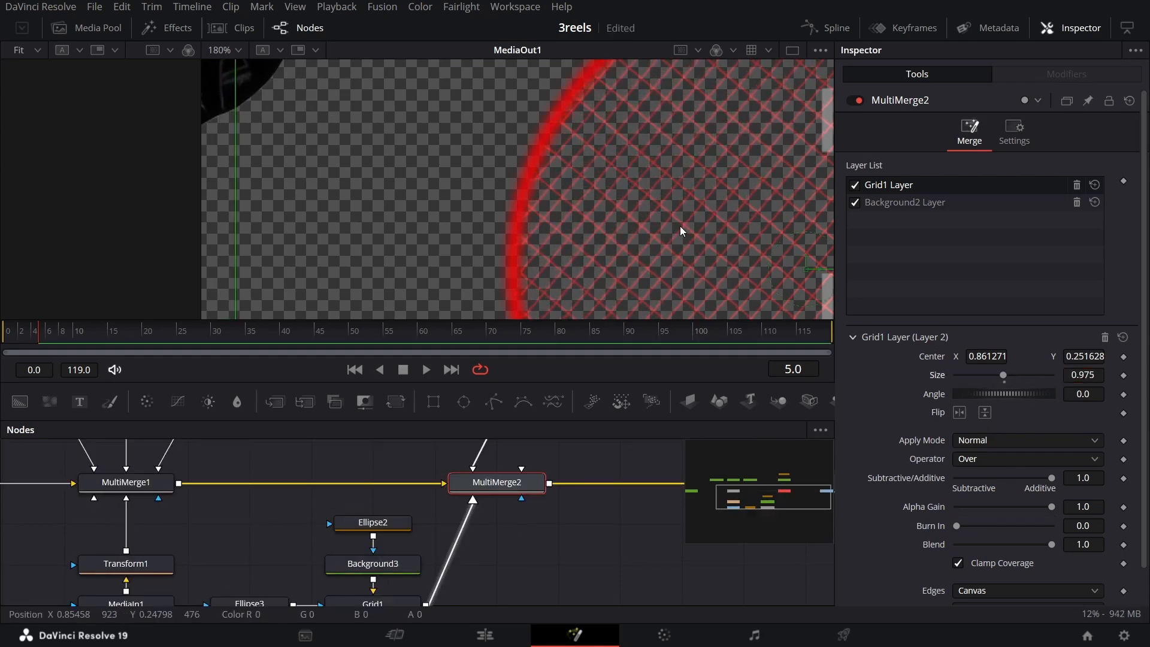
scroll(682, 216, up, 5)
scroll(693, 206, down, 5)
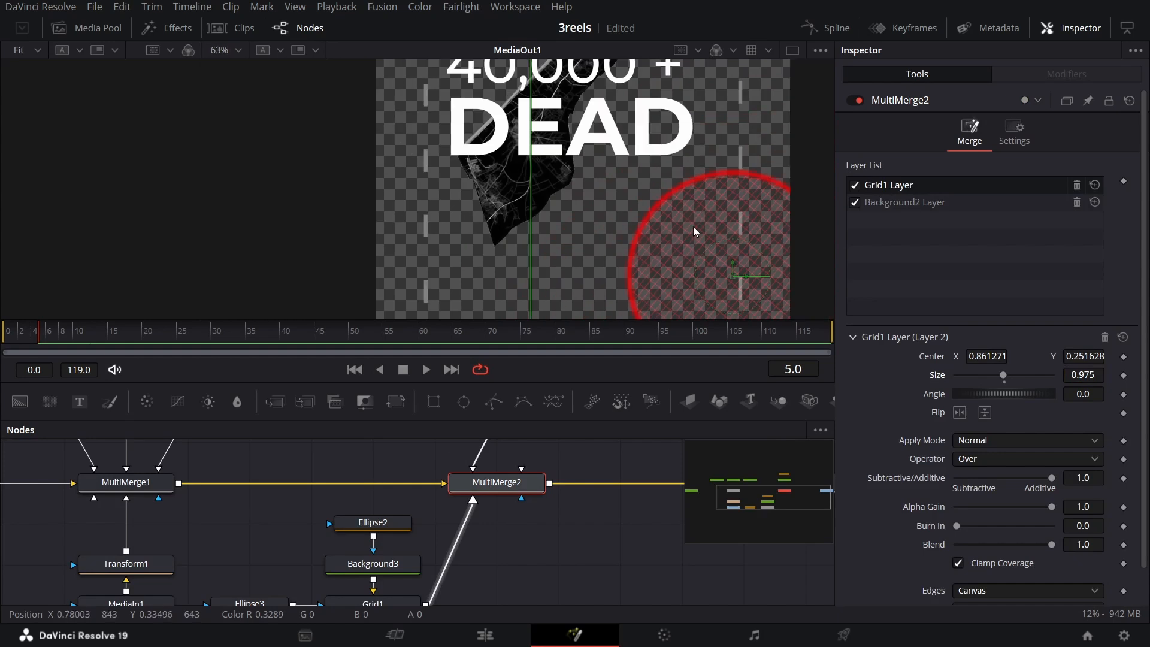
scroll(693, 226, up, 15)
scroll(616, 188, down, 20)
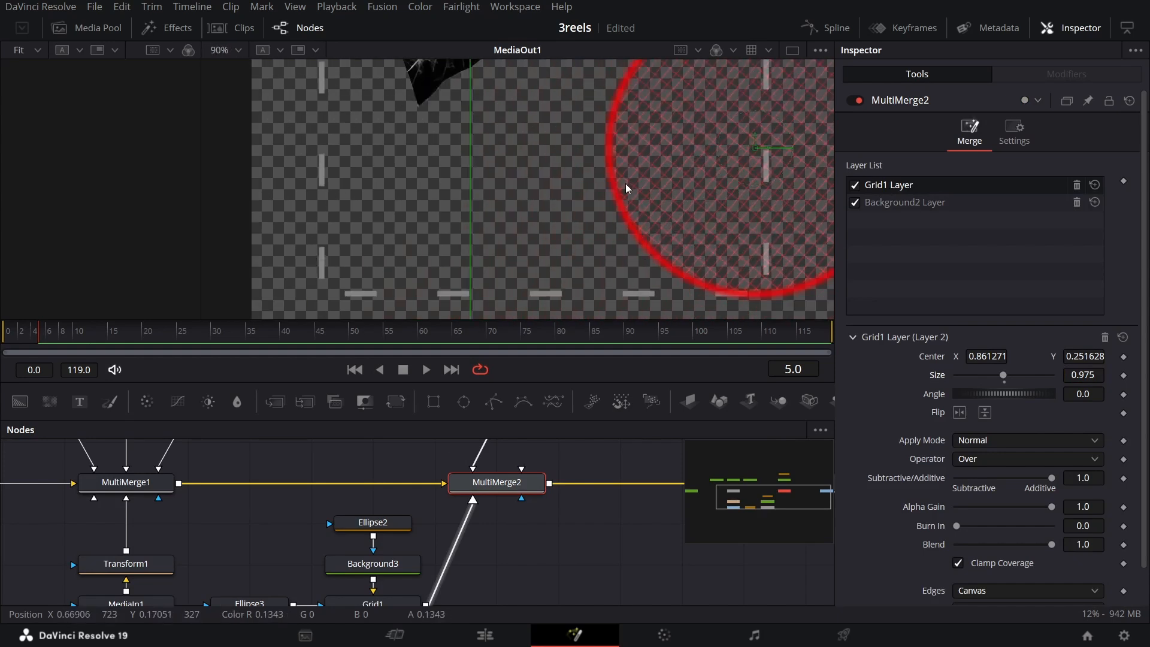
scroll(634, 203, down, 5)
- Add an Ellipse and a Background node to the right of Grid1, set the Background's red to 1.0, and connect the Ellipse as its mask
drag(464, 402, 567, 568)
scroll(581, 545, down, 3)
drag(555, 475, 551, 516)
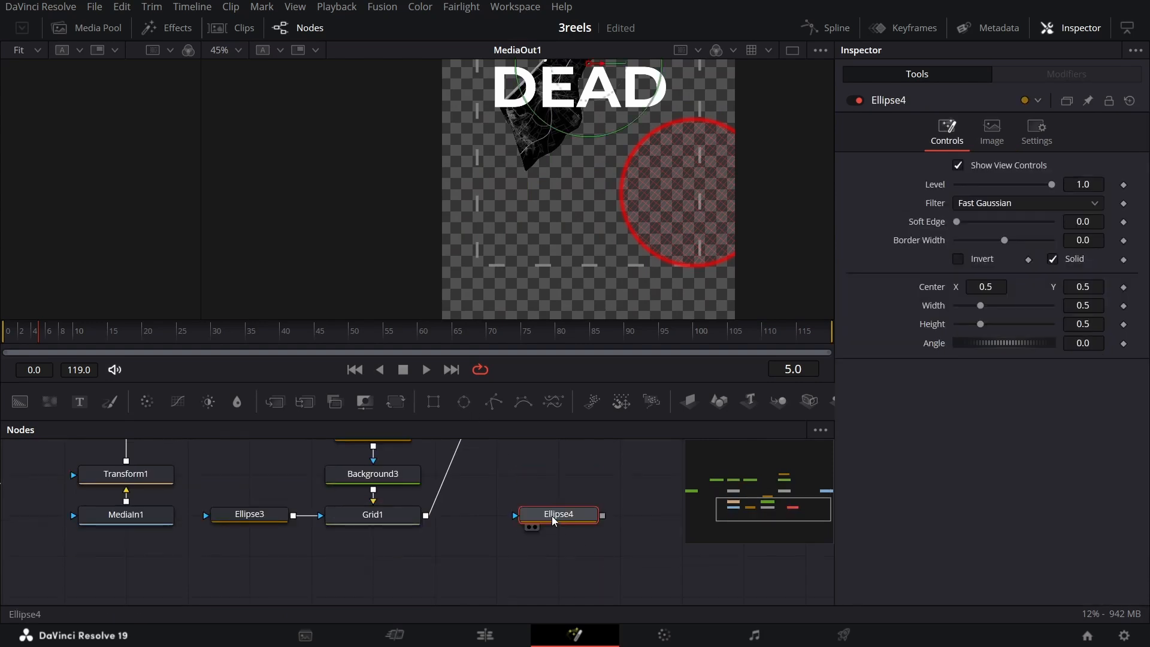
drag(49, 402, 557, 476)
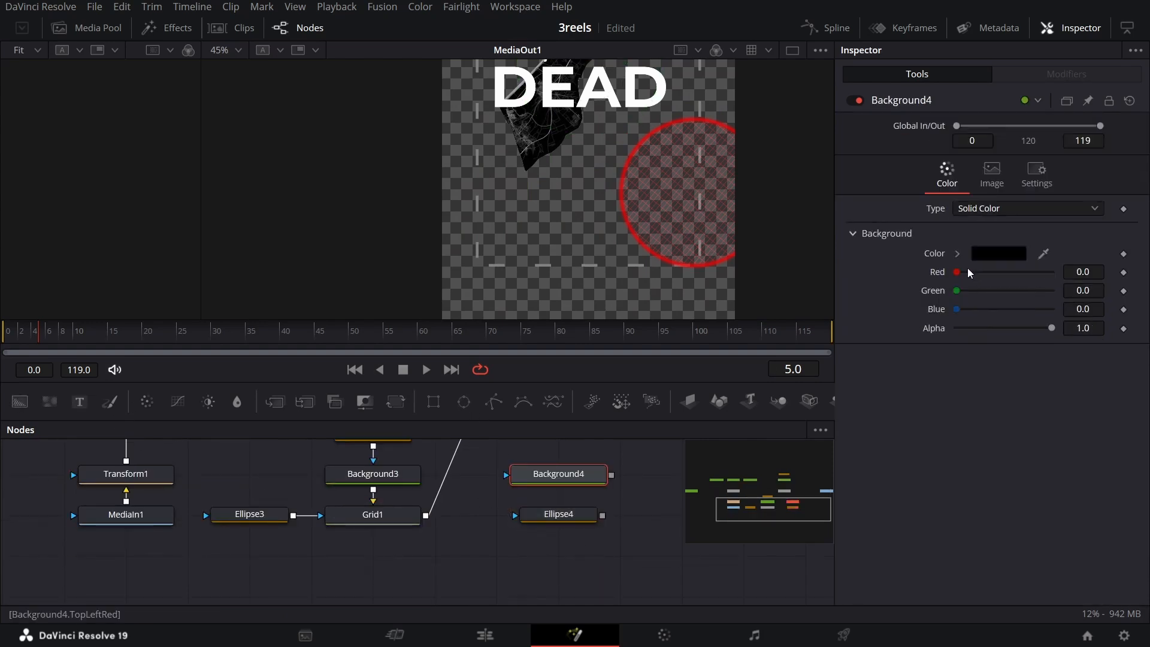
drag(958, 273, 1122, 291)
drag(600, 514, 584, 469)
- Add a Duplicate node after Background4 and place it directly above that node
scroll(624, 511, up, 3)
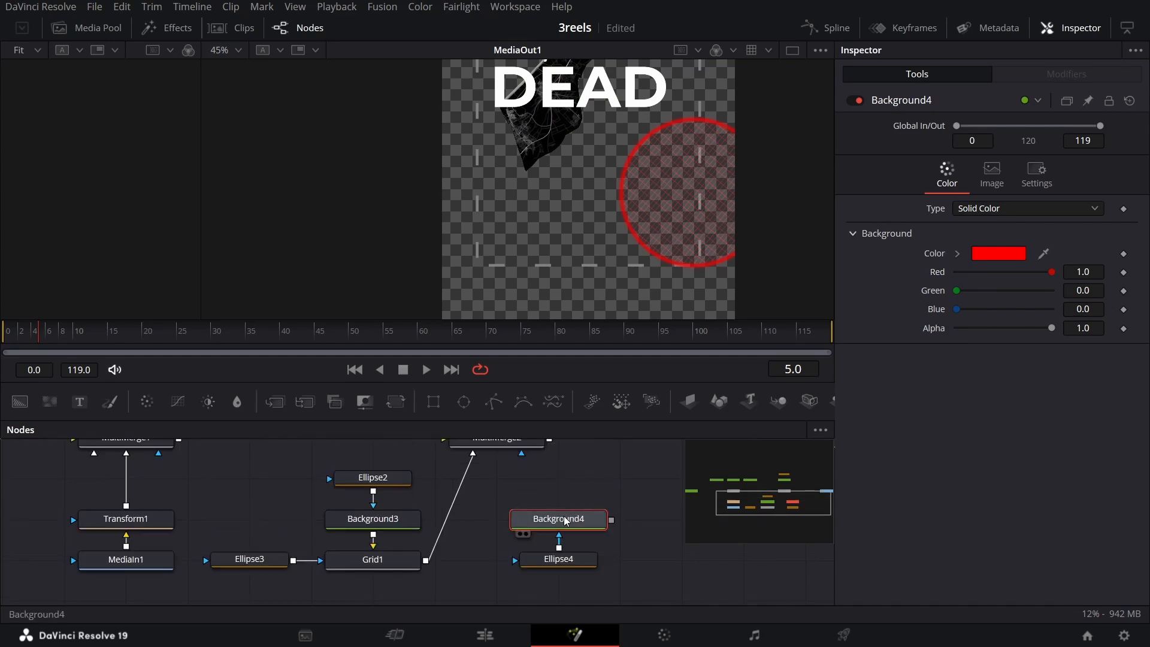
key(shift+space)
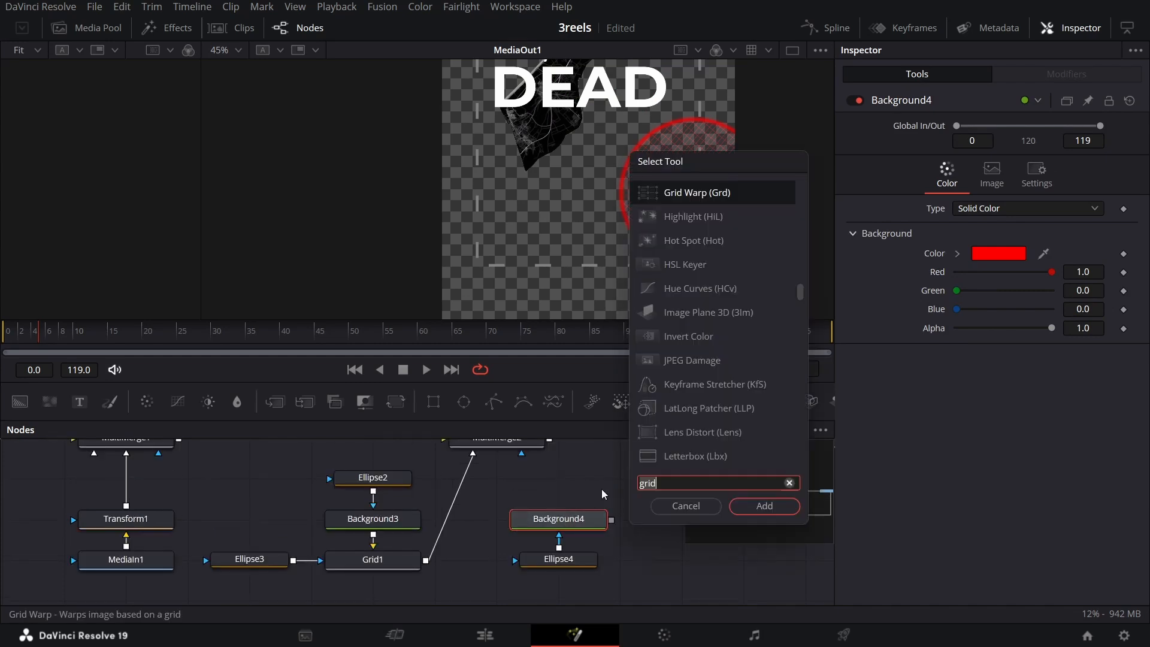
text(Dup)
key(Escape)
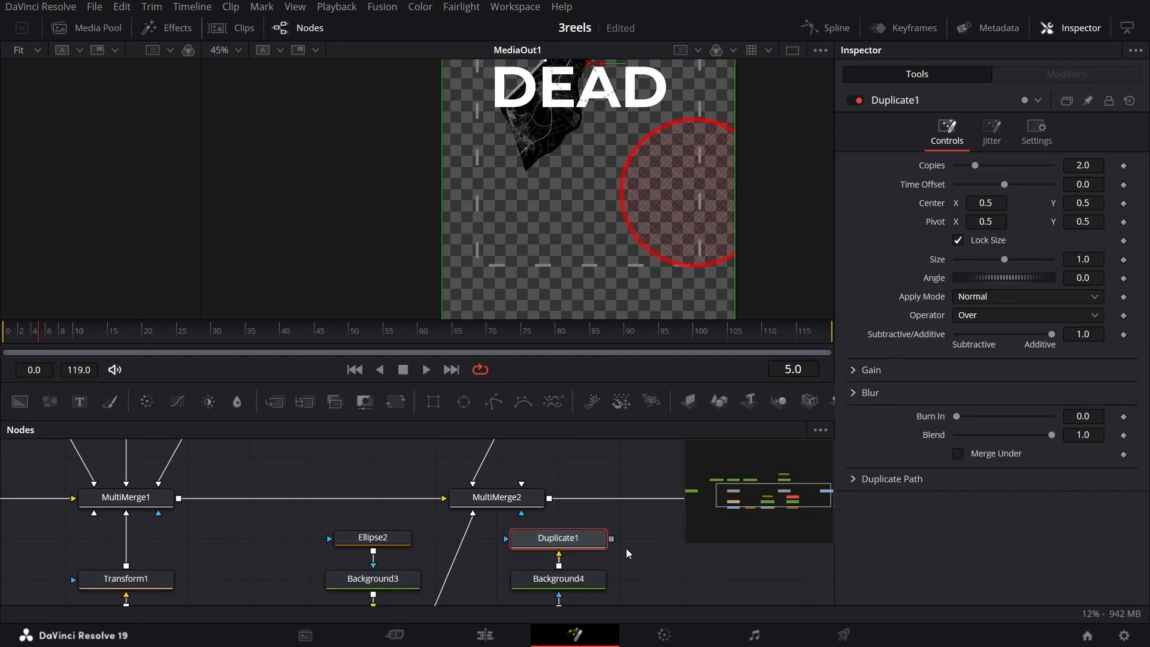
- Set the Soft Edge of Ellipse4 to 0.02
scroll(649, 542, down, 3)
click(566, 580)
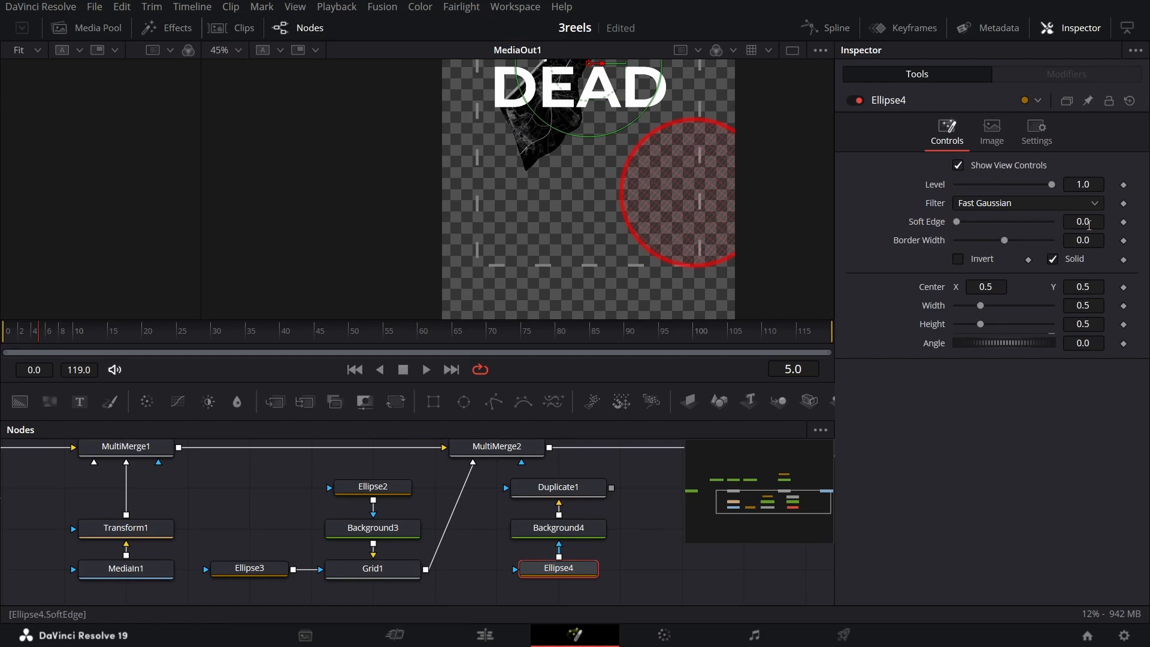
click(1089, 223)
text(2)
key(Tab)
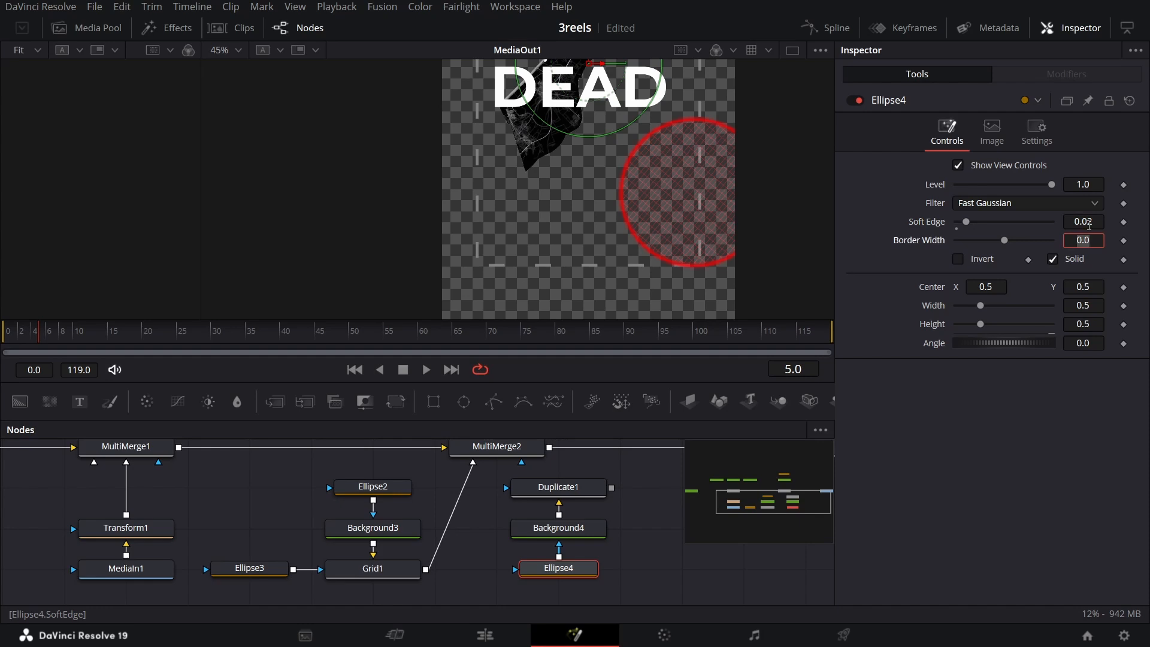
- Set Ellipse4's Border Width to 0.01 and turn off its Solid option
text(0.01)
key(Tab)
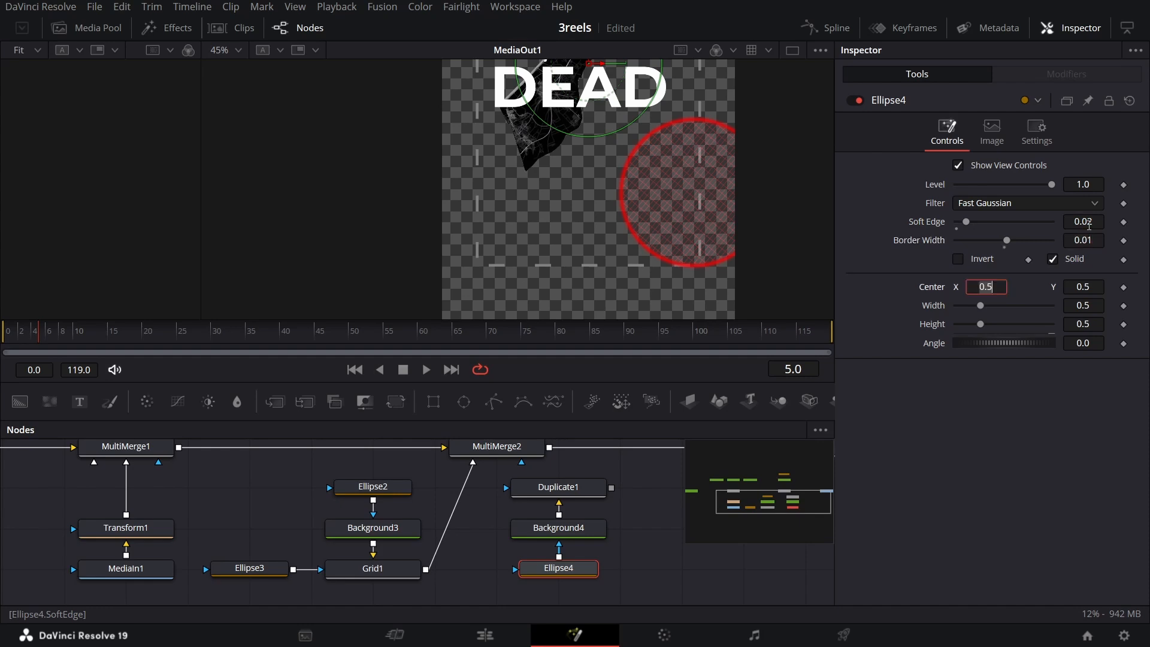
click(1058, 261)
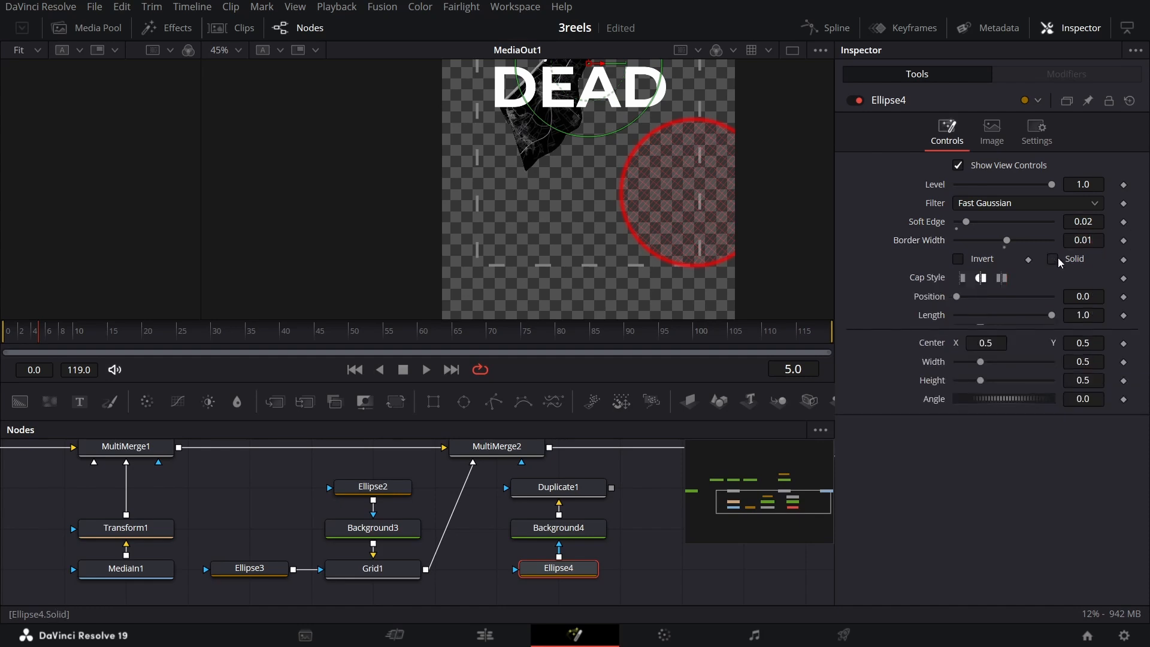
- Set Duplicate1 to 4 copies with a size of 0.7 and connect its output to MultiMerge2
click(572, 490)
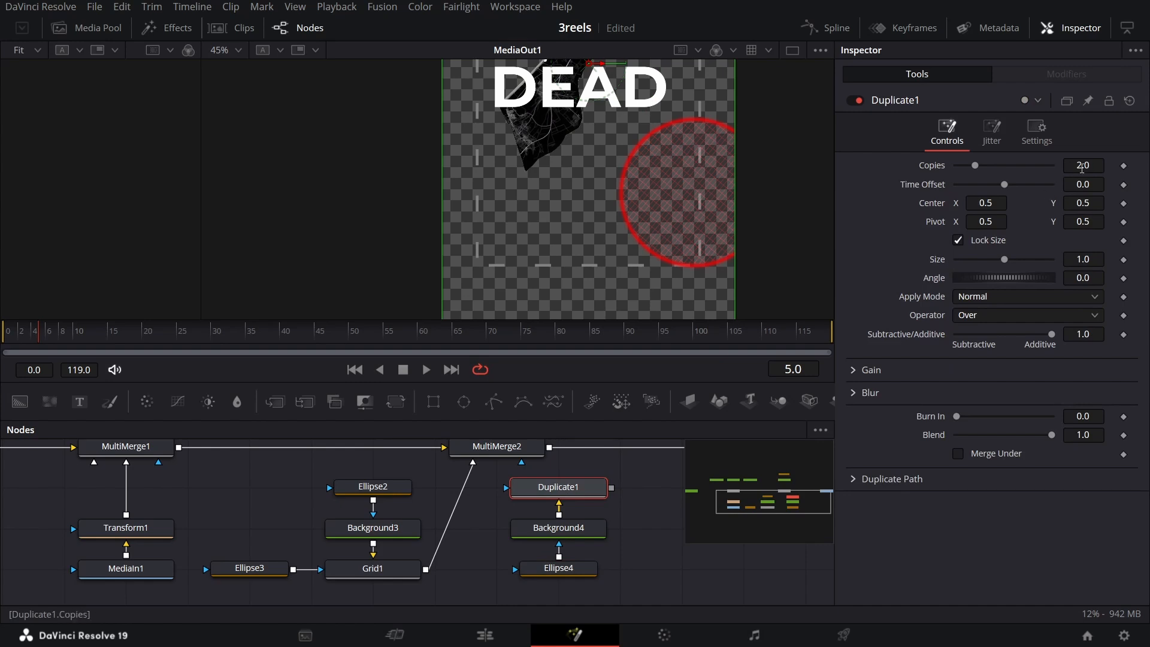
click(1083, 166)
text(4)
key(Tab)
click(1097, 258)
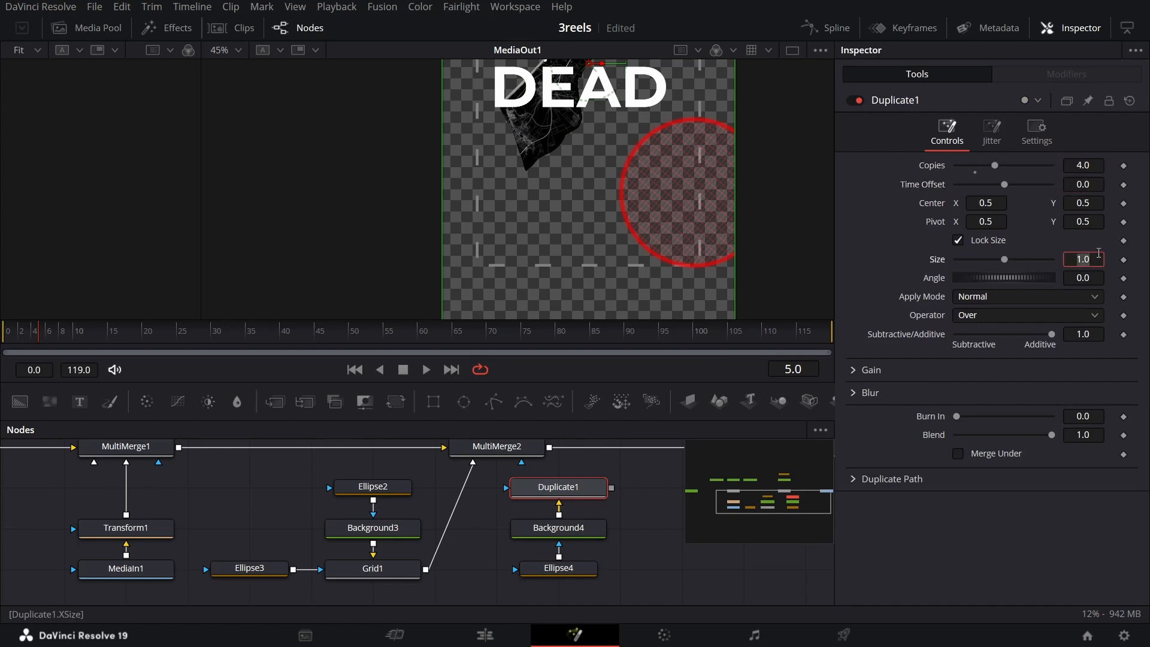
text(0.7)
key(Return)
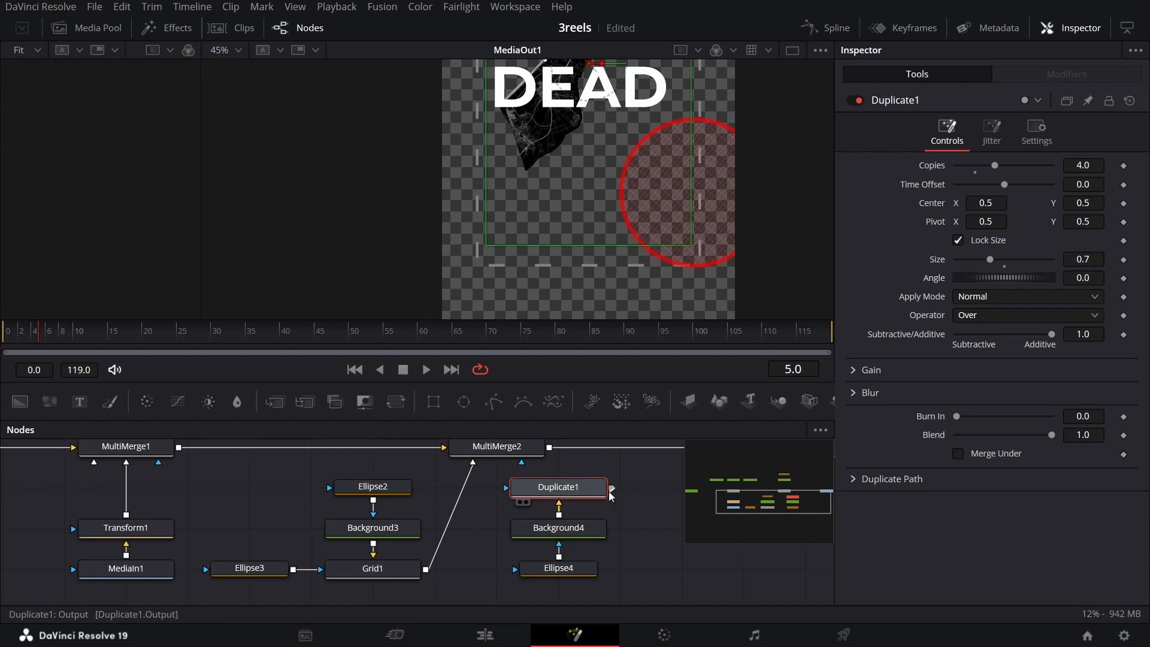
drag(612, 488, 497, 451)
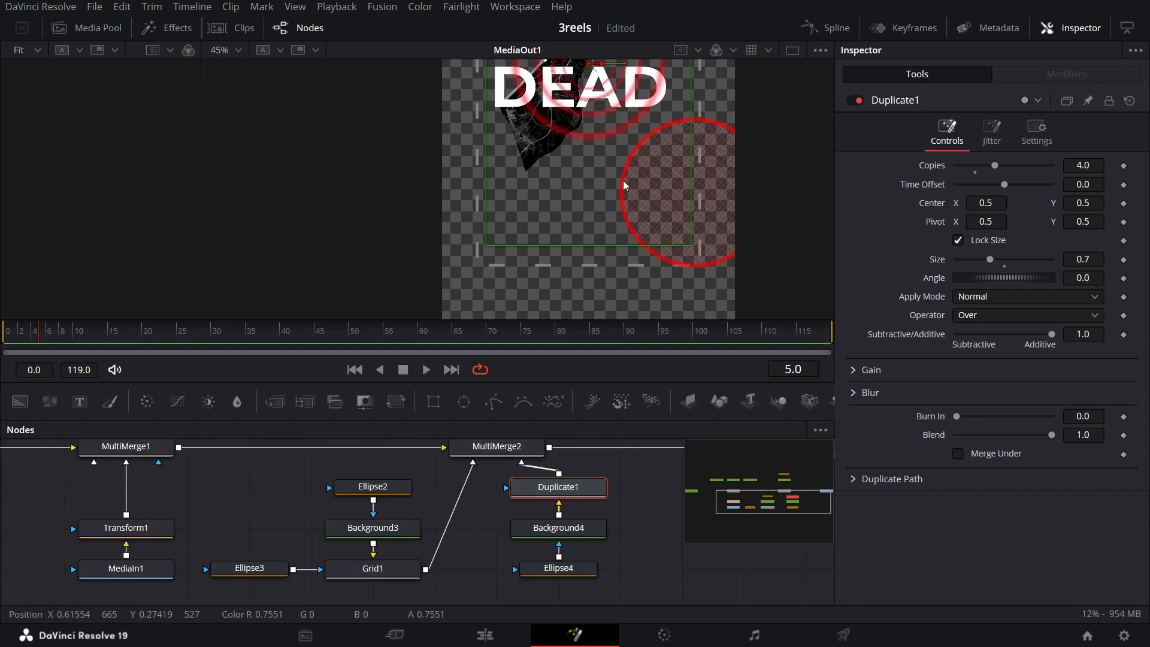
- In MultiMerge2, match the Duplicate1 layer's Center to the Grid1 layer, X 0.861271 and Y 0.251628
scroll(623, 184, up, 1)
click(520, 450)
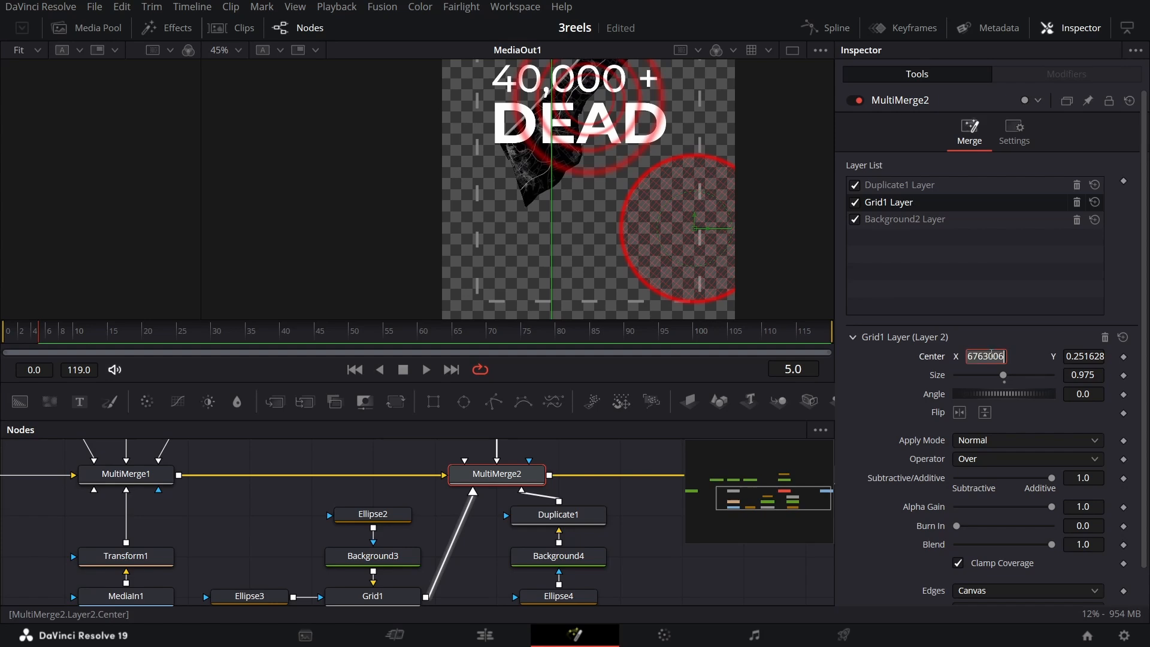
click(923, 187)
double_click(992, 356)
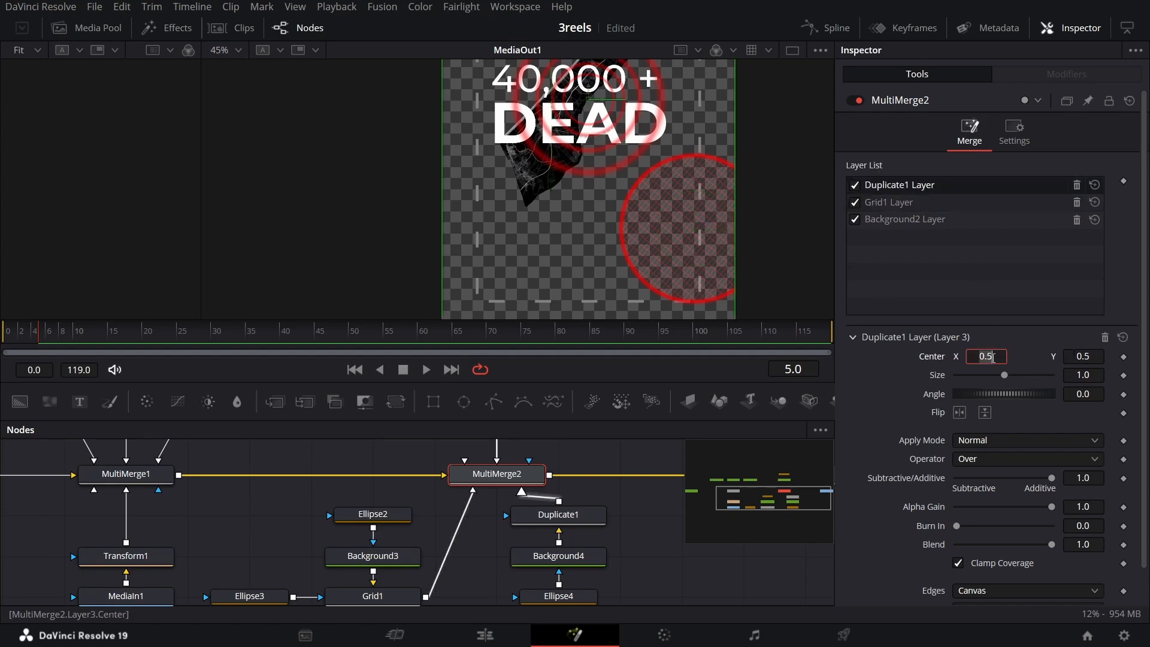
text(0.861271)
key(Return)
click(920, 206)
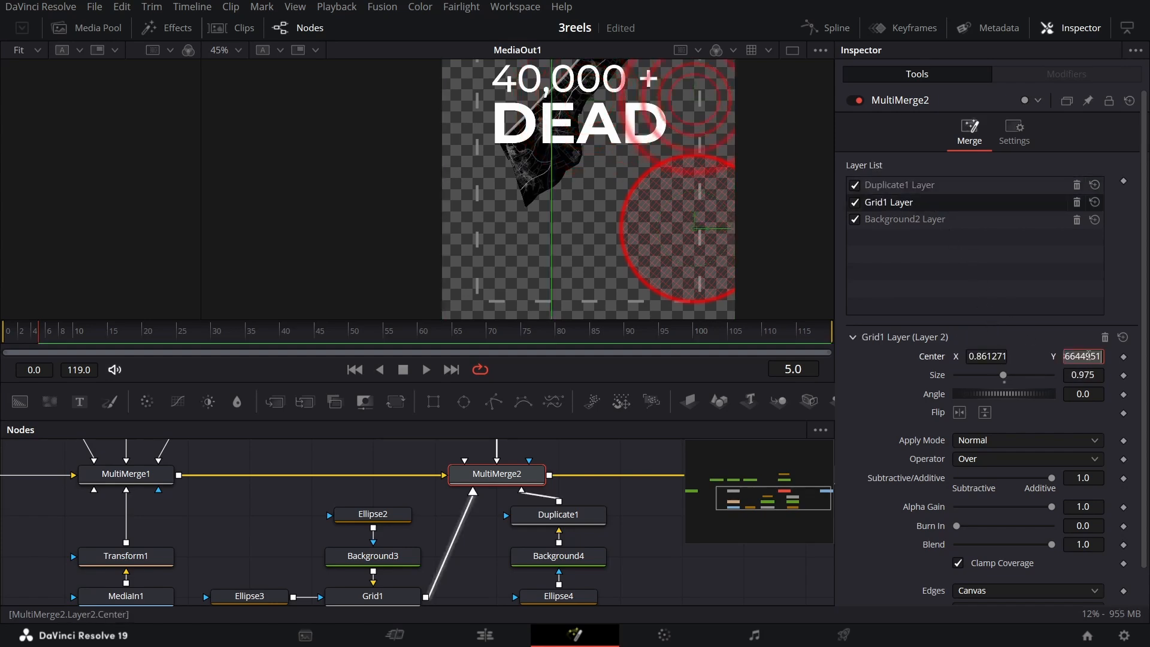
click(910, 189)
double_click(1082, 356)
text(0.251628)
key(Return)
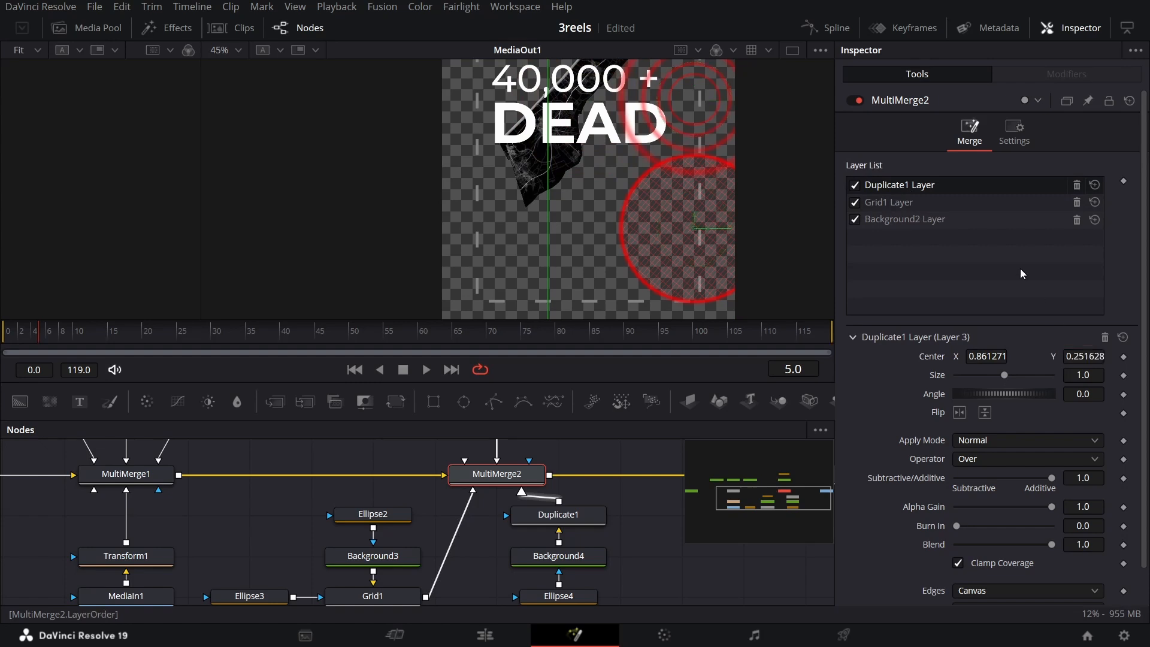
scroll(675, 237, up, 3)
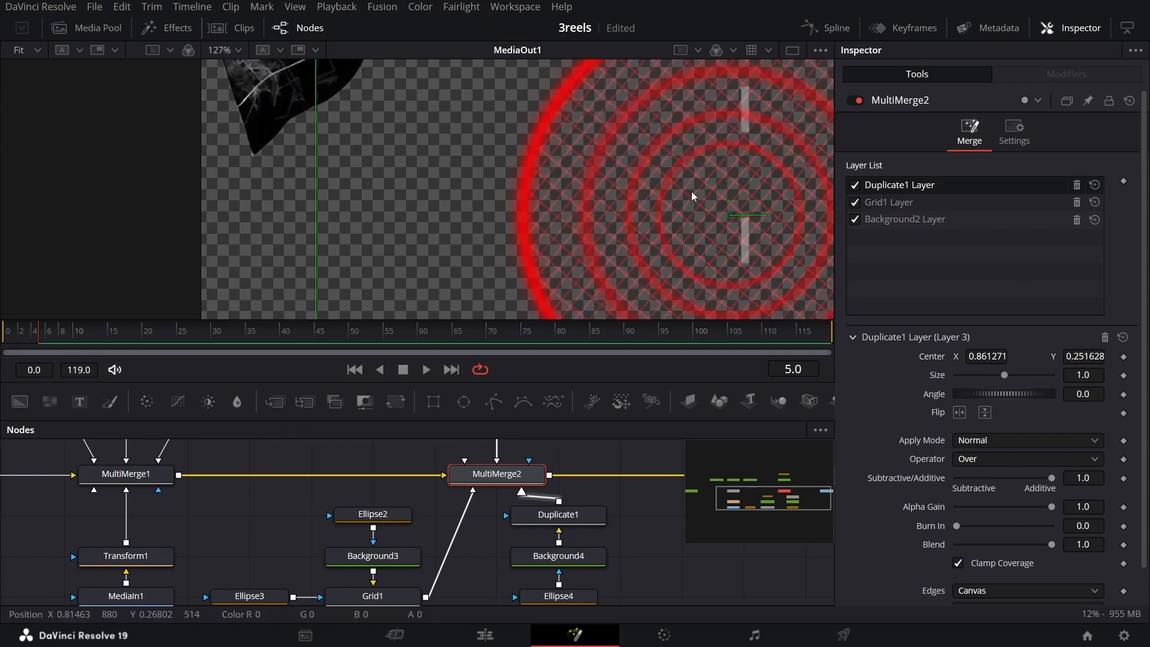
scroll(691, 193, down, 4)
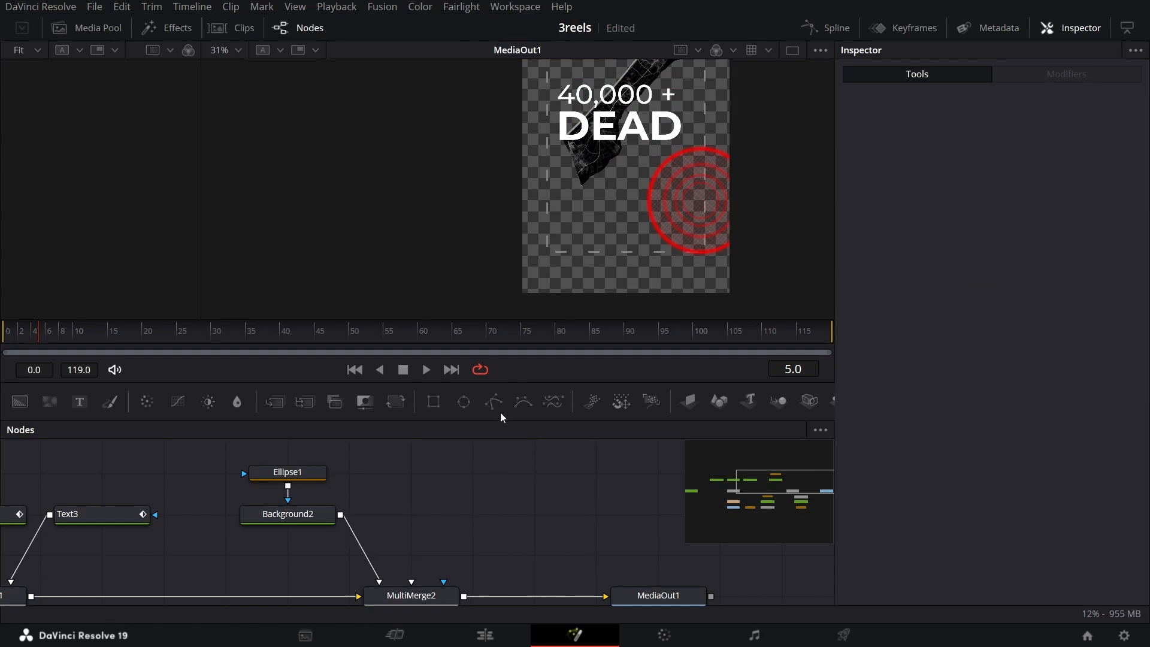
- Above MultiMerge2, add a Polygon, a Background and a Transform node in a vertical chain, with the Polygon masking the Background
drag(497, 406, 466, 474)
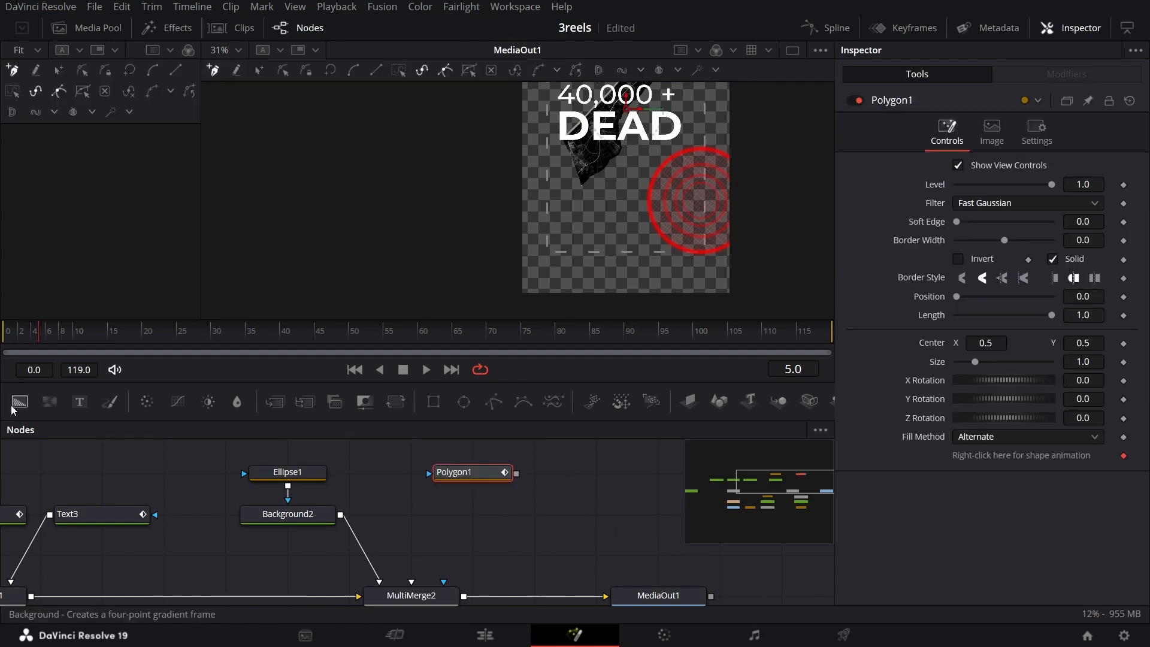
drag(12, 409, 480, 514)
click(397, 403)
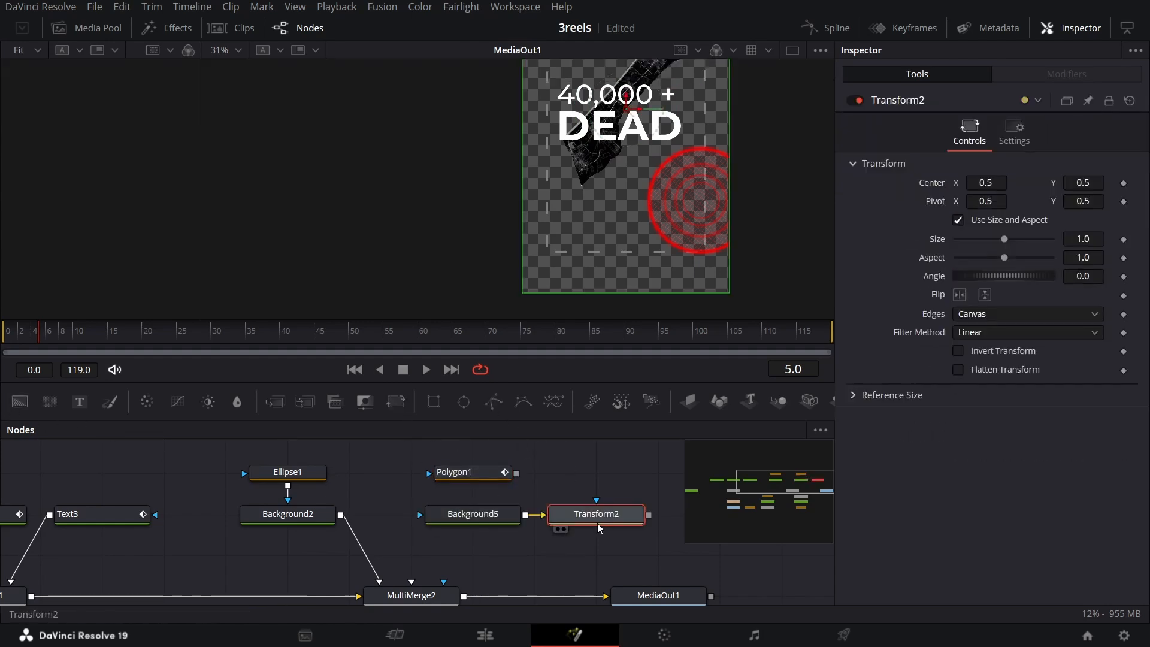
drag(598, 523, 475, 563)
drag(517, 474, 486, 521)
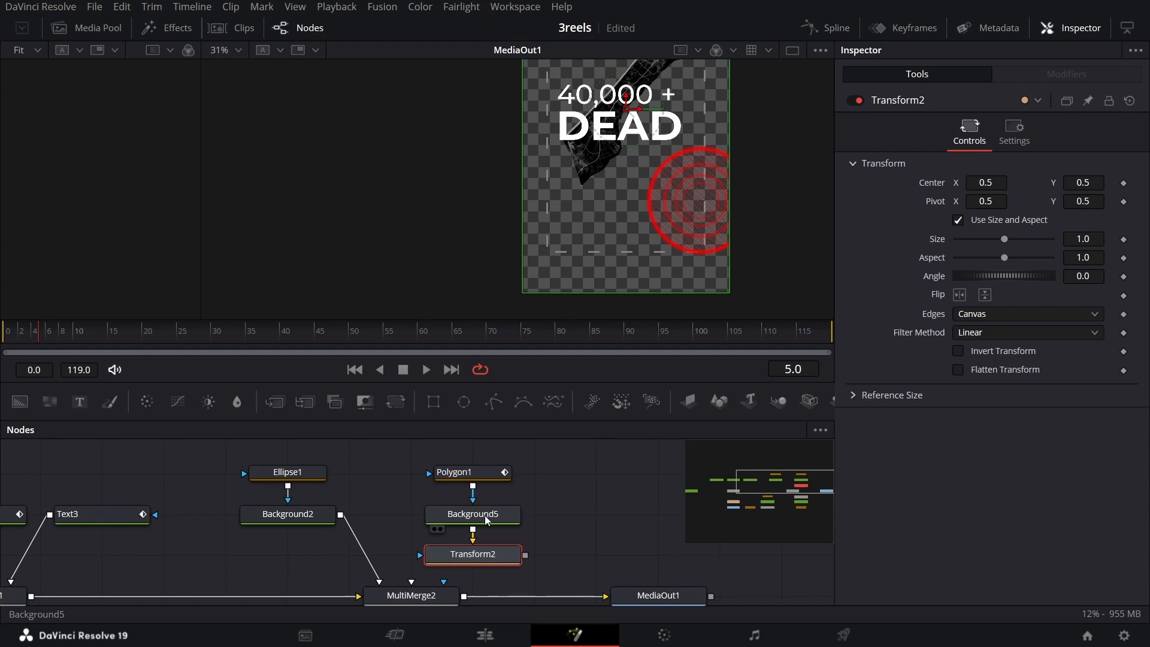
- Set Polygon1's Soft Edge to 0.05
click(487, 475)
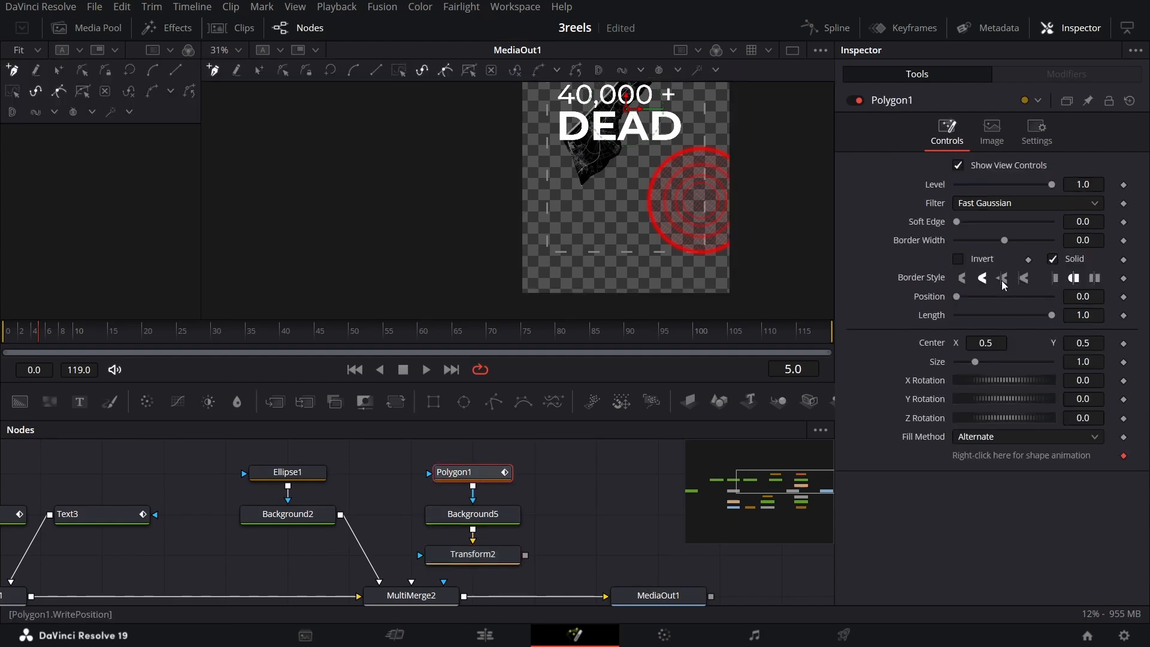
click(1095, 223)
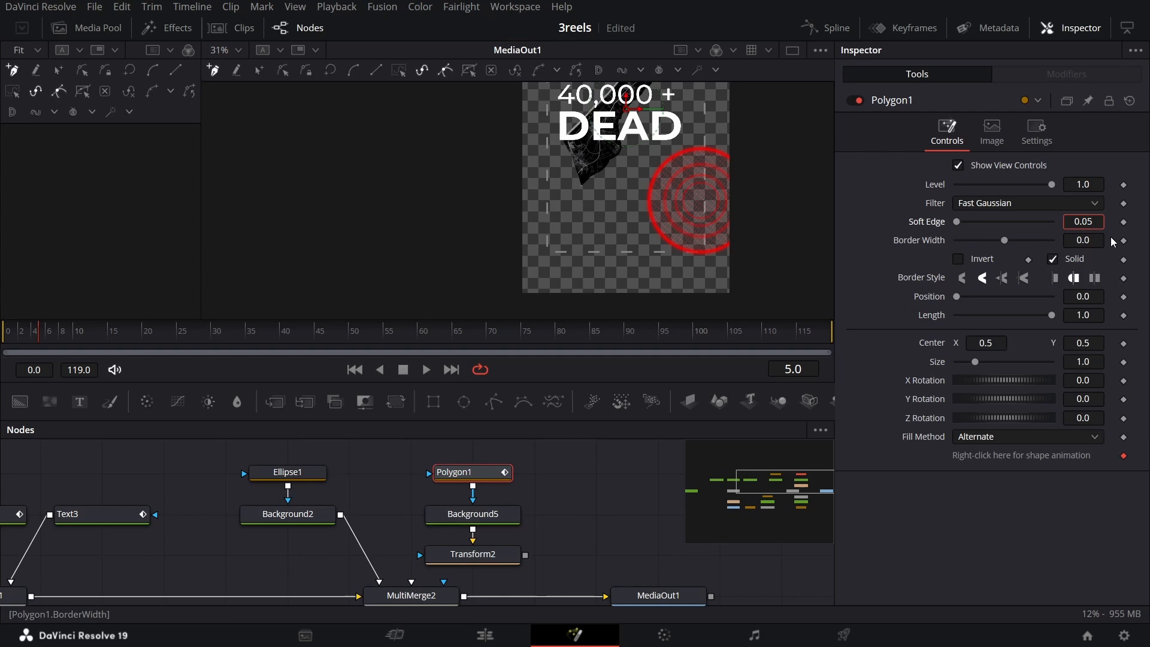
key(Return)
click(490, 562)
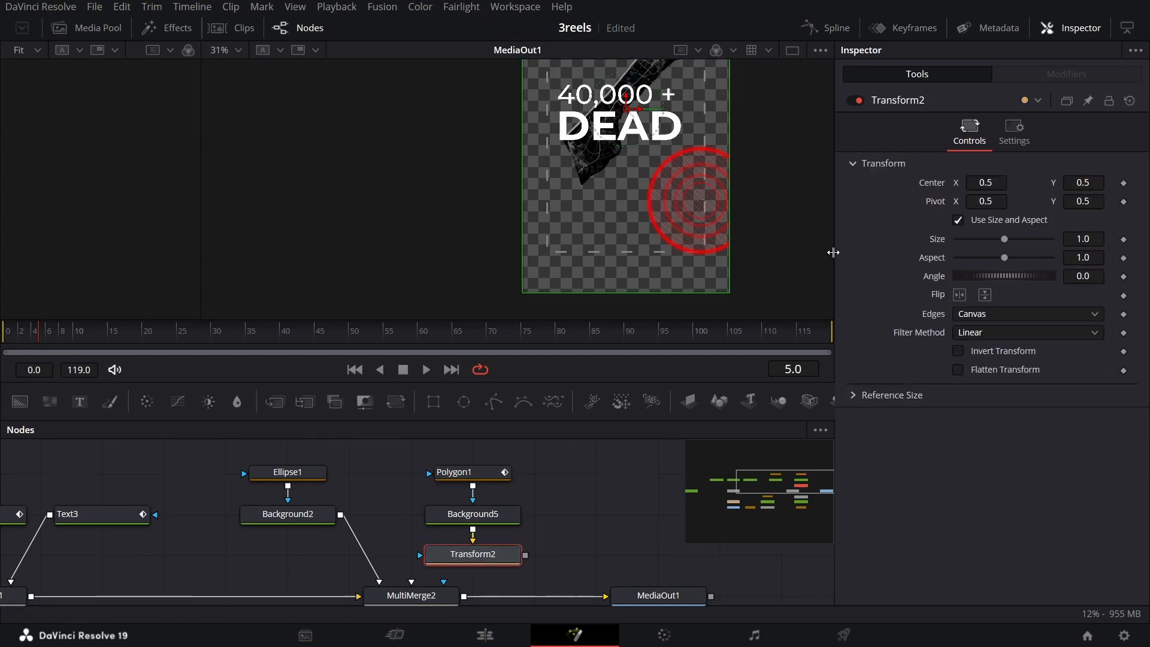
drag(986, 202, 1078, 202)
key(ctrl+z)
- Connect Transform2 to MultiMerge2 and match its layer's Center to the Duplicate1 layer, X 0.861271 and Y 0.251628
drag(525, 555, 443, 582)
click(436, 598)
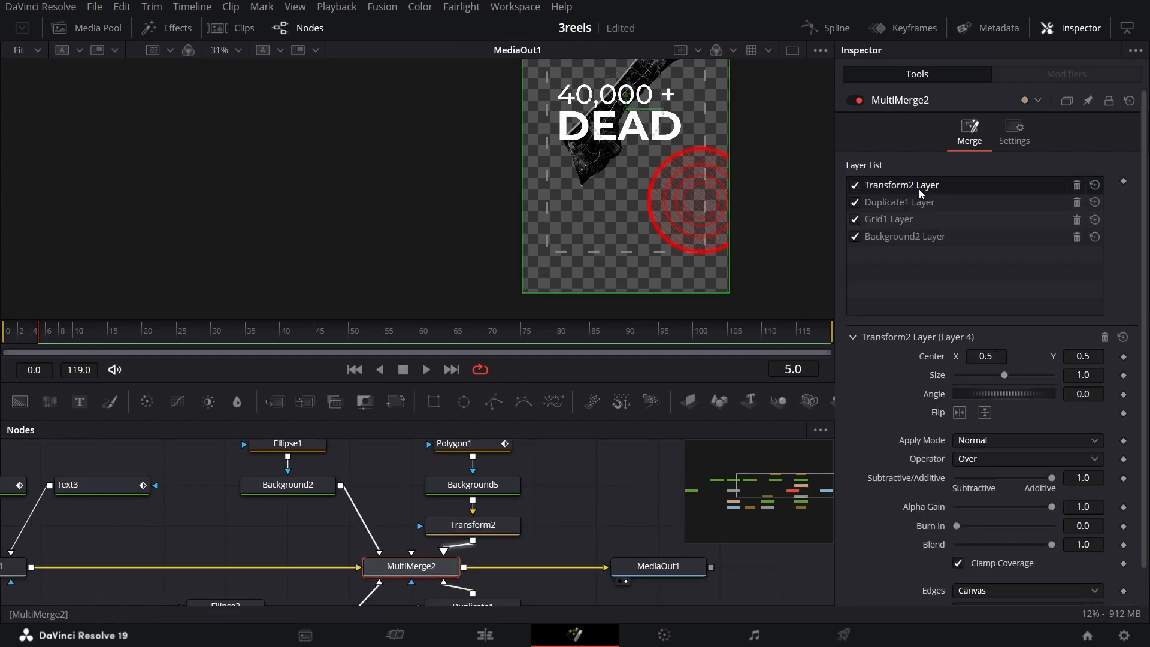
click(981, 356)
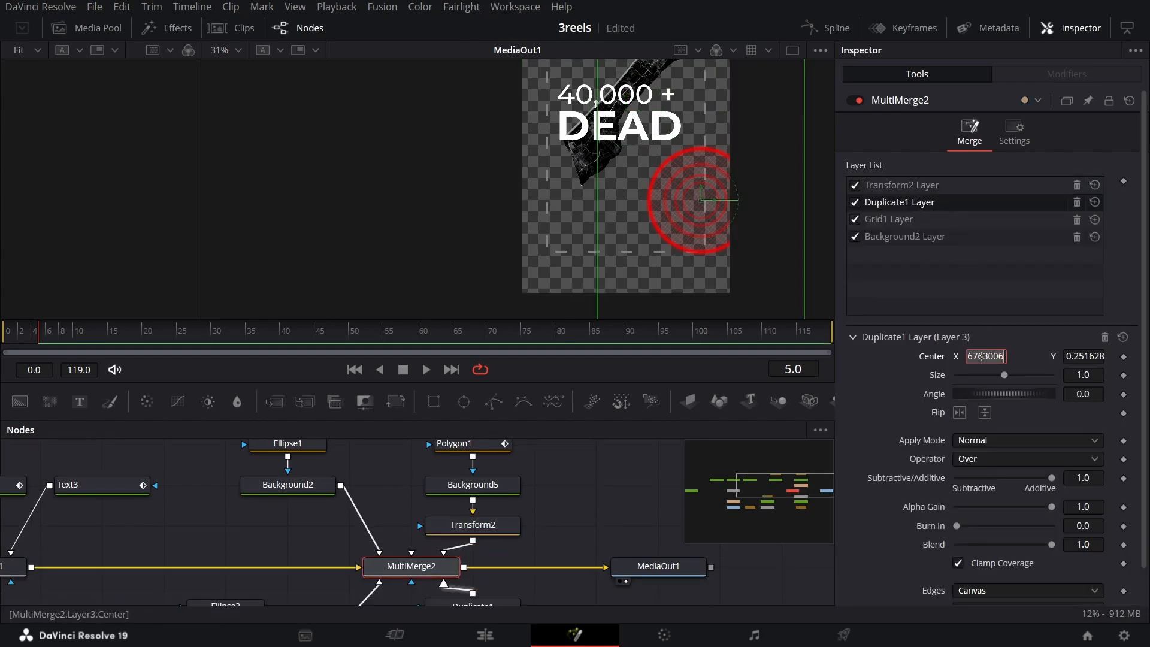
click(931, 186)
double_click(988, 356)
key(ctrl+v)
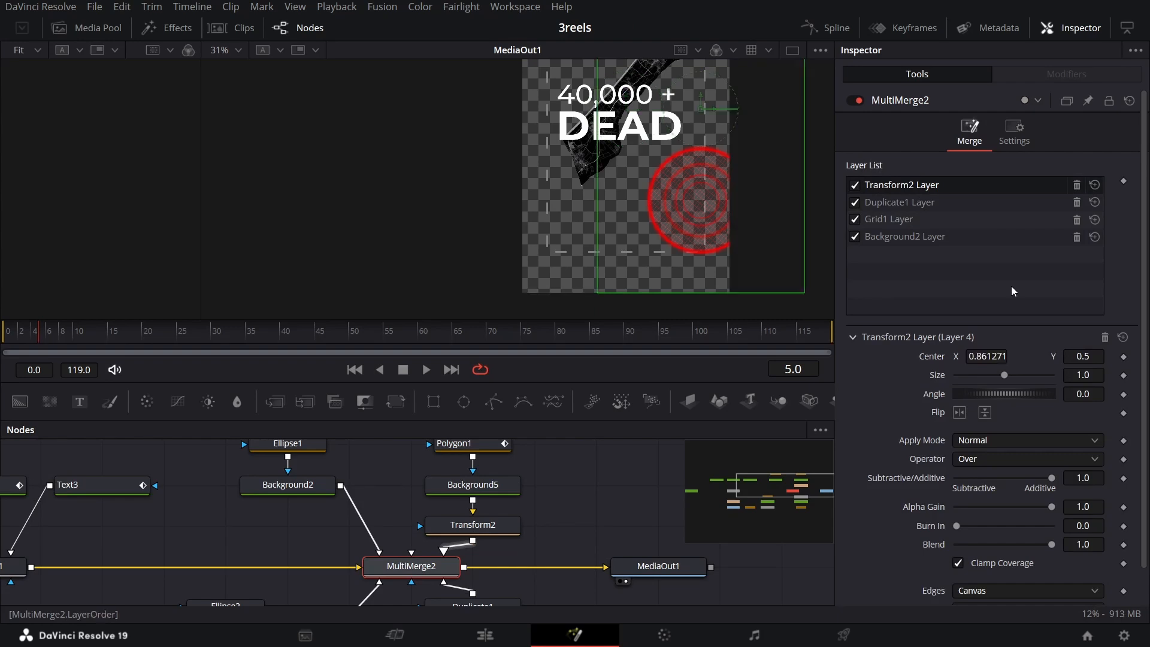
click(935, 203)
click(935, 185)
double_click(1084, 357)
key(ctrl+v)
- With Polygon1, draw a closed triangle from the red circle's center to two points just outside its left side
click(462, 444)
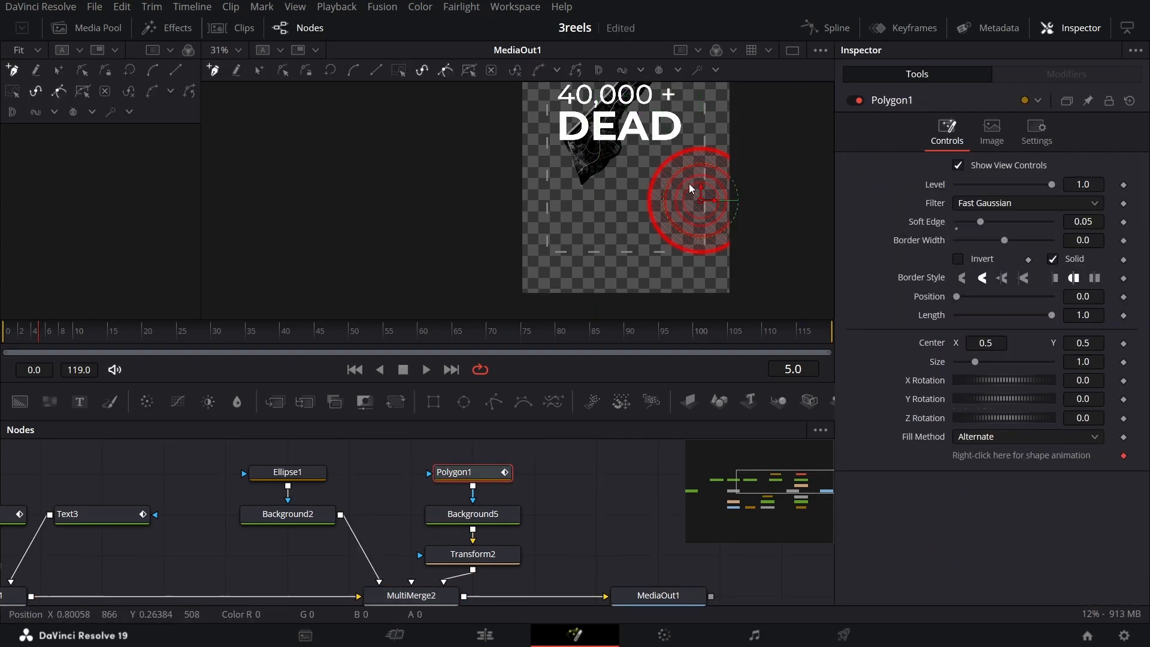
scroll(689, 185, up, 5)
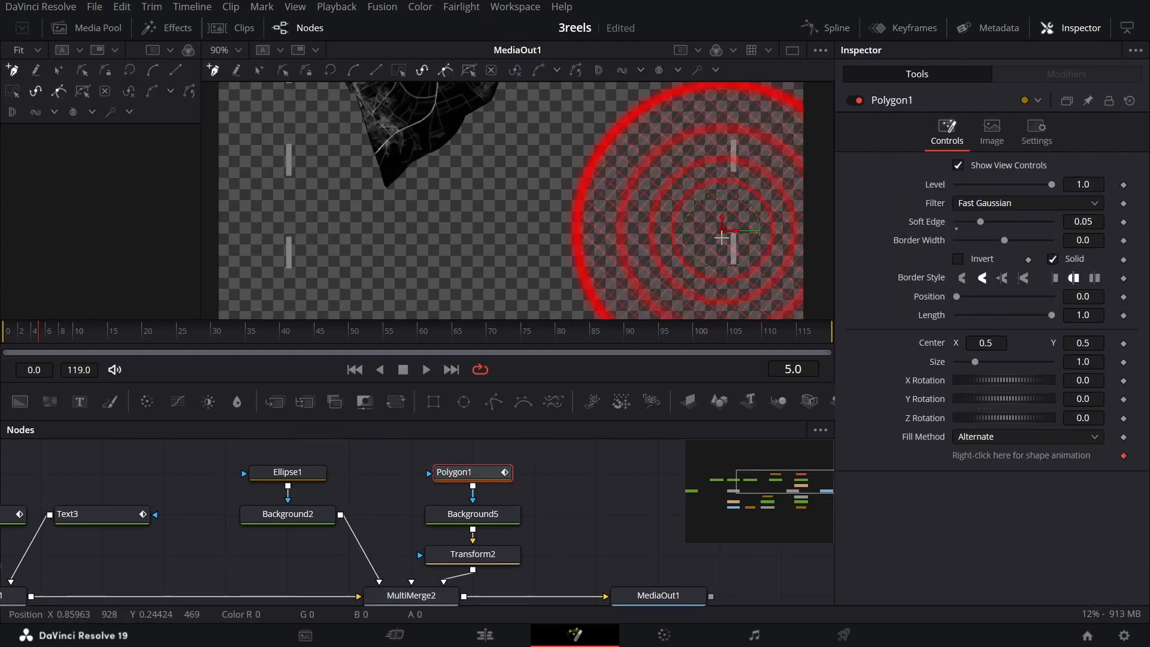
click(722, 237)
click(529, 244)
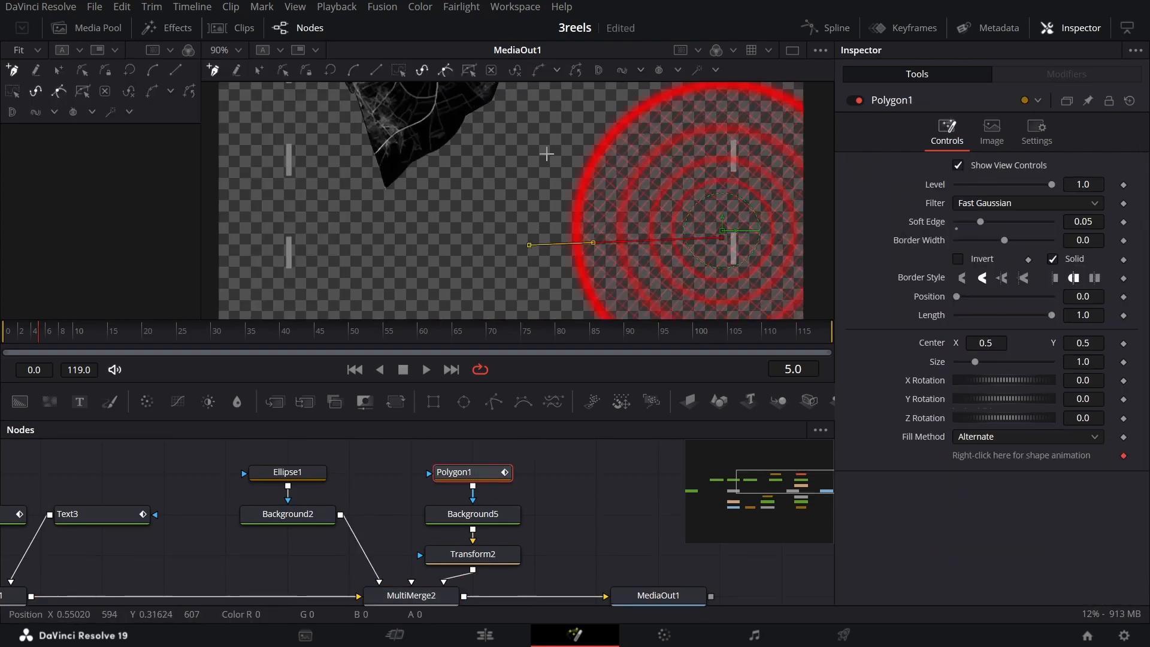
click(551, 137)
click(692, 274)
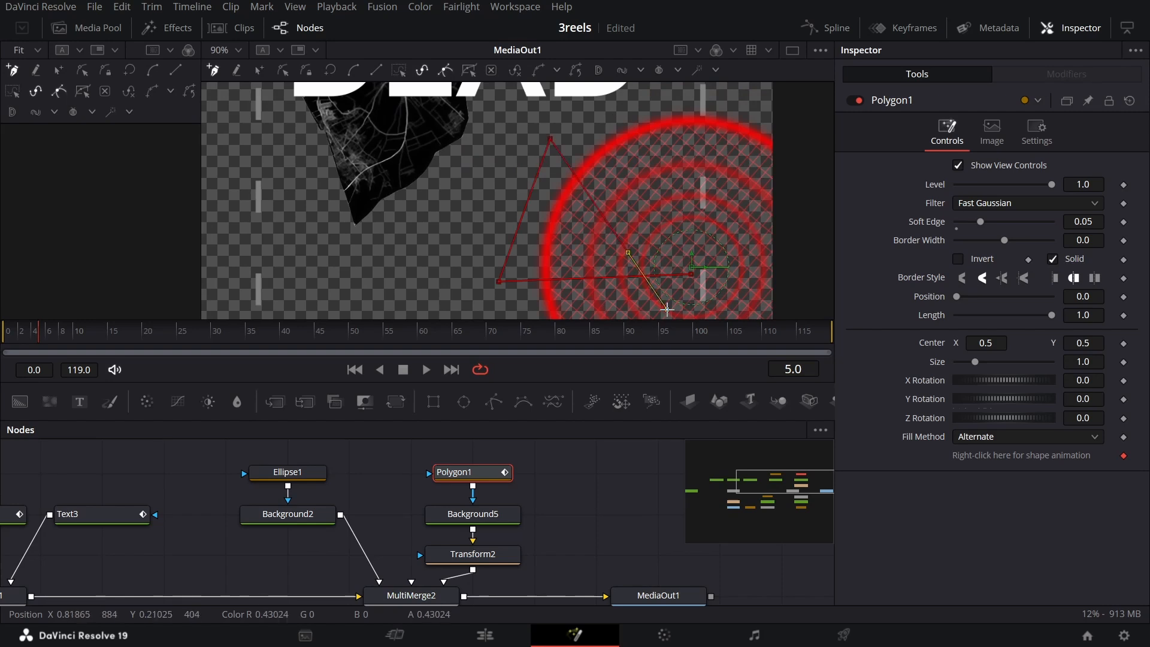
scroll(641, 180, down, 2)
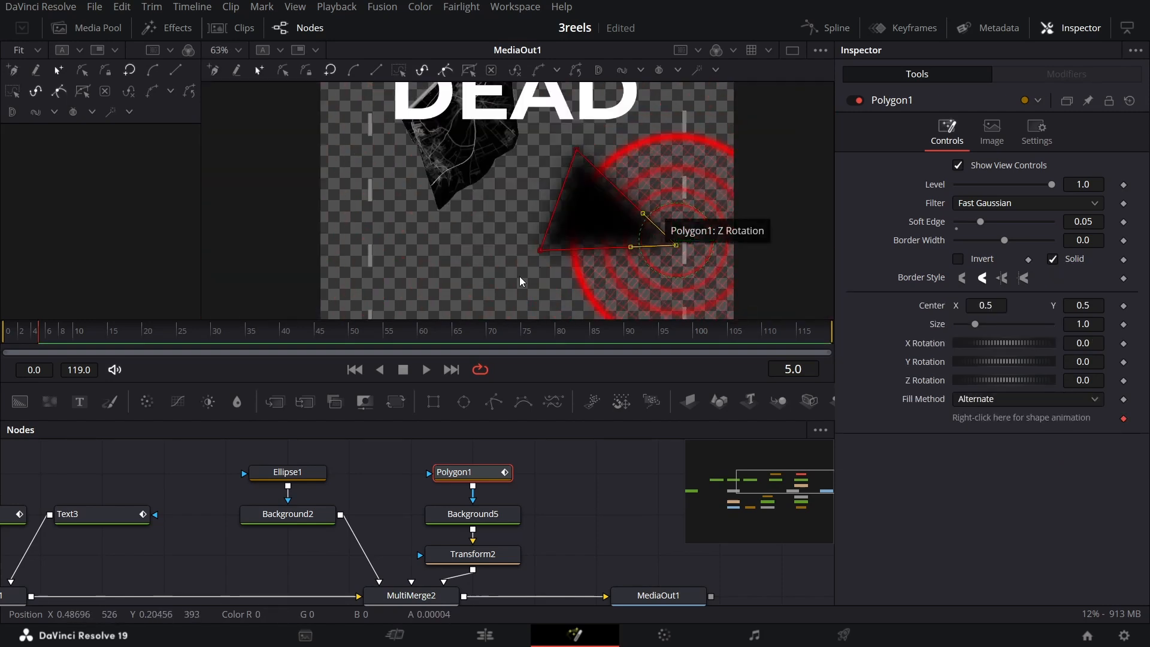
- Move Polygon1's two outer points onto the red circle's outline and bend the edge between them to follow its curve
drag(520, 276, 585, 136)
drag(544, 255, 576, 262)
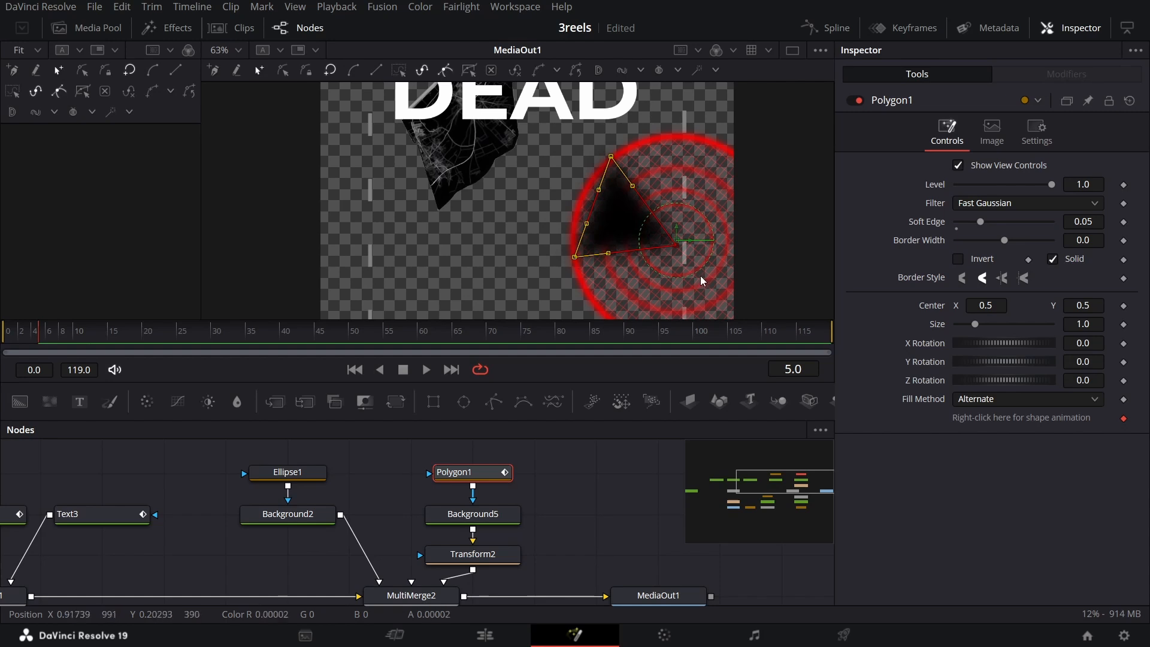
scroll(667, 257, up, 5)
drag(694, 223, 694, 210)
scroll(574, 263, down, 1)
drag(454, 265, 461, 249)
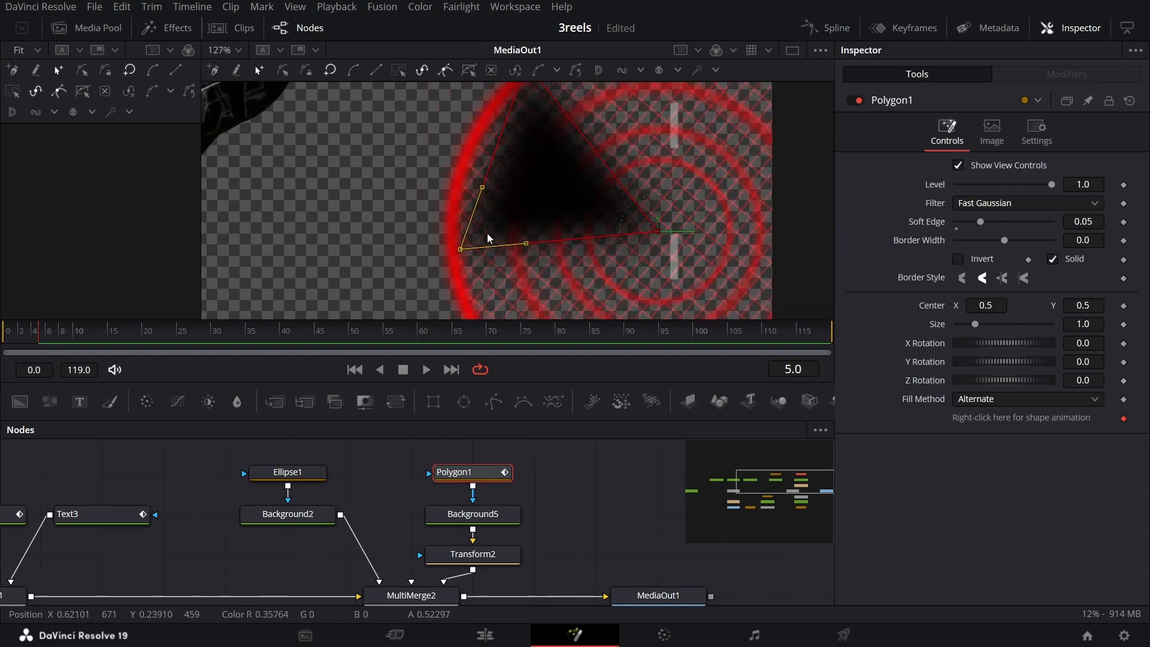
scroll(489, 230, up, 1)
drag(526, 100, 506, 136)
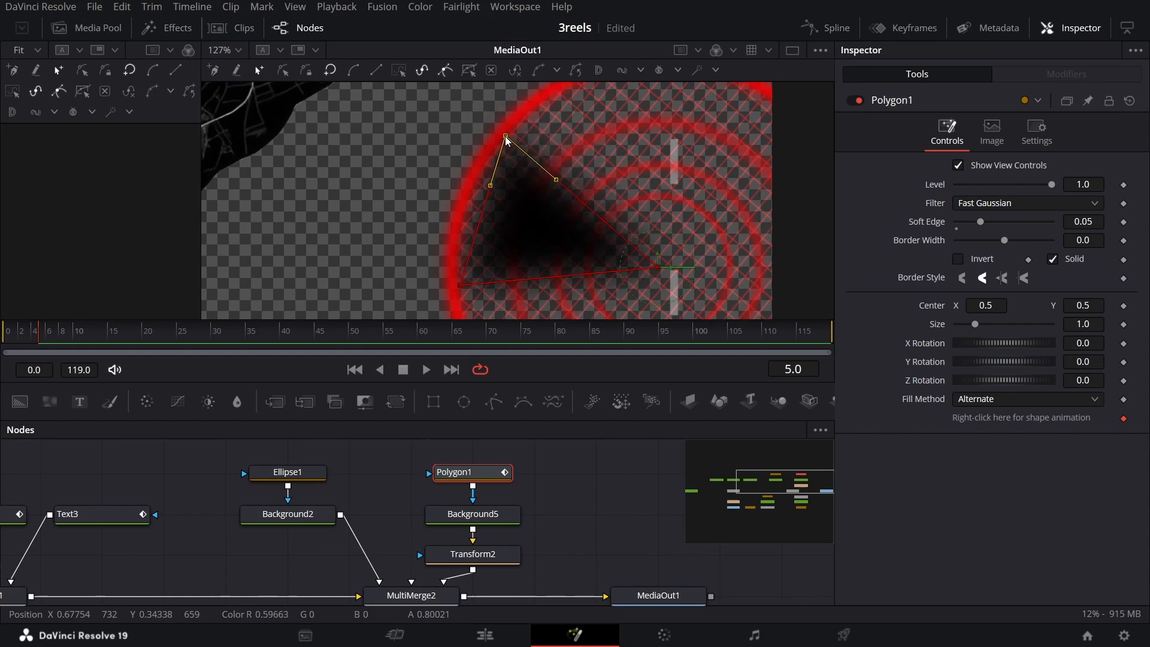
drag(487, 189, 469, 197)
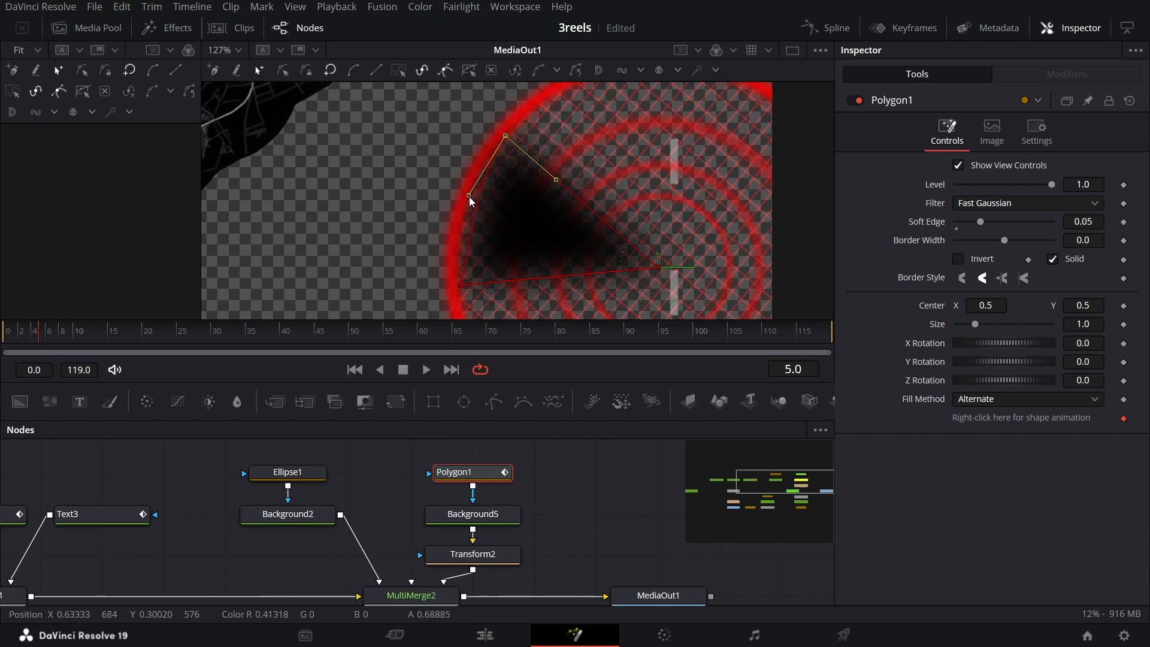
click(460, 286)
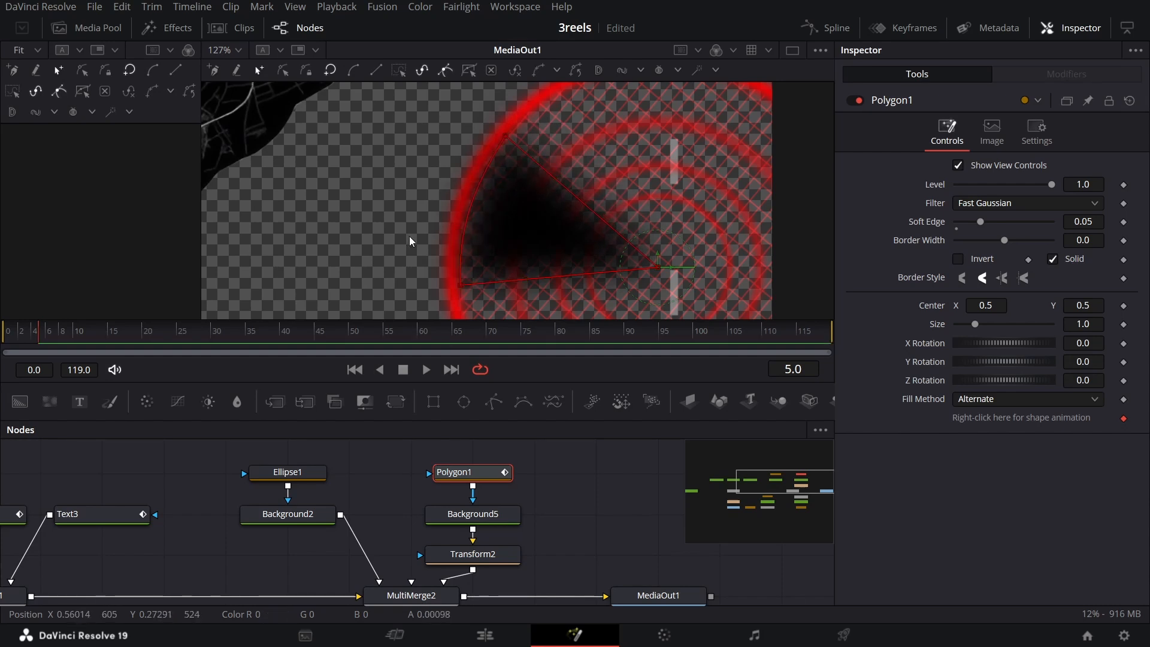
- Set Background5's red value to 1.0 to color the polygon wedge red
click(473, 514)
drag(960, 273, 1088, 275)
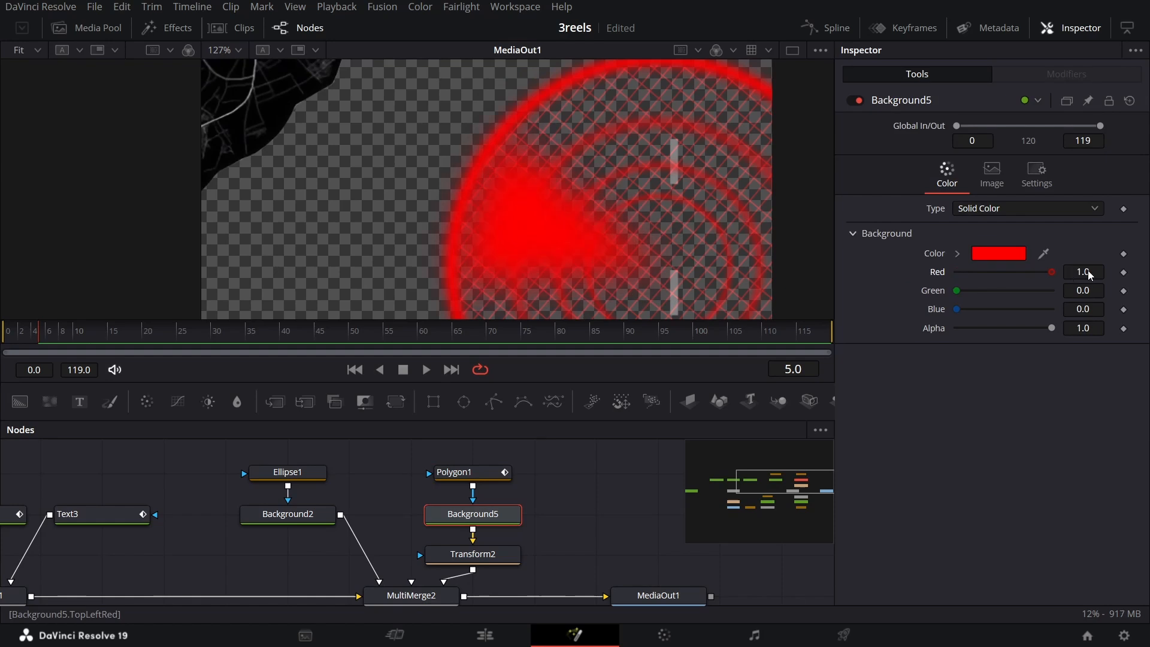
click(587, 484)
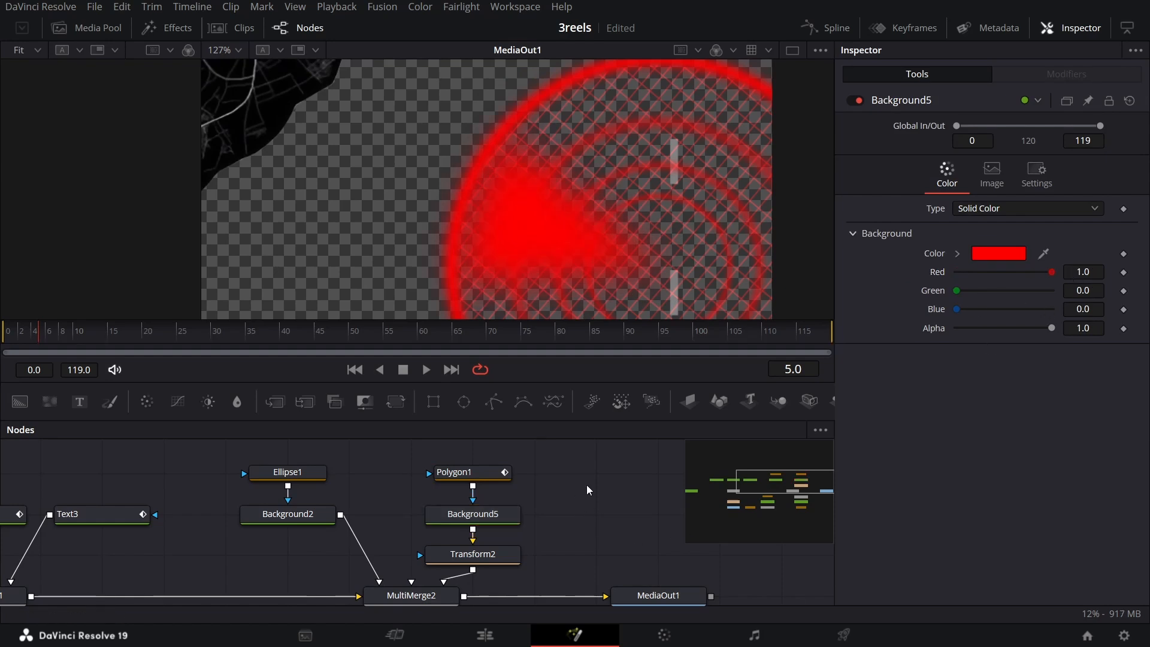
key(ctrl+f)
- Move Transform2's center onto the middle of the red rings, at X 0.495474 and Y 0.496945
click(493, 563)
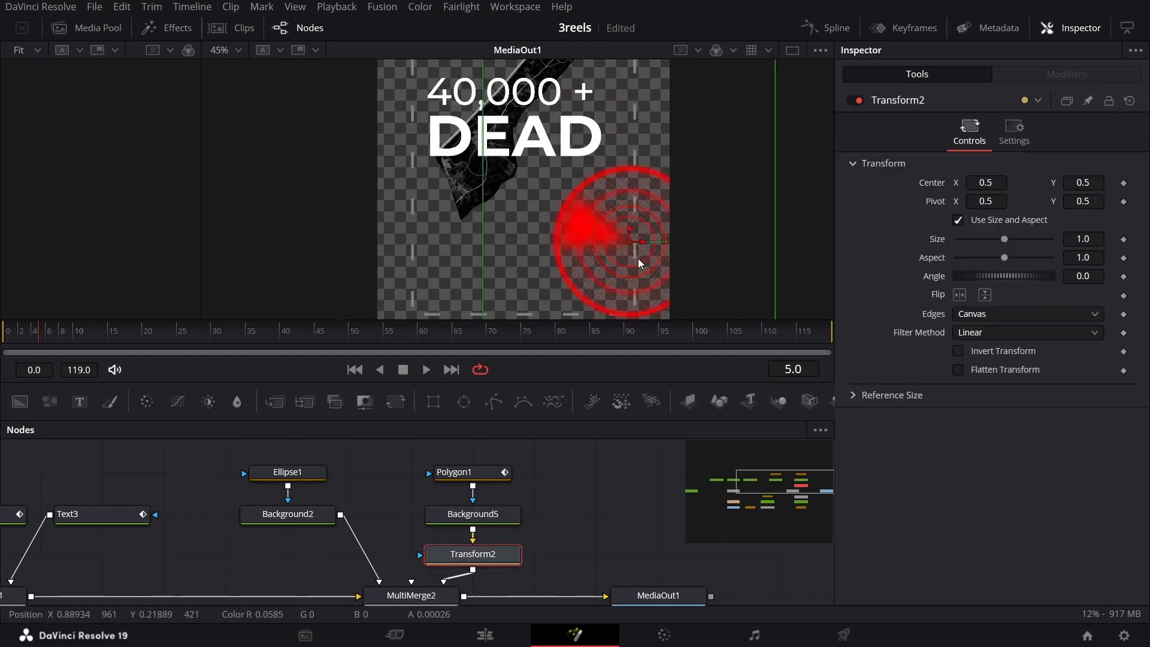
scroll(635, 232, up, 3)
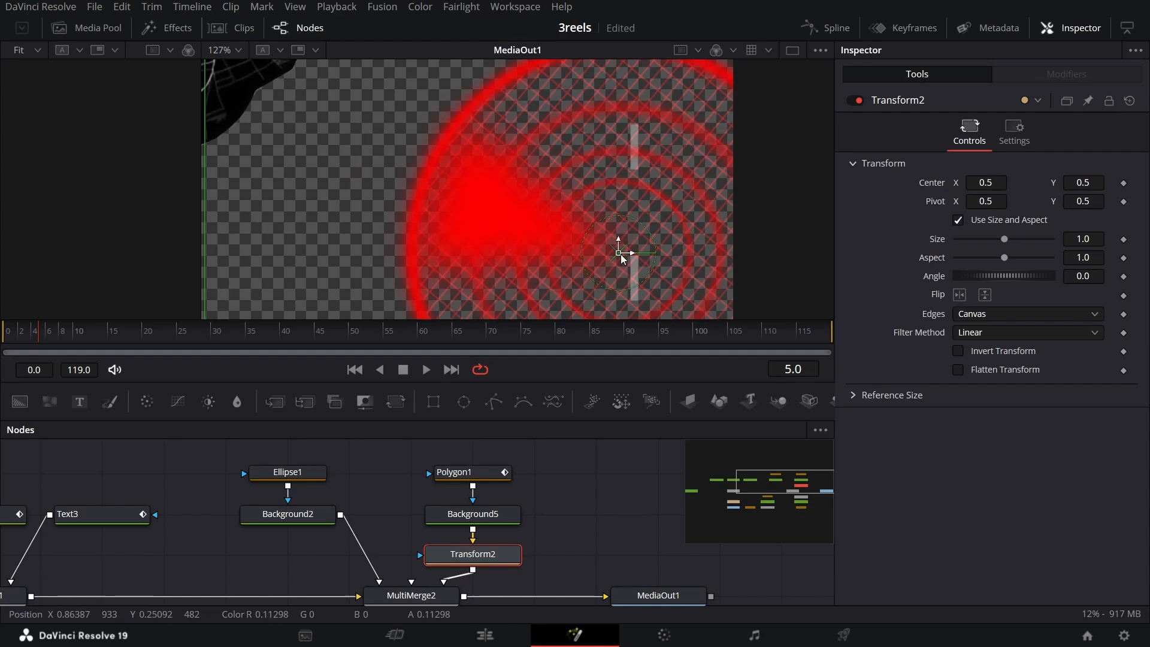
drag(619, 250, 618, 263)
scroll(618, 262, down, 2)
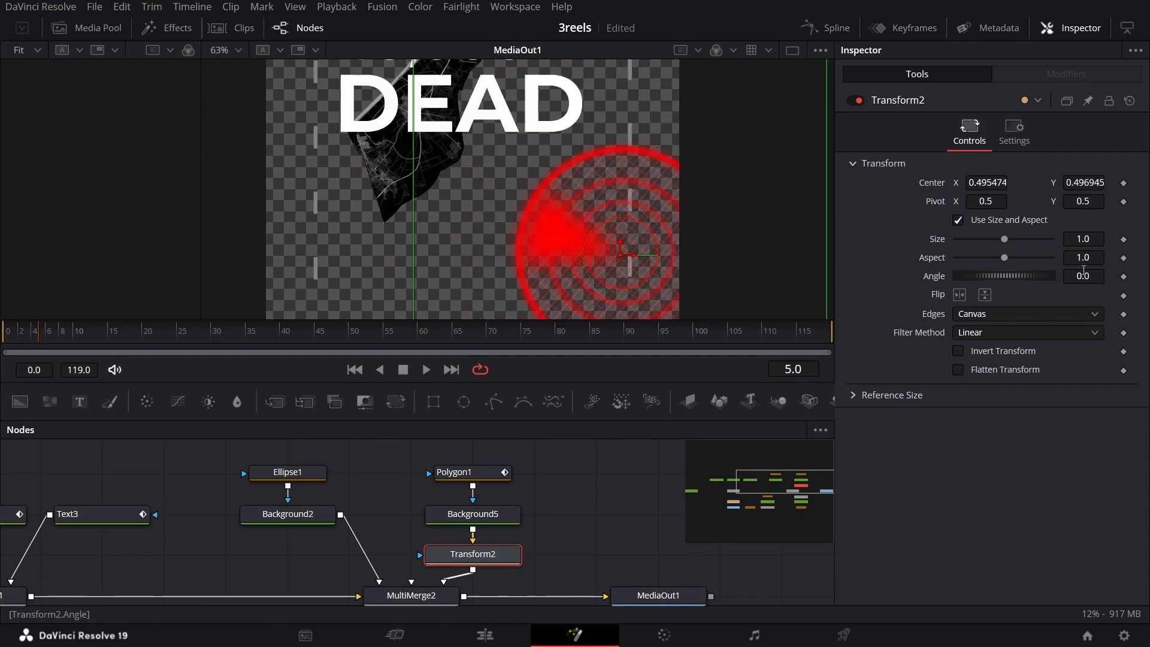
- Add an Anim Curves modifier with a Scale of 360 to Transform2's Angle
right_click(1125, 280)
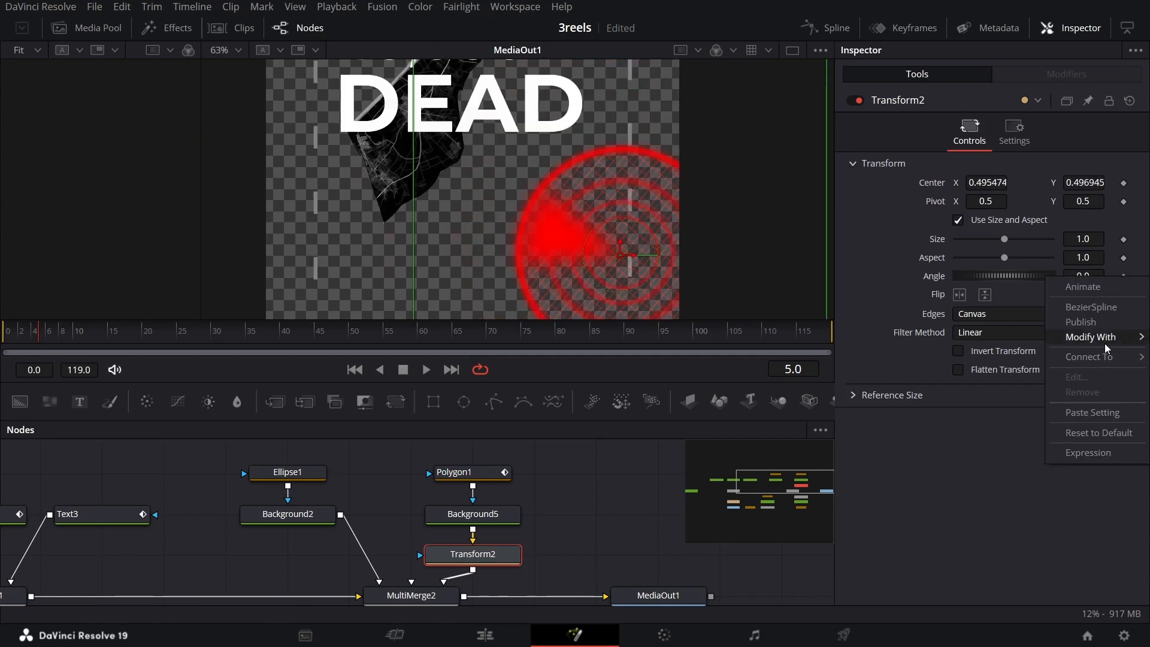
mouse_move(1102, 341)
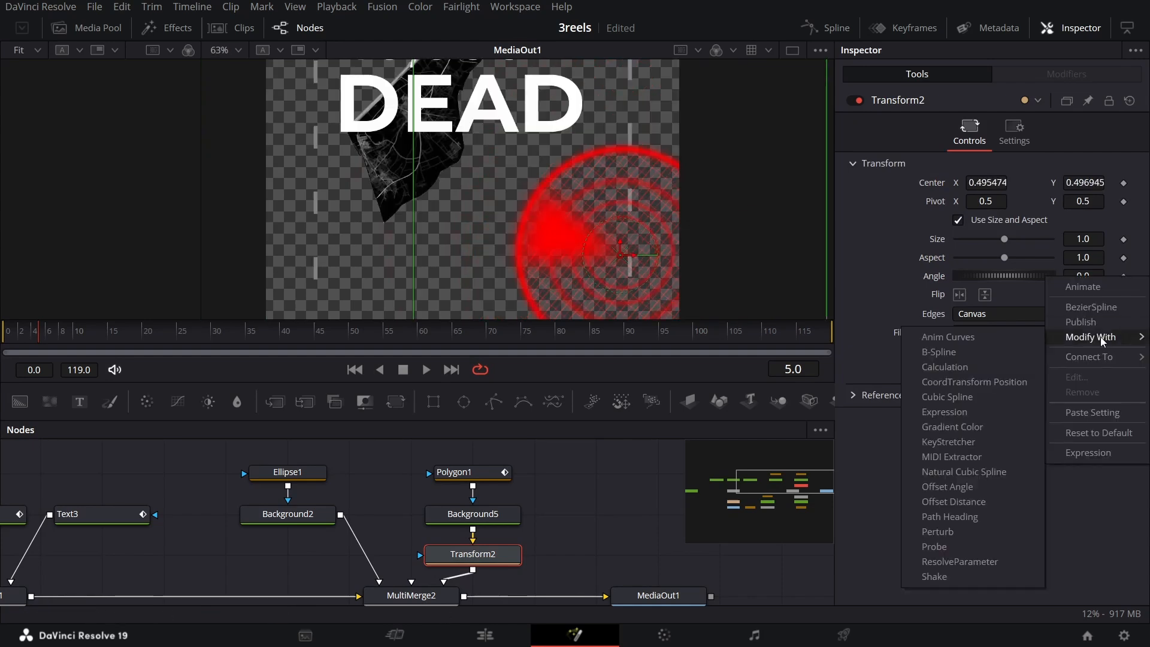
click(939, 336)
click(1041, 76)
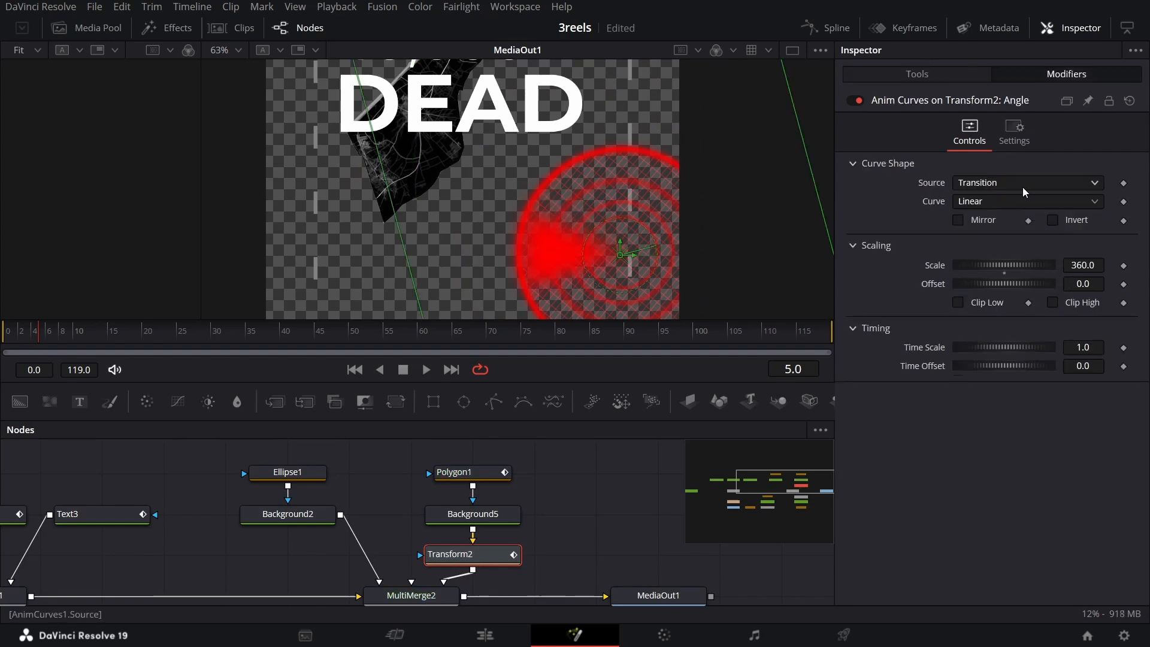
- Set the Angle modifier's curve to Easing, with Sine for both In and Out
click(979, 201)
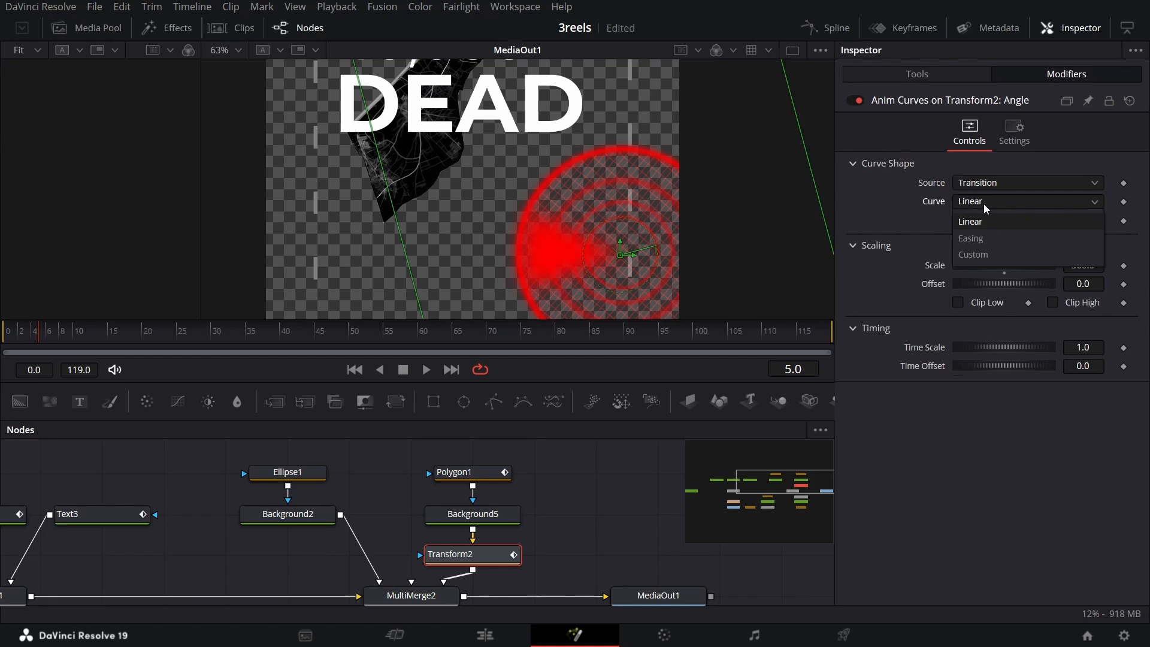
click(980, 238)
click(981, 221)
click(969, 257)
click(1075, 220)
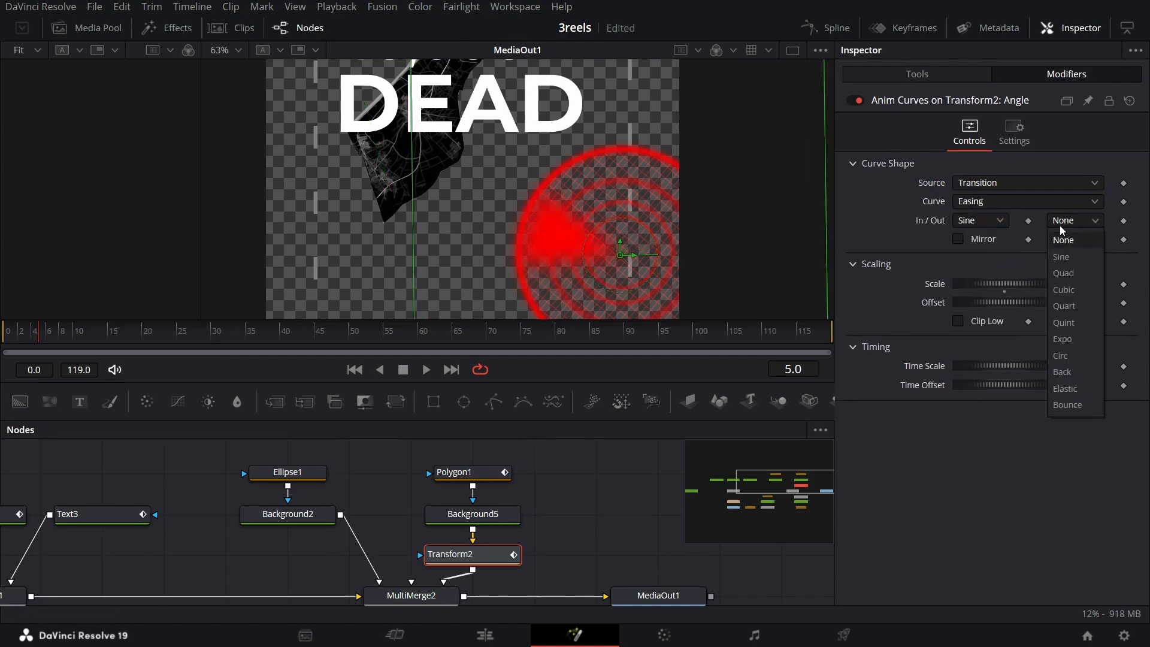
click(1061, 258)
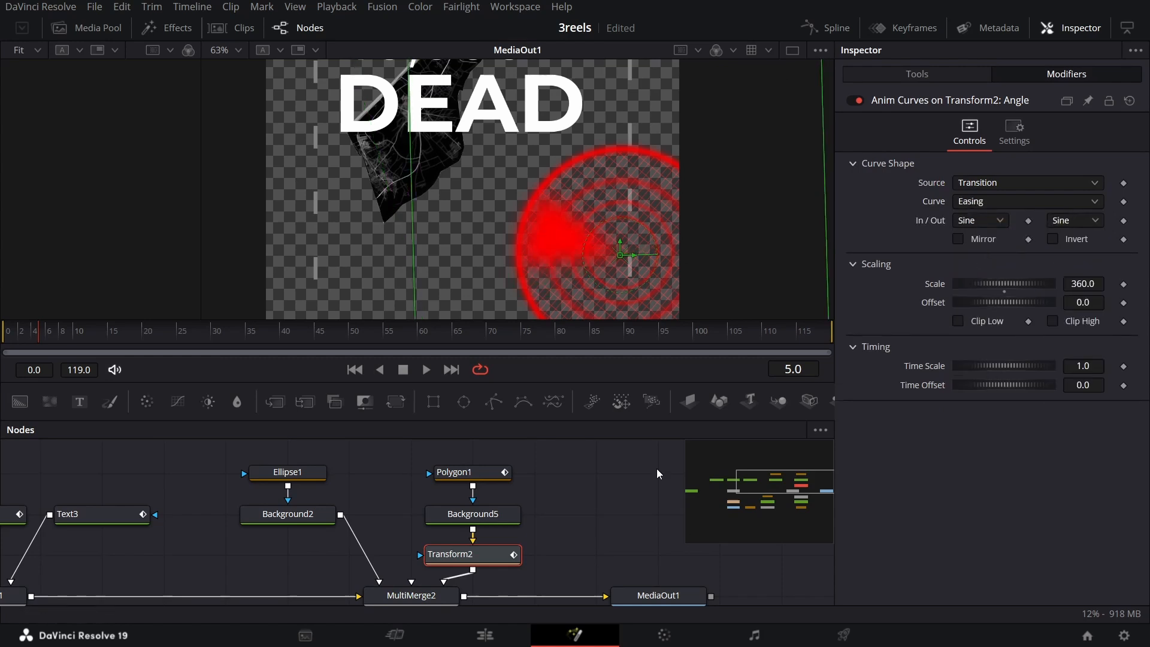
- Preview the wedge's sweep around the radar circle and enable Invert Transform on Transform2
click(575, 453)
key(space)
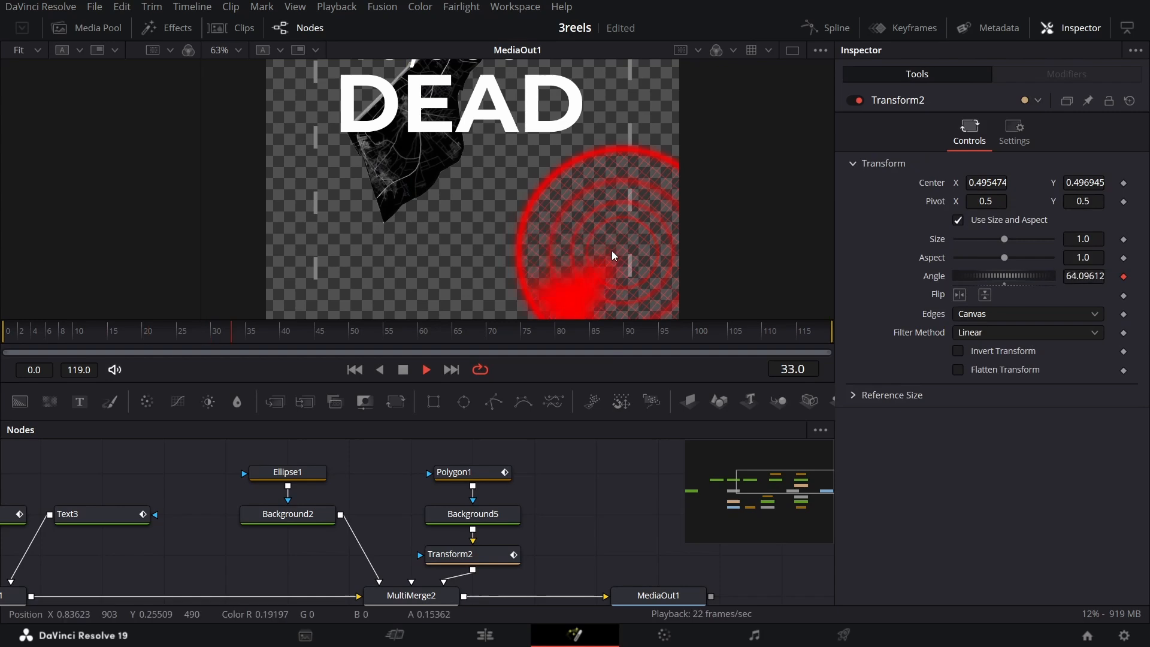
scroll(614, 256, down, 2)
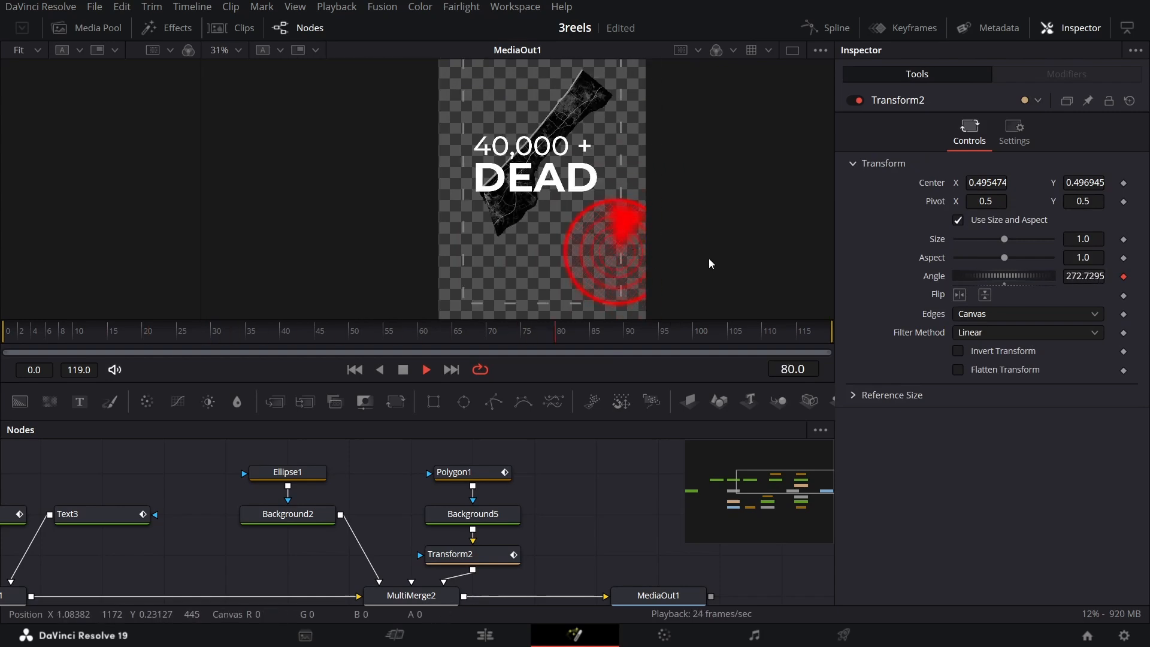
key(space)
scroll(604, 246, up, 2)
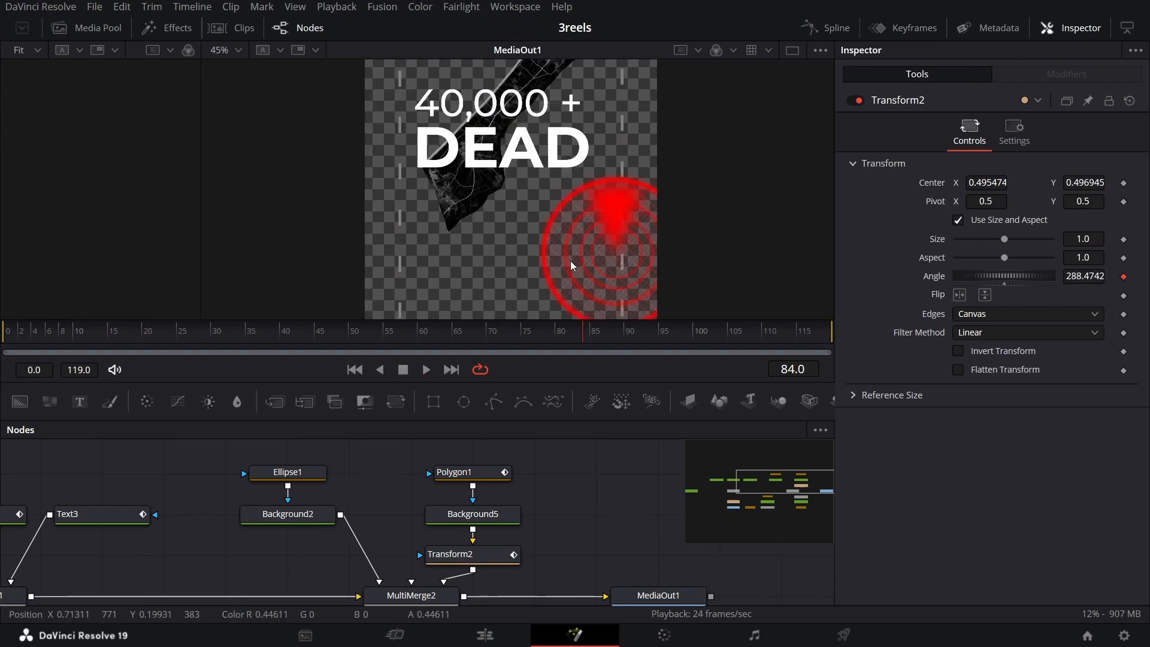
click(994, 353)
key(space)
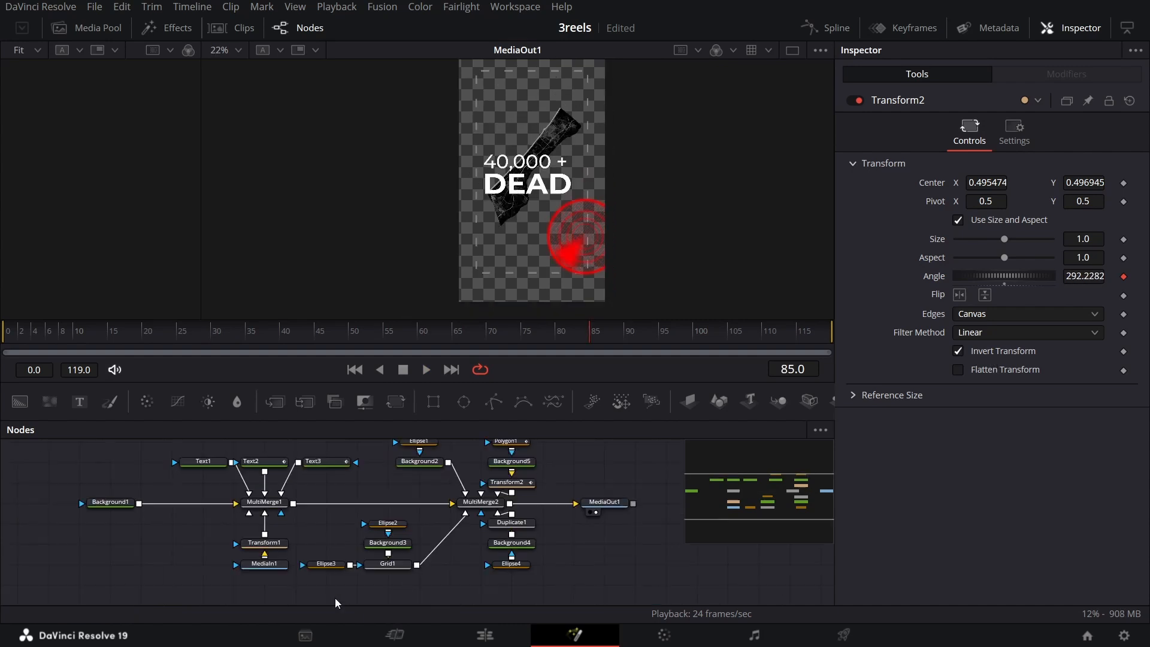
- Rearrange the radar nodes, moving MultiMerge2 farther from MultiMerge1 and spacing its upper source nodes above it
drag(335, 595, 695, 505)
scroll(483, 494, up, 2)
drag(425, 490, 574, 531)
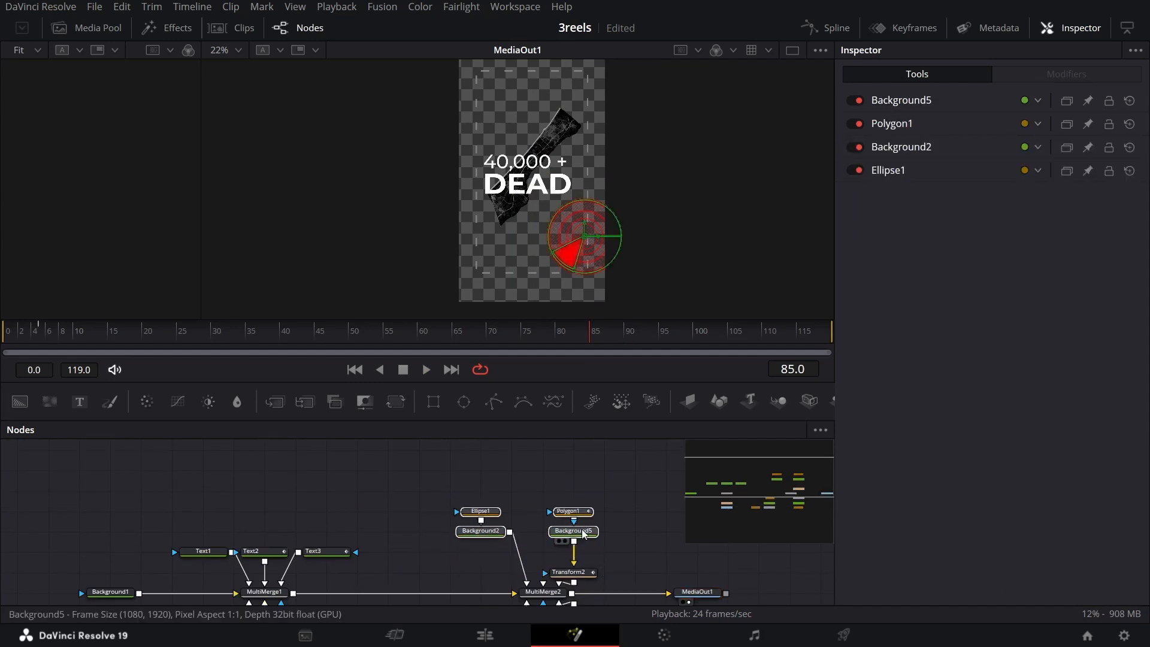
click(577, 572)
scroll(539, 569, down, 2)
scroll(492, 515, down, 2)
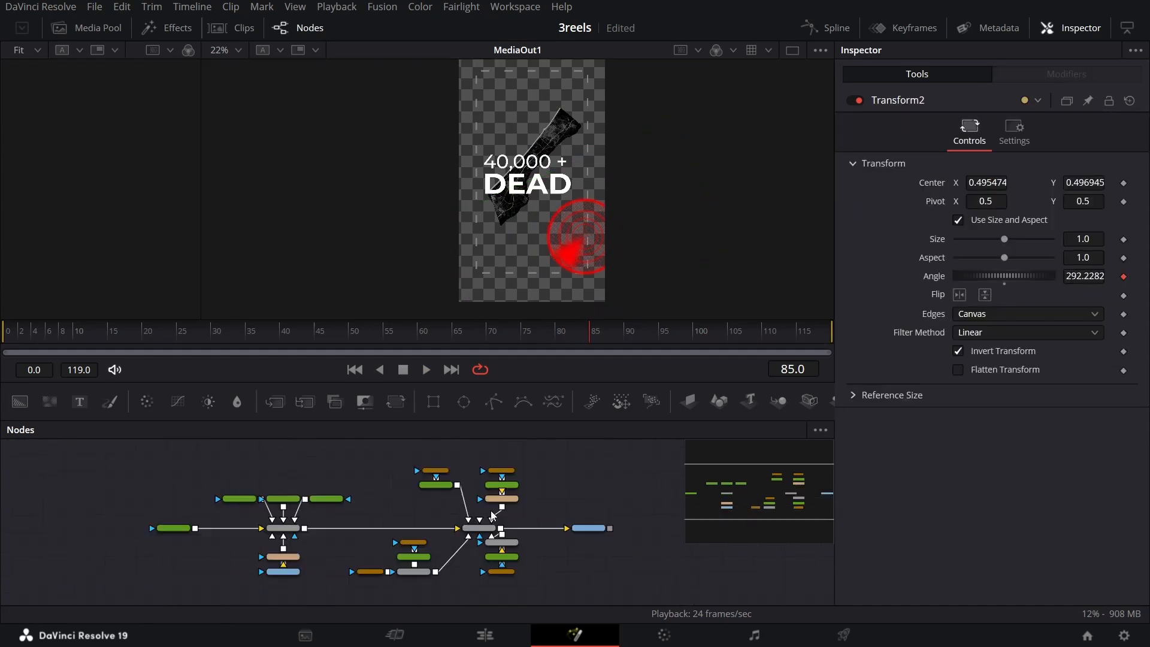
- Group MultiMerge2 together with all the radar ellipse, background, grid, duplicate, polygon and transform nodes
drag(376, 599, 529, 450)
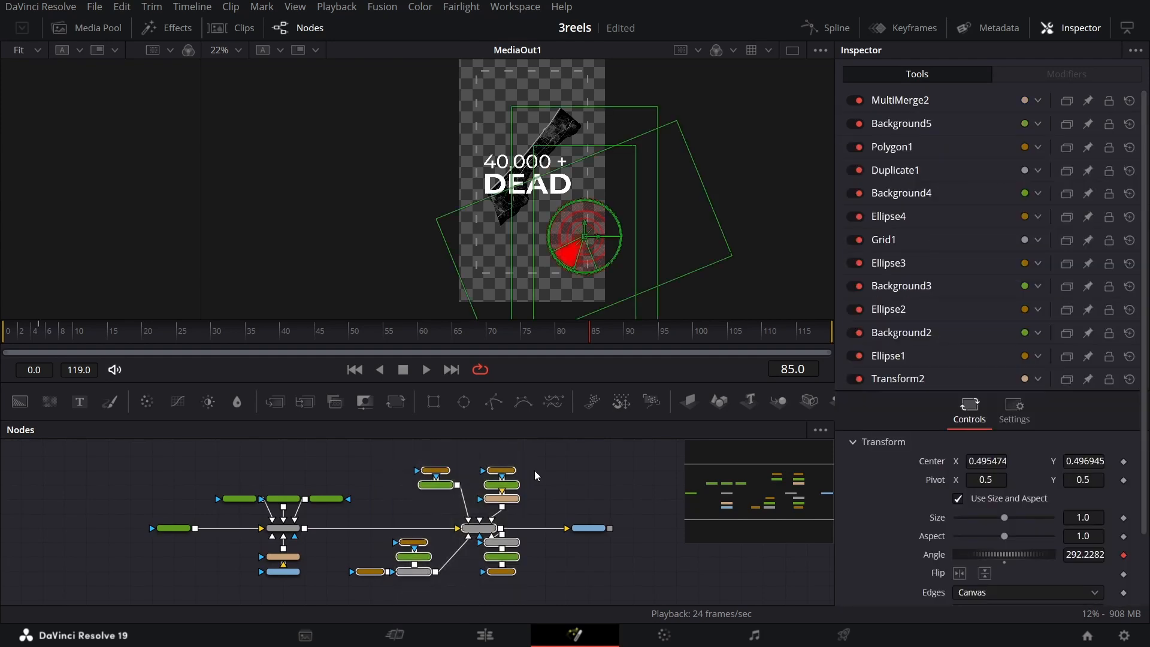
scroll(456, 507, up, 4)
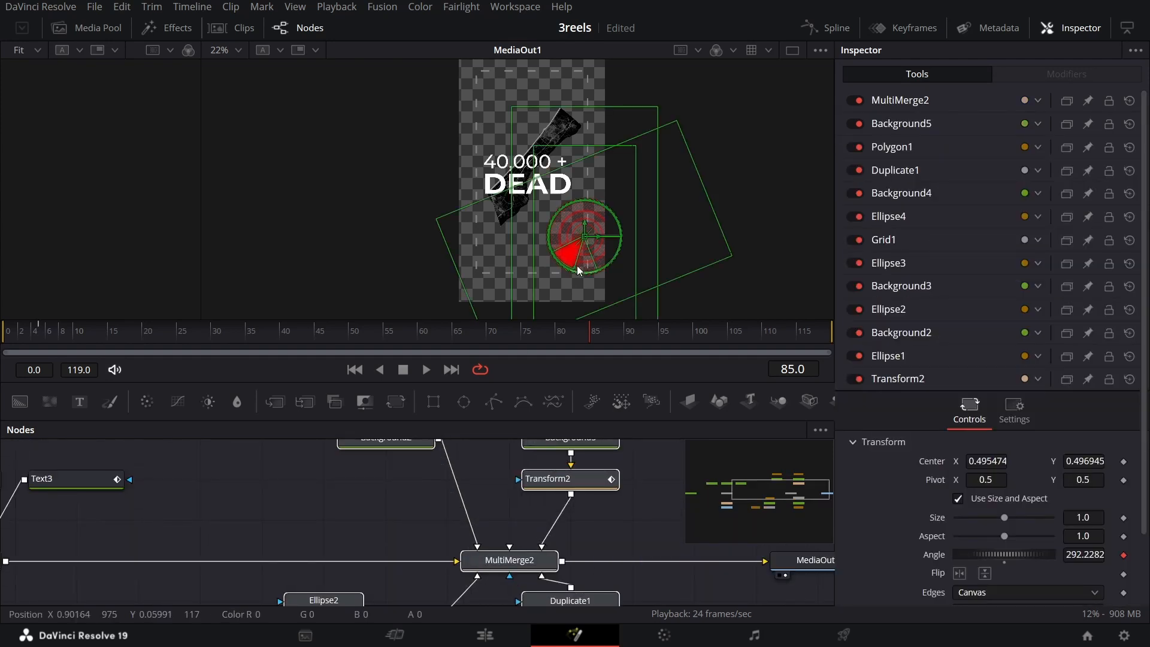
scroll(501, 461, down, 1)
scroll(500, 461, down, 3)
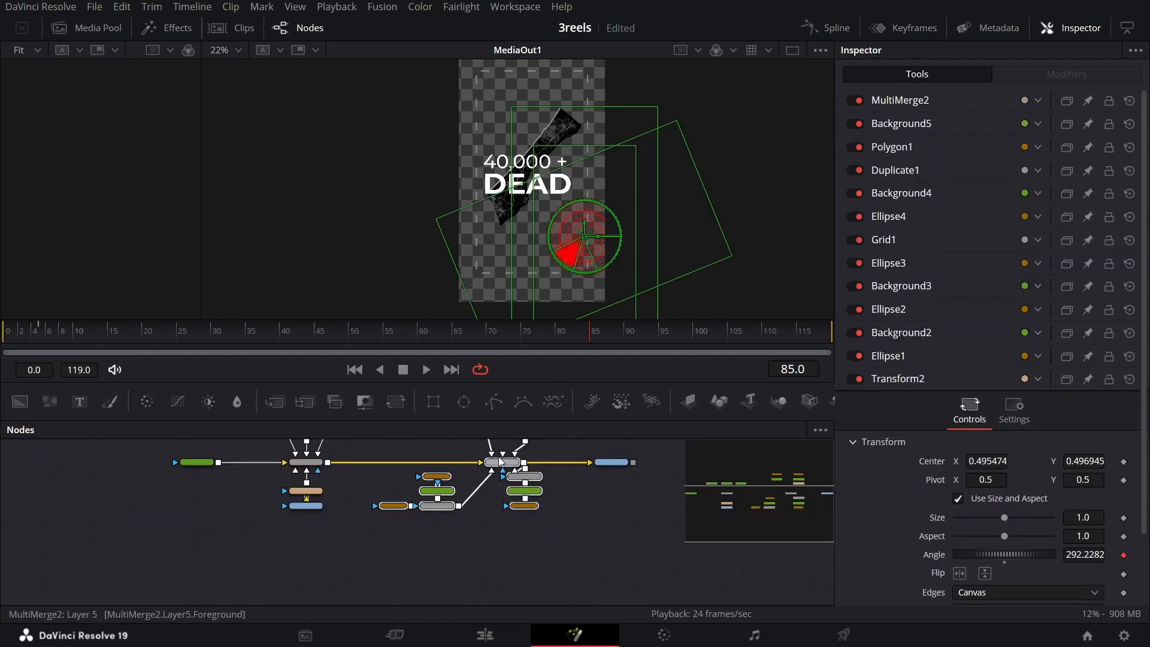
scroll(500, 462, up, 1)
key(ctrl+g)
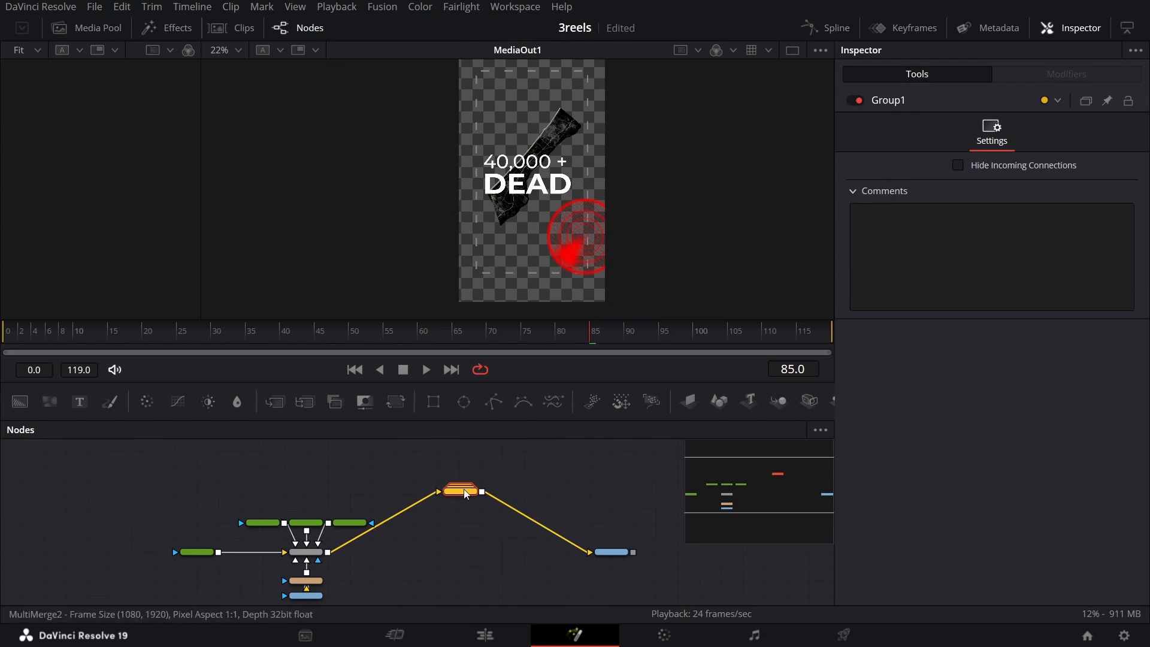
- Expand the radar group to view its nodes, collapse it, and line it up between MultiMerge1 and MediaOut1
scroll(528, 557, up, 3)
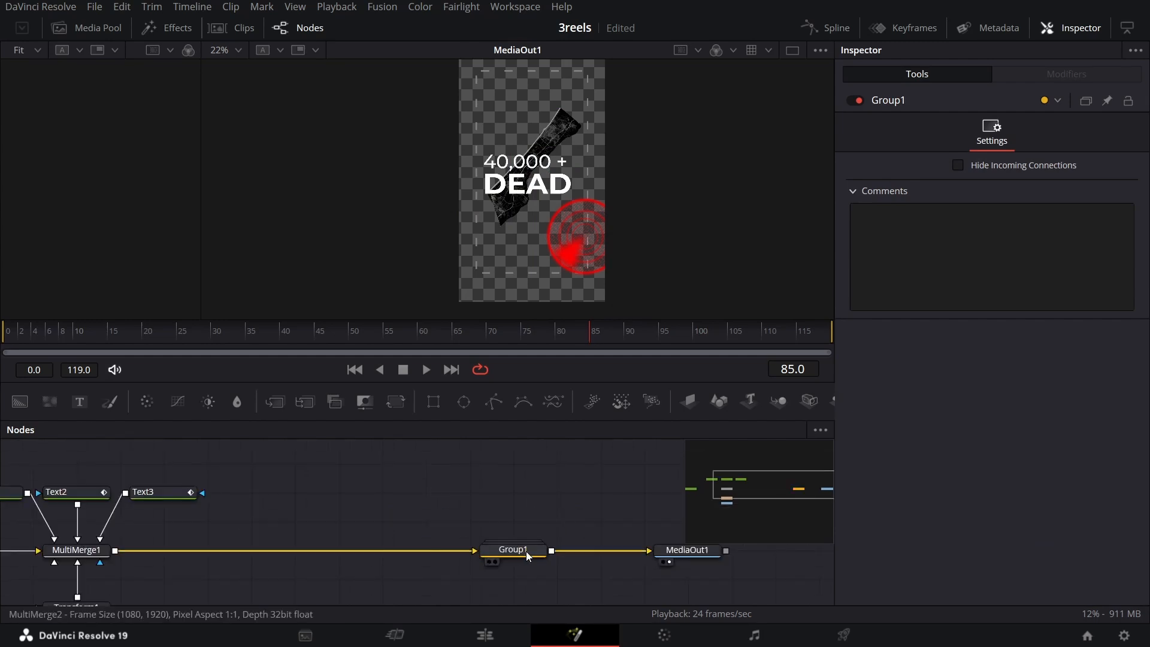
double_click(520, 553)
scroll(534, 544, down, 3)
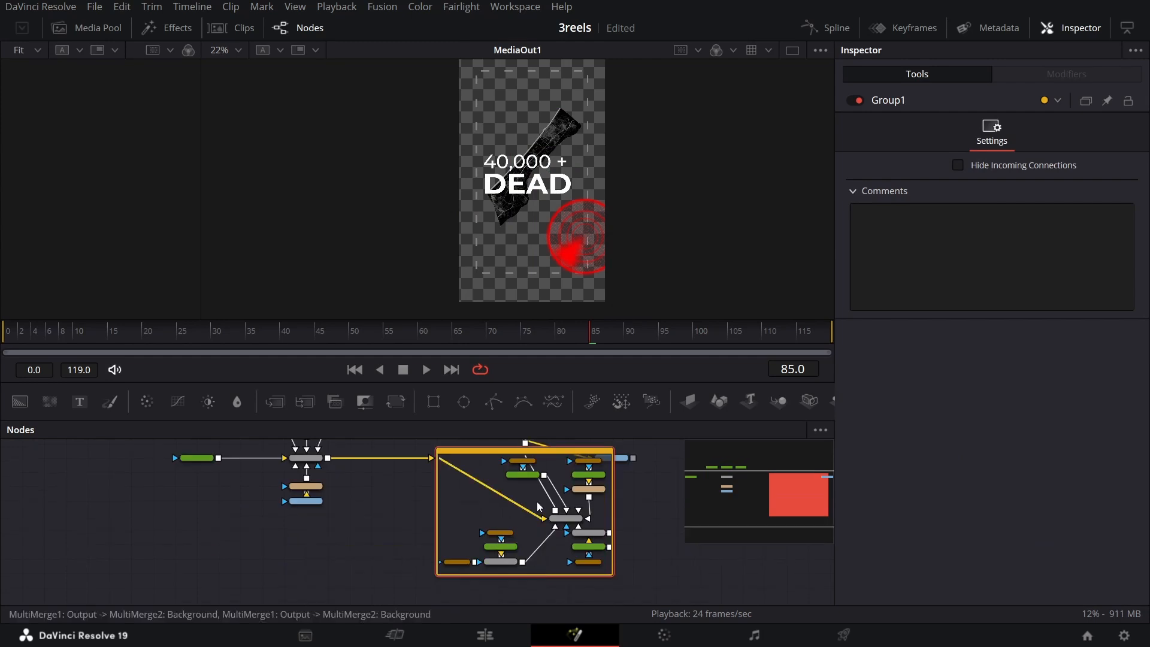
scroll(479, 517, up, 3)
scroll(449, 516, up, 3)
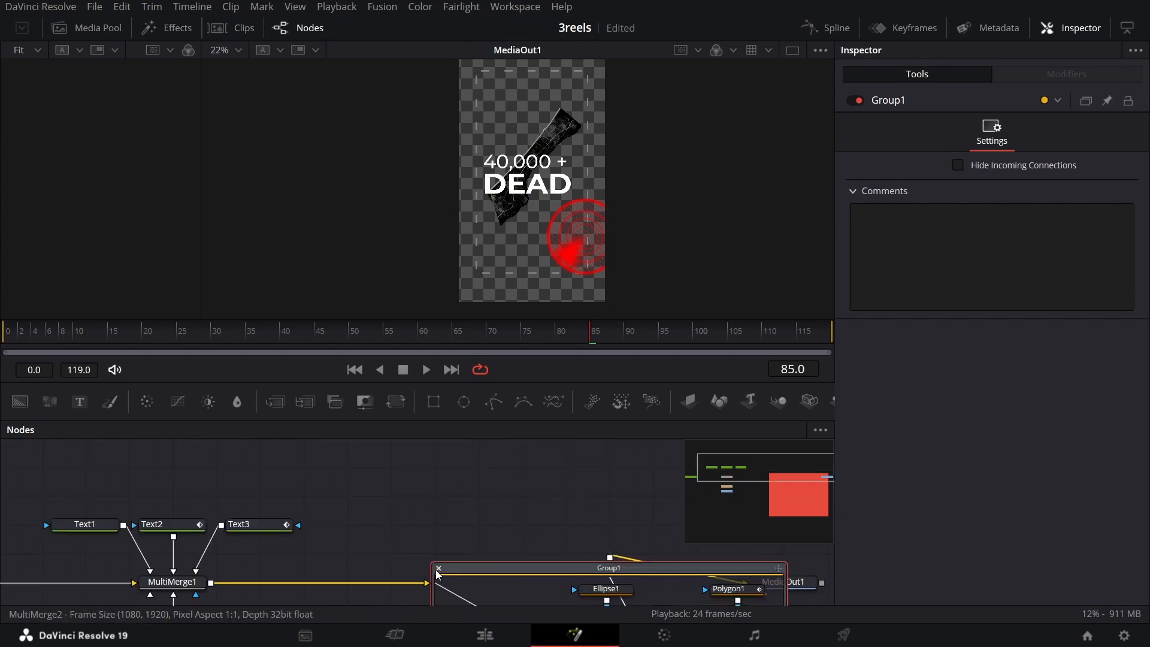
click(438, 570)
drag(619, 589, 579, 586)
click(495, 517)
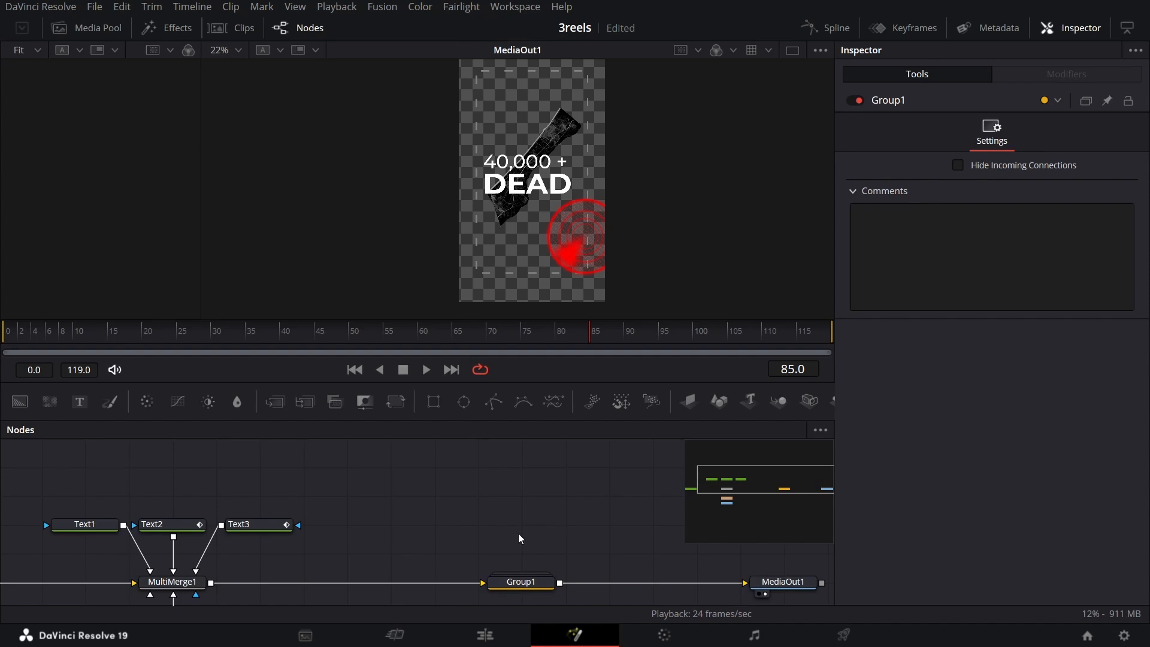
drag(457, 519, 416, 483)
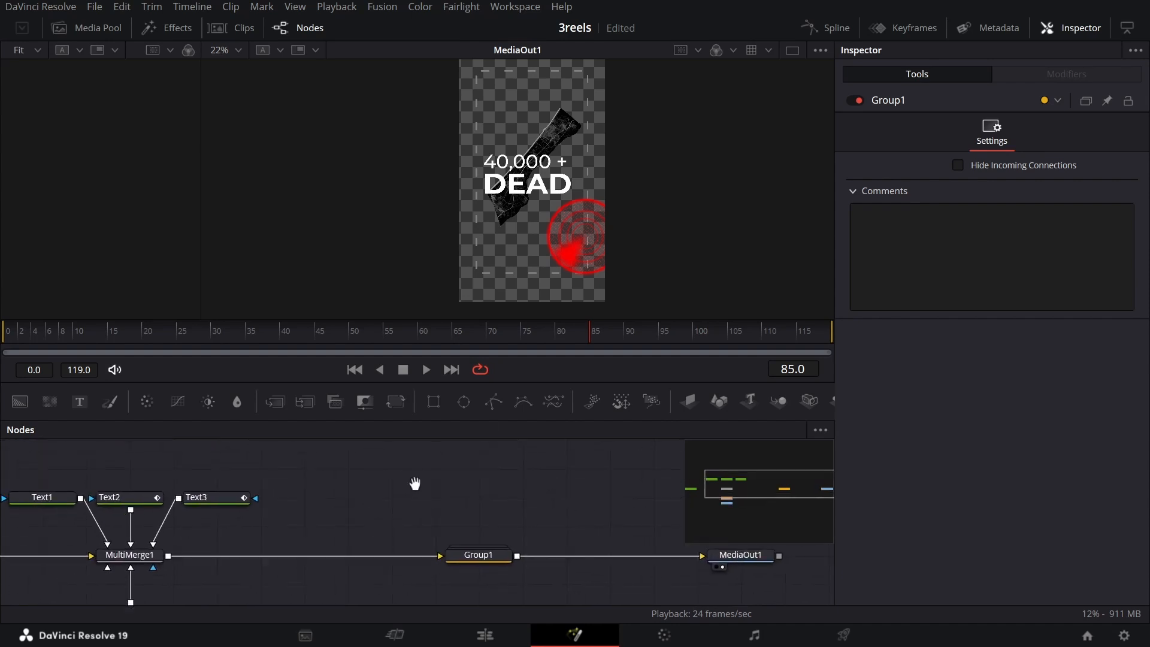
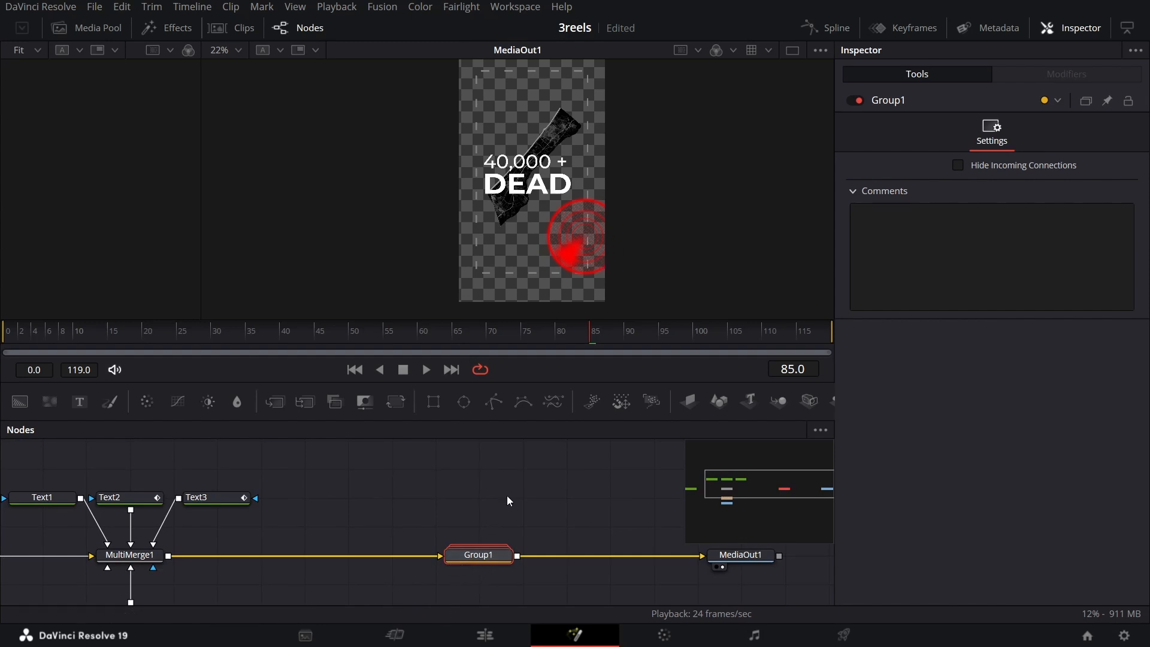
- Copy Group1 and paste the duplicate into empty space above MediaOut1's connection line
click(519, 507)
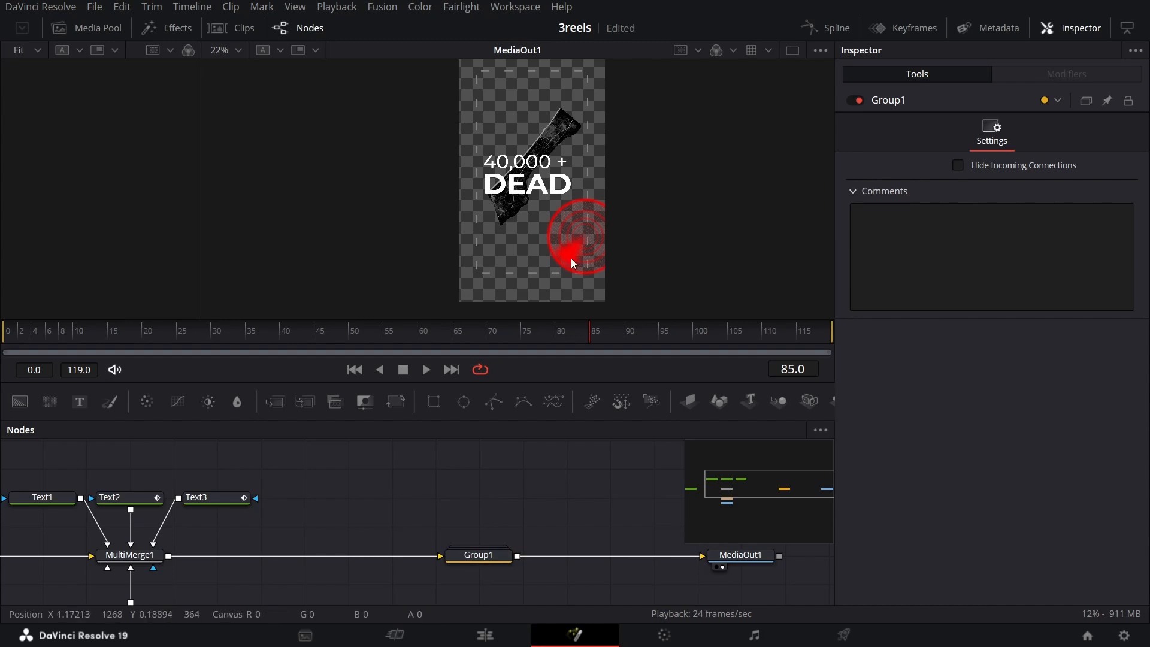
click(473, 555)
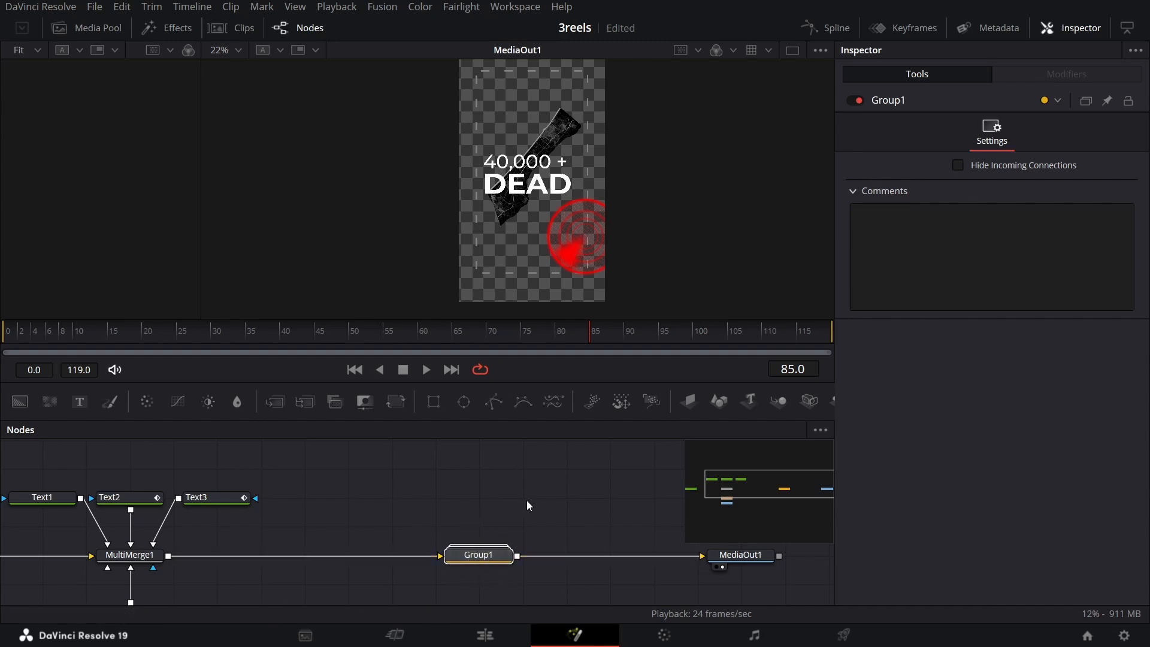
click(645, 497)
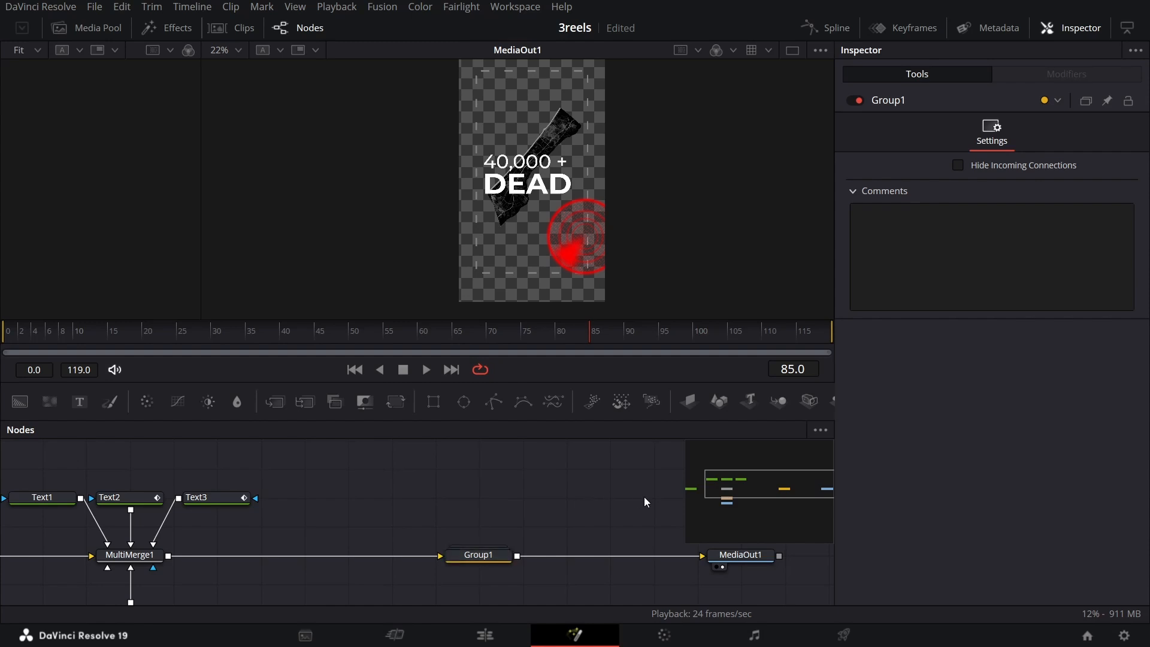
key(ctrl+v)
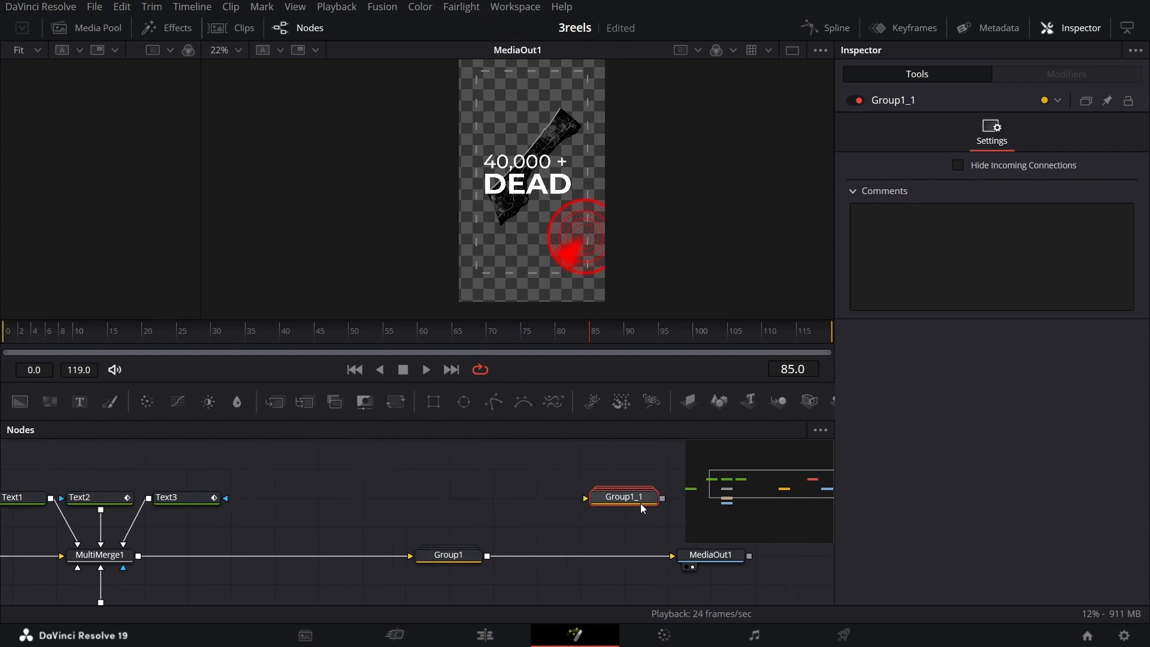
- Connect the duplicated group between Group1 and MediaOut1, and space the three nodes out in a row
drag(448, 555, 274, 554)
drag(647, 563, 673, 556)
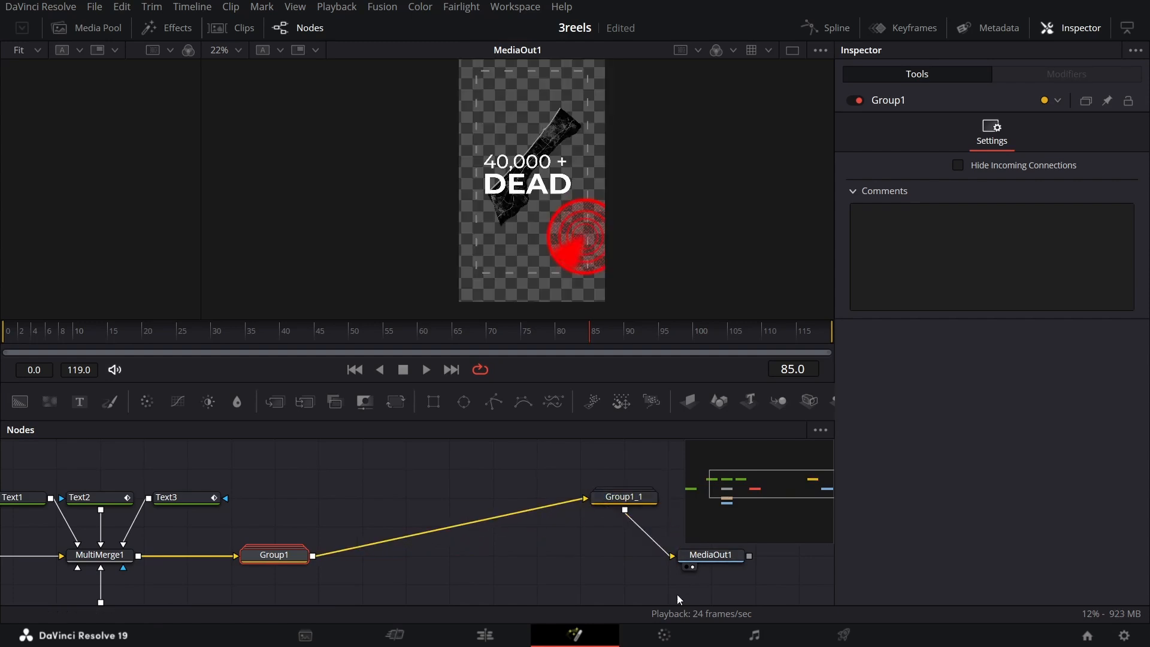
drag(631, 508, 544, 565)
drag(520, 507, 318, 492)
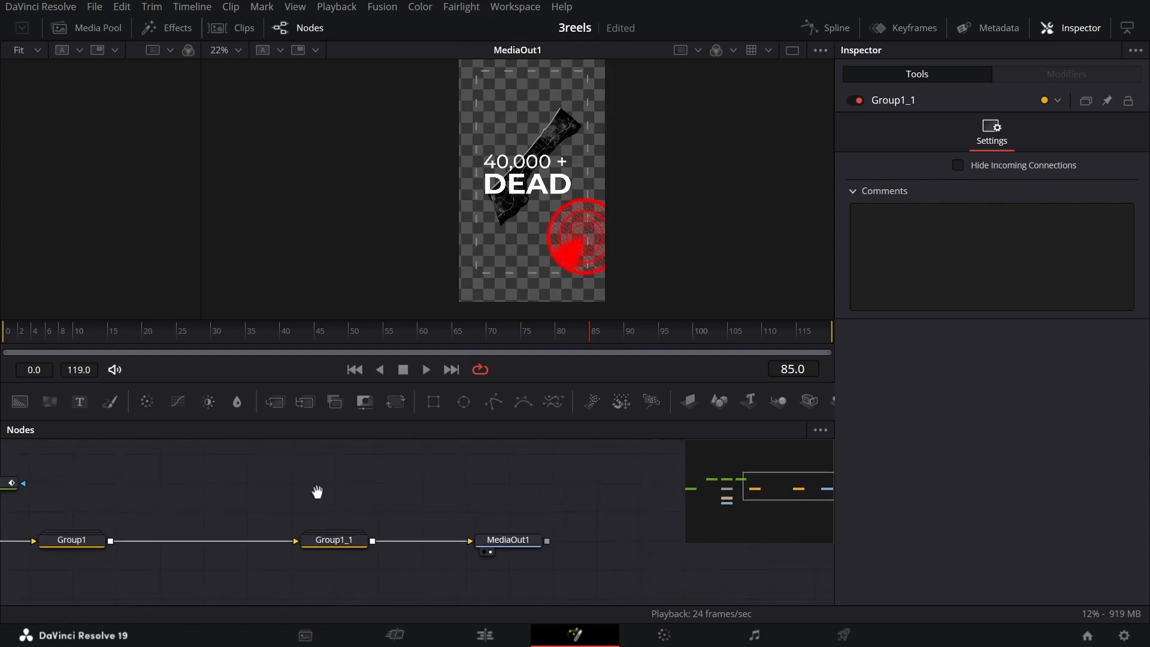
drag(542, 548, 635, 543)
drag(322, 542, 424, 546)
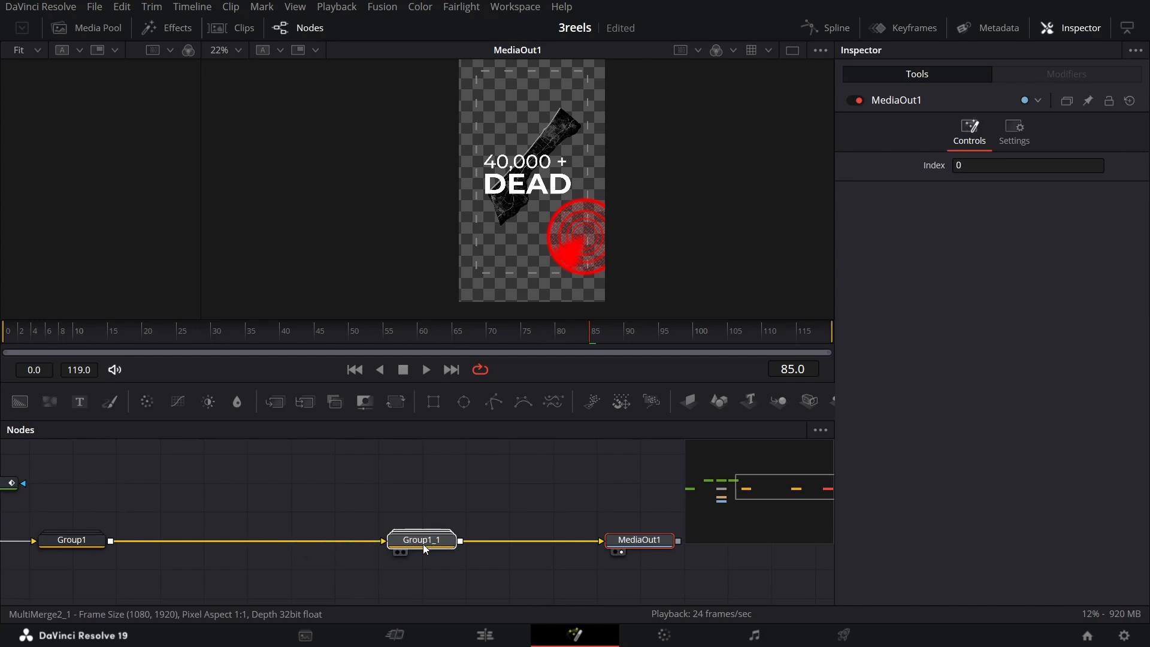
- Expand the duplicated group and move MultiMerge2_1's Background2 layer to the frame's lower-left corner, centred at about X 0.129, Y 0.139
double_click(423, 542)
scroll(462, 547, down, 3)
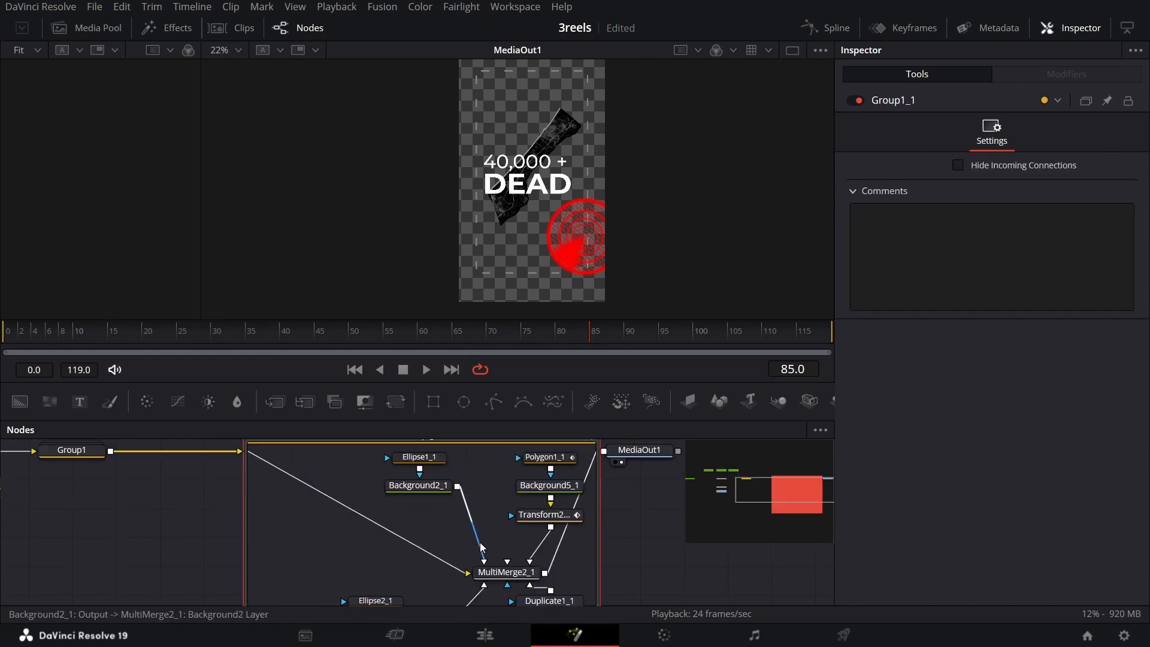
click(509, 579)
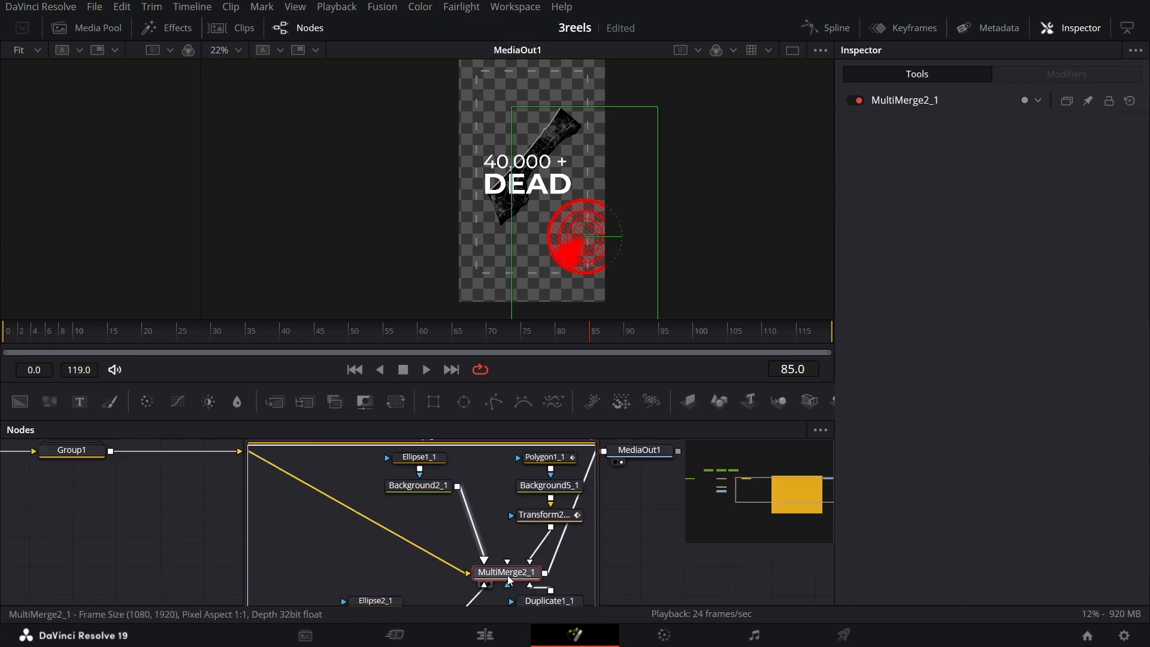
click(905, 101)
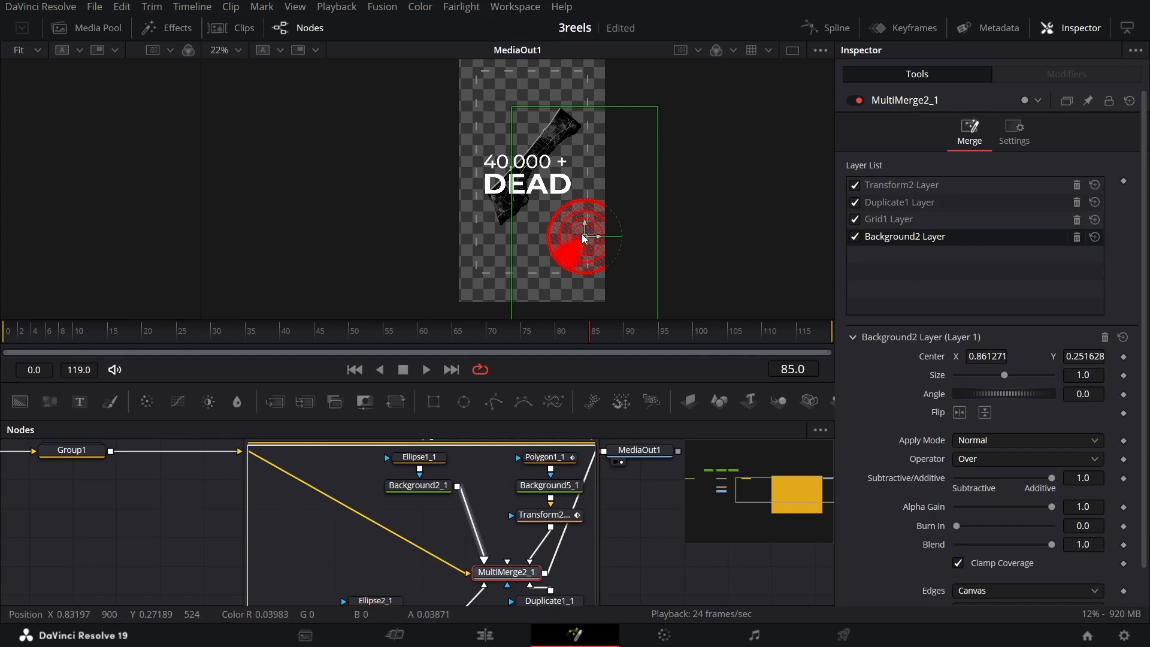
drag(586, 234, 477, 264)
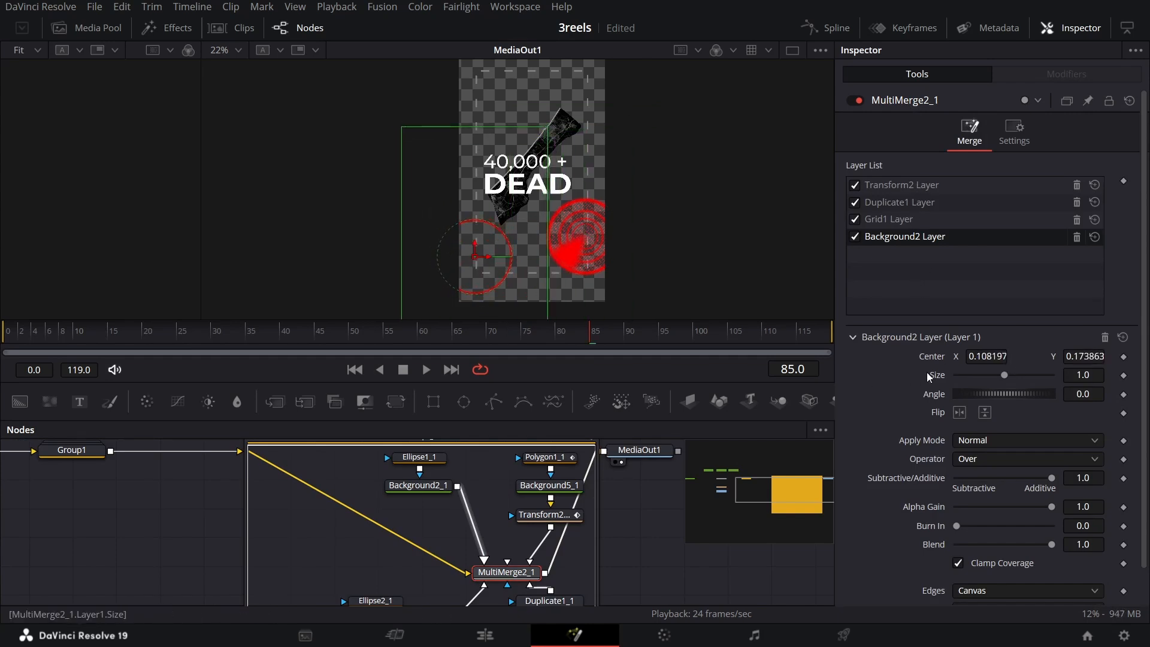
- Set the size of MultiMerge2_1's Background2 layer to 0.8
click(1074, 376)
text(0.)
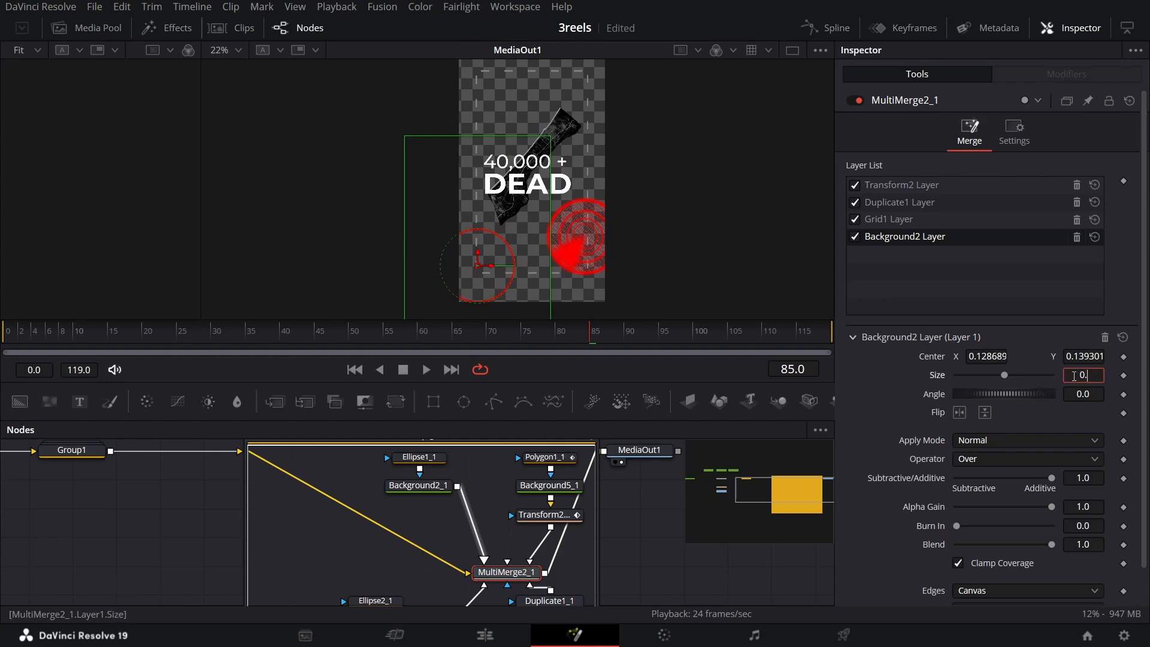
text(8)
key(Tab)
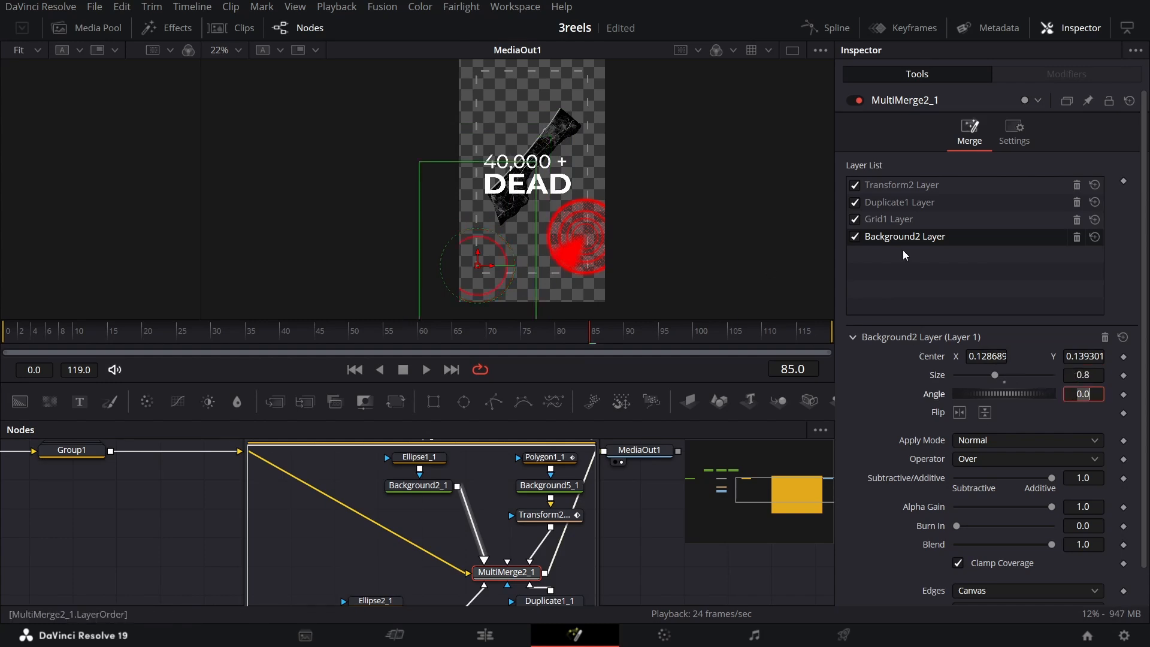
click(884, 363)
right_click(903, 340)
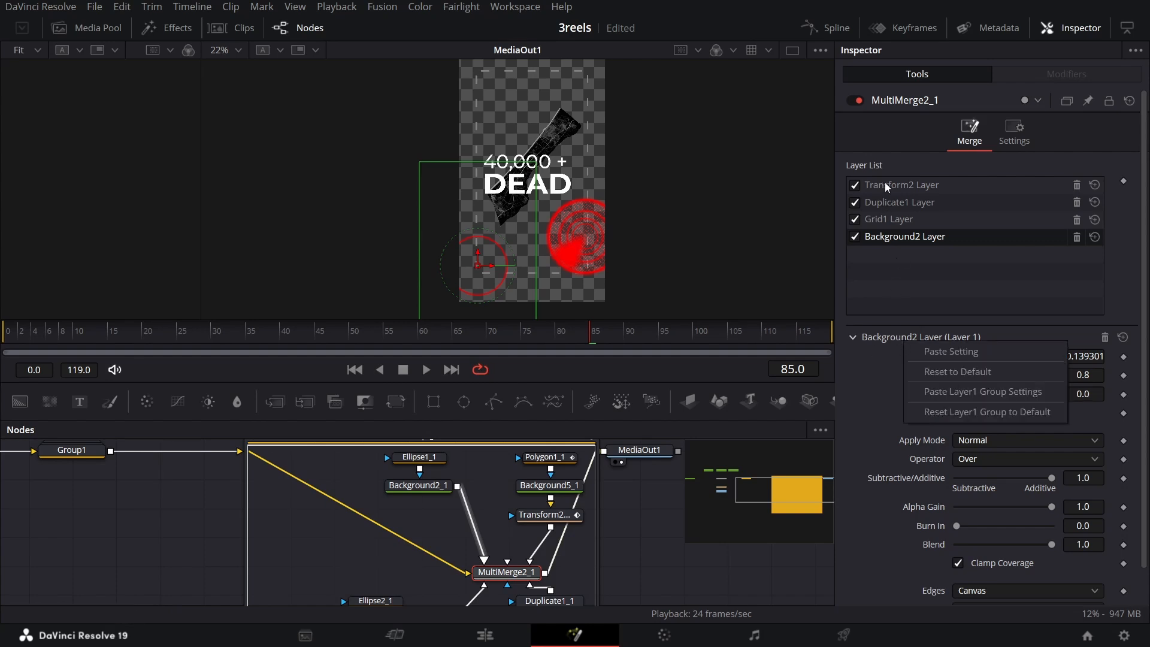
click(886, 269)
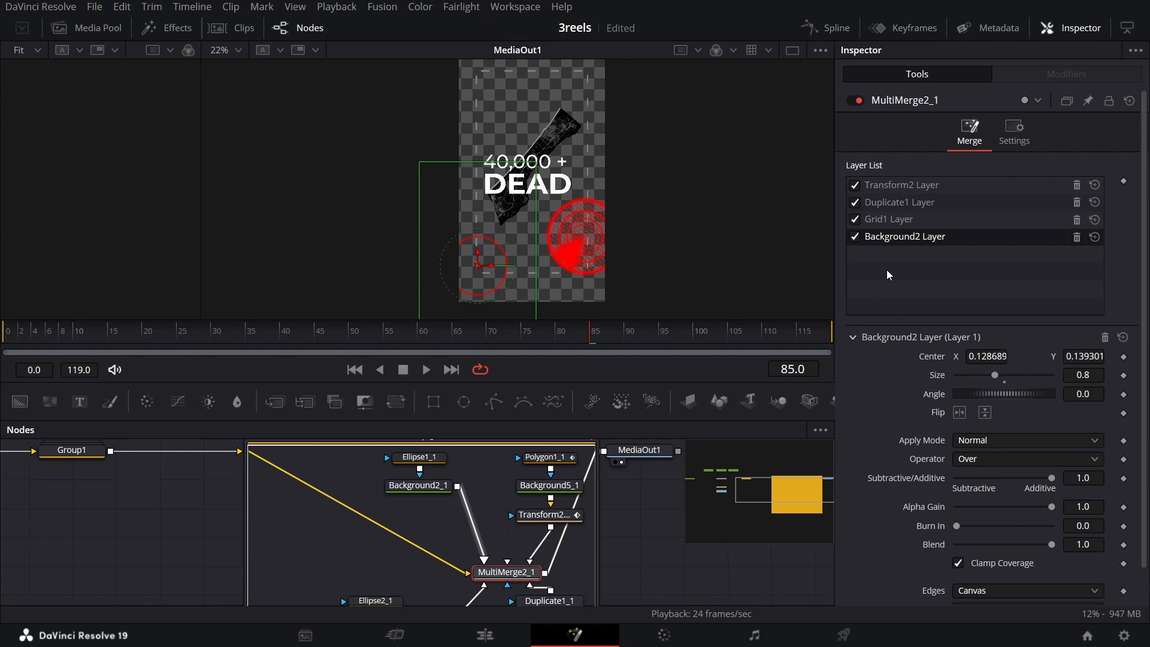
- Copy the Background2 layer's center X value, 0.128689, to the Grid1, Duplicate1 and Transform2 layers of MultiMerge2_1
click(985, 357)
click(904, 221)
double_click(986, 358)
key(ctrl+v)
click(902, 202)
click(902, 185)
key(ctrl+v)
click(906, 237)
click(899, 220)
click(902, 203)
click(903, 186)
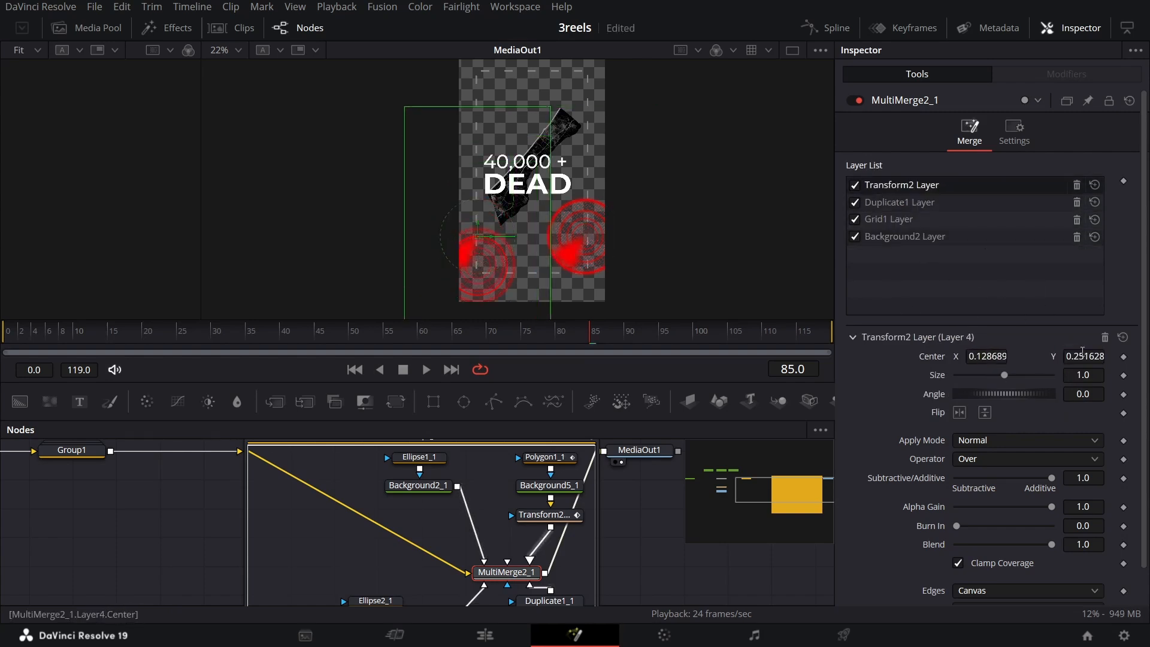
- Match the Grid1, Duplicate1 and Transform2 layers to the Background2 layer with center Y 0.139301 and size 0.8
click(906, 237)
click(899, 220)
click(902, 203)
click(904, 187)
text(0.139301)
scroll(464, 284, up, 5)
scroll(558, 169, up, 2)
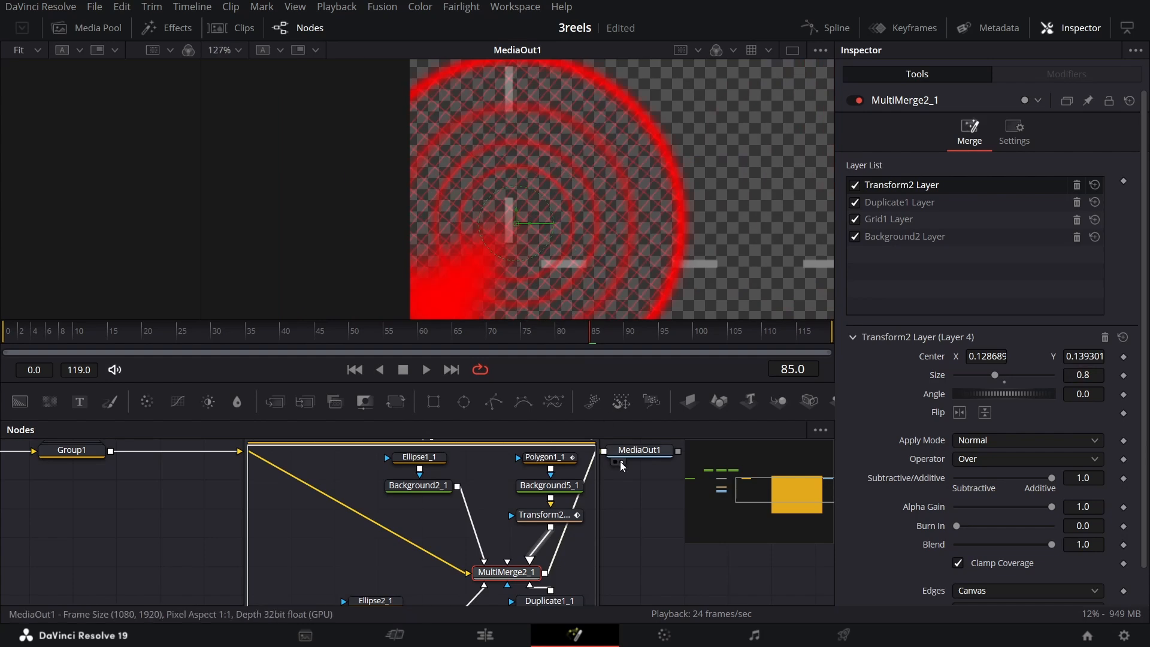
- Reduce the Grid1 layer's size to 0.76 so the grid fits inside the smaller radar circle's outline
click(885, 226)
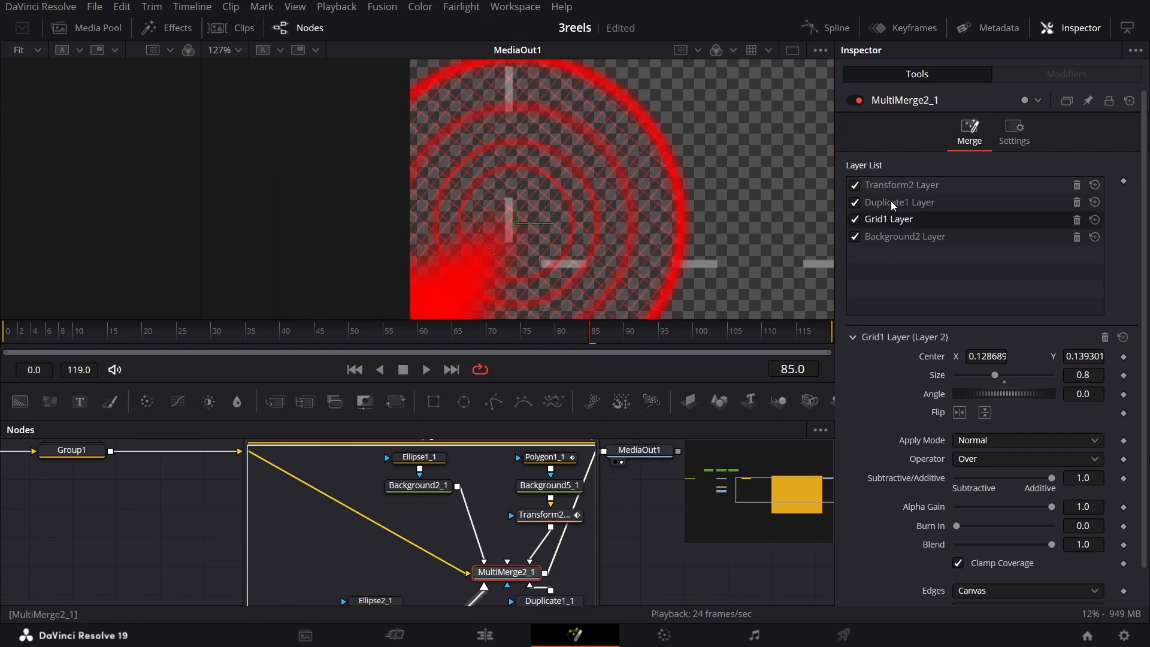
click(1089, 374)
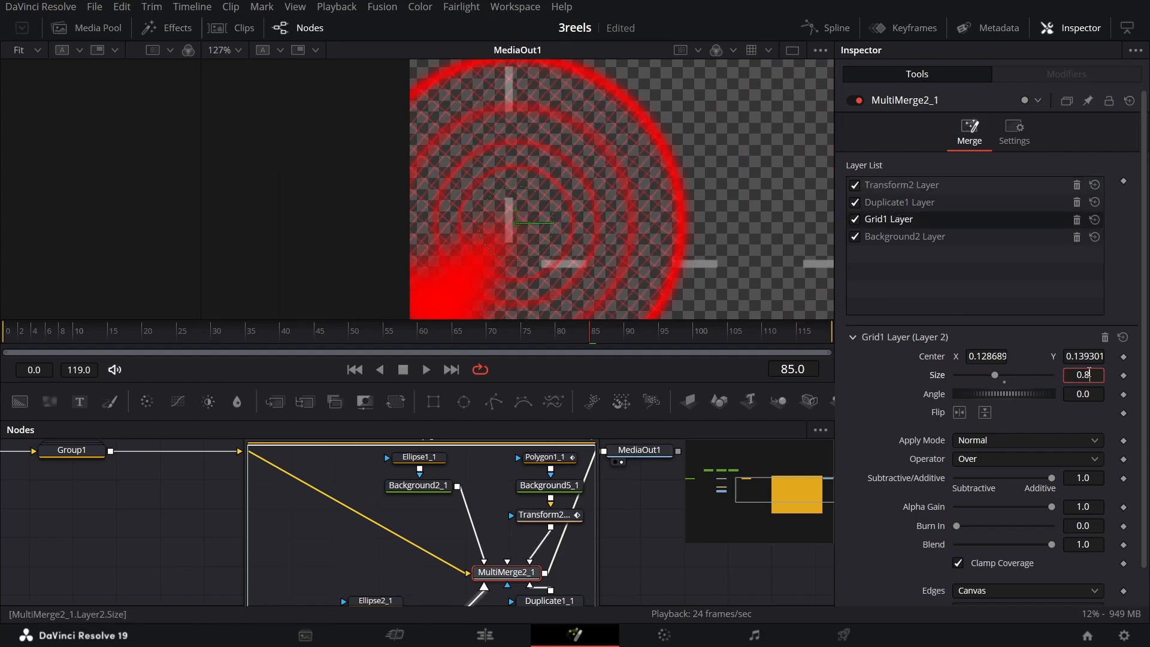
key(BackSpace)
text(7)
key(Tab)
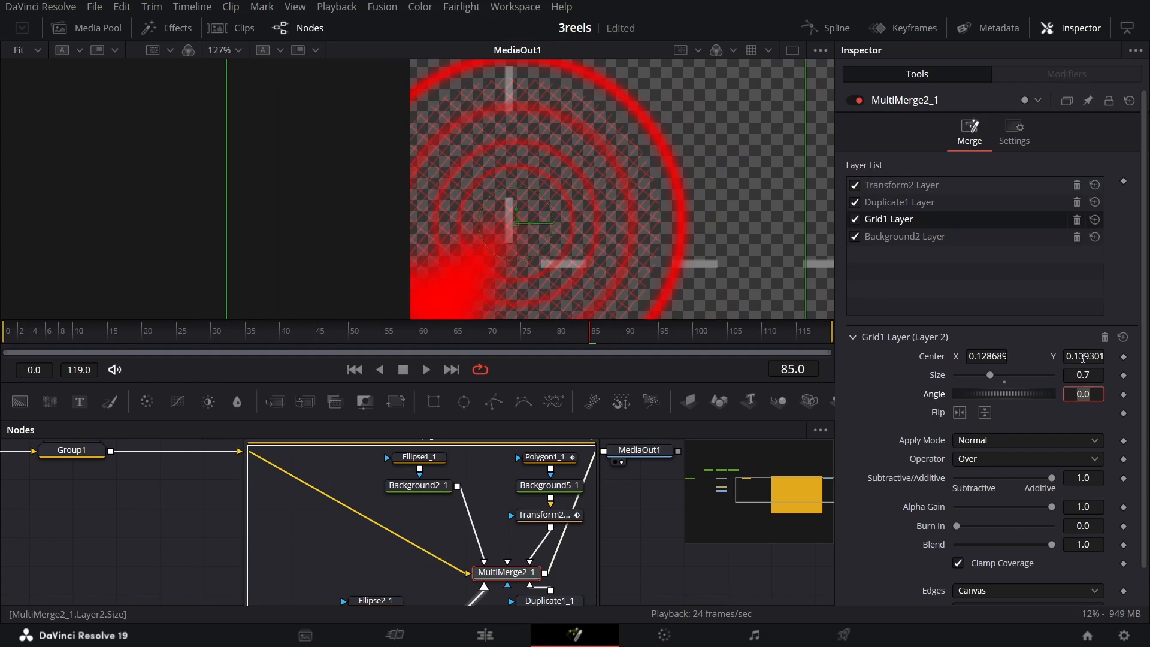
click(1083, 358)
click(1087, 376)
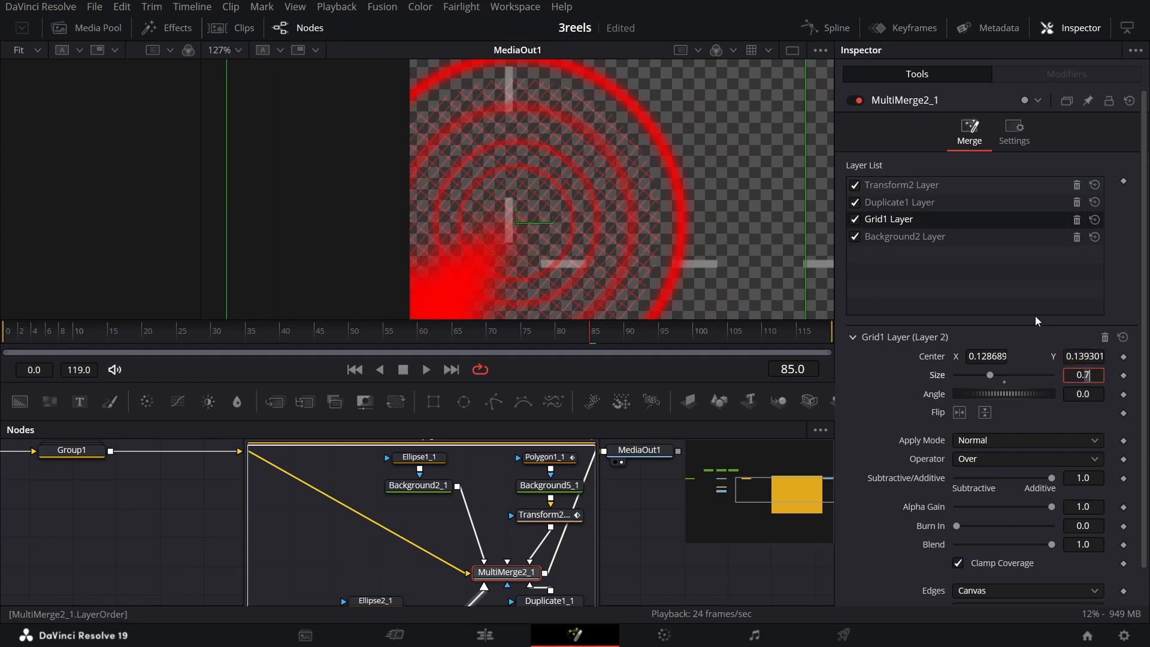
text(68)
key(Return)
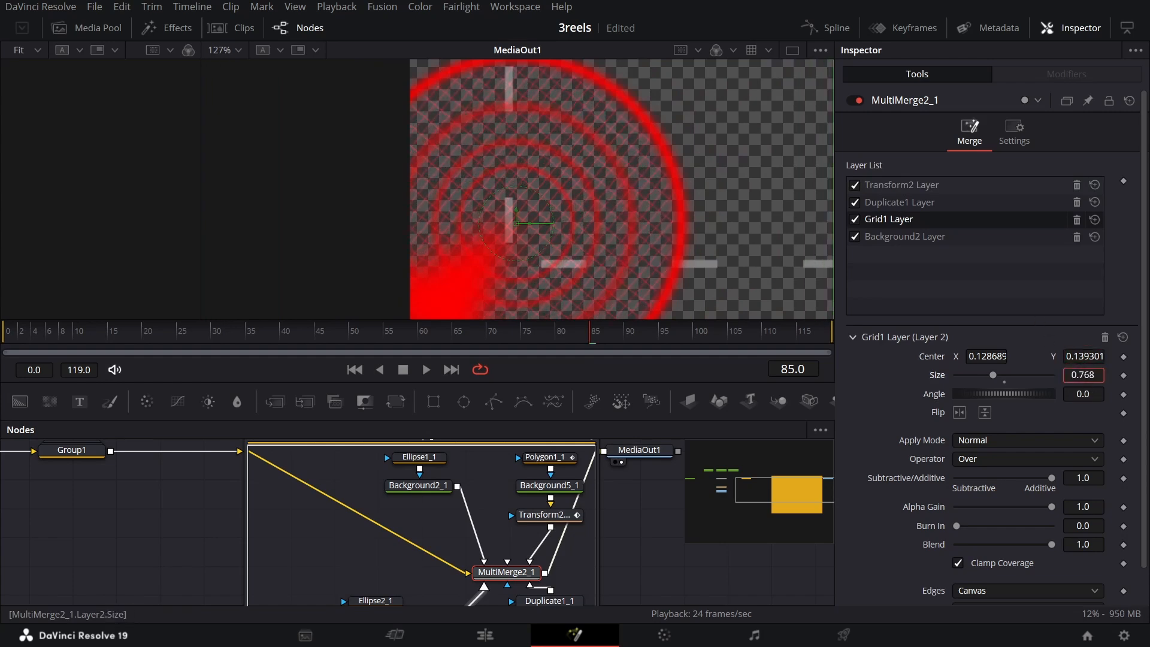
scroll(671, 197, up, 5)
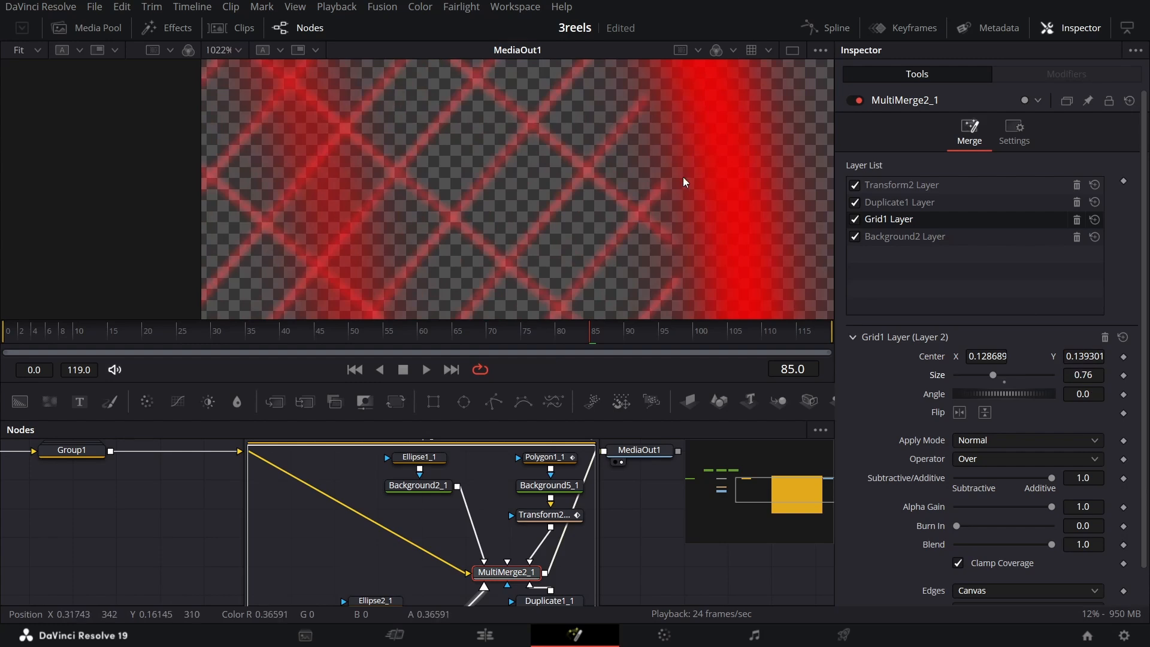
scroll(687, 204, down, 6)
scroll(561, 573, down, 3)
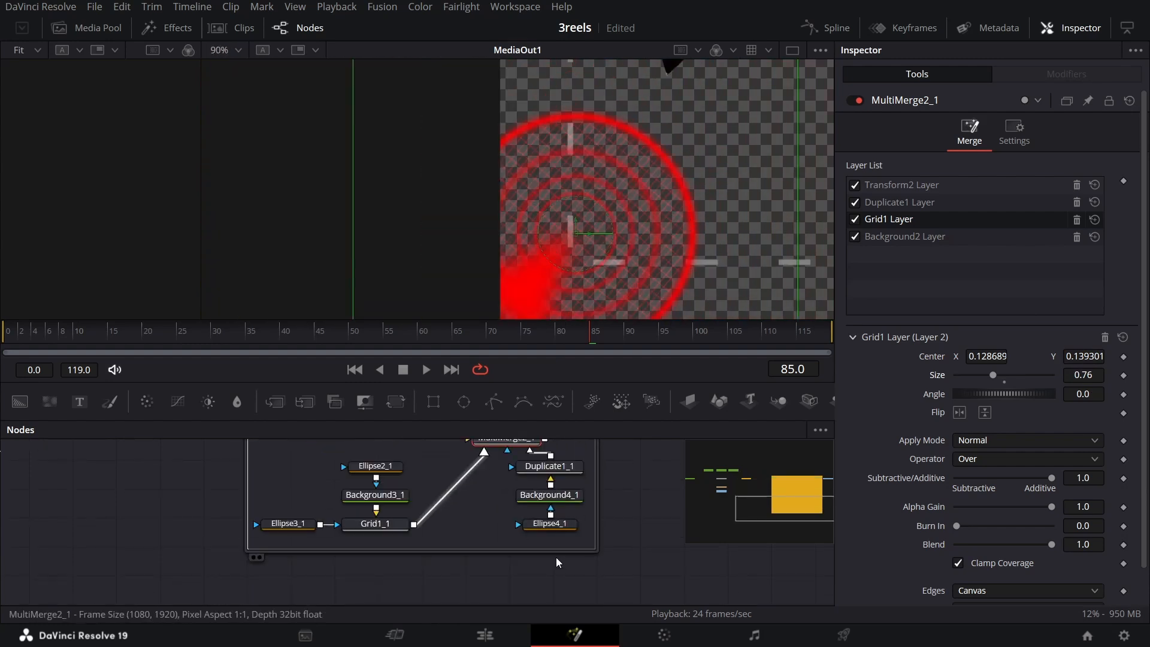
- Set the Grid1_1 node to 26 row cells and 30 column cells, and darken its line colour to red 0.205
scroll(556, 558, up, 3)
scroll(640, 257, down, 4)
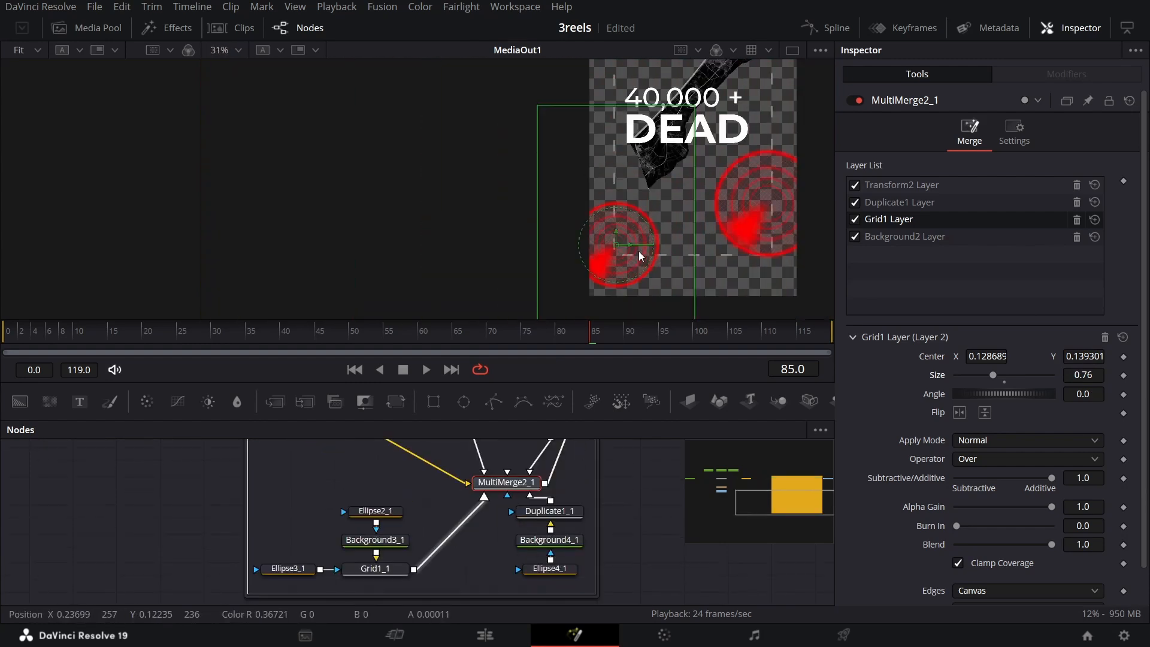
scroll(616, 244, up, 1)
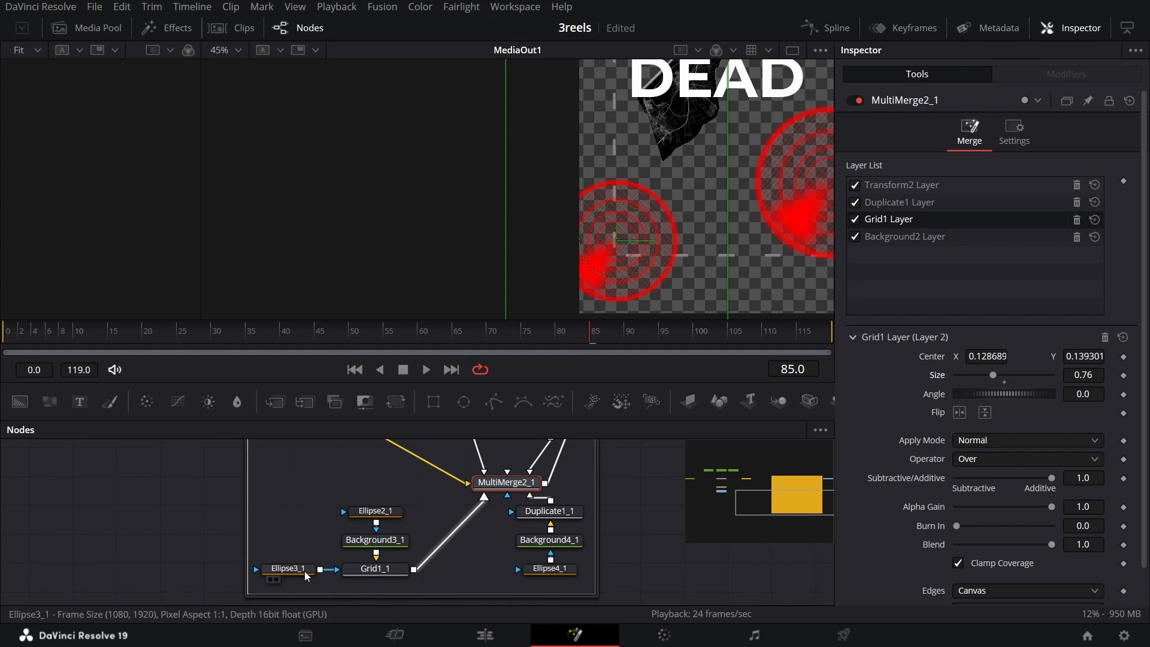
click(379, 569)
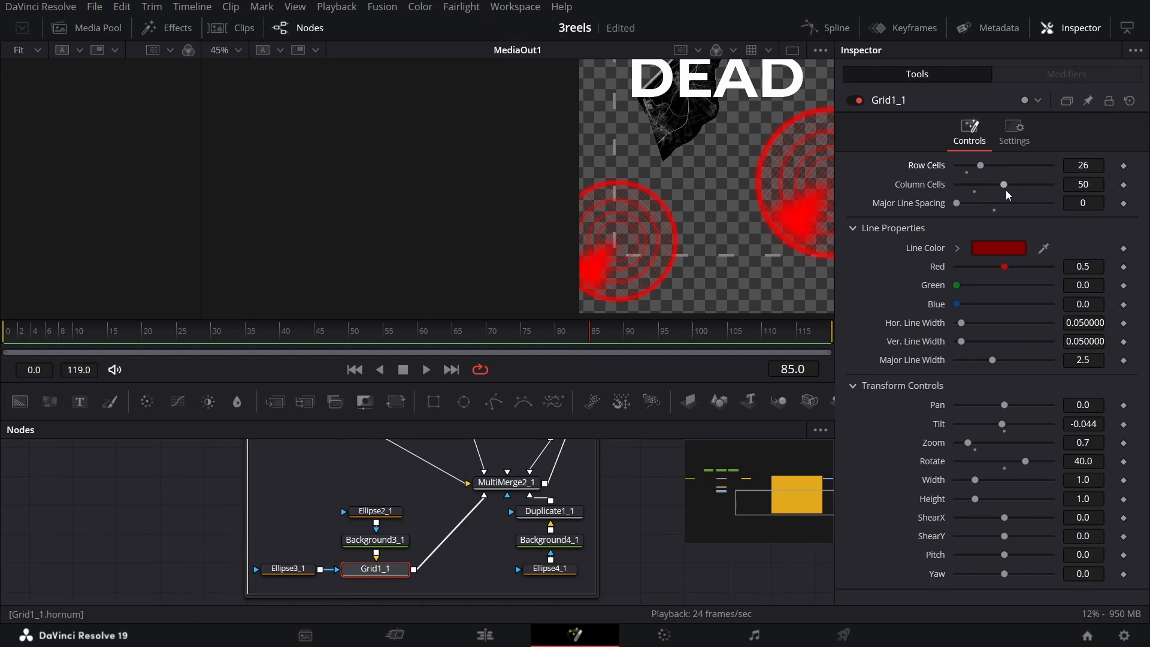
drag(1006, 189, 980, 189)
drag(1005, 266, 973, 275)
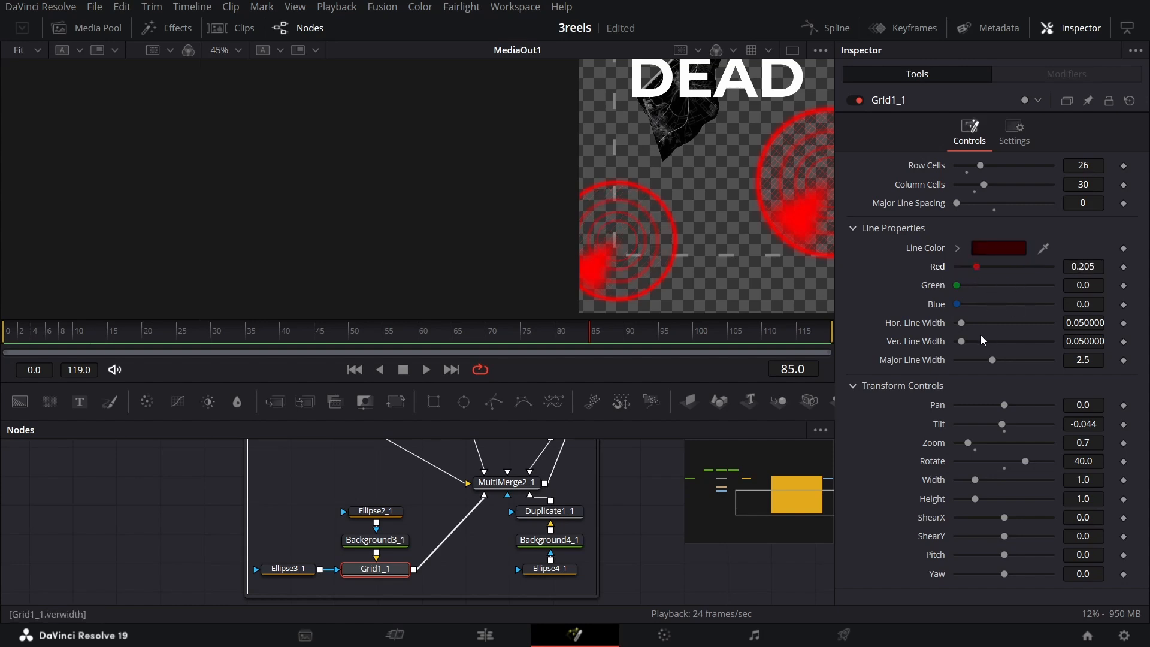
- Select the Background4_1 node feeding Duplicate1_1 to edit the inner rings' colour
click(550, 541)
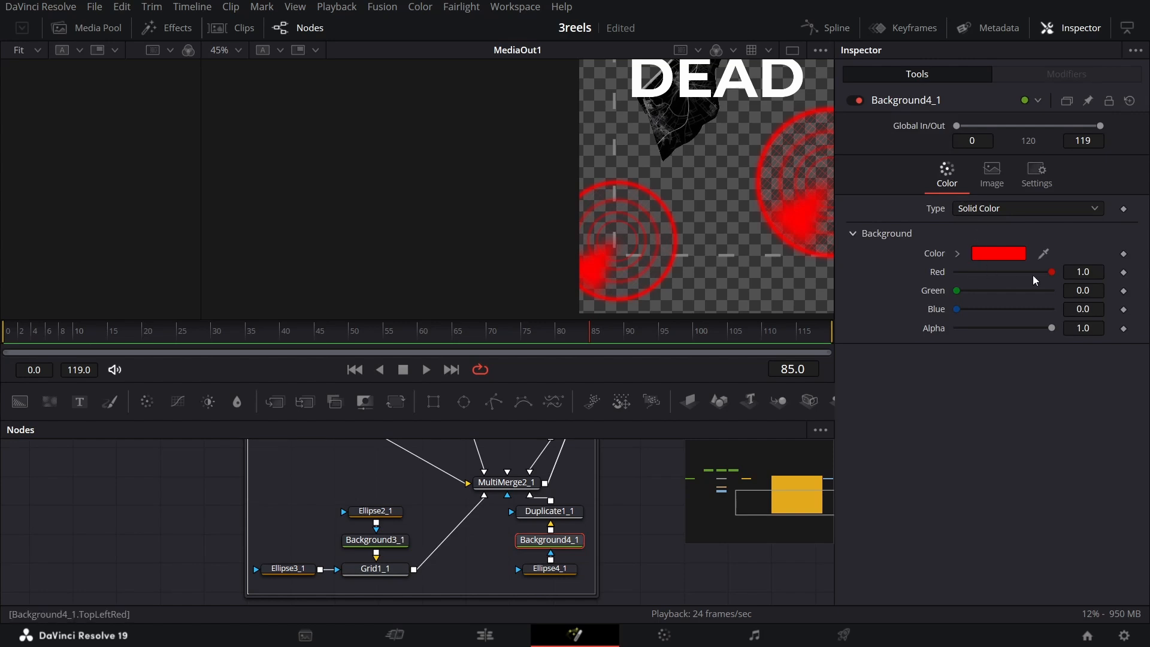
- Darken the solid colours of Background4_1 and Background5_1 by lowering their Red values to about 0.67 and 0.62
drag(1049, 272, 1017, 283)
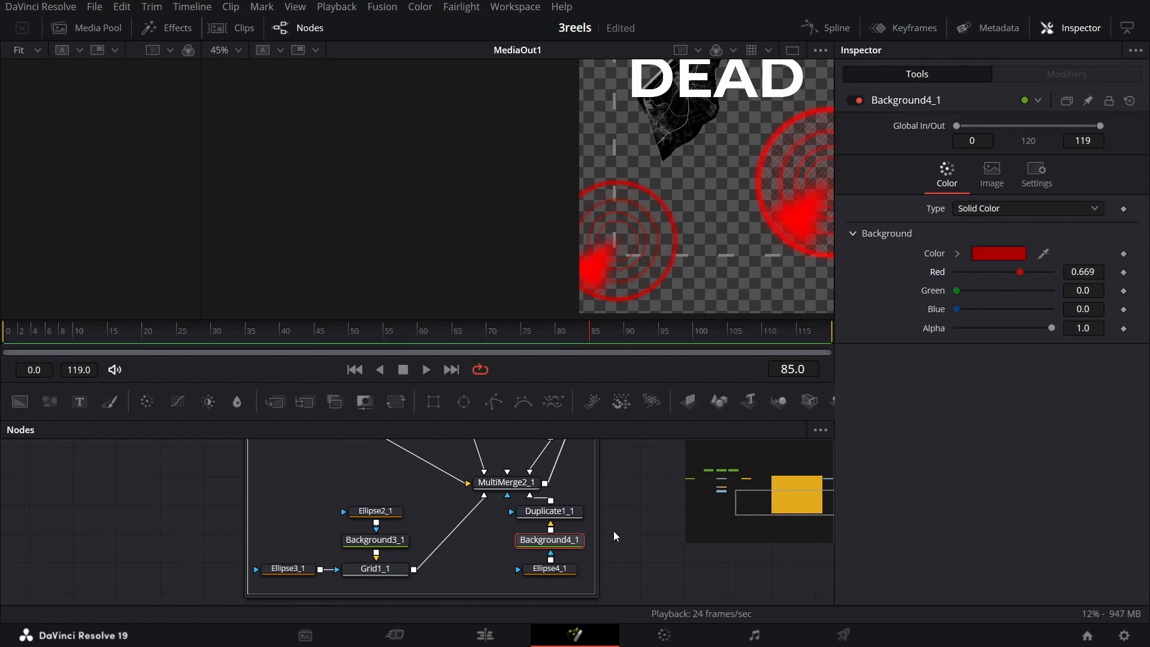
scroll(613, 531, up, 5)
click(563, 485)
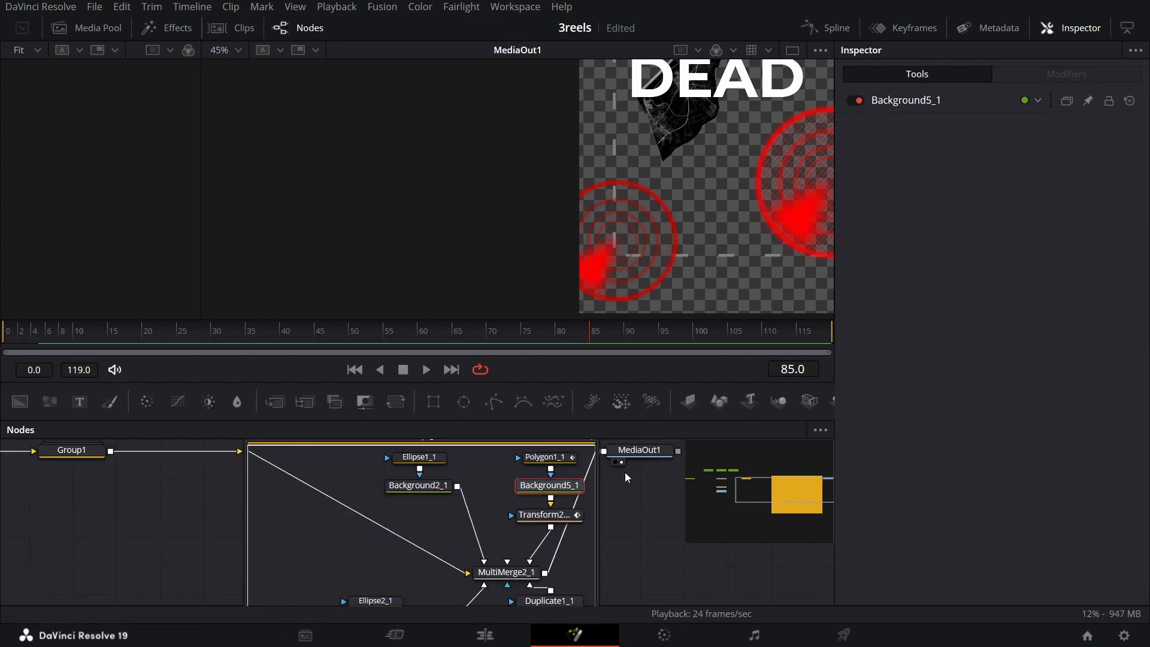
click(905, 100)
drag(1049, 273, 998, 279)
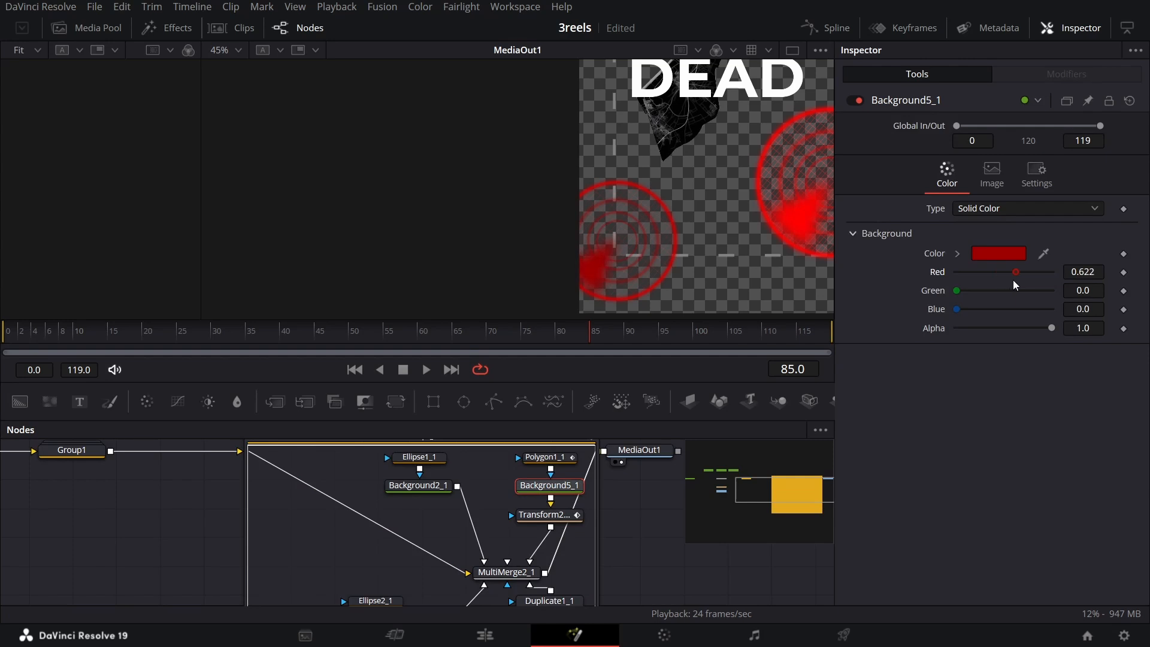
- Turn off Invert Transform on Transform2_1 and set its Angle animation's In and Out easing to Quad
click(544, 515)
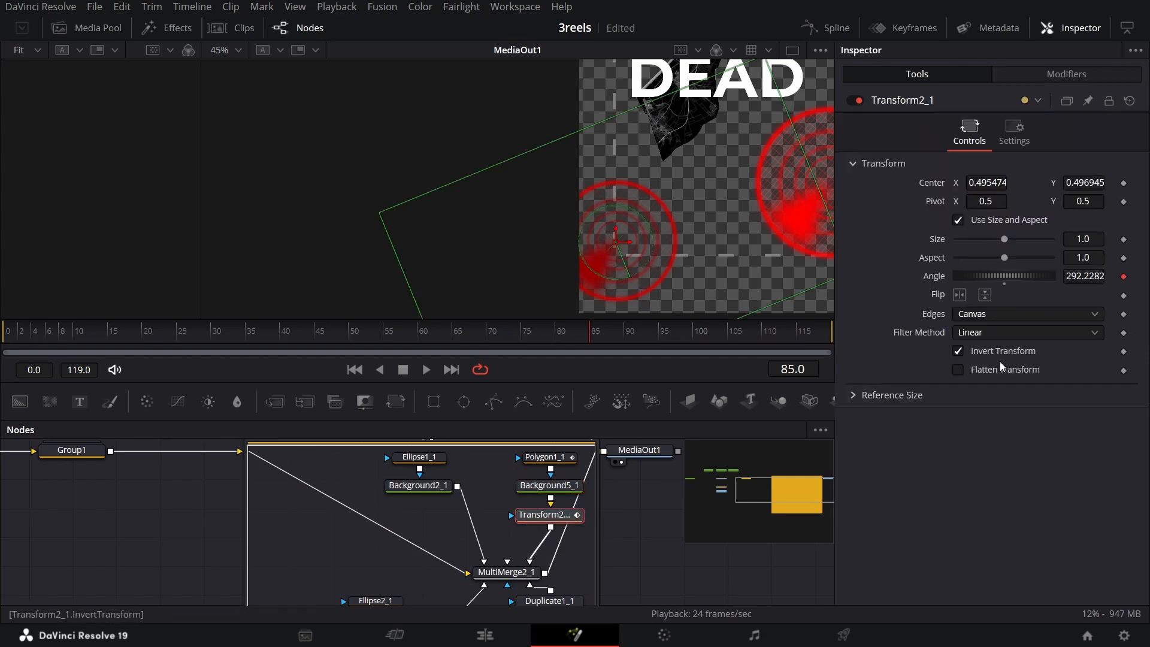
click(999, 354)
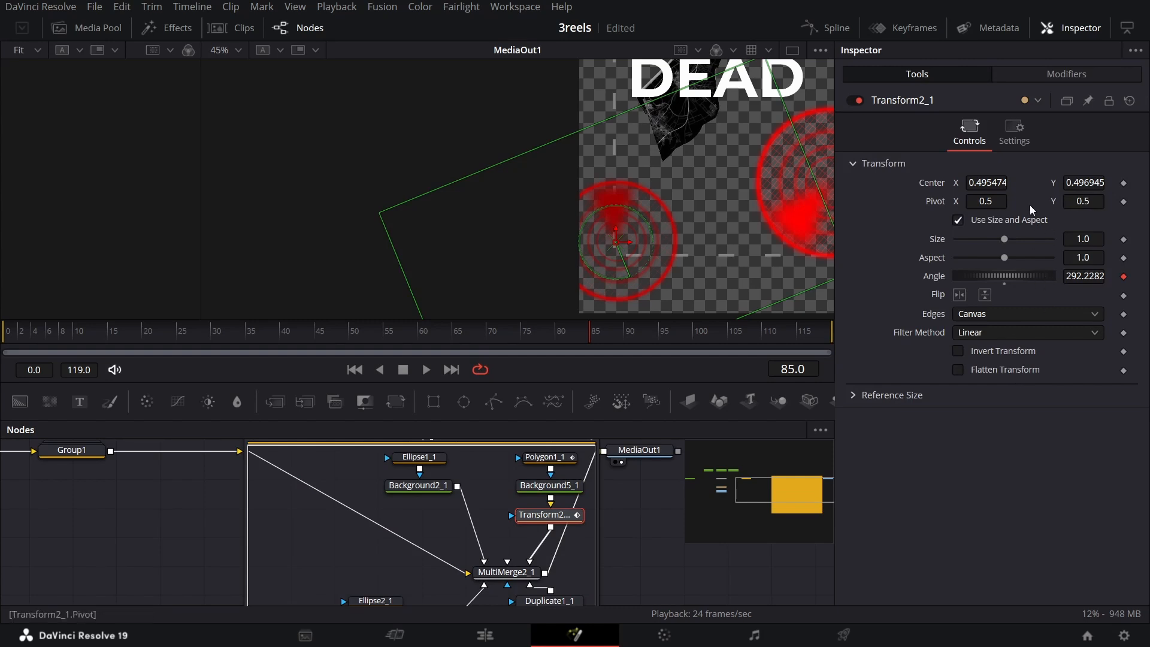
click(1055, 74)
click(1070, 221)
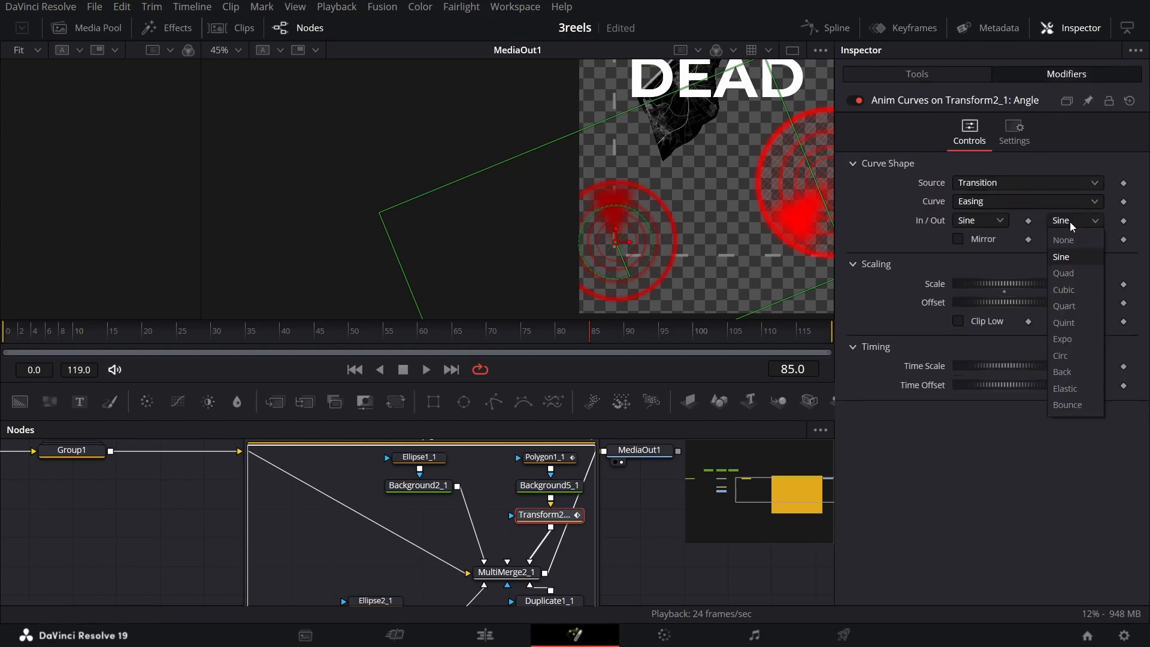
click(1064, 273)
click(1000, 220)
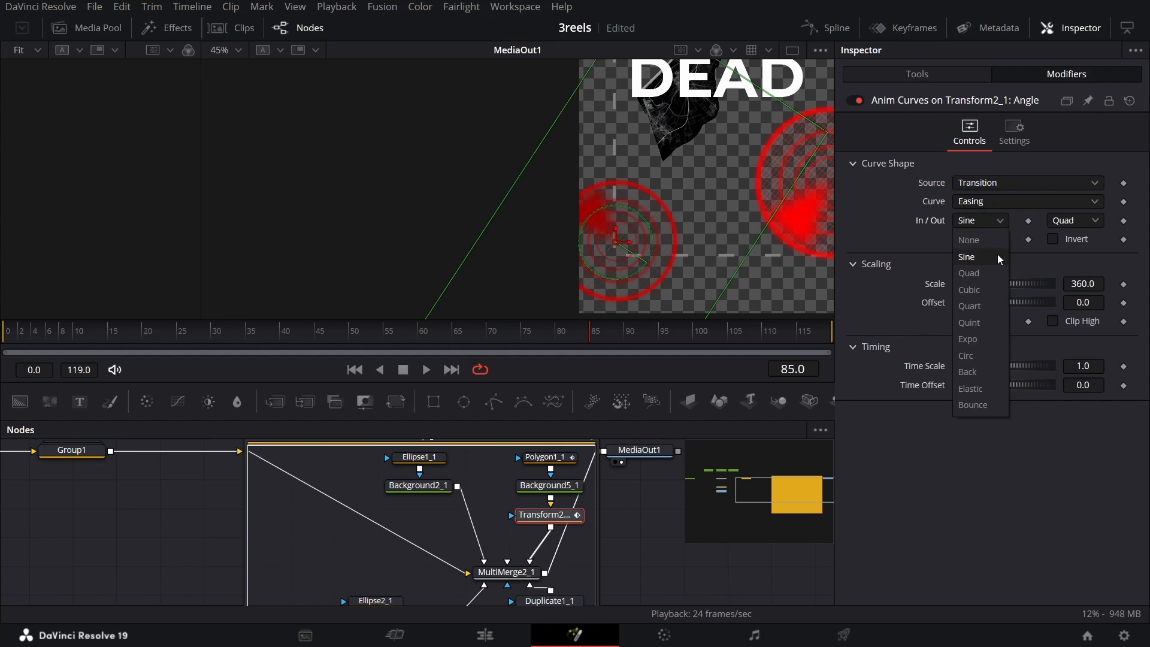
click(995, 273)
- Play back the composition to check the rotation of the smaller radar's sweep
key(space)
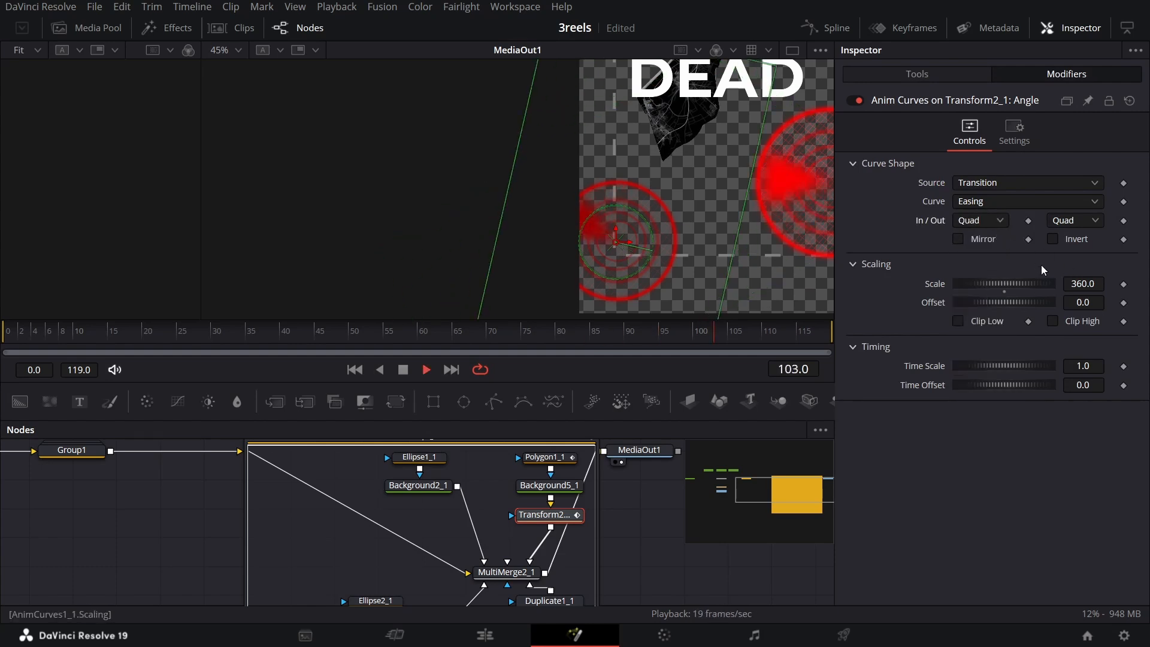
scroll(691, 243, down, 2)
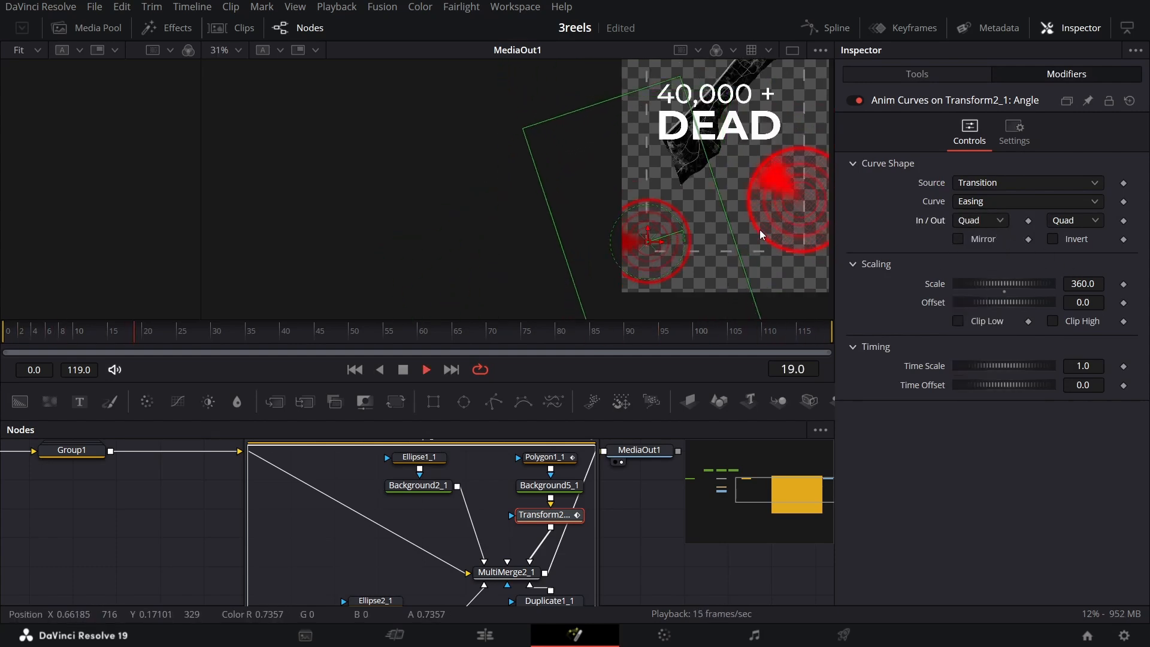
key(space)
- Set the Soft Edge of Ellipse1_1 to 0.02, inspect the radar ring's outline, and collapse Group1_1
scroll(462, 502, up, 1)
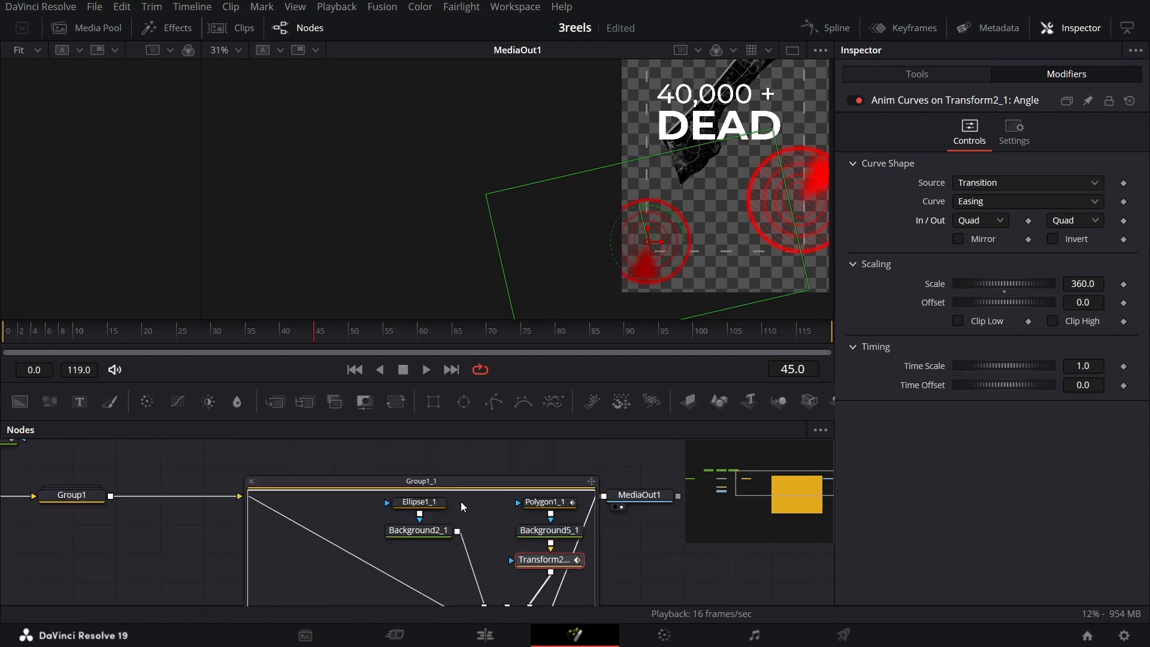
click(429, 511)
click(426, 497)
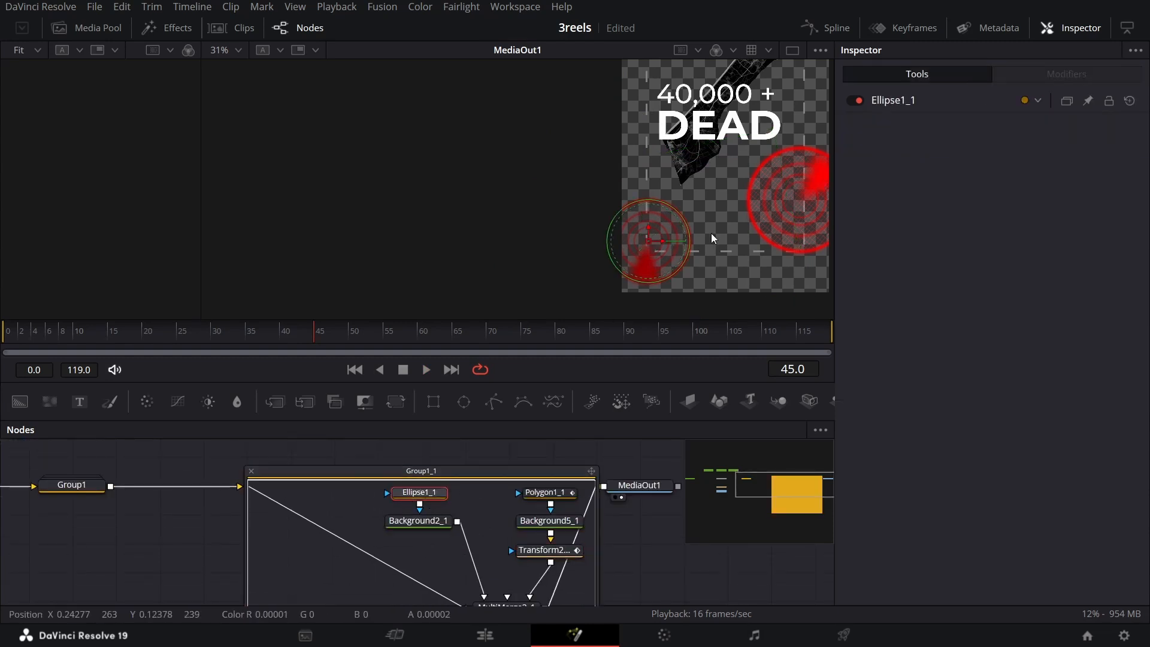
click(941, 100)
click(1090, 221)
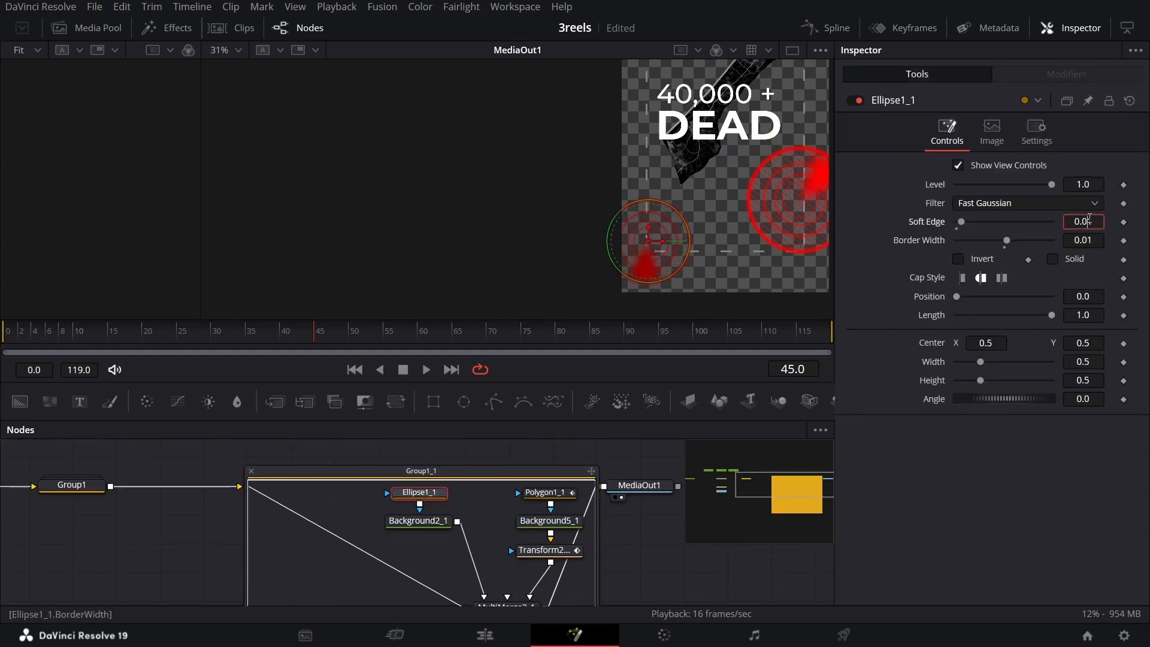
key(Tab)
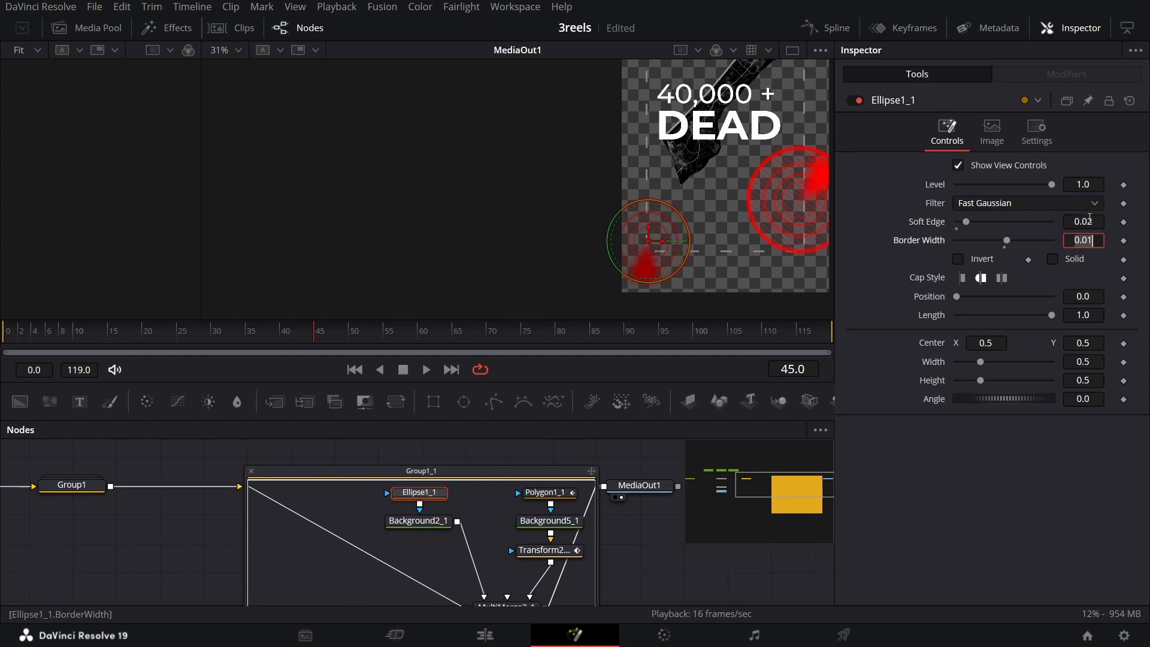
scroll(652, 223, up, 2)
scroll(652, 223, up, 2)
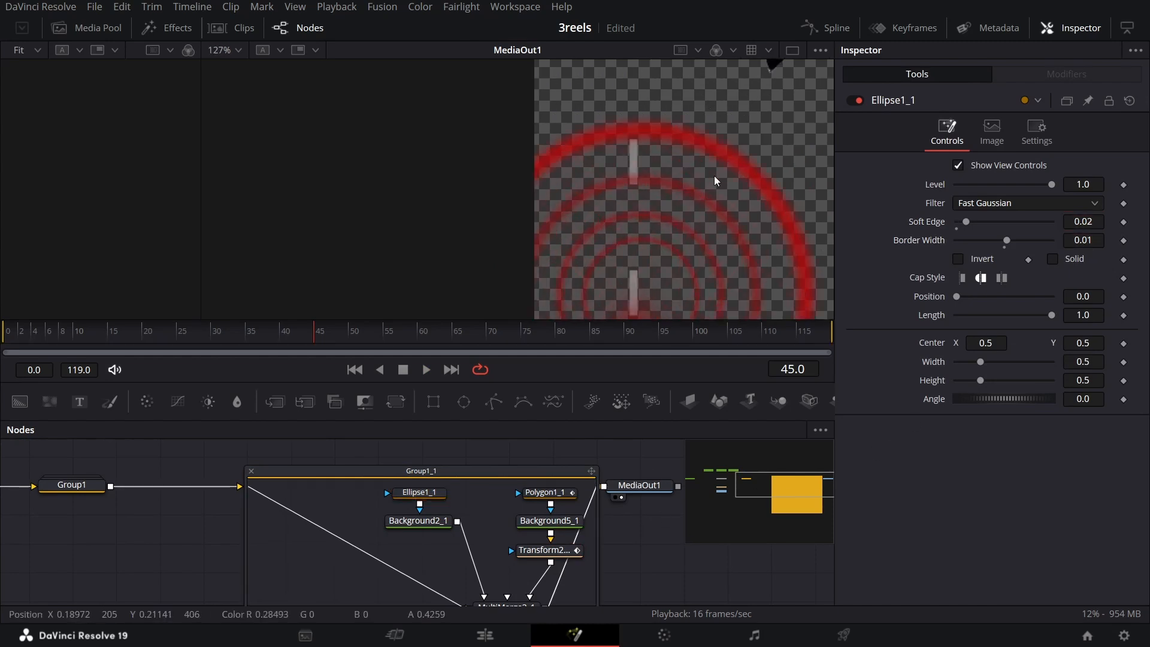
scroll(698, 165, down, 3)
drag(718, 192, 540, 202)
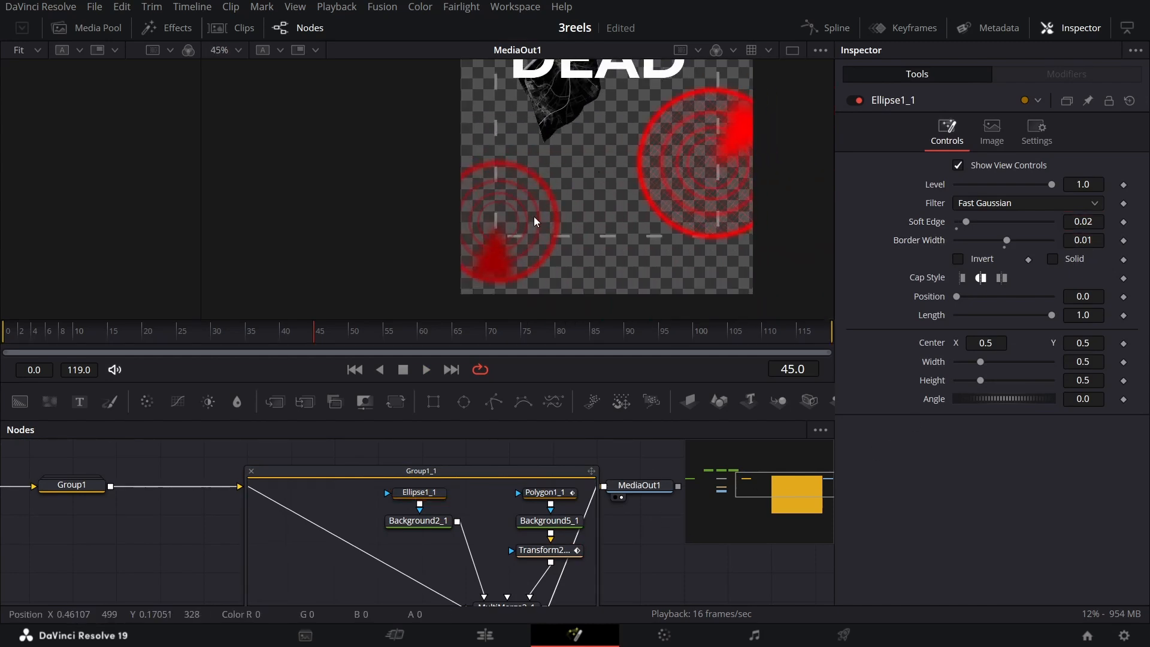
click(251, 471)
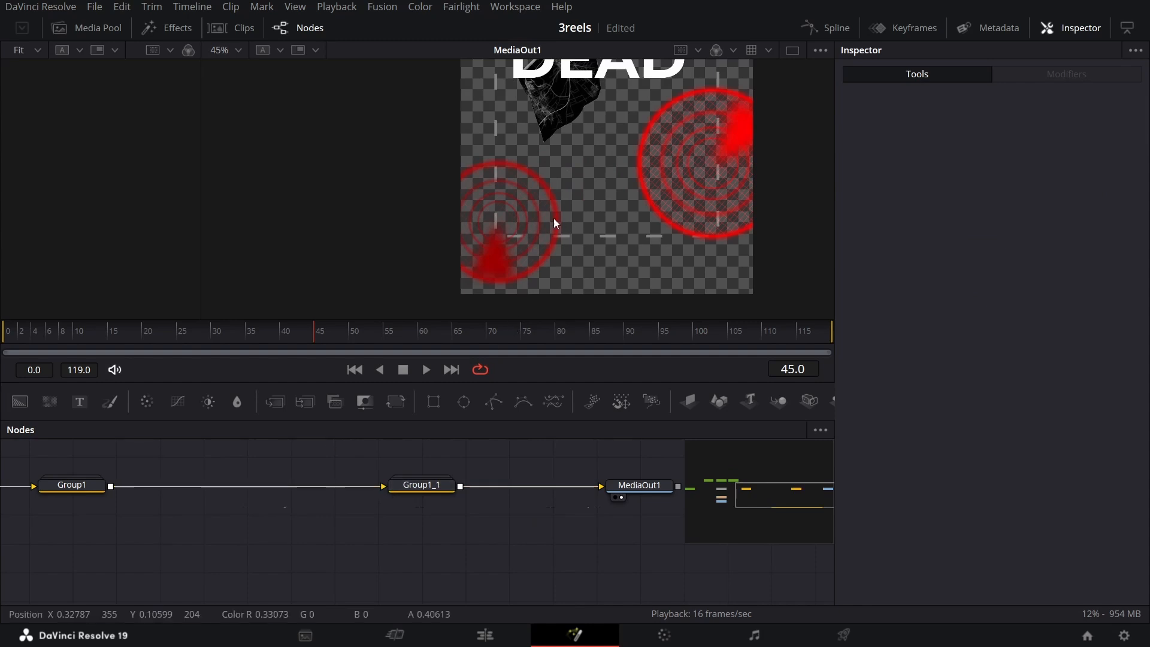
- Examine the whole vertical frame with both radars and play the animation back from about frame 10
scroll(558, 193, down, 1)
scroll(559, 193, up, 1)
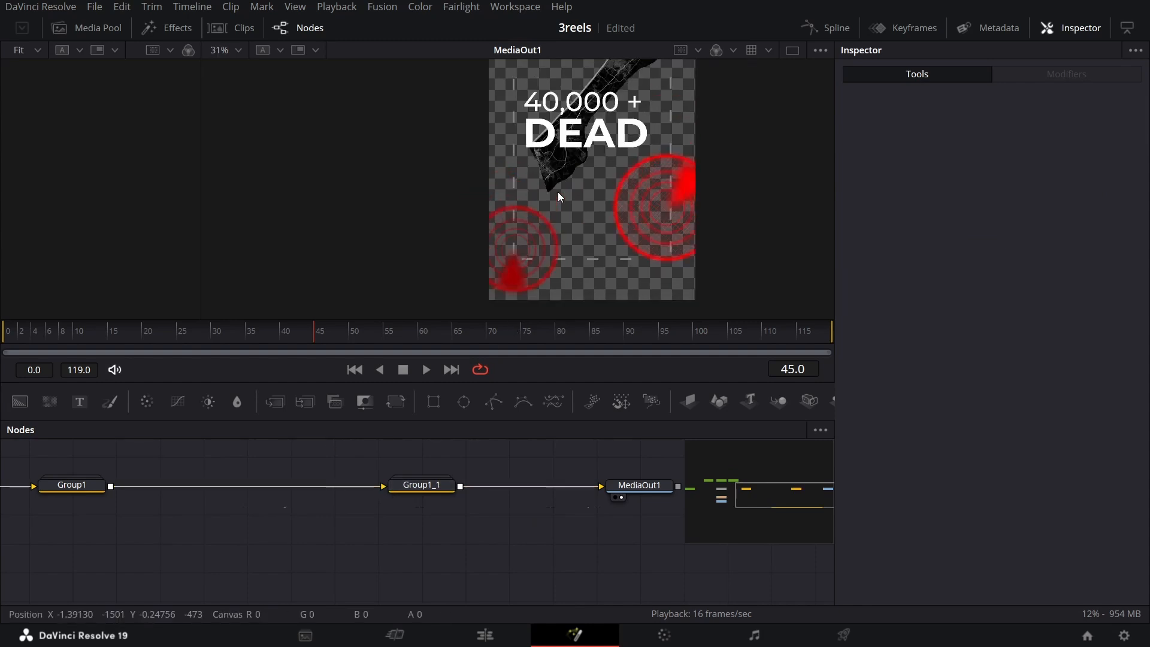
drag(174, 524, 297, 547)
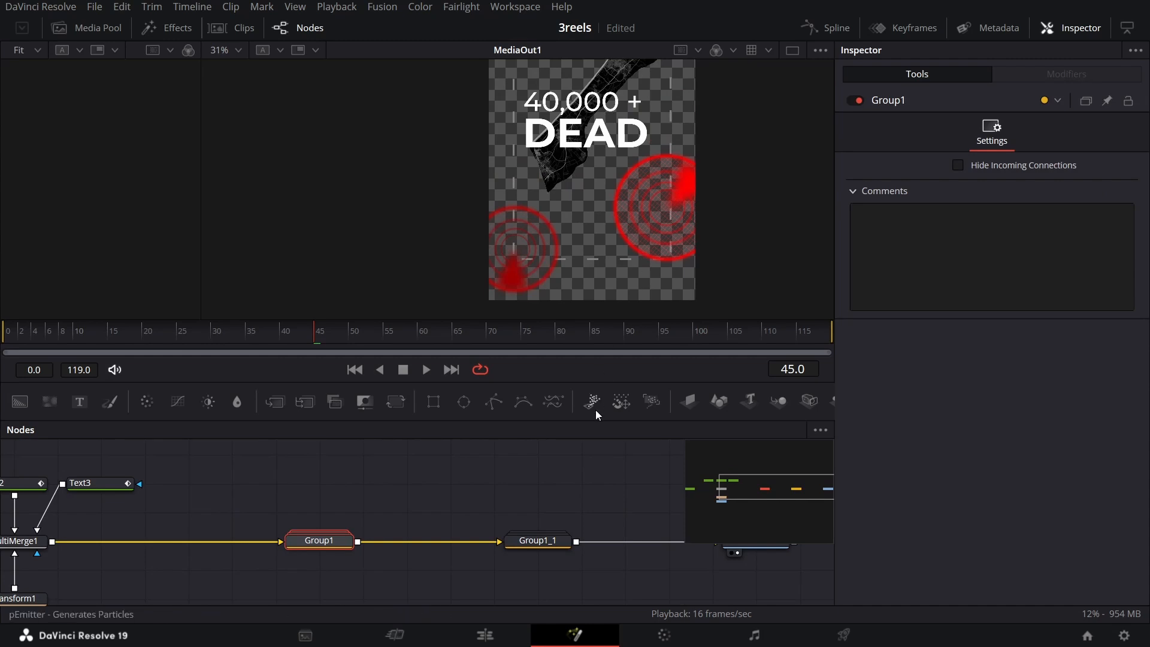
click(577, 457)
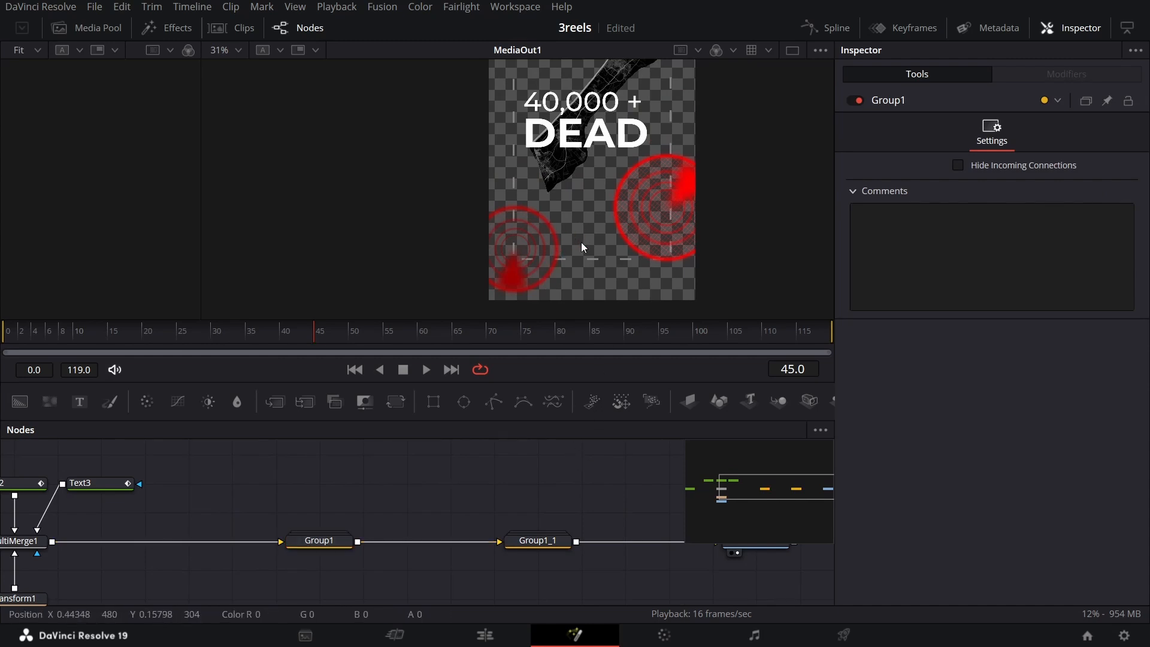
scroll(627, 167, down, 1)
scroll(623, 177, up, 1)
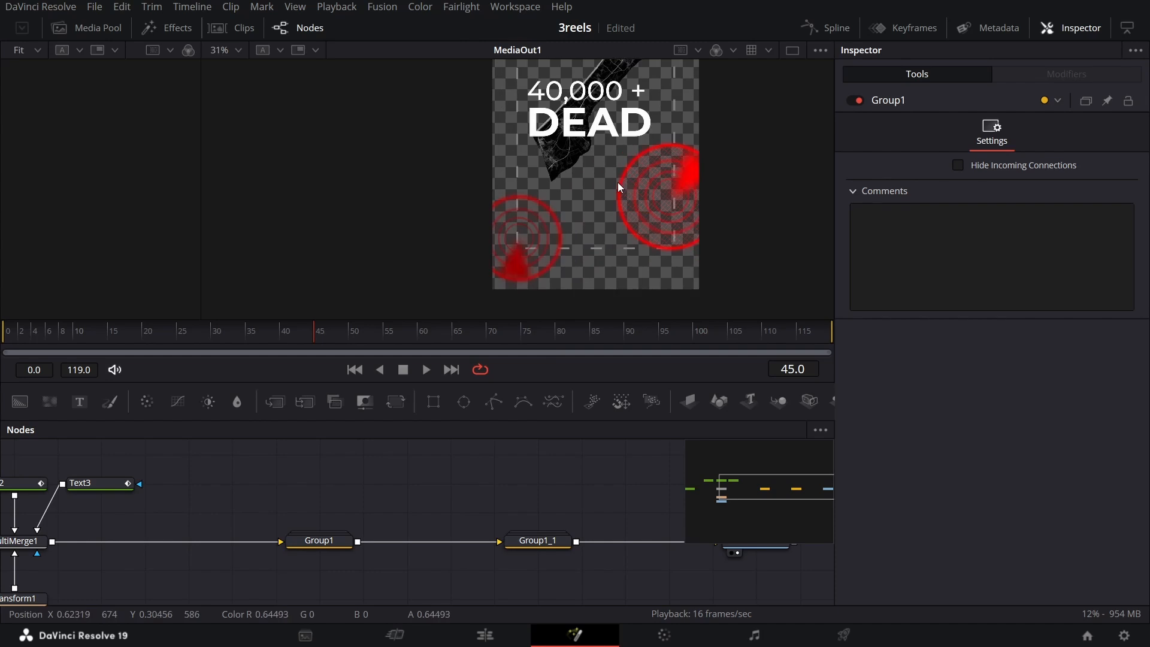
scroll(623, 178, up, 2)
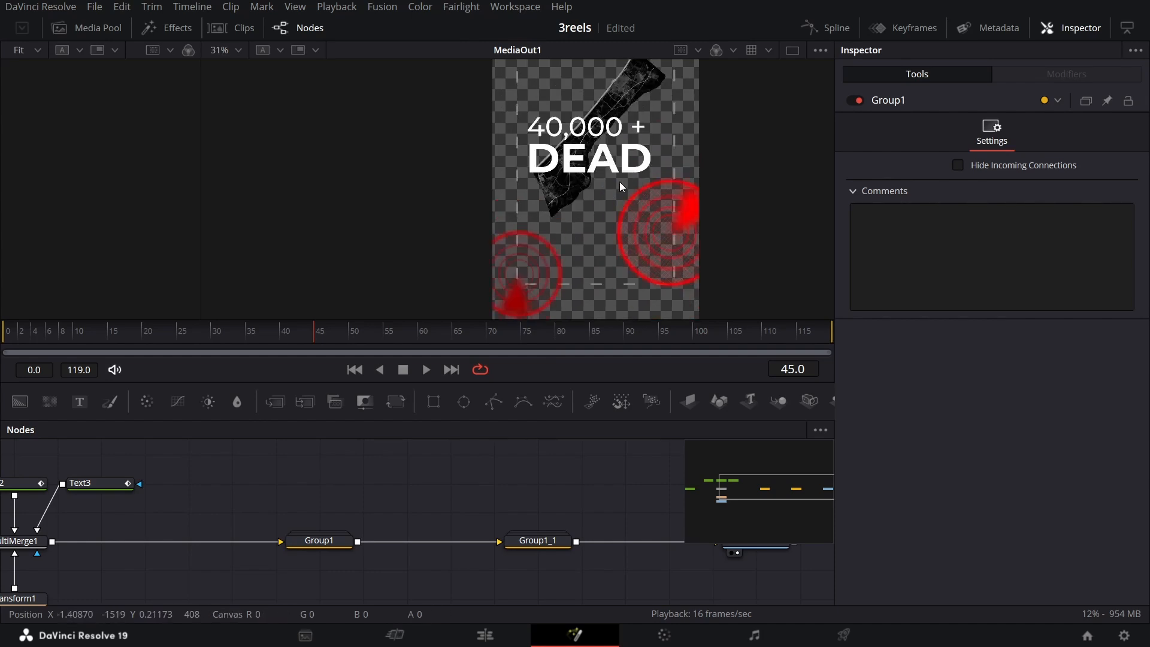
scroll(620, 181, down, 1)
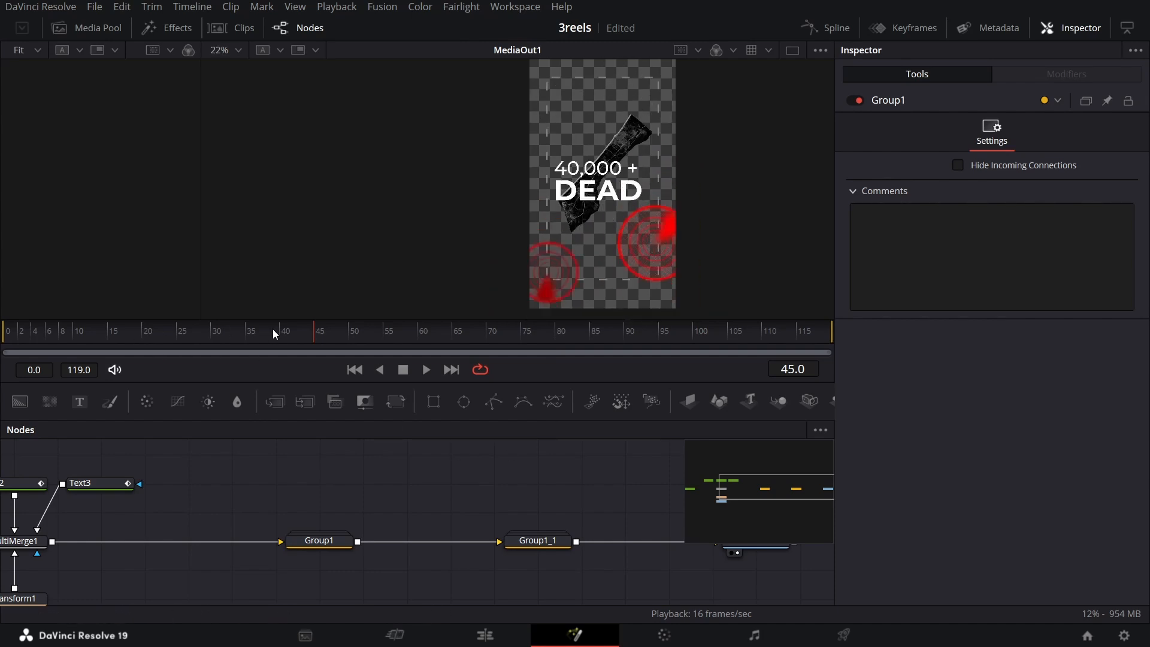
click(78, 337)
key(space)
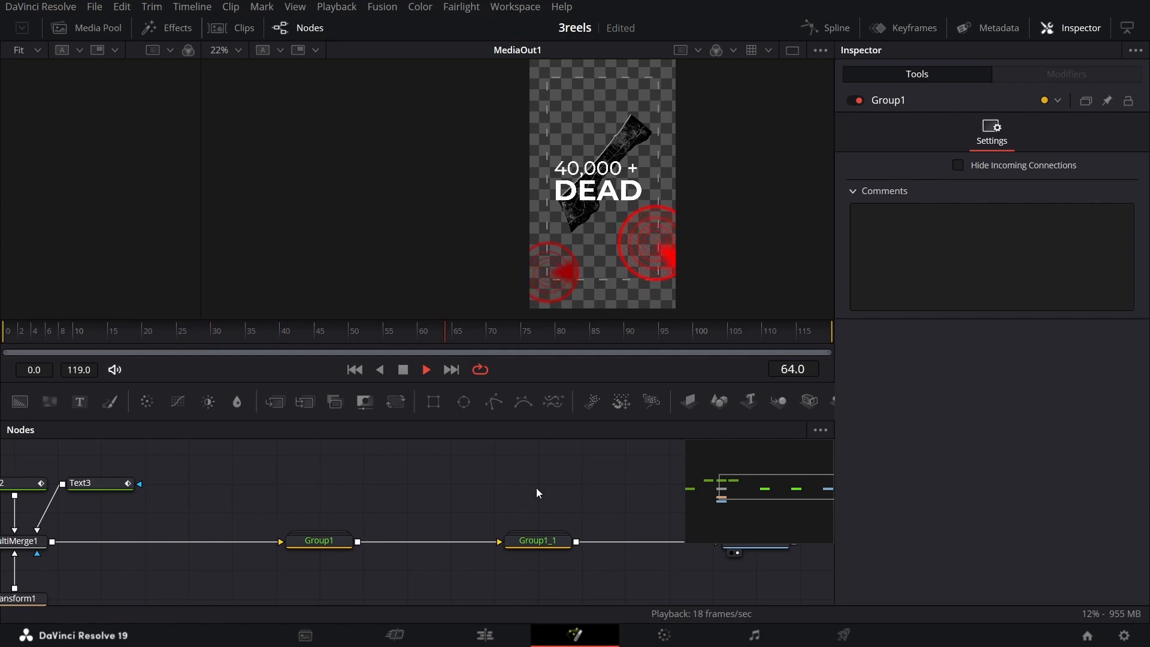
key(space)
- Add a Radial Blur node between Group1_1 and MediaOut1
drag(532, 487, 224, 480)
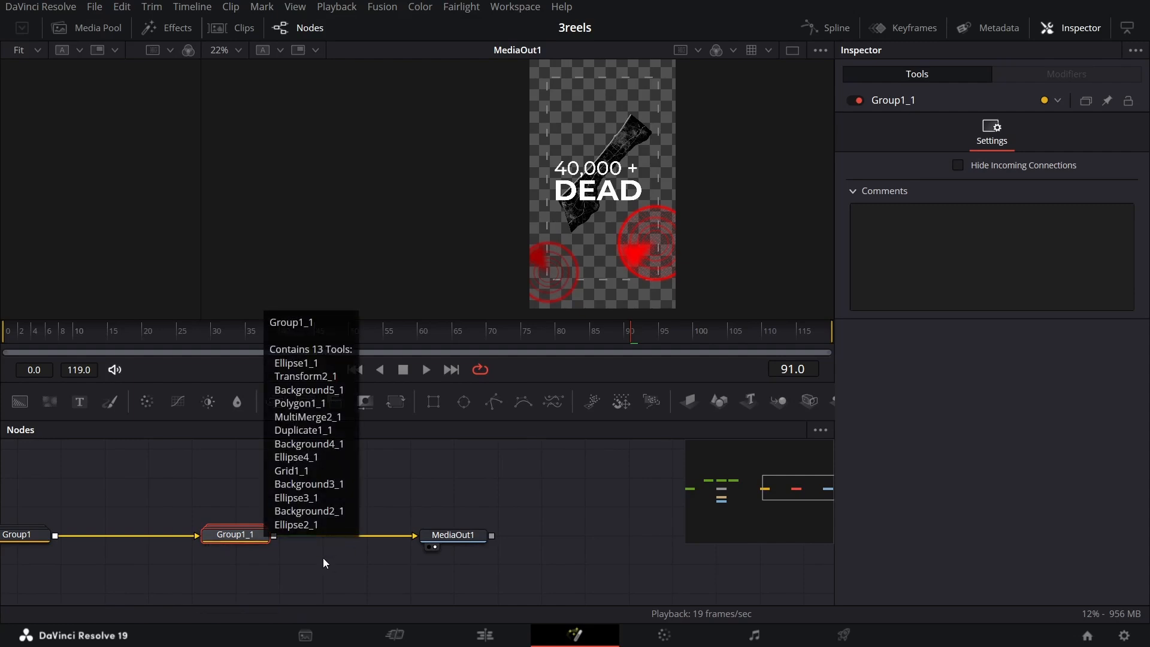
drag(373, 491, 556, 500)
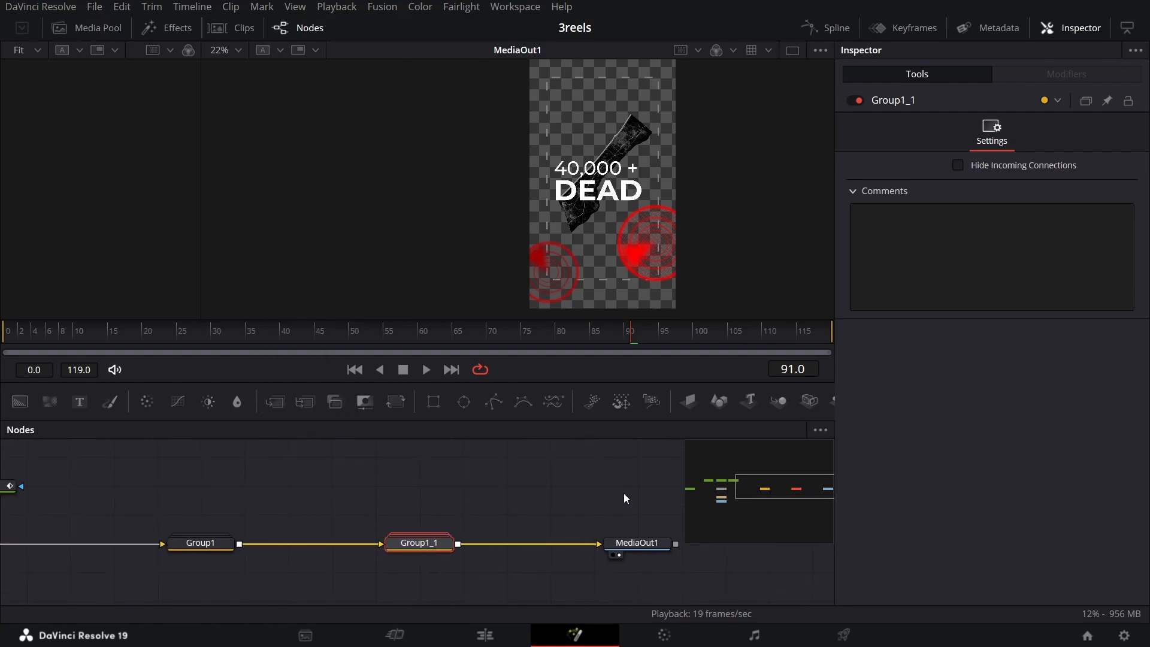
key(shift+space)
text(dup)
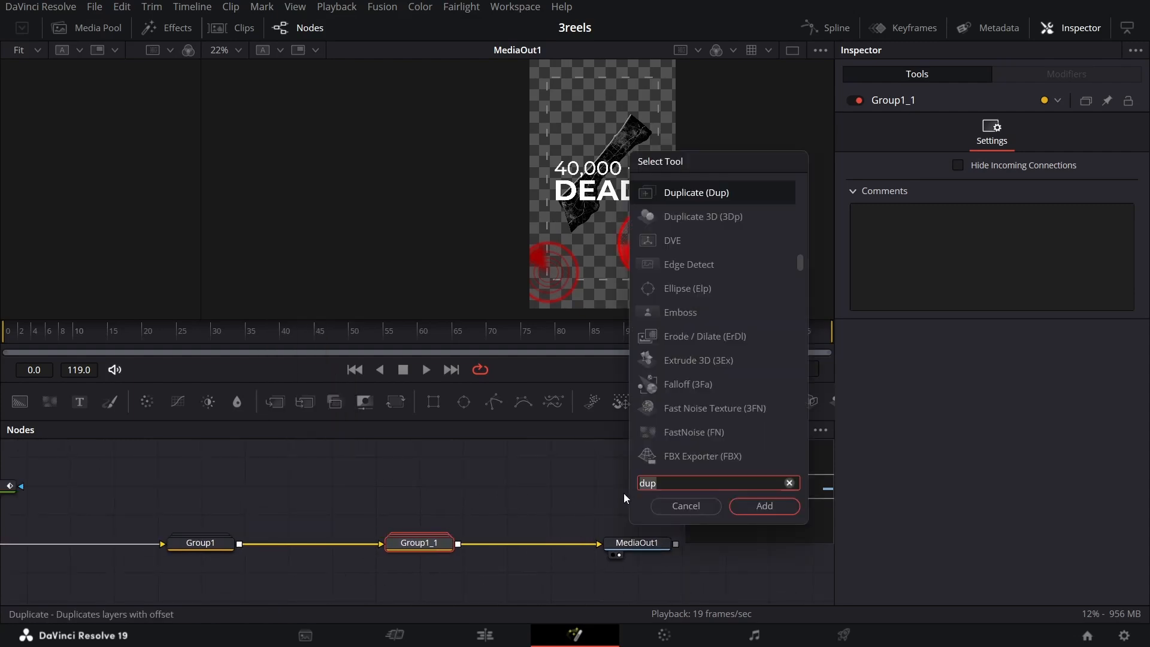
key(BackSpace)
key(BackSpace)
key(BackSpace)
text(radial)
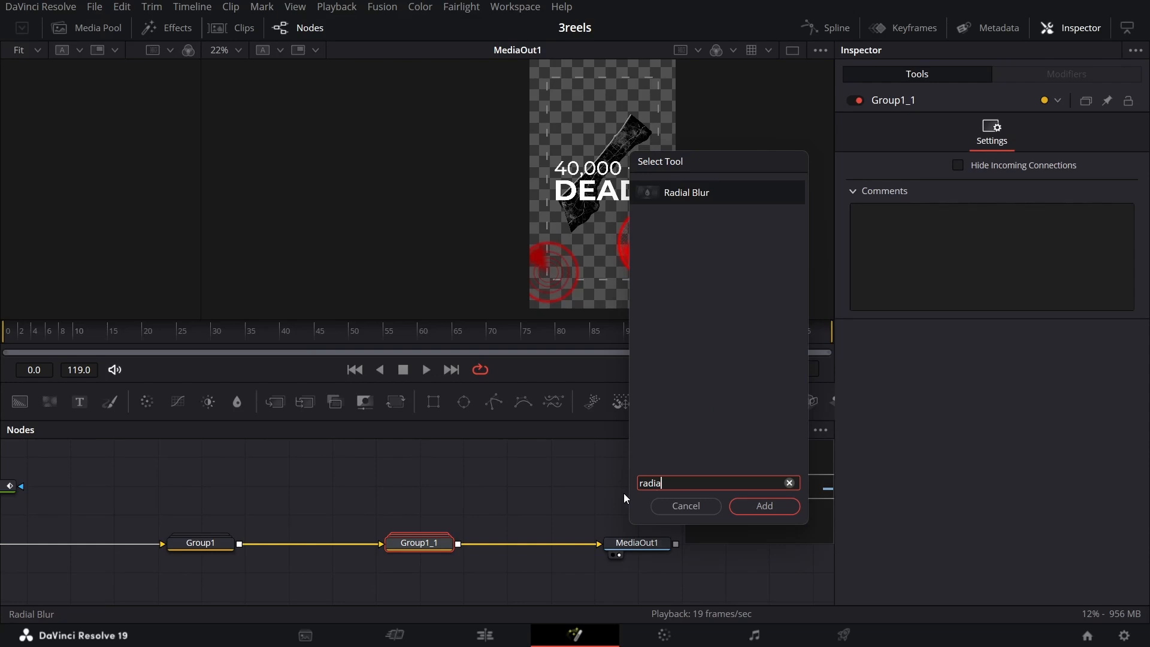
key(Return)
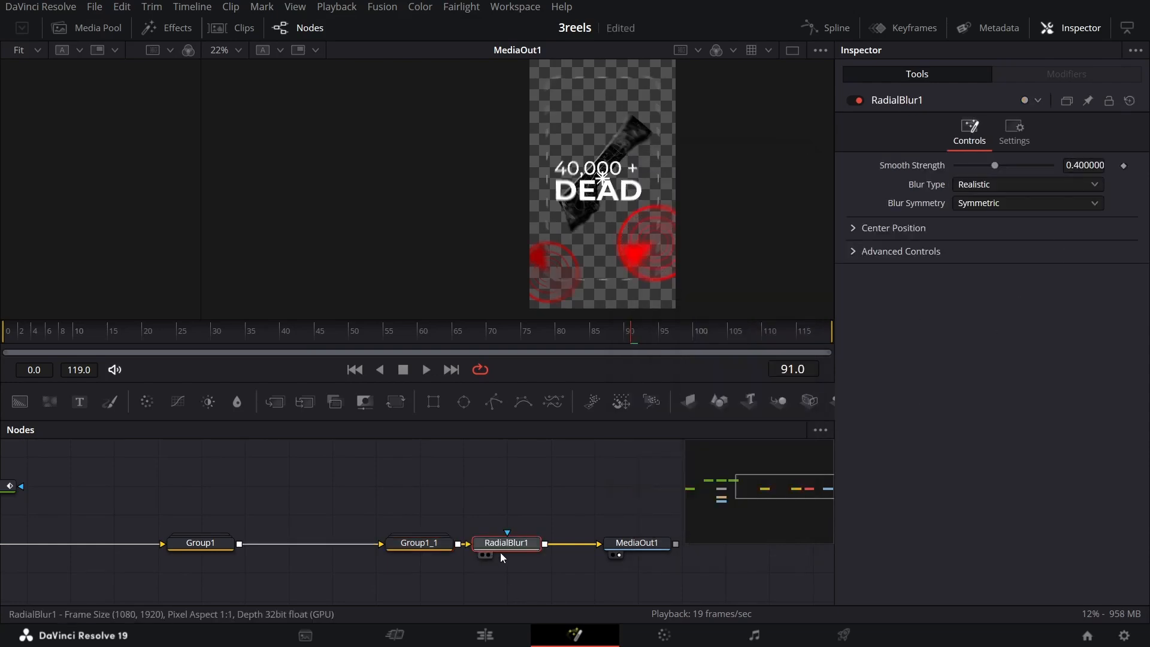
- Add a Light Rays node between RadialBlur1 and MediaOut1
key(shift+space)
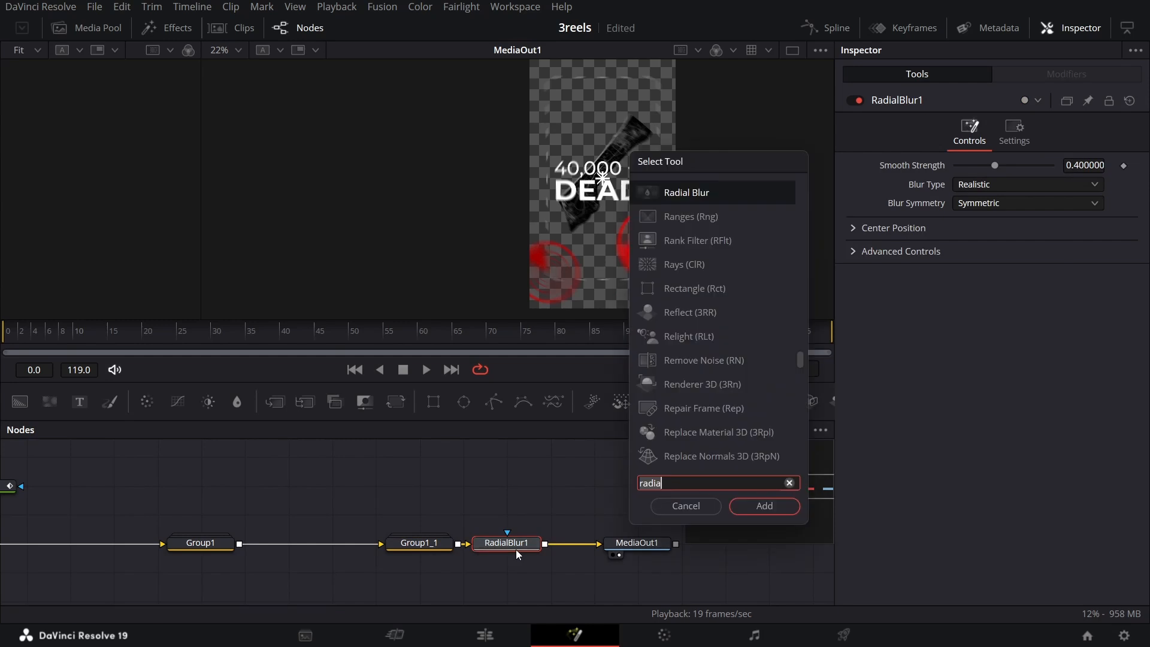
text(lightrays)
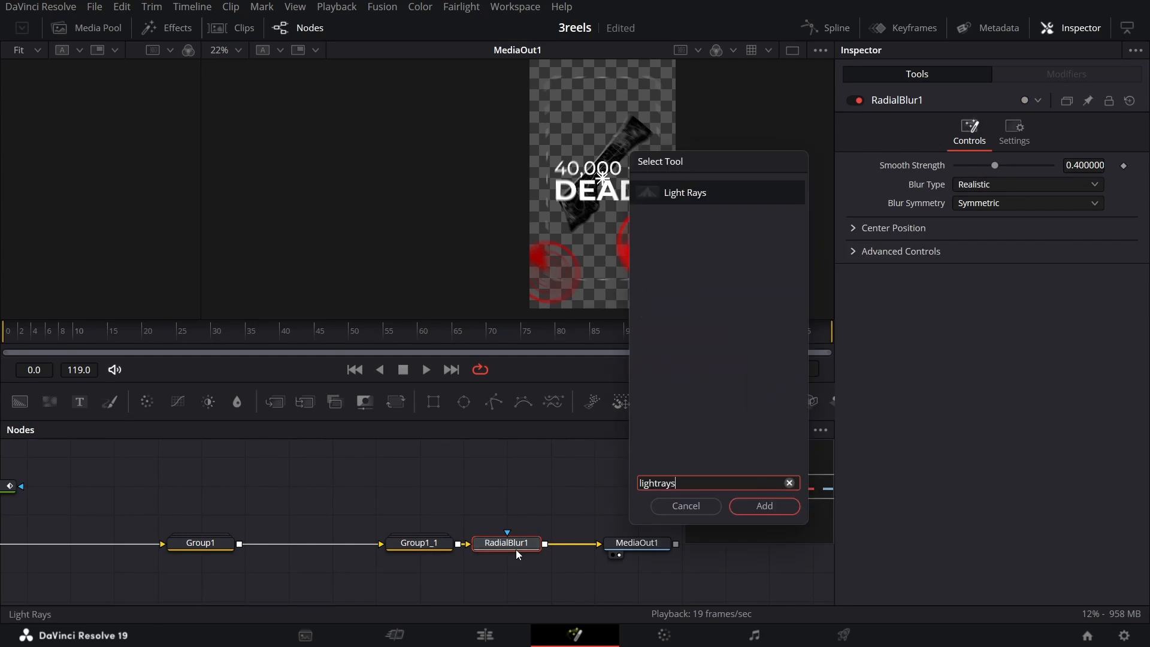
key(Return)
drag(579, 469, 358, 478)
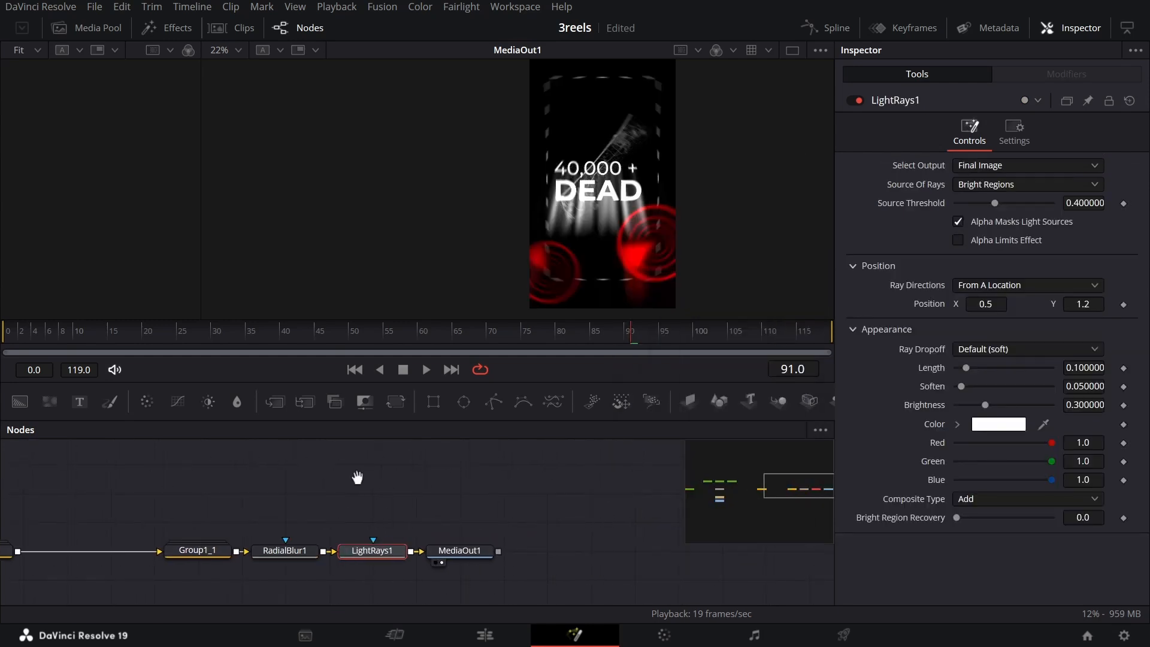
- Enable Alpha Limits Effect on LightRays1 and set its Length to 0, Soften to 1.0 and Brightness to 0.5
mouse_move(380, 550)
mouse_down()
mouse_move(402, 532)
mouse_move(385, 555)
mouse_up()
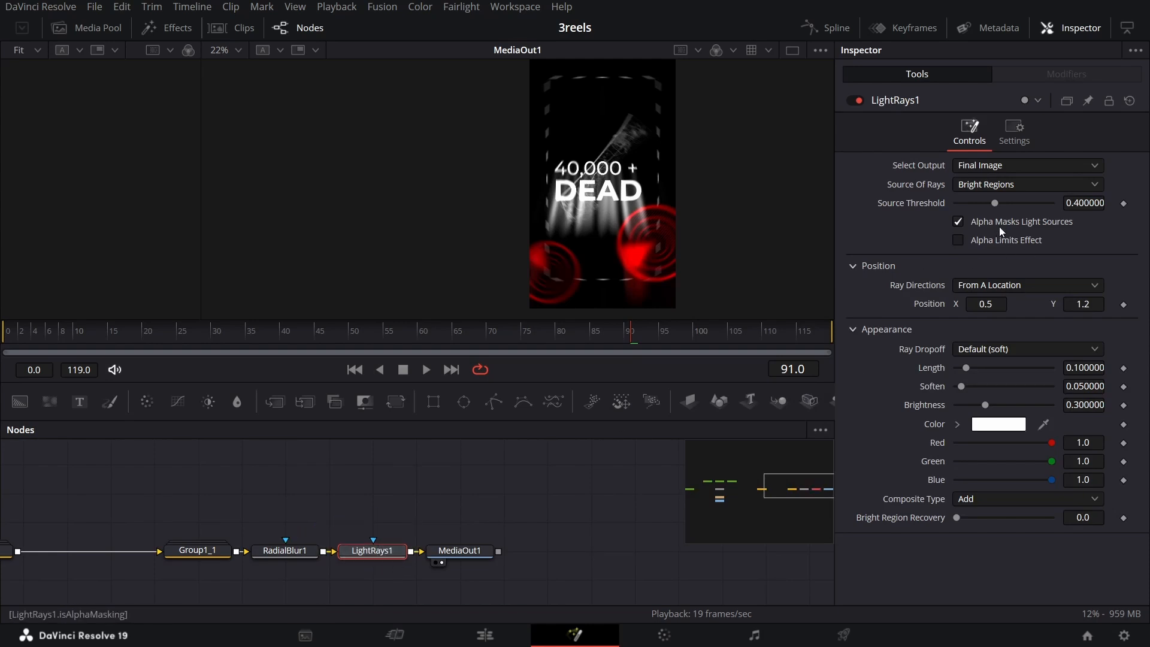
click(971, 242)
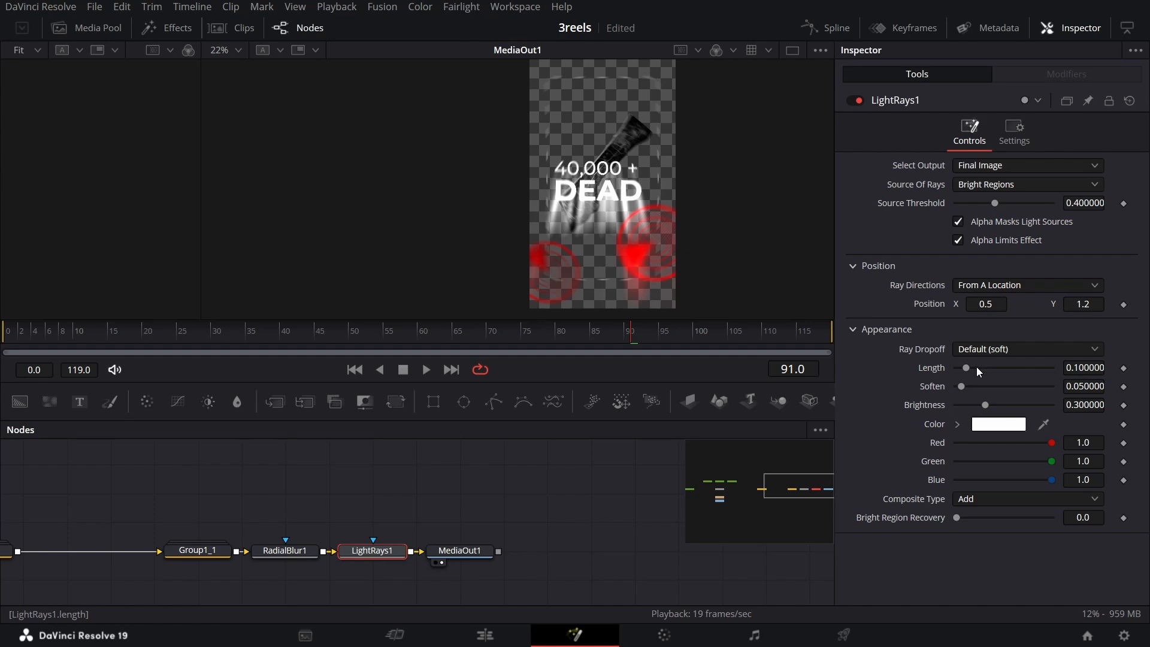
drag(966, 369, 1092, 391)
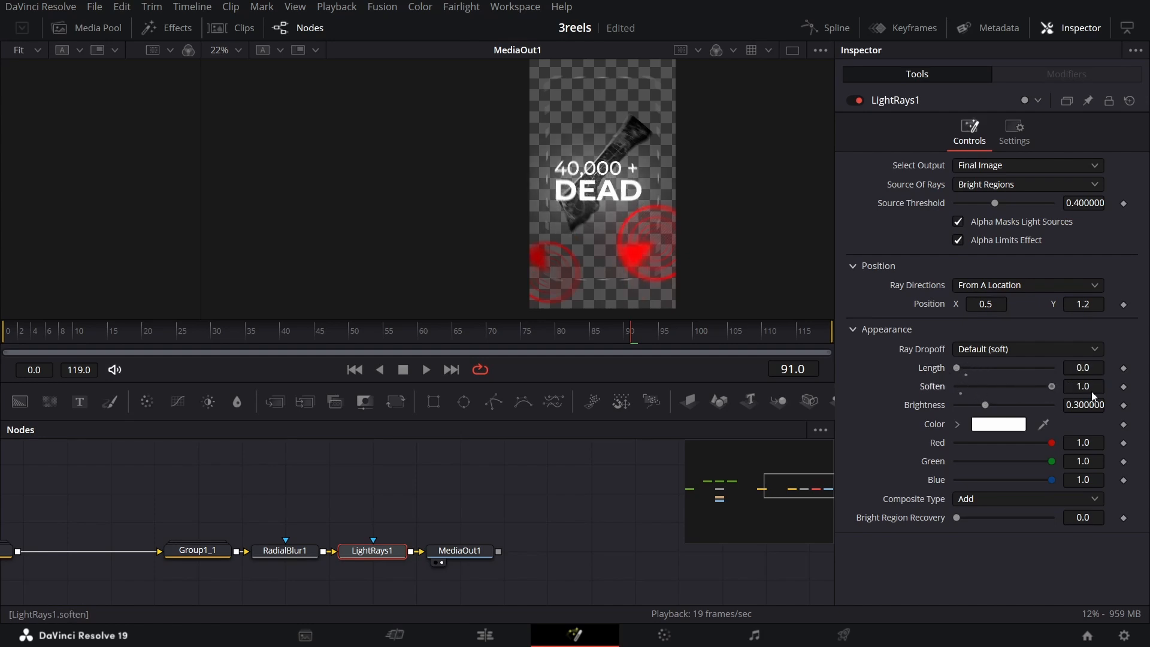
click(1085, 405)
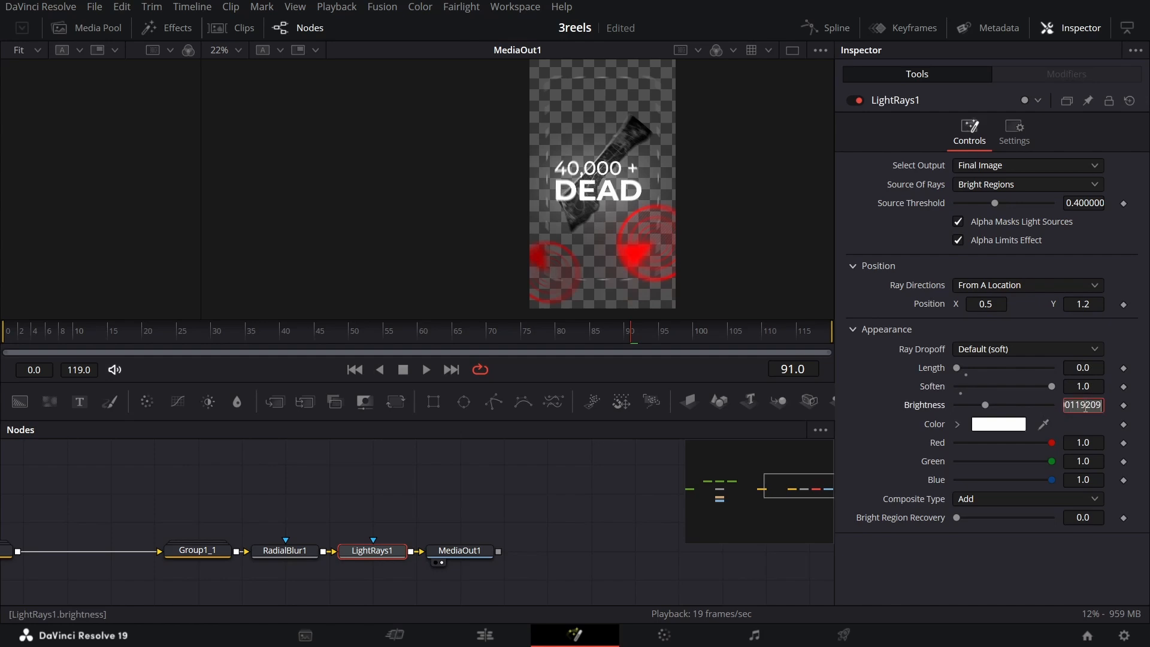
text(0.5)
key(Tab)
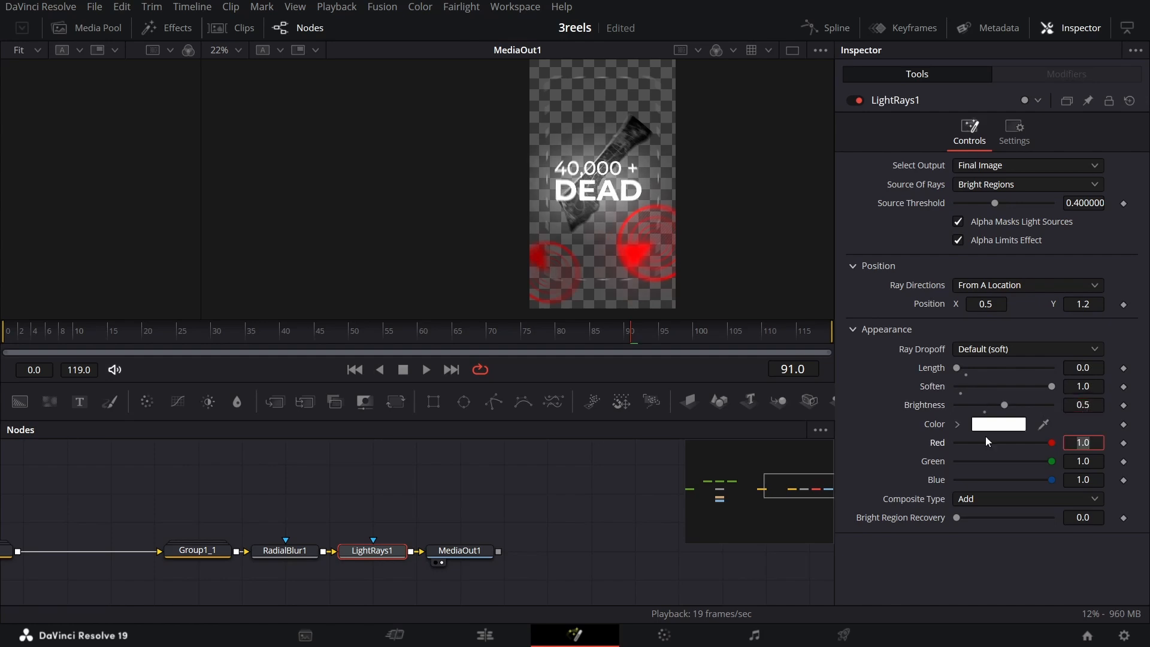
click(869, 422)
- Move MediaOut1 further along to make room and add a Transform node between LightRays1 and MediaOut1
drag(455, 556, 587, 556)
click(389, 557)
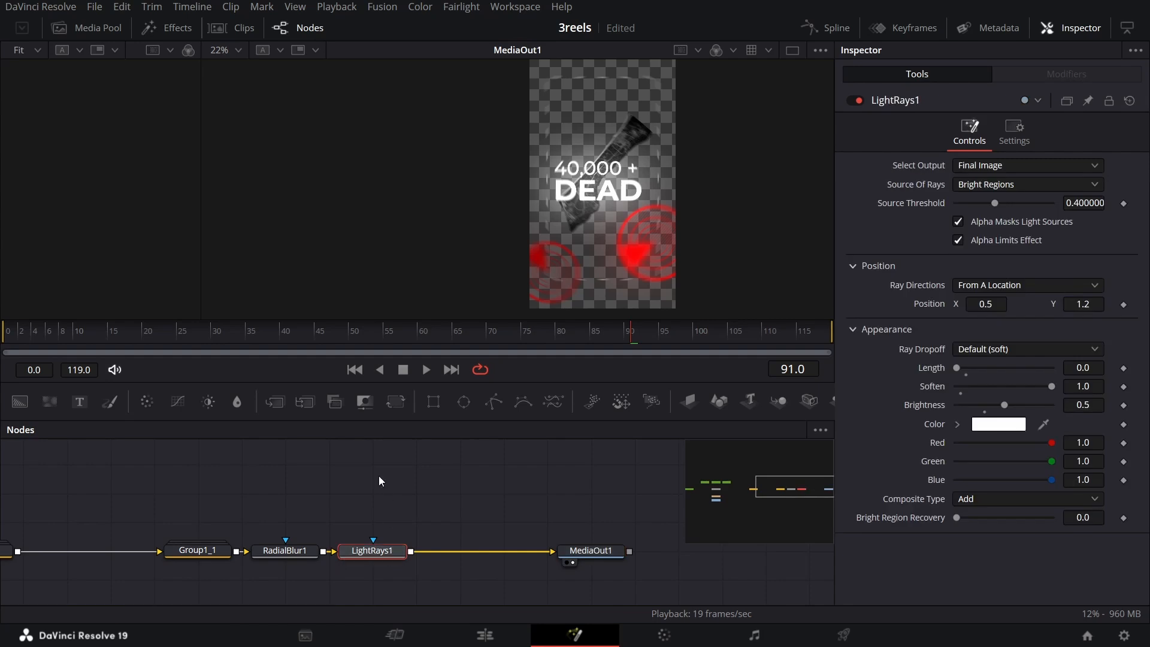
click(393, 402)
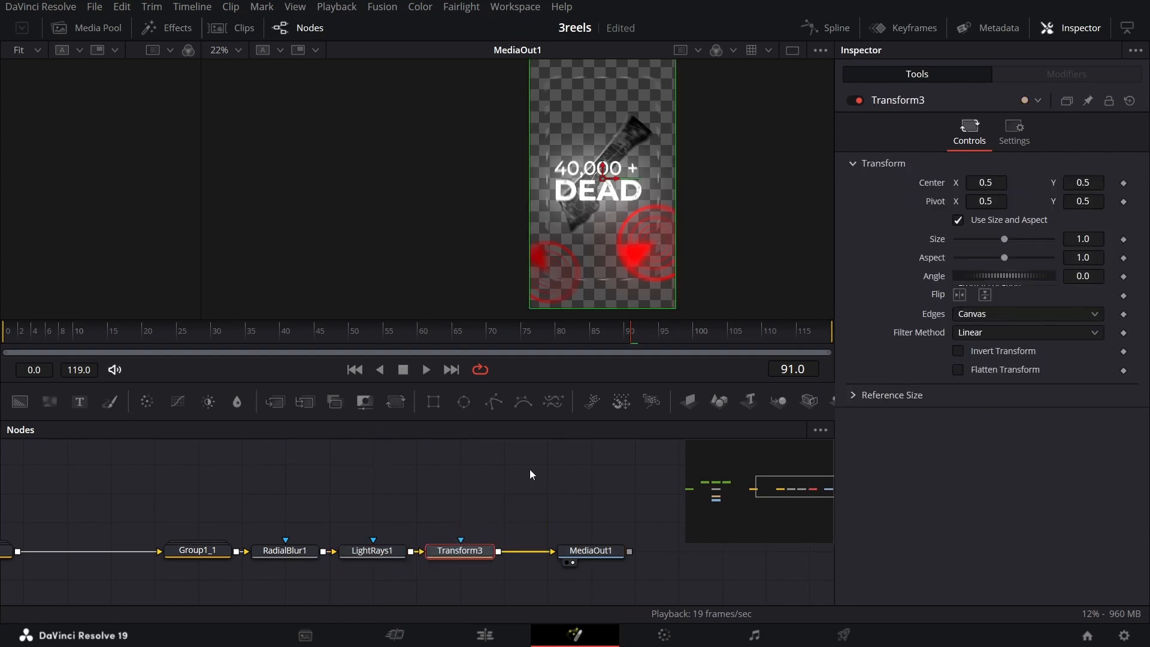
- Keyframe the Size of Transform3 at 1.1 on frame 0 and 1.0 on frame 10
drag(18, 333, 2, 334)
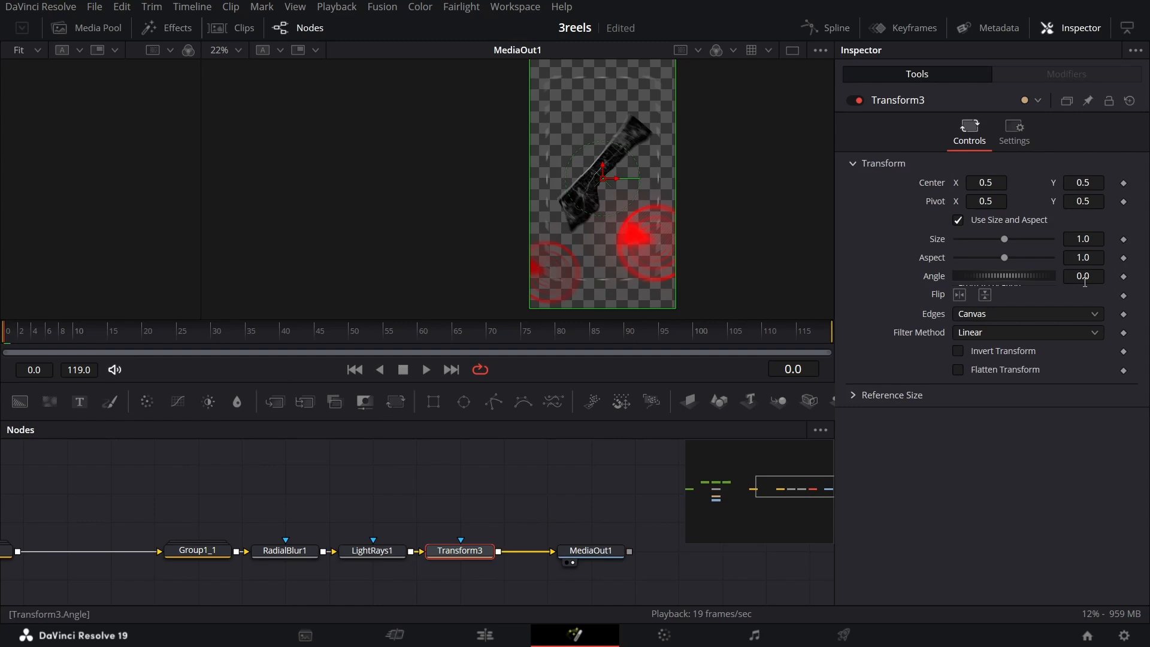
click(1124, 239)
click(1096, 237)
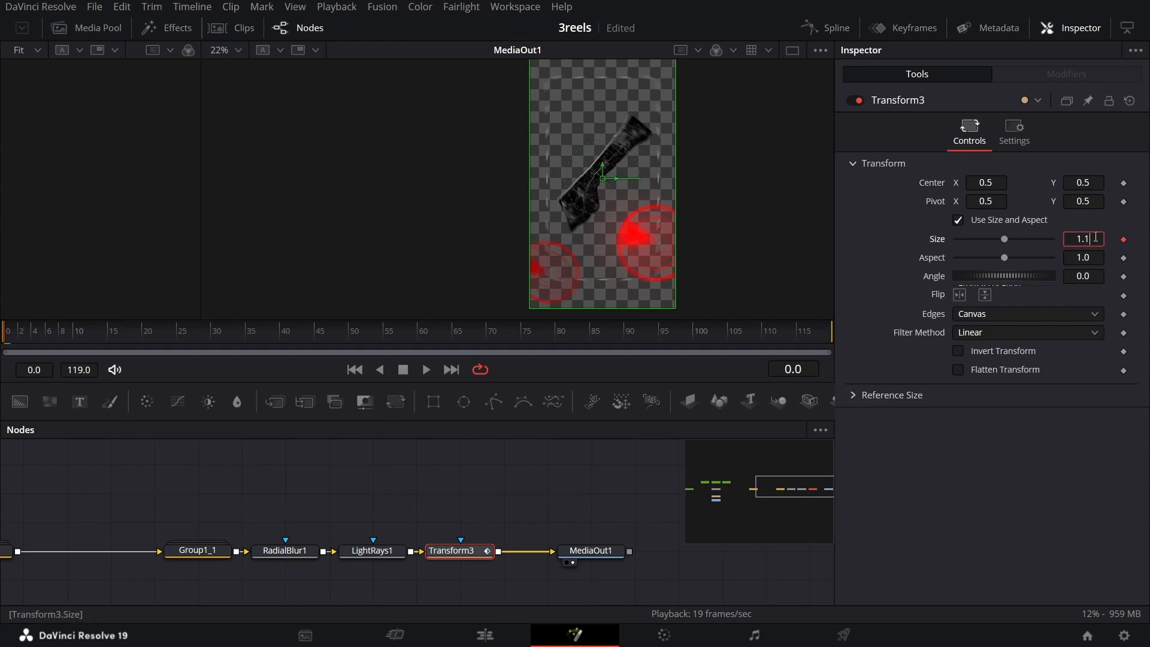
key(Tab)
click(918, 467)
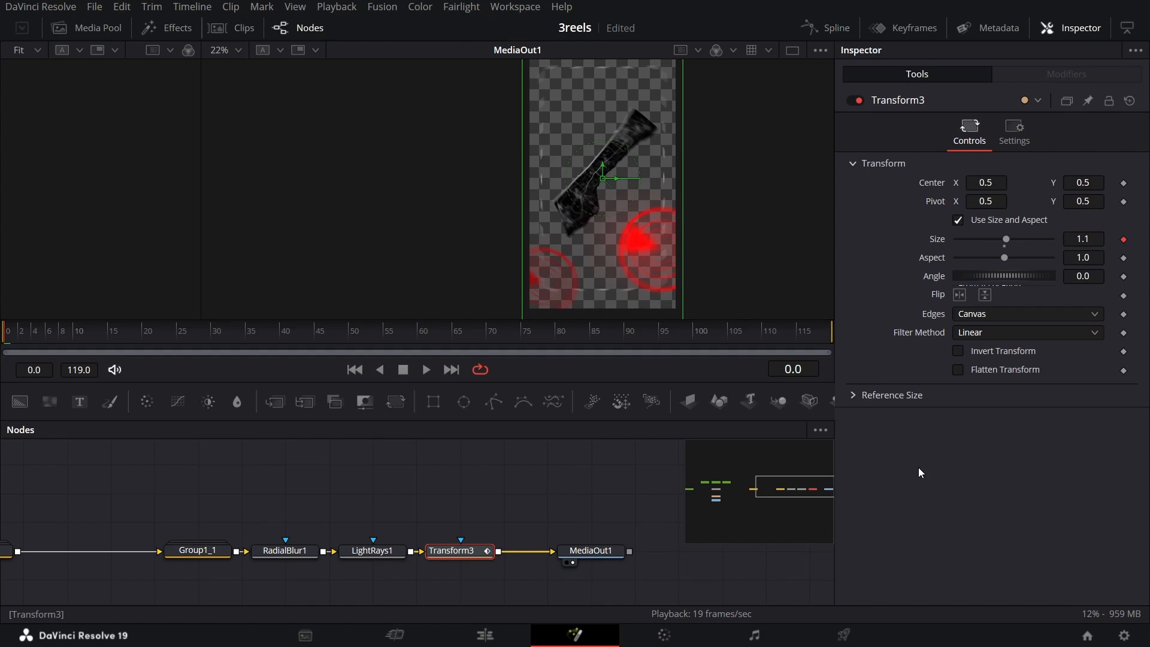
drag(72, 337, 77, 337)
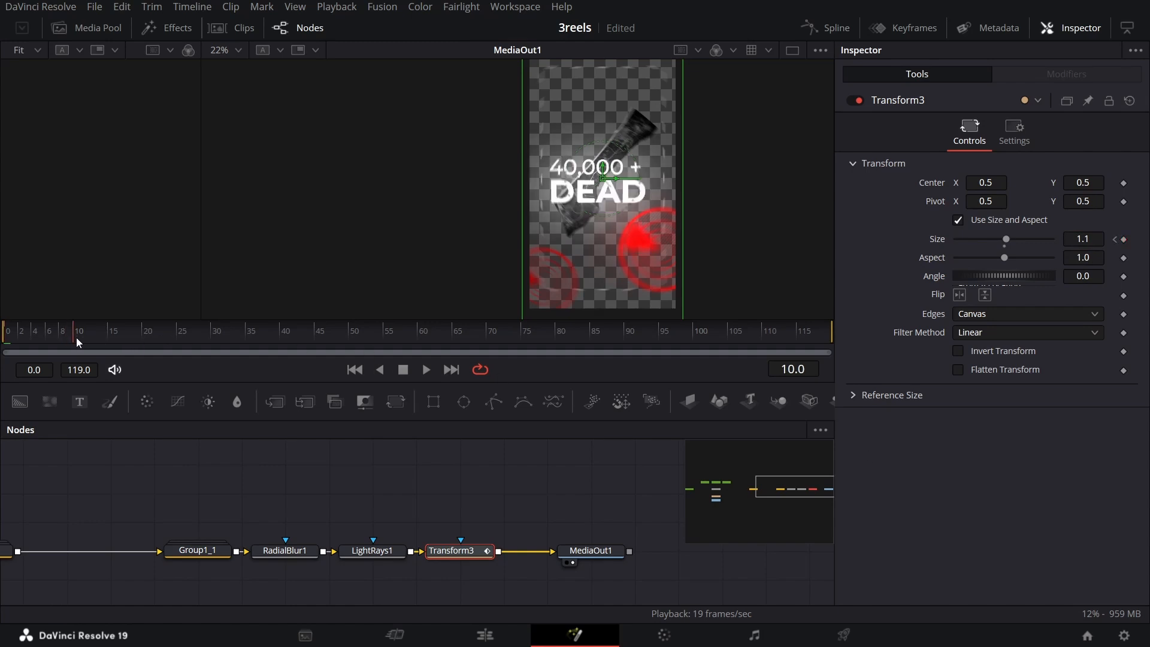
click(1090, 236)
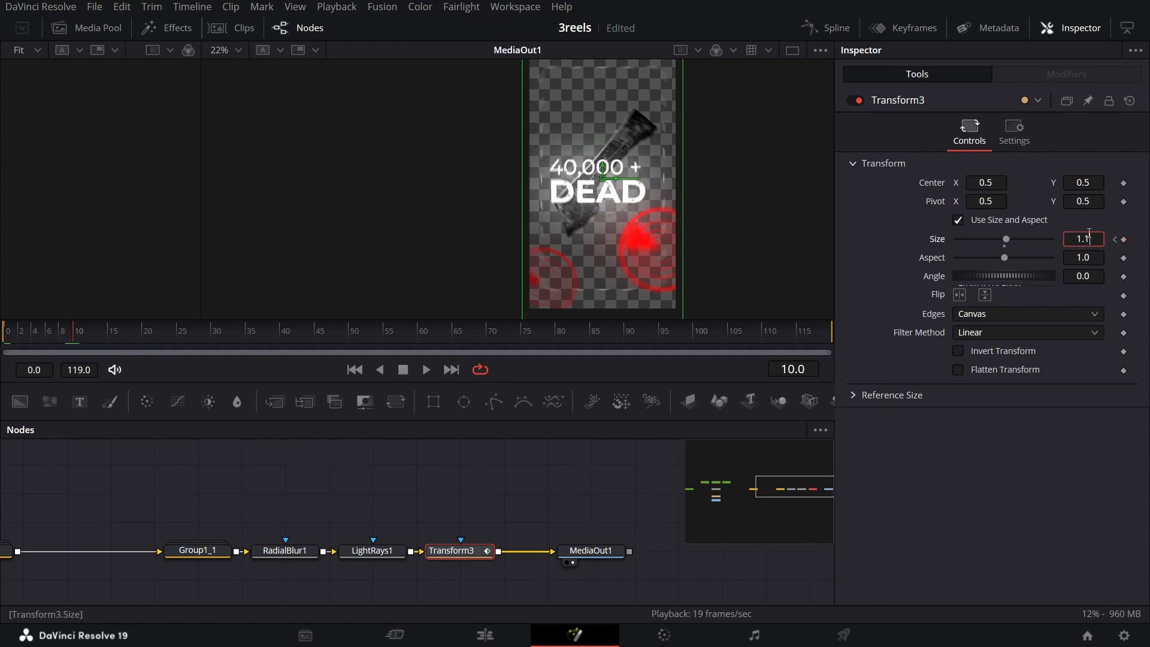
key(Tab)
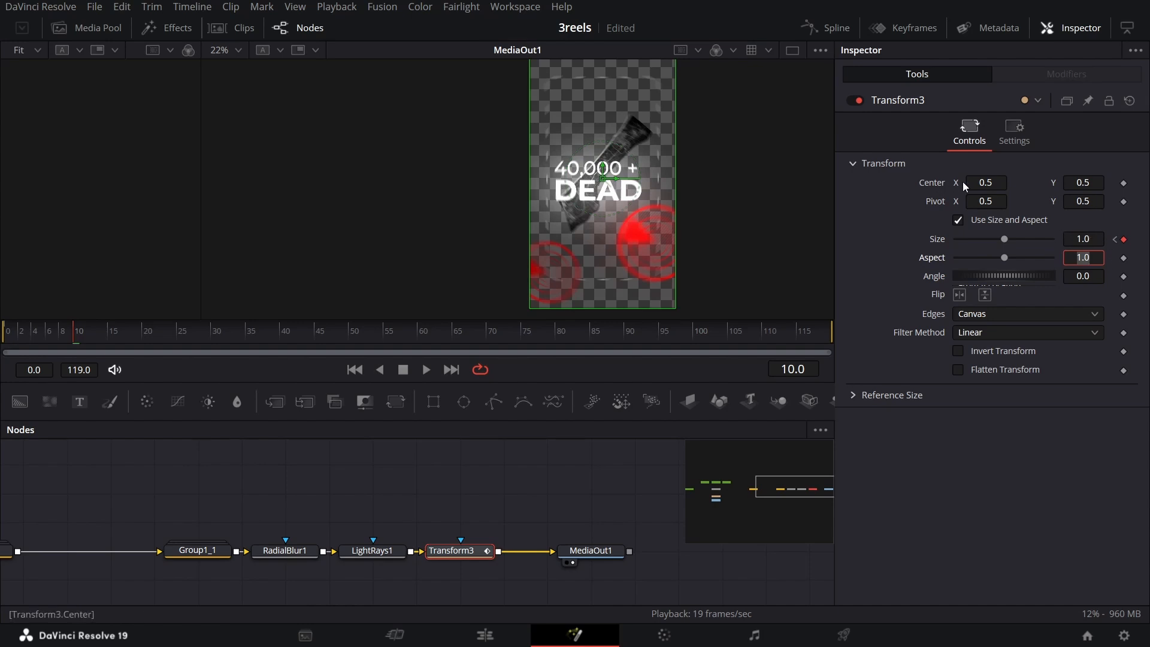
- Keyframe the Center of Transform3 at its centred position on frame 10 and set Center Y to 2.0 on frame 50
click(1124, 183)
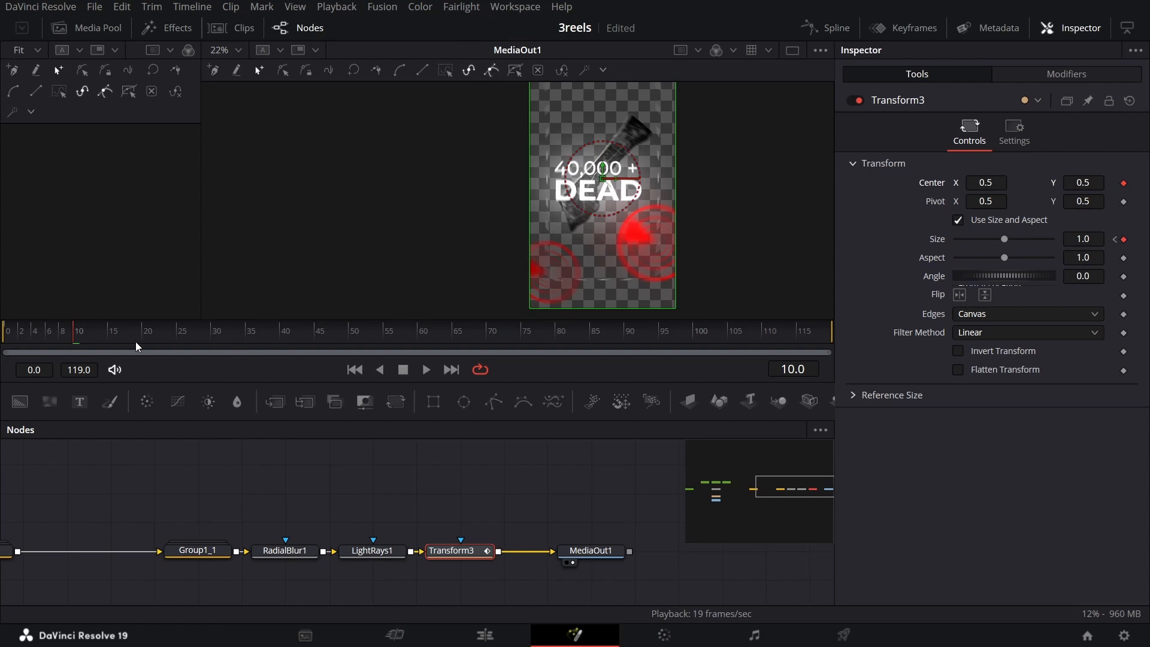
drag(204, 340, 353, 339)
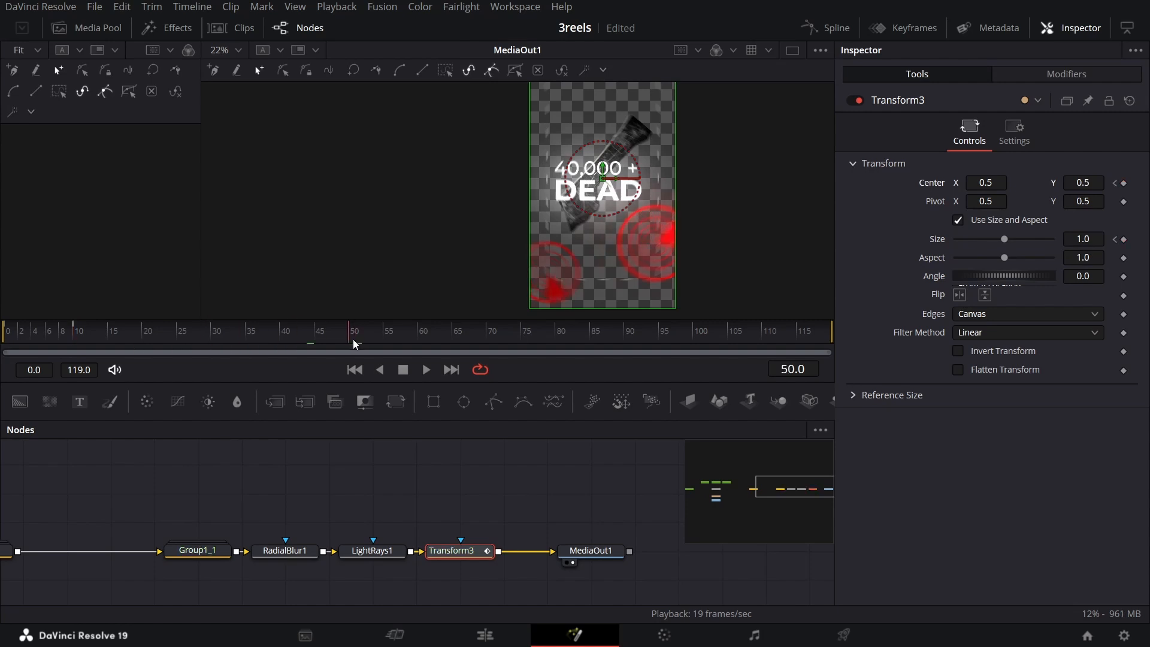
click(1101, 181)
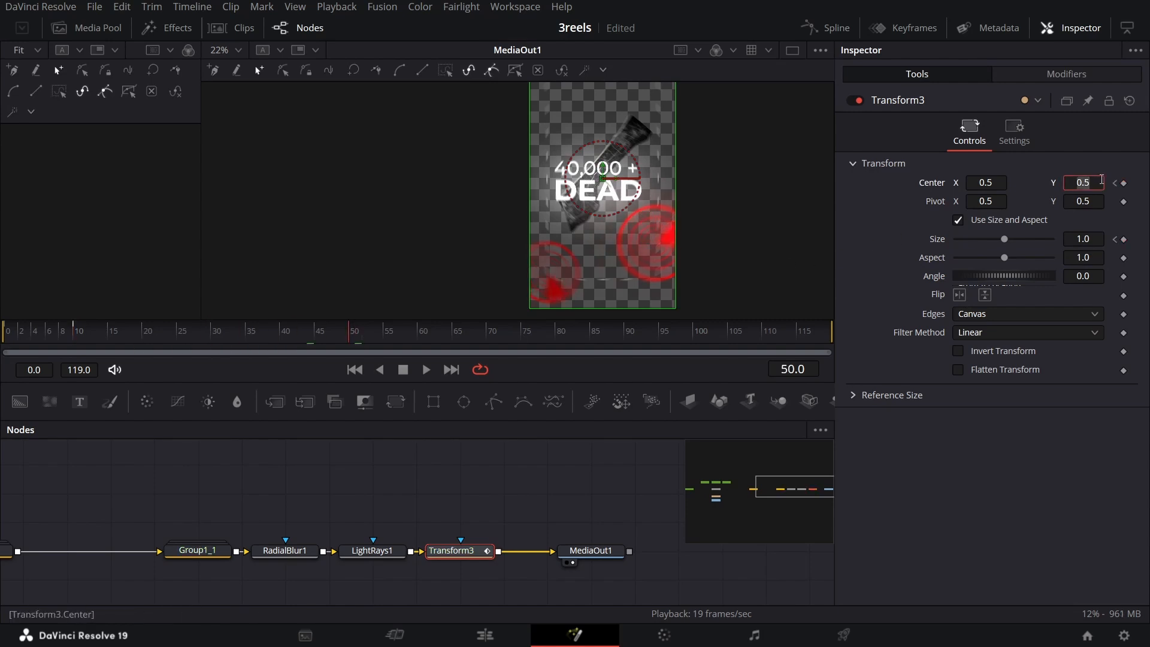
text(2)
key(Tab)
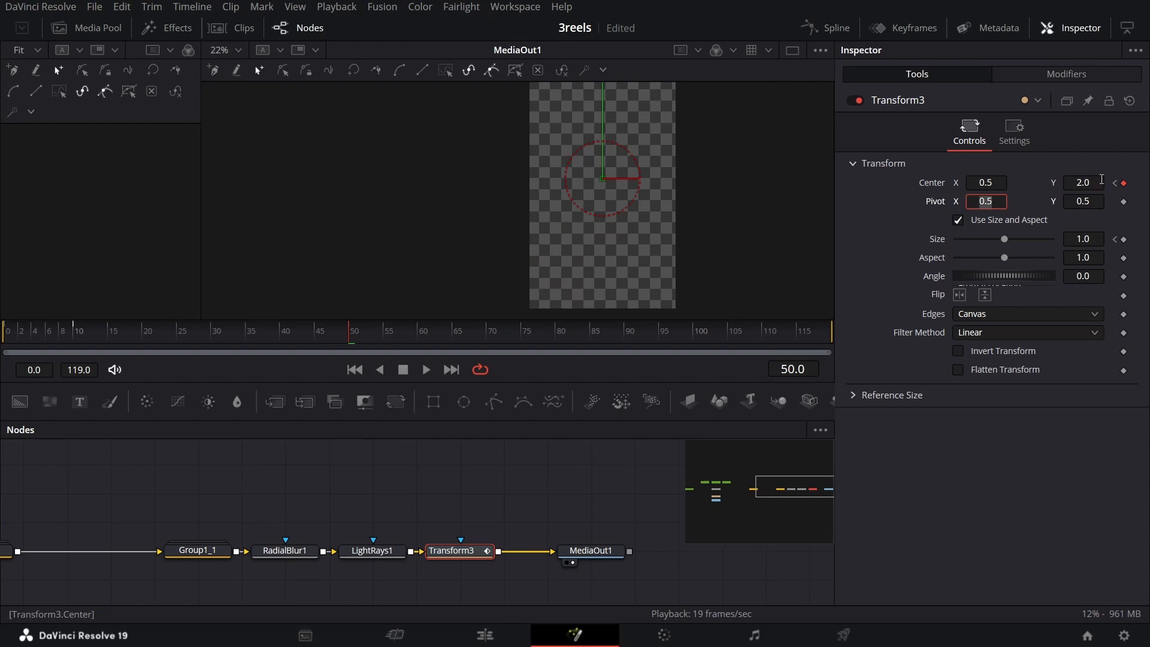
click(935, 467)
- Smooth Transform3's Displacement curve in the Spline editor, lengthen both keyframes' handles into a steep S-curve, and scrub through the motion
click(812, 28)
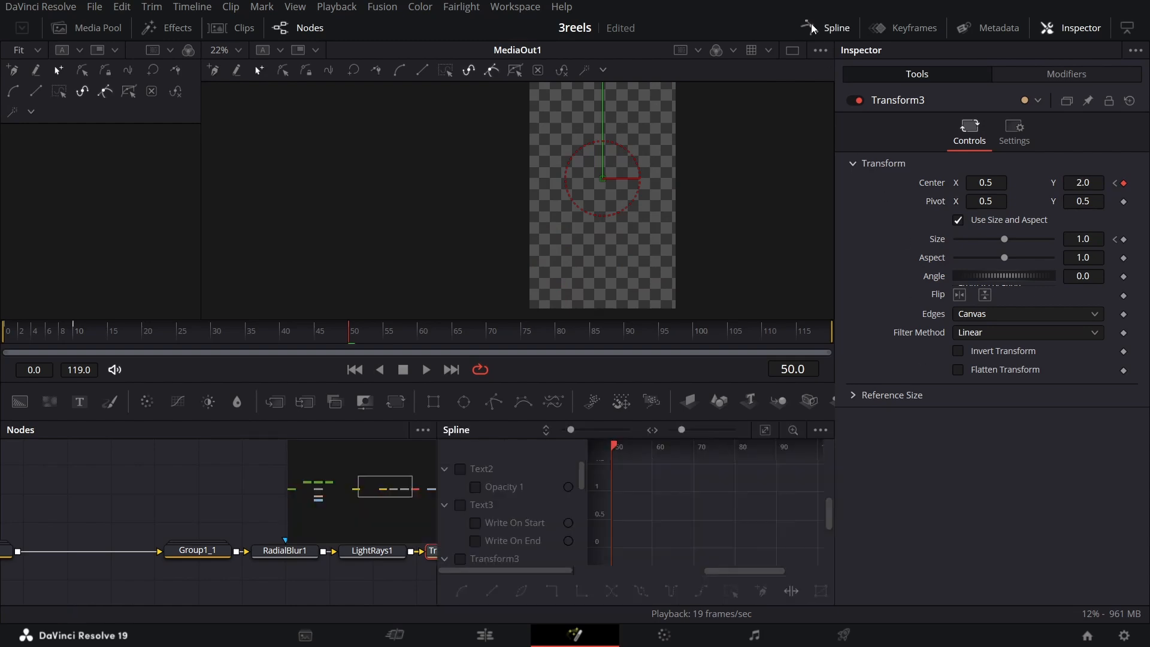
click(445, 469)
click(445, 485)
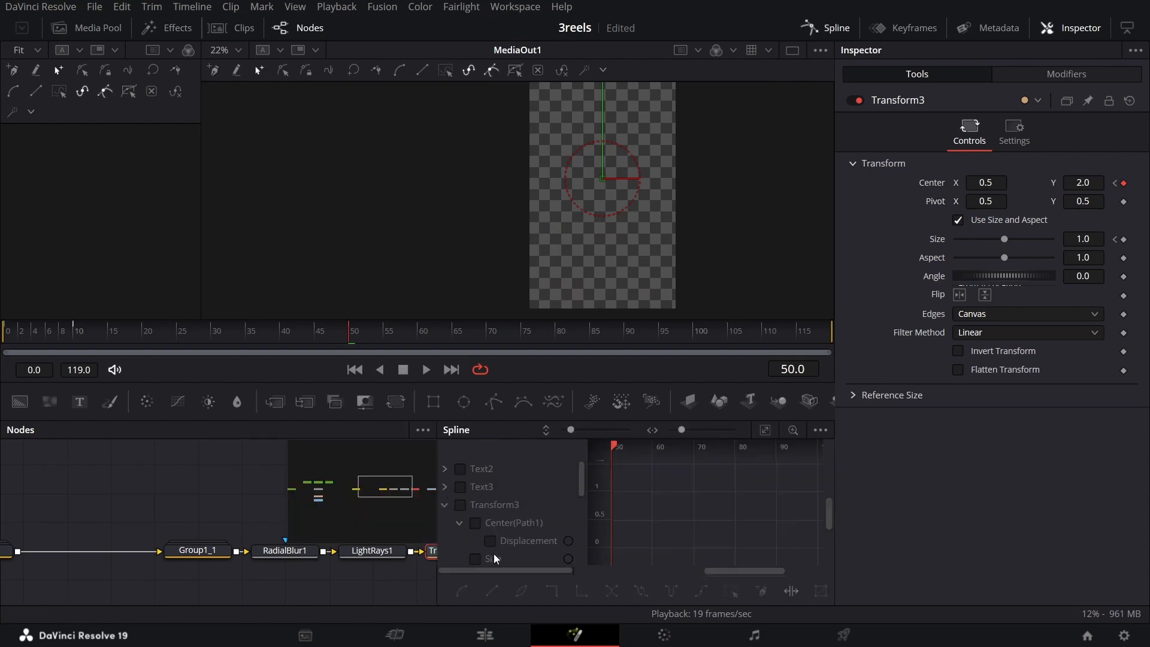
click(507, 541)
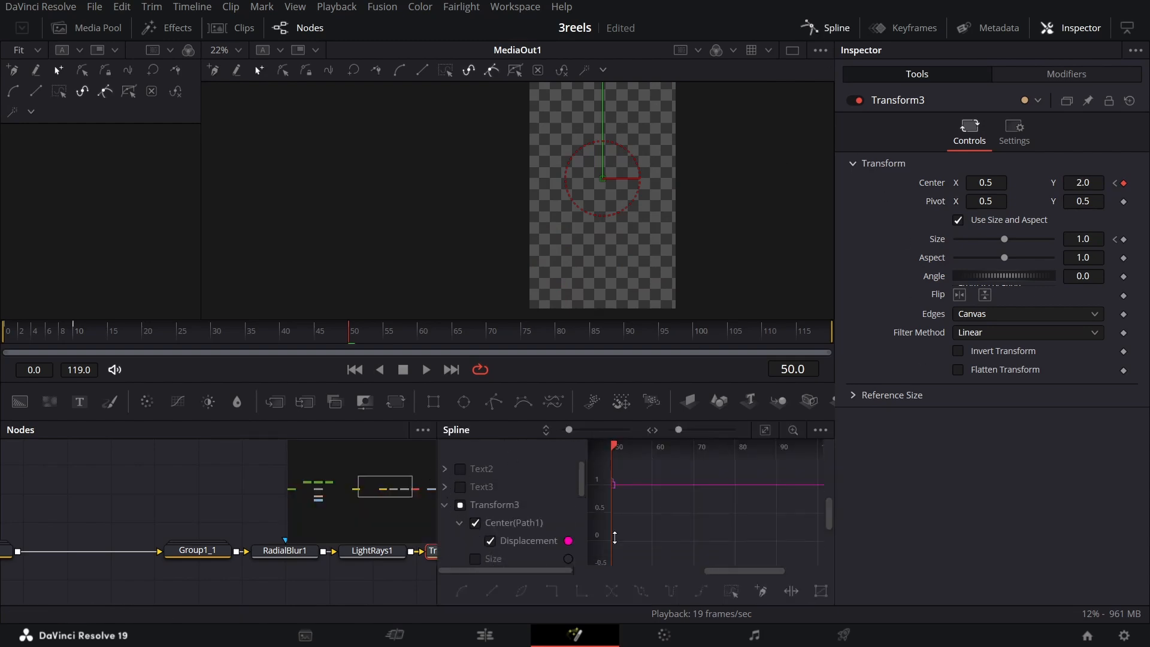
click(765, 430)
drag(686, 553, 807, 470)
key(shift+s)
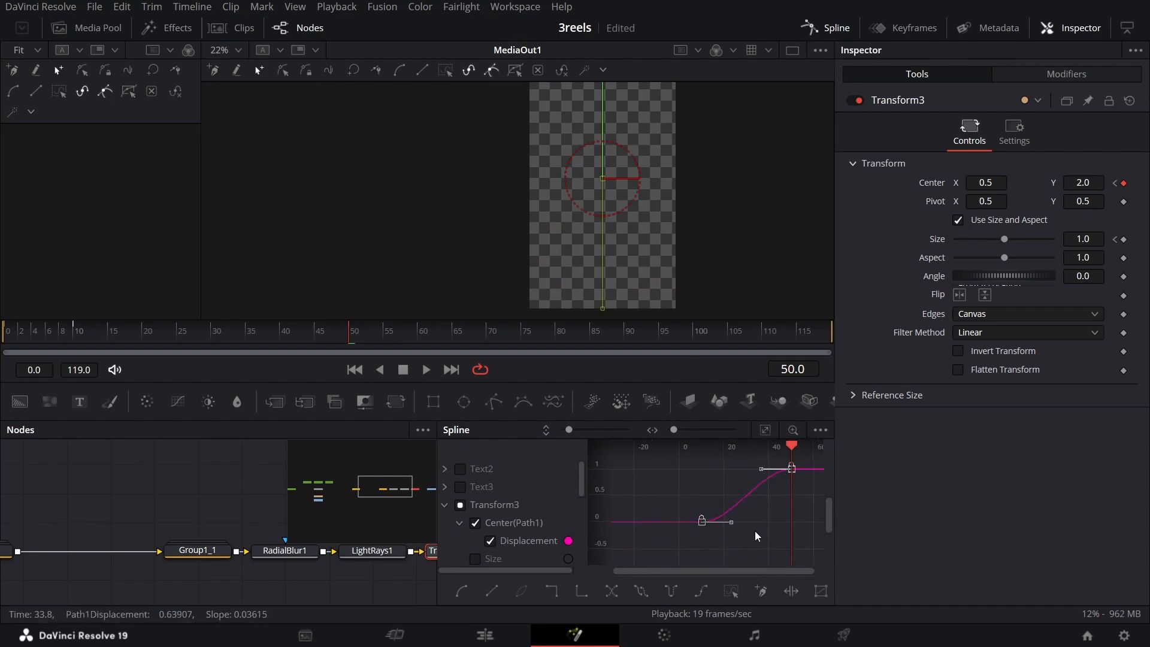
drag(733, 524, 764, 526)
drag(755, 471, 712, 471)
drag(401, 335, 67, 338)
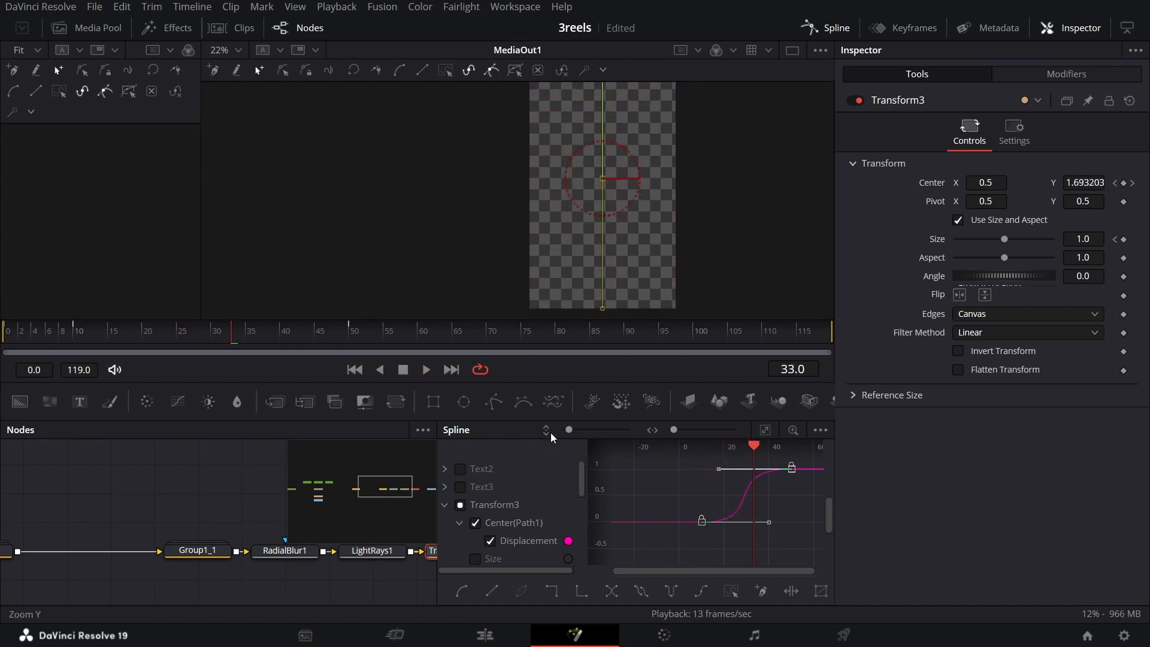
- Ease Transform3's Size curve with flat keyframe handles, preview the opening frames, and close the Spline editor
click(475, 561)
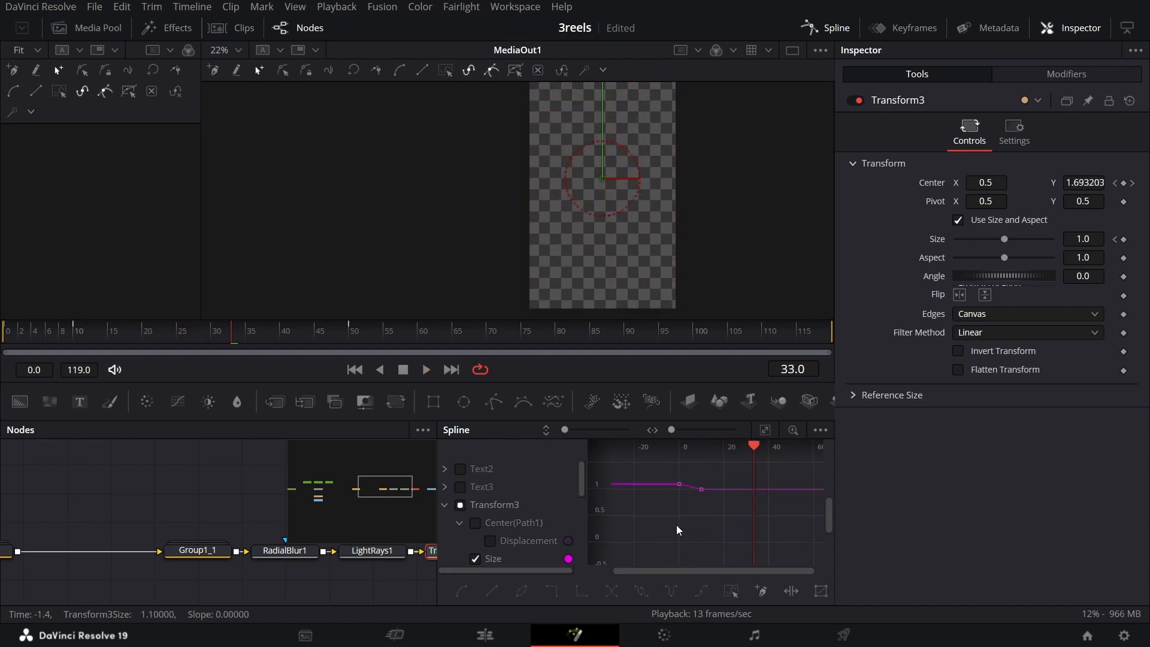
scroll(678, 499, up, 5)
drag(655, 519, 771, 441)
key(f)
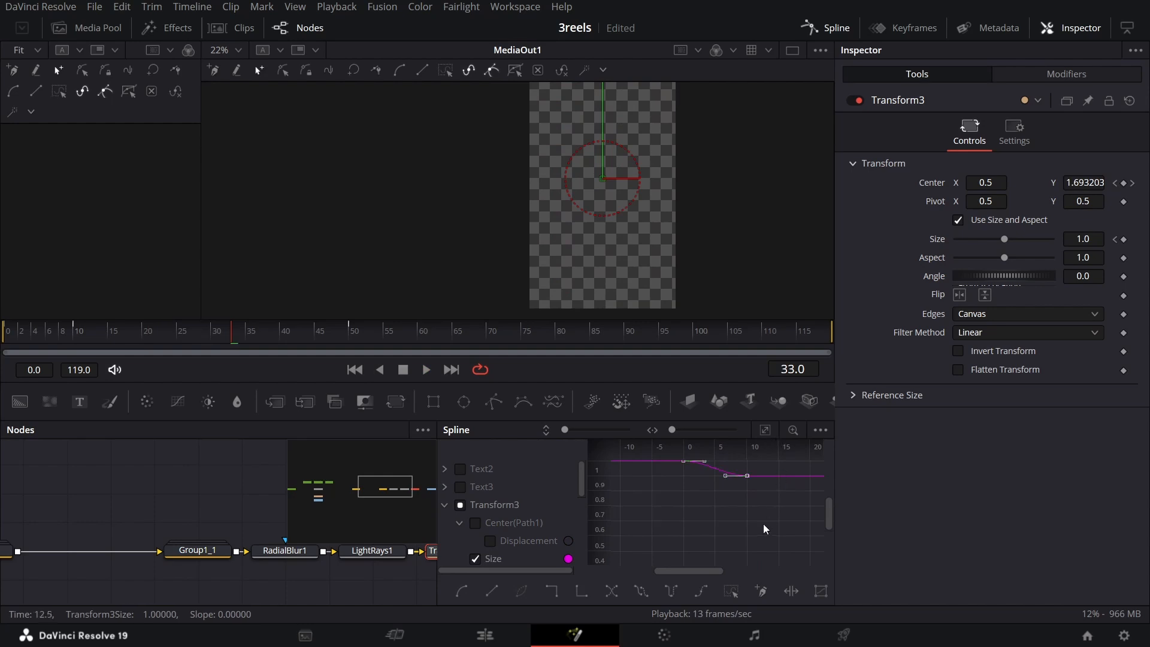
scroll(749, 521, up, 1)
click(52, 339)
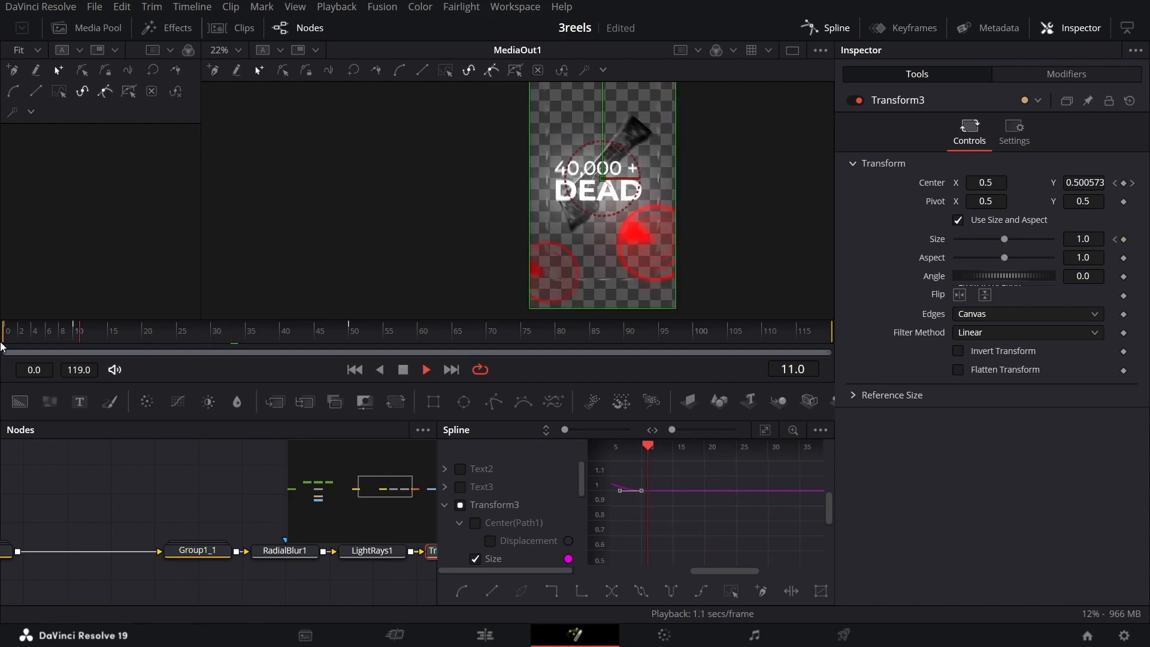
click(827, 28)
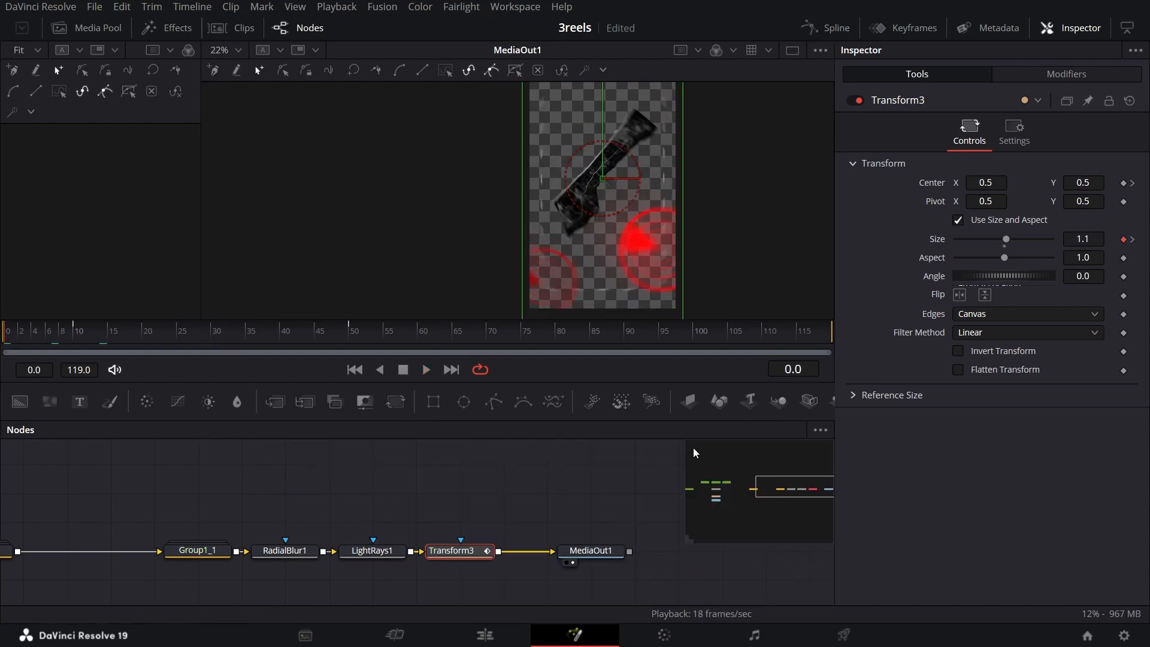
- Return to the Edit page and play the timeline from the start to review the opening animation
drag(461, 477, 678, 482)
scroll(498, 479, down, 4)
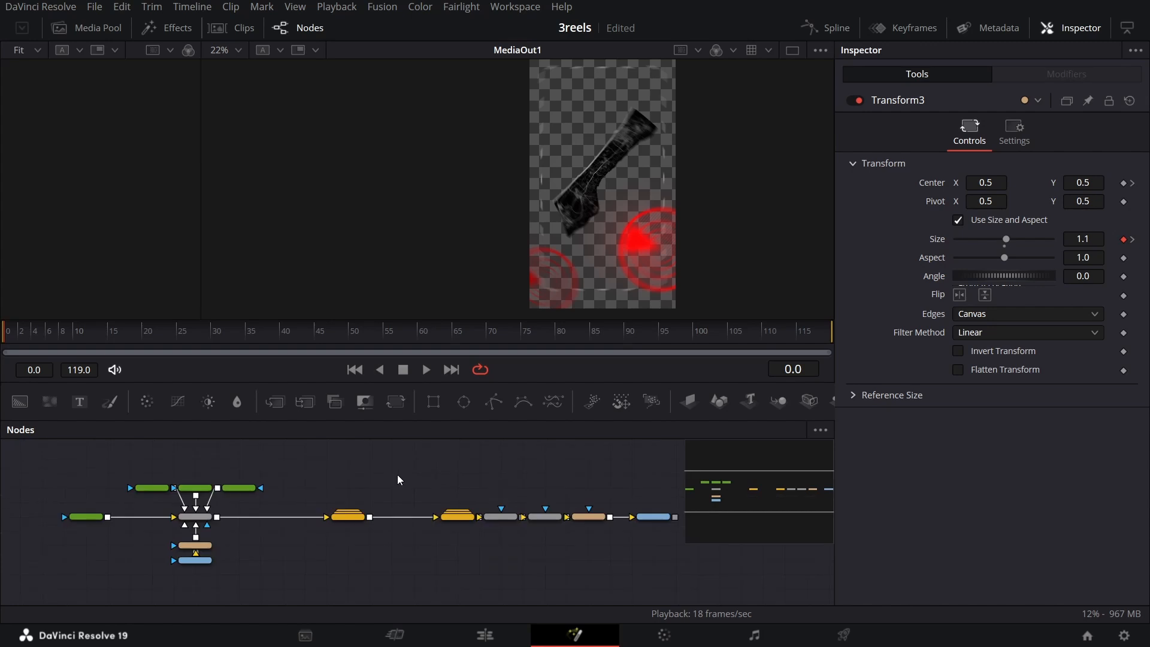
drag(395, 474, 417, 475)
click(485, 635)
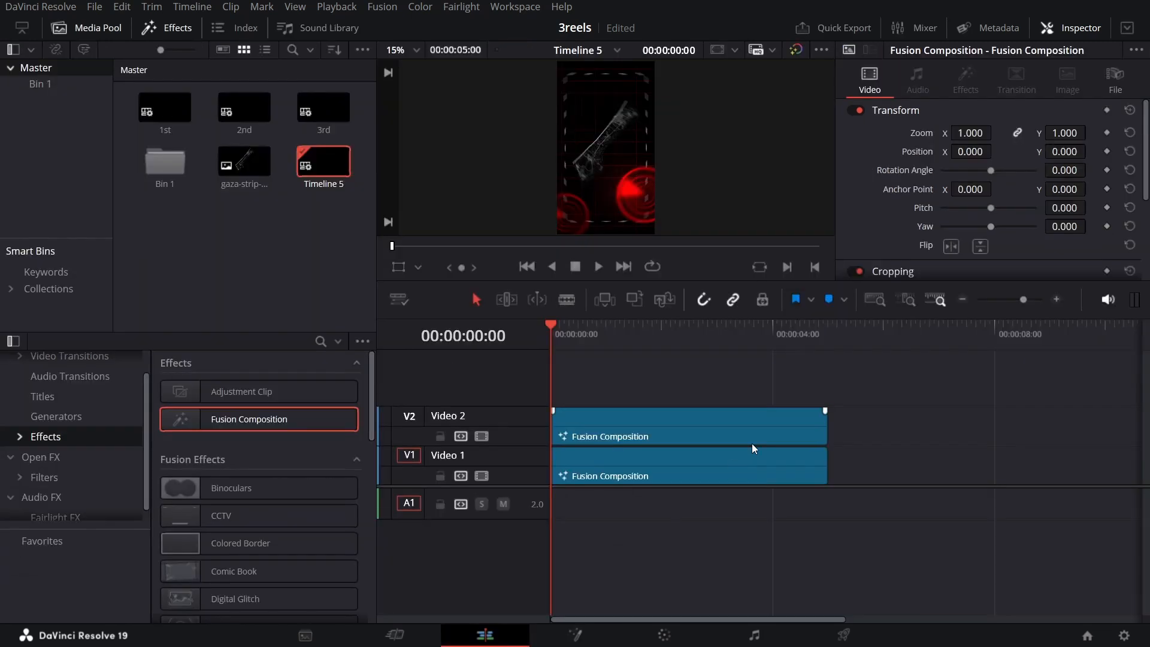
key(space)
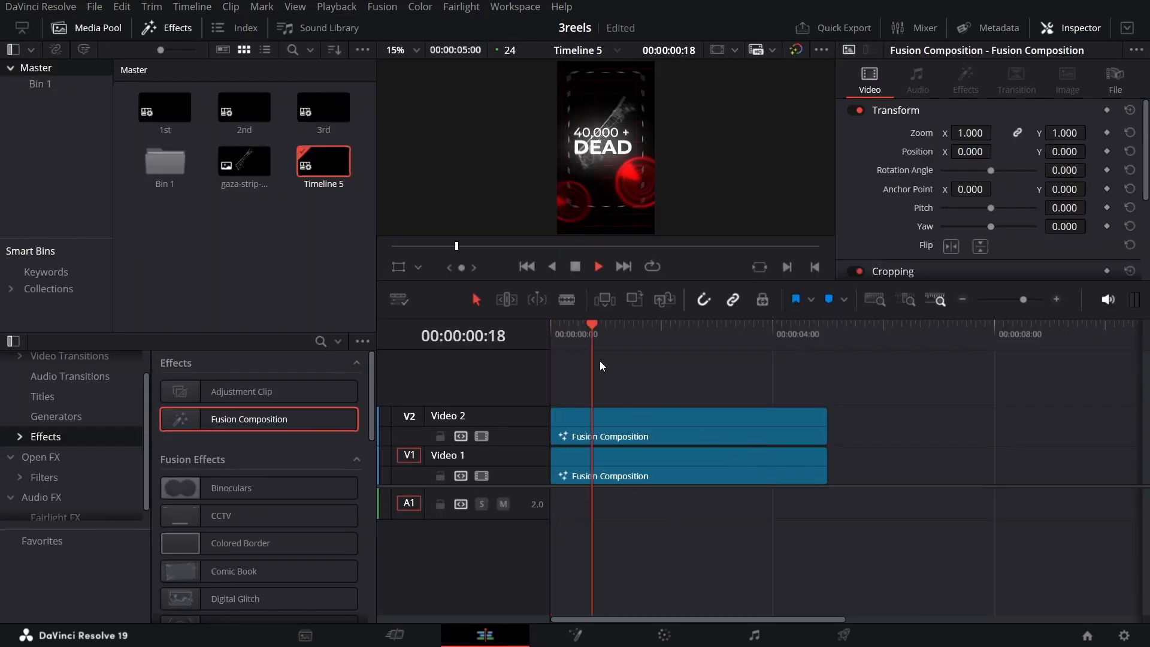
click(547, 350)
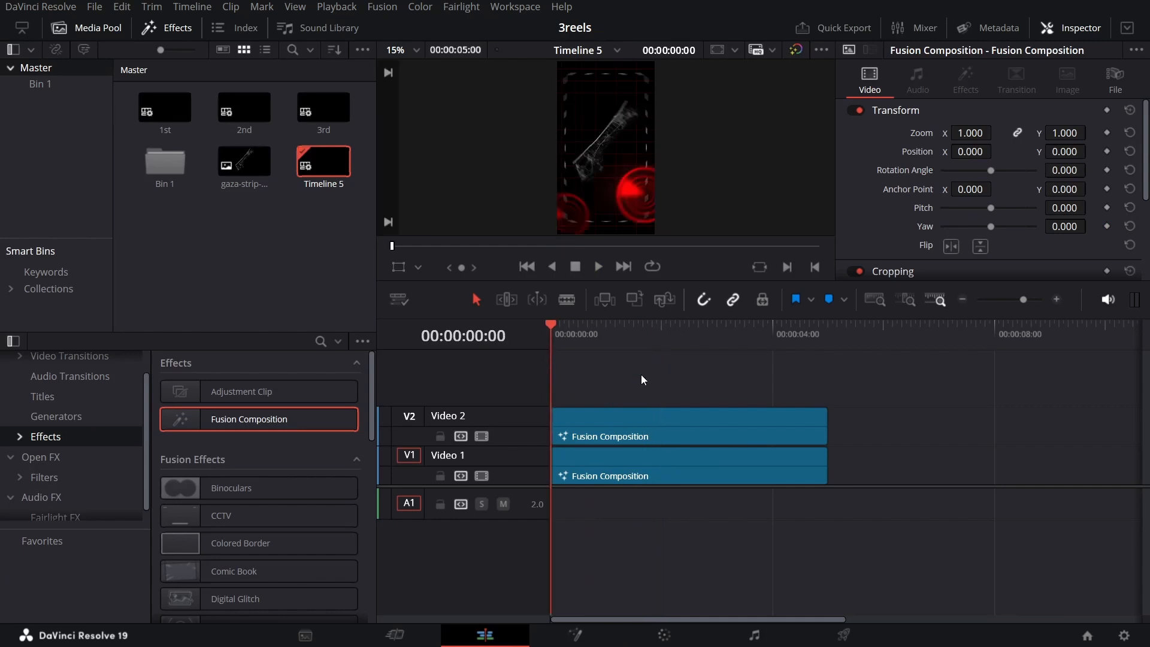
- Add a 4-second Fusion Composition on a new Video 3 track, starting at 1 second and ending level with the clips below
drag(252, 423, 557, 394)
right_click(622, 385)
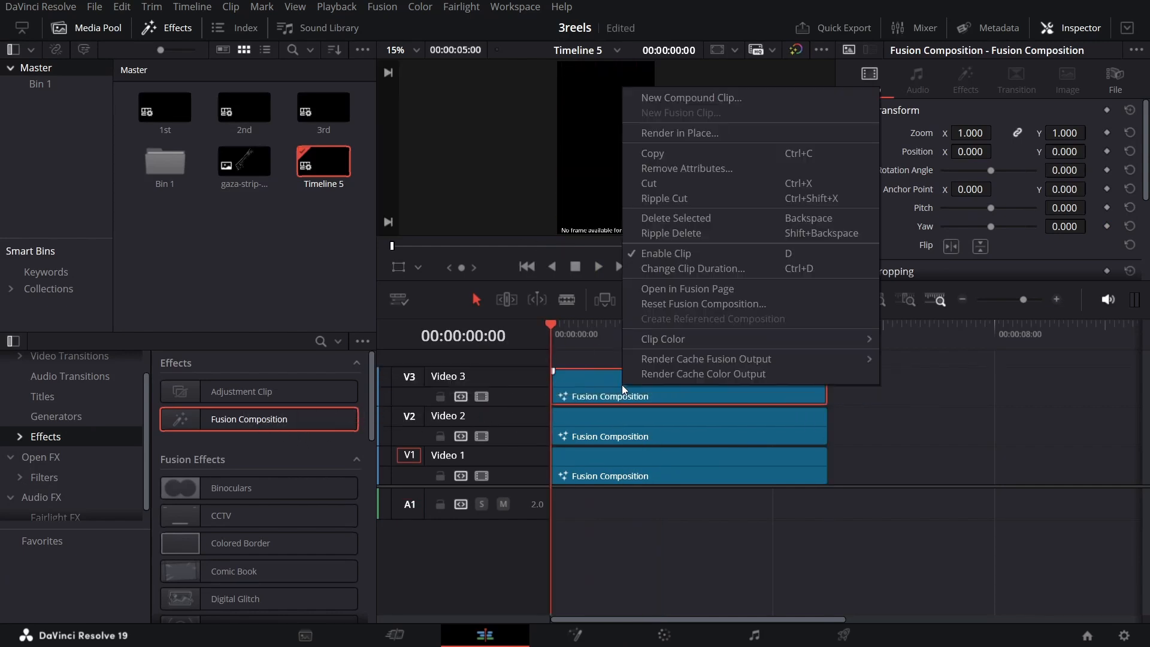
click(674, 269)
text(400)
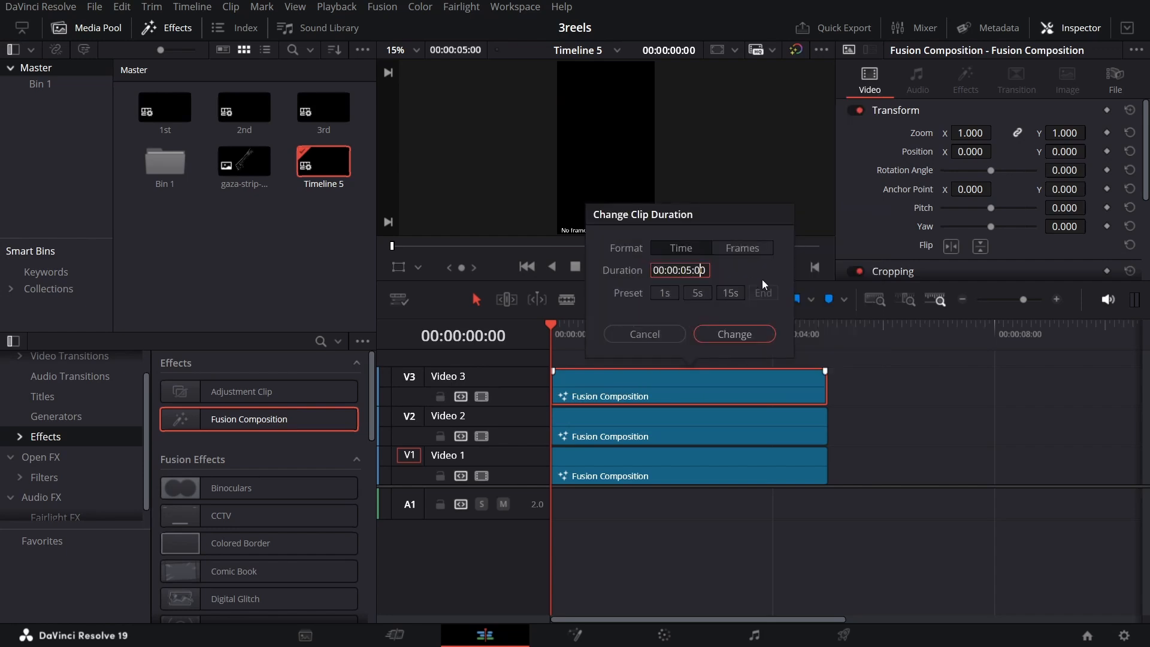
key(Return)
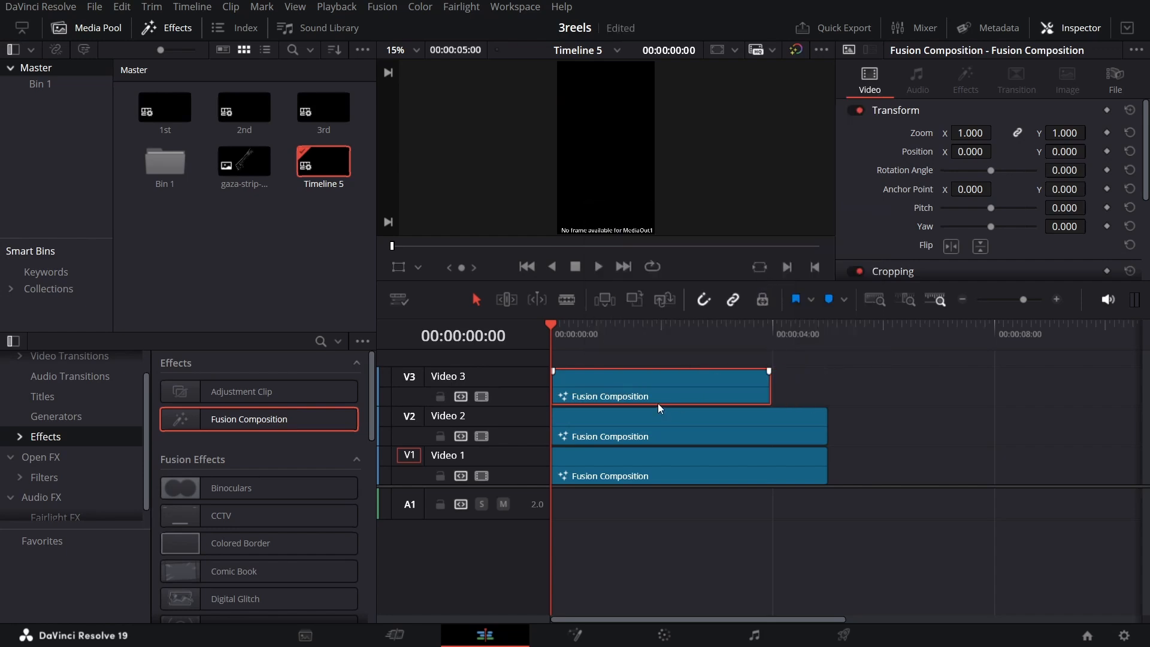
drag(657, 404, 691, 388)
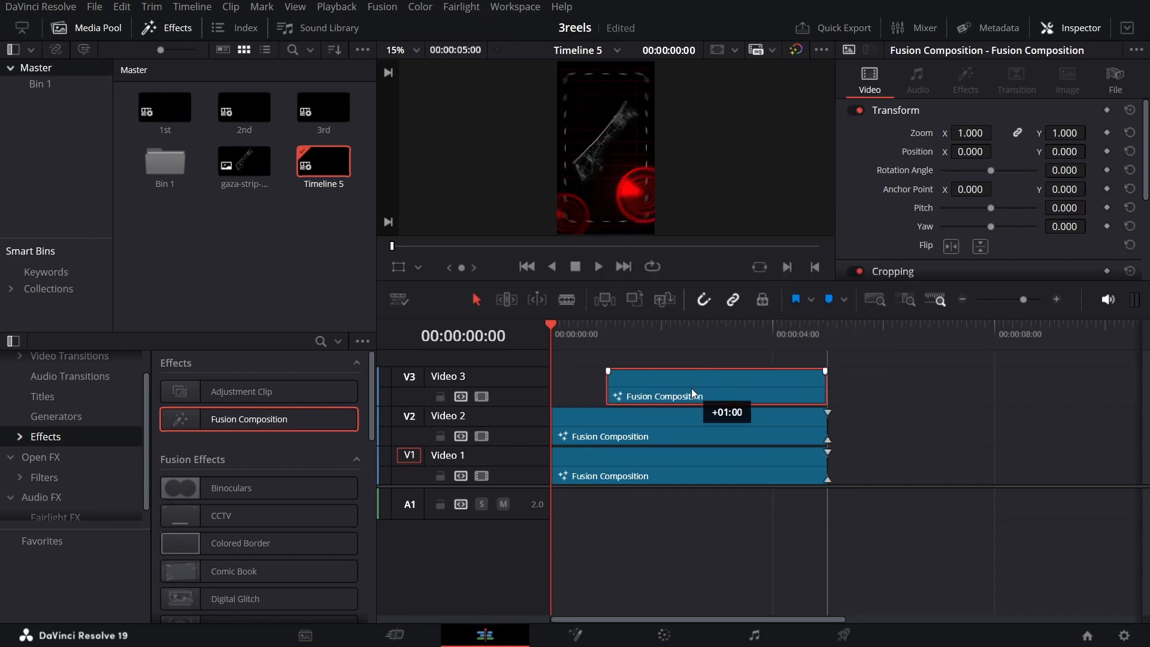
click(871, 389)
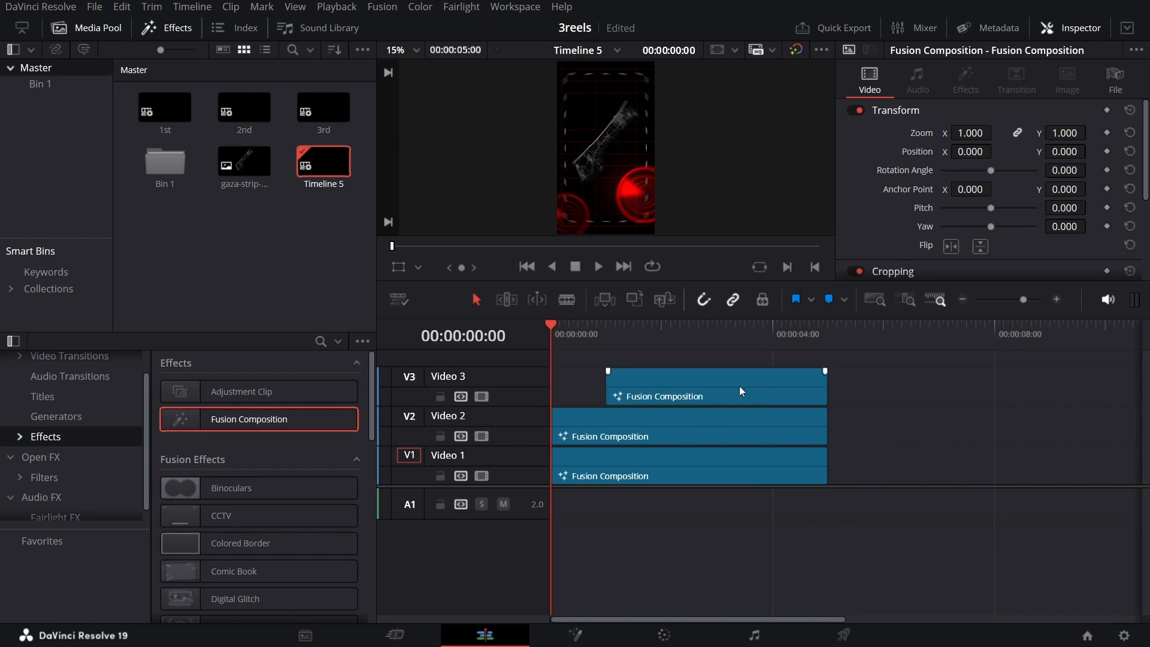
- Open the Video 3 composition in the Fusion page, add a Shape3D node, and show it in a widened first viewer
right_click(642, 372)
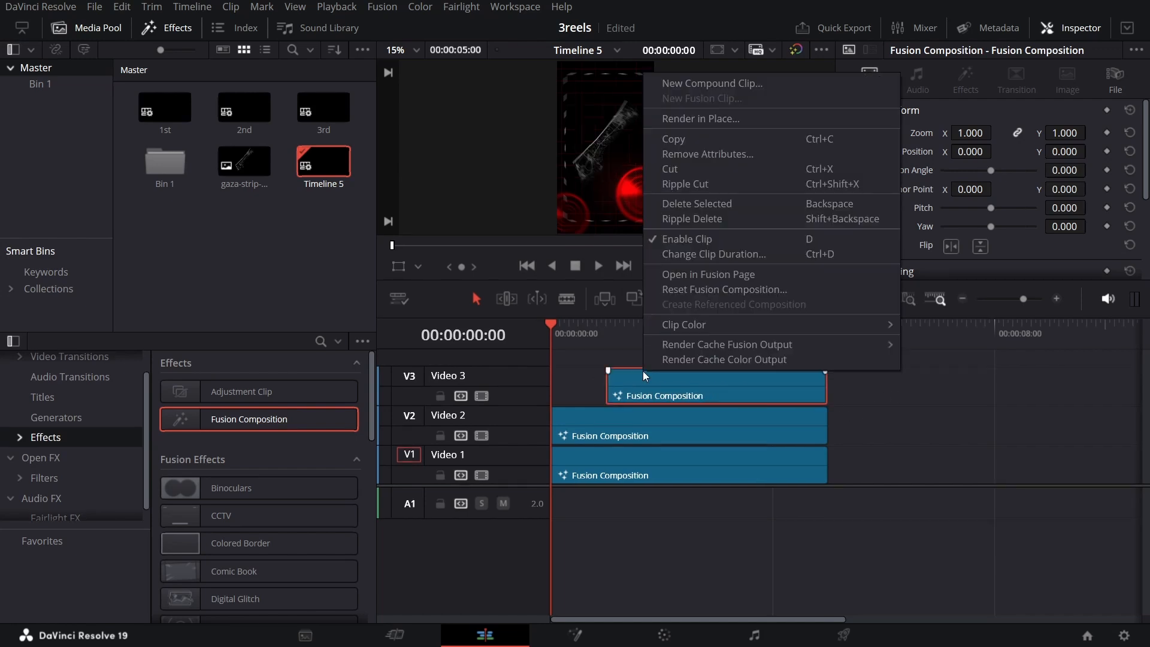
click(709, 274)
click(402, 519)
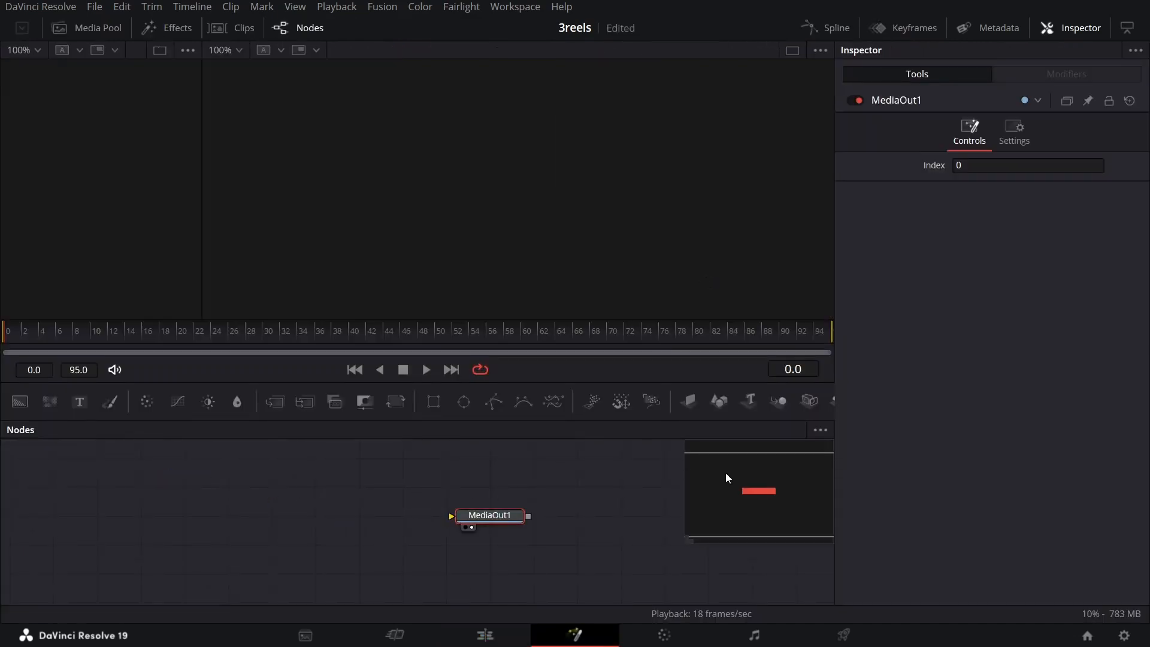
drag(720, 400, 180, 520)
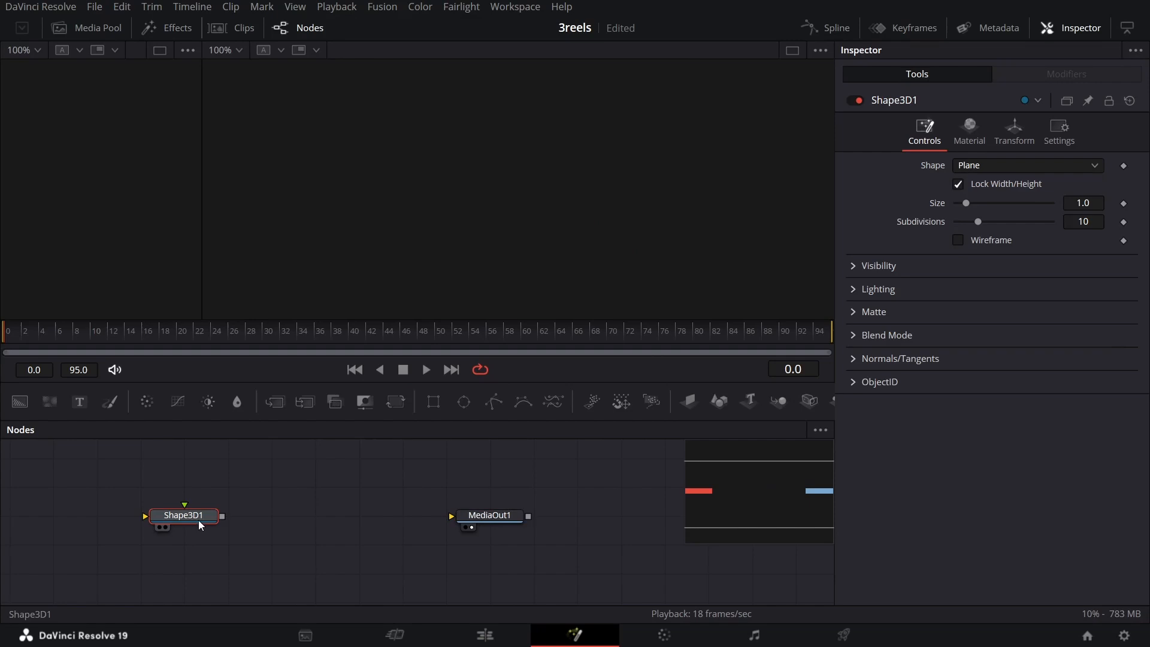
key(1)
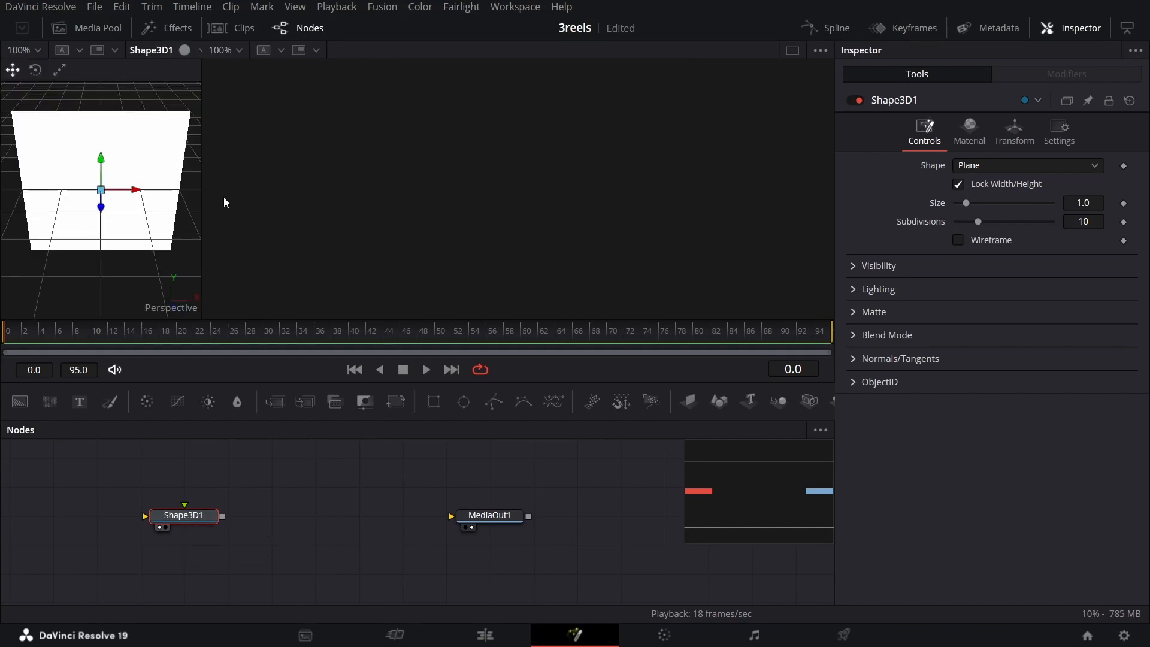
drag(200, 187, 354, 188)
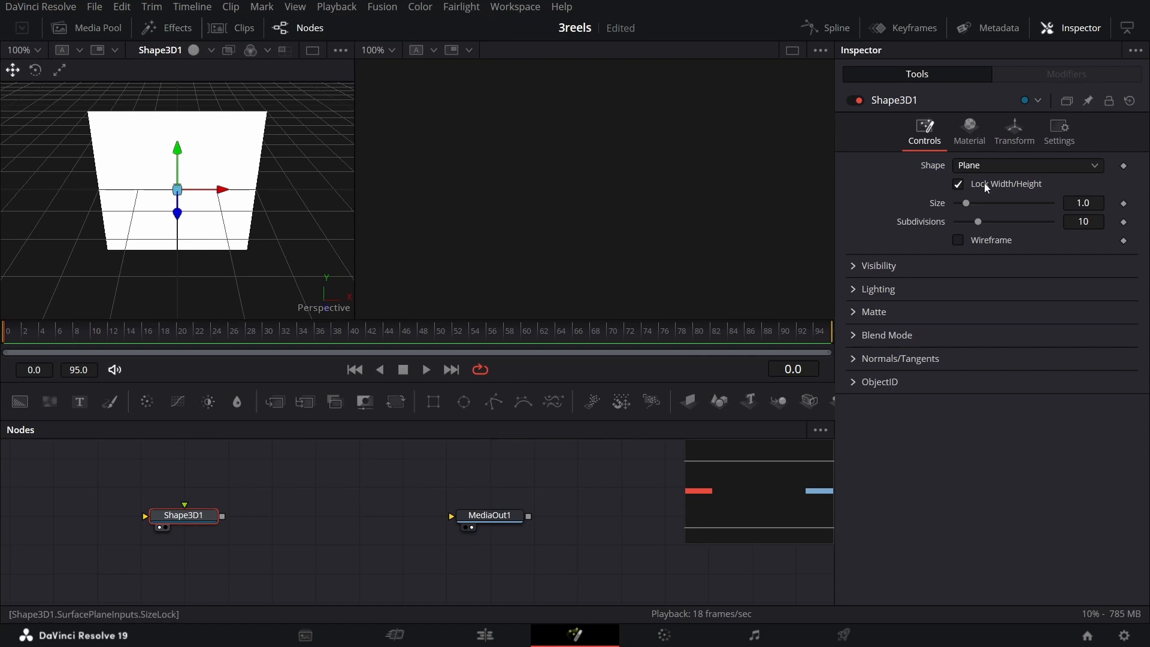
- Make Shape3D1 a cube with width 0.2, height 1.5 and depth 0.5
click(975, 167)
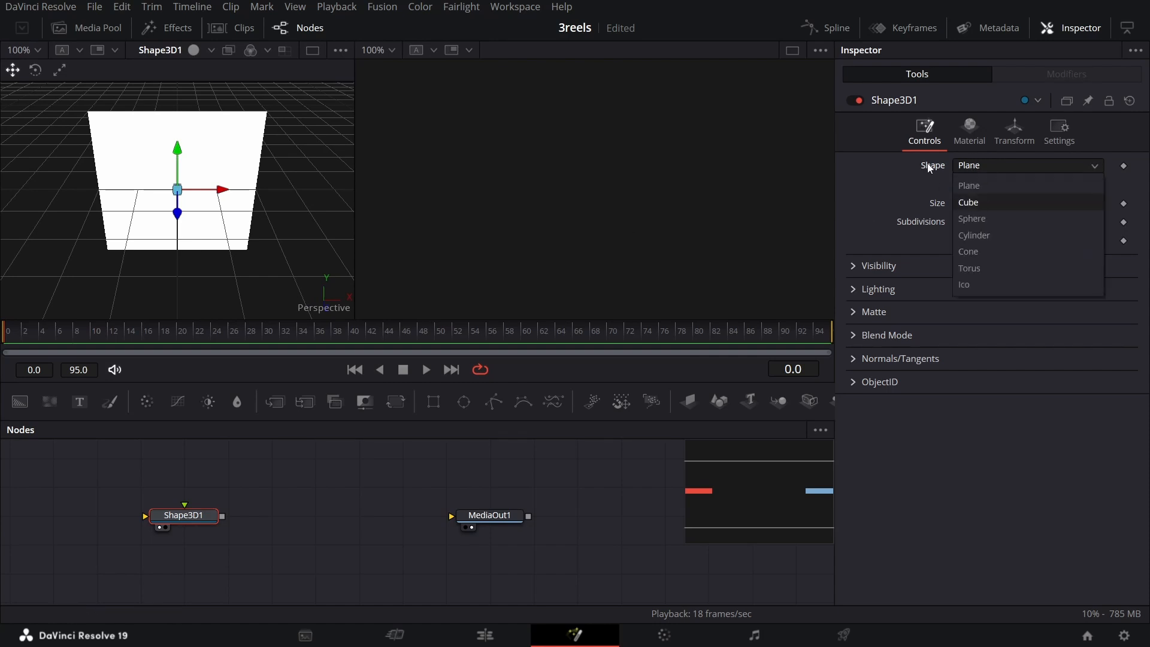
click(981, 202)
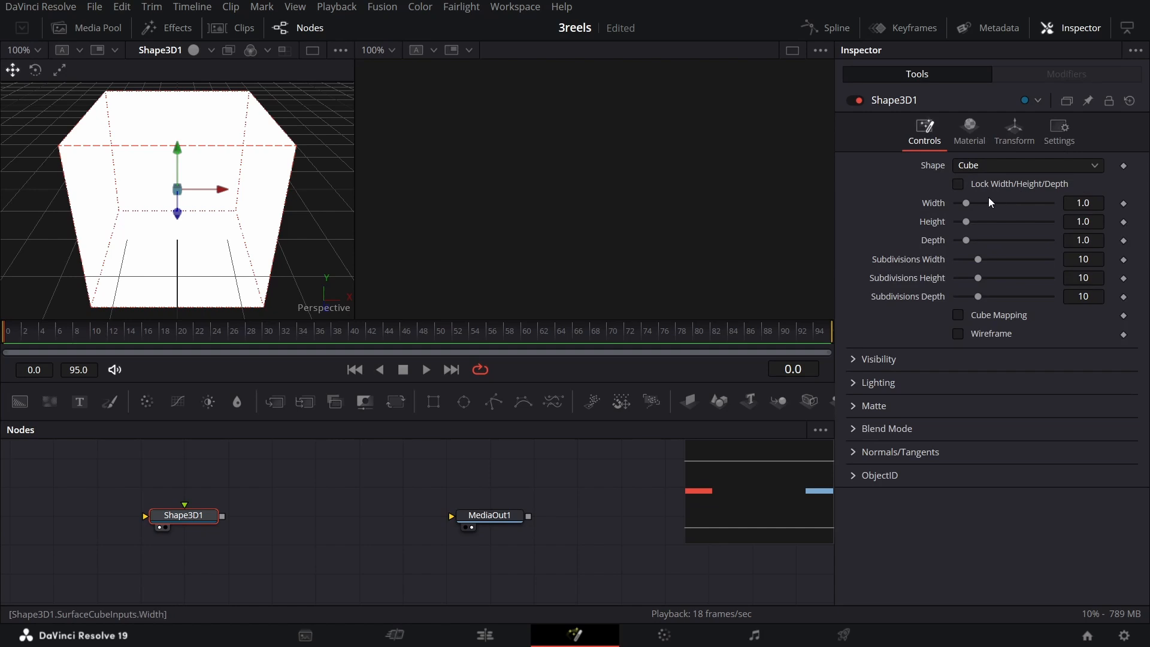
click(1091, 203)
text(0.2)
key(Tab)
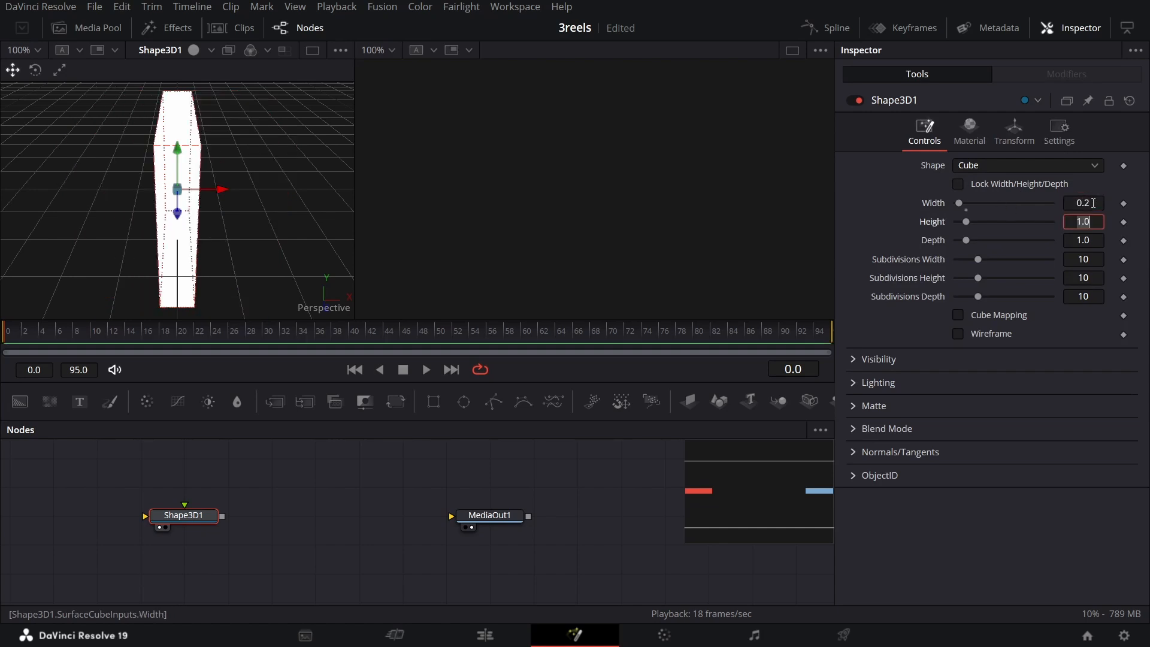
text(1.5)
key(Tab)
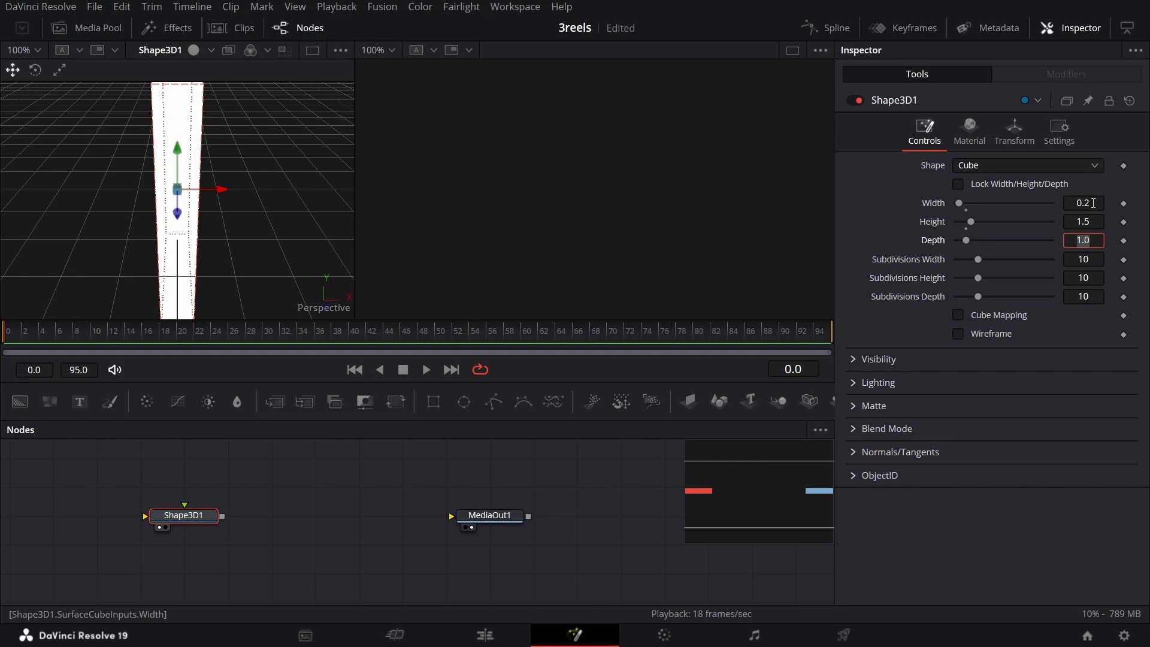
text(0.5)
key(Tab)
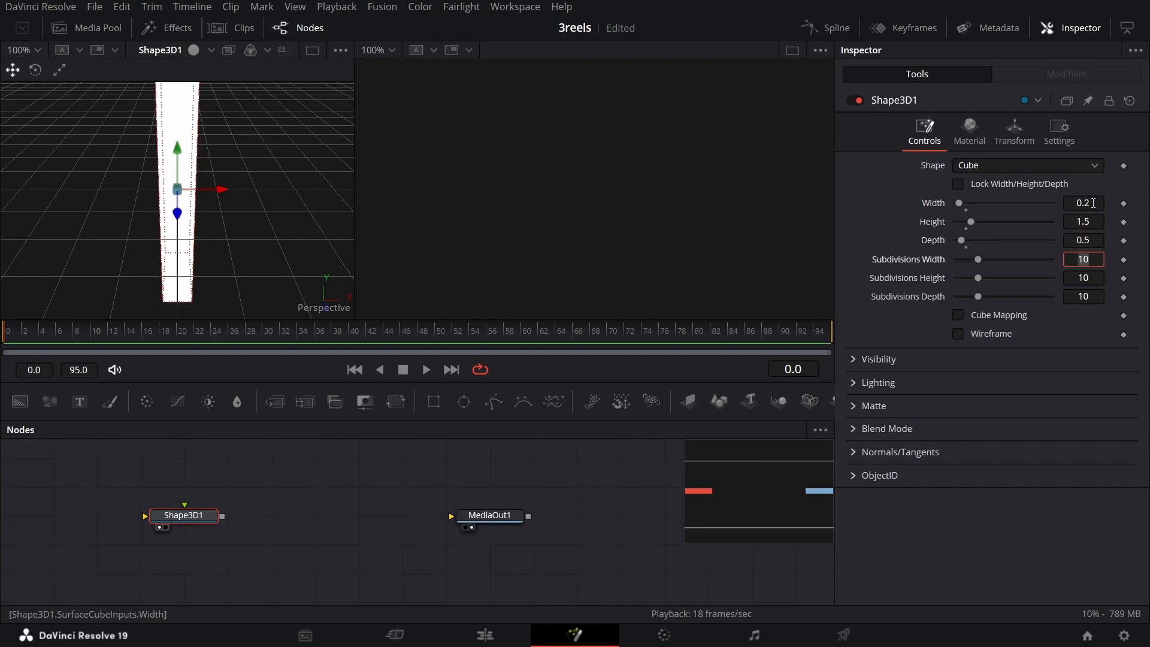
- Color the cube's diffuse material dark red with red 0.5, green 0.0 and blue reduced to zero
click(1006, 137)
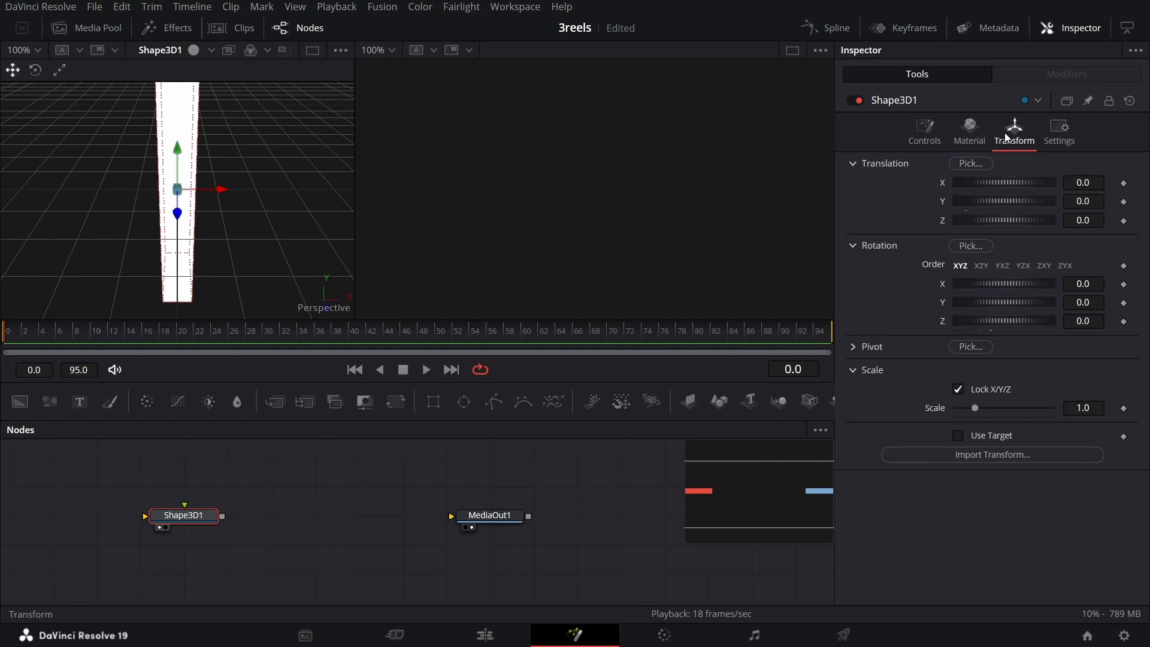
click(972, 137)
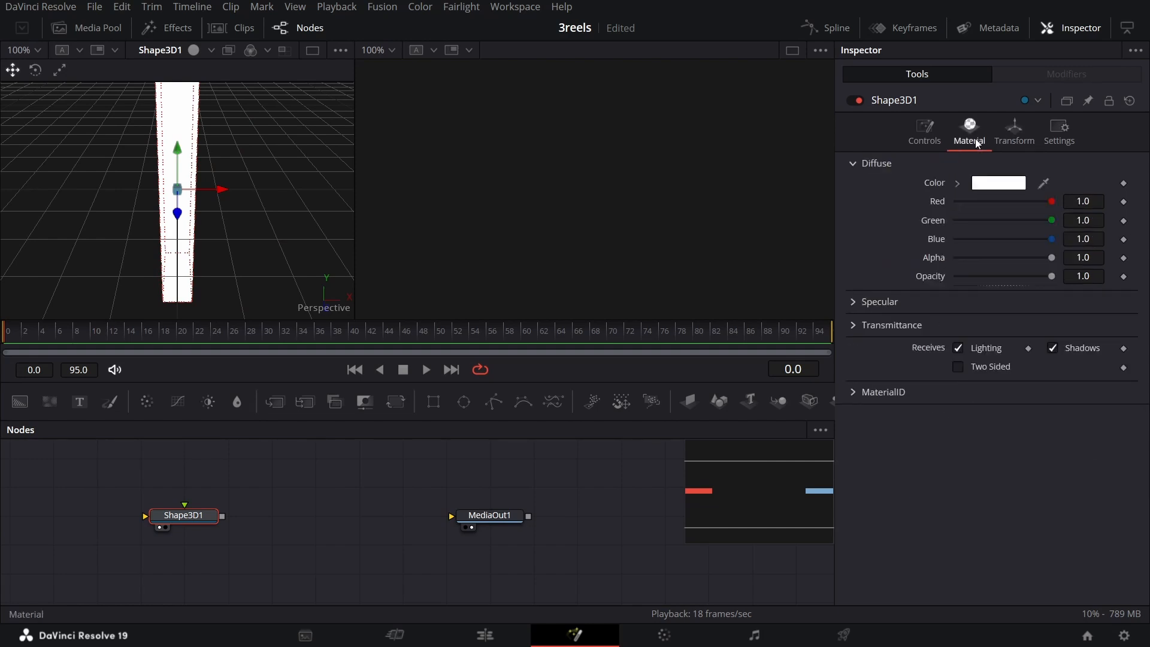
click(1092, 205)
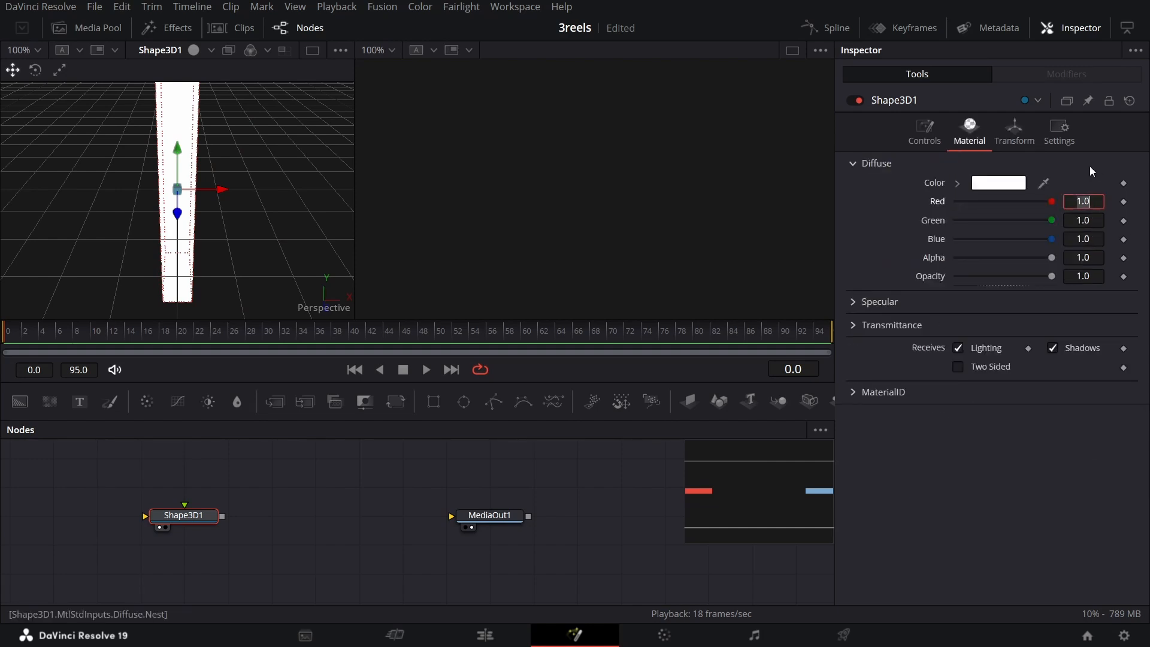
text(0.5)
key(Tab)
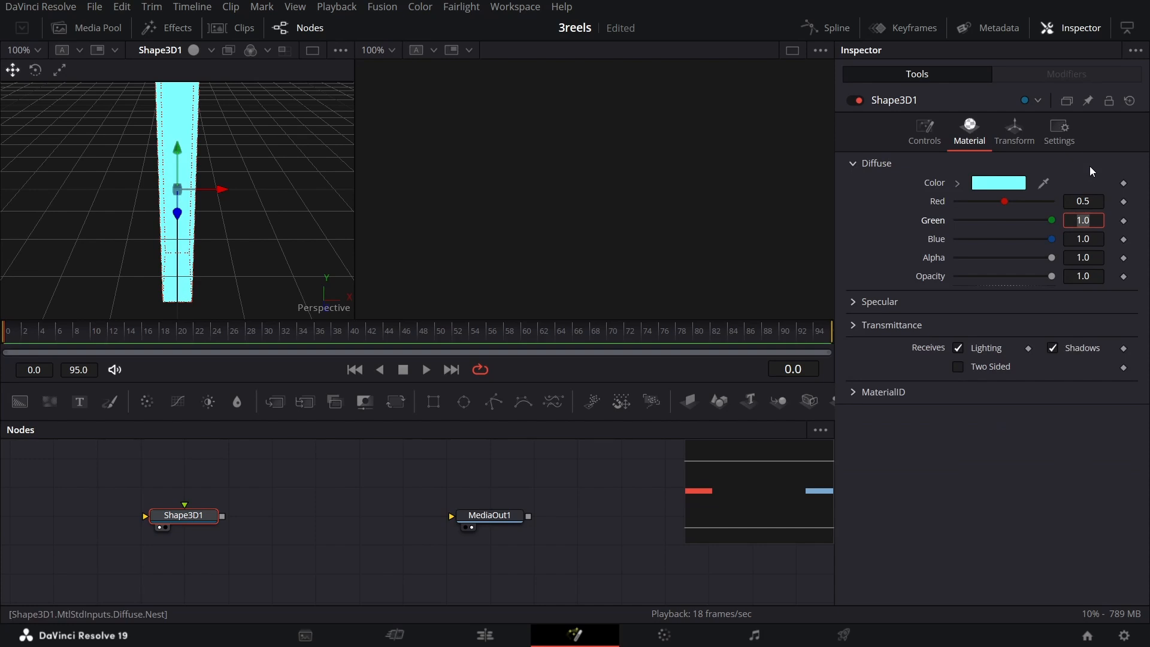
text(0.0)
key(Return)
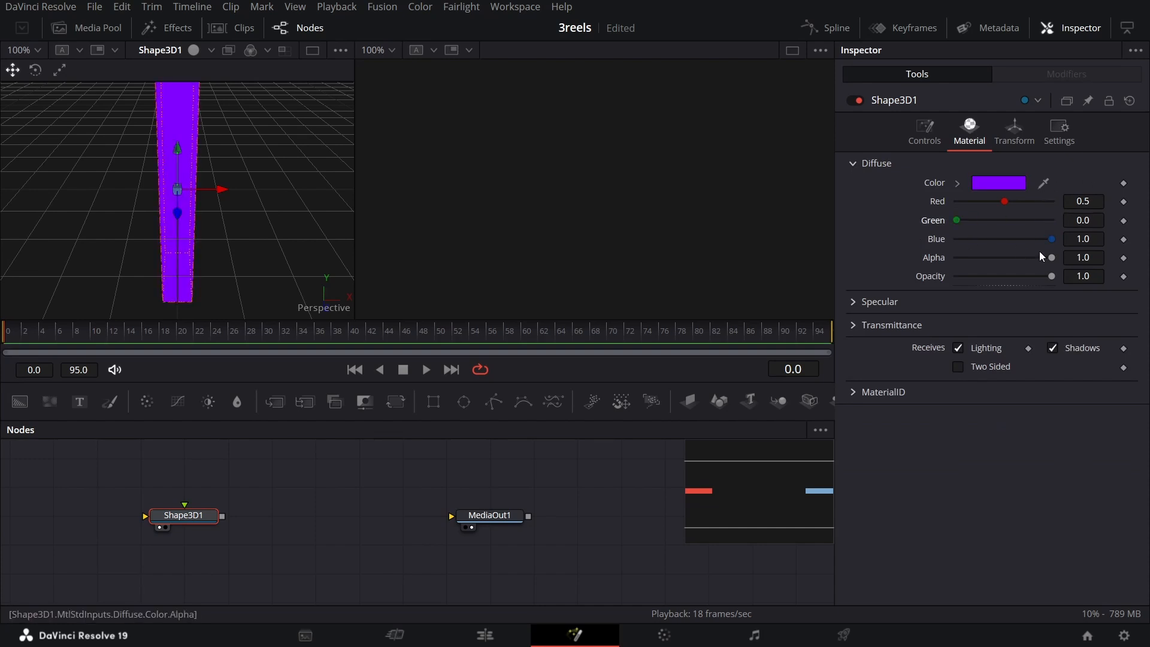
drag(1051, 239, 914, 247)
- Keyframe the cube's Y translation at -2 on frame 0
click(1026, 138)
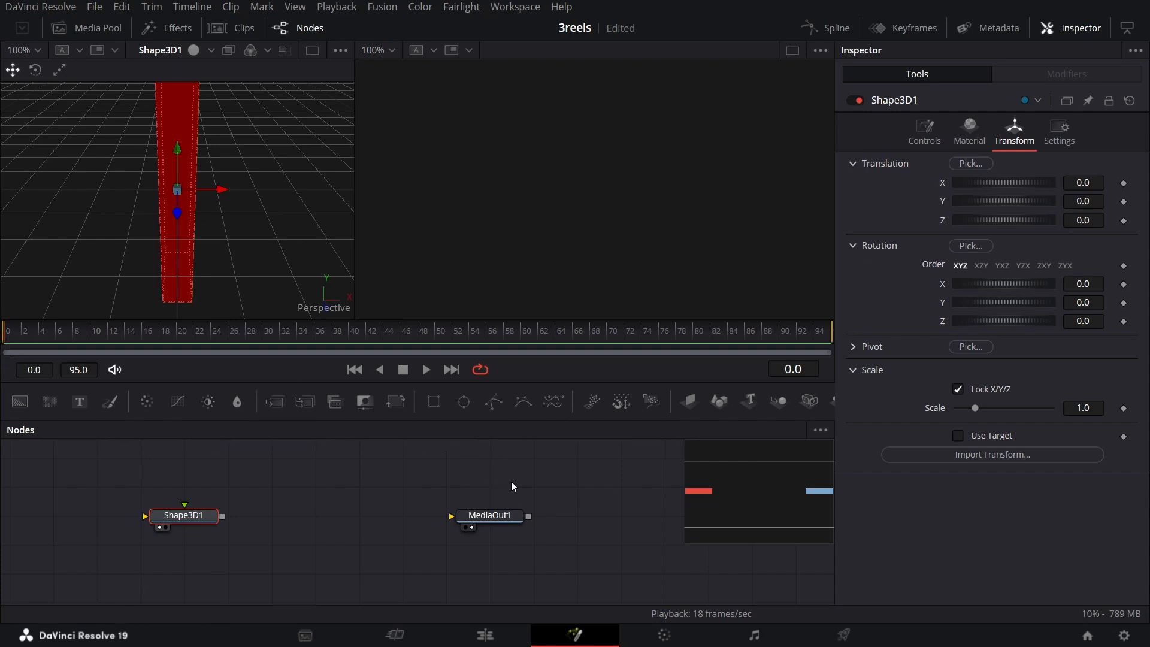
click(1123, 202)
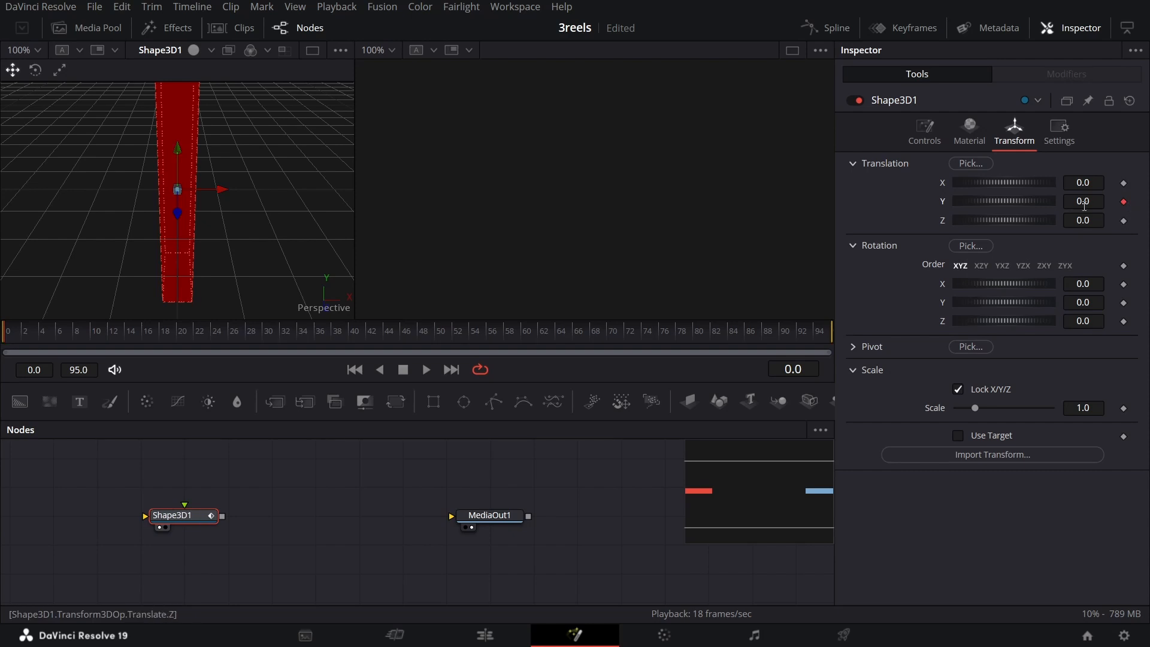
double_click(1084, 201)
text(-2)
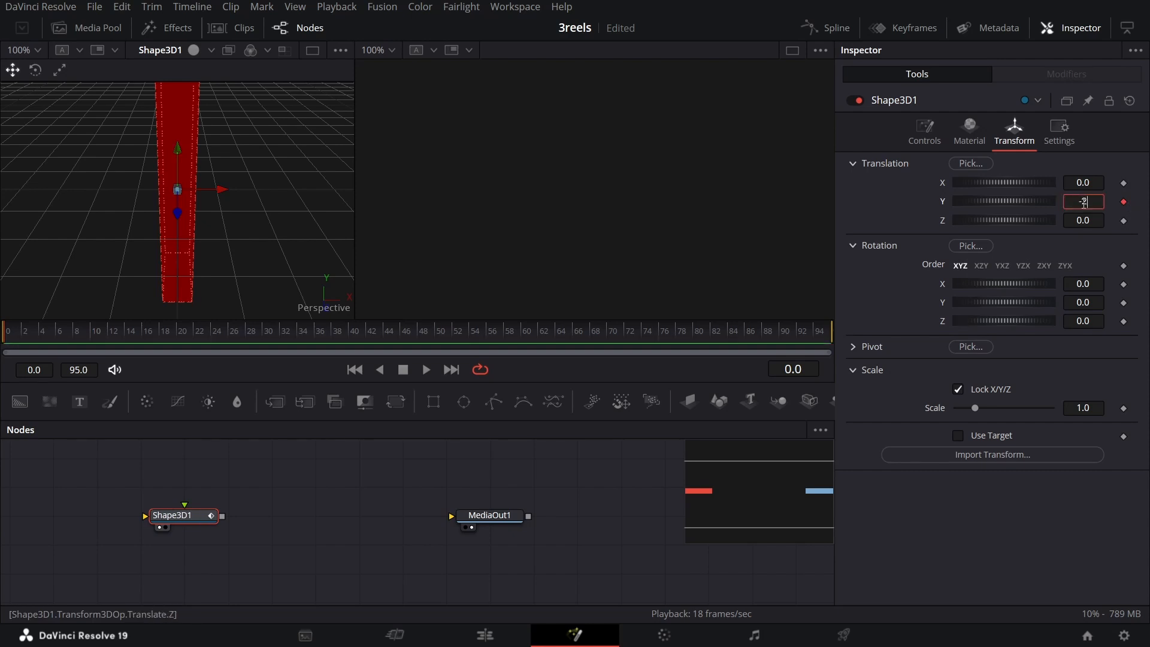
key(Tab)
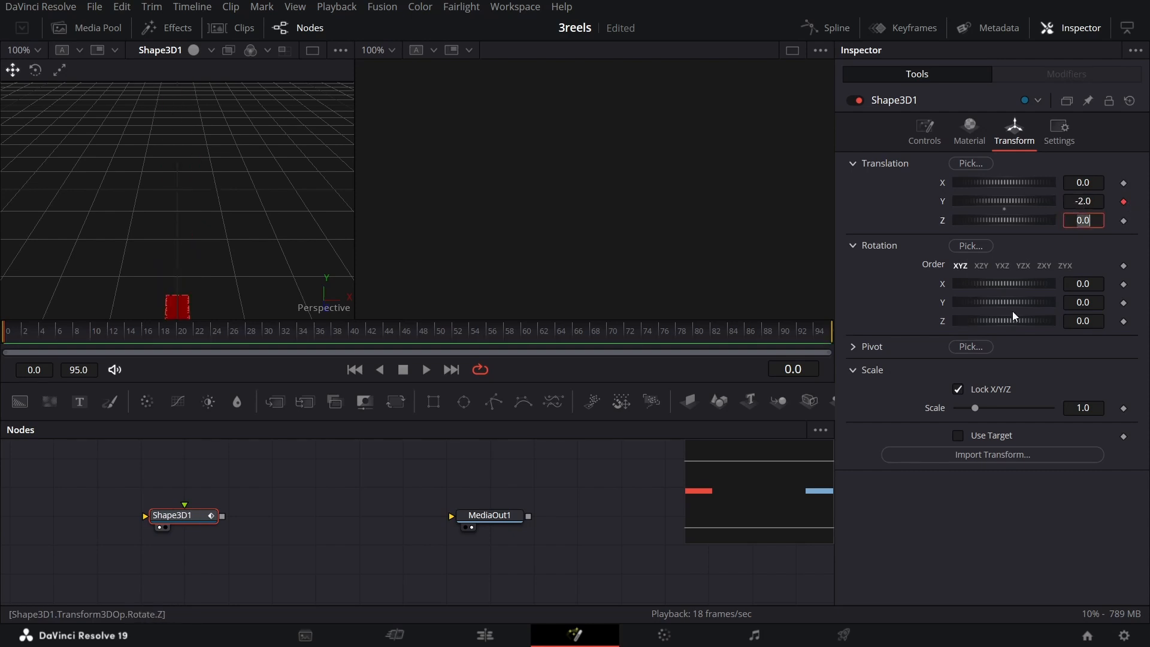
- Keyframe the cube's X and Y rotation at 5 each on frame 0
click(1124, 284)
click(1123, 303)
double_click(1088, 284)
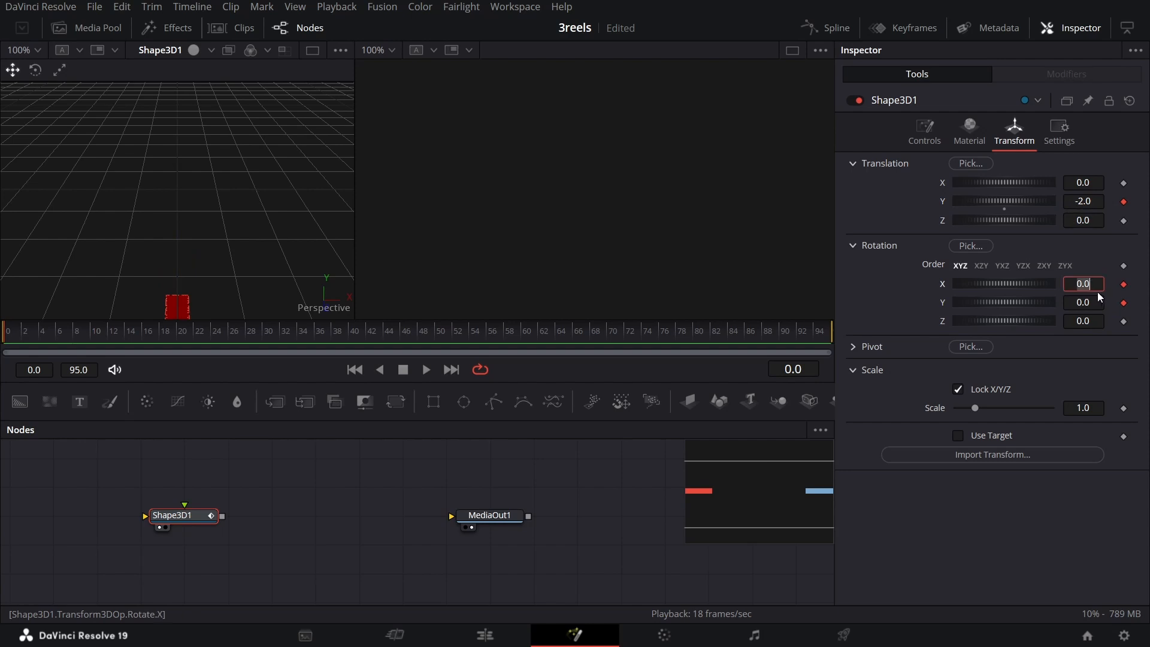
text(5)
key(Tab)
text(5)
key(Tab)
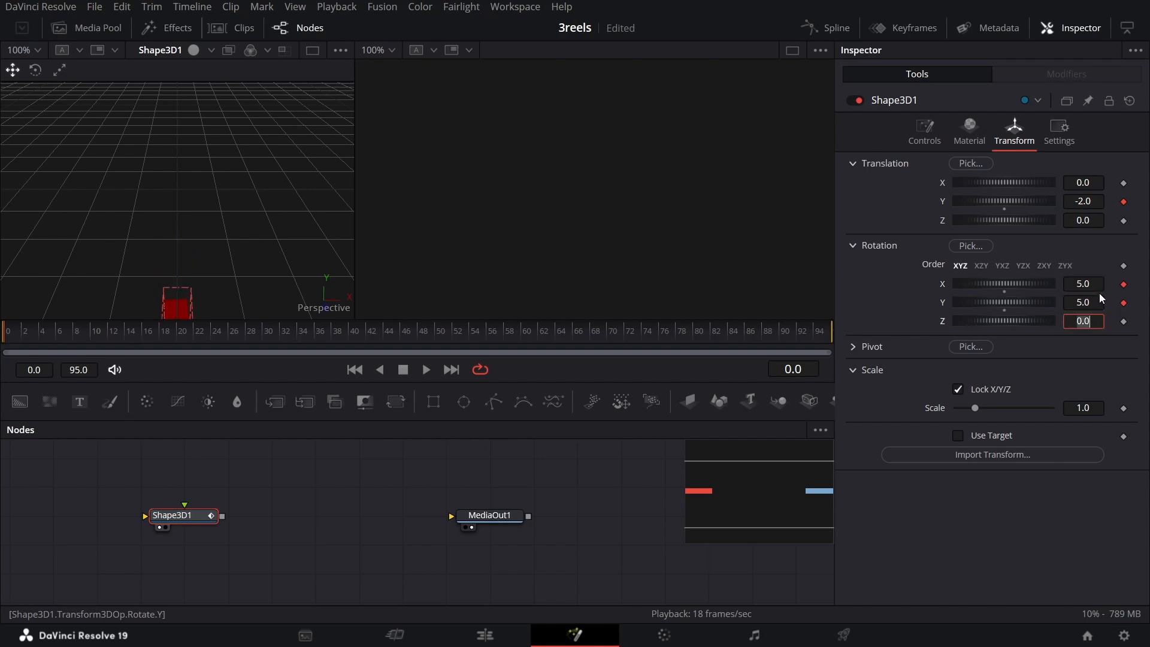
click(1100, 268)
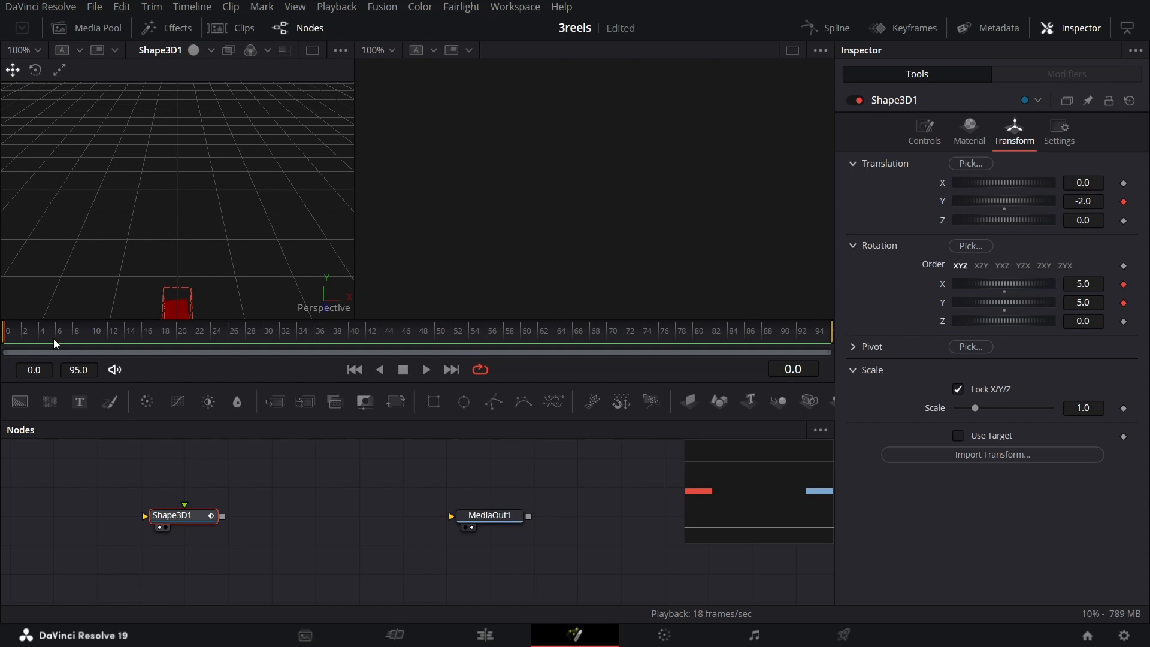
- Set the cube's Y translation to -0.4 at frame 20
drag(52, 339, 183, 340)
click(1094, 202)
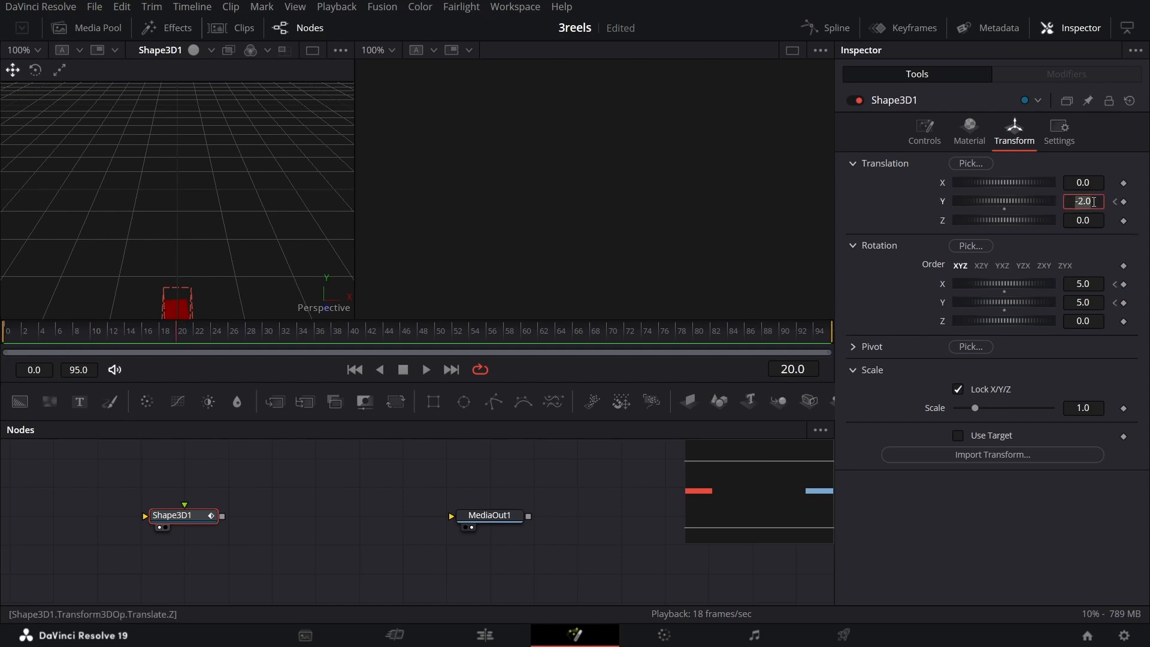
text(-0.4)
key(Tab)
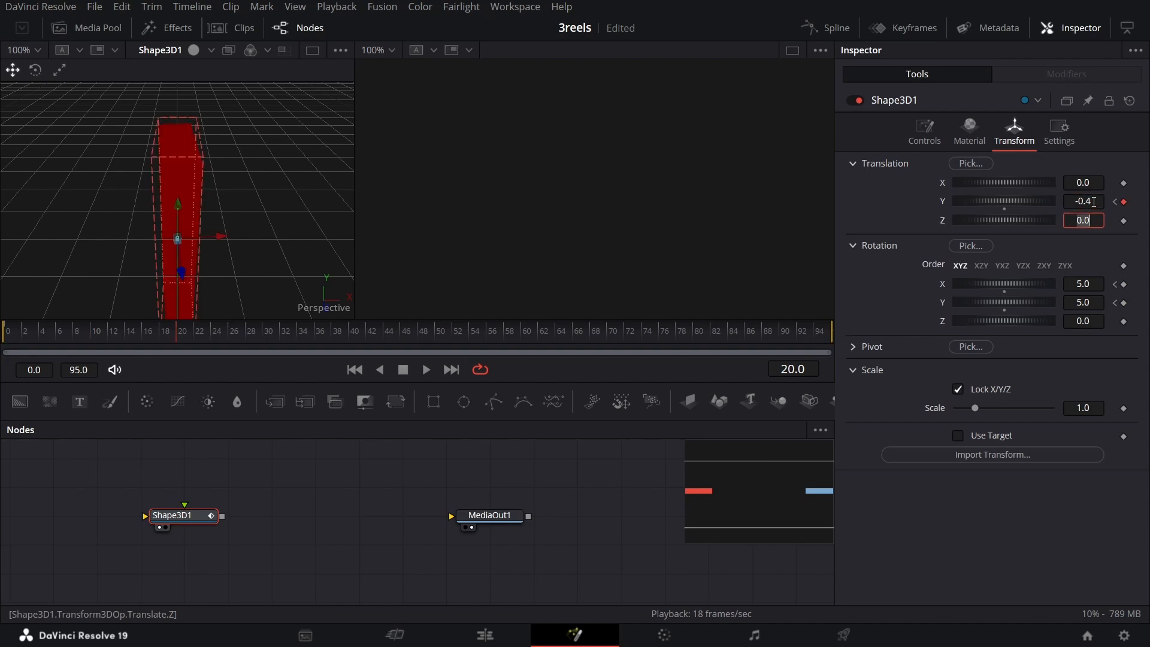
click(890, 198)
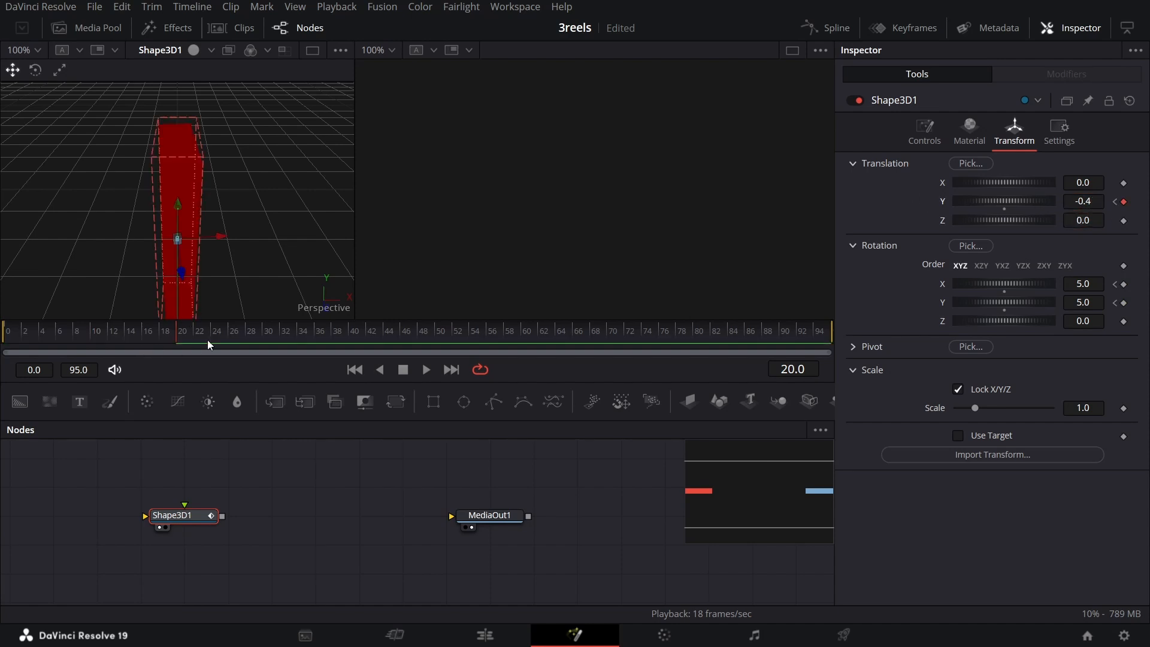
- At frame 30, keyframe the cube's Z translation at 0 and set its X and Y rotation to 15 each
click(266, 342)
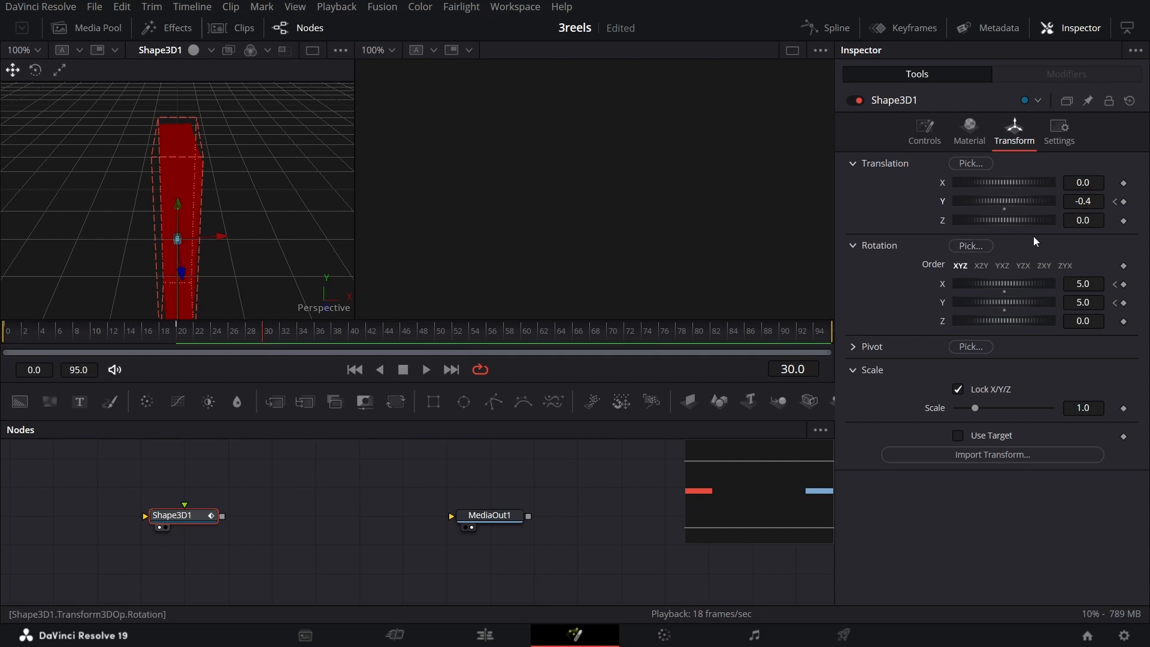
click(1124, 220)
click(1088, 286)
text(15)
key(Tab)
text(15)
key(Tab)
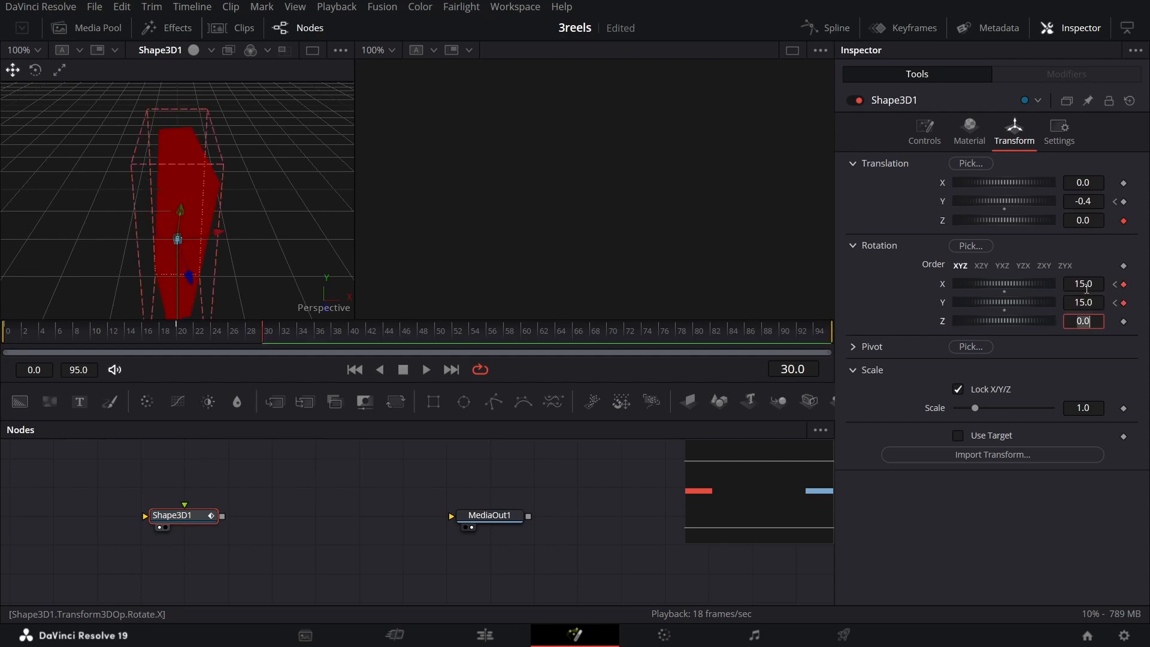
- At frame 40, set the cube's Z translation to 1.5, X rotation to 0 and Y rotation to 90
click(352, 336)
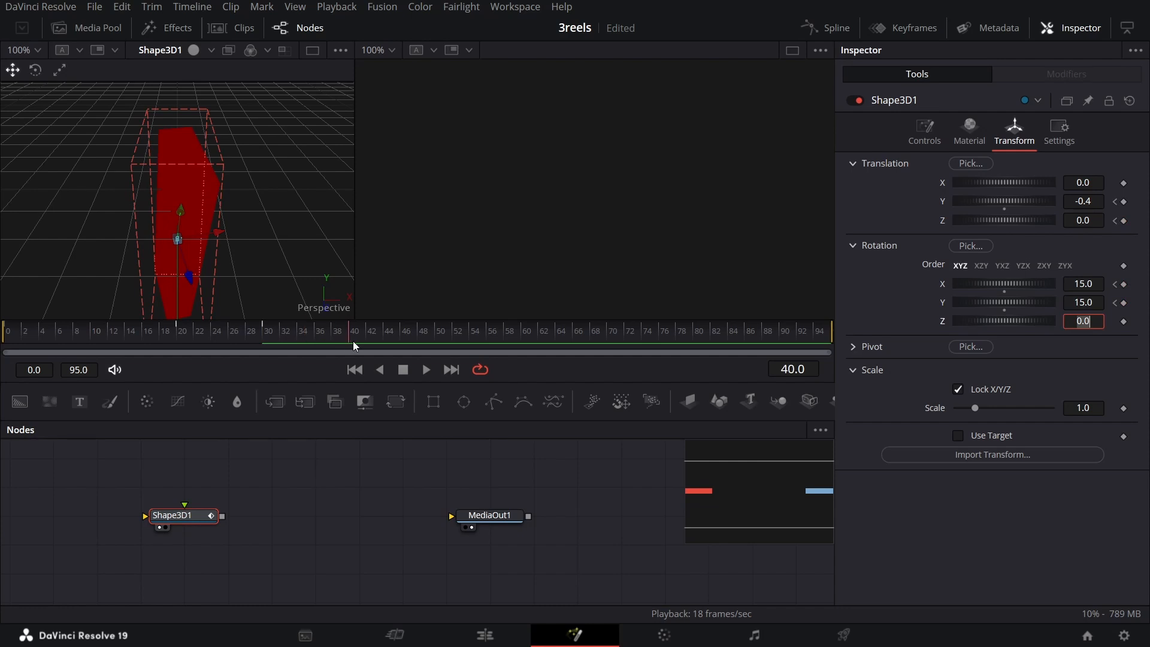
click(1096, 220)
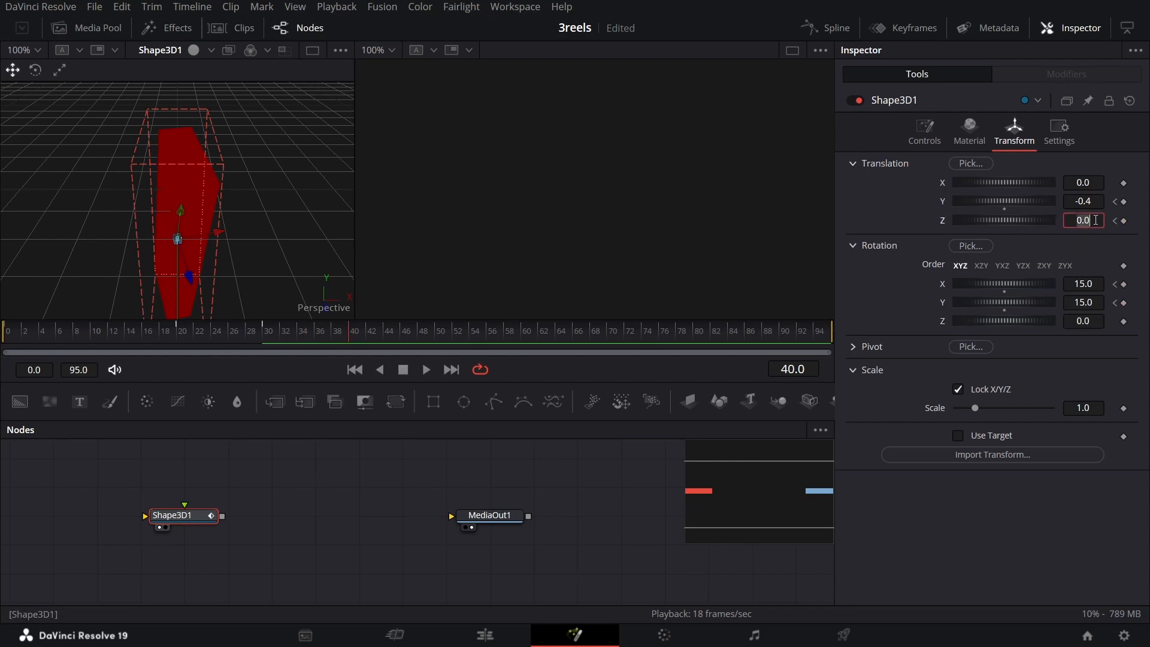
text(1.5)
key(Tab)
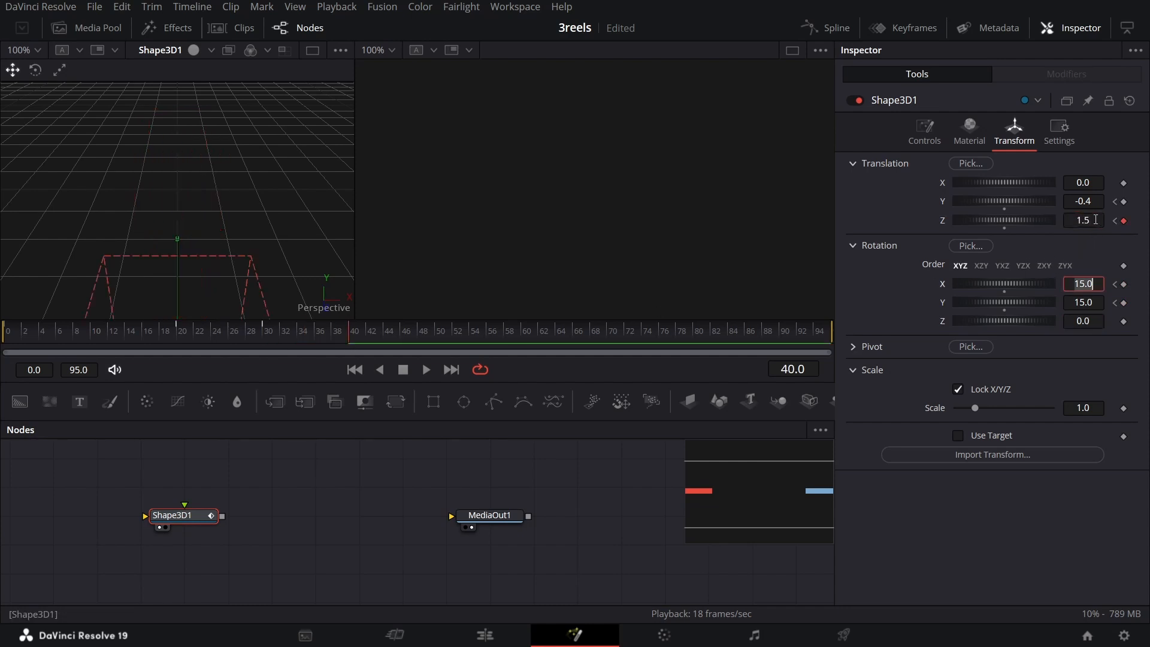
key(BackSpace)
key(BackSpace)
key(BackSpace)
key(BackSpace)
text(0)
key(Tab)
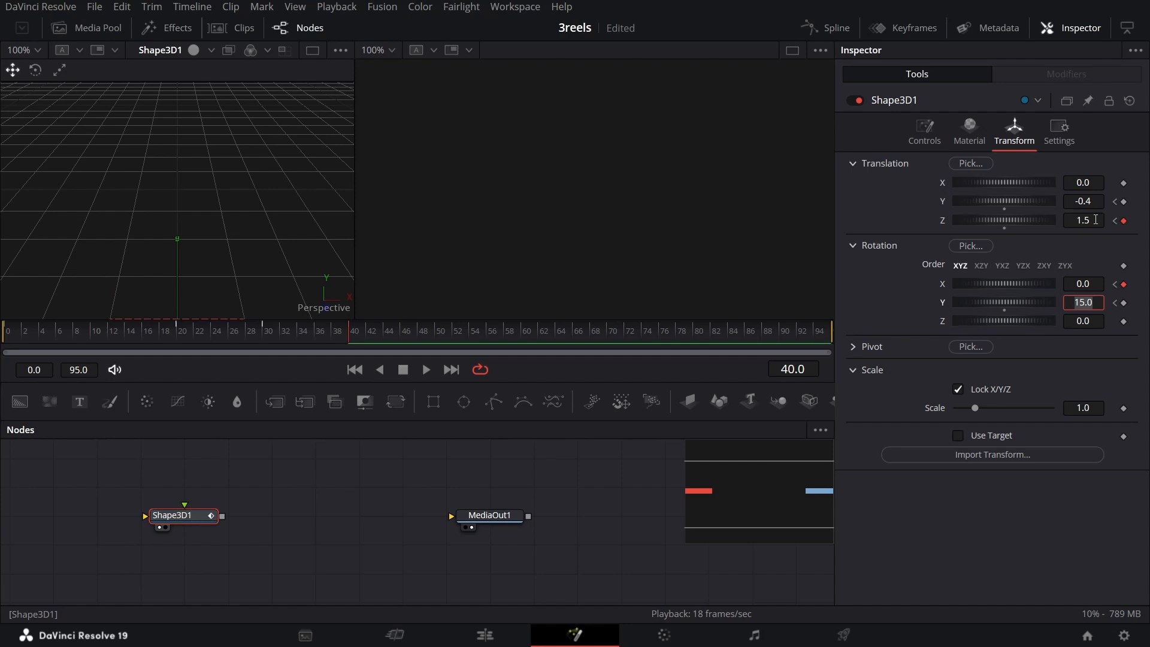
text(90)
key(Tab)
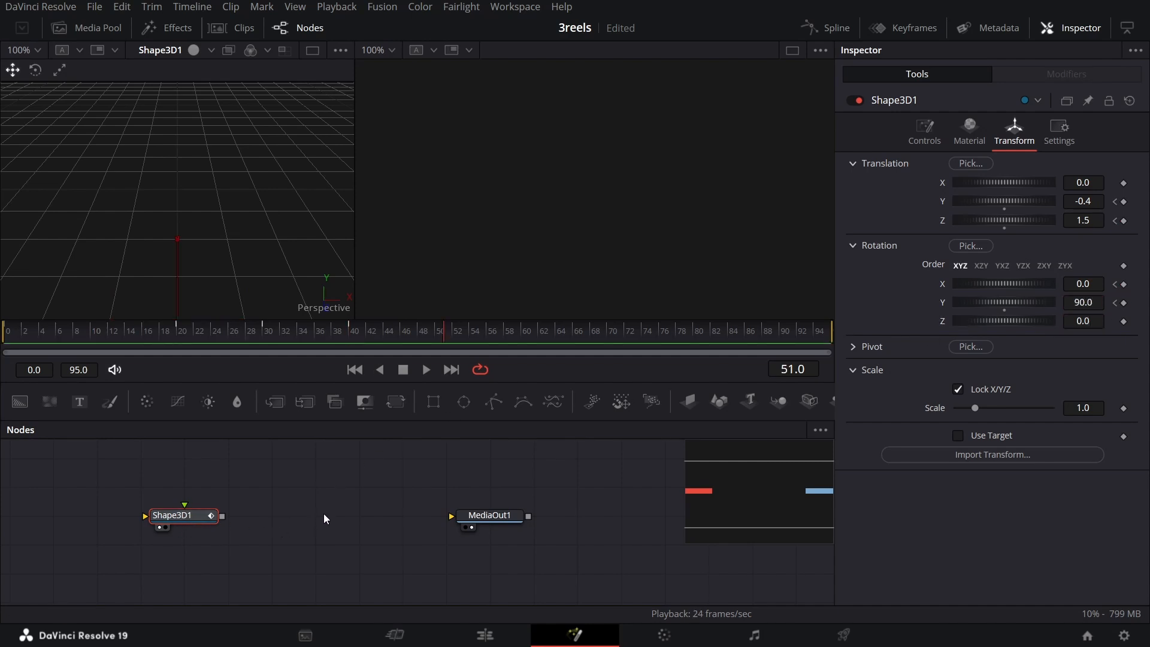
- Chain a Merge3D node and a Renderer 3D node after Shape3D1
click(779, 402)
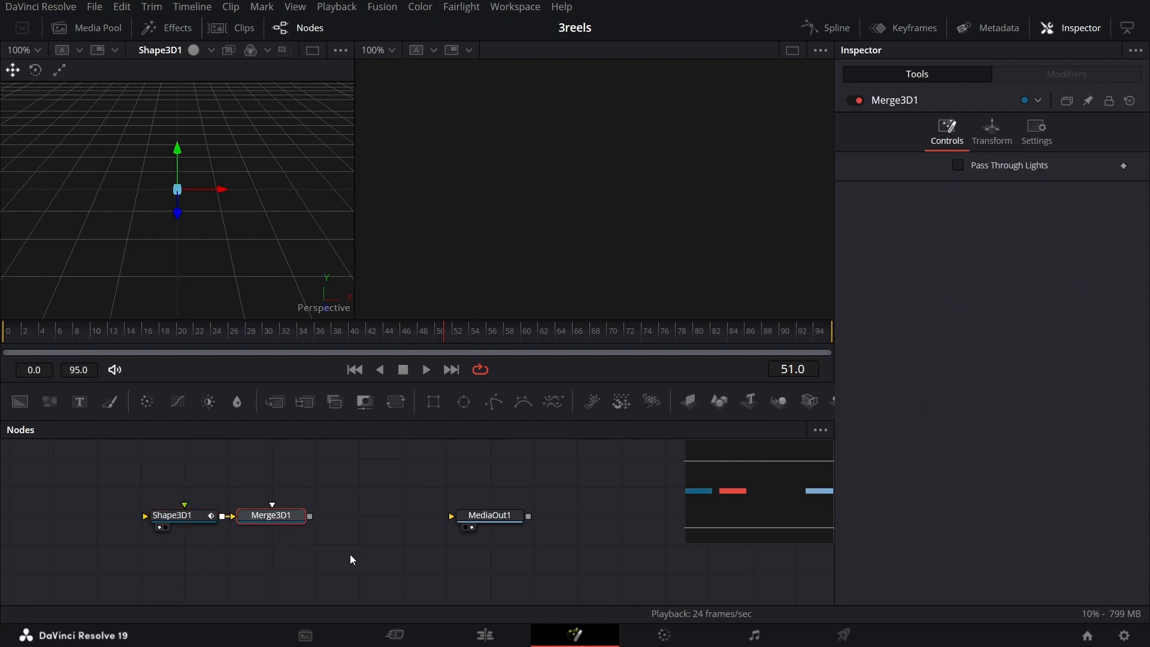
key(shift+space)
text(redn)
key(BackSpace)
key(BackSpace)
key(BackSpace)
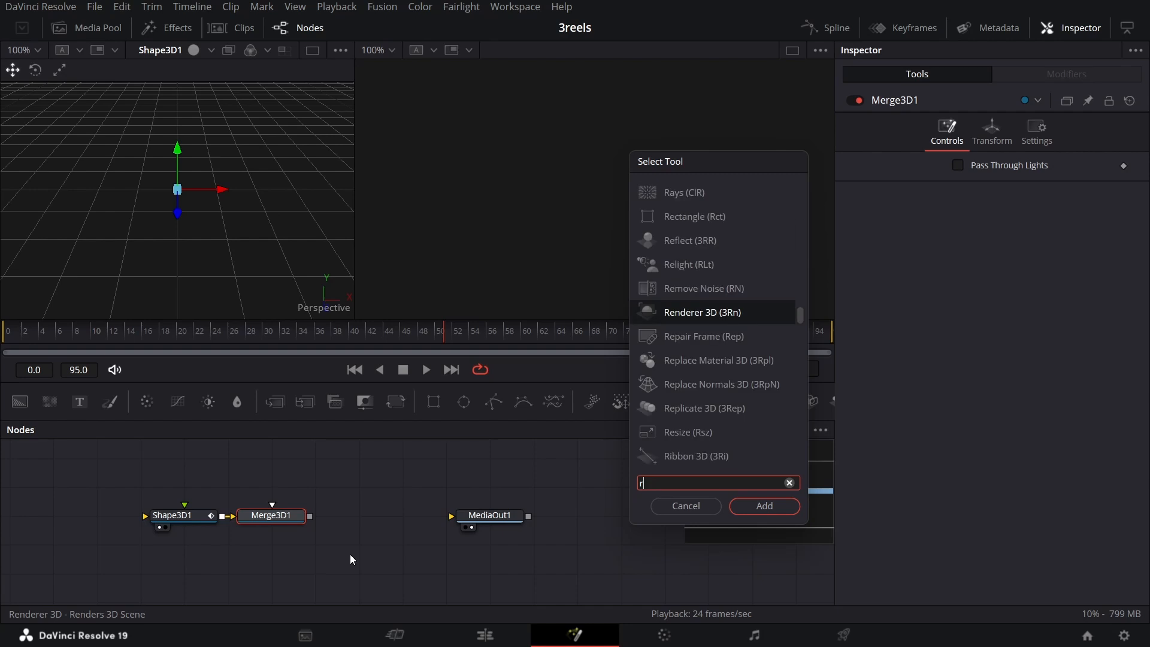
text(end)
key(Return)
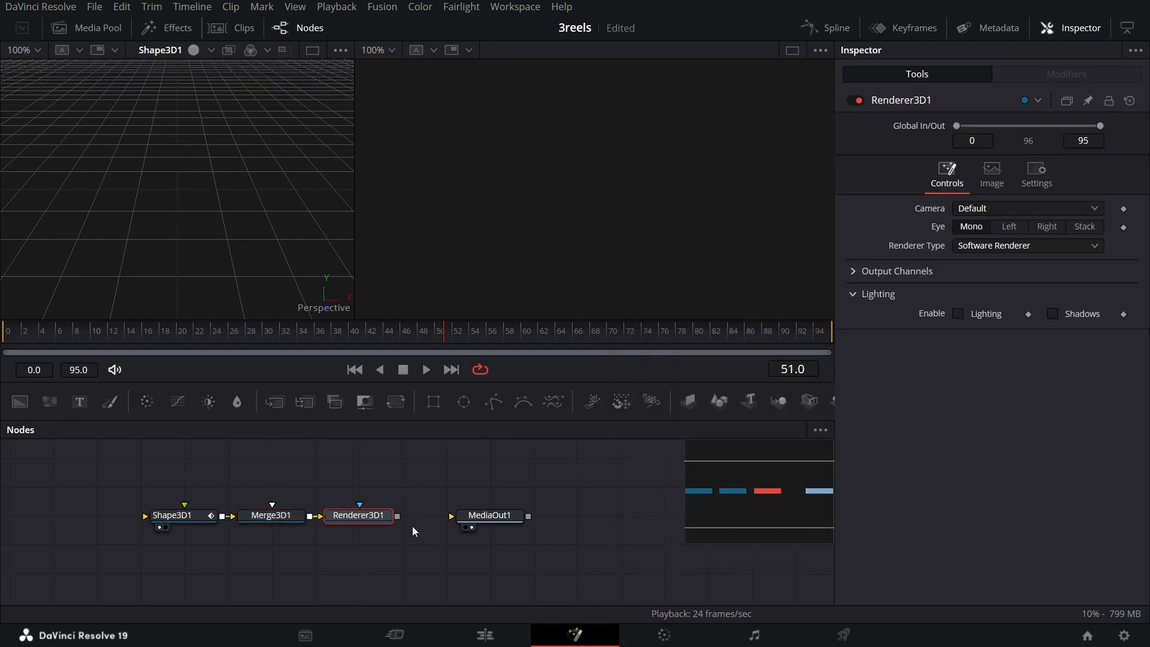
- Connect Renderer3D1 to MediaOut1 and play the cube animation from the first frame
drag(398, 517, 452, 516)
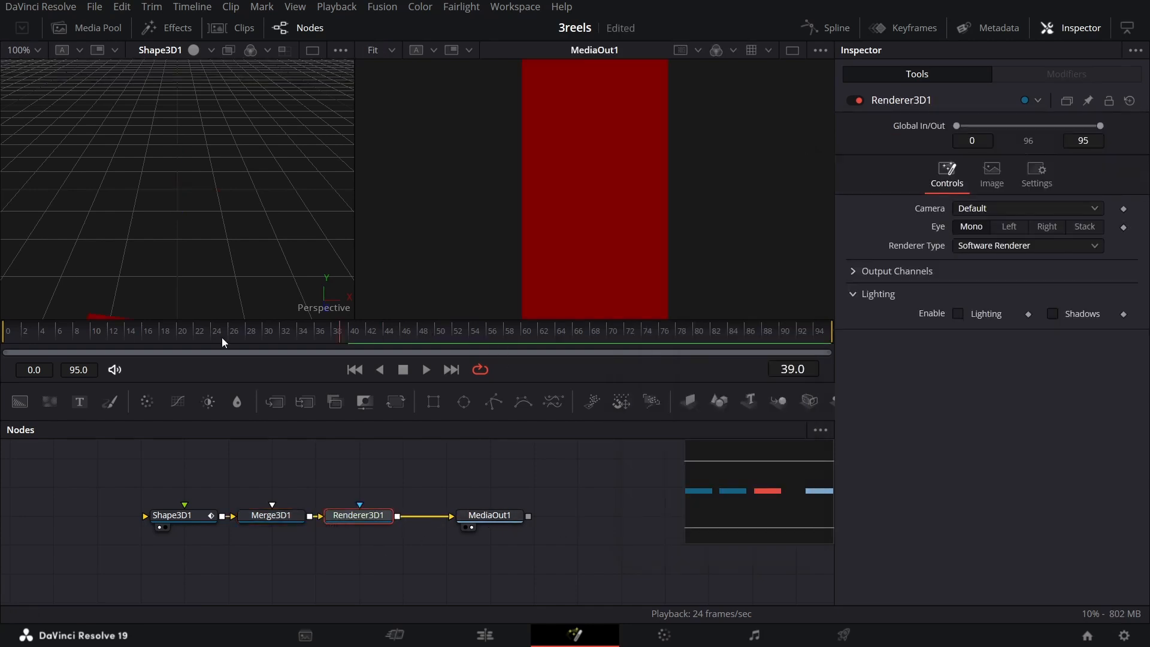
drag(222, 338, 1, 346)
key(space)
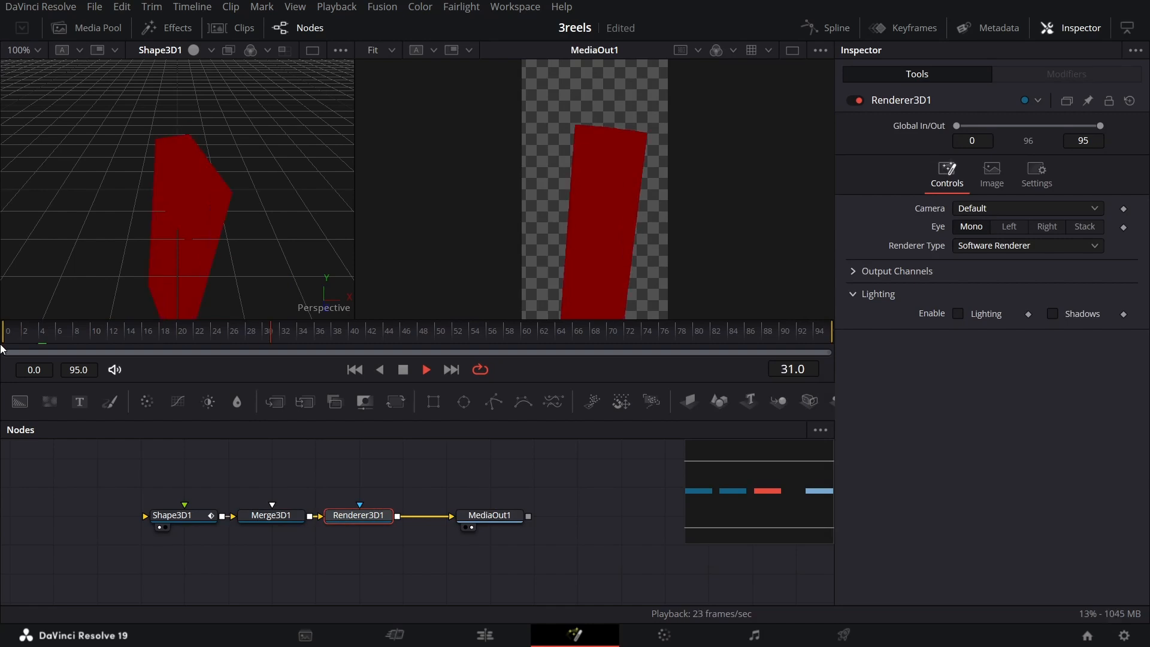
key(space)
- Make room above the node chain and remove Shape3D1 from the first viewer
scroll(427, 486, up, 2)
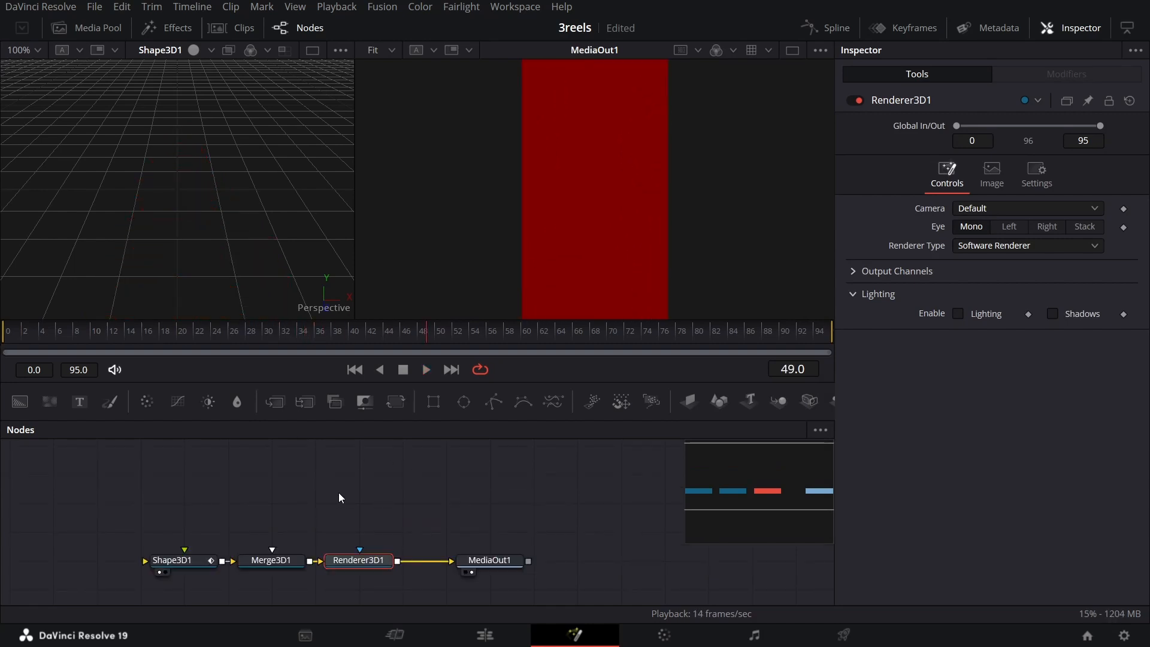
drag(339, 492, 408, 502)
click(269, 574)
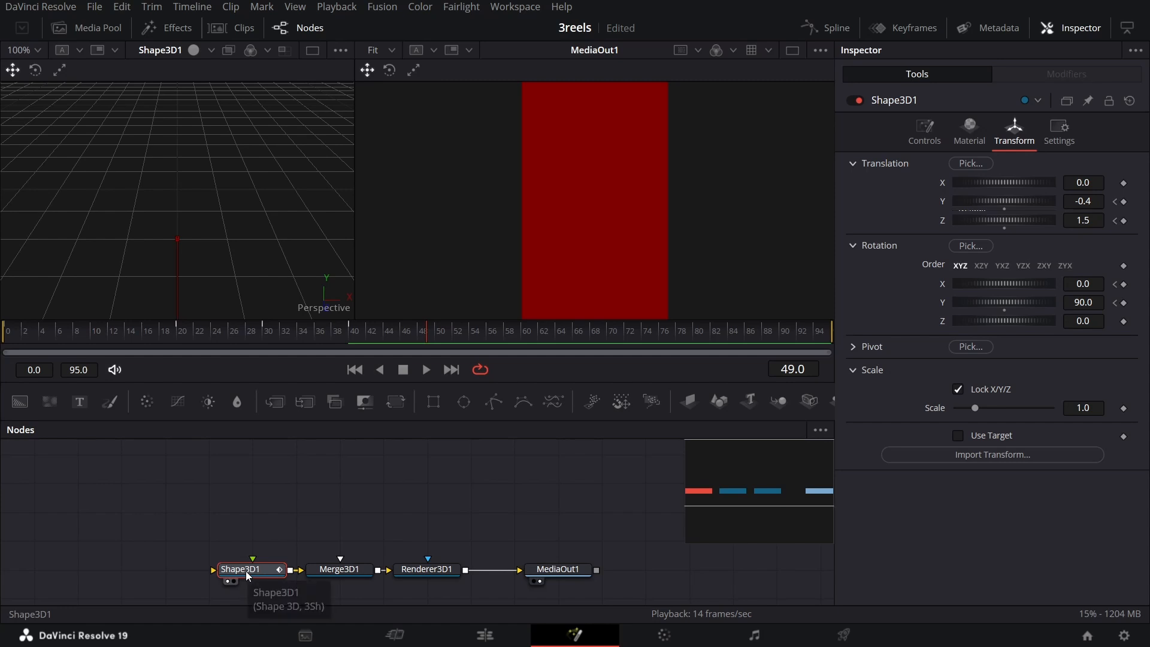
key(1)
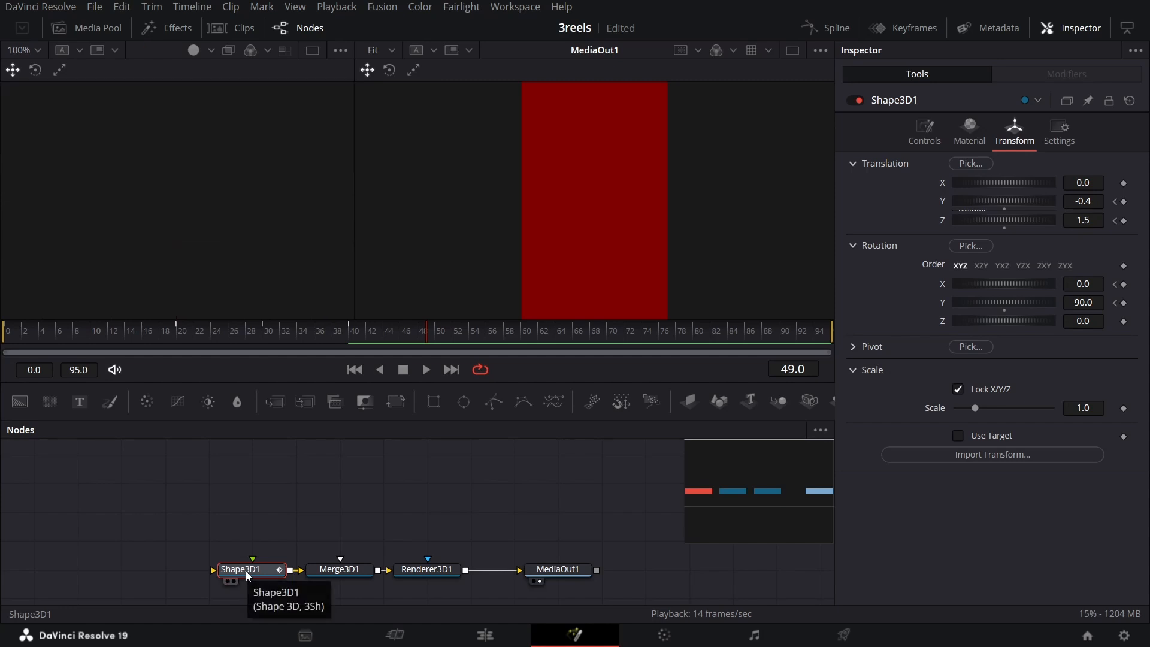
click(345, 490)
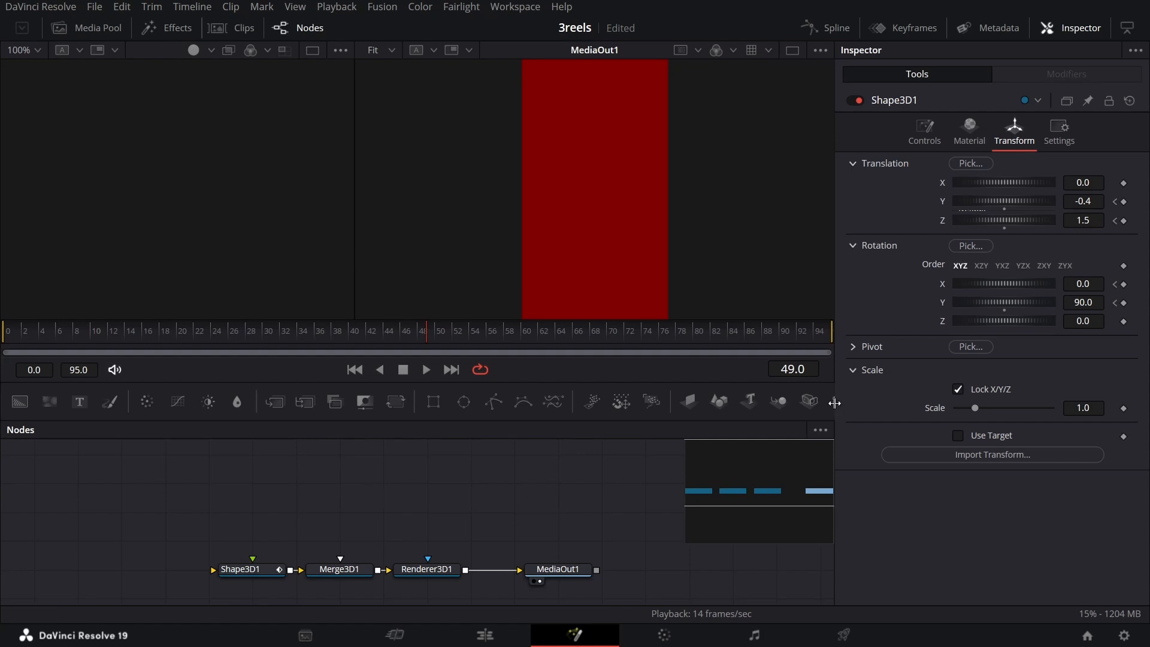
- Add a spot light node above Merge3D1 and connect its output to Merge3D1
drag(831, 404, 352, 522)
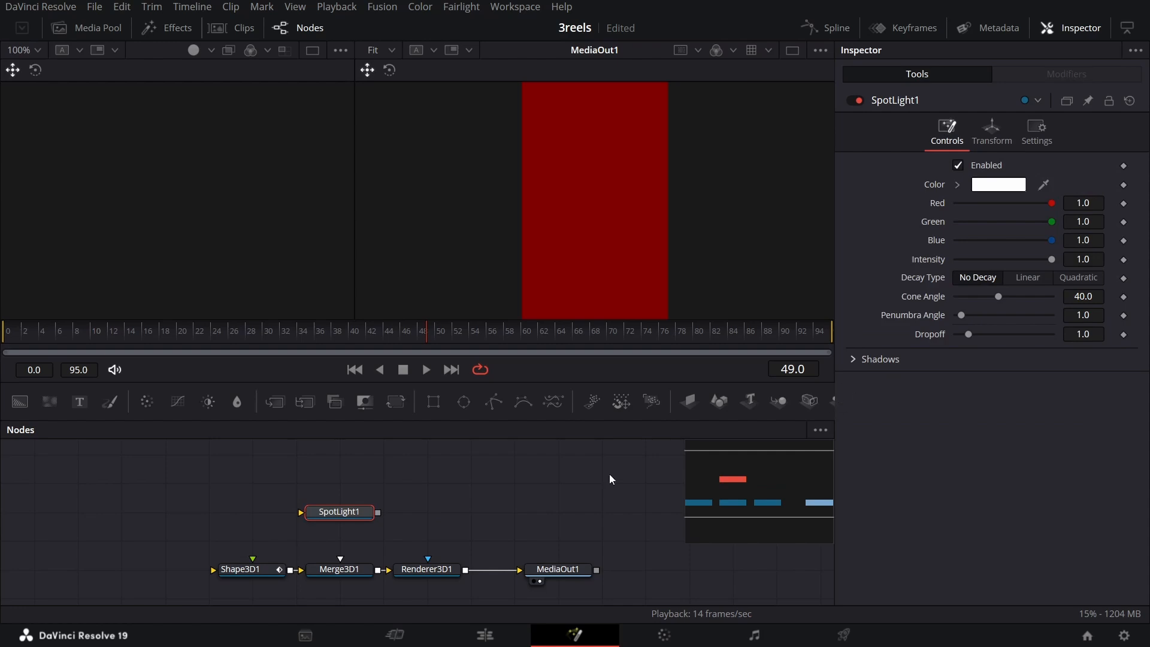
key(shift+space)
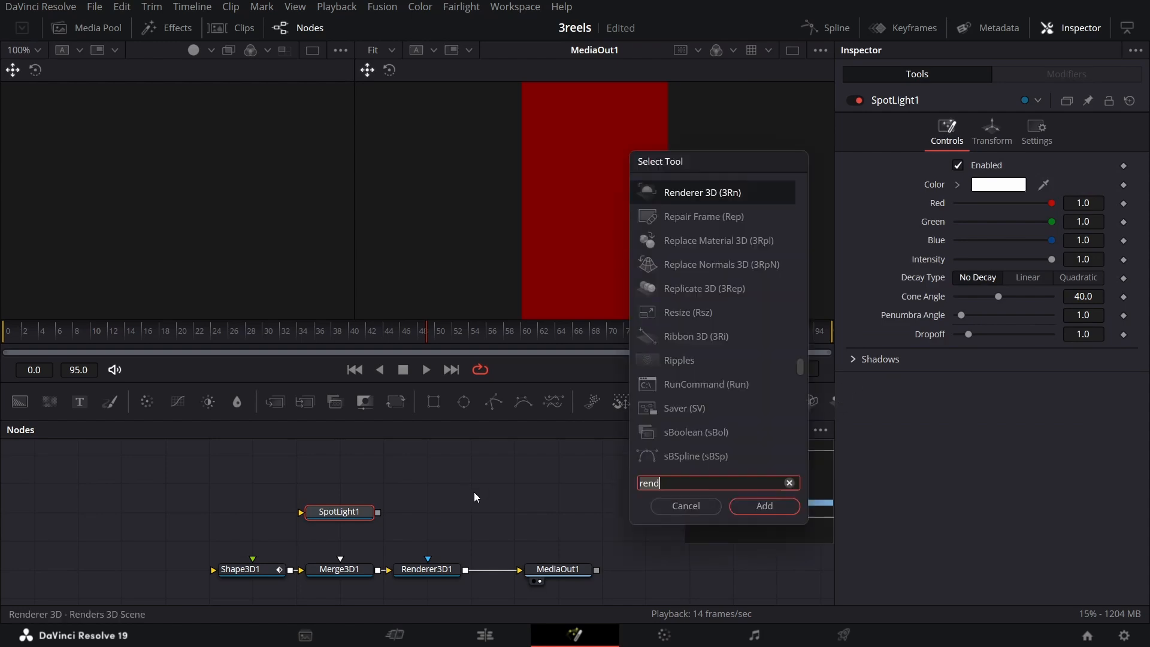
click(686, 511)
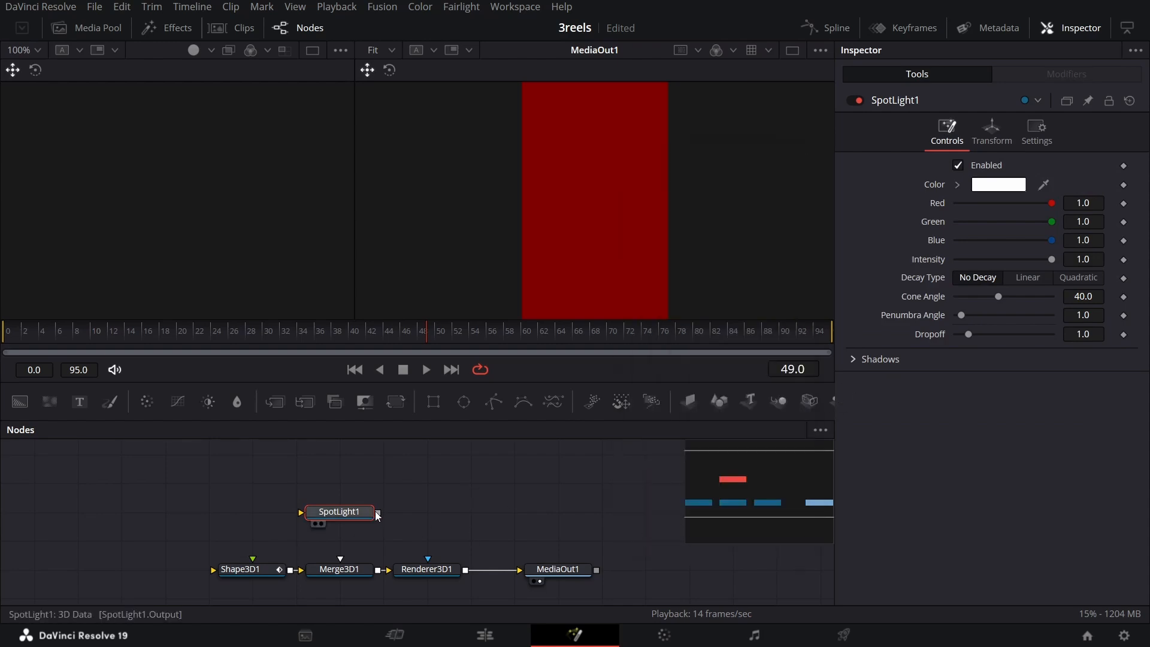
drag(375, 512, 358, 567)
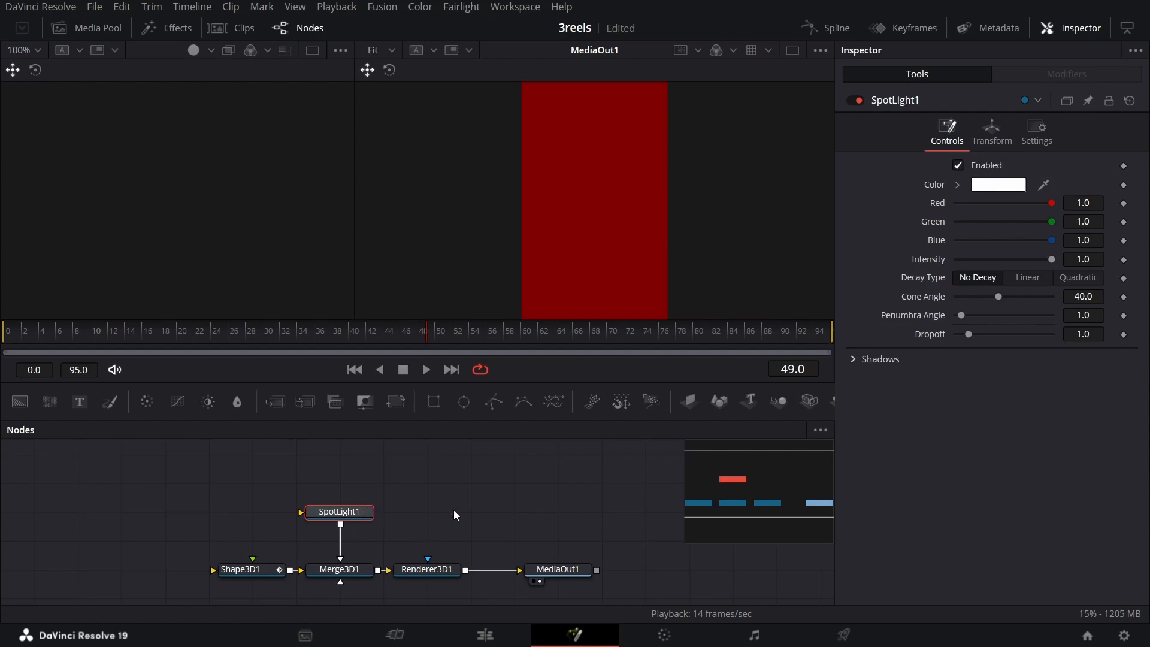
- At frame 30, set SpotLight1's Y translation to 1.217 and keyframe its Z translation at 2.6
mouse_move(287, 346)
mouse_down()
mouse_move(314, 341)
mouse_move(268, 344)
mouse_up()
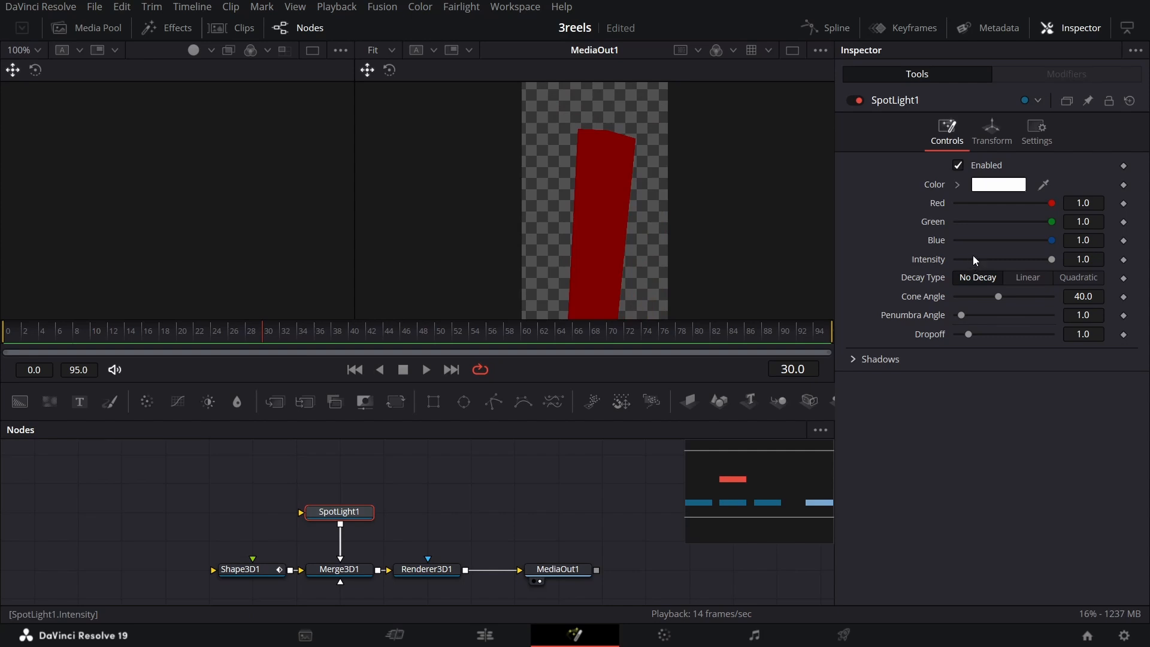
click(990, 127)
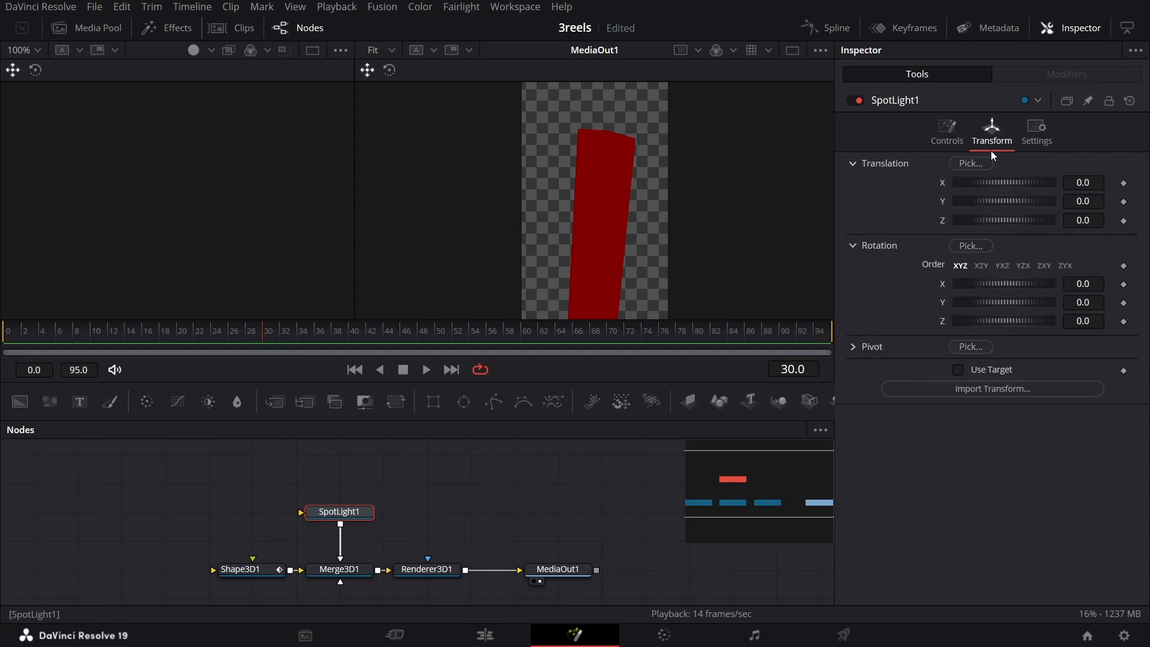
click(1081, 201)
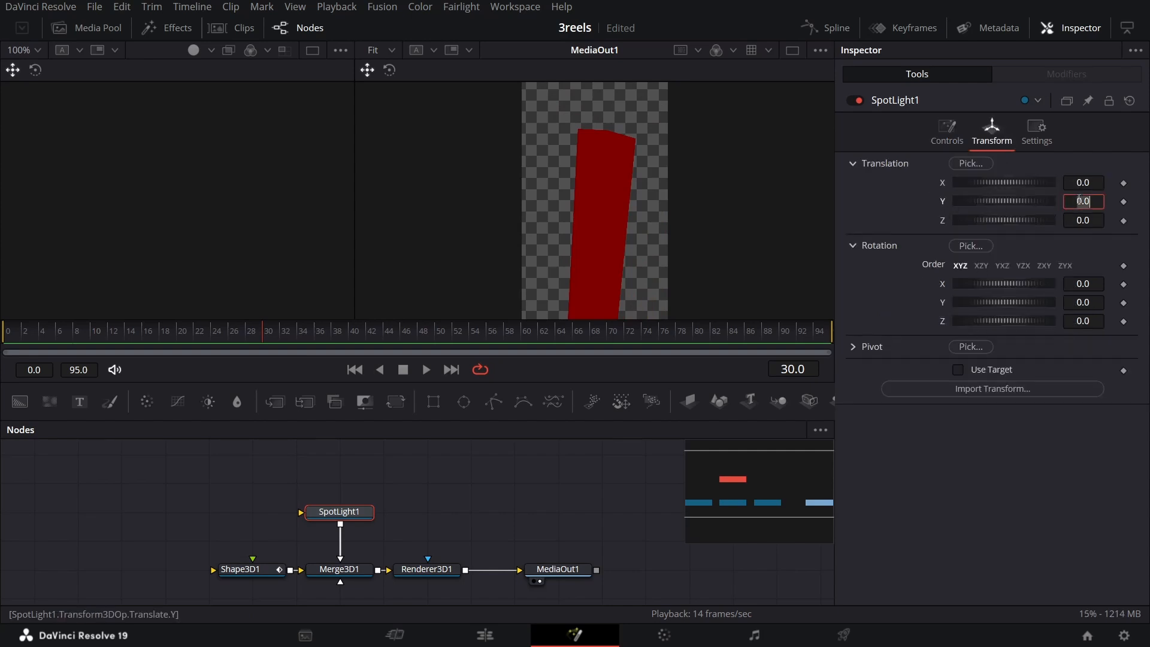
text(1.217)
key(Tab)
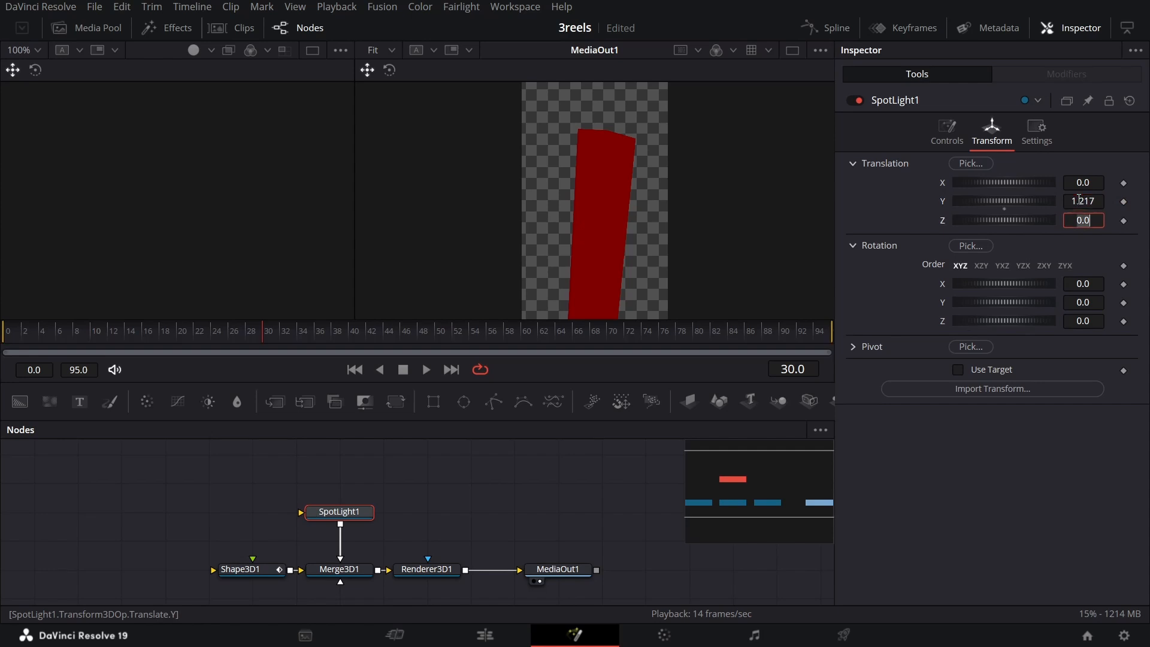
text(2.6)
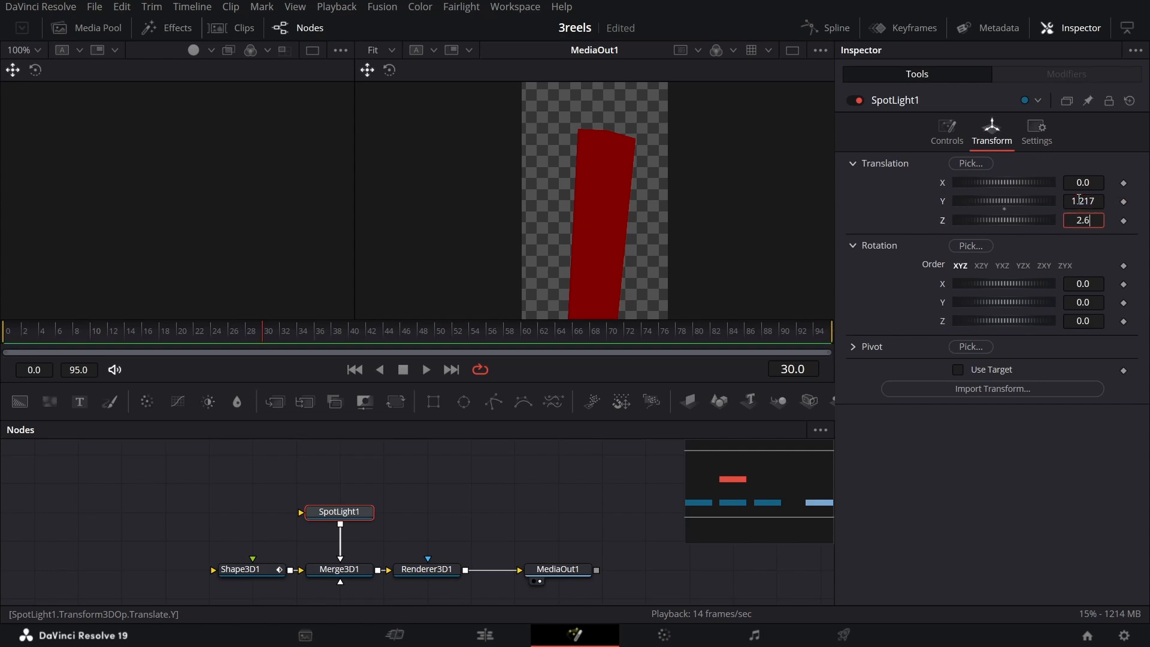
key(Tab)
click(1124, 221)
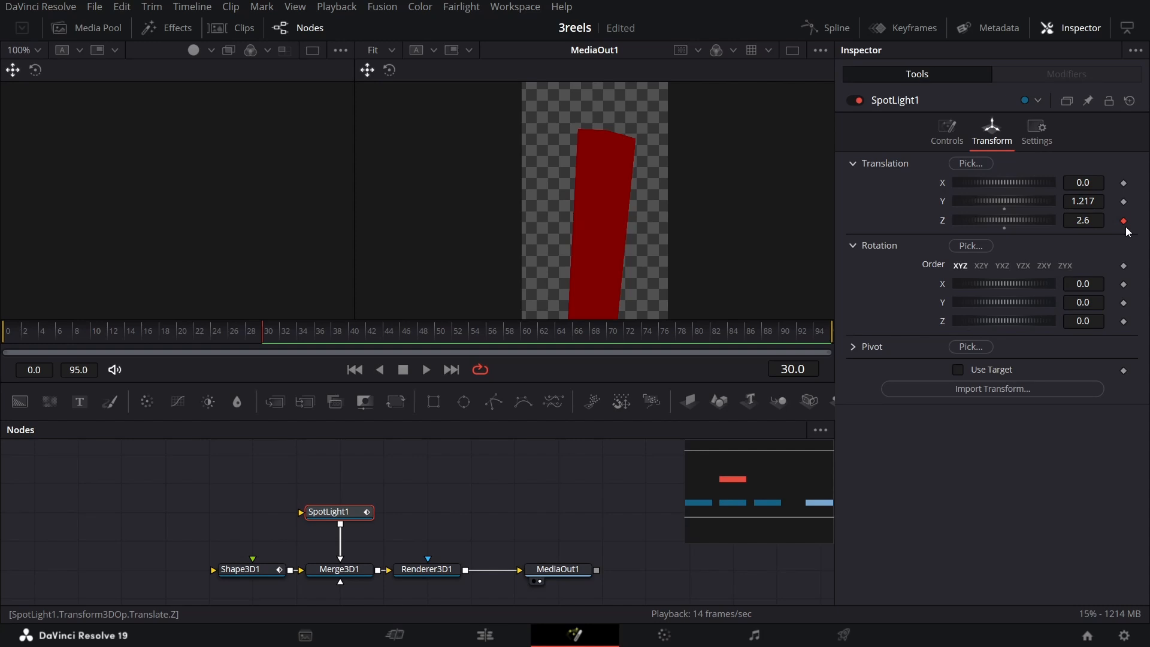
- Keyframe SpotLight1's X rotation at -30 on frame 30
click(1096, 285)
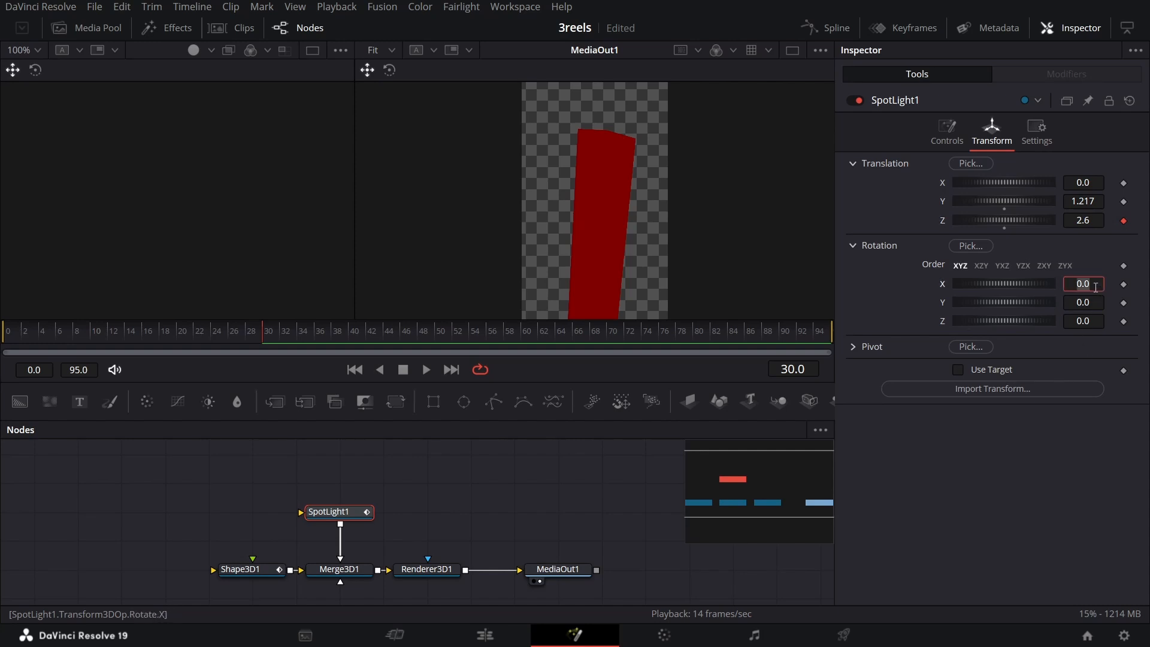
text(-30)
key(Tab)
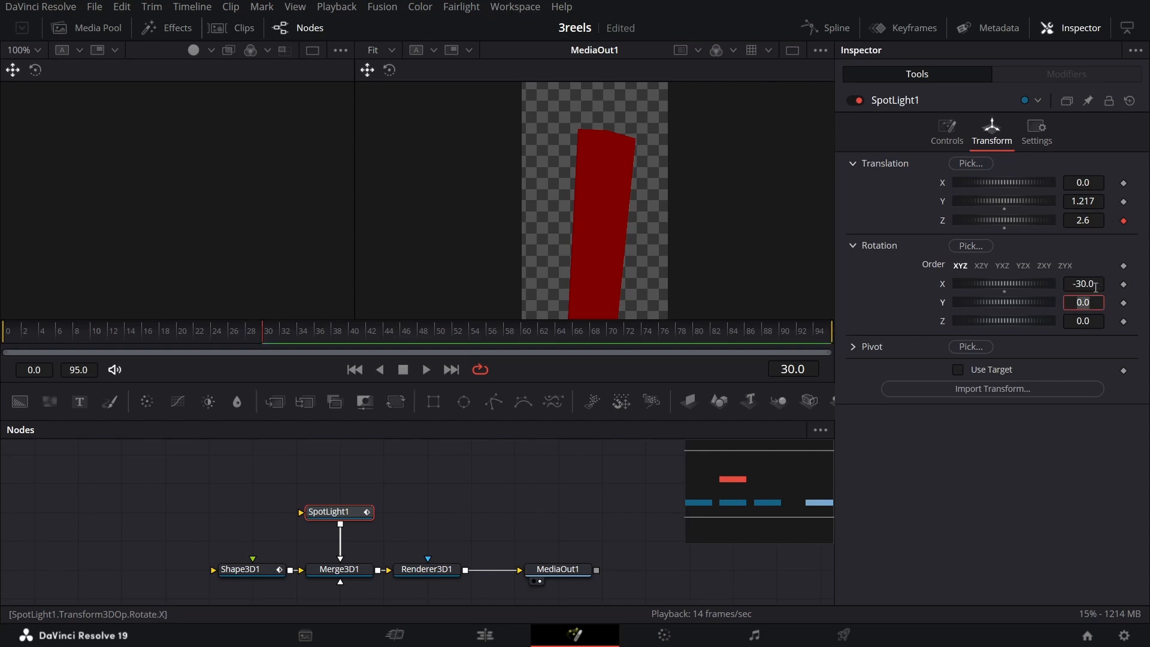
click(1124, 286)
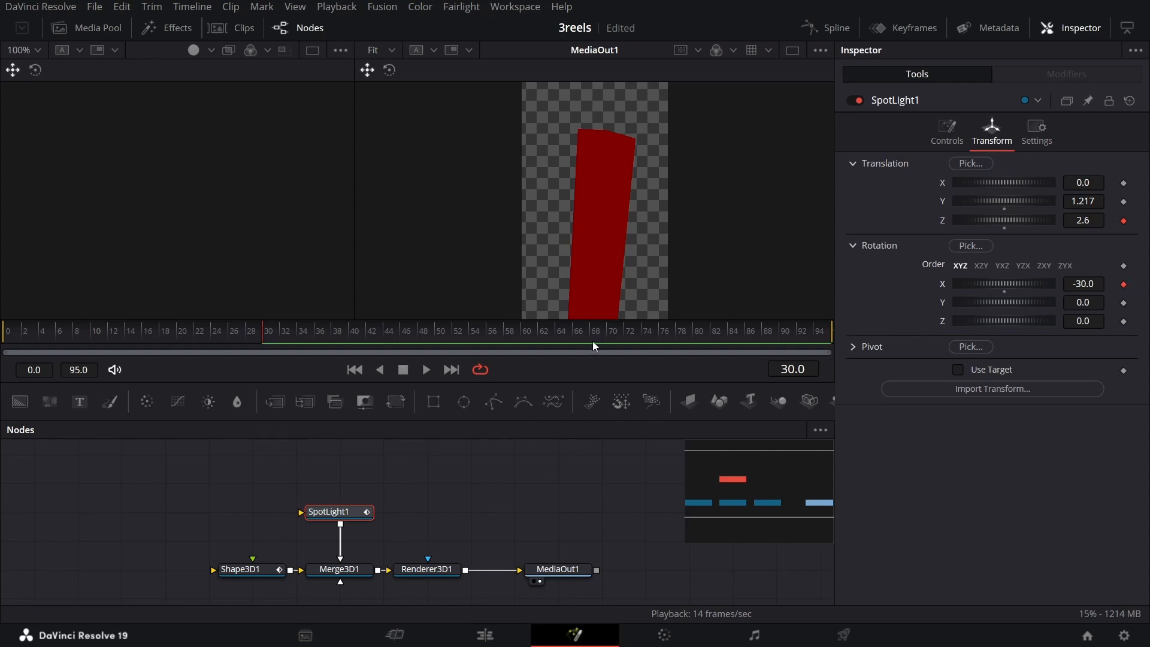
- At frame 40, set SpotLight1's Z translation to 2.7 and its X rotation to -54
click(351, 339)
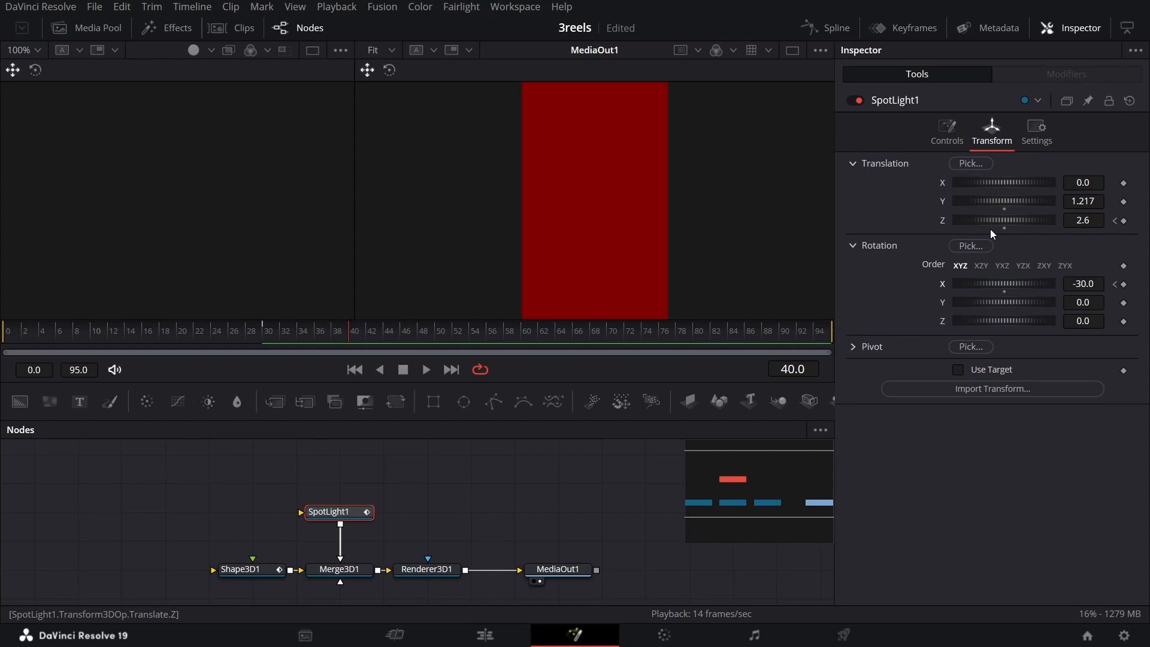
drag(991, 227, 997, 228)
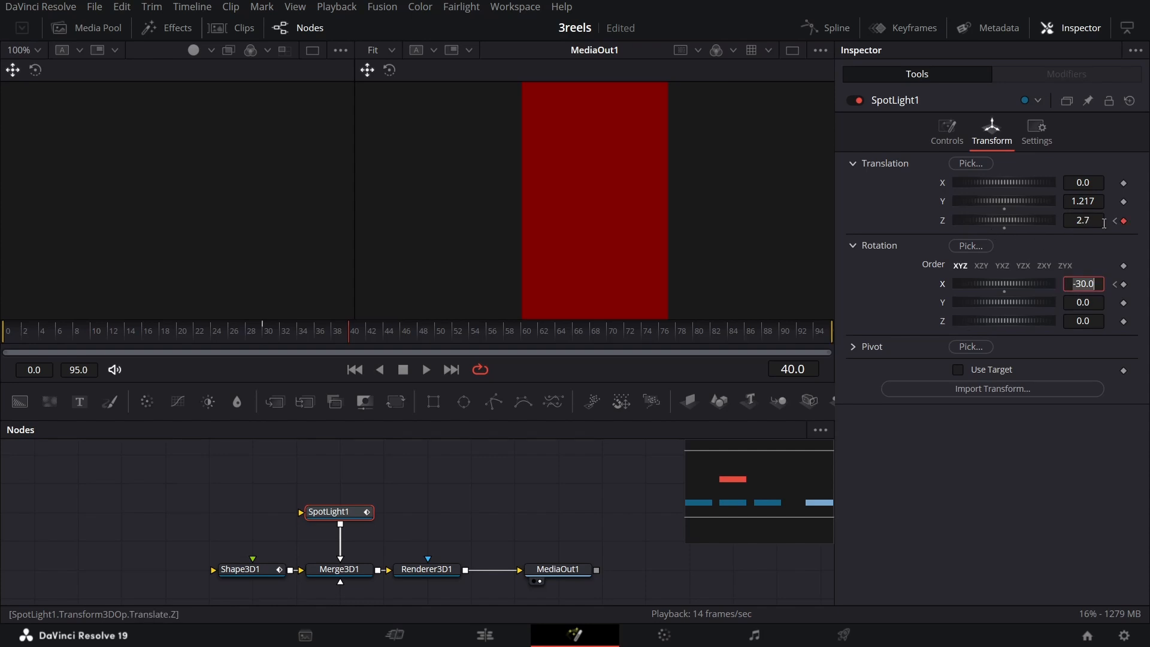
text(-54)
key(Tab)
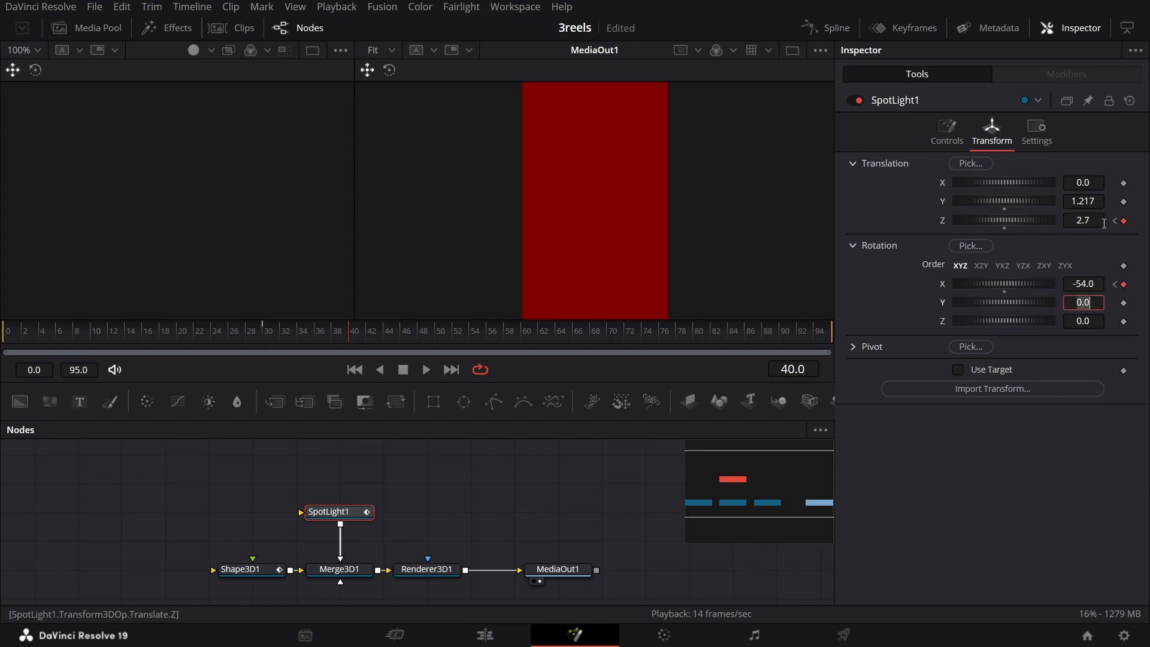
- Enable lighting and shadows on Renderer3D1 and play back the lit animation
click(432, 574)
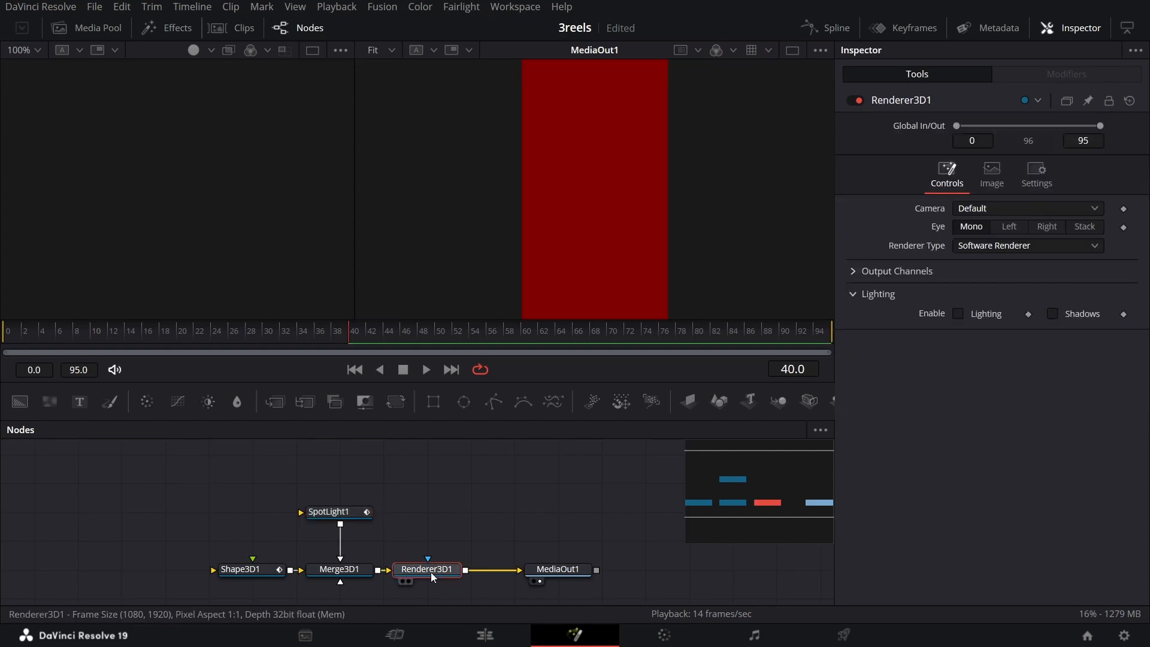
click(988, 315)
click(1053, 314)
drag(288, 335, 156, 334)
key(space)
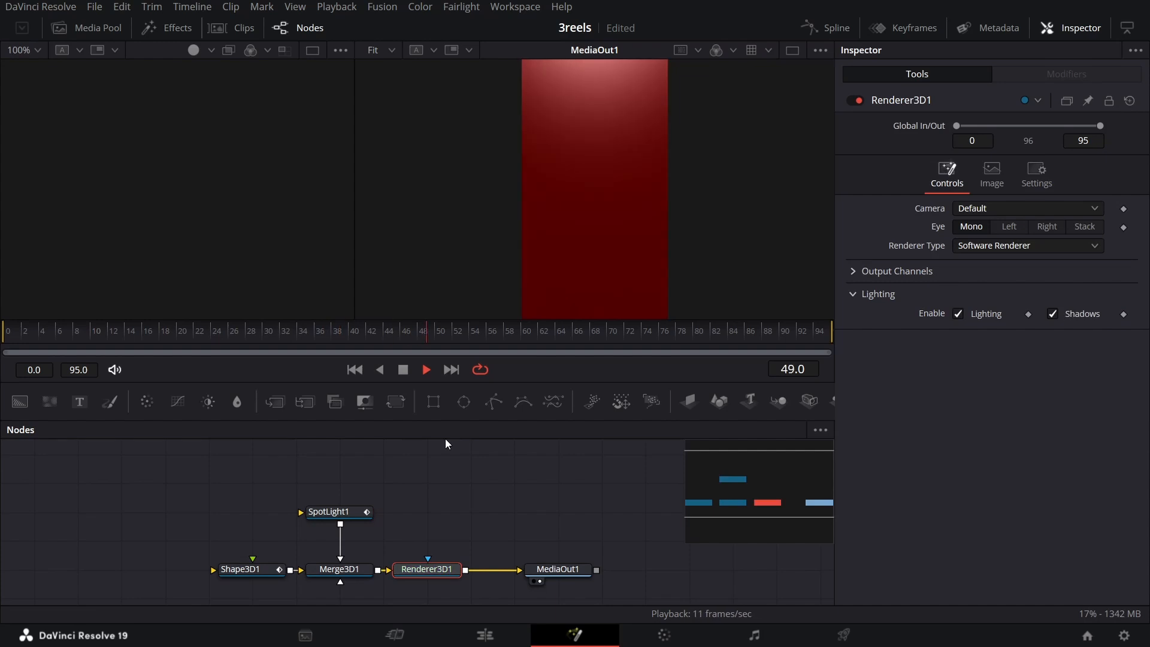
key(space)
- In the Spline editor, flatten the keyframe handles of Shape3D1's Y Offset curve to ease the motion
click(826, 28)
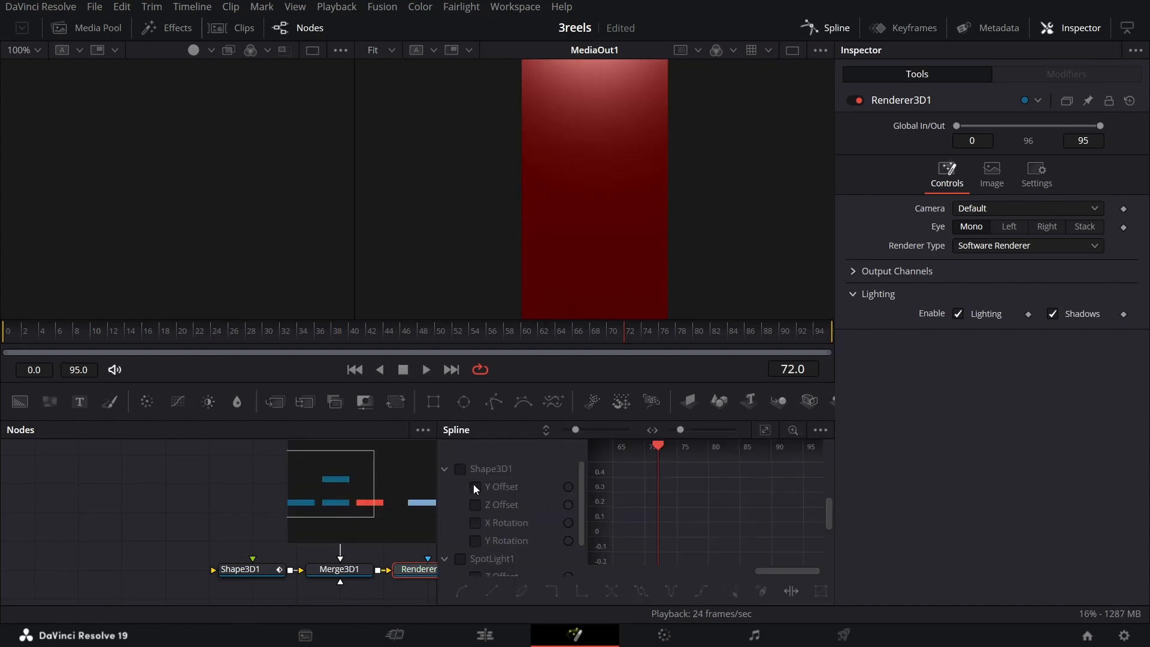
scroll(488, 499, down, 2)
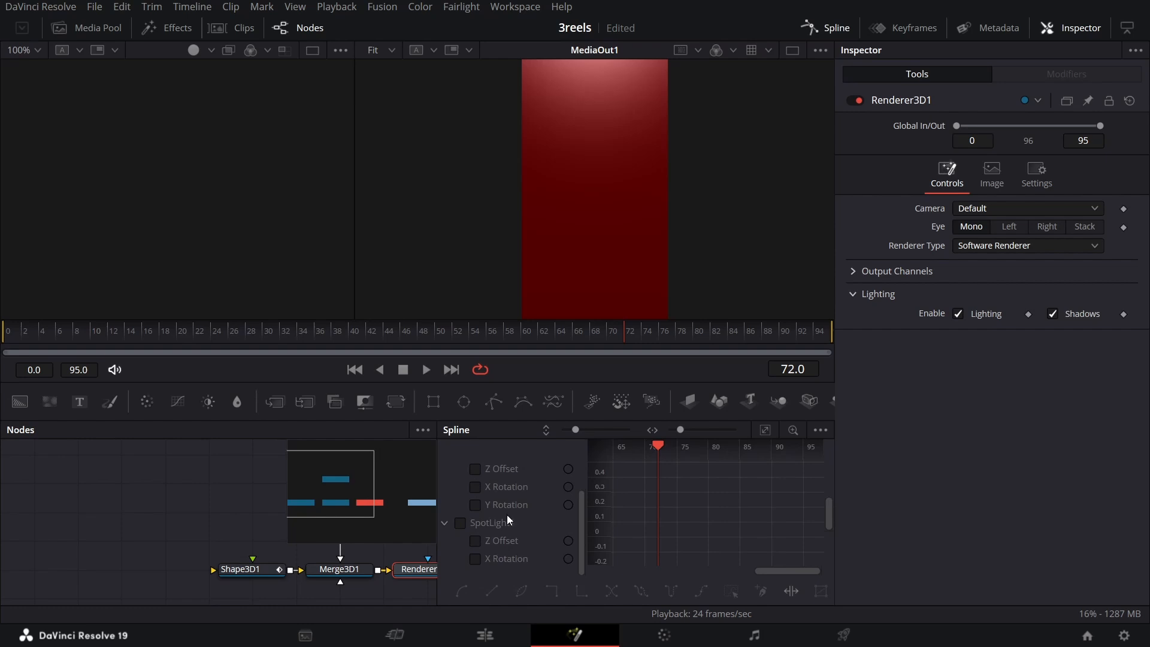
click(445, 525)
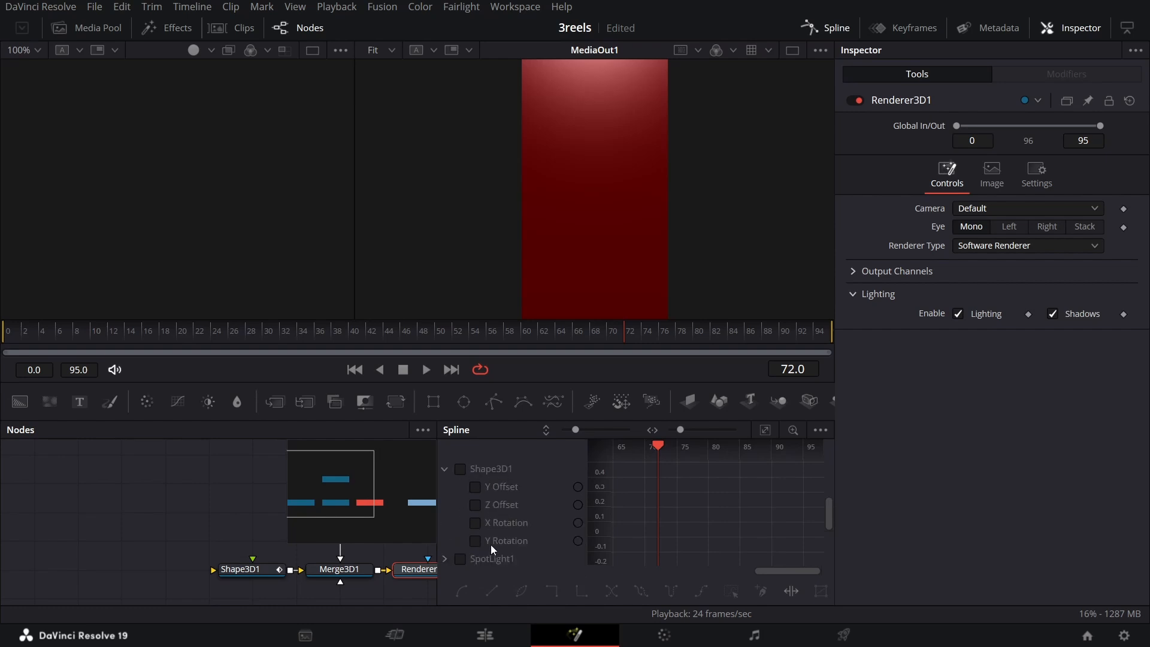
click(475, 491)
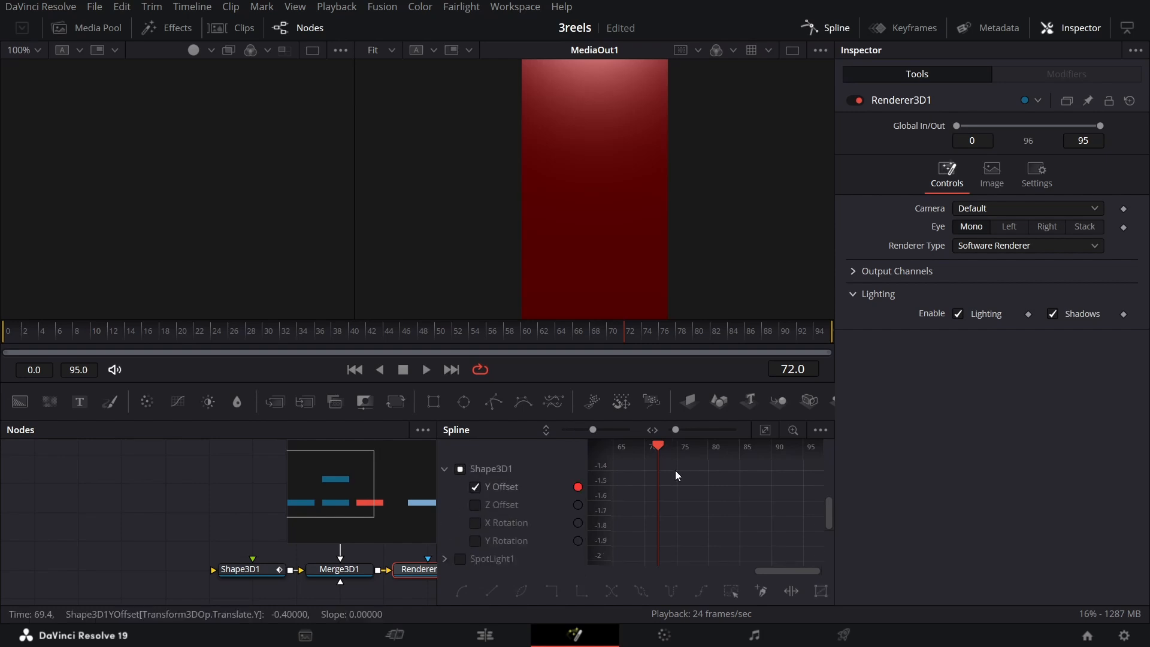
click(766, 431)
scroll(743, 516, down, 2)
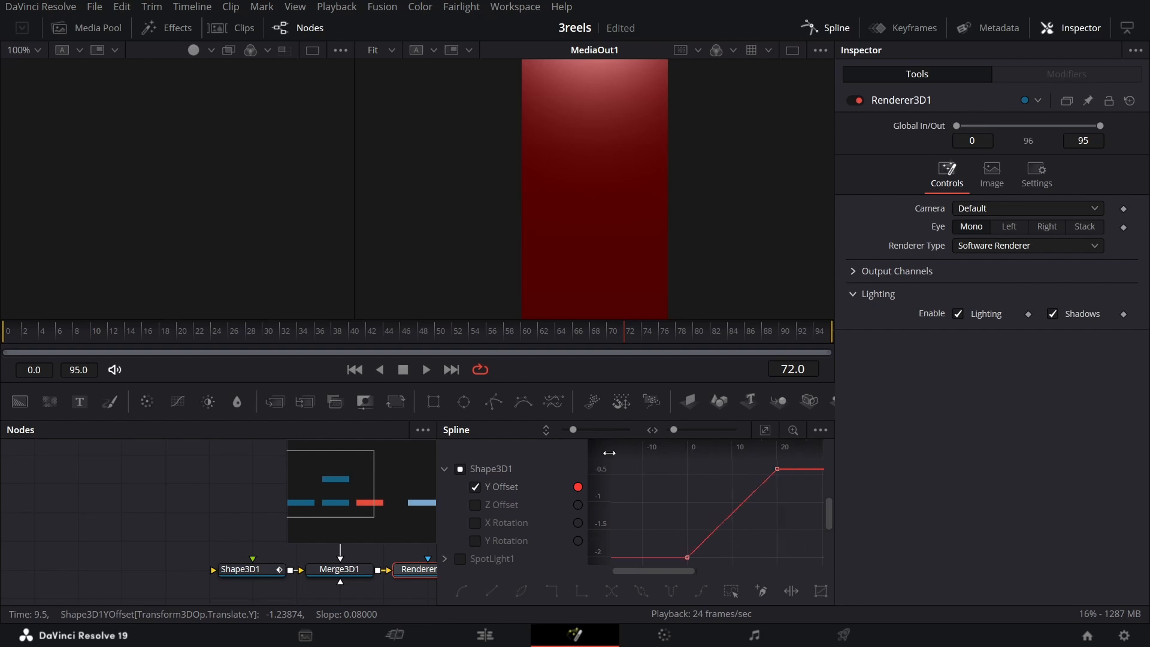
drag(604, 480, 799, 462)
key(f)
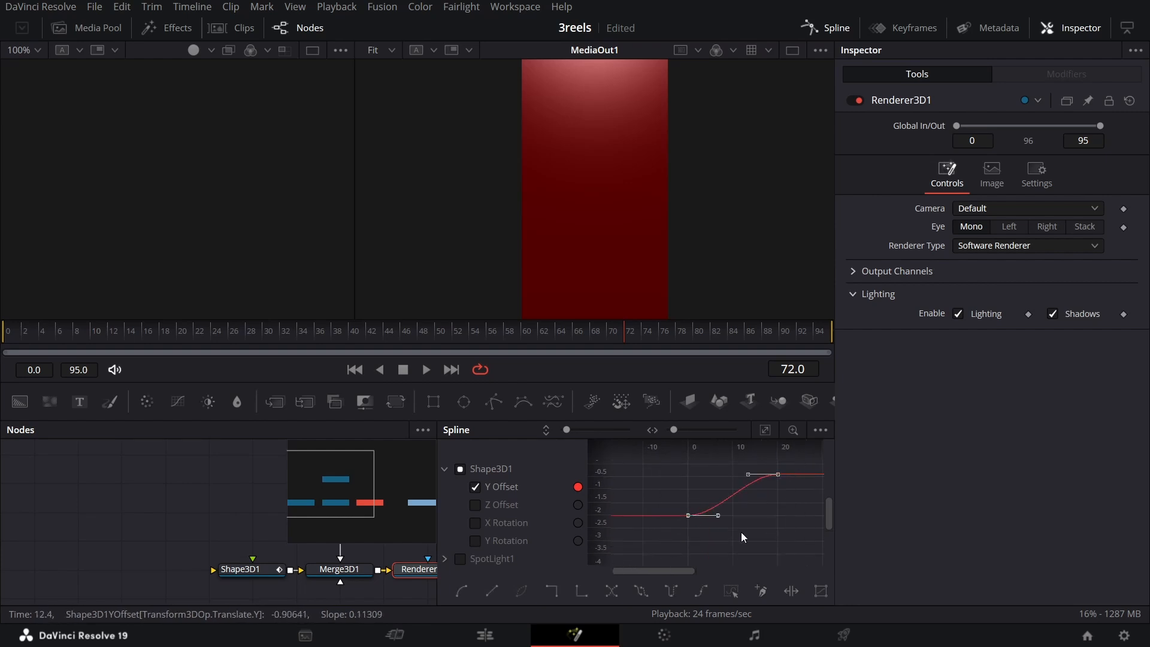
- Show only Shape3D1's Z Offset curve and flatten its keyframe handles to ease the motion
click(476, 503)
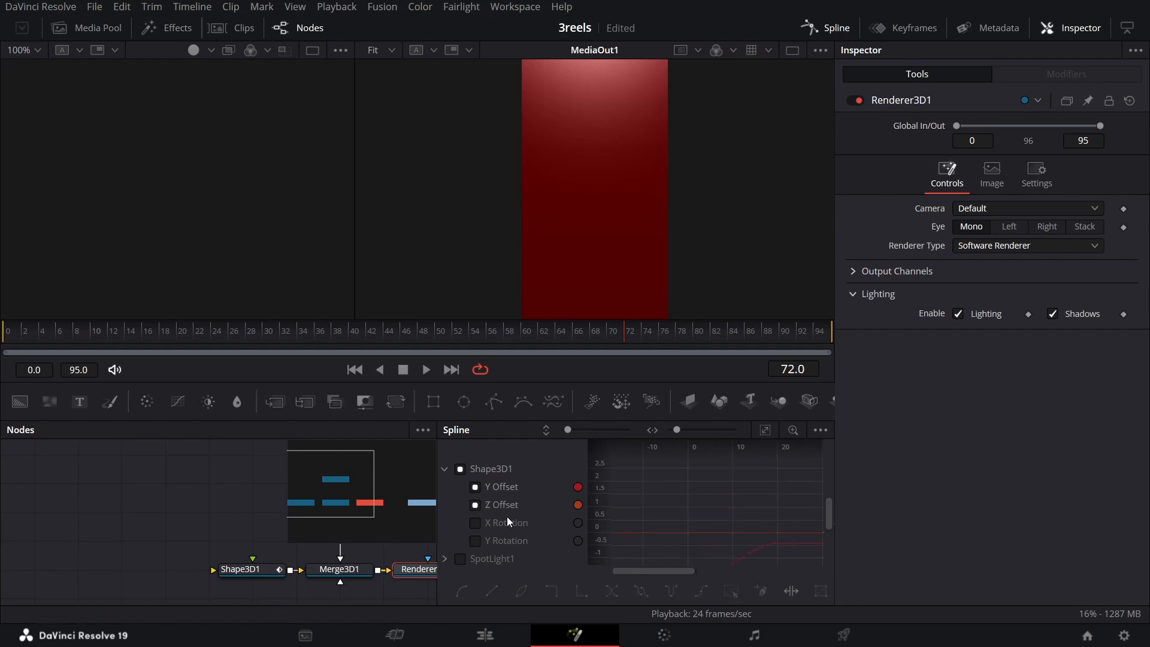
click(477, 487)
click(475, 505)
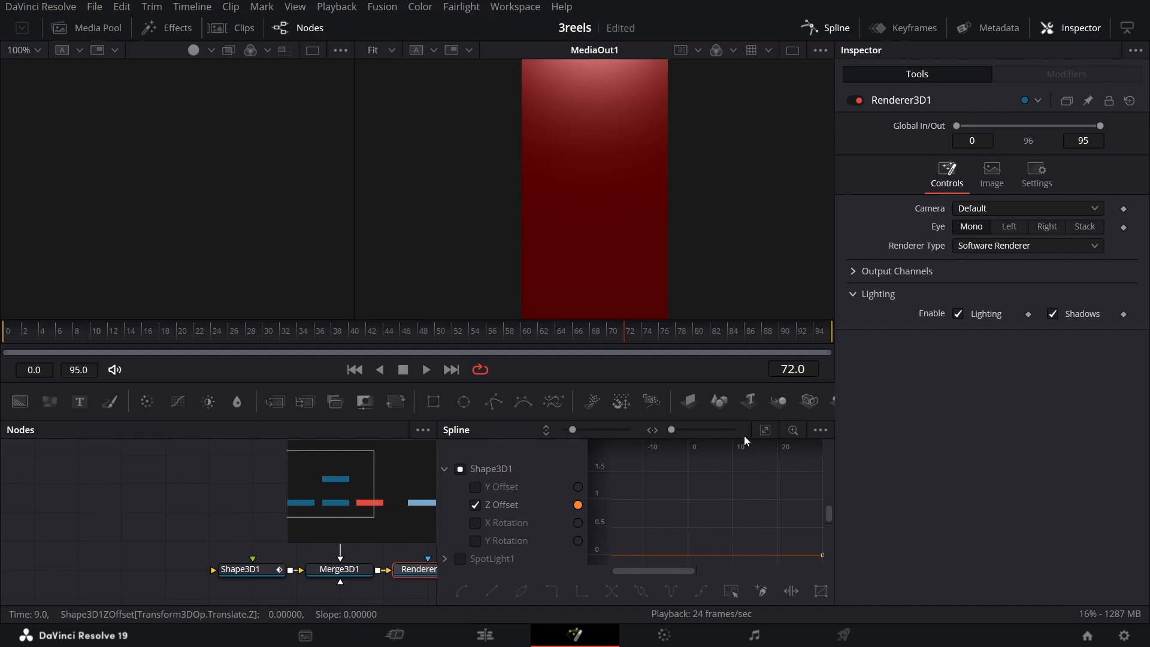
click(762, 437)
drag(761, 445, 720, 447)
drag(596, 462, 600, 502)
drag(653, 536, 814, 460)
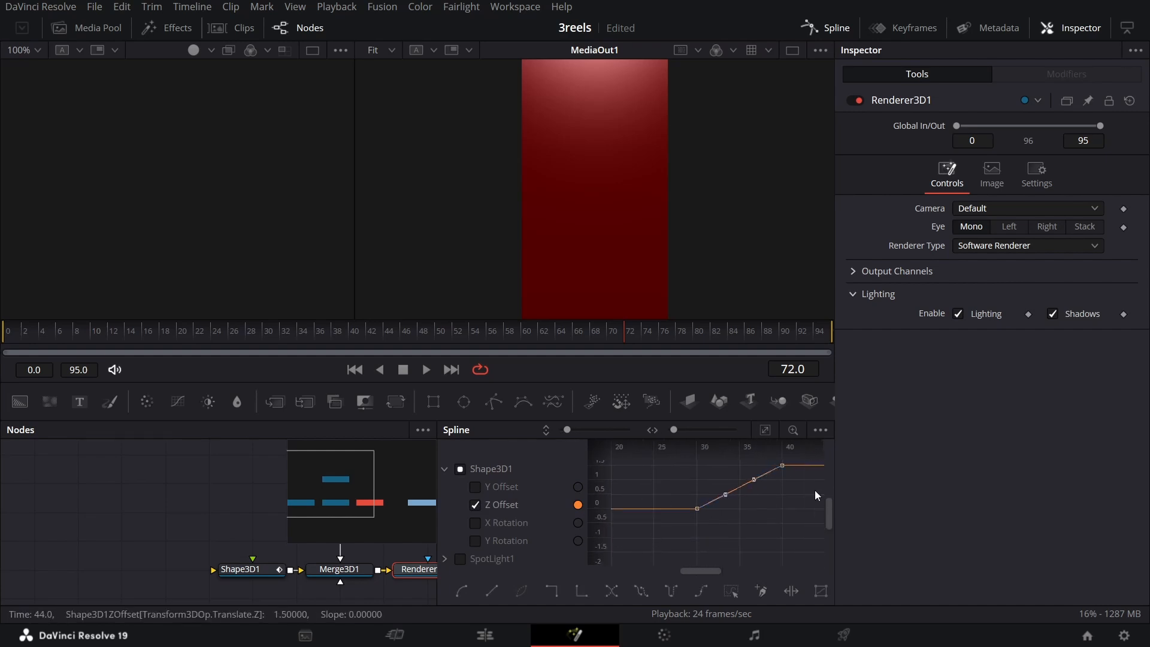
key(f)
- Show only Shape3D1's X Rotation curve and flatten its keyframe handles
click(475, 524)
click(476, 504)
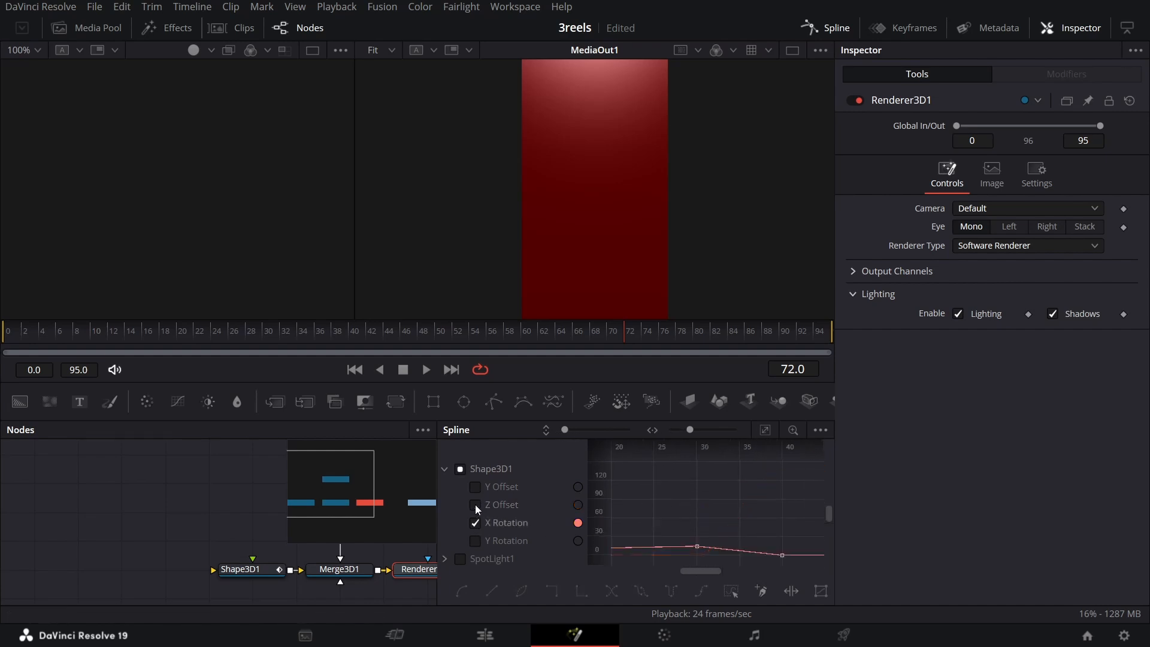
drag(663, 505, 785, 594)
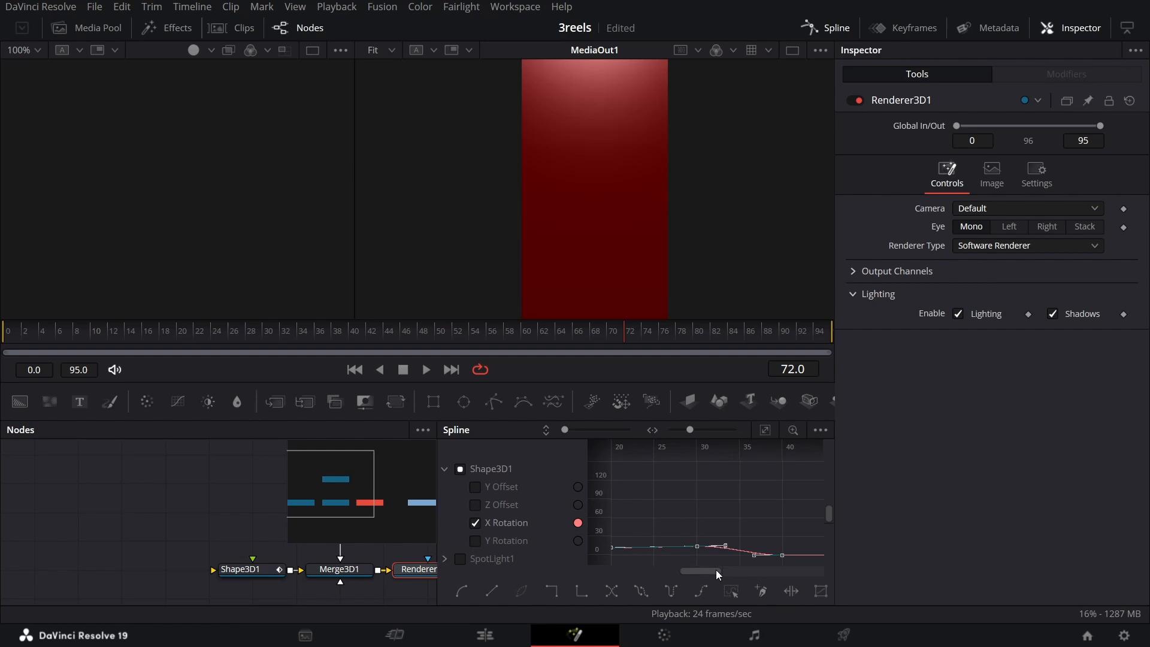
- Show only Shape3D1's Y Rotation curve and flatten its keyframe handles to ease the rotation
click(476, 541)
click(476, 523)
drag(676, 547, 806, 460)
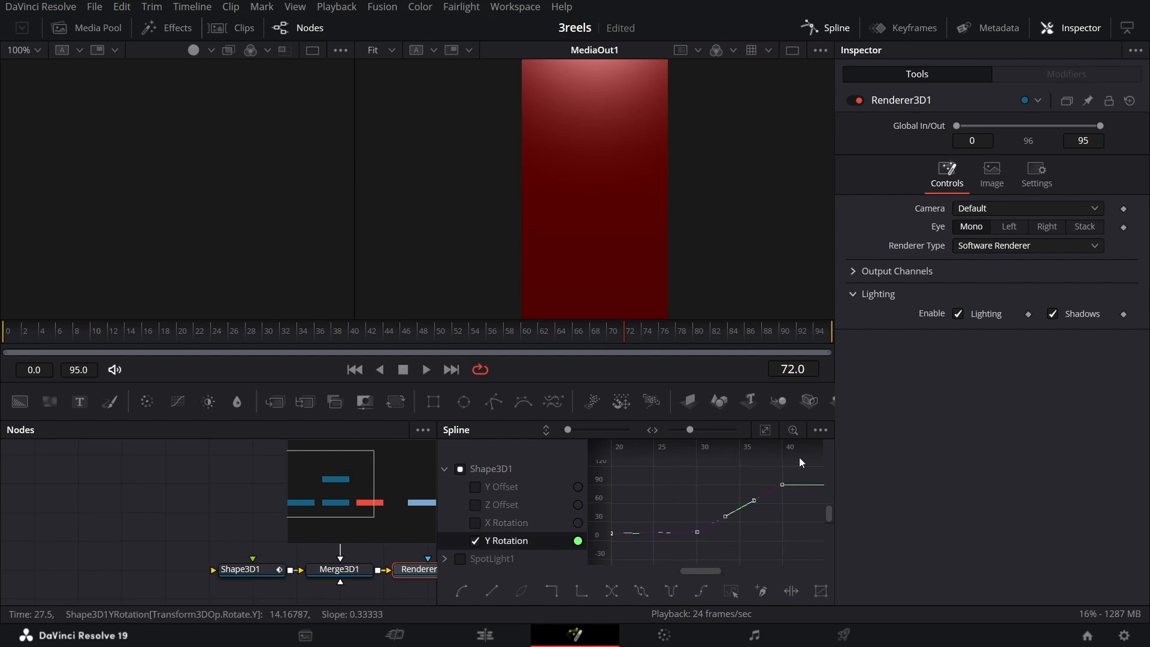
key(f)
- Hide and collapse Shape3D1's curves in the Spline editor, and close the editor
click(460, 469)
click(445, 469)
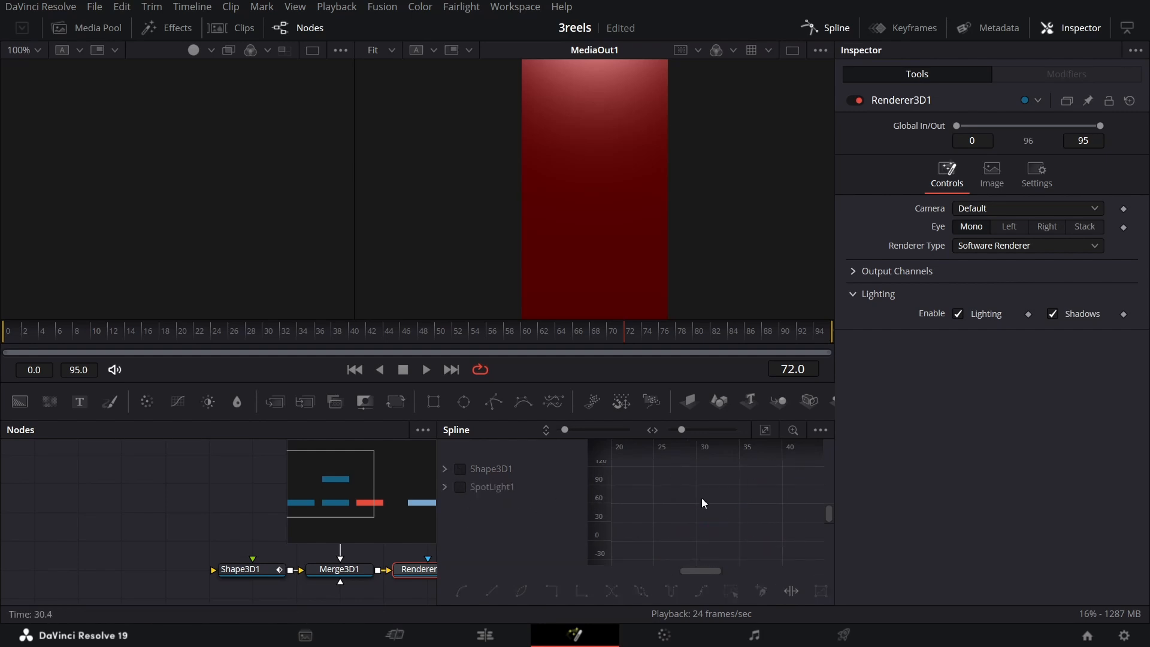
click(828, 27)
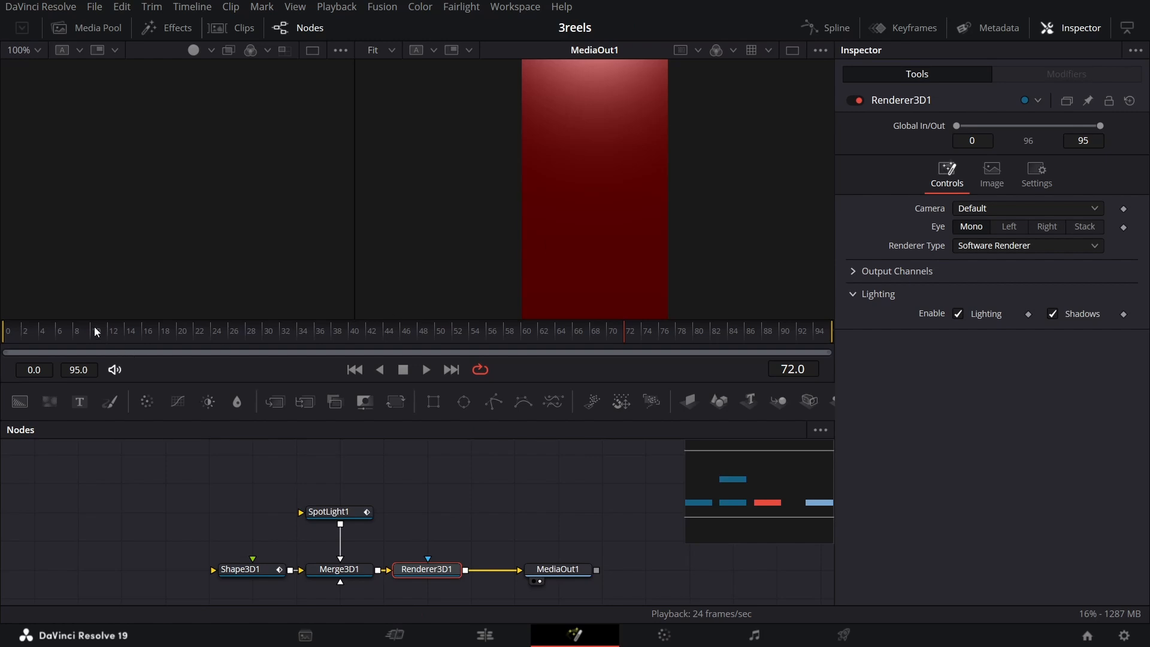
- Play back the eased cube animation from the first frame
click(6, 331)
key(space)
key(space)
click(489, 479)
- Insert a Merge node between Renderer3D1 and MediaOut1 and shift both Merge1 and MediaOut1 farther from the renderer
click(429, 567)
click(275, 402)
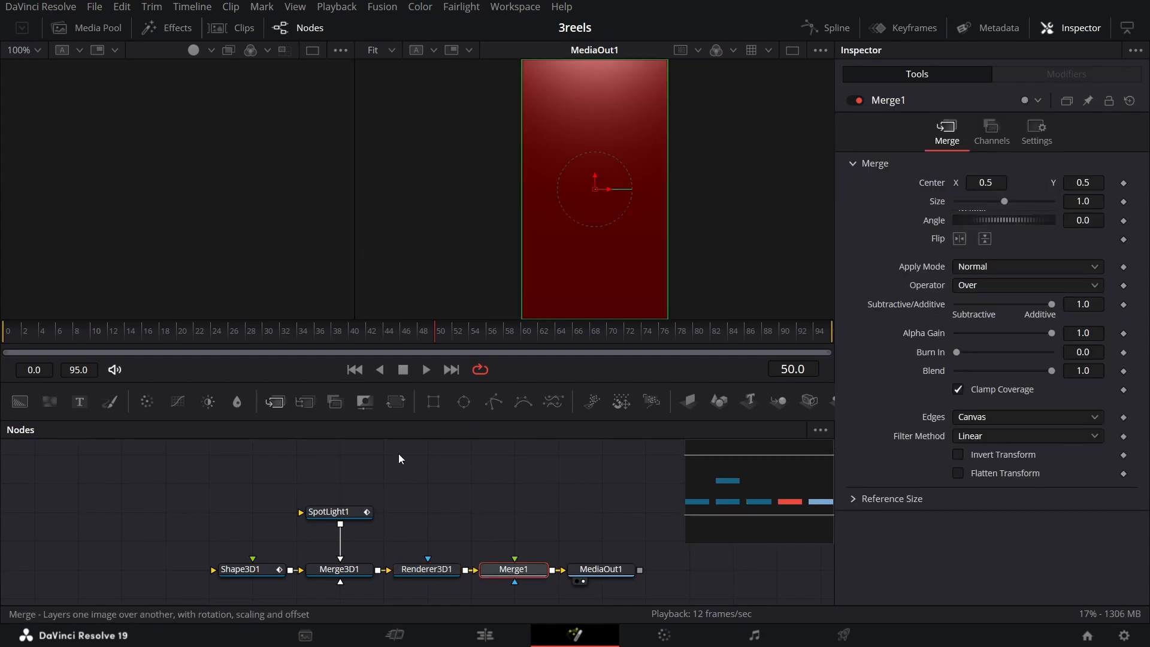
ctrl+click(623, 571)
drag(519, 570, 563, 569)
click(585, 531)
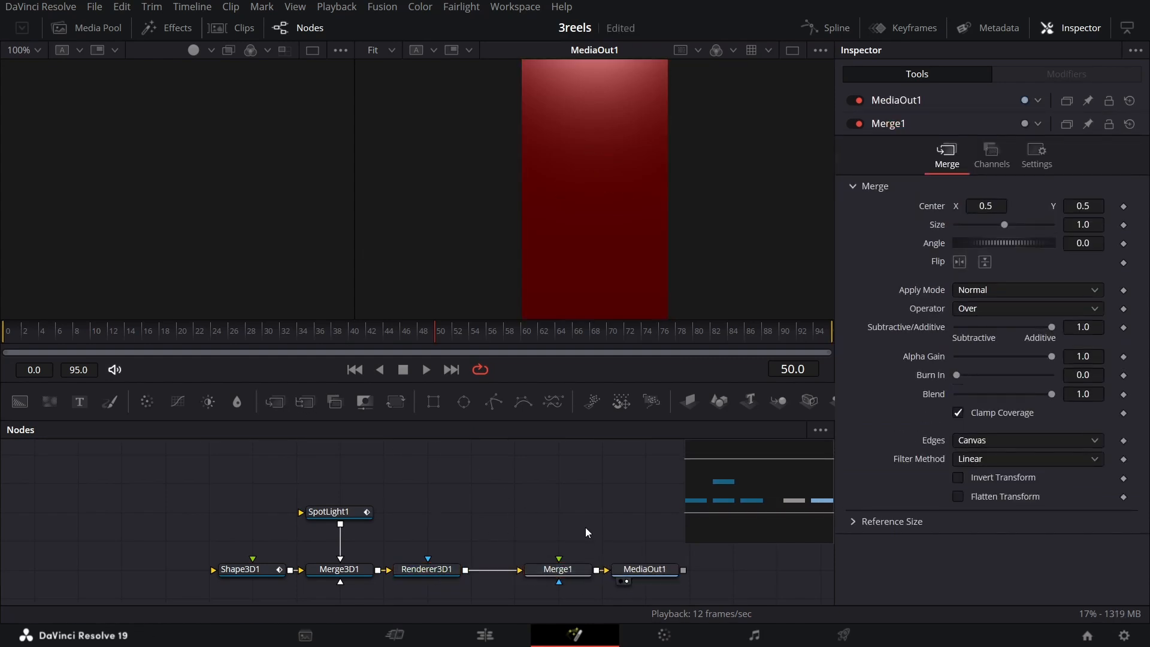
drag(569, 501, 419, 492)
scroll(397, 526, up, 3)
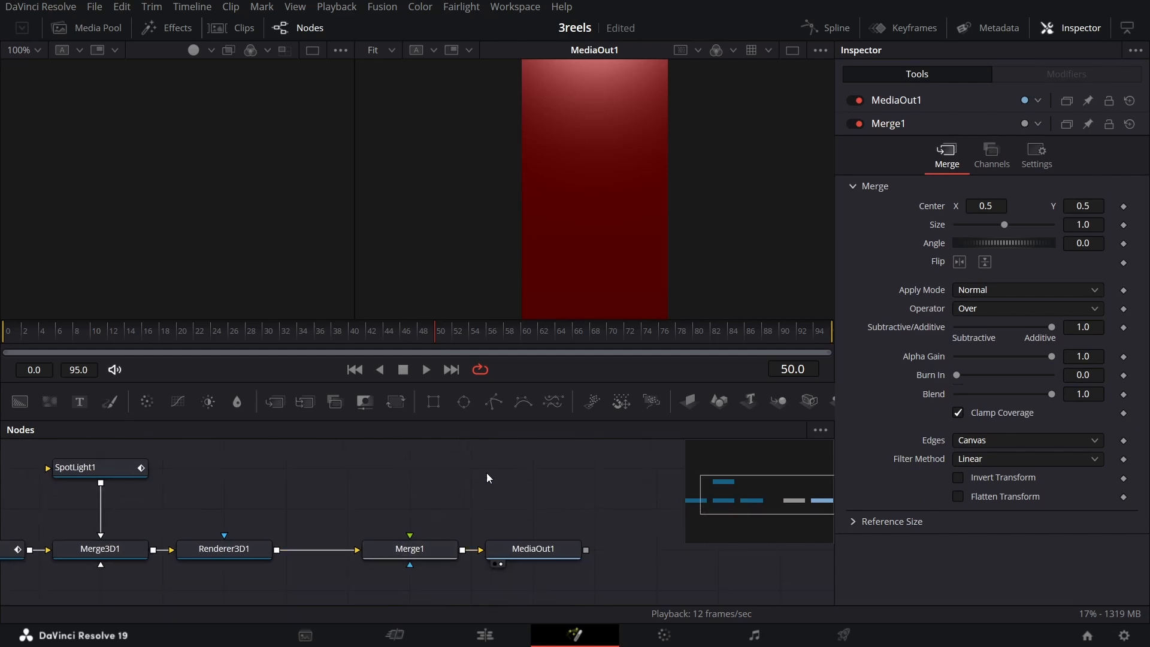
- Add a Rectangle mask and a Background node, and arrange them in a column above Merge1
drag(434, 401, 415, 475)
drag(20, 401, 422, 520)
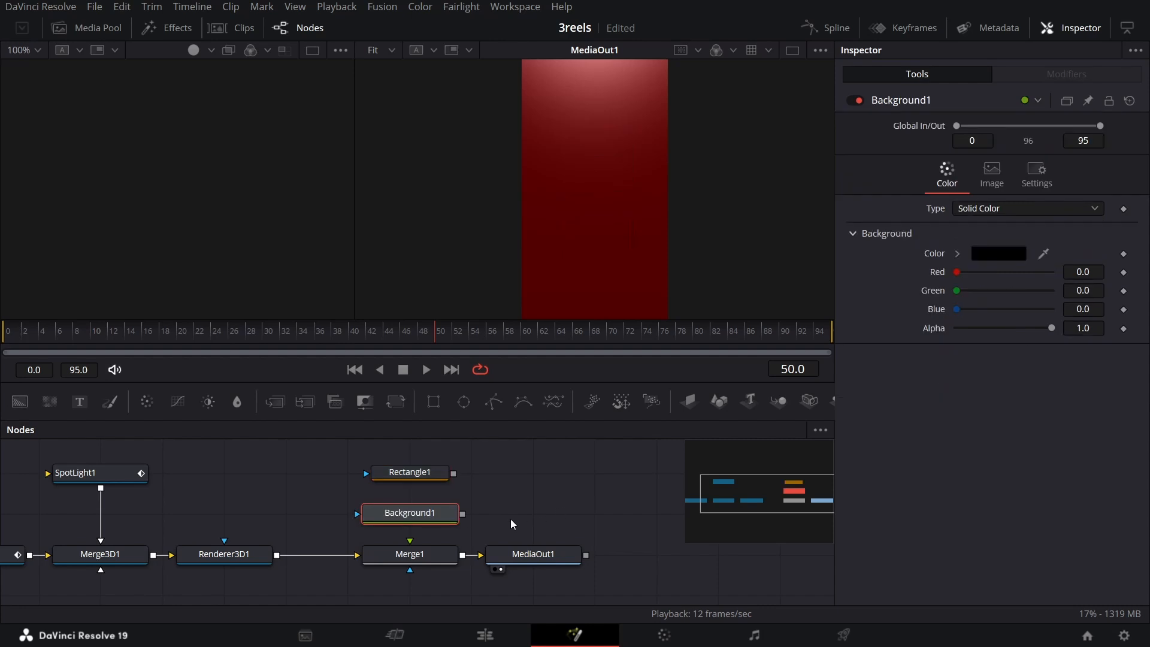
drag(508, 517, 433, 473)
drag(429, 516, 437, 489)
click(494, 488)
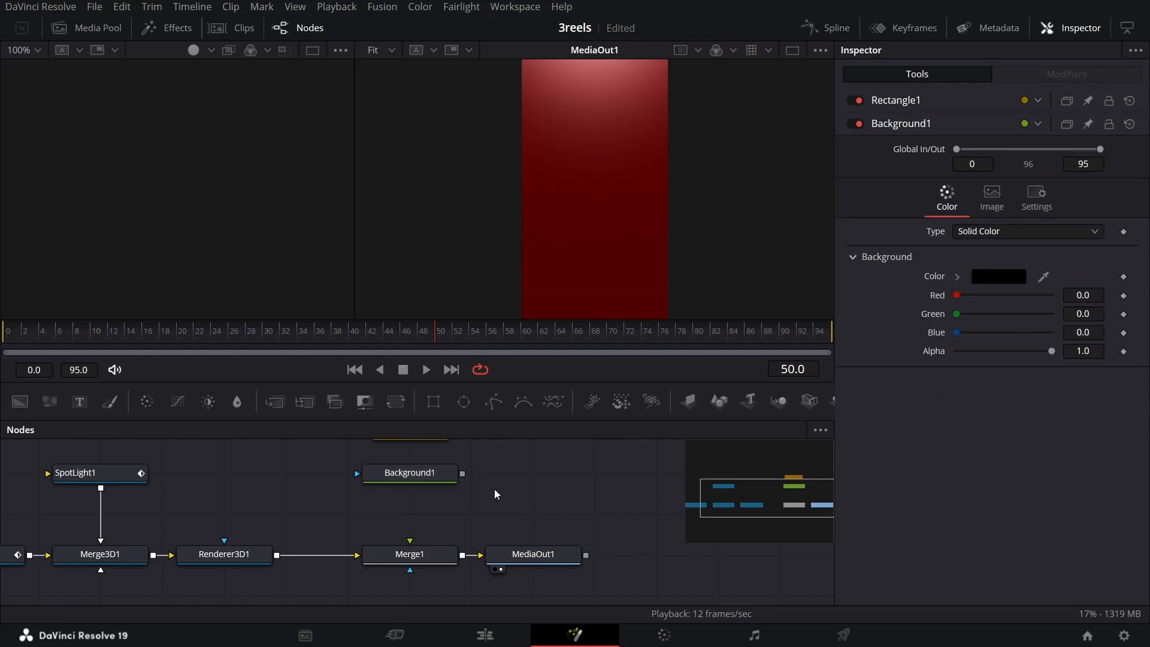
scroll(494, 489, up, 2)
- Add a Duplicate node after Background1, place it below that node, and connect Rectangle1 as Background1's mask
click(436, 522)
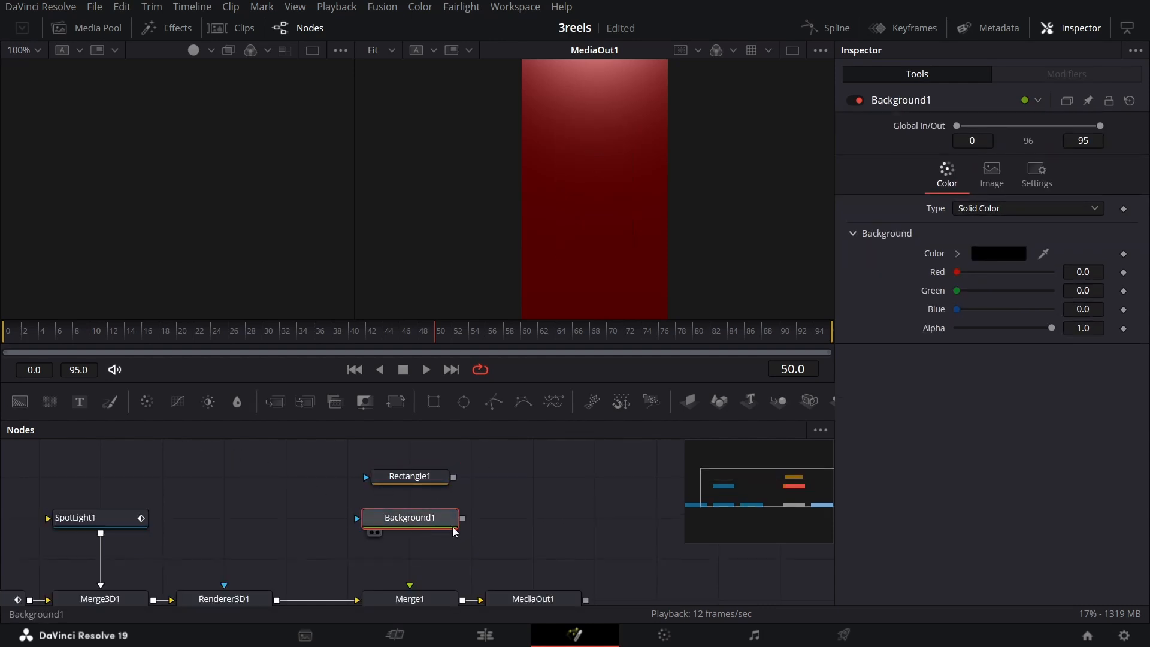
key(shift+space)
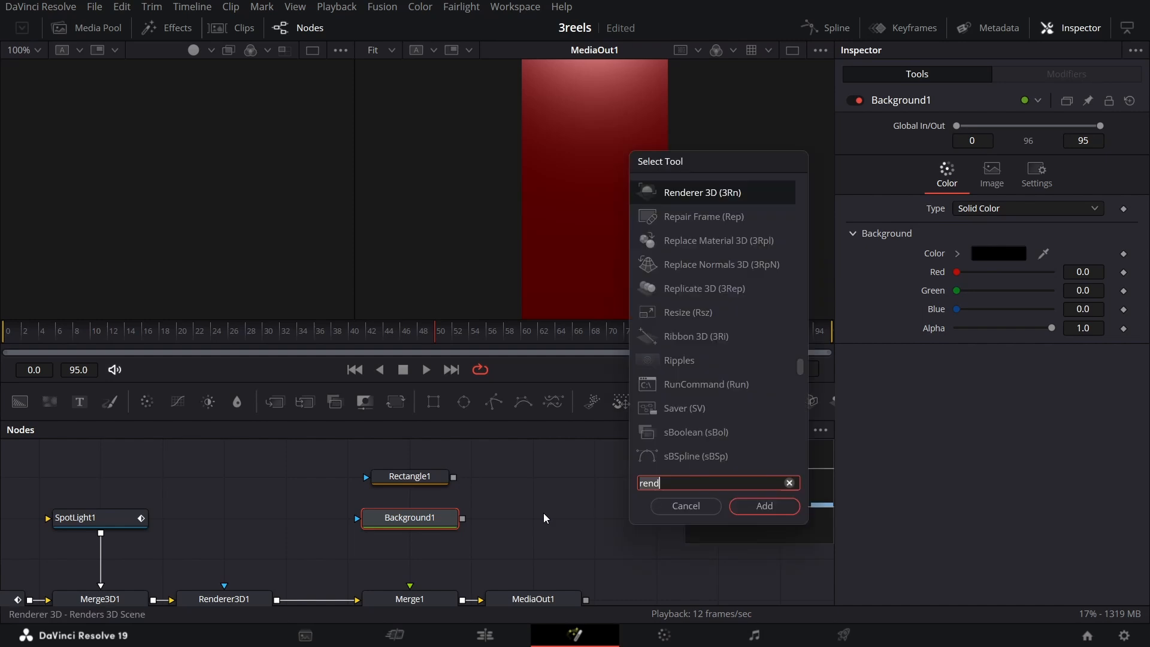
text(dup)
key(Return)
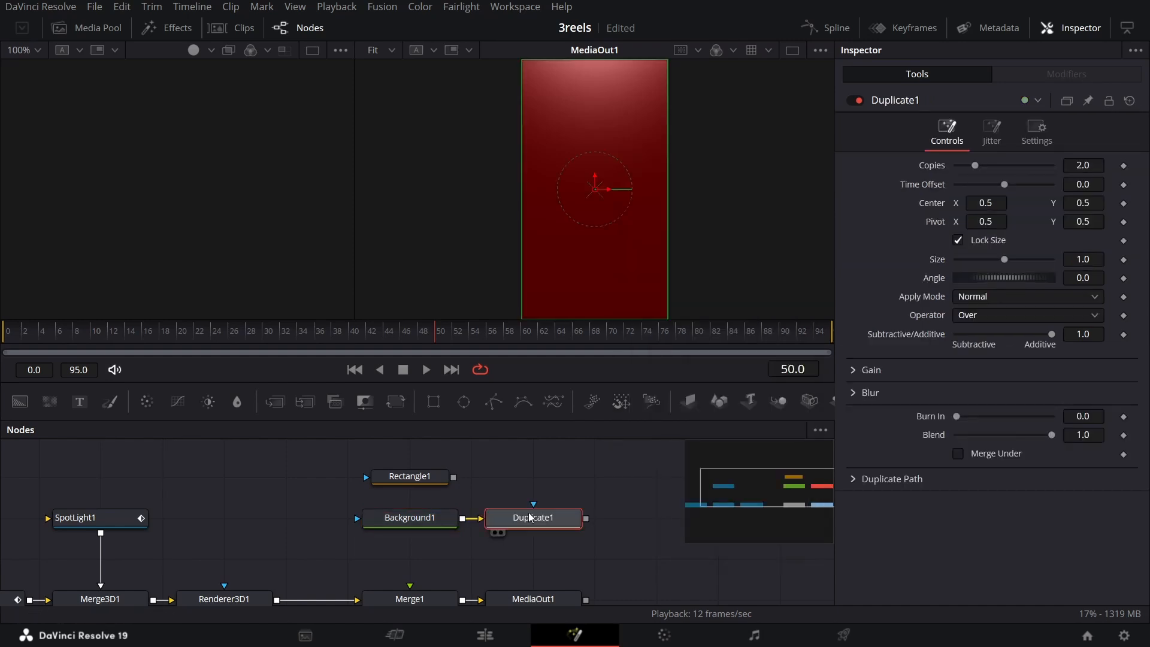
drag(544, 513, 421, 553)
drag(455, 479, 437, 519)
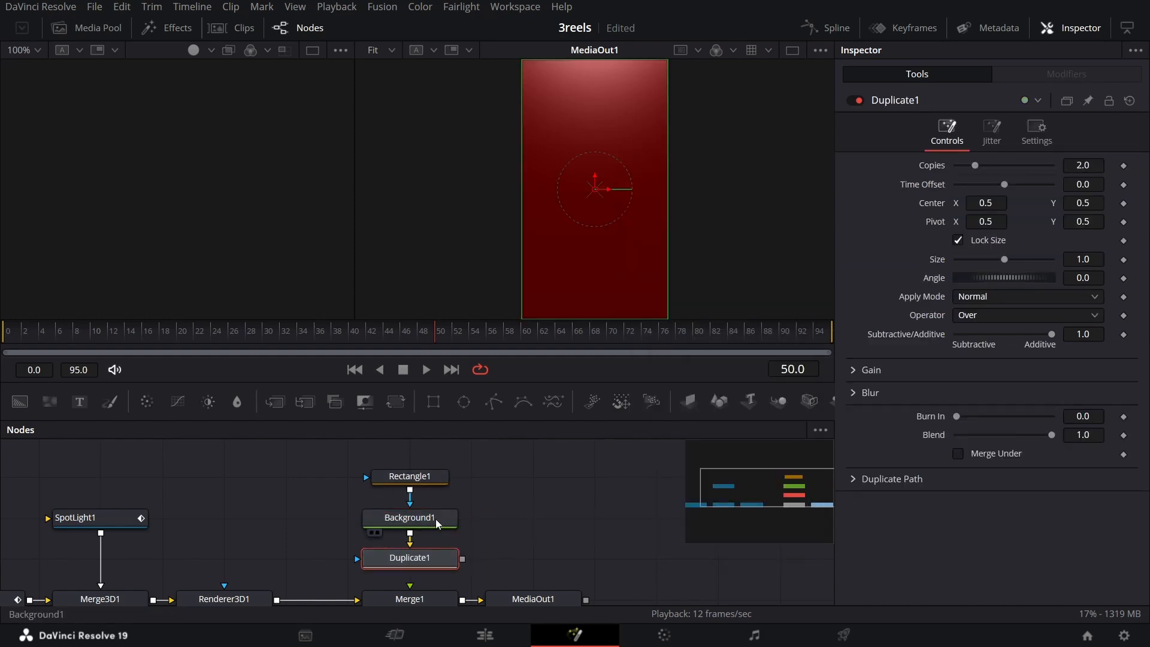
- Set Background1's Red value to 0.7
click(445, 523)
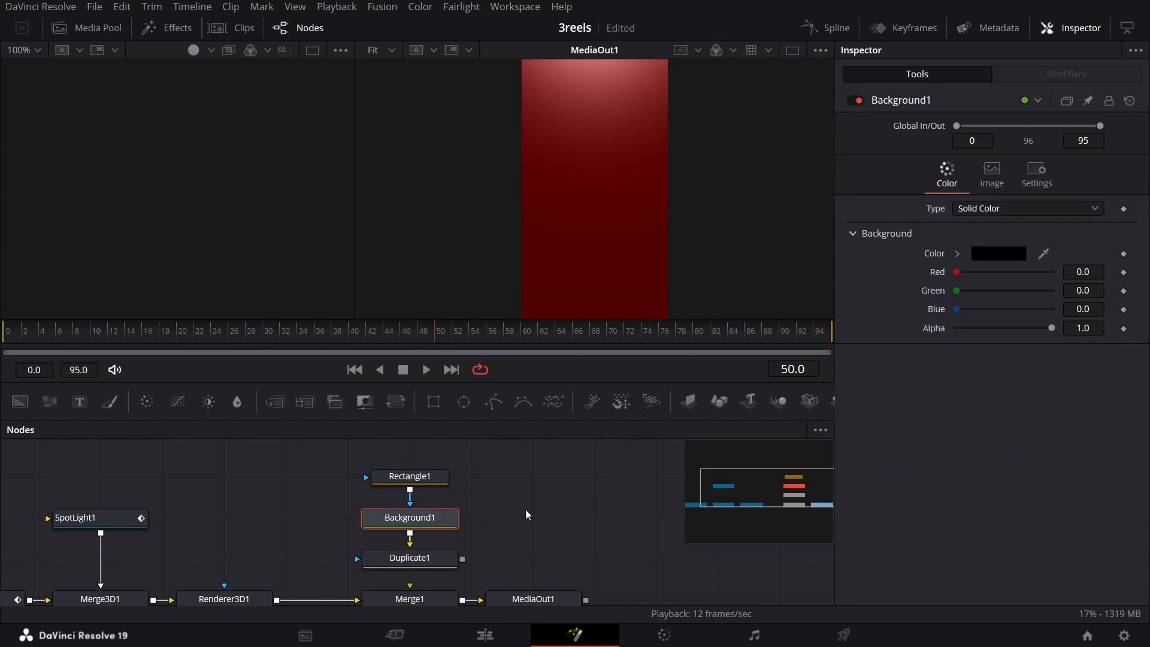
click(1080, 273)
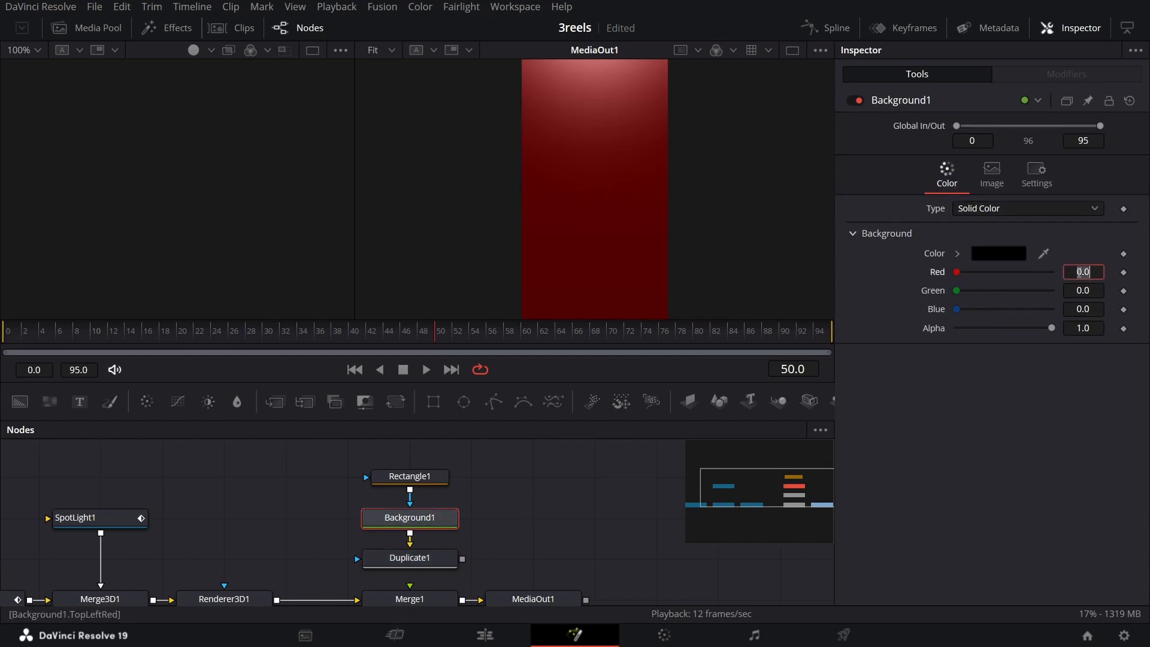
text(0.7)
key(Tab)
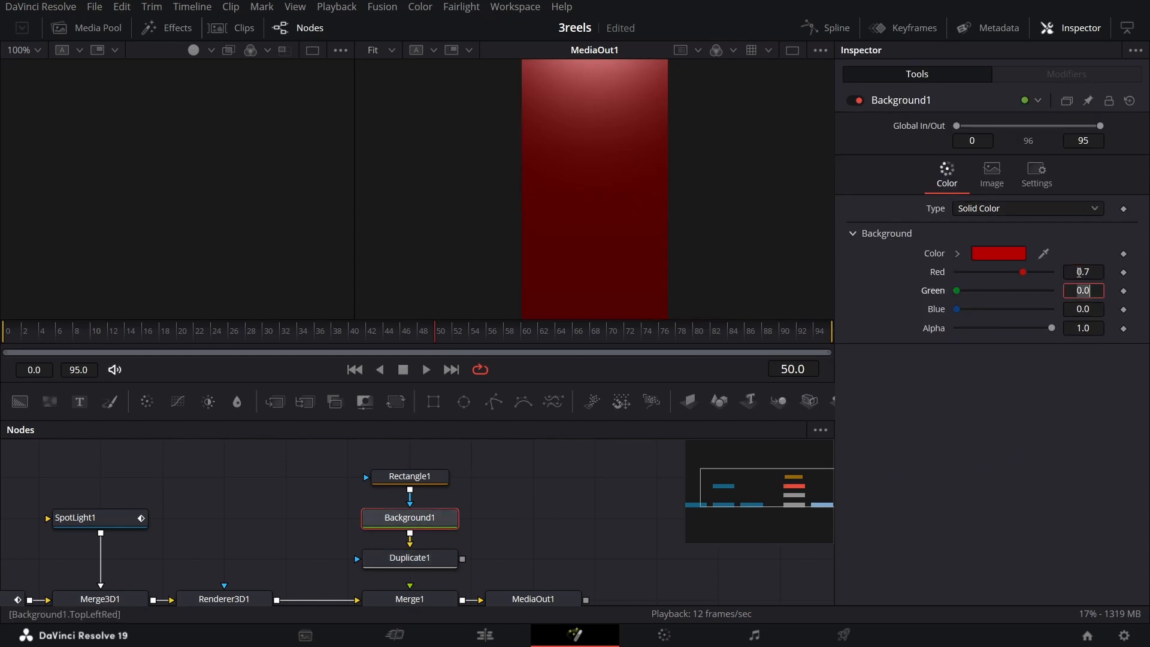
- Set the Soft Edge of the Rectangle1 mask to 0.3
click(444, 480)
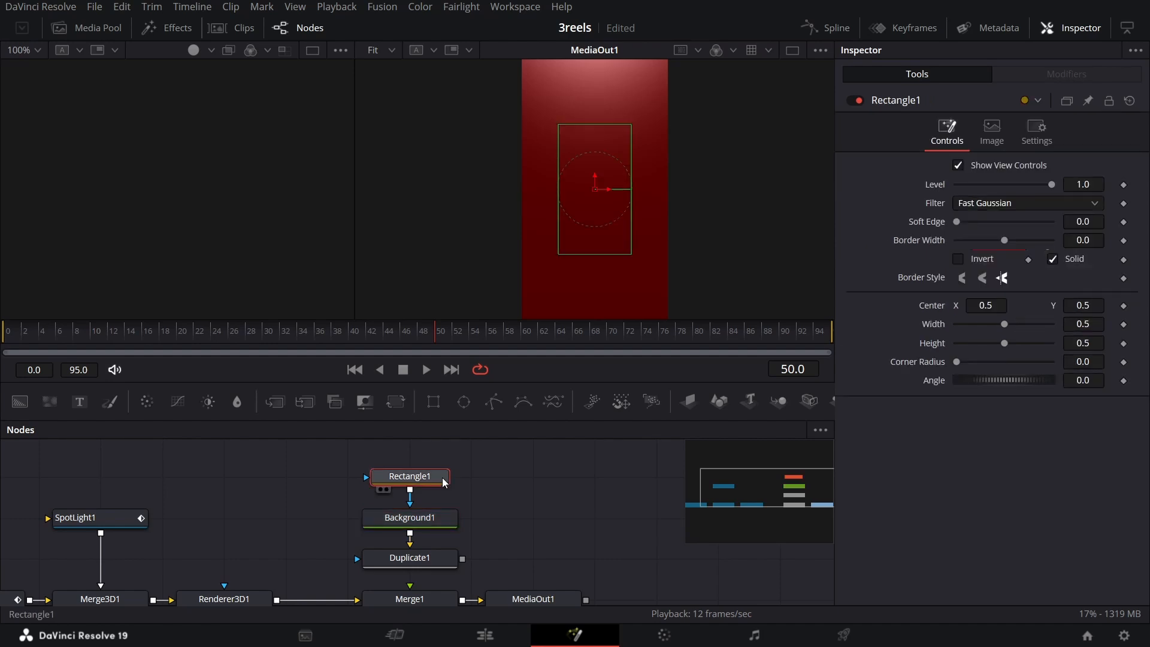
click(1084, 221)
text(0.3)
key(Tab)
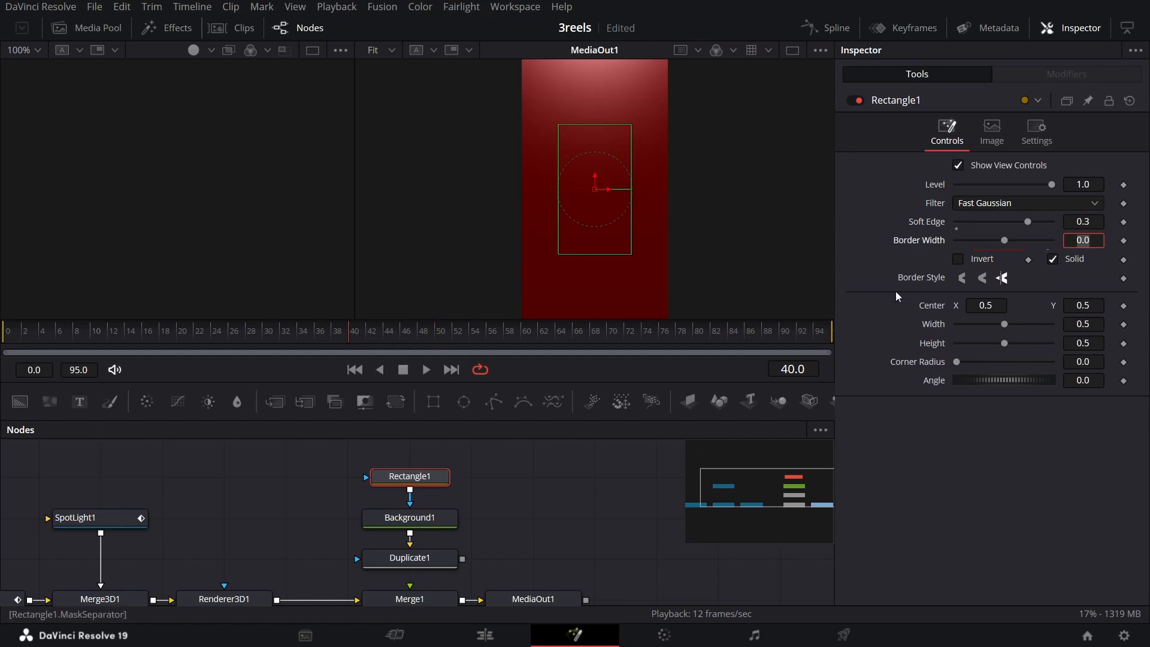
- Keyframe Rectangle1's Center at frame 40 with X at 0.02 and Y at -0.15
click(878, 309)
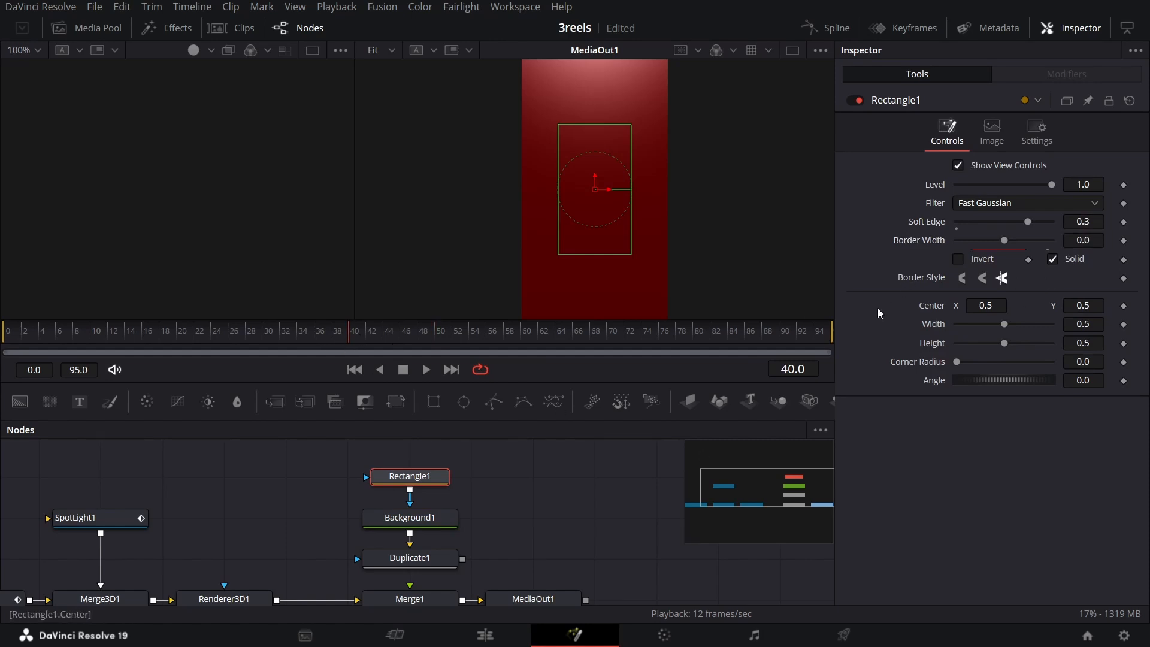
click(1124, 305)
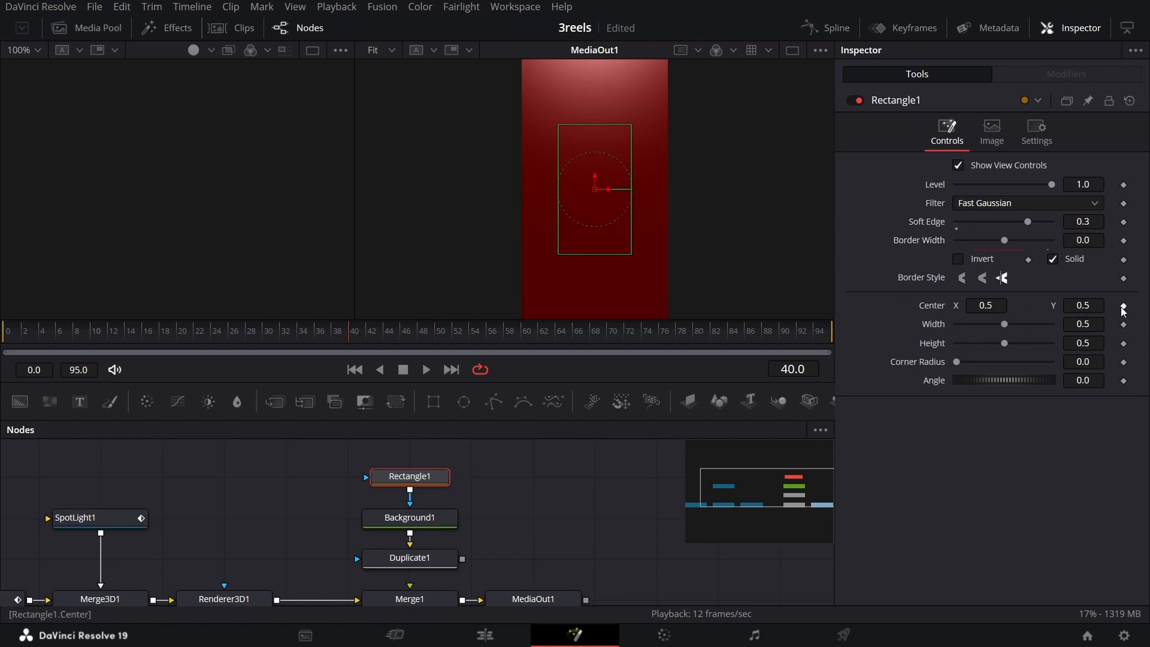
click(1006, 306)
text(0.025)
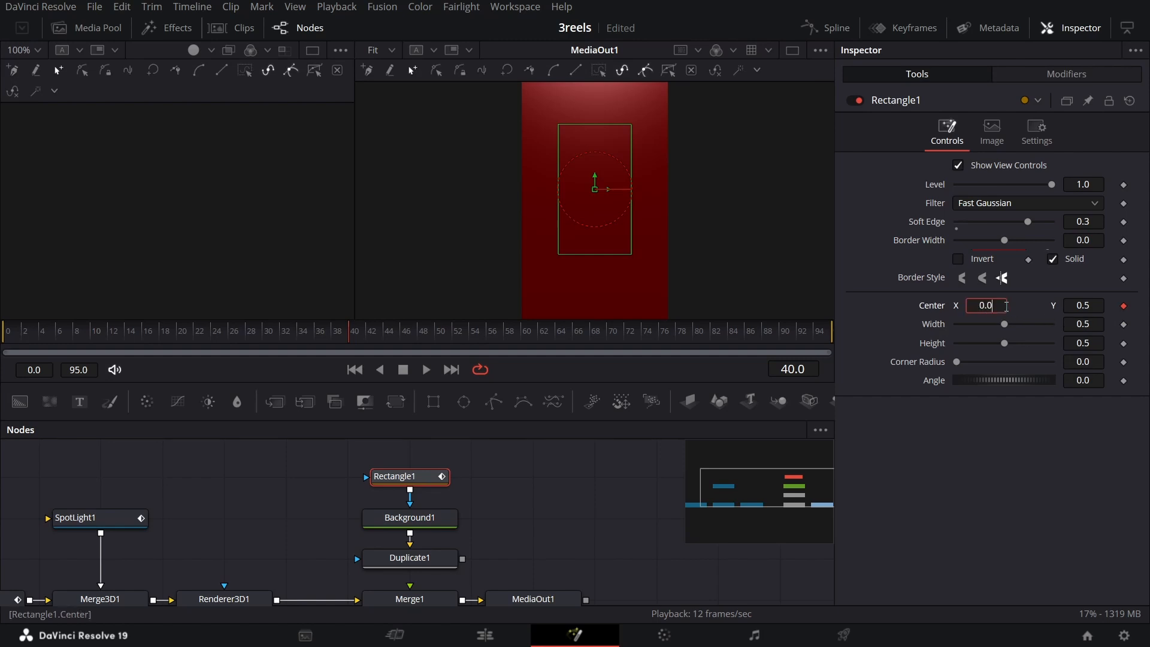
key(BackSpace)
key(Tab)
text(-)
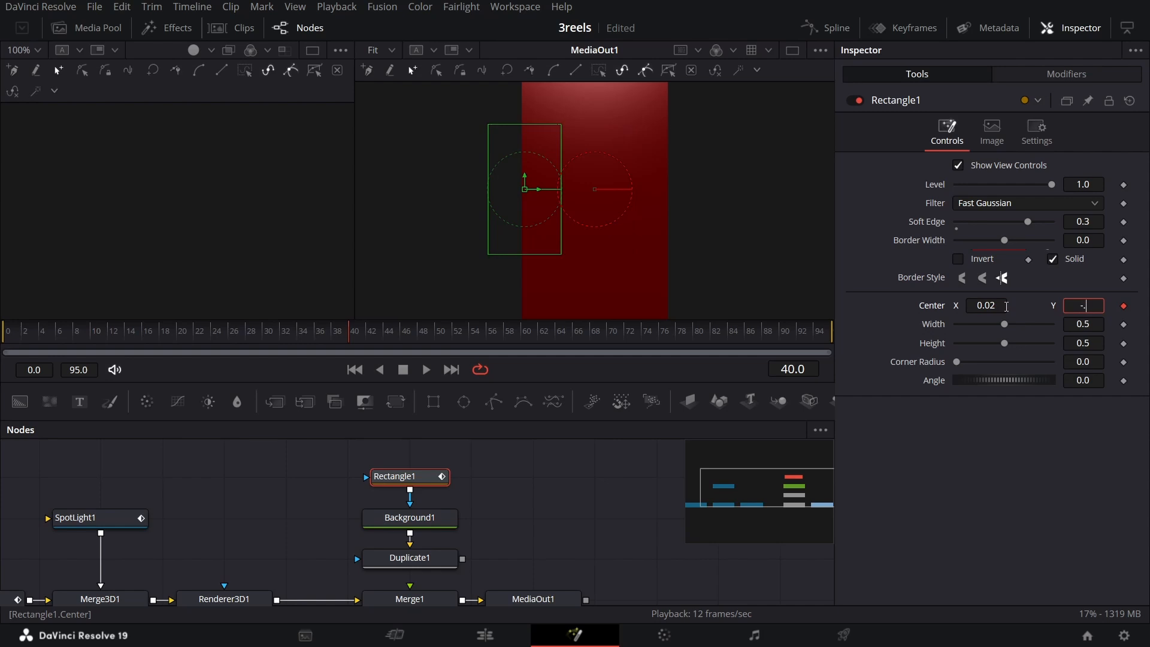
text(0.15)
key(Tab)
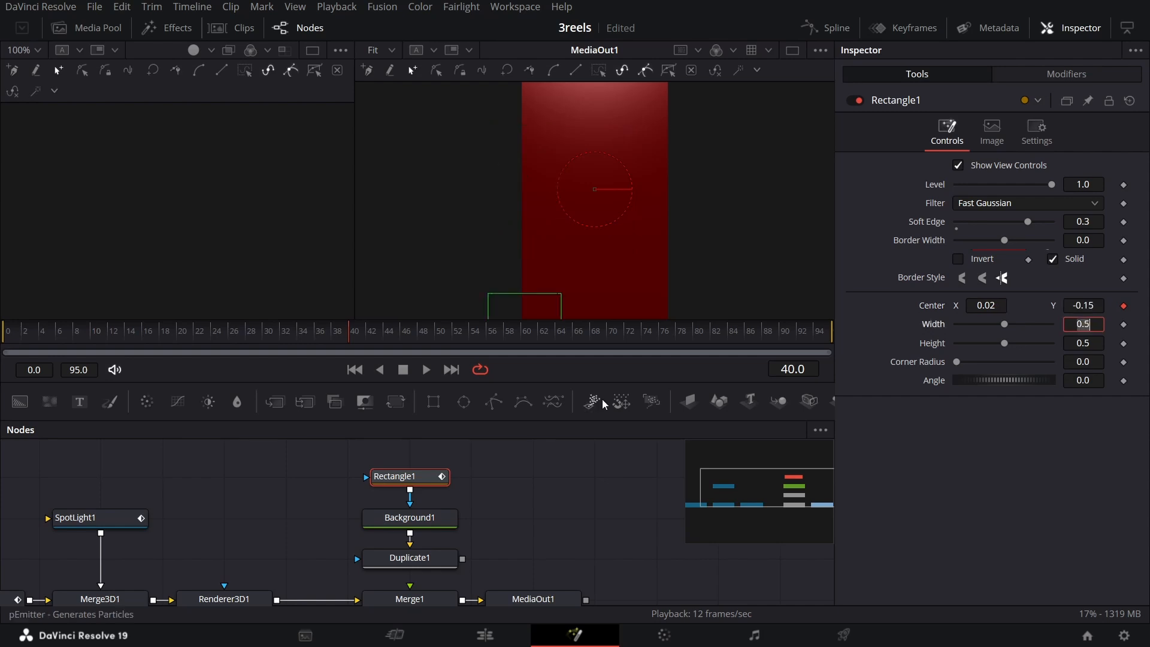
- At frame 50, set Rectangle1's Center Y to 0.91 as a second keyframe
drag(415, 339, 436, 339)
click(1086, 304)
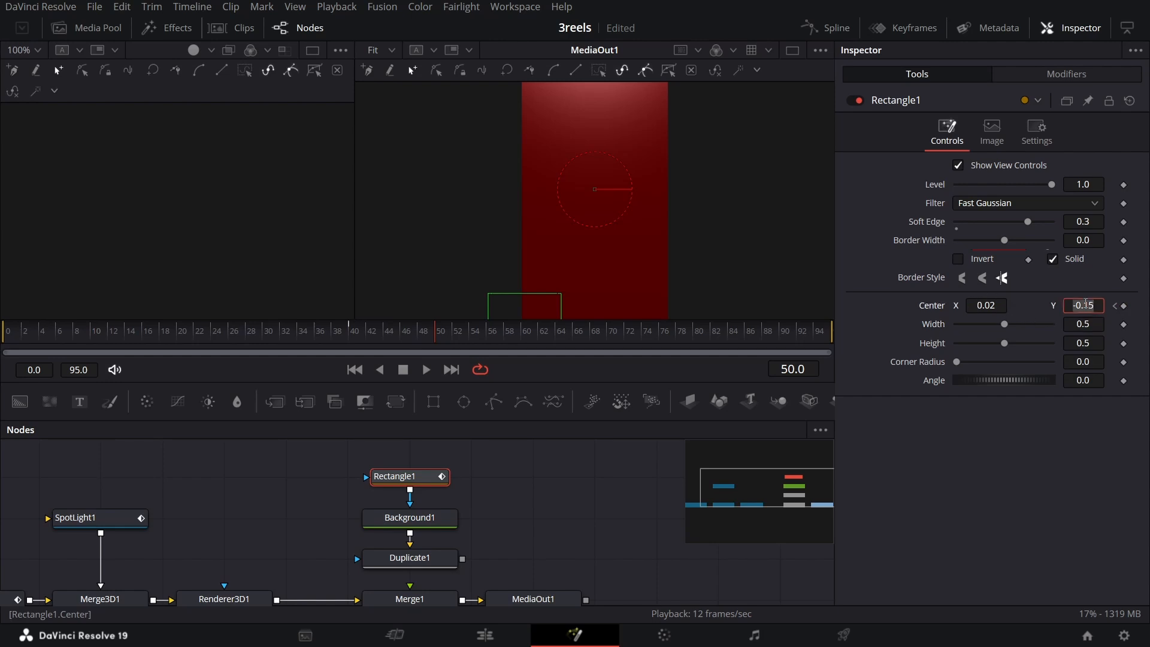
text(0.91)
key(Tab)
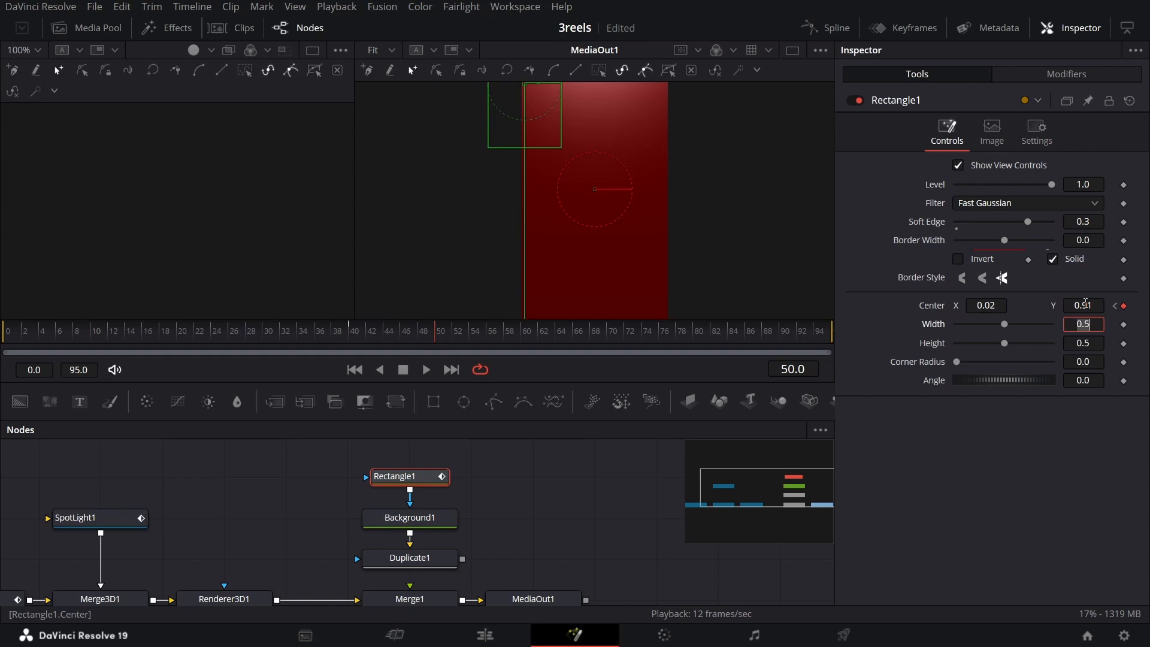
- Connect Duplicate1 to Merge1's foreground and set its number of copies to 10
click(410, 558)
scroll(537, 526, down, 1)
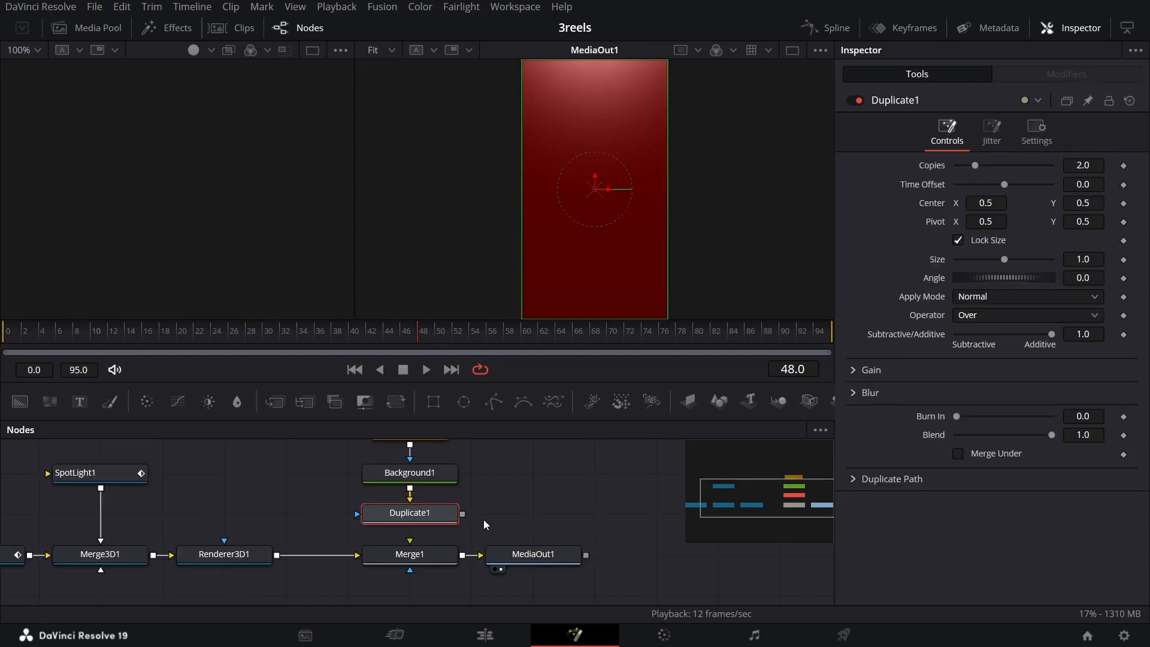
drag(463, 514, 434, 523)
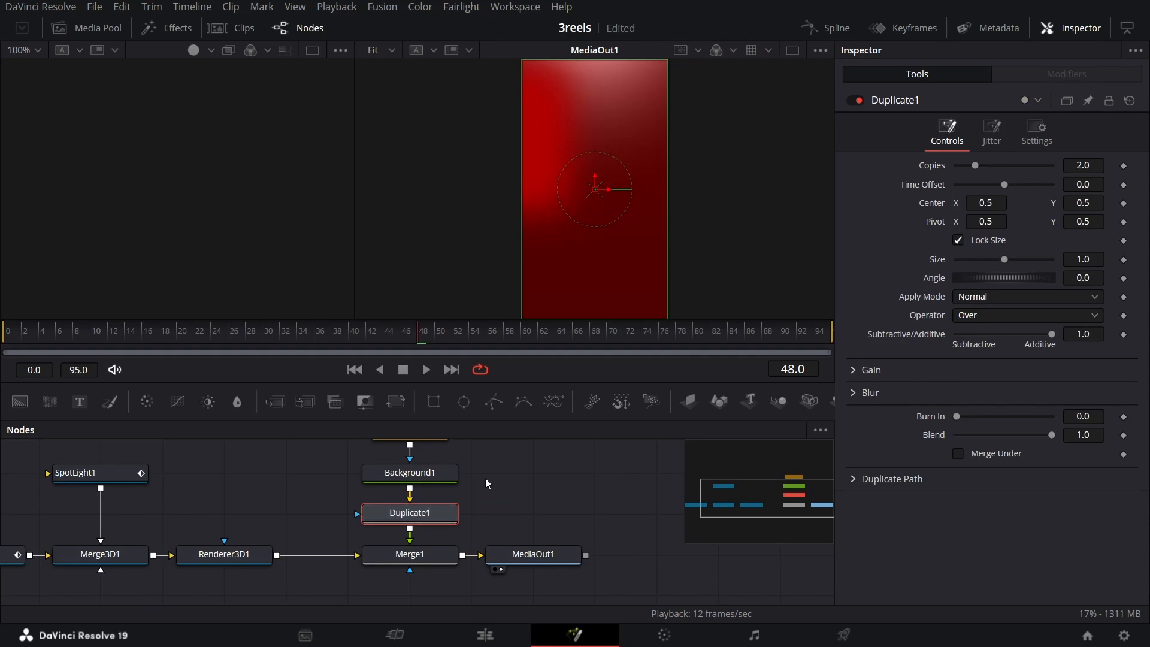
click(1077, 164)
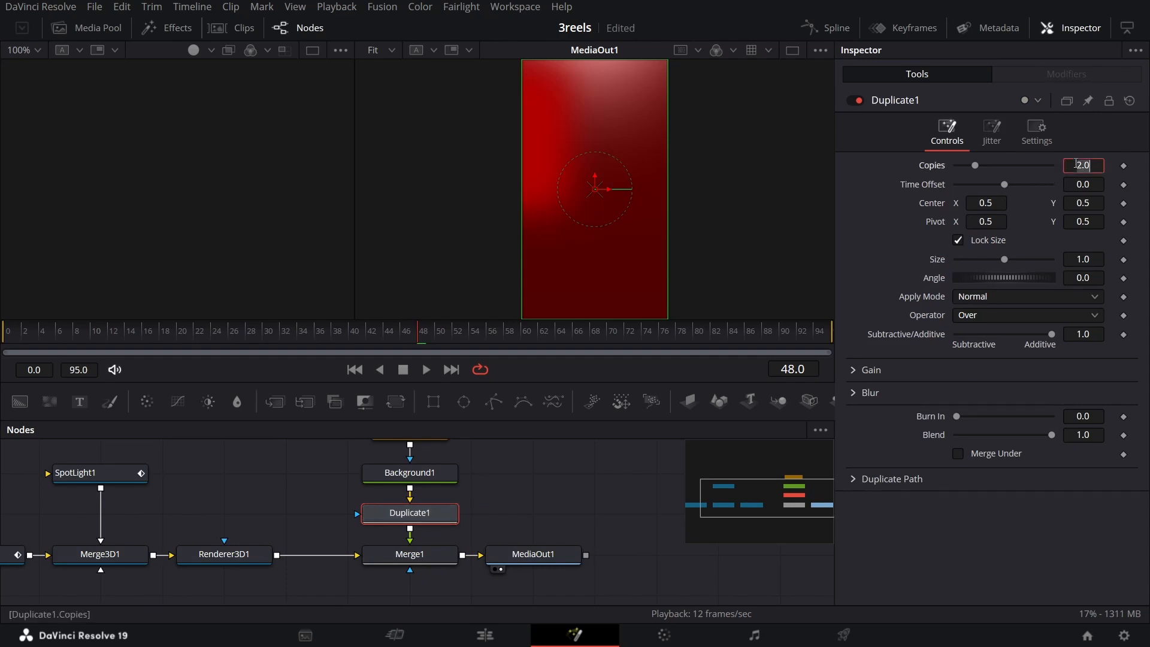
text(10)
key(Tab)
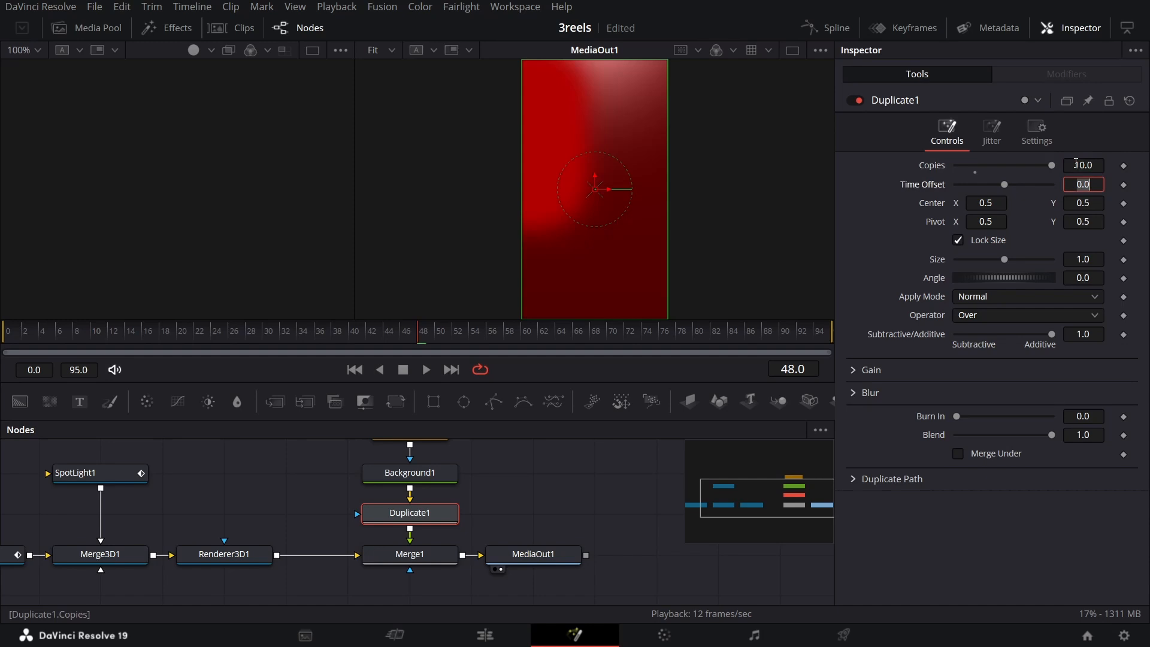
- Keyframe Duplicate1's Center at frame 60 and set its Y value to 0.093
drag(491, 341, 518, 339)
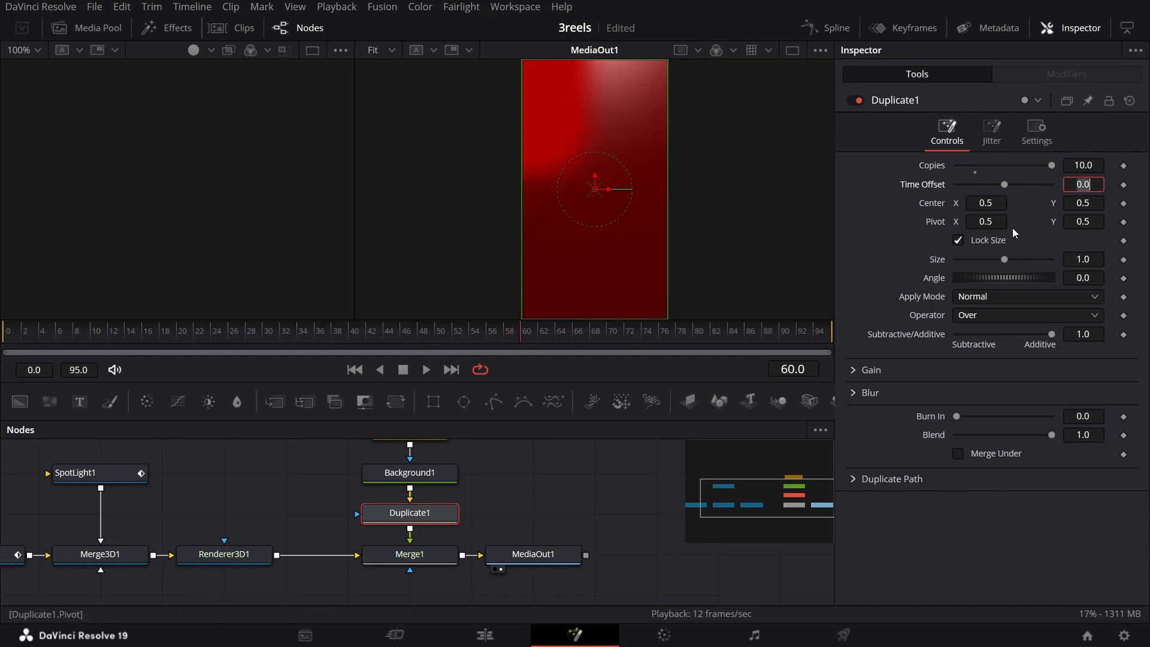
click(1124, 204)
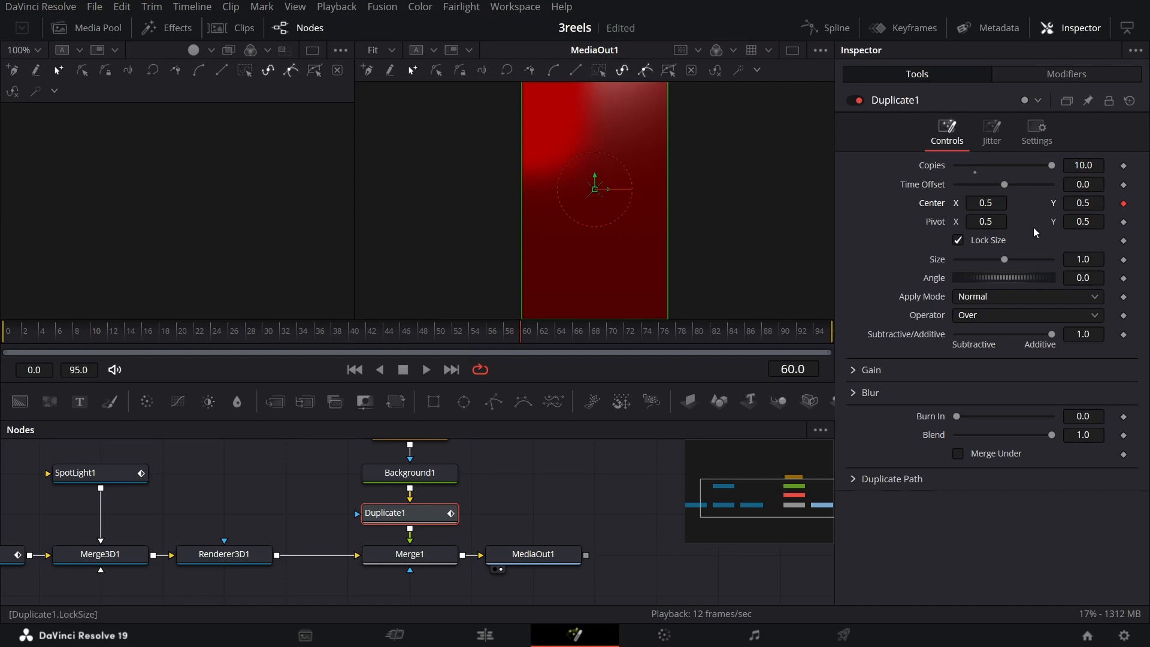
click(1089, 203)
text(0.052)
key(BackSpace)
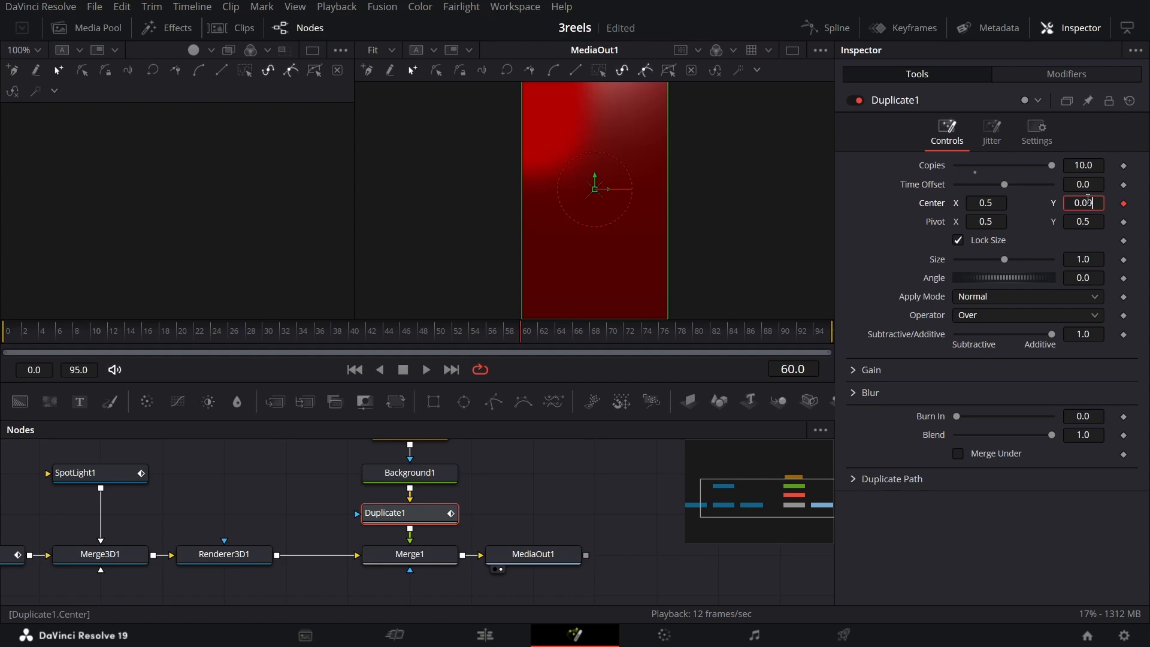
text(3)
key(Tab)
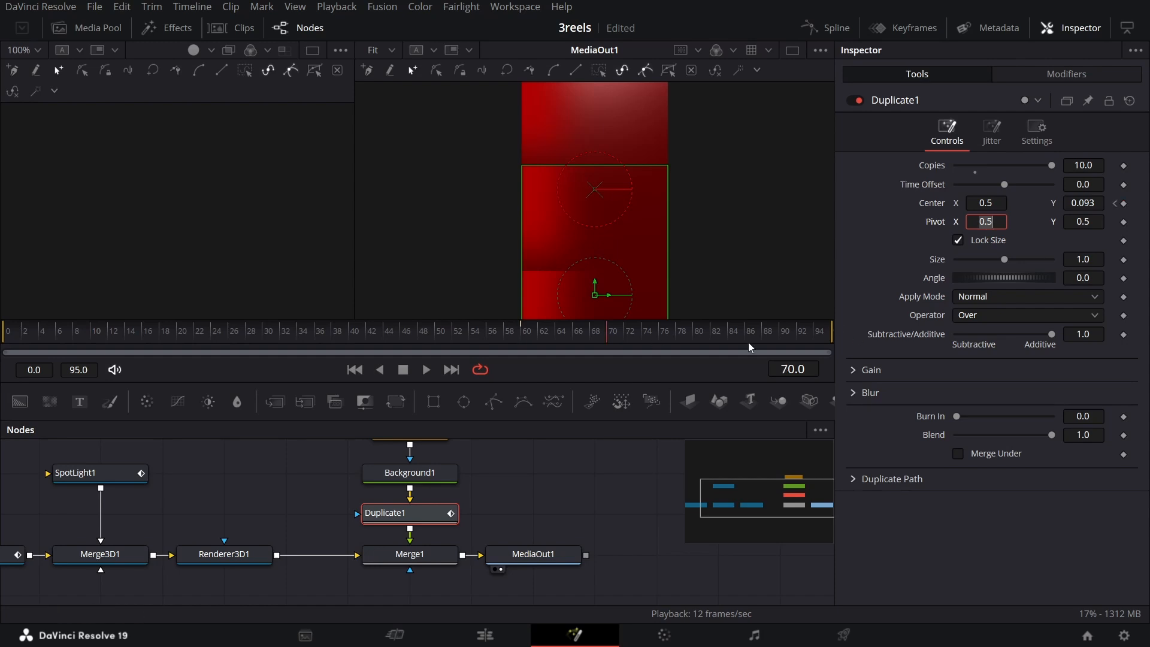
- At frame 70, set Duplicate1's Center Y to 0.36
double_click(1093, 198)
text(0.35)
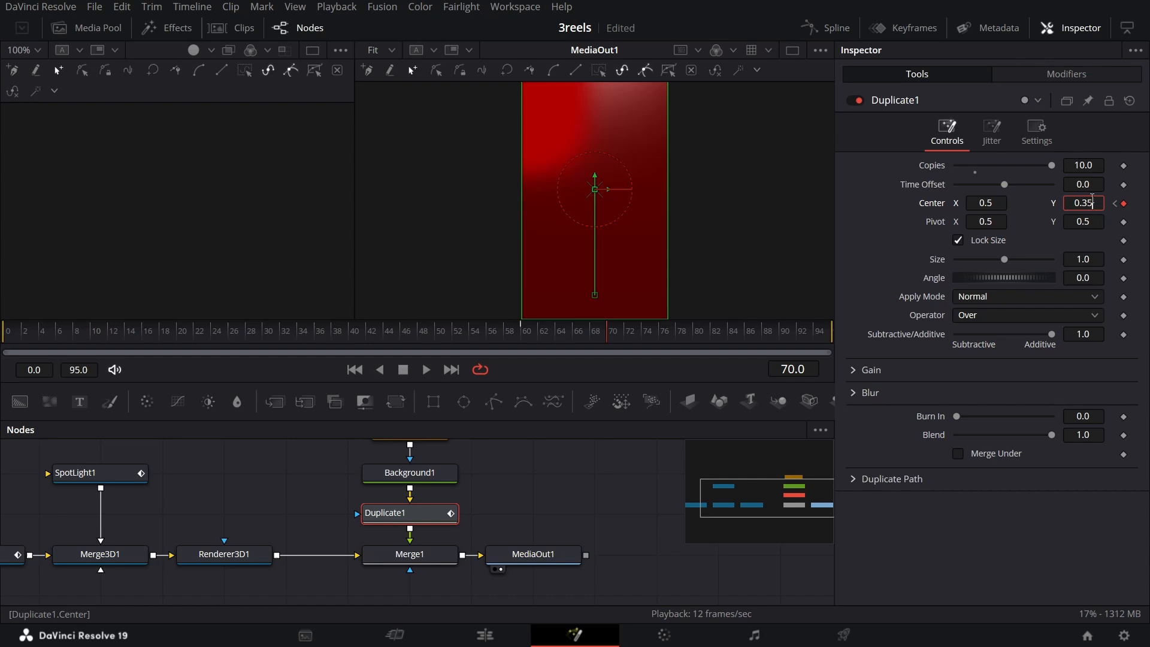
key(BackSpace)
text(6)
key(Tab)
- Set Rectangle1's width to 0.1 and its height to 0.01
click(410, 558)
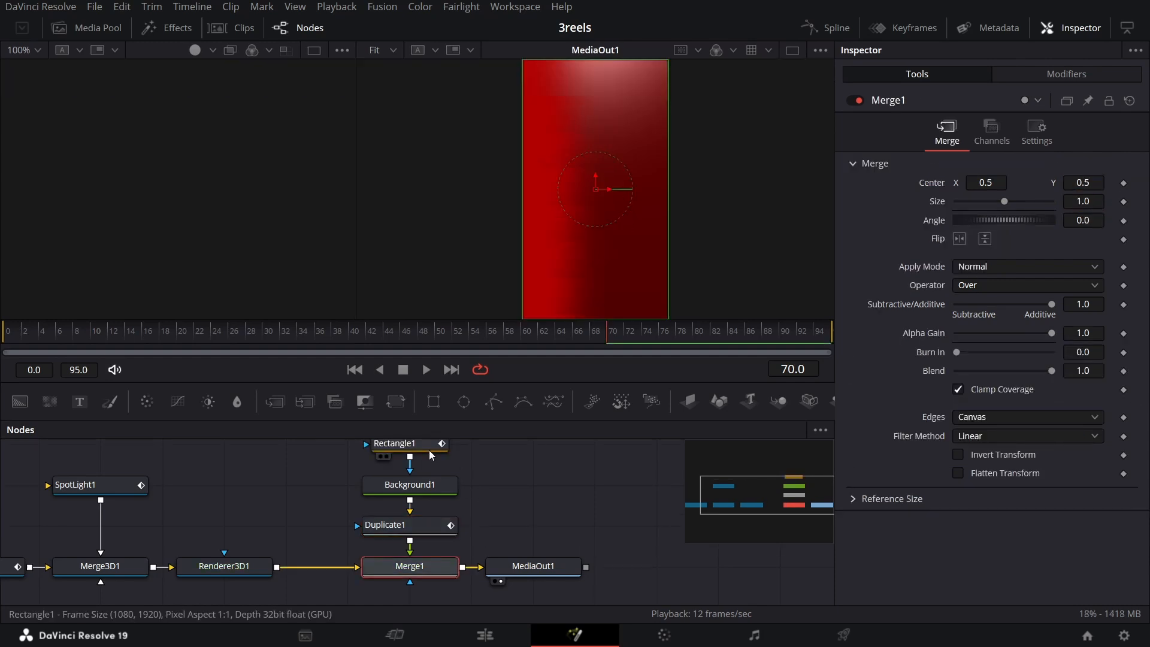
click(429, 450)
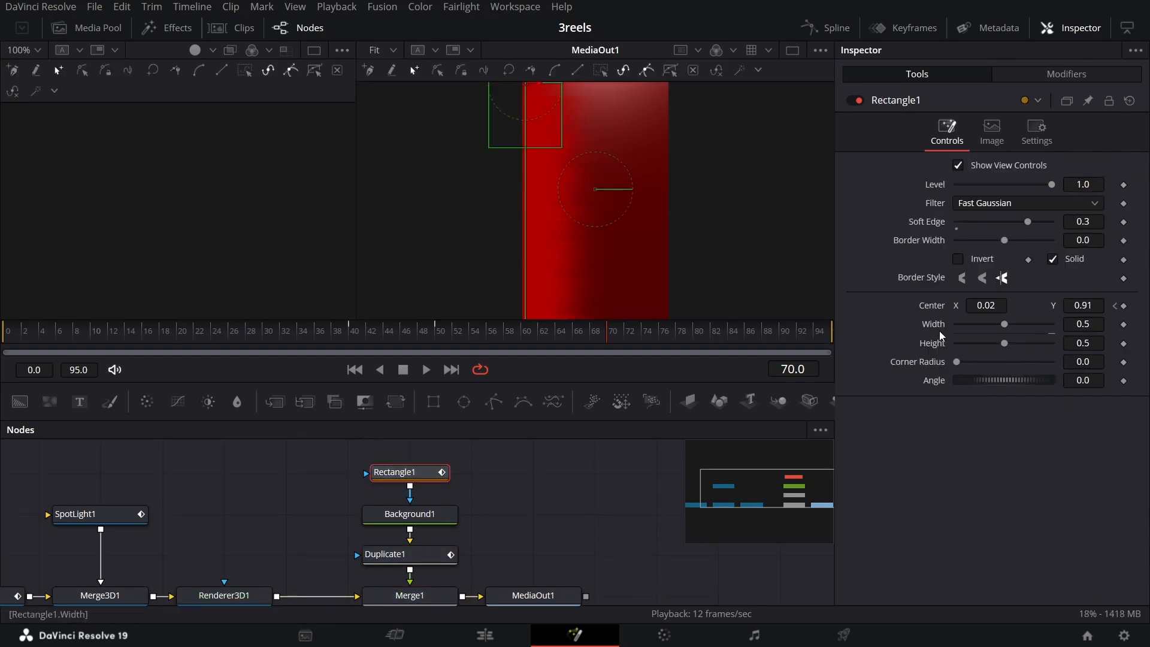
click(1087, 323)
key(BackSpace)
text(1)
key(Tab)
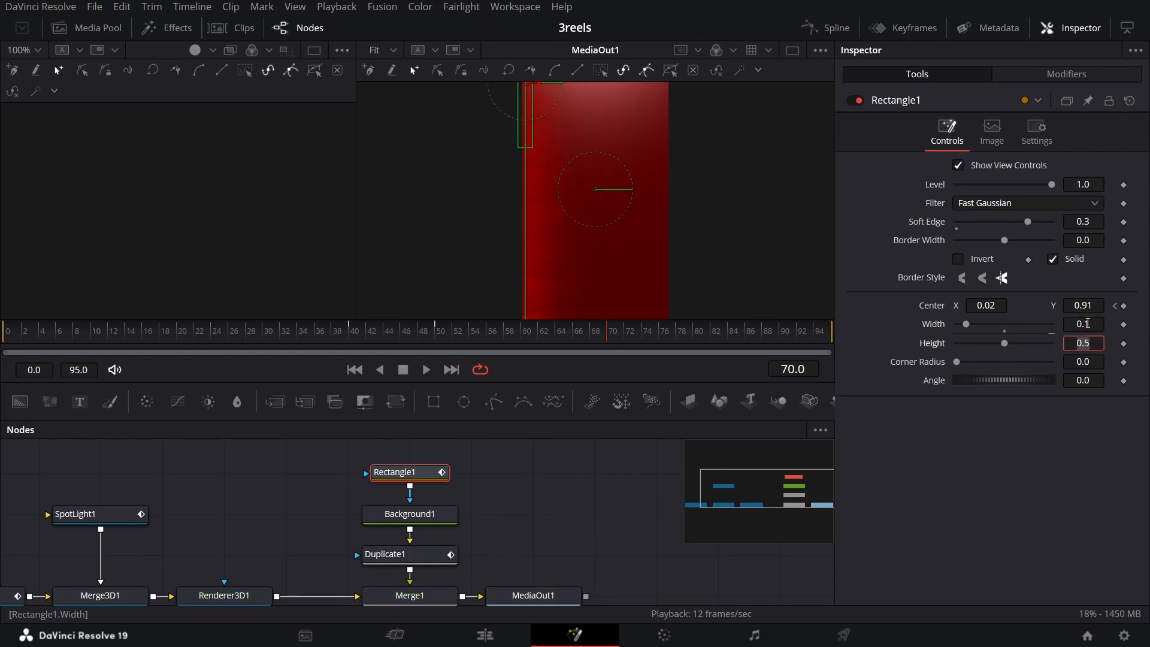
text(0.01)
key(Tab)
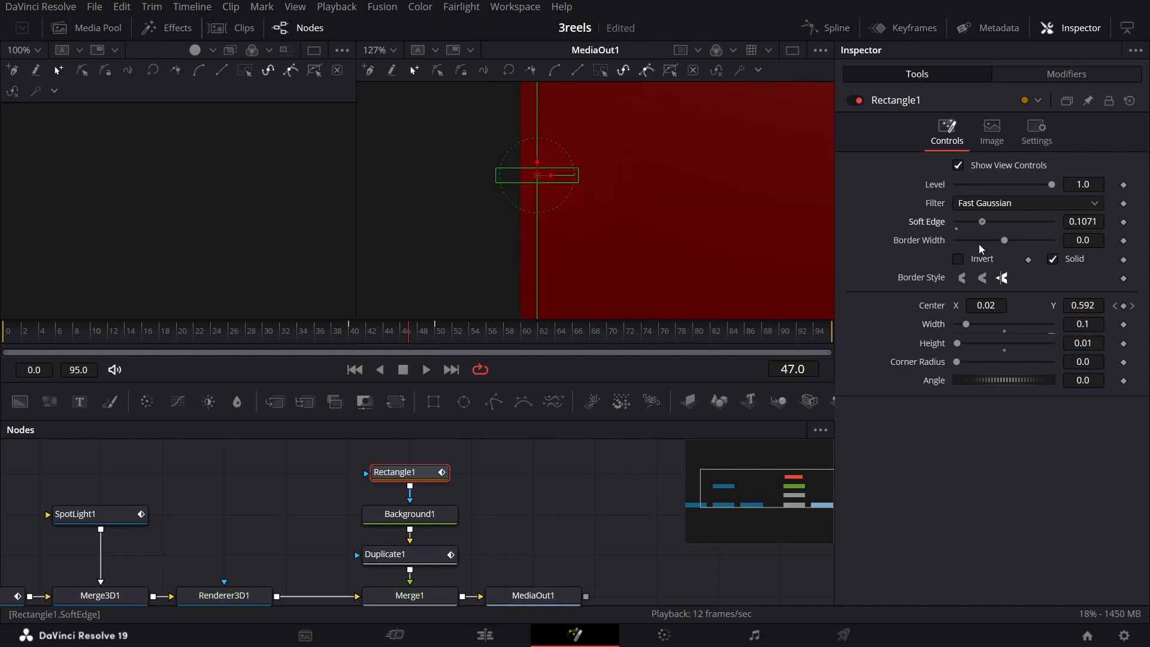
- Reduce Rectangle1's Soft Edge to 0.03
drag(979, 243, 960, 244)
click(1099, 226)
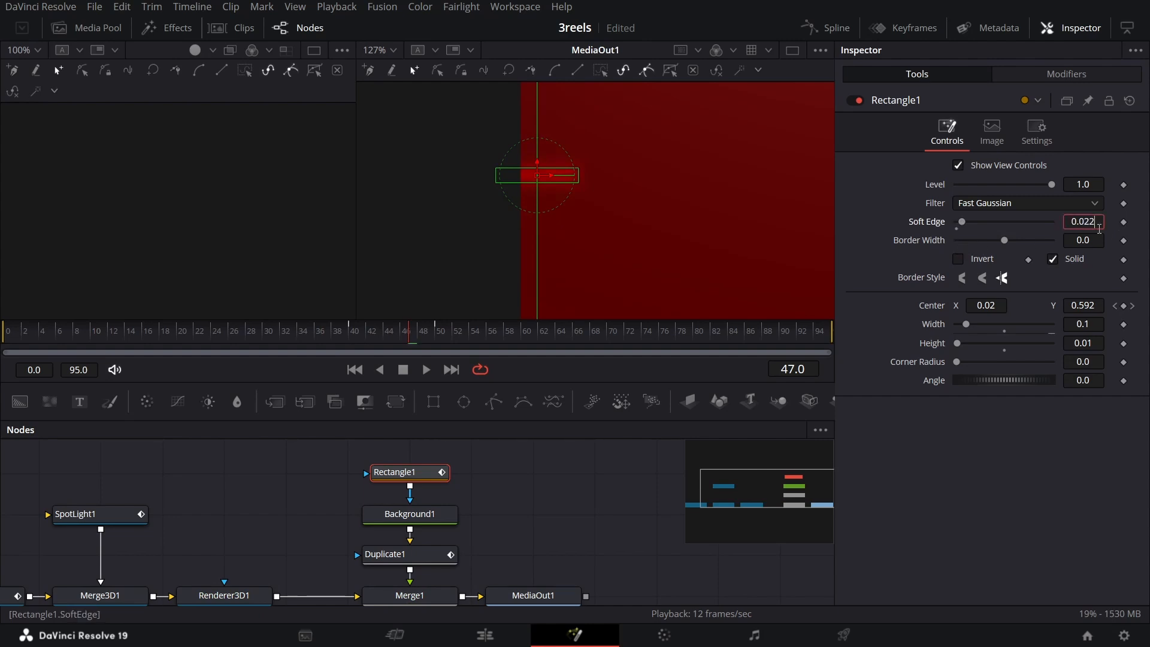
key(BackSpace)
key(BackSpace)
text(3)
key(Tab)
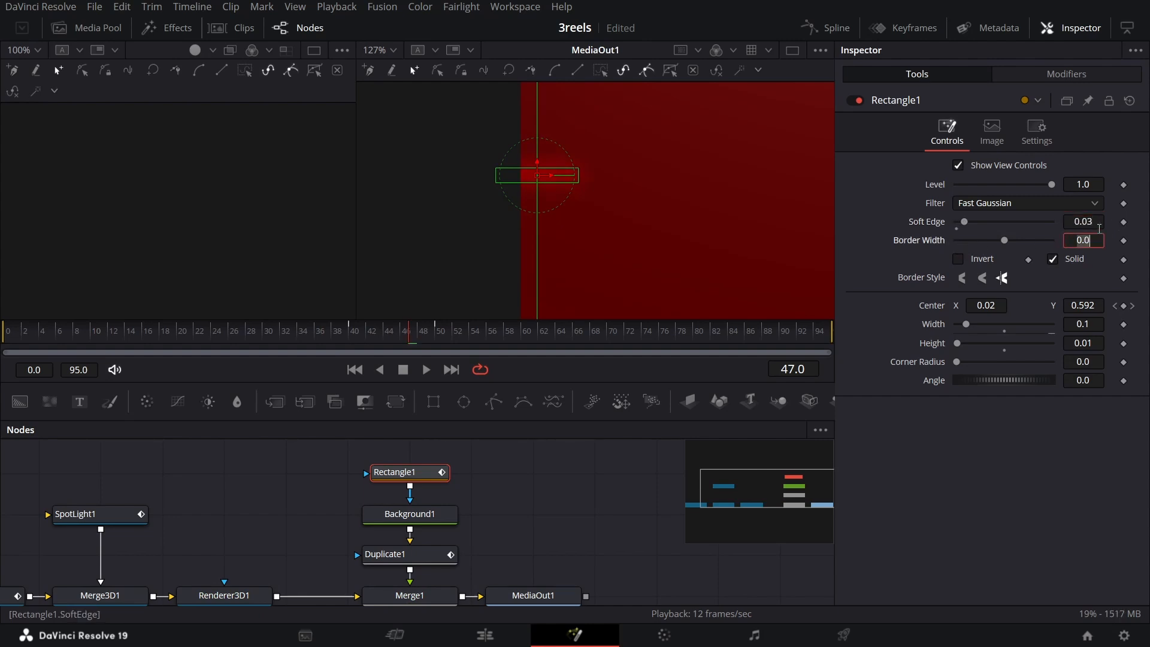
- Examine Duplicate1's Center motion and the spacing of its copies between frames 60 and 70
click(614, 498)
scroll(578, 234, down, 8)
click(398, 555)
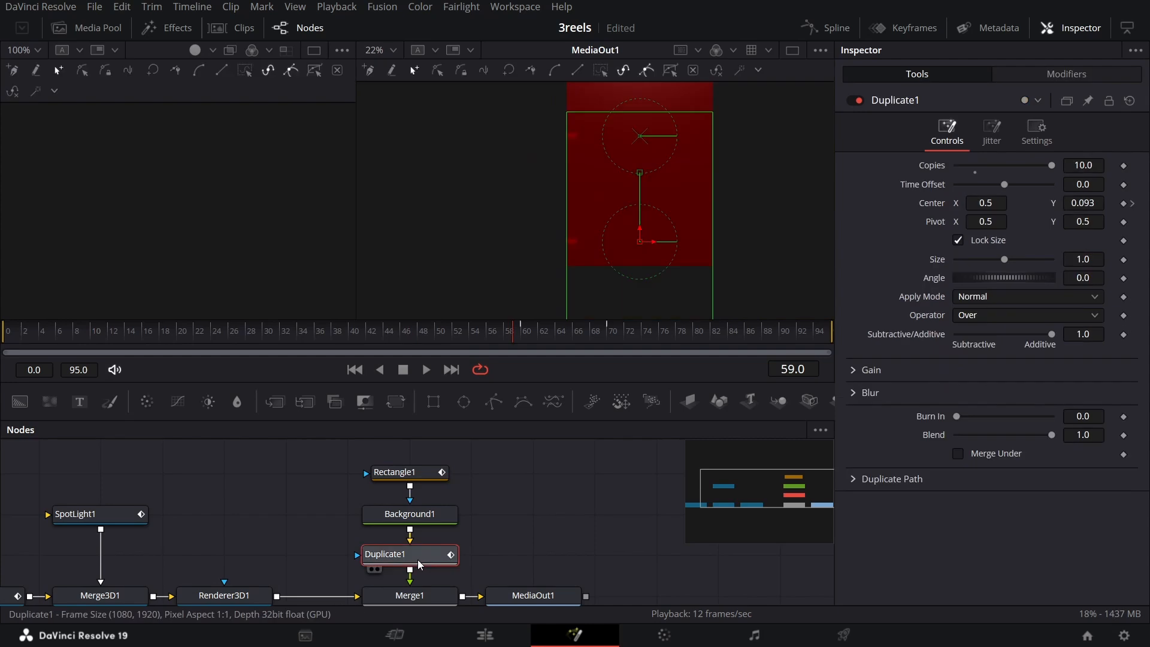
click(522, 340)
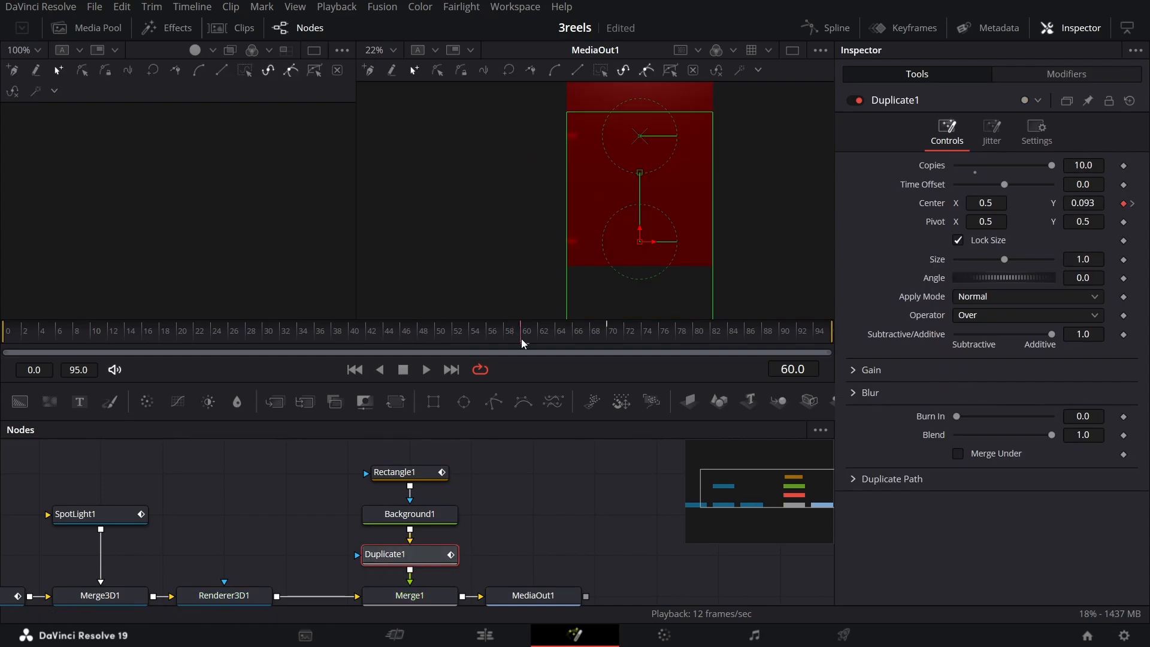
click(607, 346)
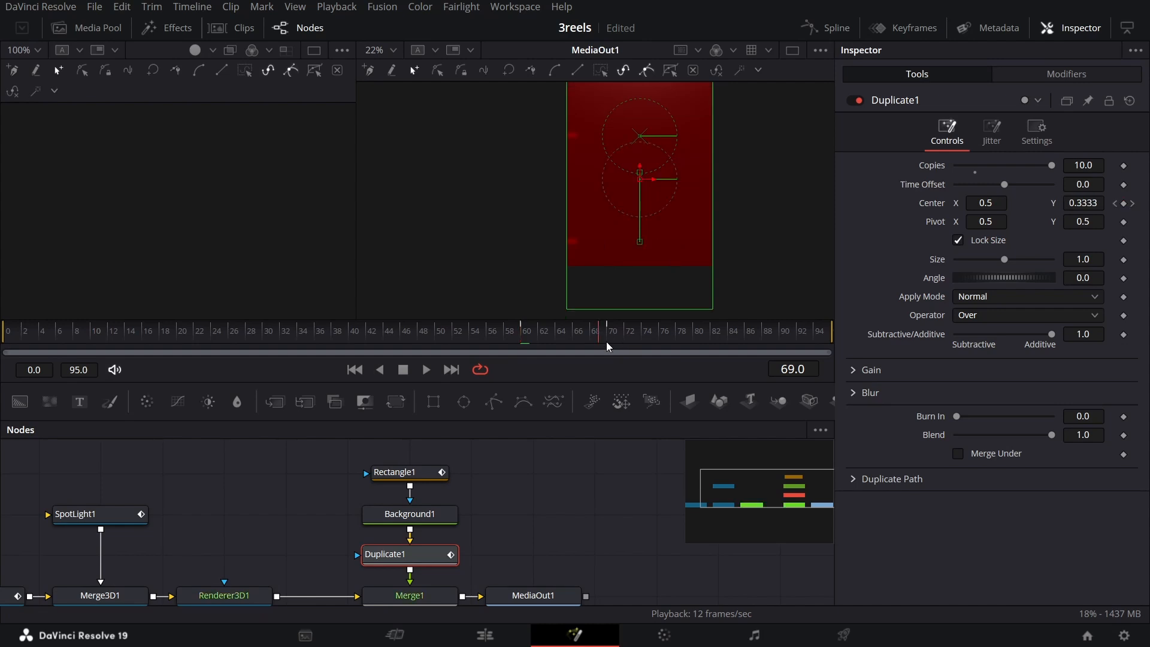
click(612, 346)
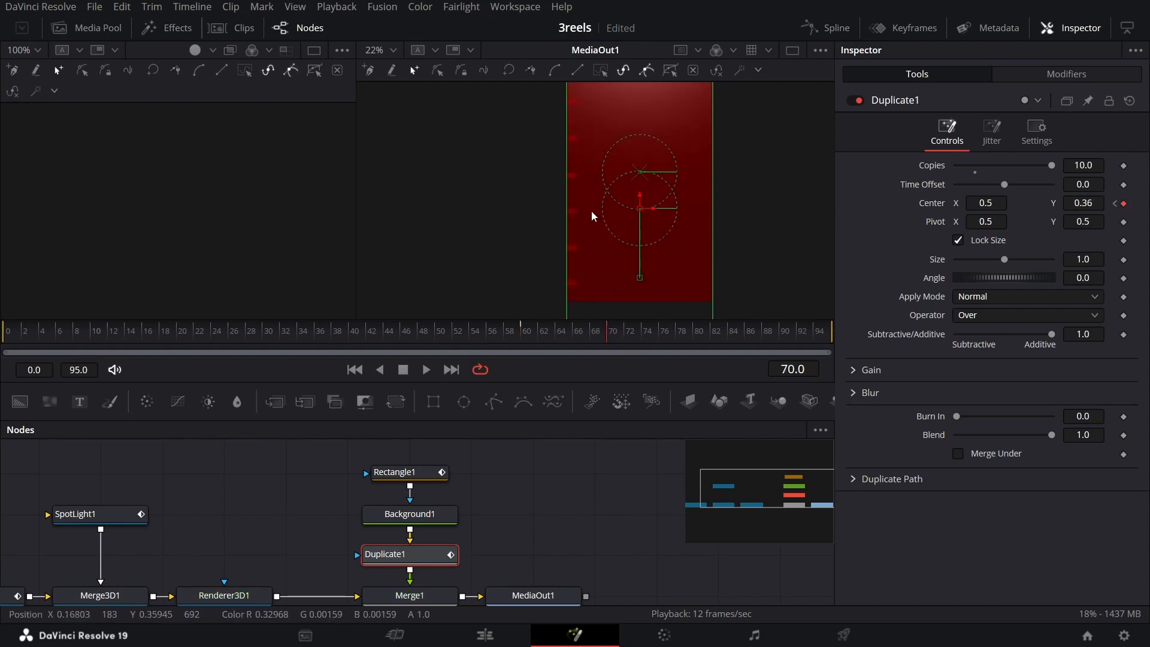
scroll(593, 222, up, 1)
drag(513, 343, 611, 342)
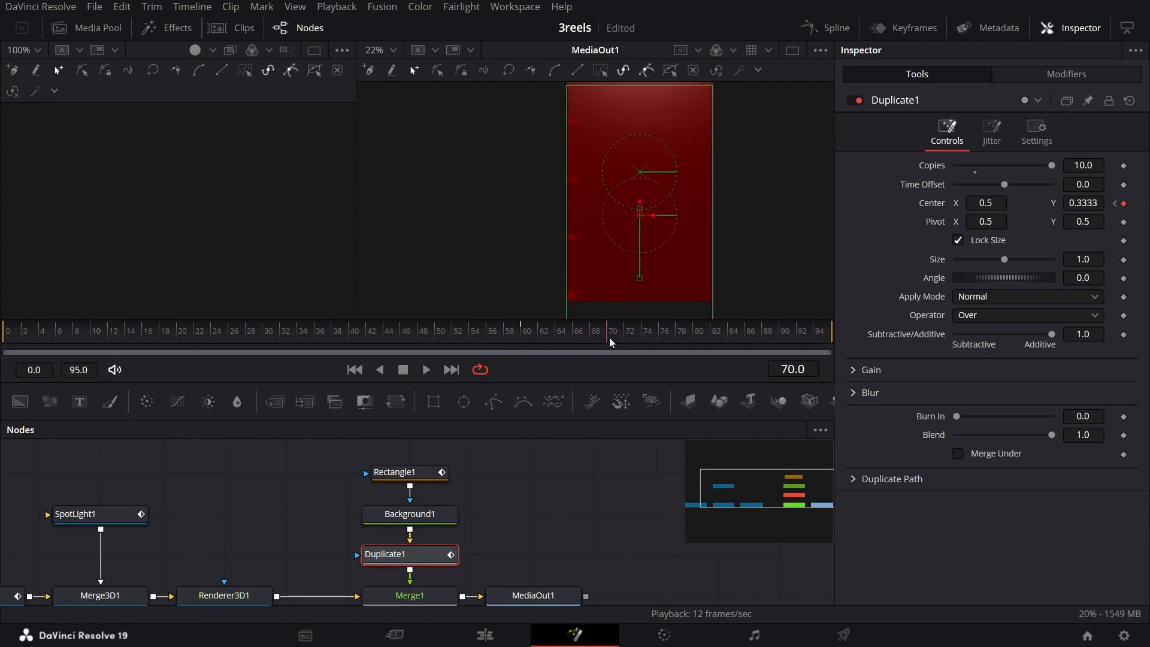
- Isolate Duplicate1's Displacement curve in the Spline editor, smooth its keyframes at frames 60 and 70, and preview the eased motion
click(827, 27)
click(445, 468)
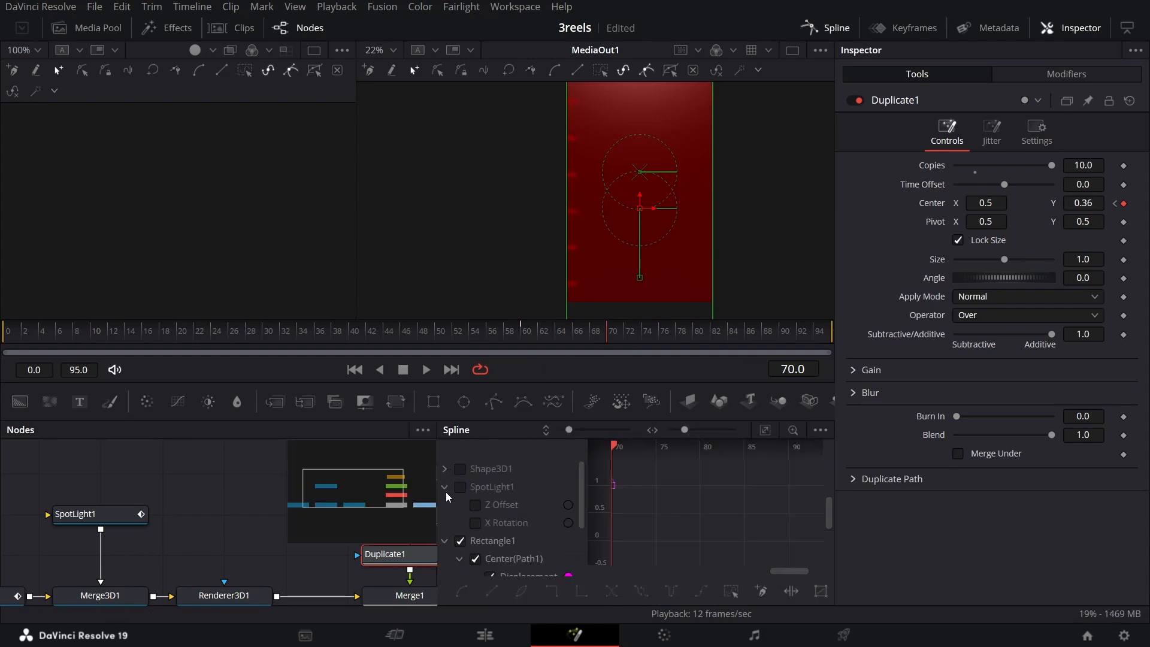
scroll(541, 541, down, 3)
click(461, 469)
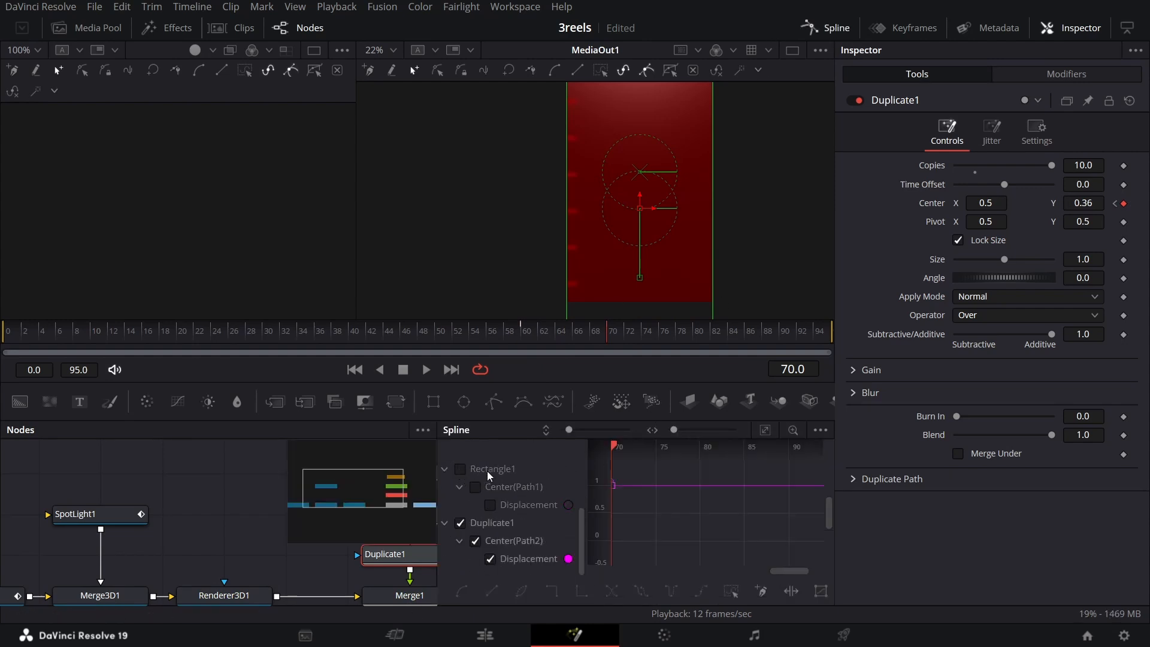
click(766, 430)
drag(603, 495, 822, 460)
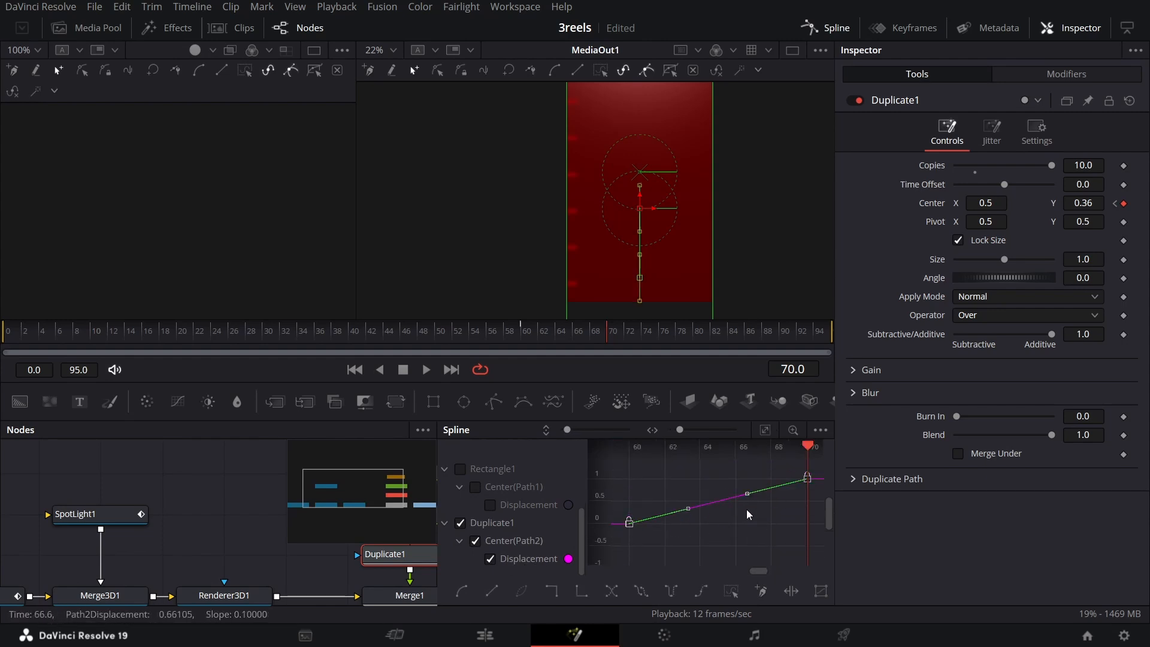
key(s)
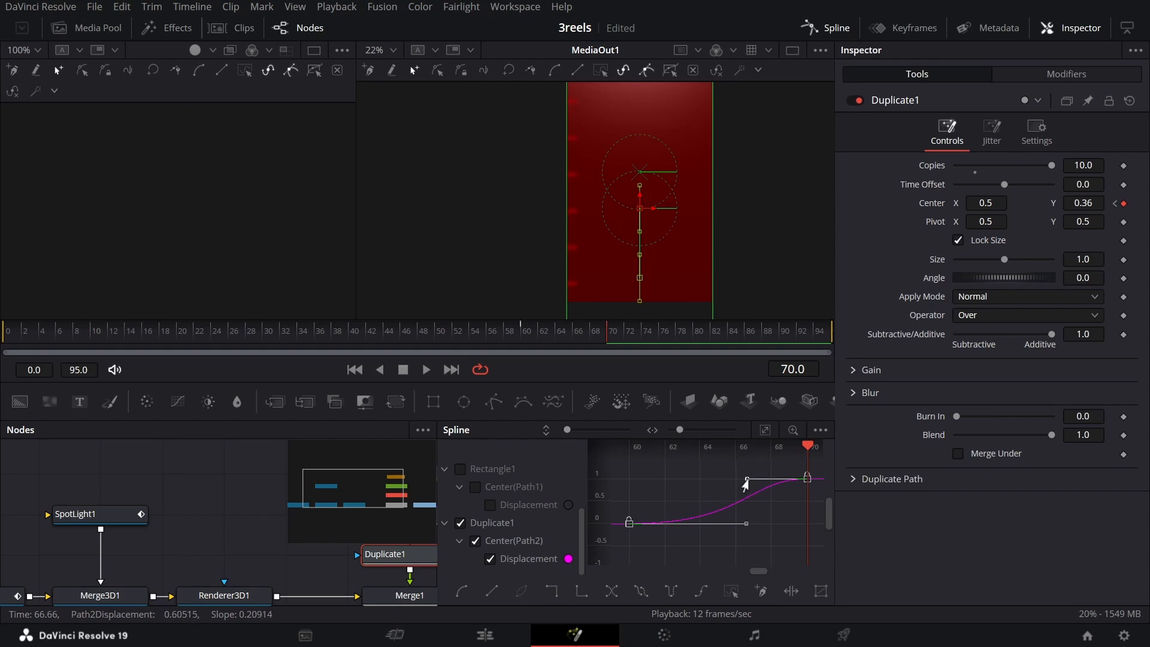
click(514, 339)
key(space)
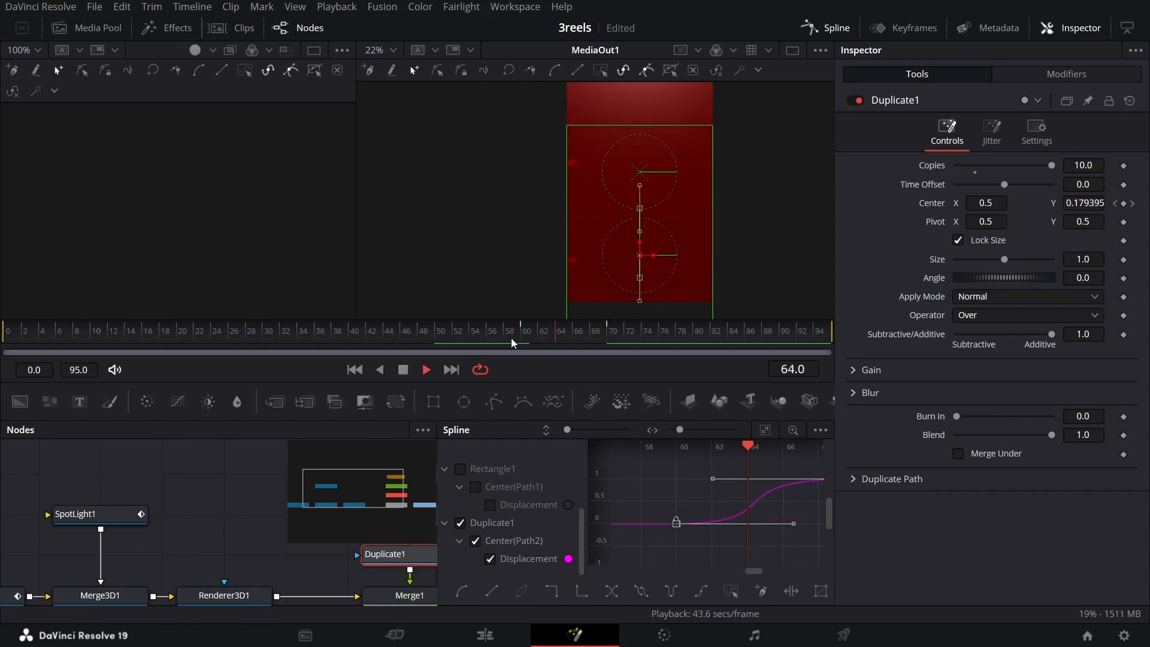
key(space)
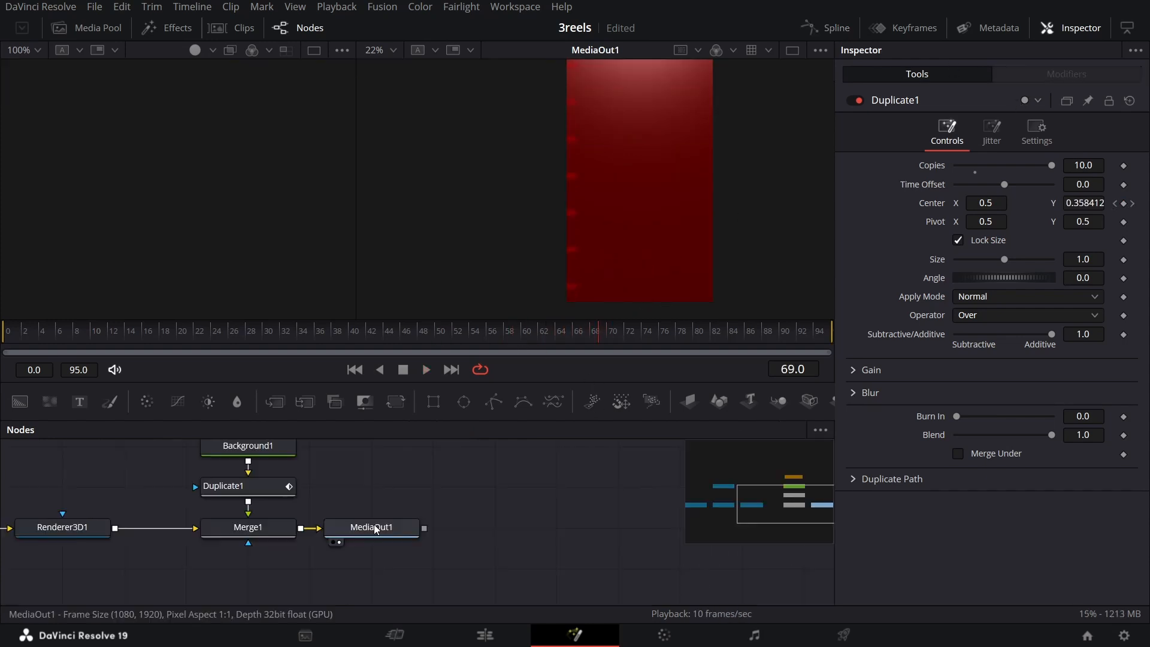
- Make room before MediaOut1 and insert a second Merge node between Merge1 and MediaOut1
drag(374, 527, 559, 527)
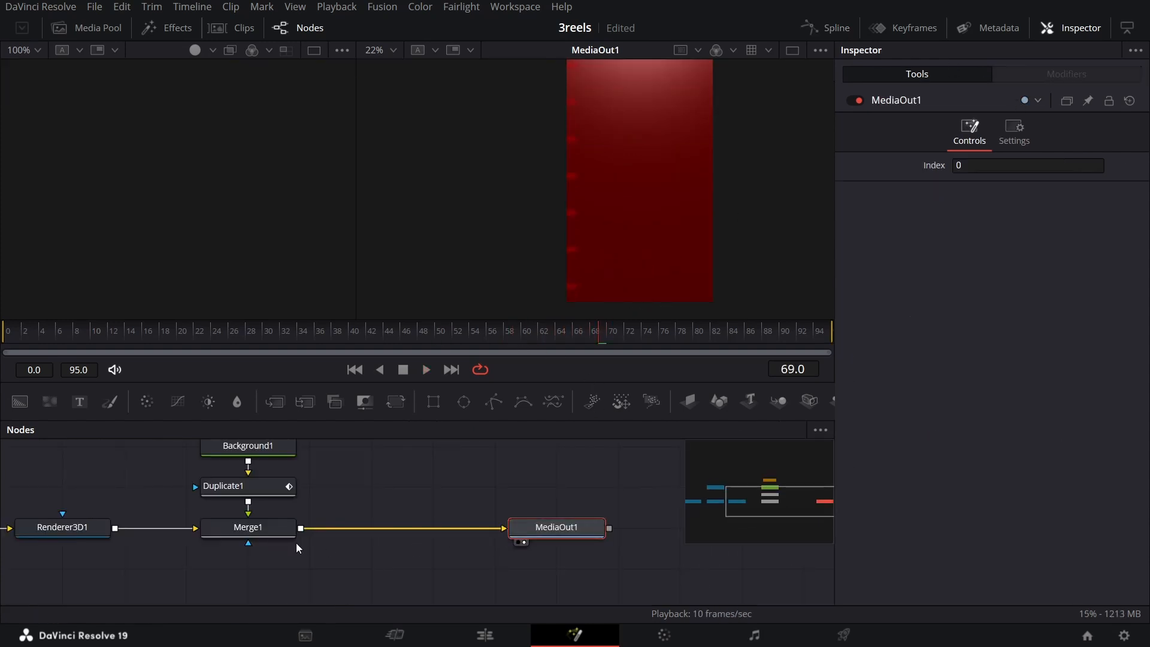
click(293, 532)
click(275, 402)
drag(387, 535, 502, 565)
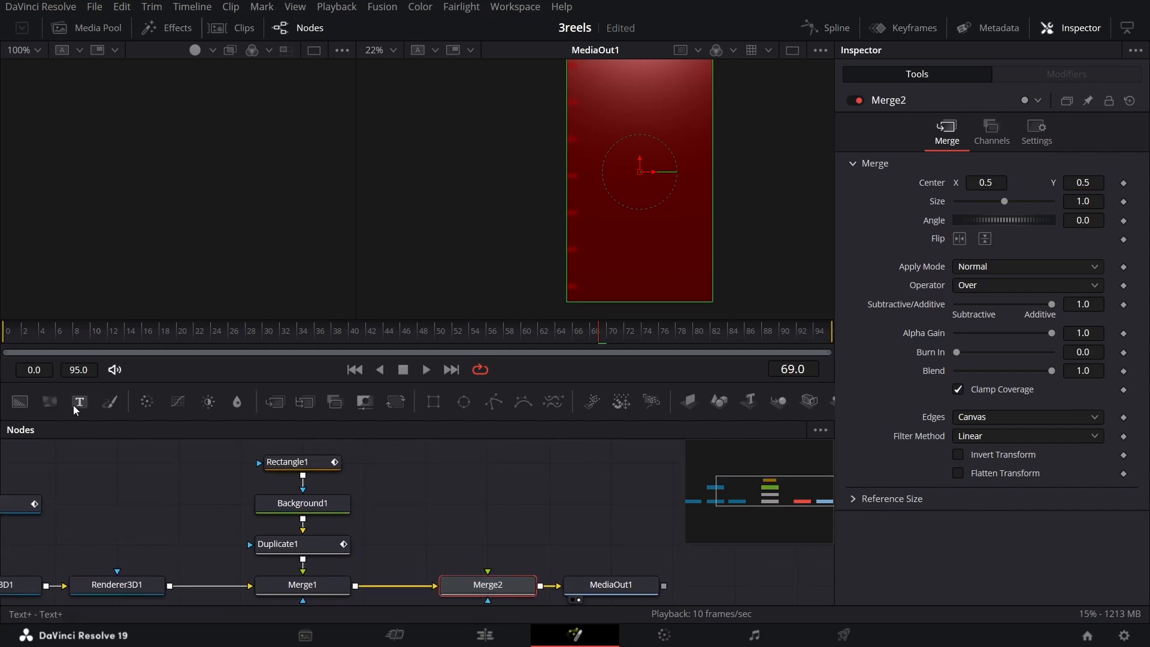
- Add a Text+ node above Merge2 and route it through a new Light Rays node into Merge2's foreground
drag(75, 403, 502, 514)
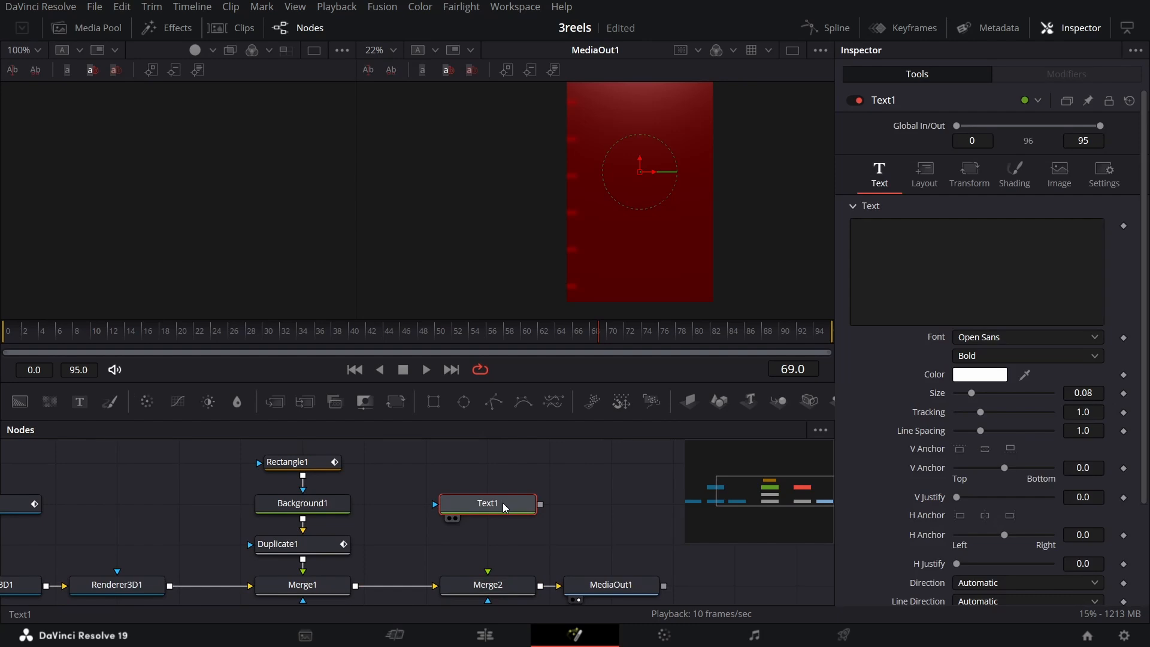
key(shift+space)
text(light)
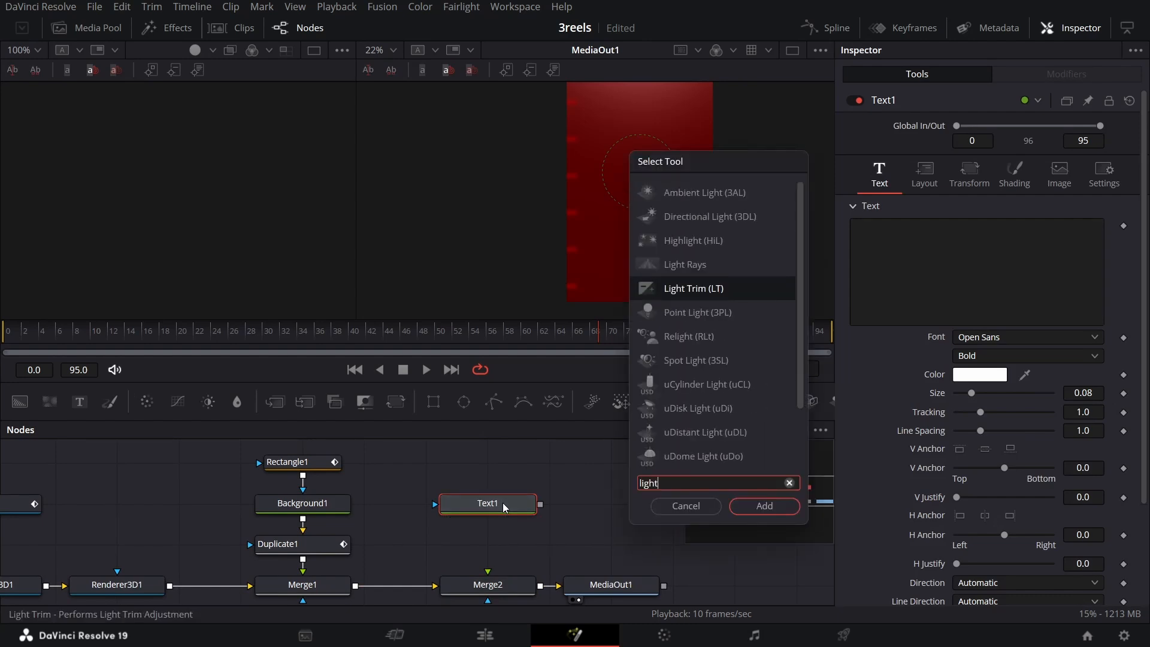
key(Up)
key(Return)
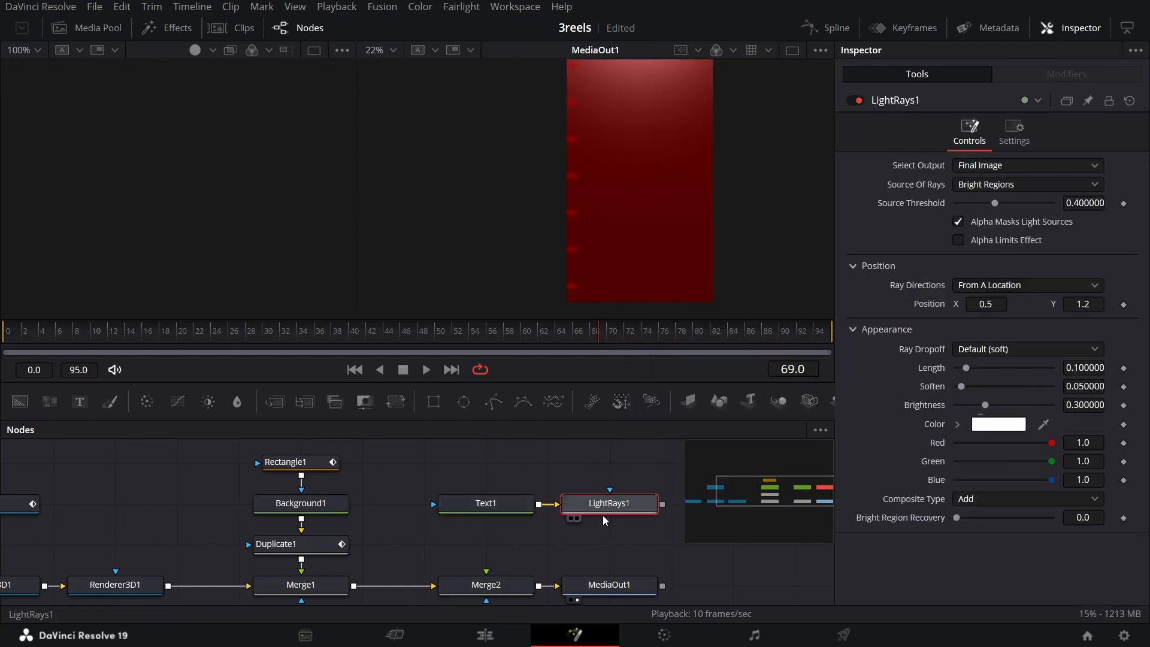
drag(604, 508, 490, 585)
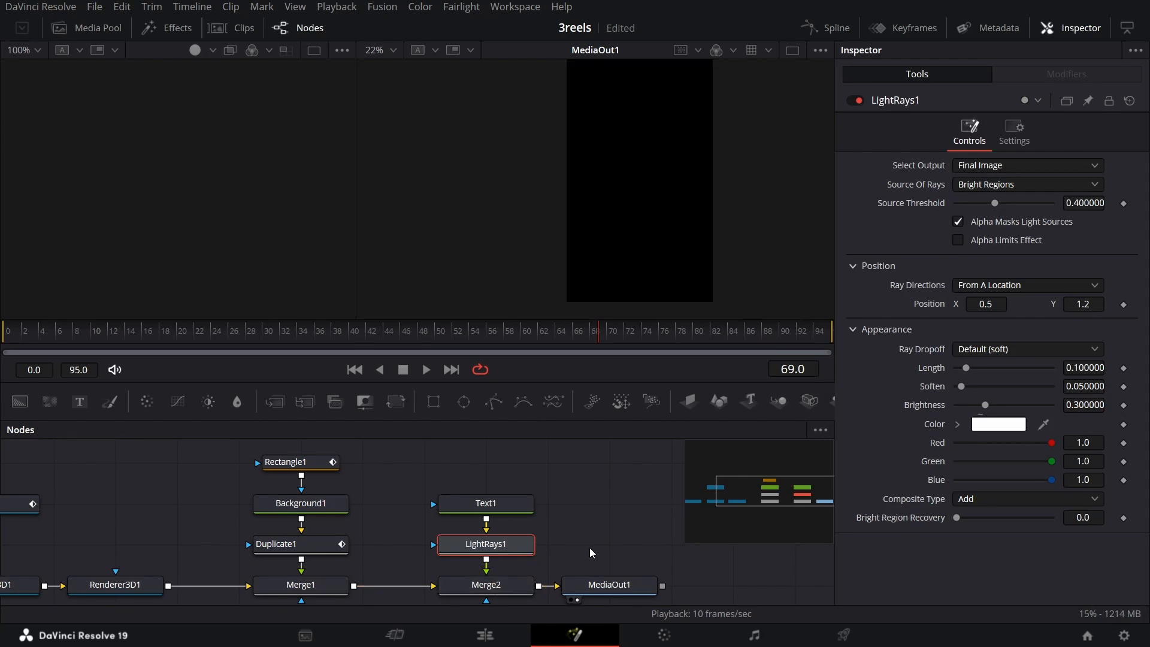
- On LightRays1, enable Alpha Limits Effect and set Length to 0.0 and Soften to 1.0
mouse_move(502, 550)
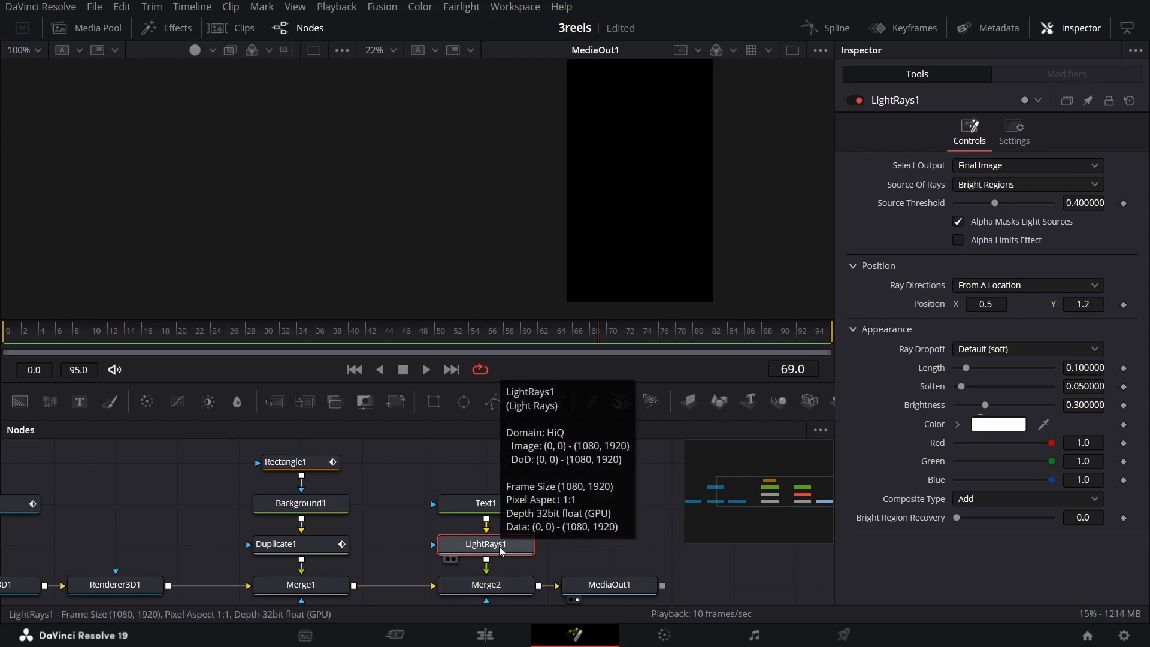
click(1001, 242)
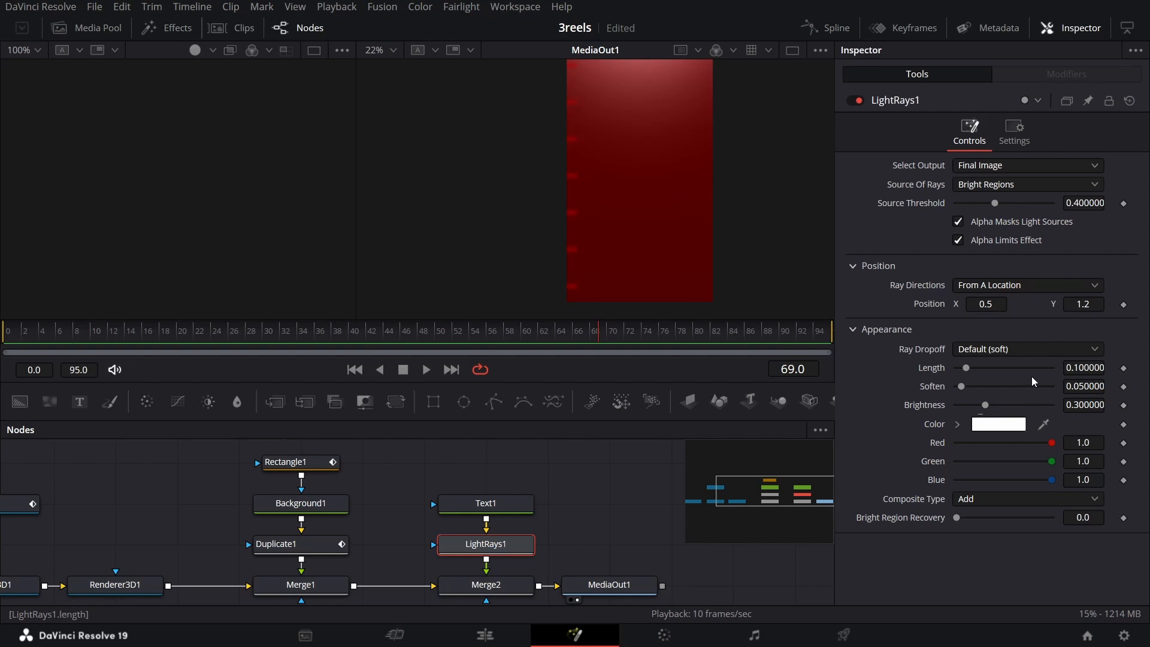
drag(966, 369, 1044, 387)
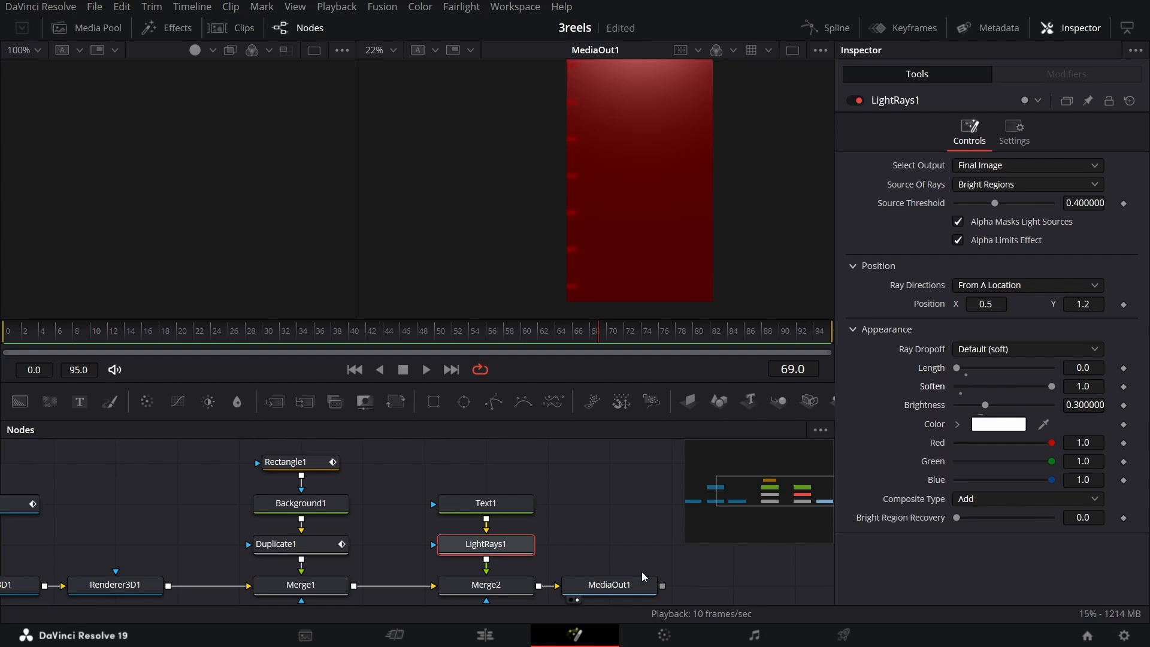
- Enter 2023 as Text1's content, using the Montserrat font at size 0.3
click(518, 511)
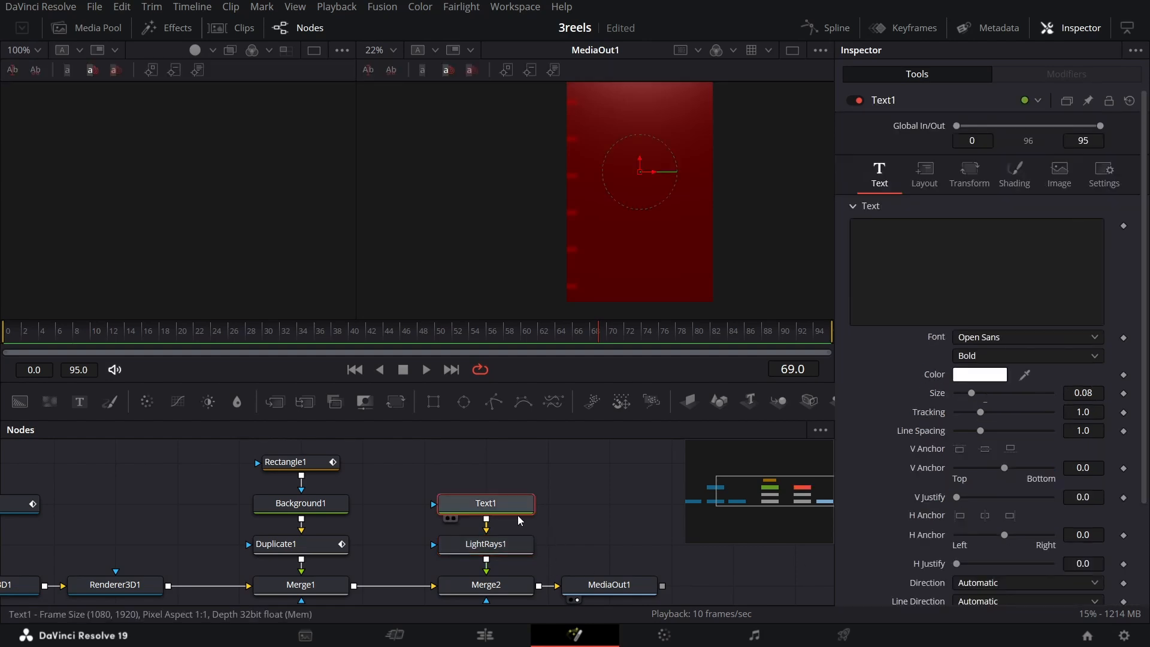
click(922, 274)
text(2023)
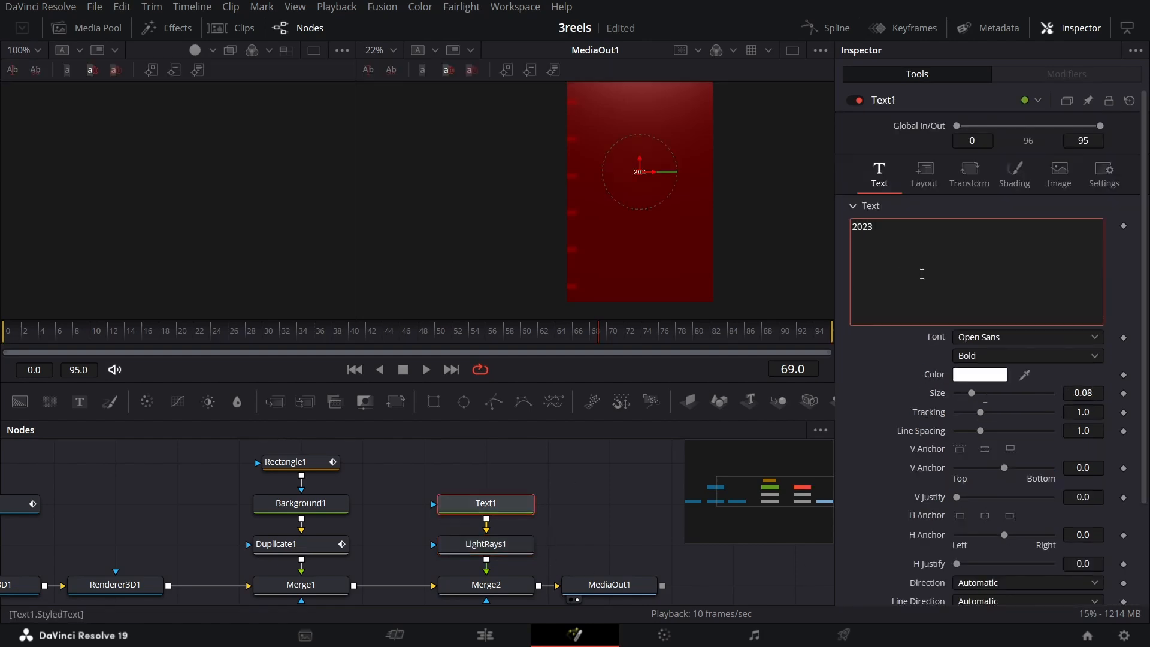
click(1019, 337)
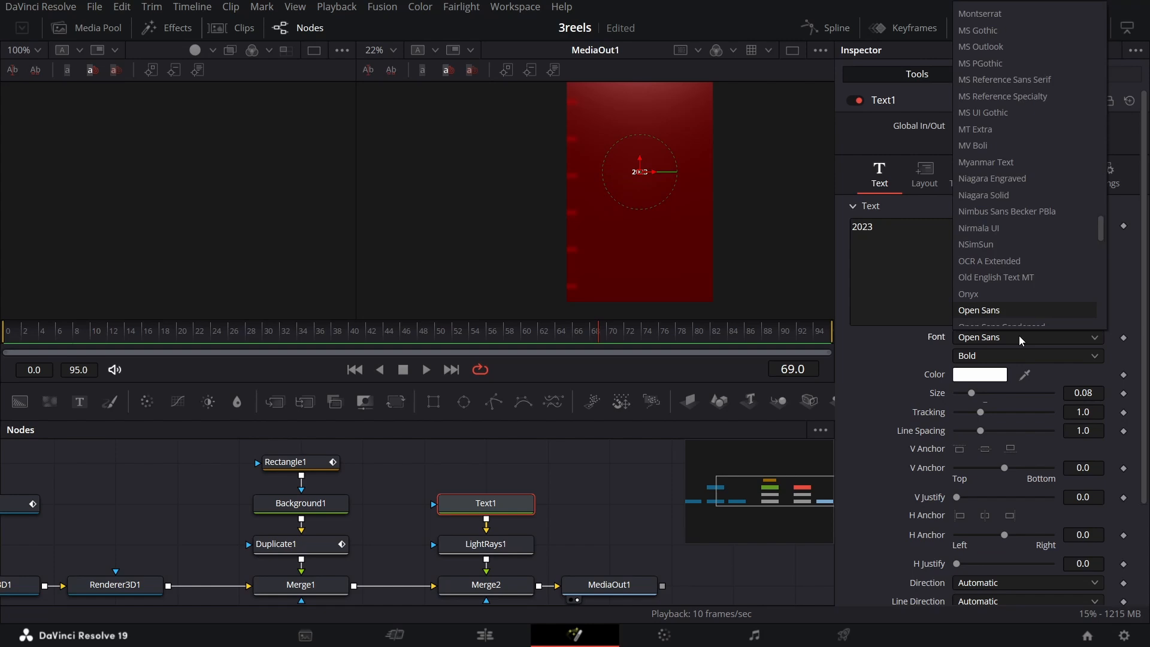
text(mont)
key(Return)
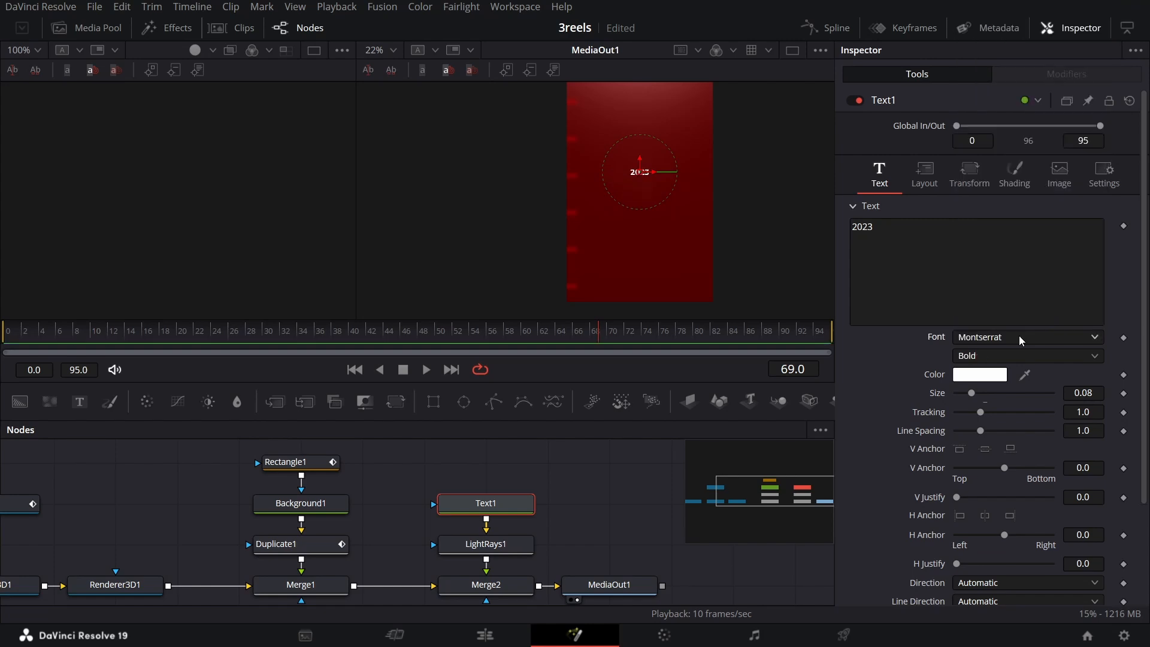
click(1102, 392)
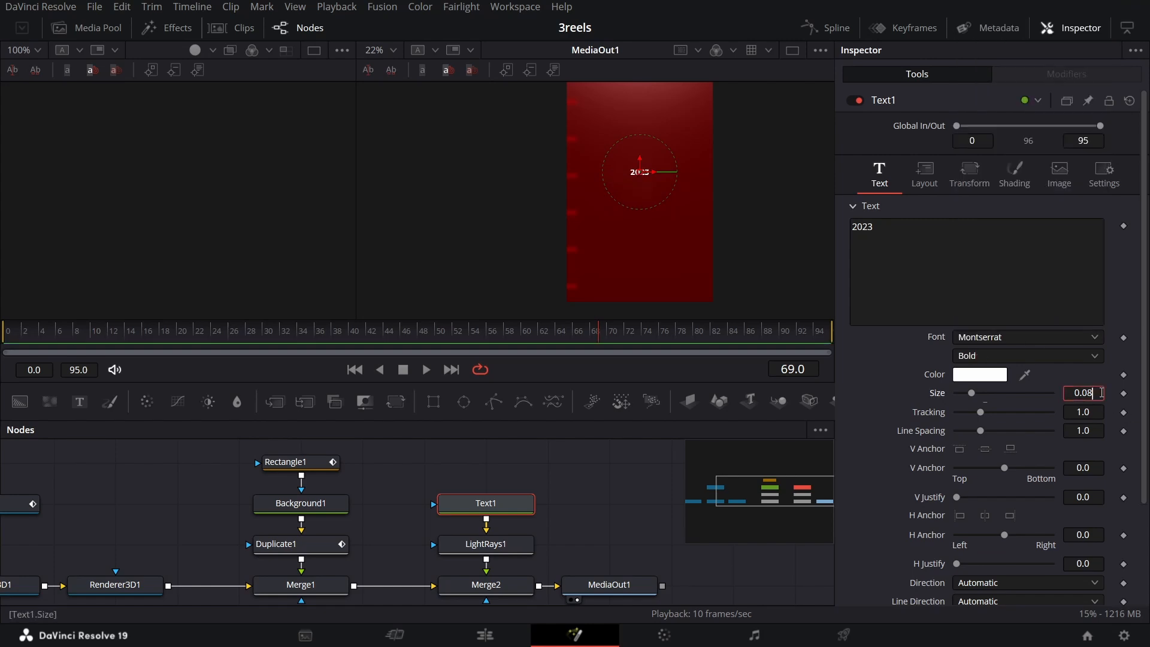
text(0.3)
key(Tab)
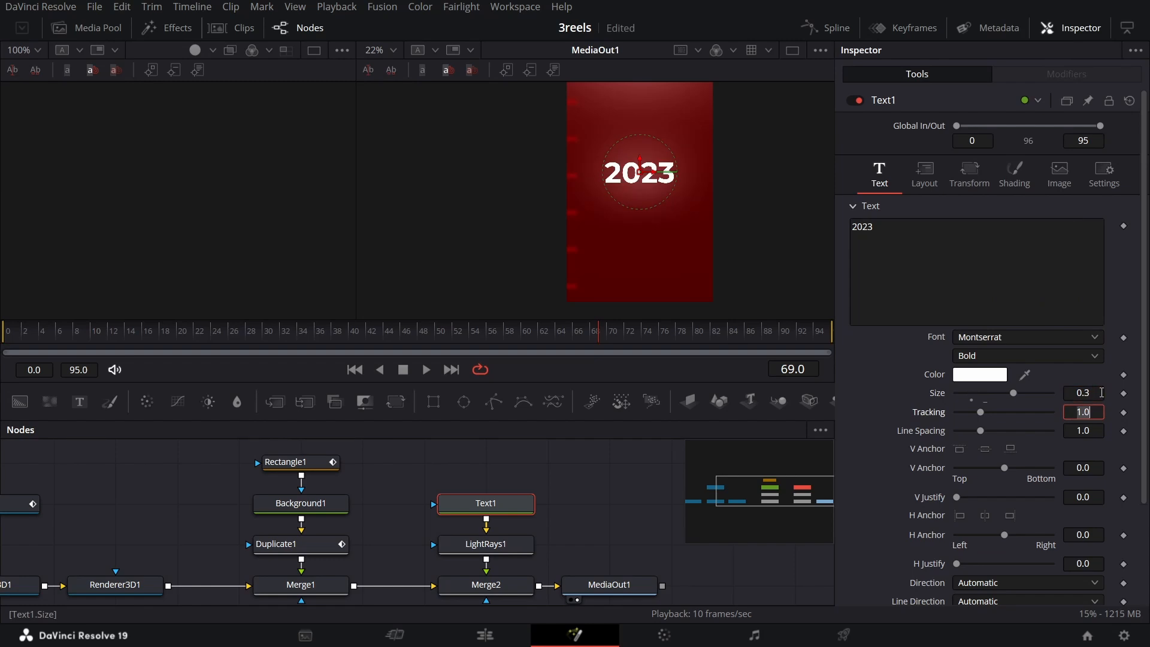
- Keyframe Text1's layout Center at frame 40
drag(504, 510, 345, 512)
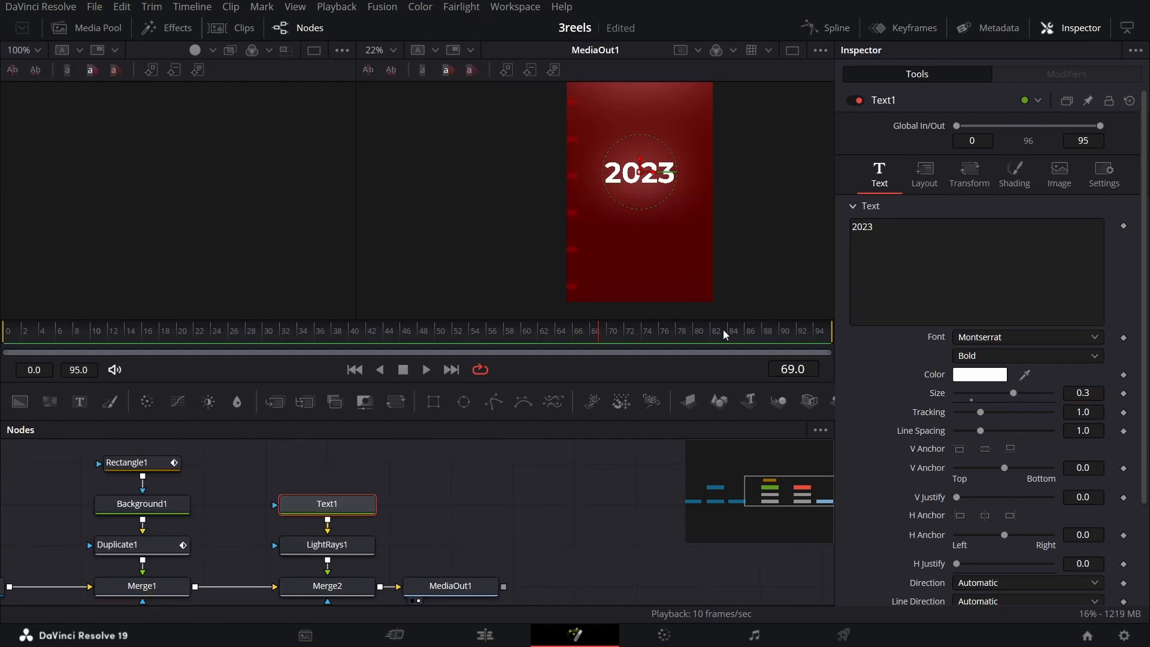
click(938, 182)
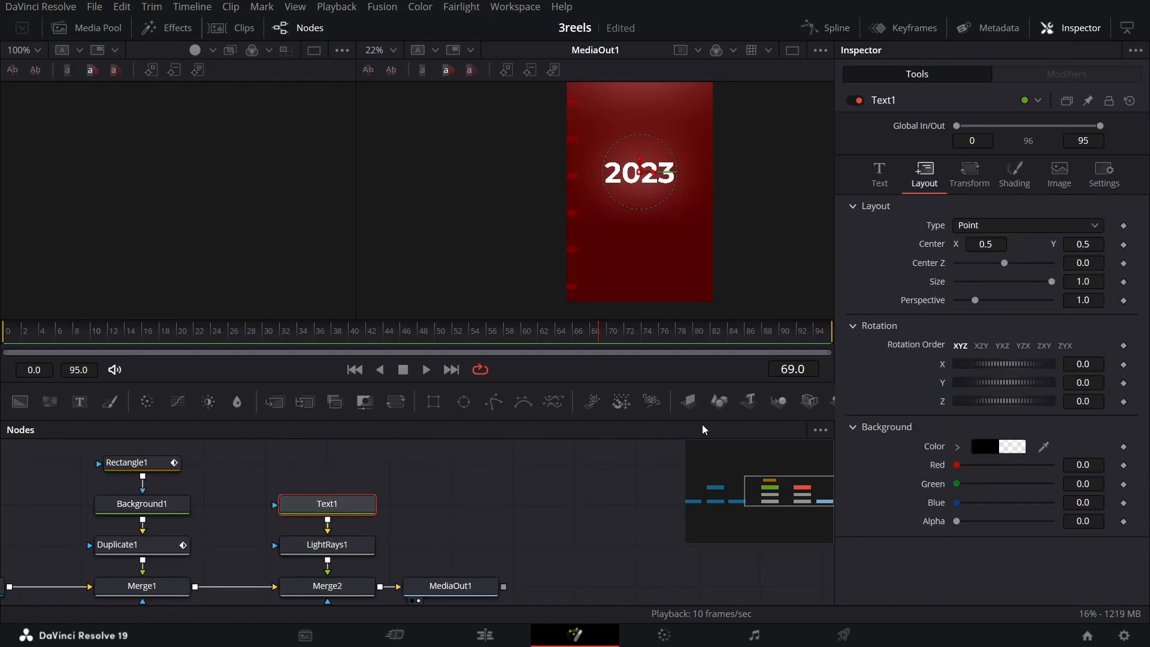
drag(414, 336, 351, 340)
click(1125, 245)
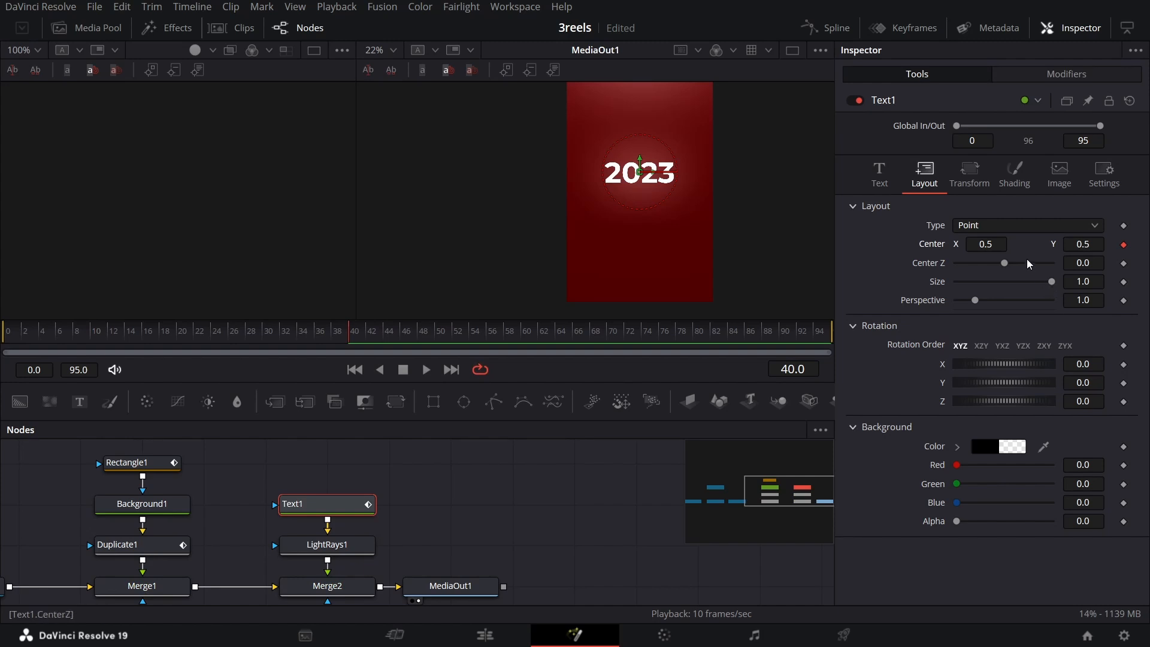
- Set Text1's layout Center Y to -0.165 at frame 40
click(1082, 239)
key(BackSpace)
key(BackSpace)
key(BackSpace)
text(-0.165)
key(Tab)
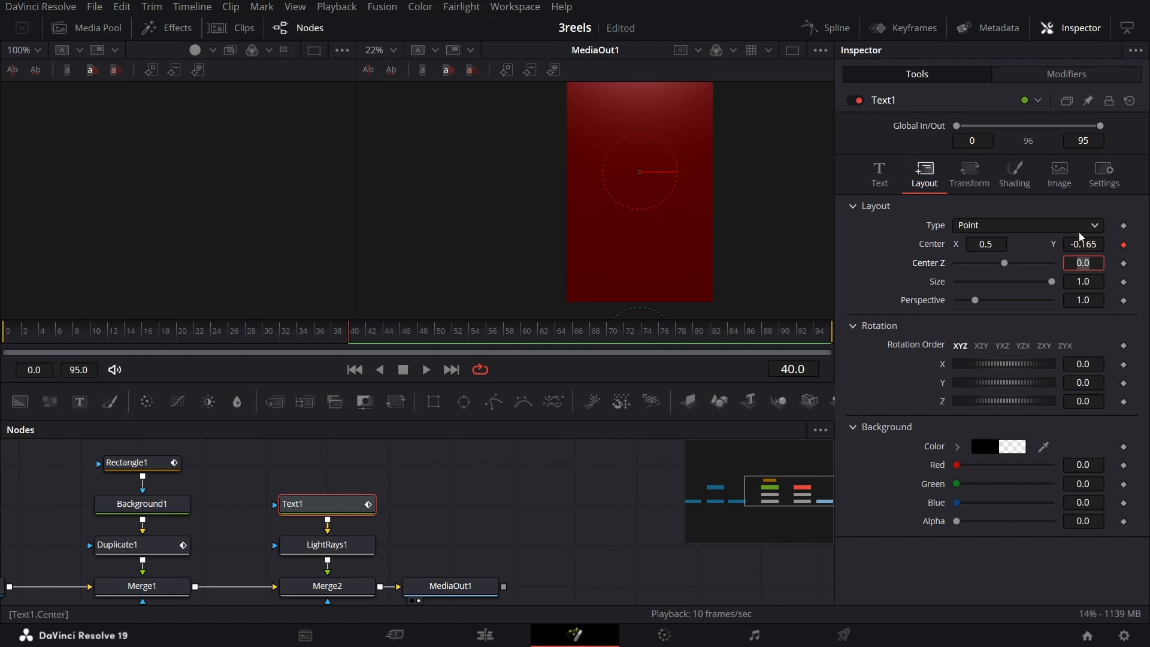
- Set Text1's layout Center Y to 0.5 at frame 50 and hold that position with another keyframe at frame 60
drag(397, 339, 435, 340)
click(1085, 241)
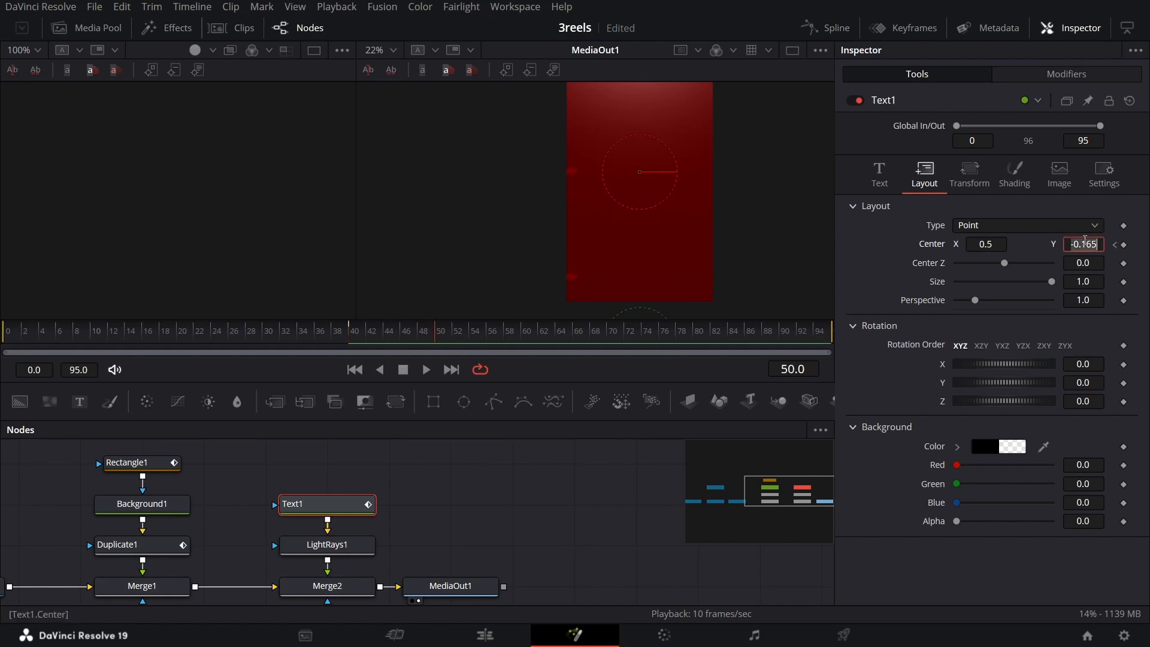
text(0.5)
key(Tab)
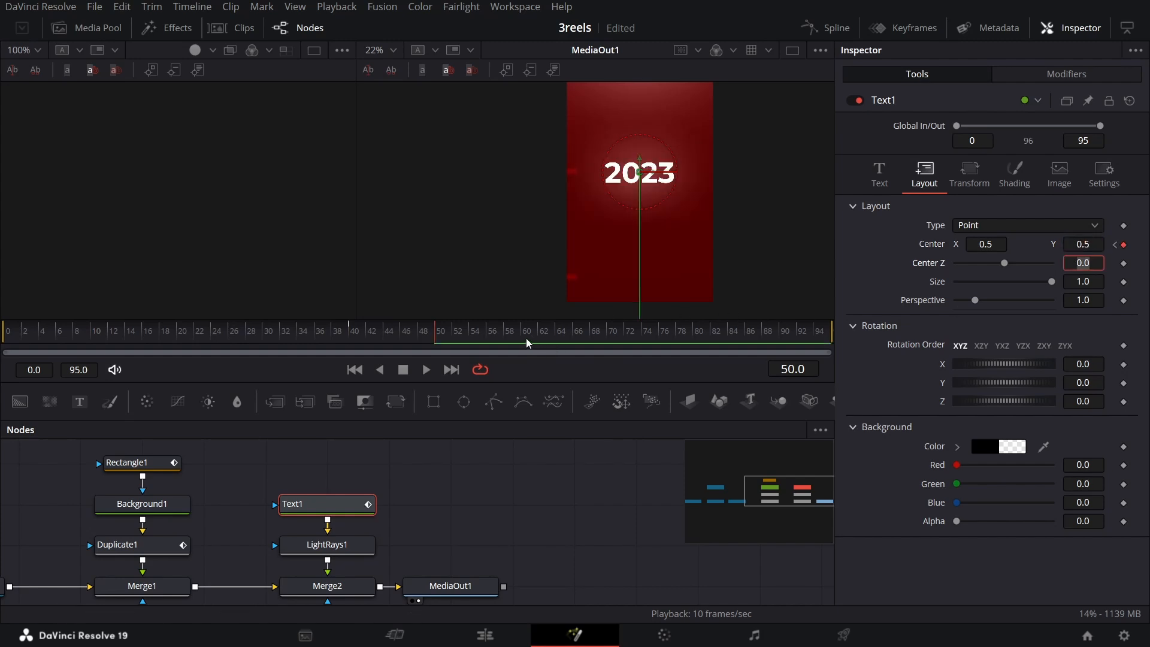
click(1124, 244)
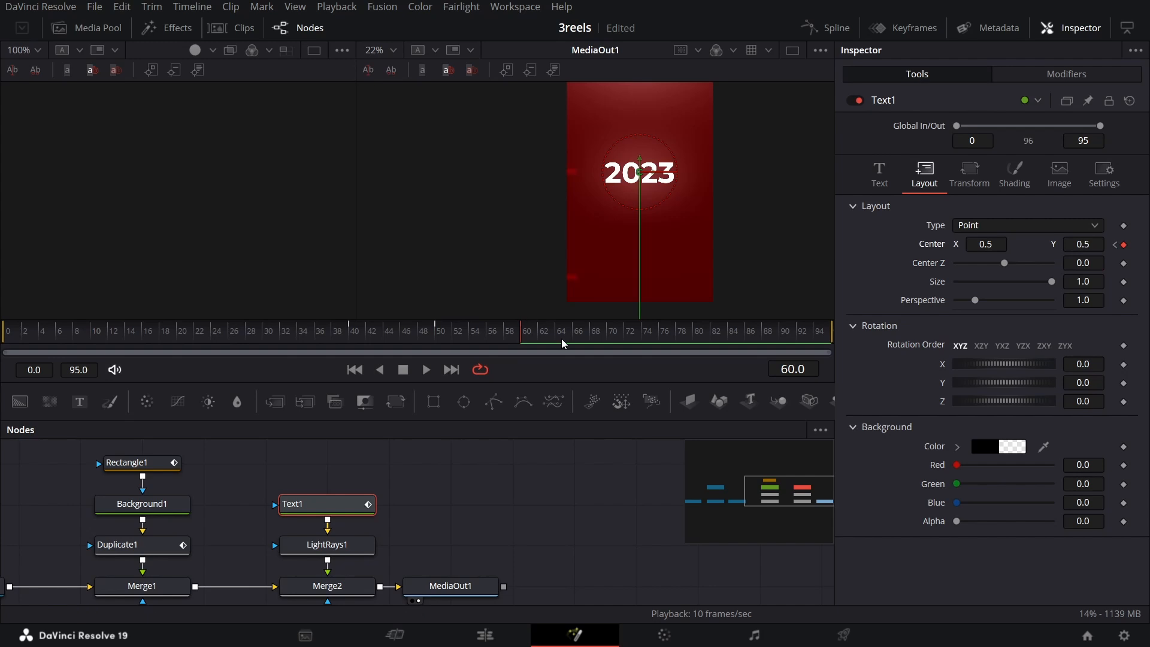
- Set Text1's layout Center Y to 1.207 at frame 70
click(615, 343)
click(1095, 243)
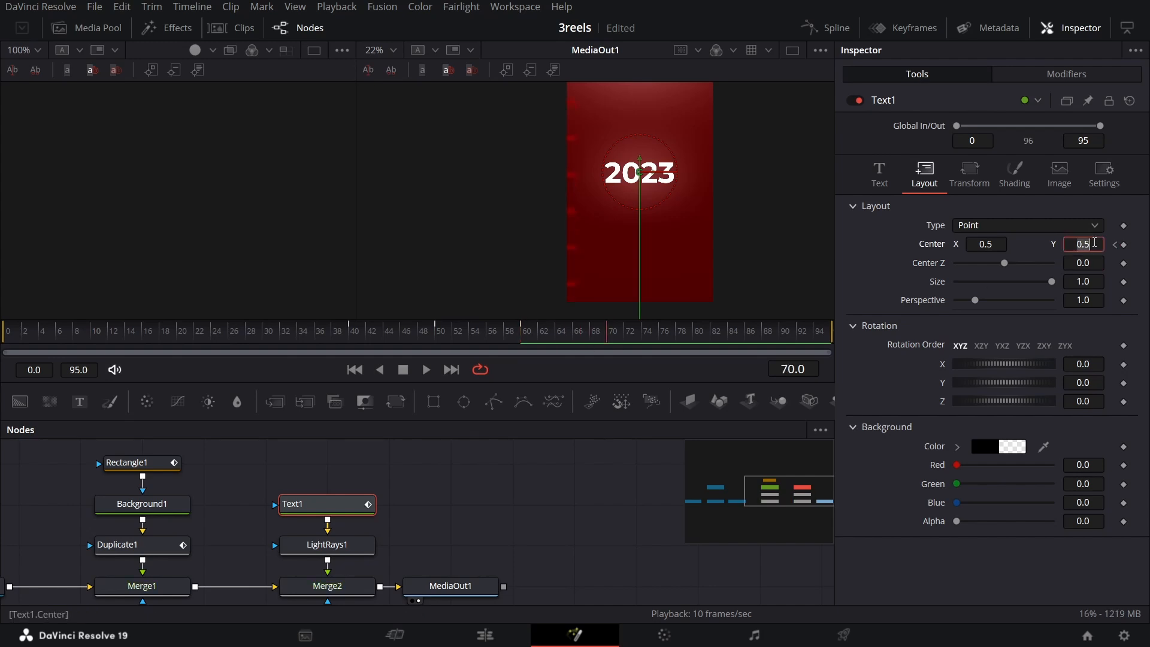
text(1.207)
key(Tab)
- Make room before MediaOut1 and insert a new Merge node between Merge2 and MediaOut1
drag(477, 590, 601, 593)
click(317, 592)
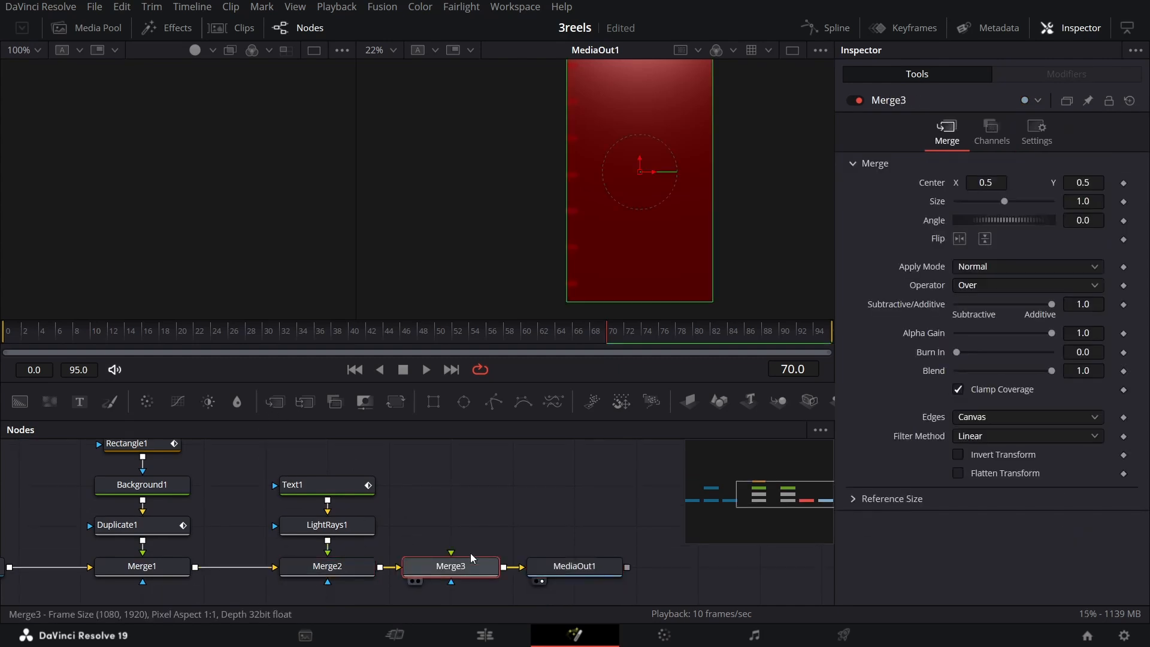
mouse_move(467, 571)
mouse_down()
mouse_move(467, 531)
mouse_move(468, 568)
mouse_up()
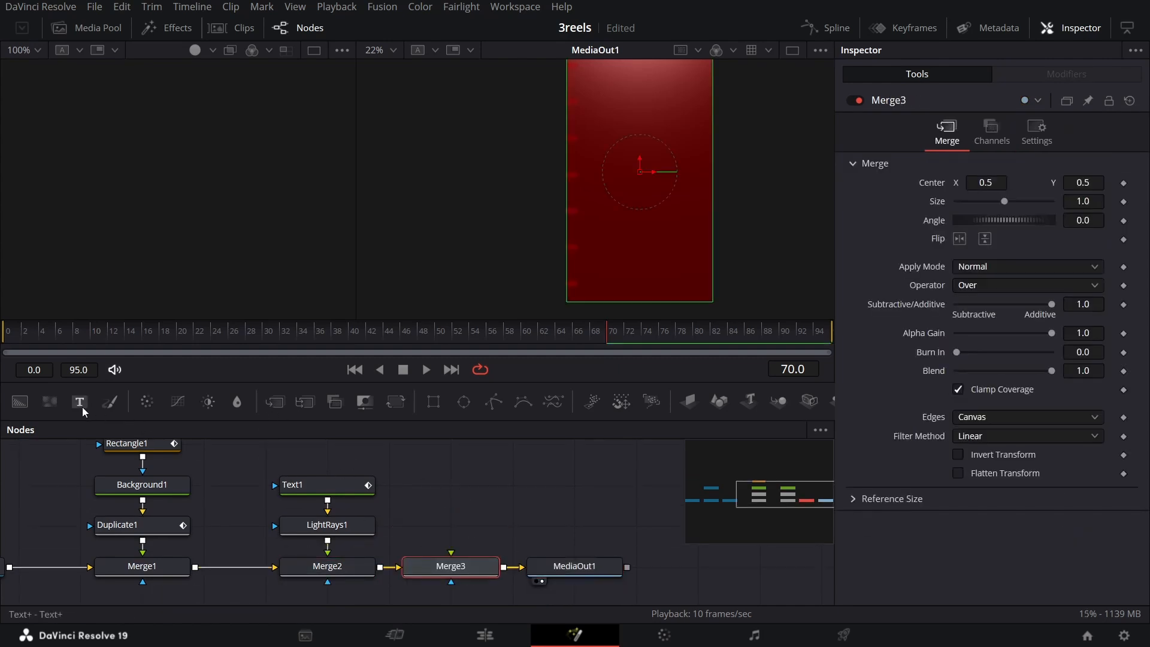
- Add a second Text+ node above Merge3 and route it through a new Light Rays node into Merge3's foreground
drag(79, 402, 450, 486)
key(shift+space)
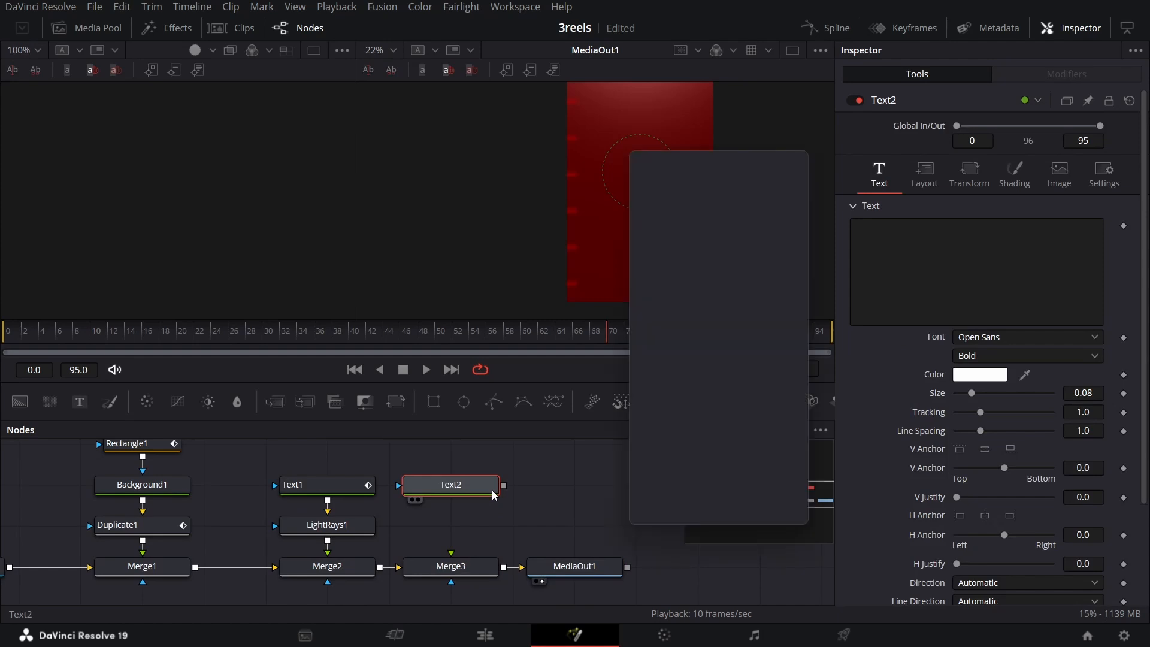
text(light)
key(Return)
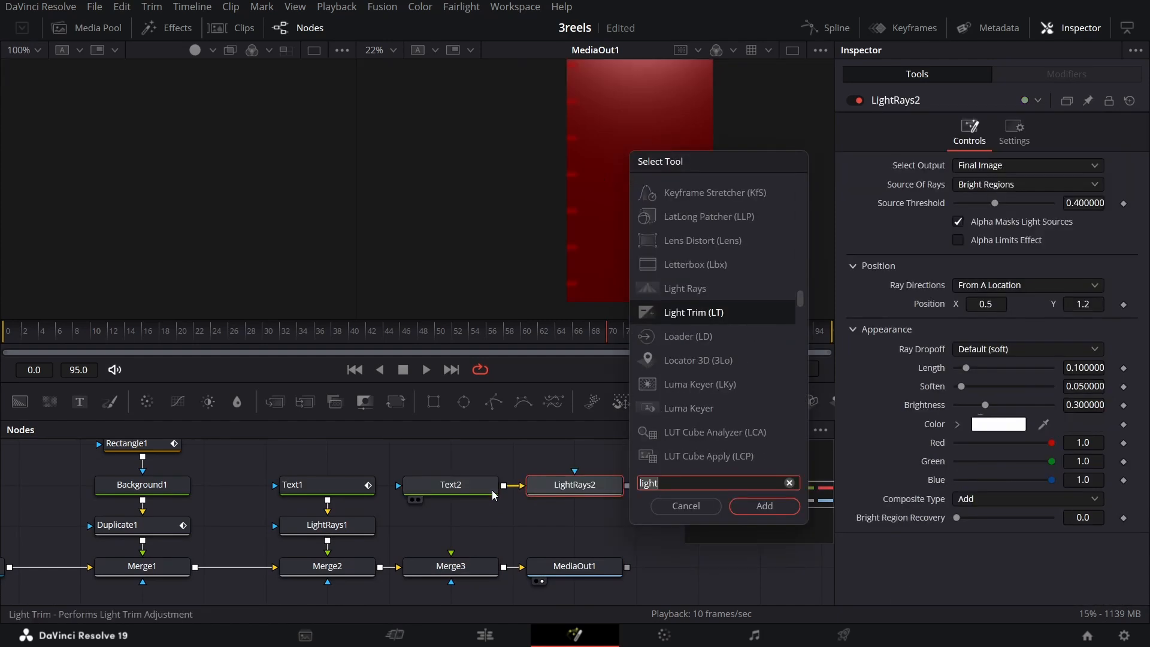
click(686, 506)
drag(627, 486, 451, 553)
drag(575, 486, 450, 525)
- Enter 2024 as Text2's content
click(480, 490)
click(916, 229)
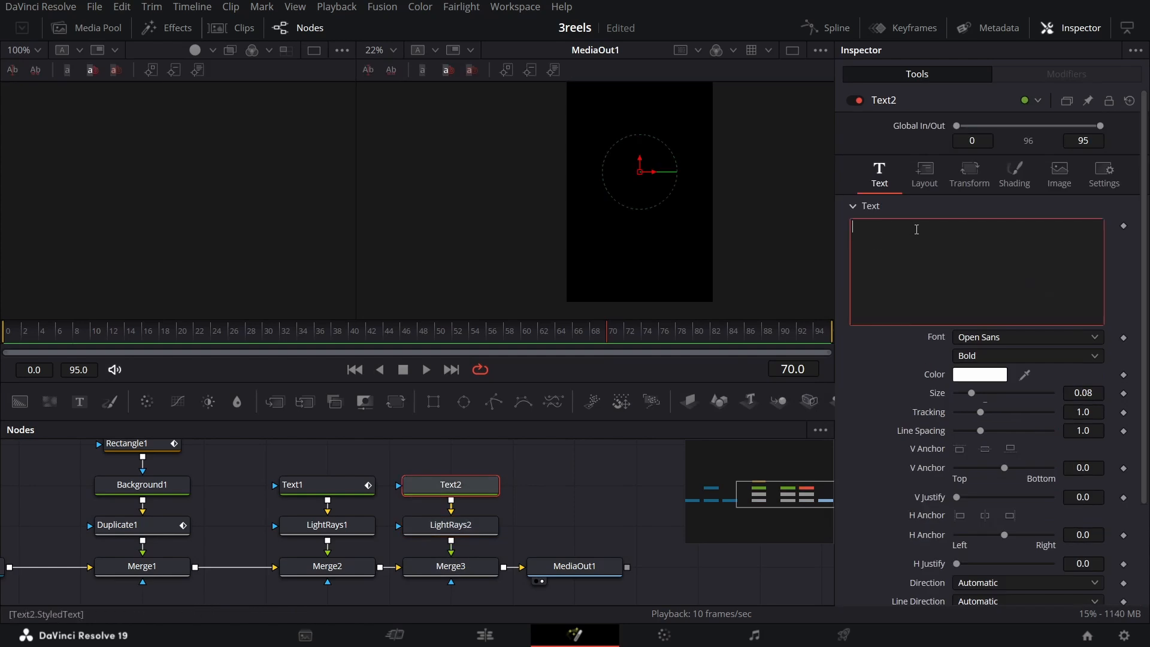
text(2023)
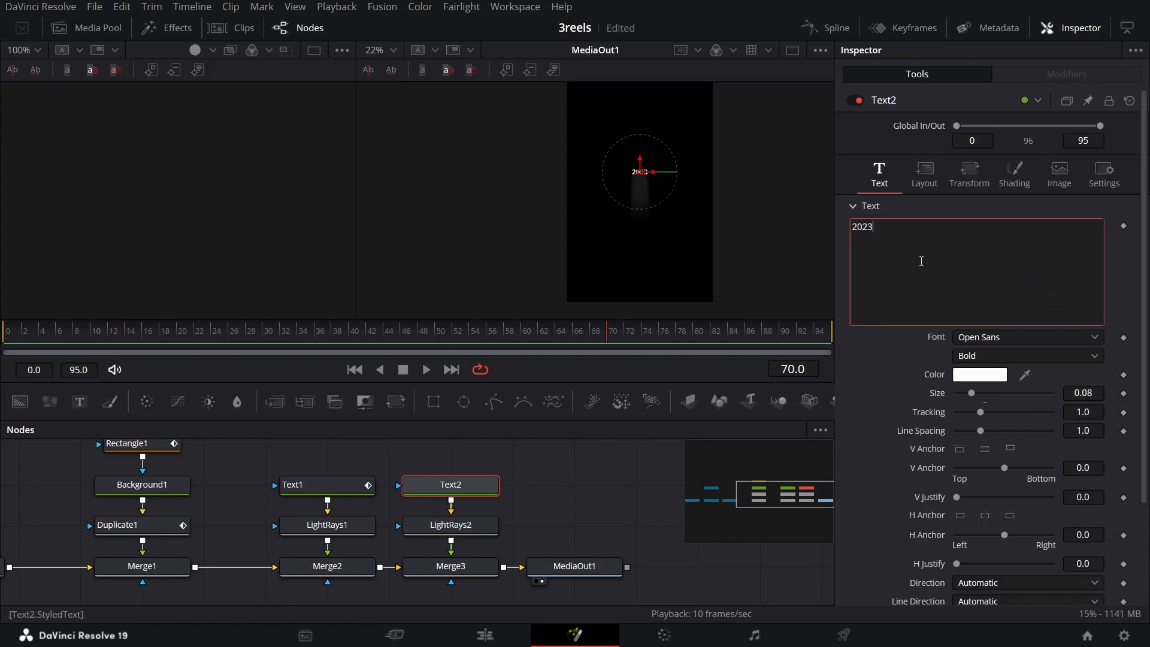
key(BackSpace)
text(4)
- Copy LightRays1's settings and paste them onto LightRays2
click(333, 527)
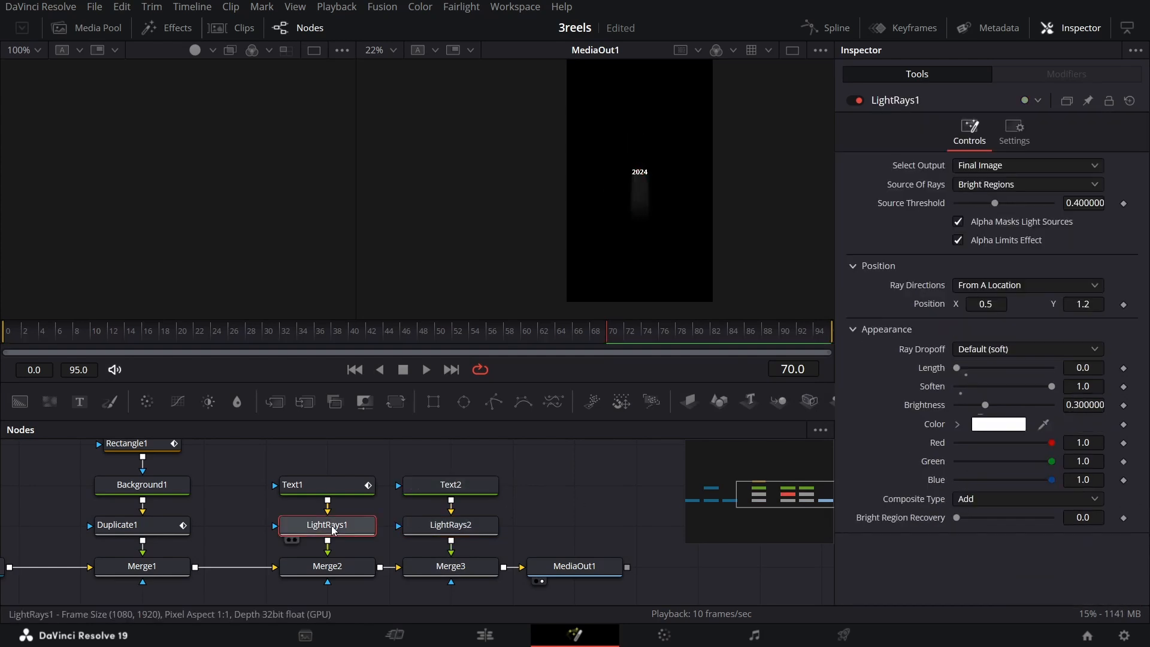
click(426, 526)
right_click(427, 526)
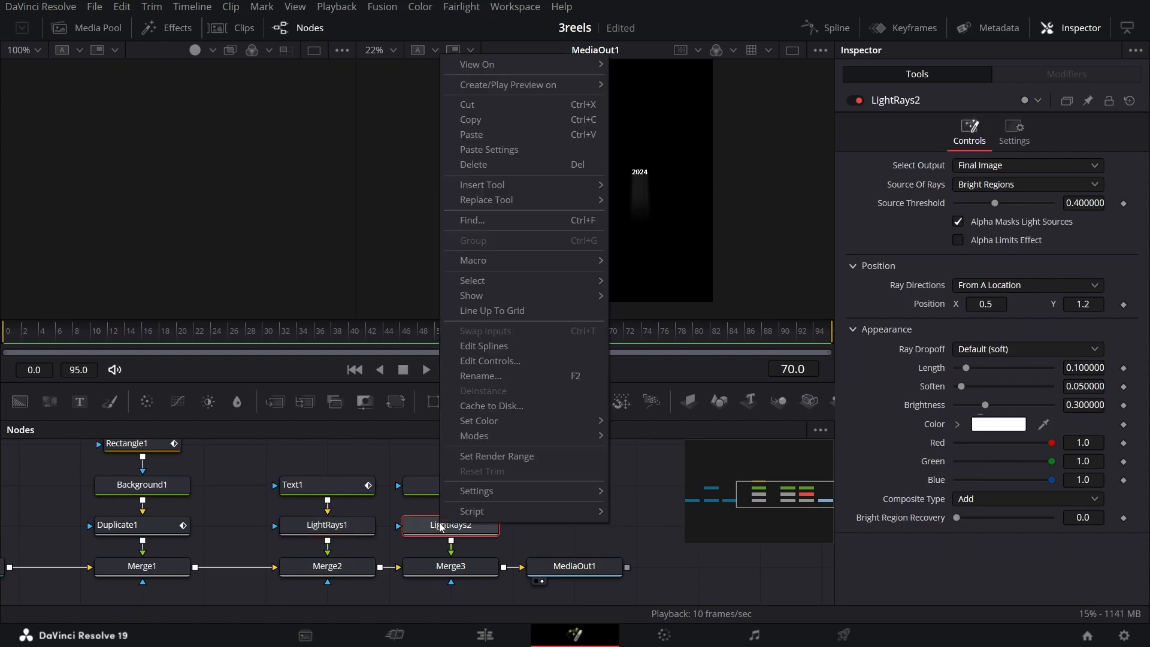
click(488, 150)
- Format Text2 in Montserrat Bold at size 0.3
click(488, 488)
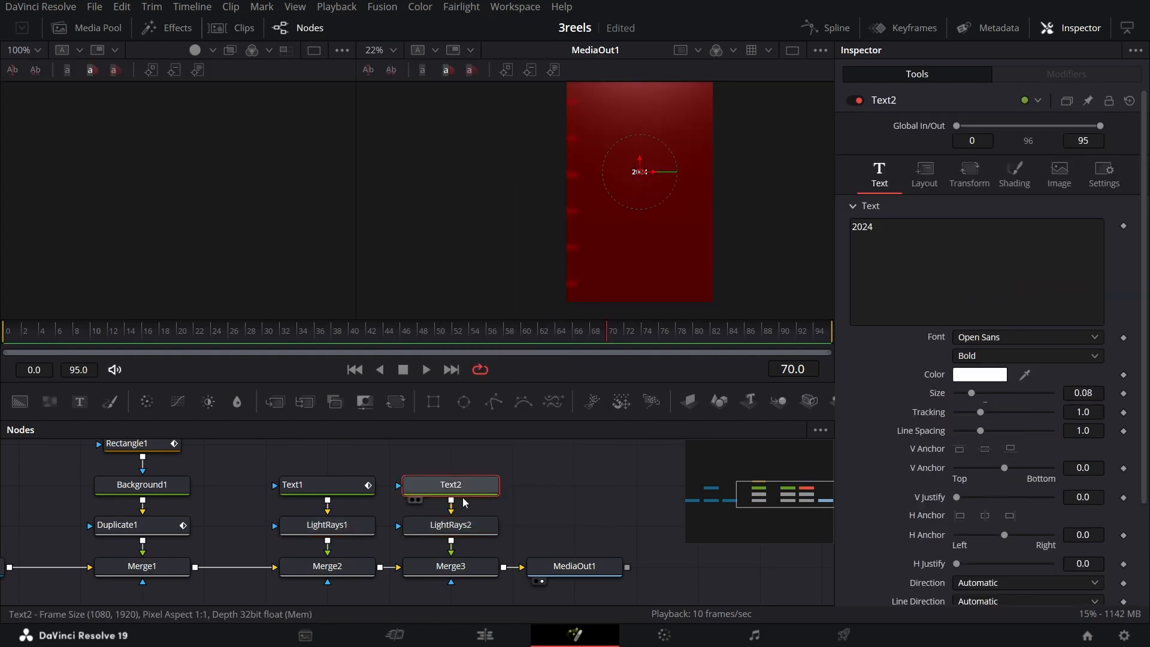
click(1006, 340)
click(1006, 339)
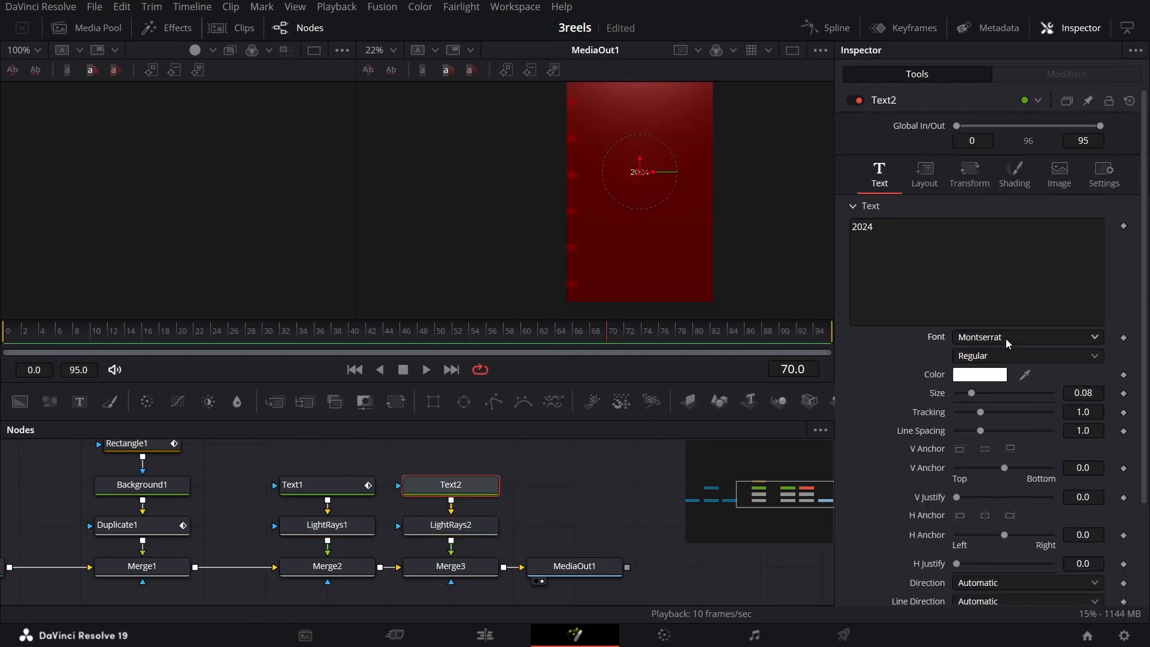
click(1008, 354)
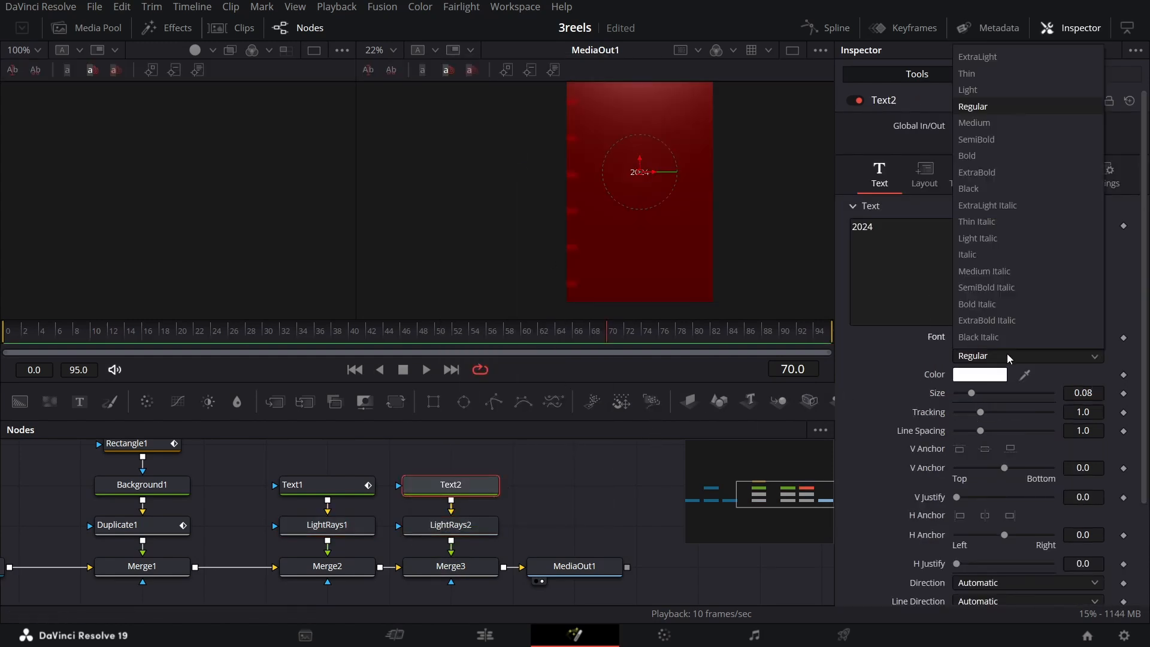
click(985, 156)
click(1104, 390)
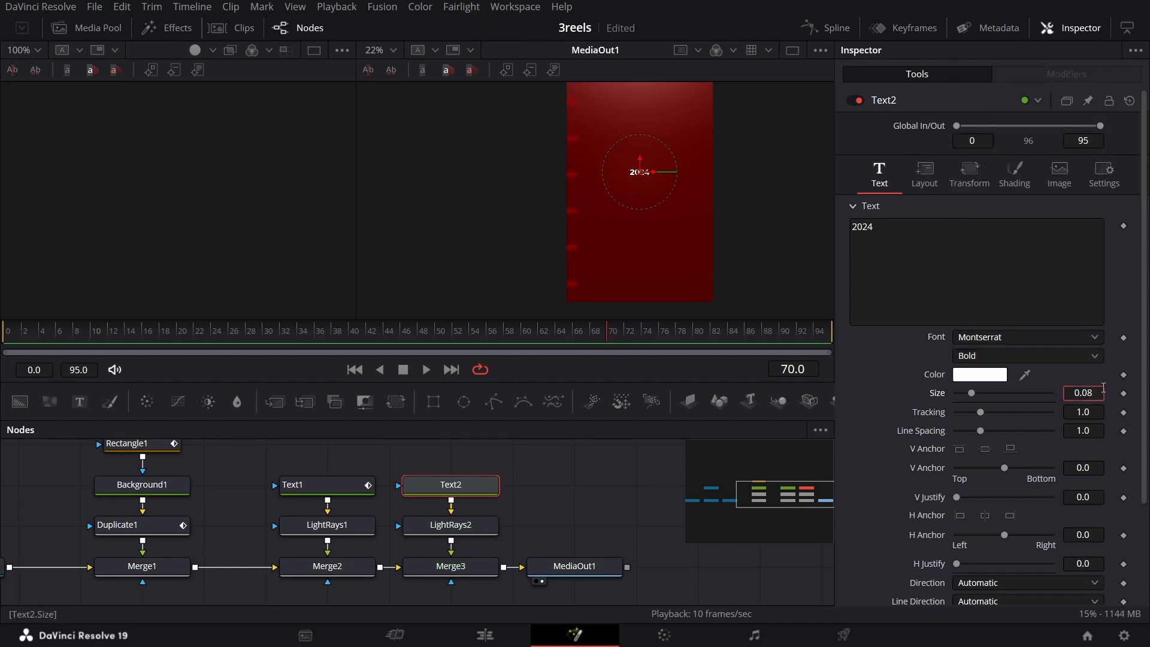
text(3)
key(Tab)
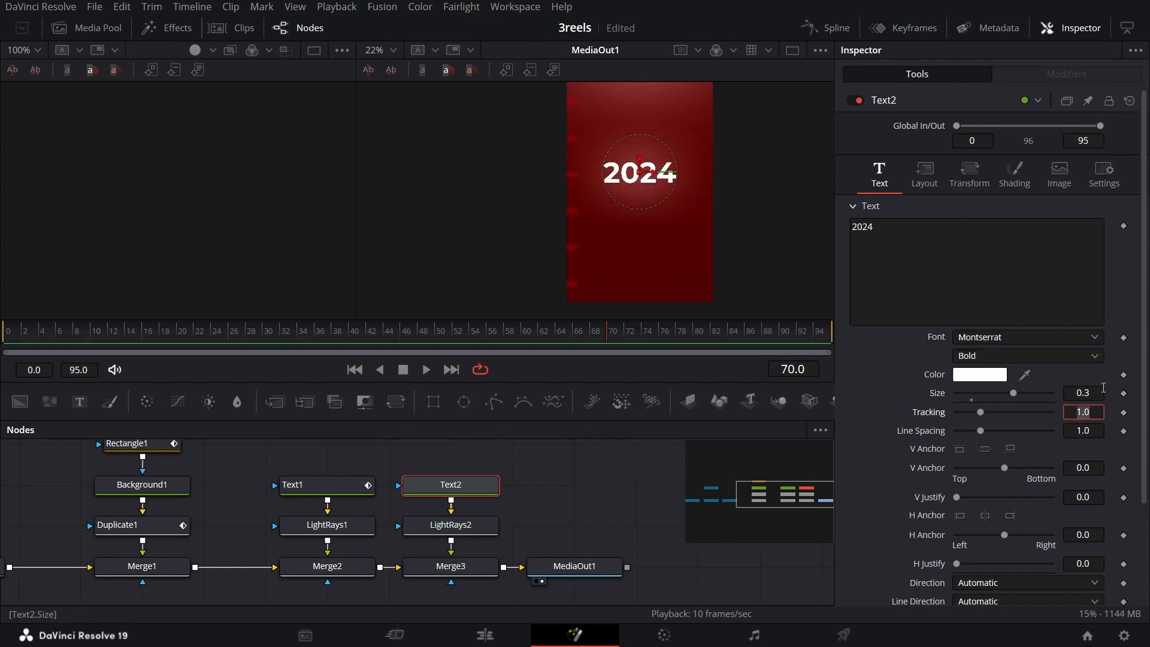
- Set Text2's layout Center Y to -0.165 at frame 60 and keyframe it
click(884, 362)
click(943, 171)
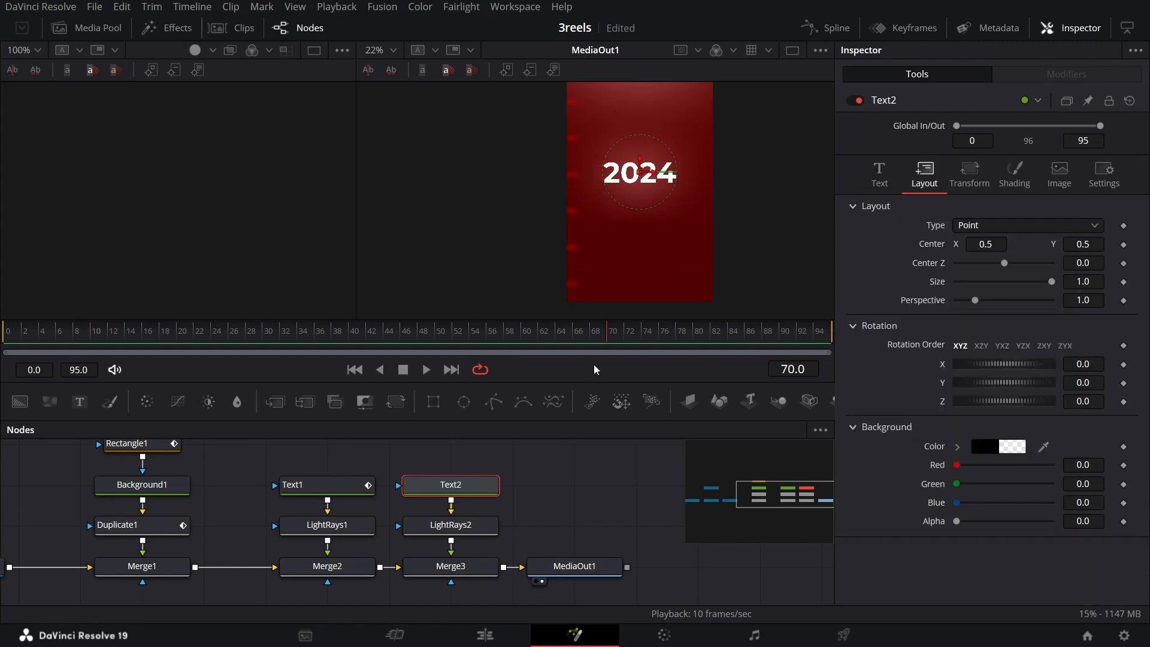
click(528, 336)
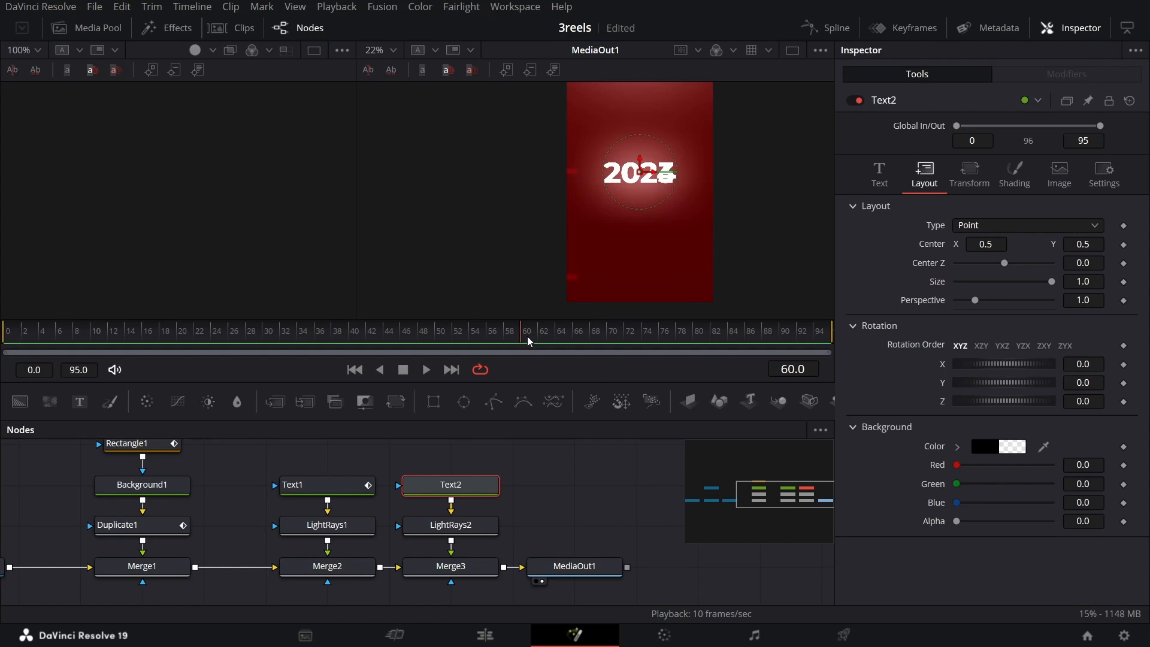
click(1084, 244)
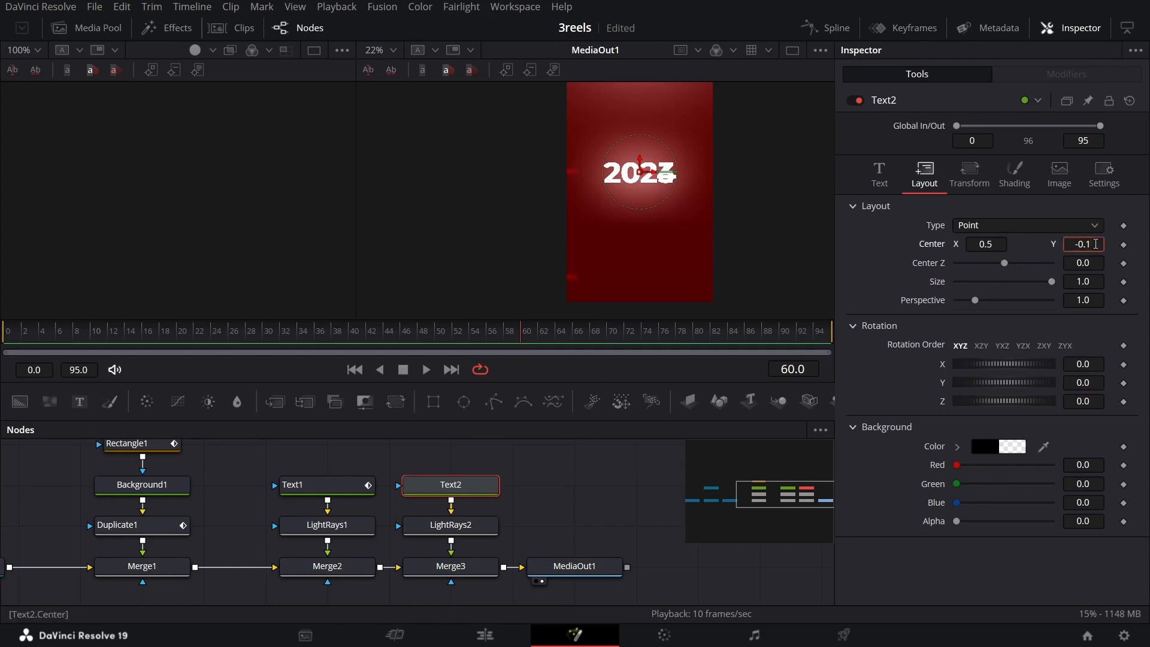
key(Return)
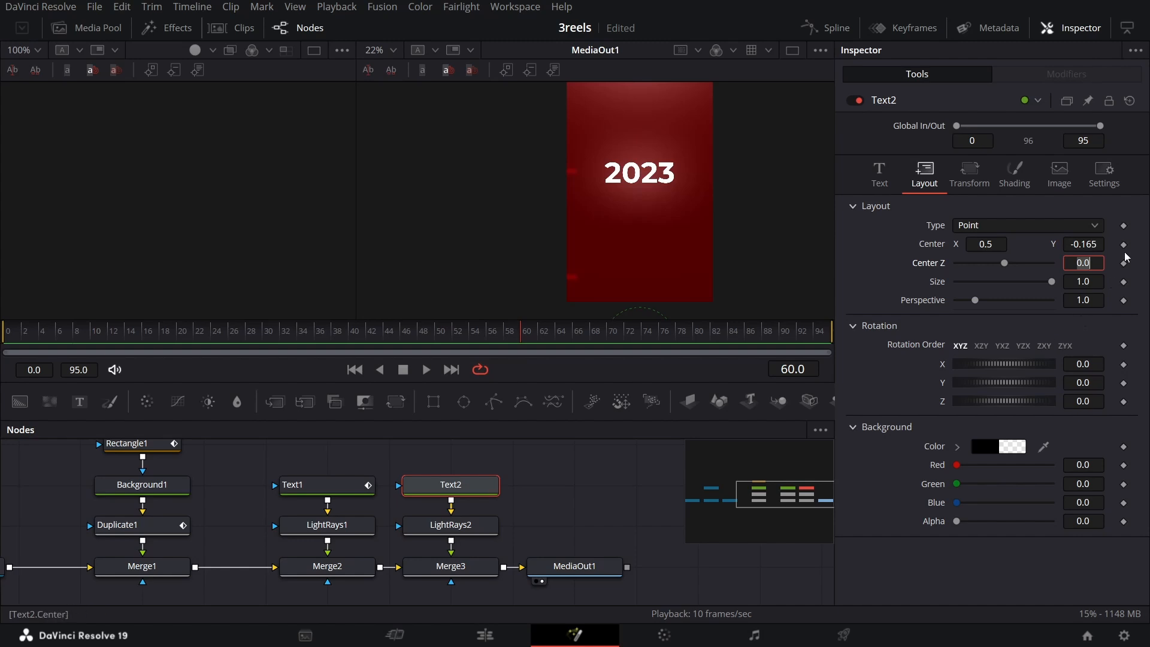
click(1124, 244)
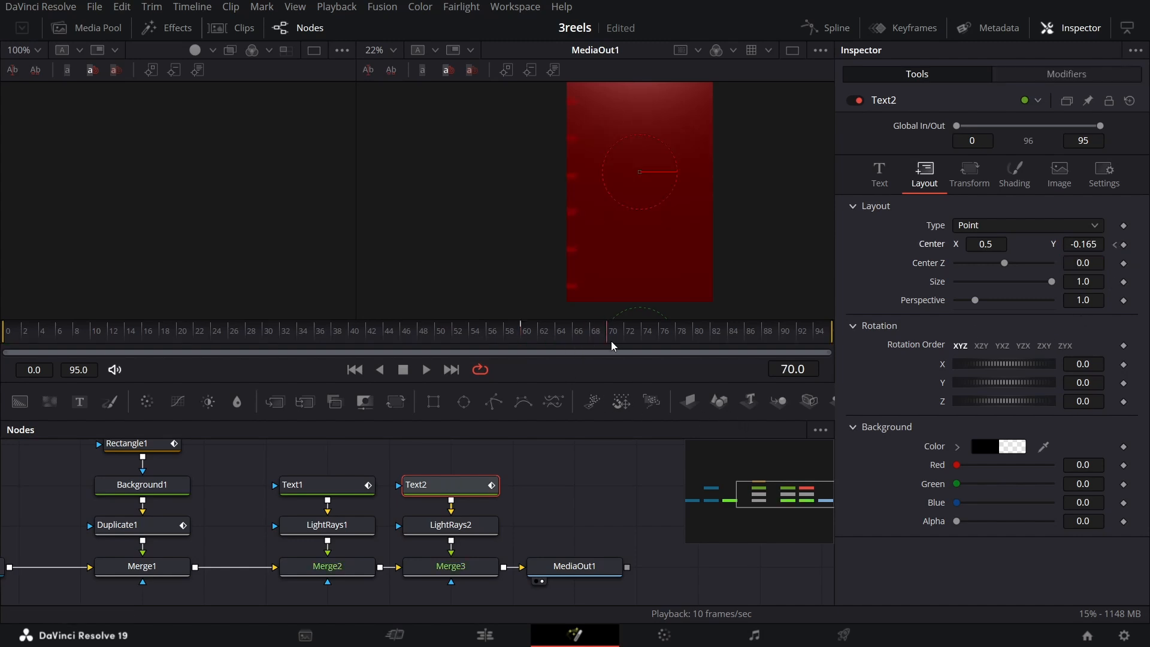
- Set Text2's layout Center Y to 0.5 at frame 70 and scrub through the timeline to preview the motion
click(1088, 243)
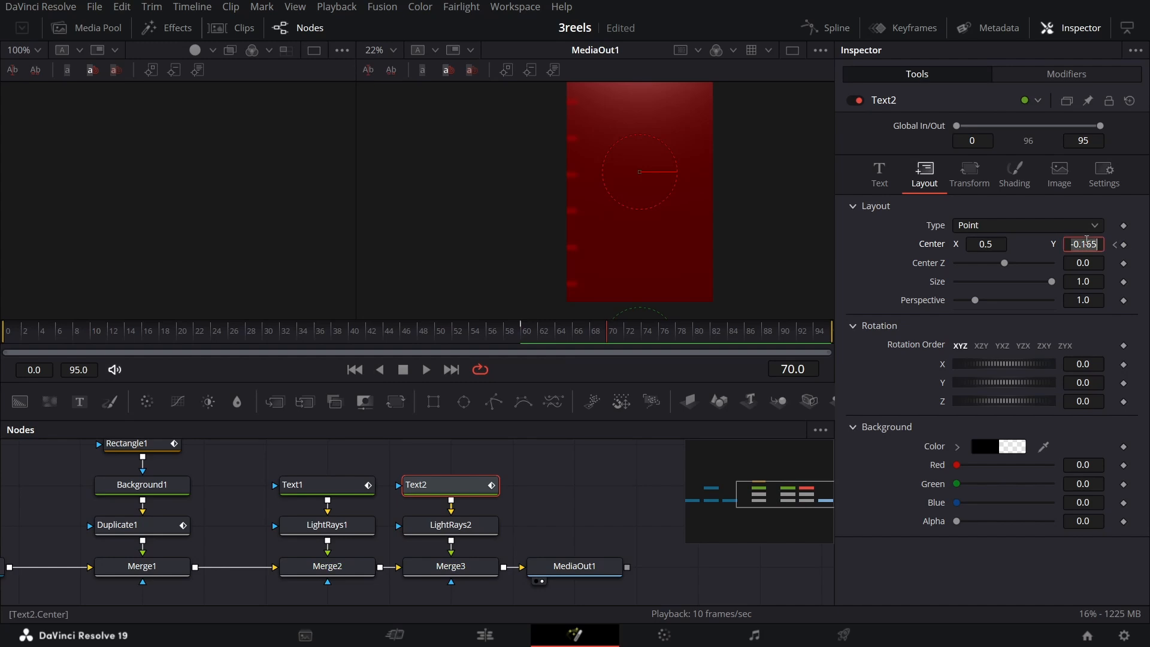
text(0.5)
key(Tab)
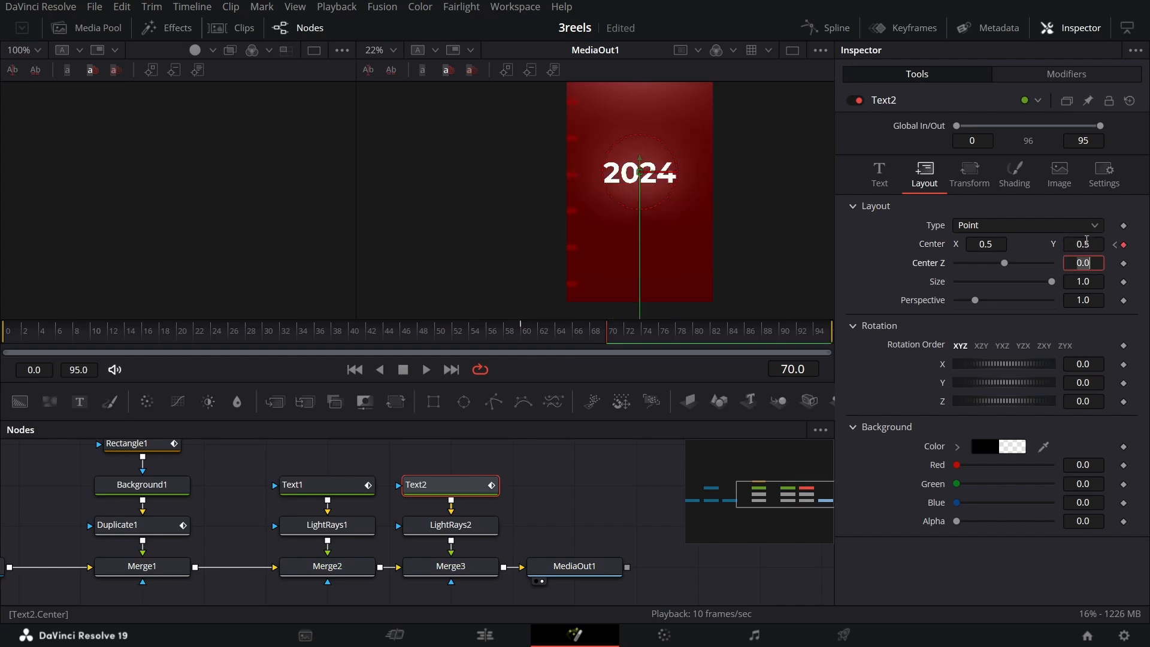
drag(483, 330, 648, 339)
drag(689, 338, 600, 337)
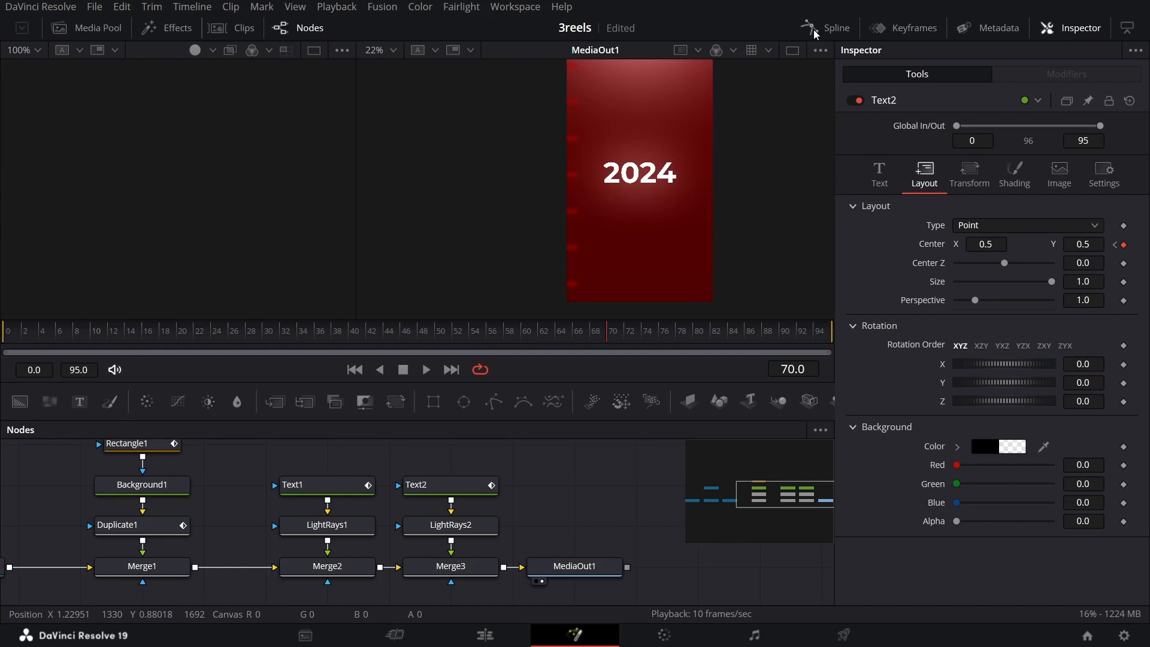
- Open the spline editor, show only Text1's curve with the other nodes hidden, and fit it to the graph
click(816, 30)
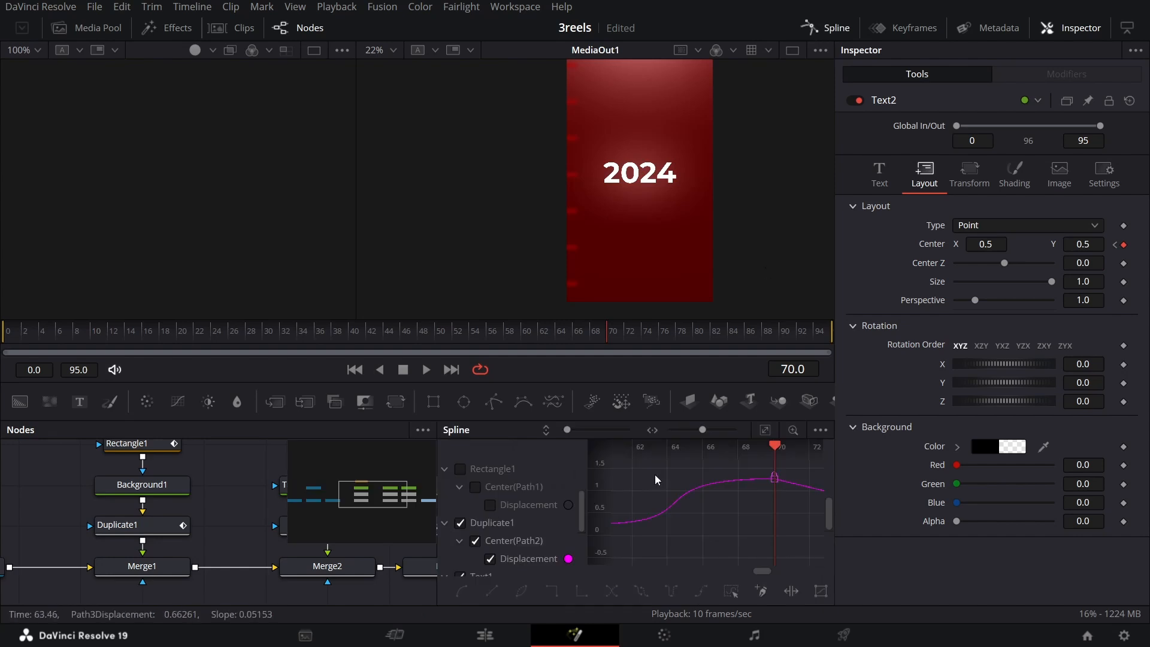
click(461, 523)
click(445, 524)
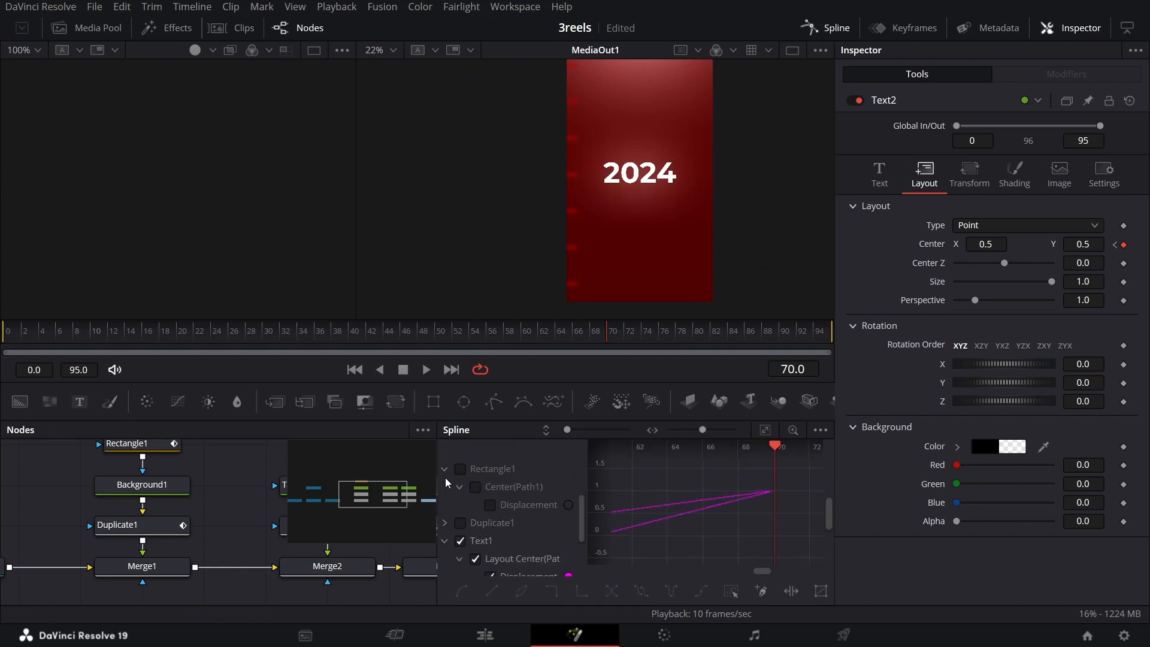
click(445, 470)
click(445, 506)
click(445, 523)
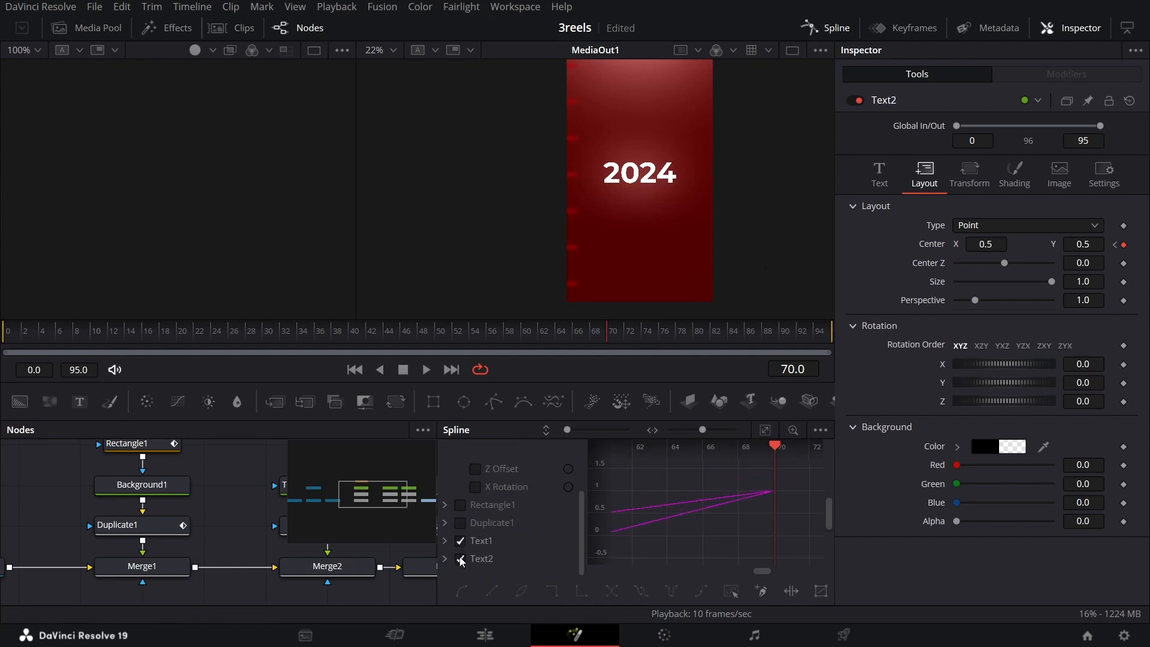
scroll(461, 501, up, 2)
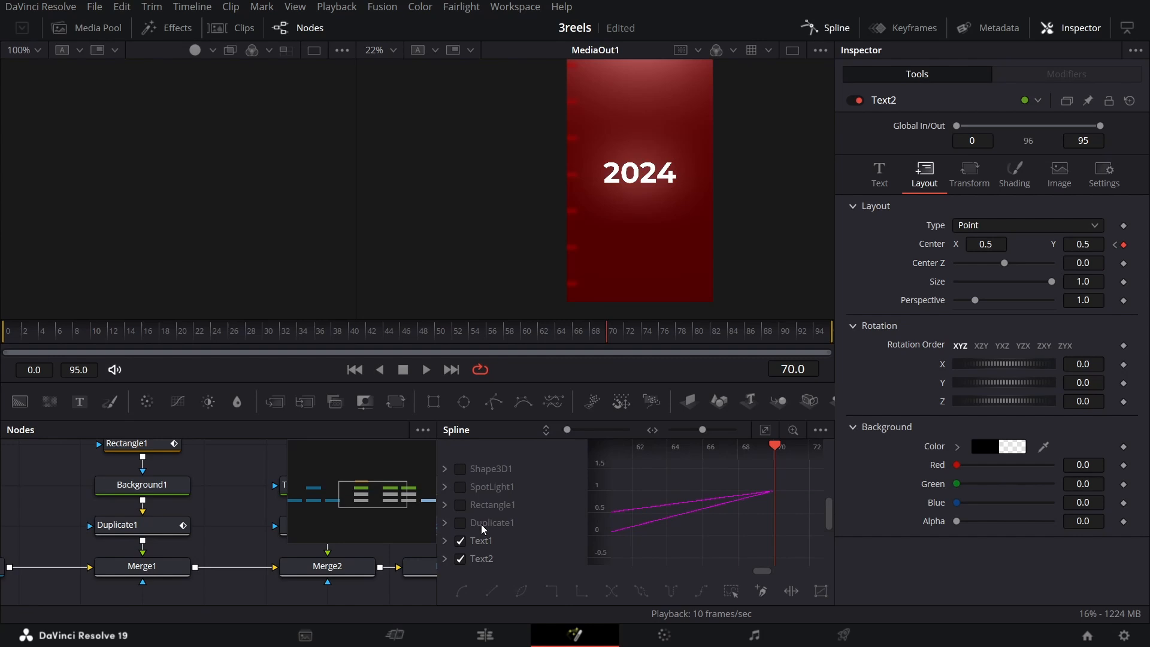
click(461, 558)
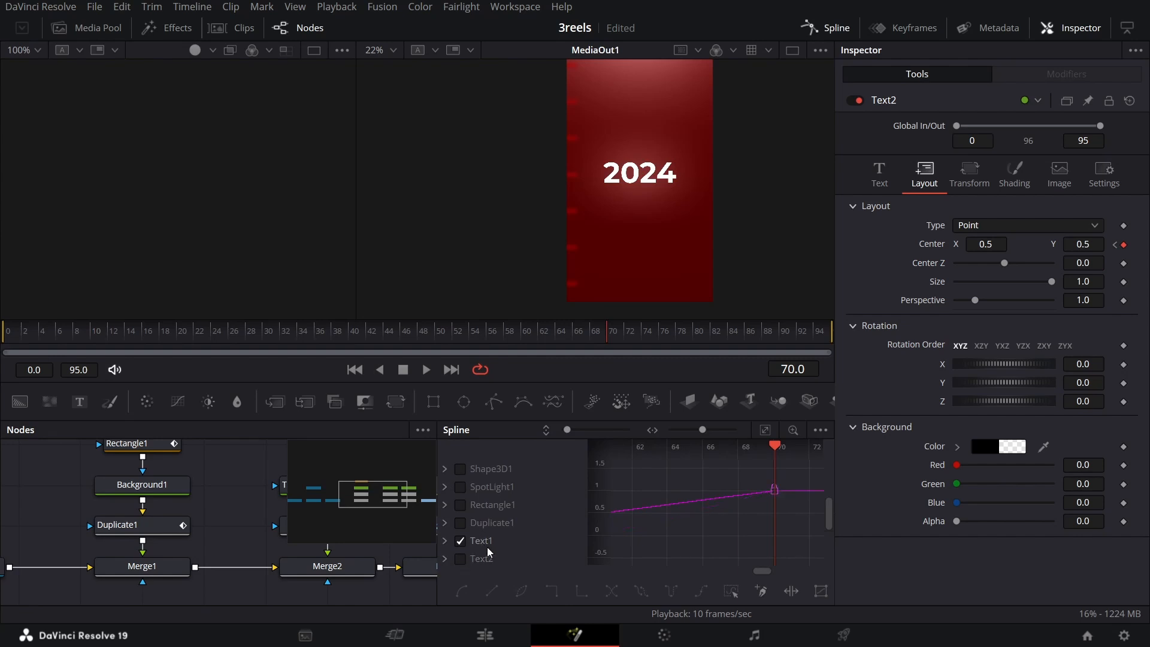
click(765, 430)
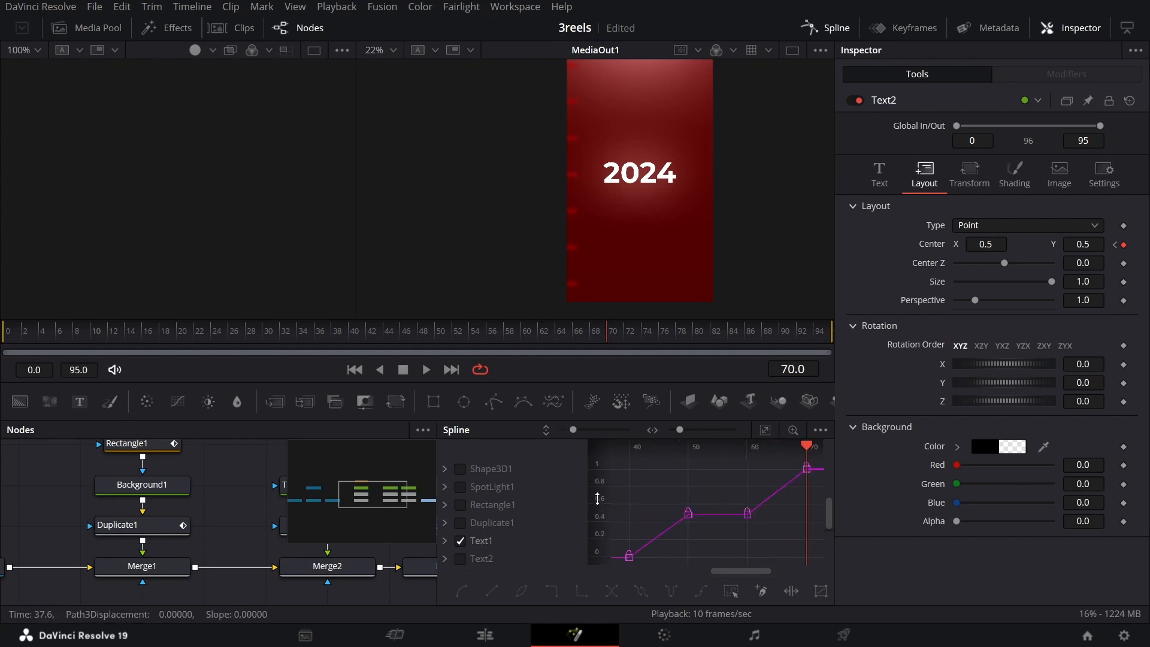
- Smooth Text1's displacement curve between the keyframes at frames 40 and 50
drag(597, 501, 597, 562)
drag(753, 449, 644, 457)
drag(668, 548, 724, 476)
drag(735, 523, 792, 475)
scroll(698, 519, up, 5)
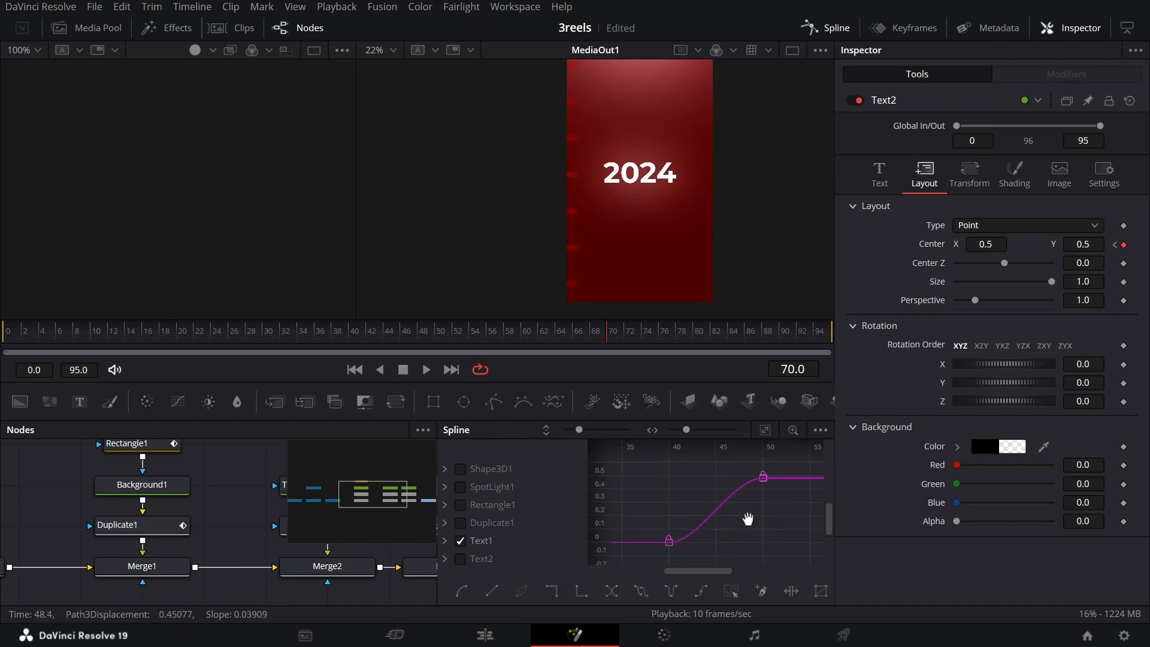
- Sharpen Text1's first ease by extending frame 40's handle to about frame 48.75 and frame 50's handle back to about frame 42
click(669, 541)
drag(701, 542, 750, 543)
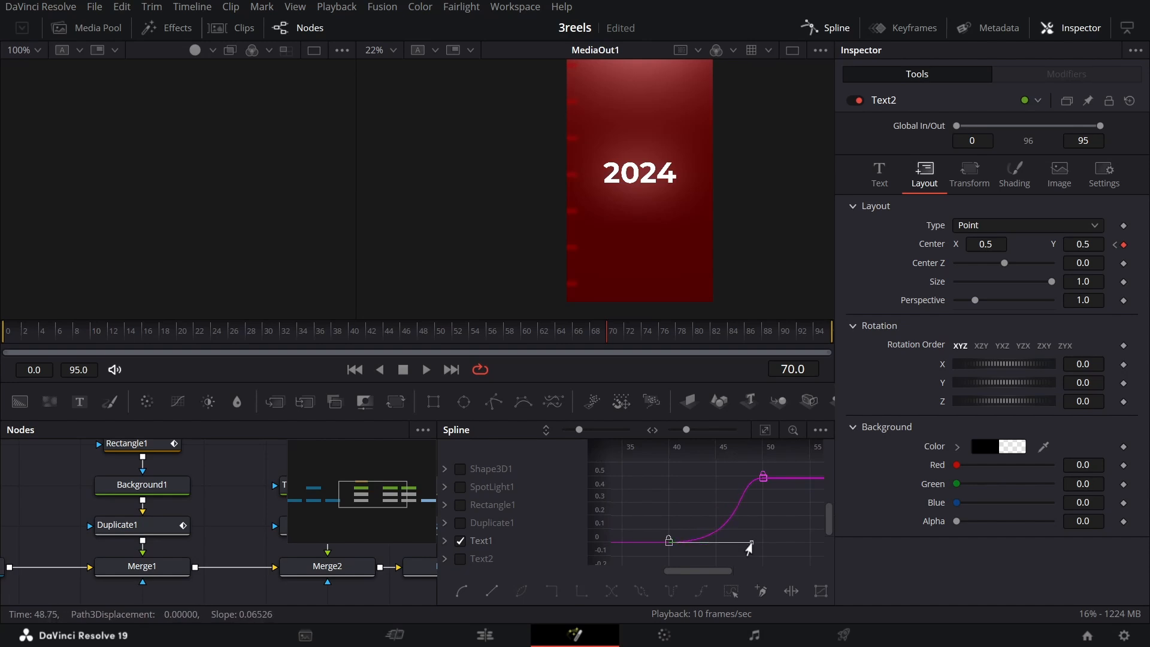
click(764, 478)
drag(732, 479, 687, 487)
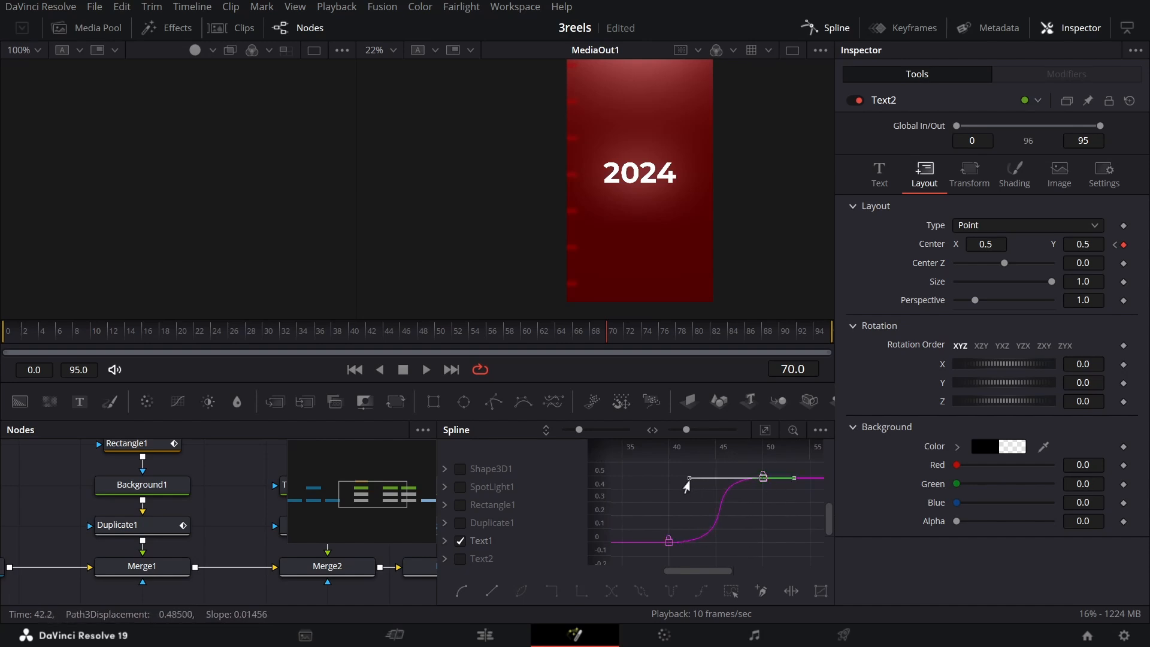
- Sharpen Text1's second ease between frames 60 and 70 by lengthening frame 60's handle and pulling frame 70's handle back to about frame 62
click(758, 518)
drag(773, 524, 592, 557)
click(677, 511)
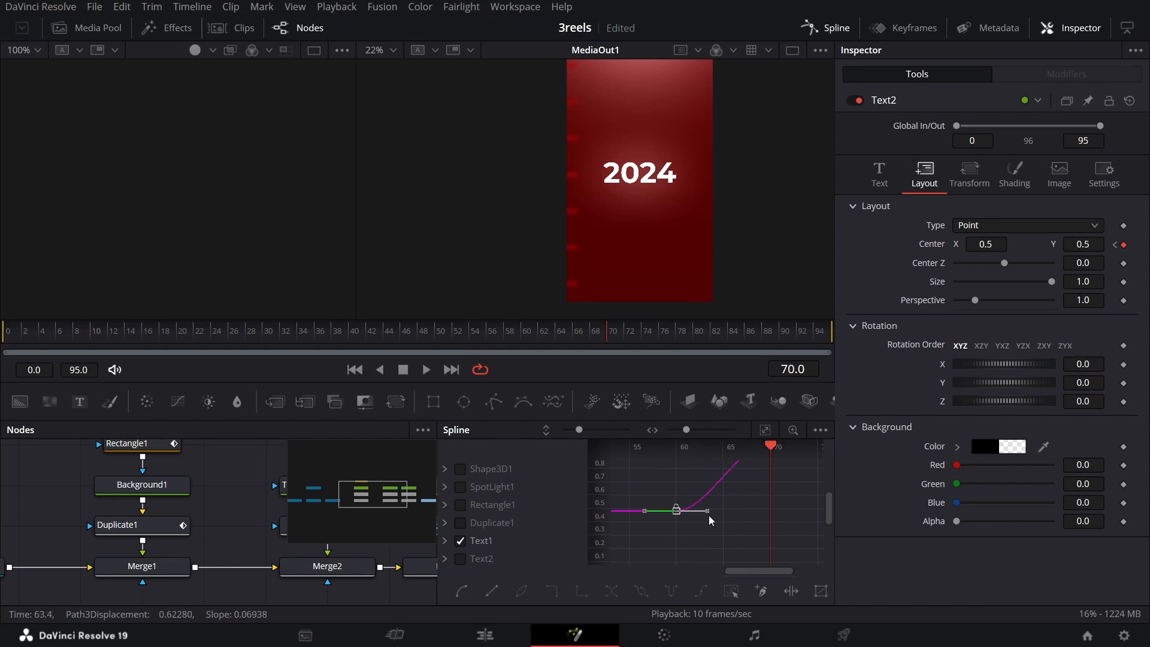
drag(707, 511, 699, 471)
scroll(787, 523, up, 1)
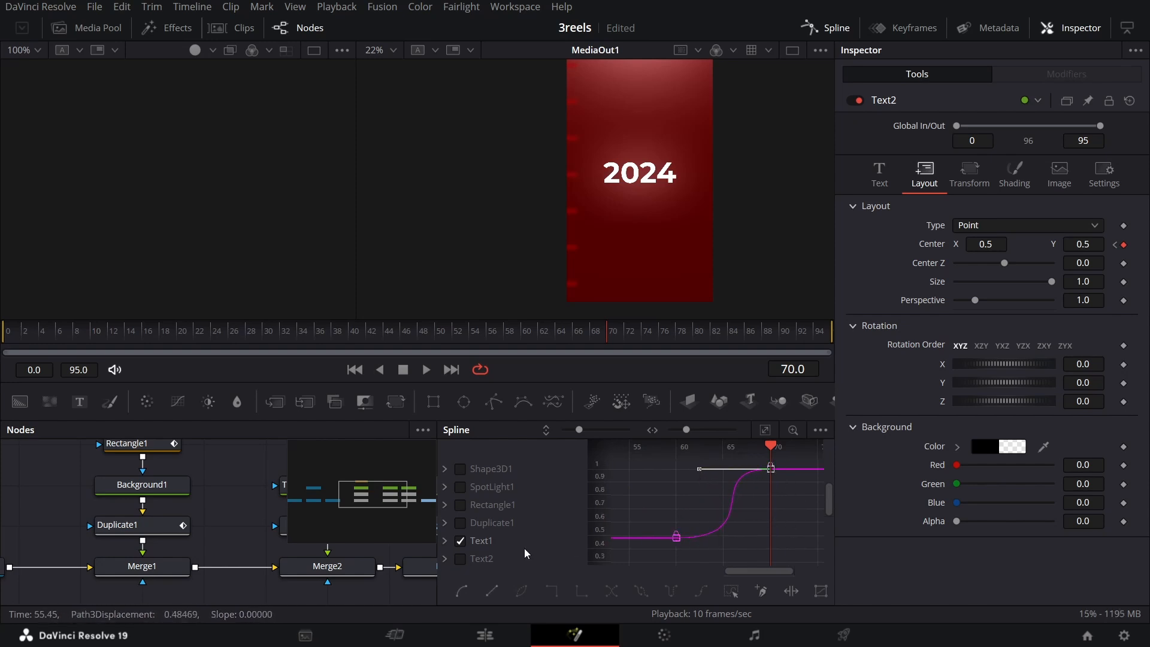
- Show only Text2's curve in the spline editor and ease its displacement between the keyframes at frames 60 and 70
click(459, 560)
click(461, 542)
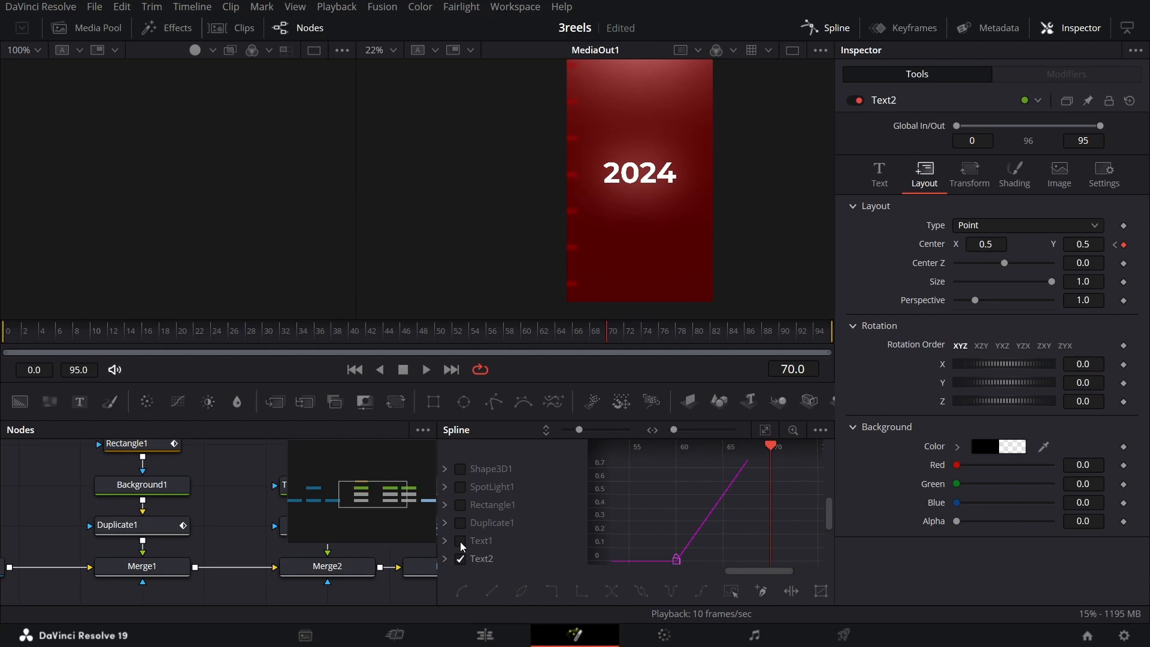
click(769, 432)
drag(774, 448, 824, 451)
key(f)
drag(771, 508, 833, 444)
scroll(709, 550, up, 2)
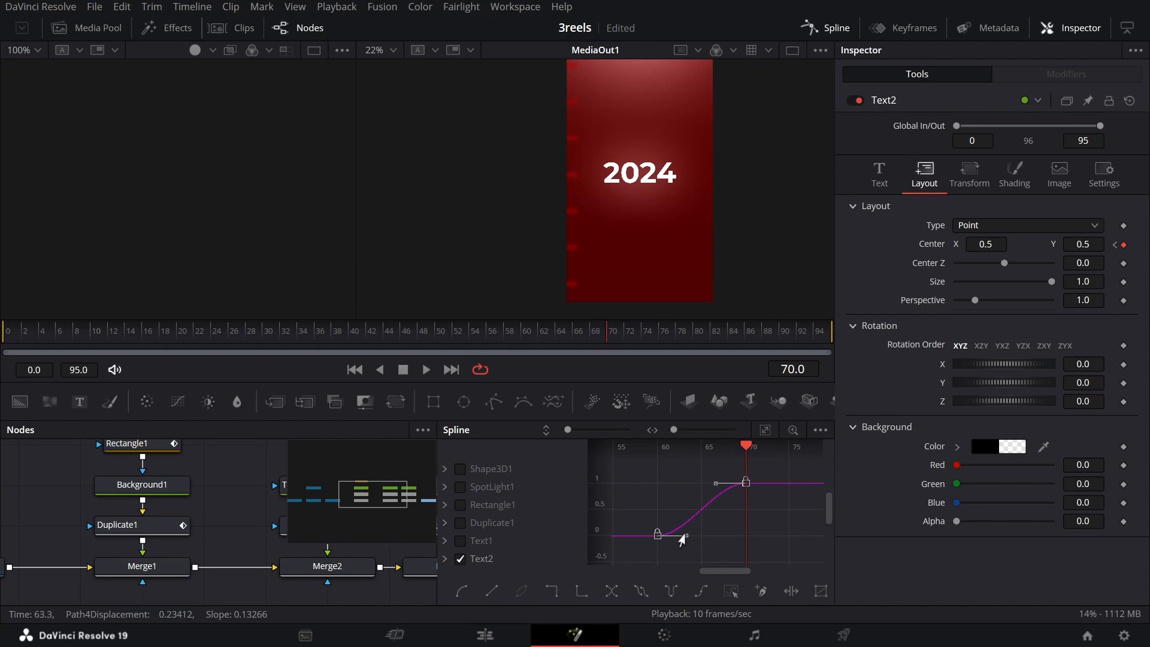
- Extend Text2's frame 60 handle to about frame 69.5 and frame 70's back to about frame 62, then play the motion and close the splines
drag(681, 537, 732, 534)
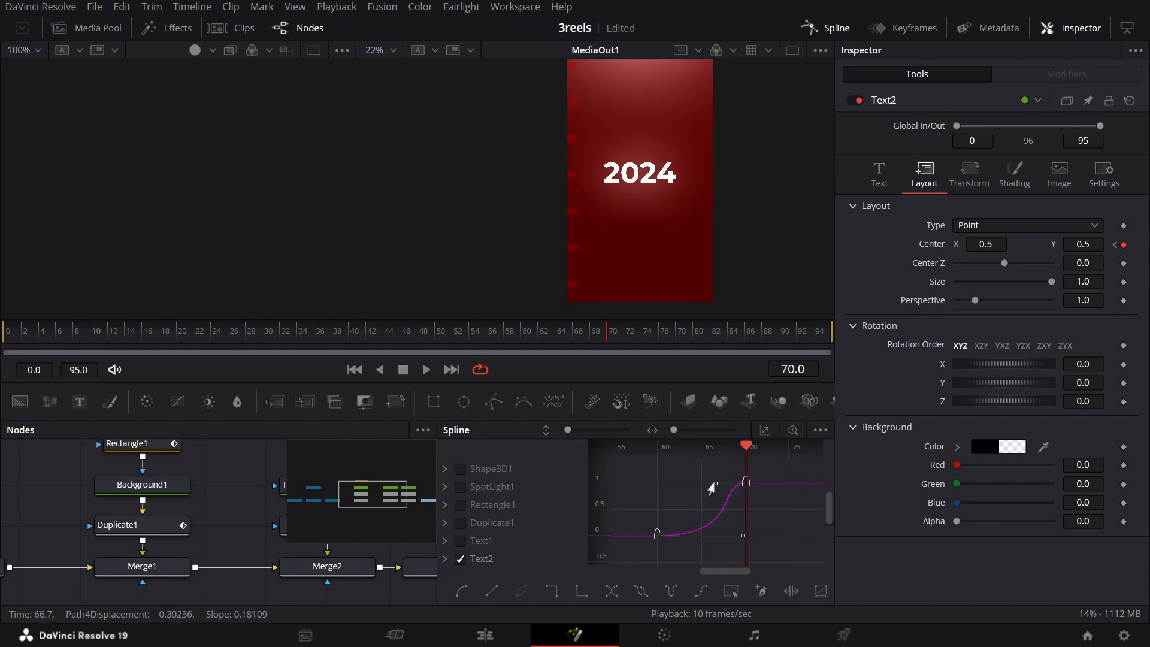
drag(716, 483, 669, 485)
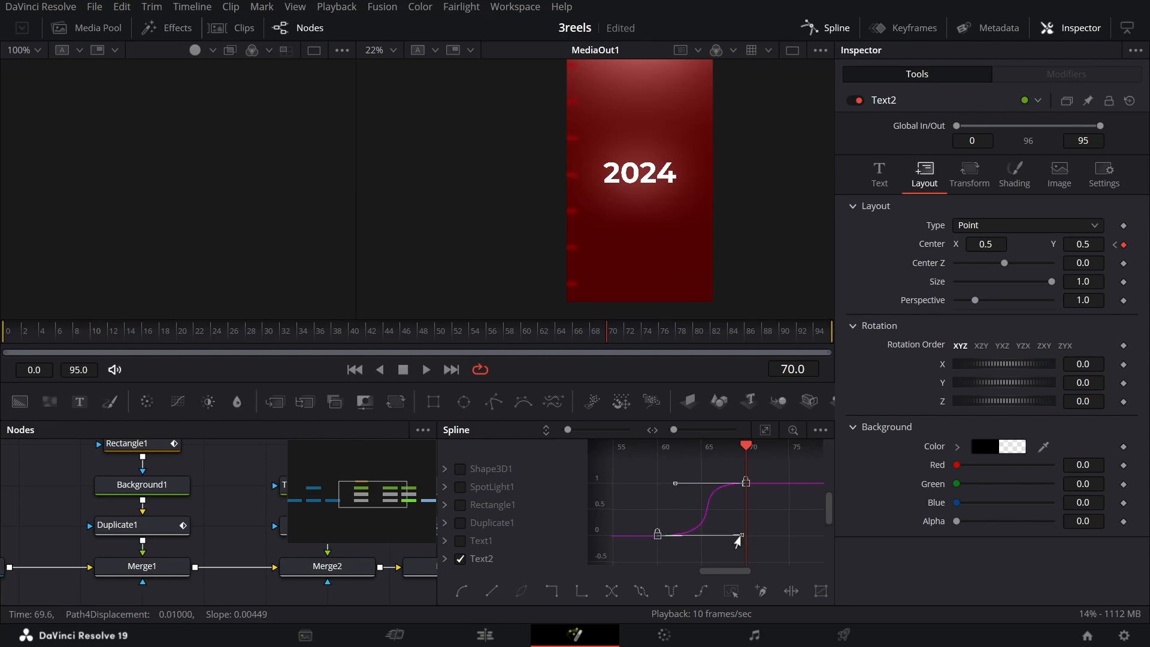
drag(473, 333, 348, 336)
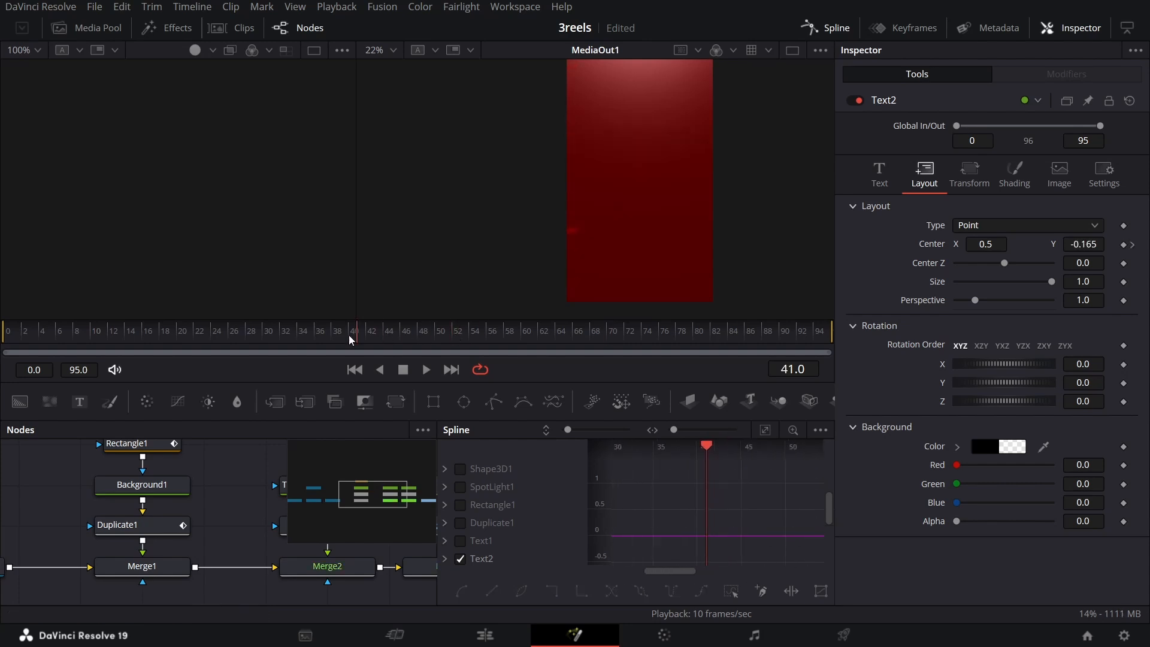
key(space)
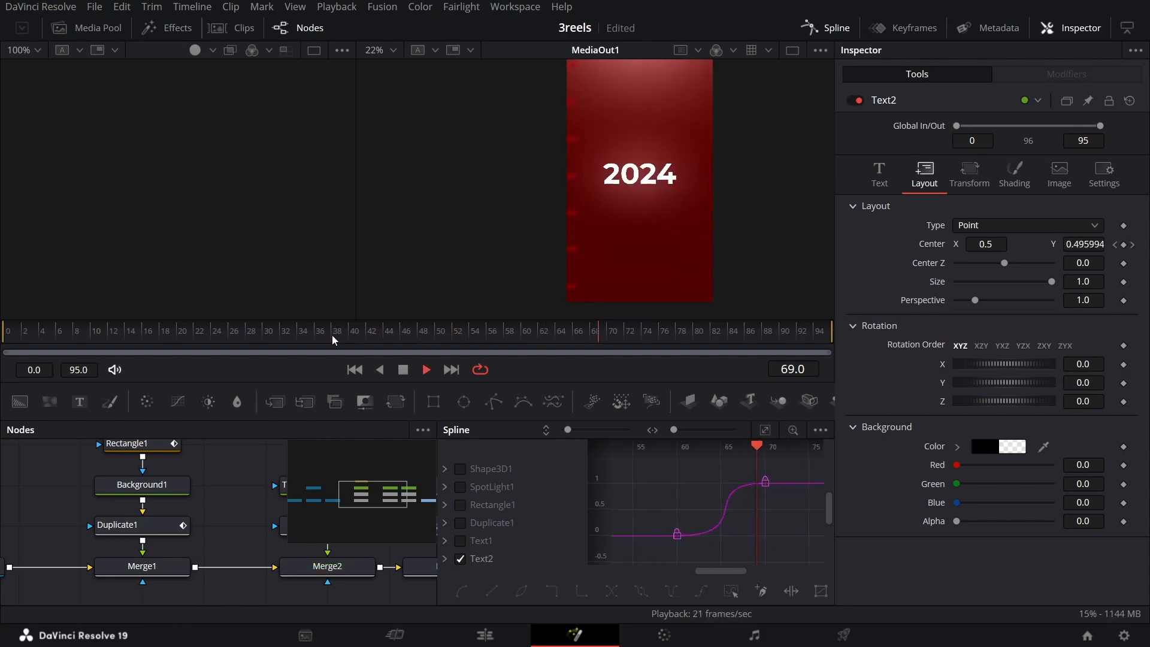
key(space)
click(848, 36)
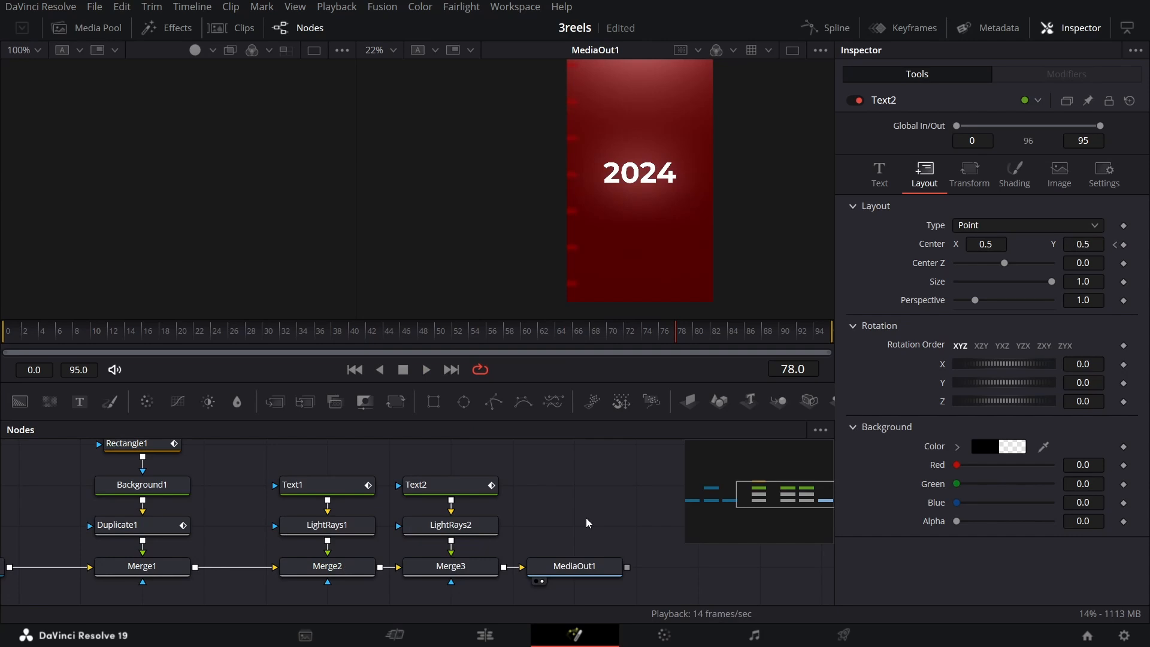
- Insert a Brightness Contrast node between Merge3 and MediaOut1
click(461, 575)
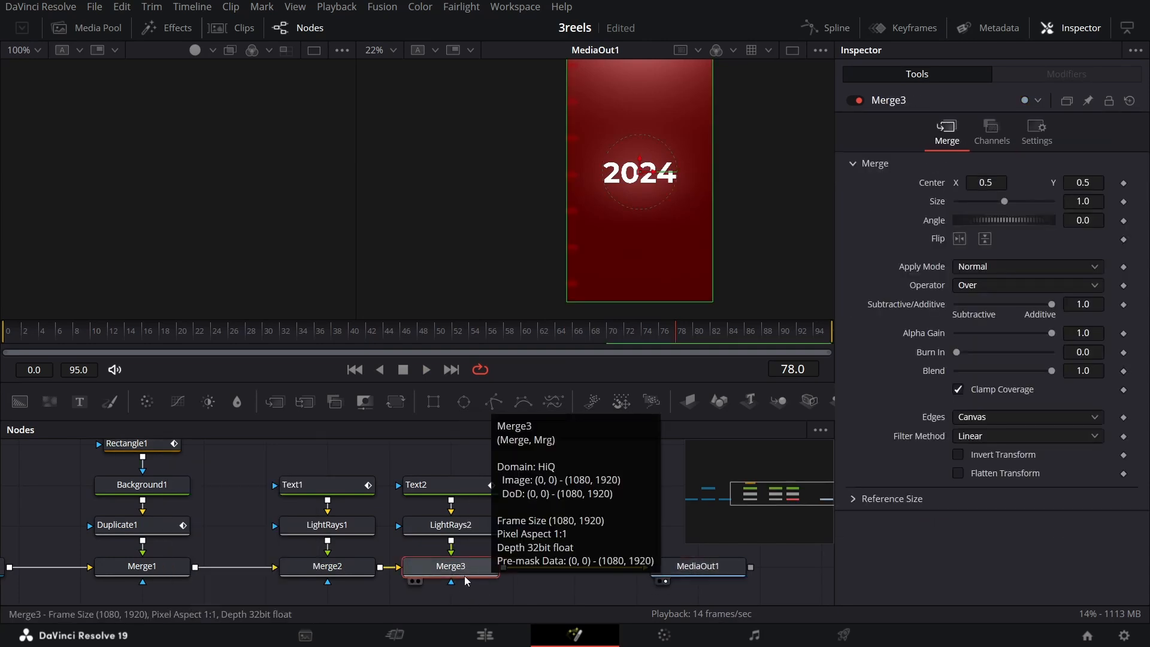
click(208, 401)
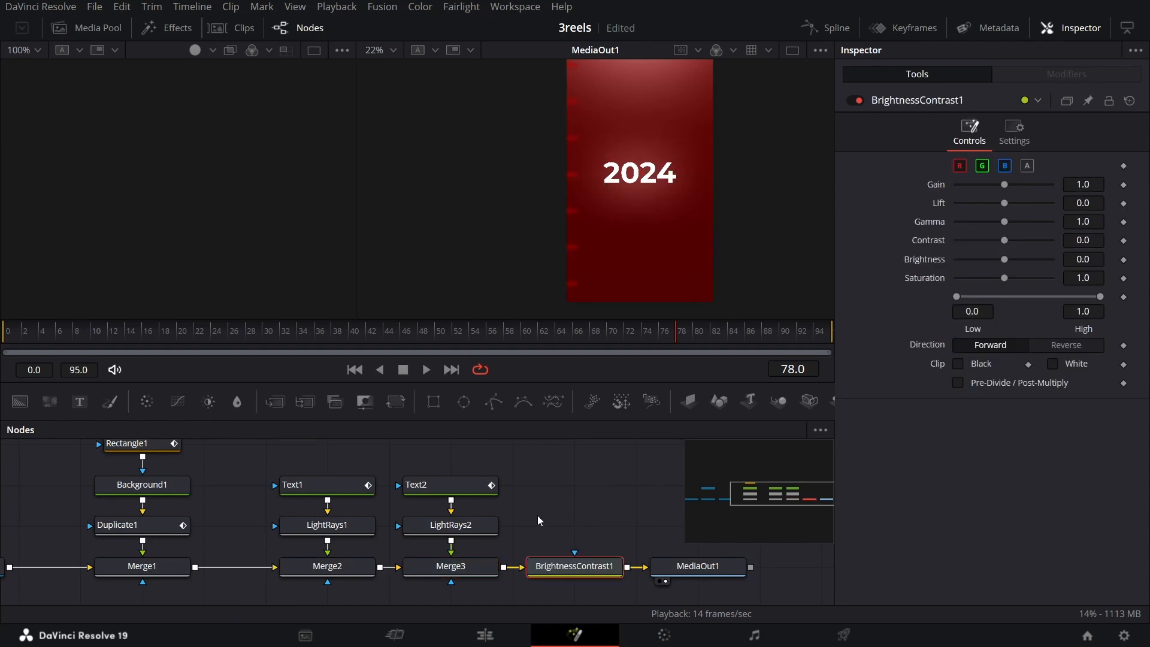
drag(609, 507, 499, 495)
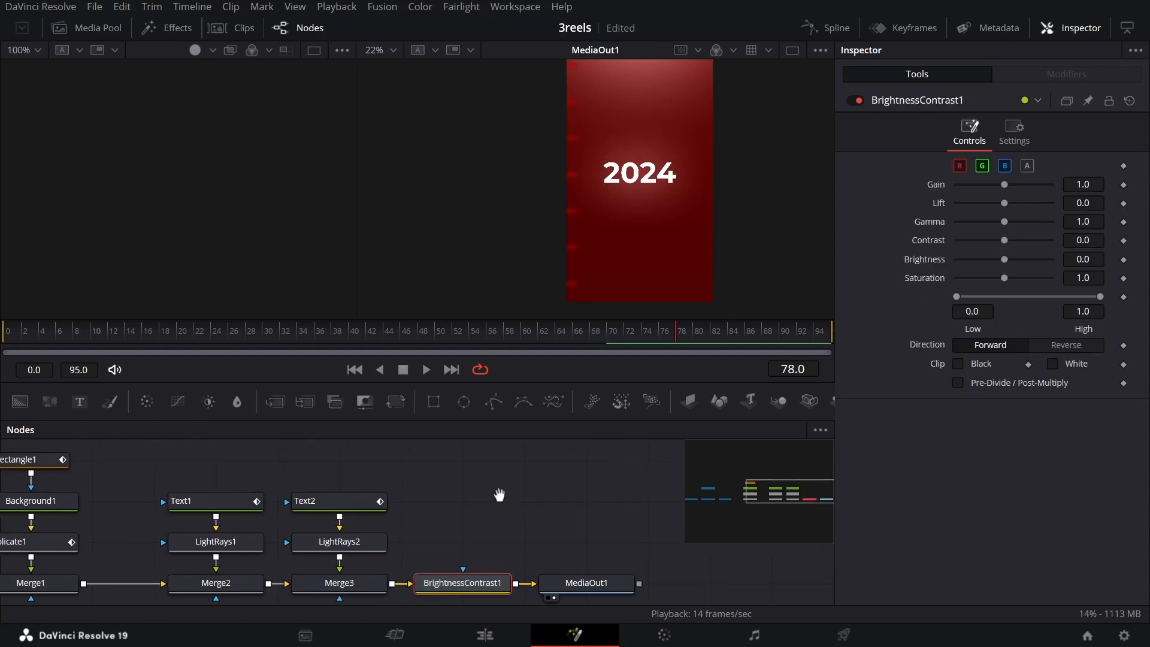
- Keyframe the Brightness Contrast Gain at 1.0 on frame 80 and at its minimum on frame 90, and play back the fade
drag(715, 336, 699, 338)
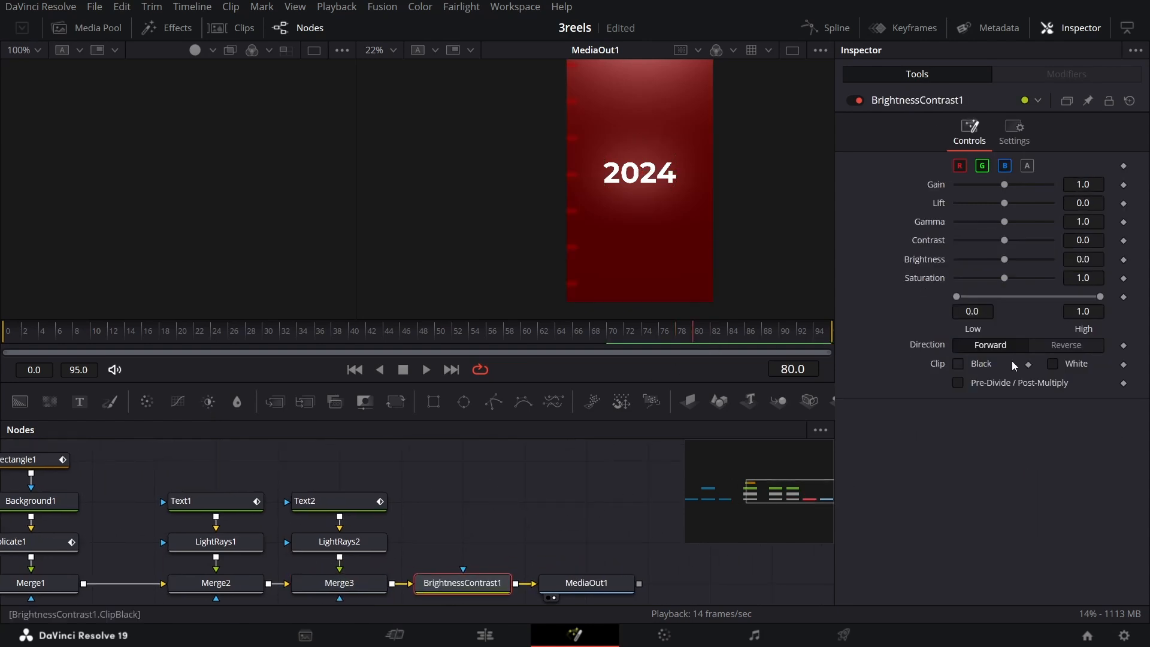
click(1122, 185)
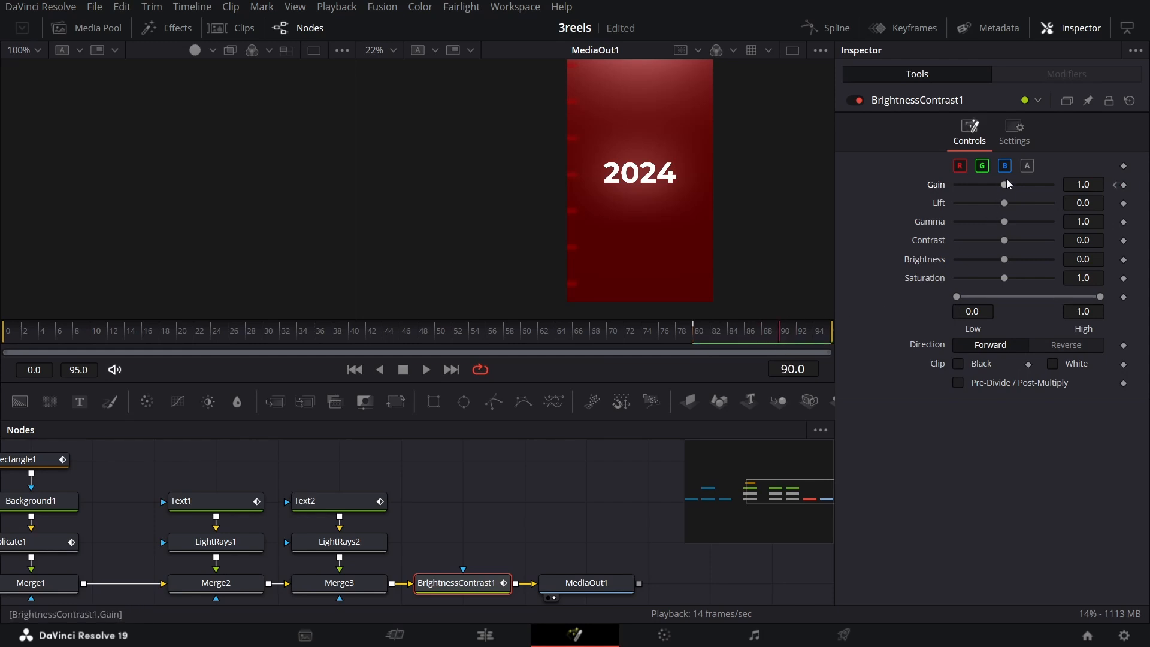
drag(1005, 185, 914, 192)
click(574, 336)
key(space)
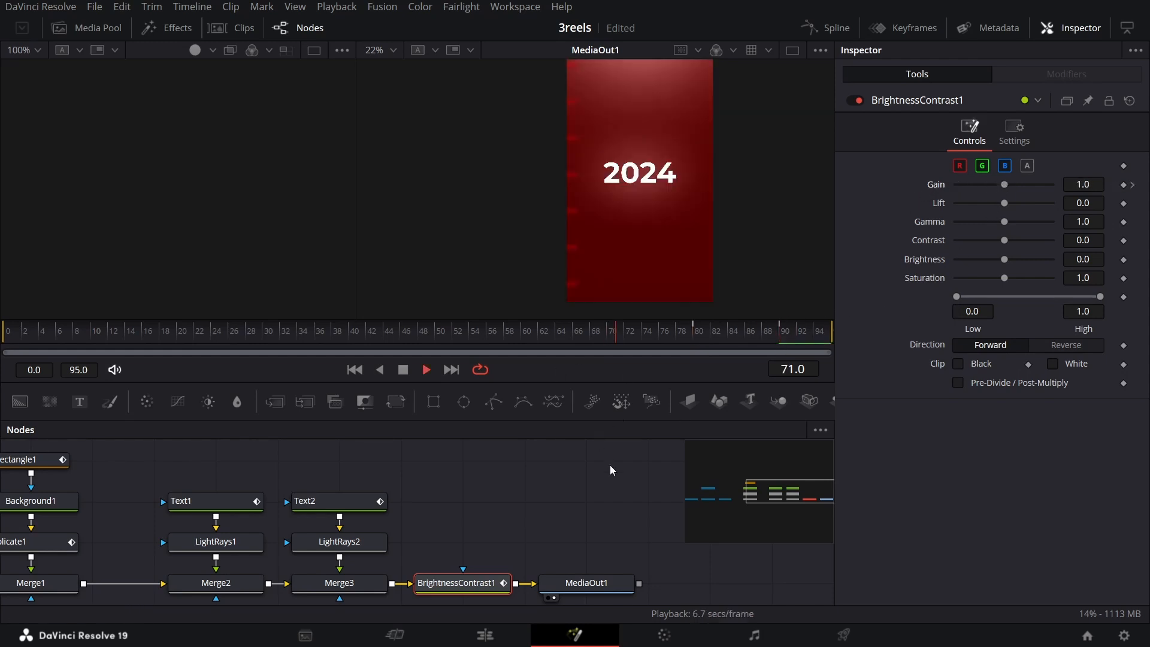
key(space)
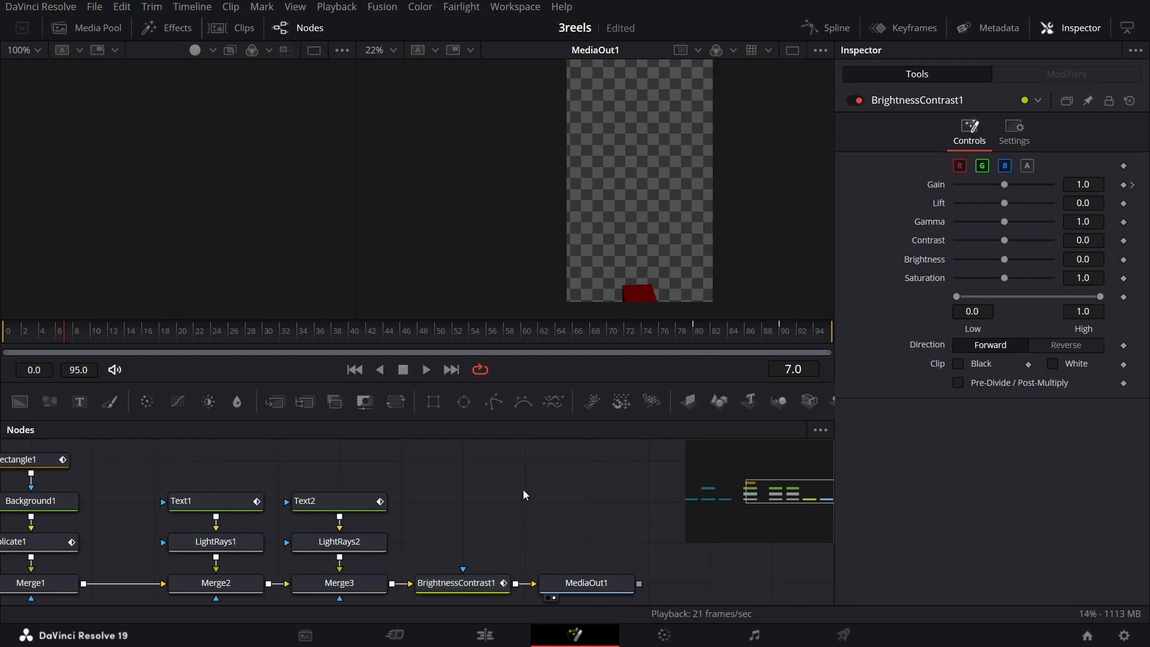
- Return to the edit timeline and play the stacked Fusion compositions through to the end to review the result
scroll(523, 490, down, 5)
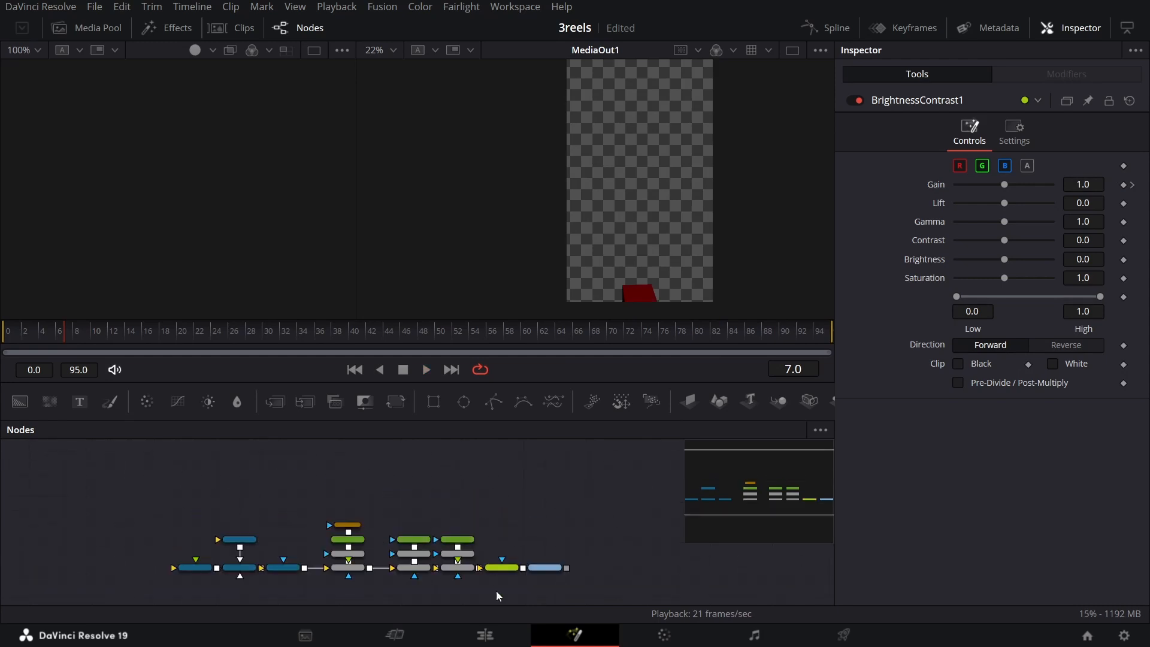
click(485, 635)
click(881, 409)
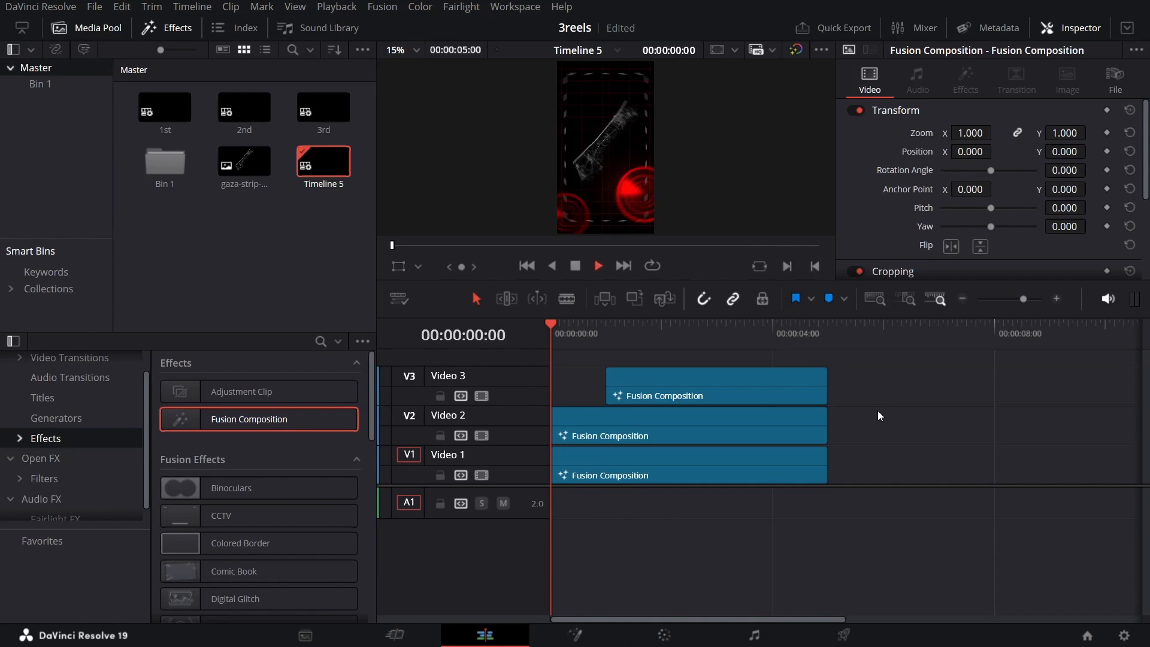
key(space)
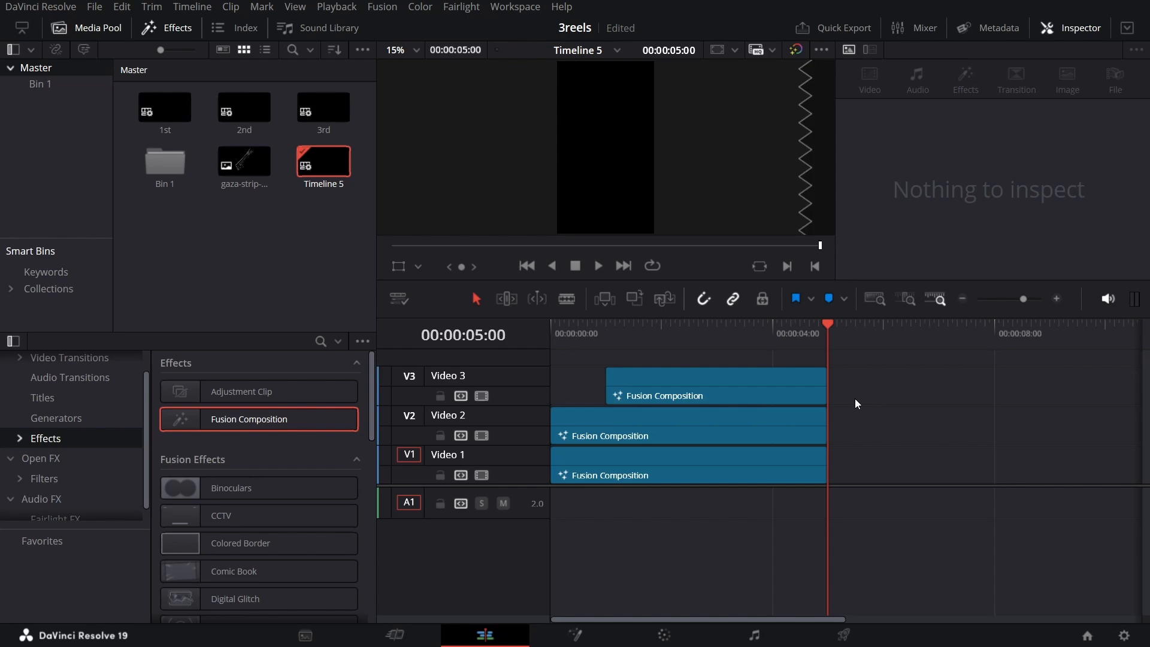
drag(753, 335, 825, 335)
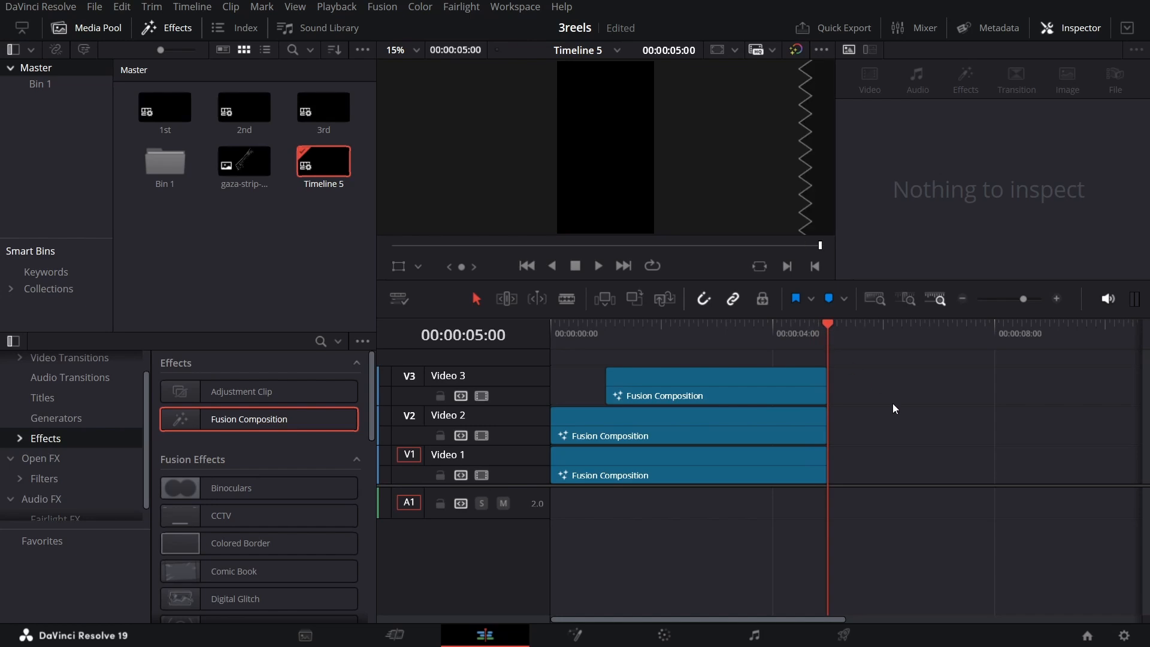